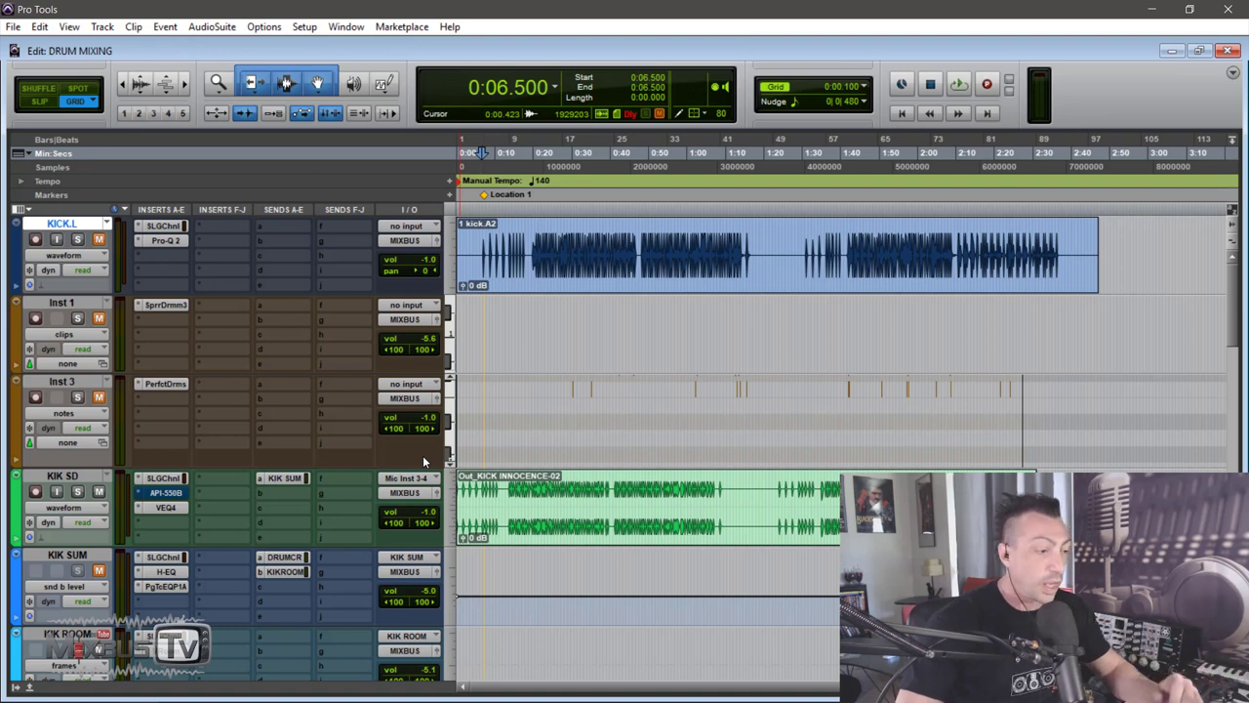
Play the drum mix from 6.5 seconds and review the kick and snare tracks with their waveforms
{"action": "key", "text": "ctrl+]"}
{"action": "key", "text": "ctrl+]"}
{"action": "key", "text": "space"}
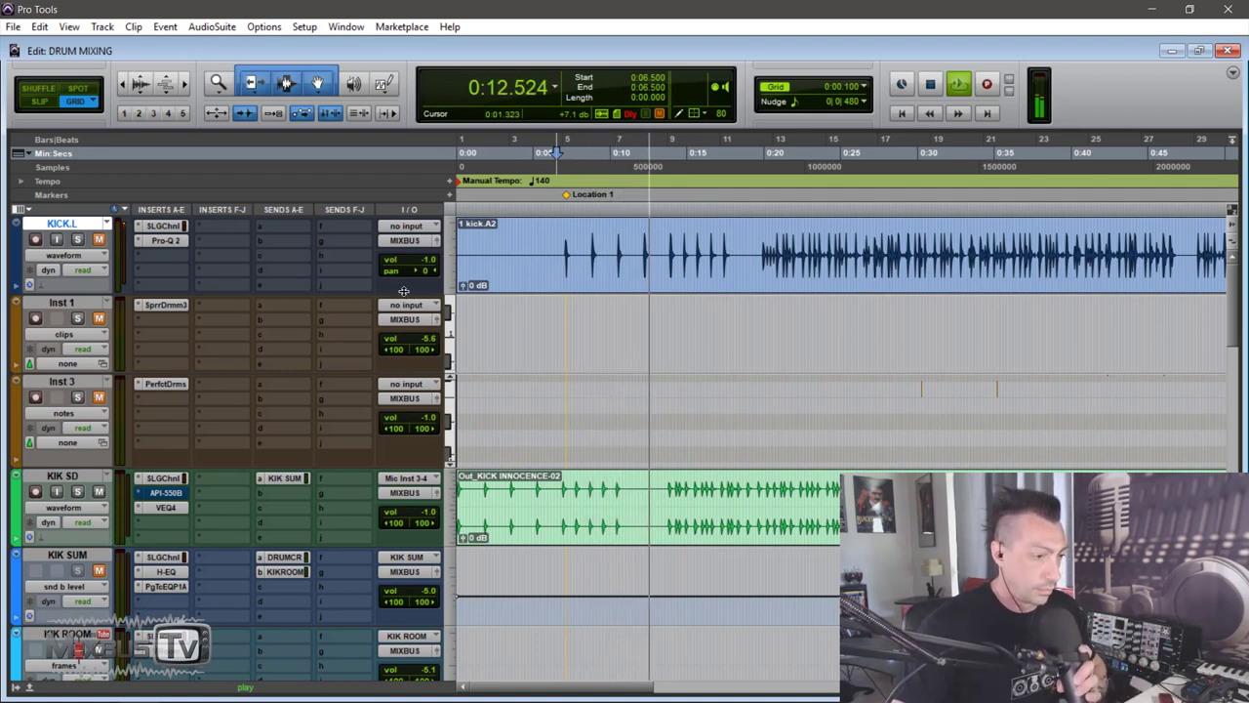
{"action": "scroll", "coordinate": [407, 290], "scroll_direction": "down", "scroll_amount": 2}
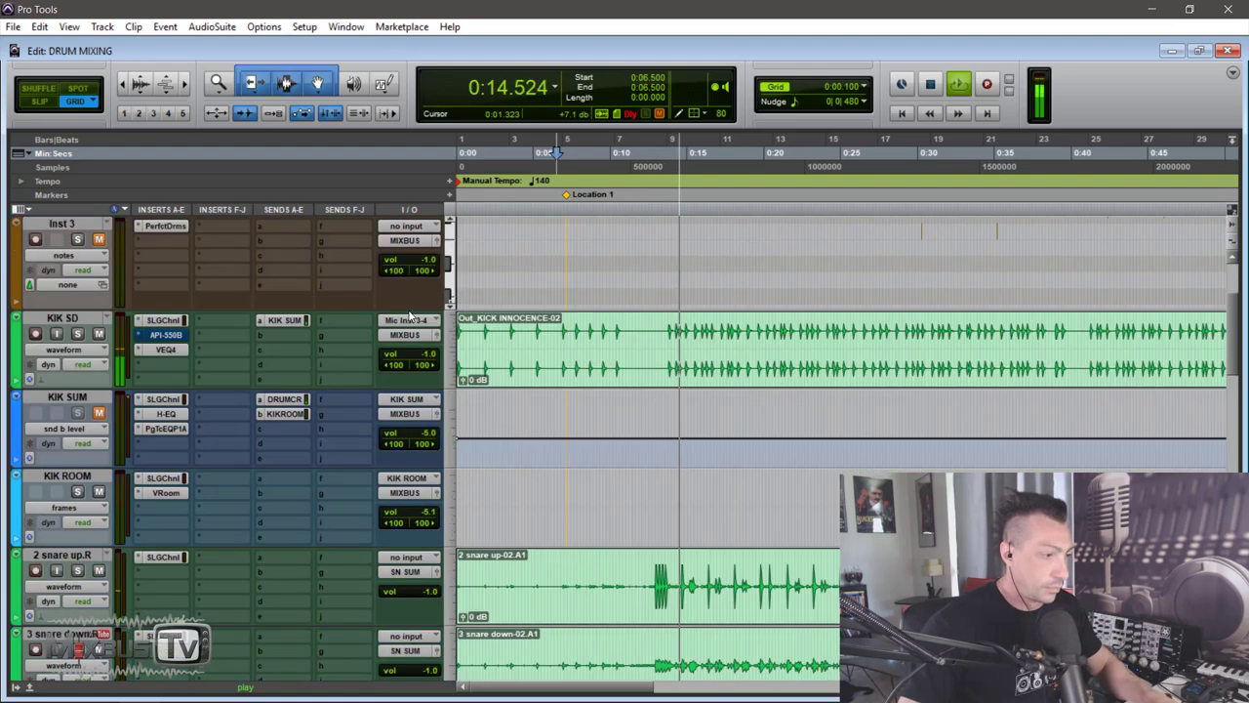
{"action": "scroll", "coordinate": [417, 291], "scroll_direction": "down", "scroll_amount": 5}
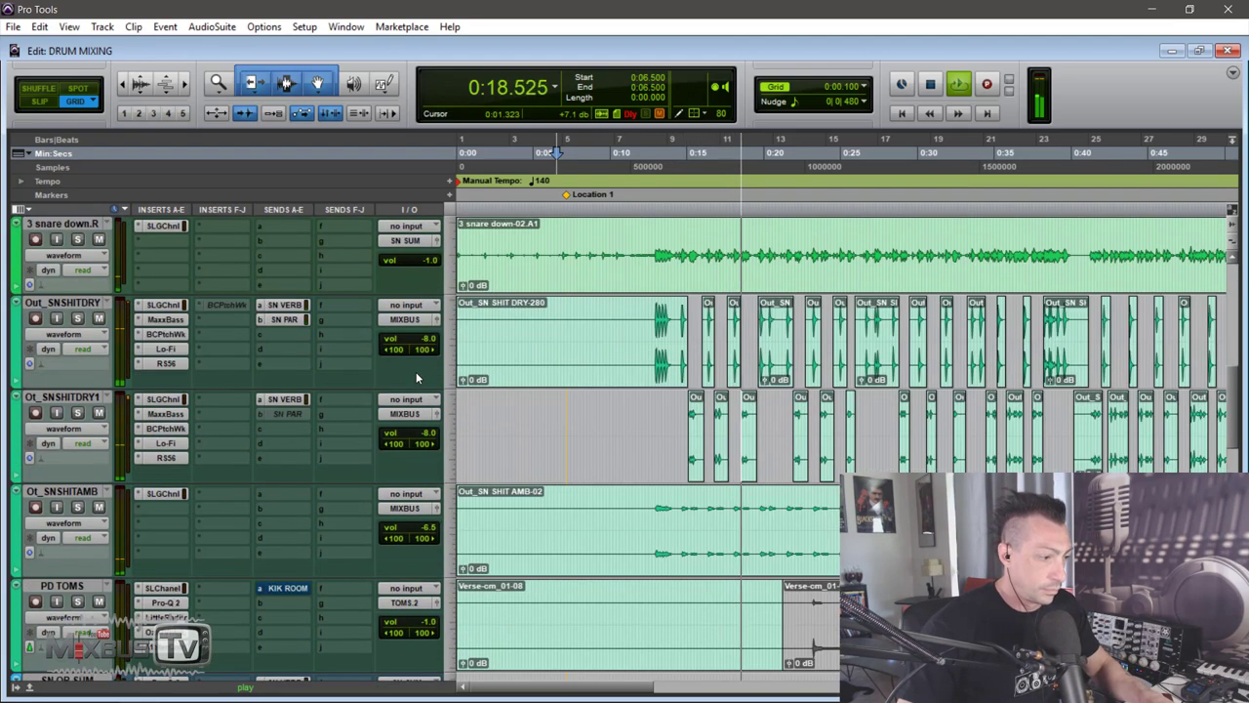
{"action": "key", "text": "ctrl+bracketleft"}
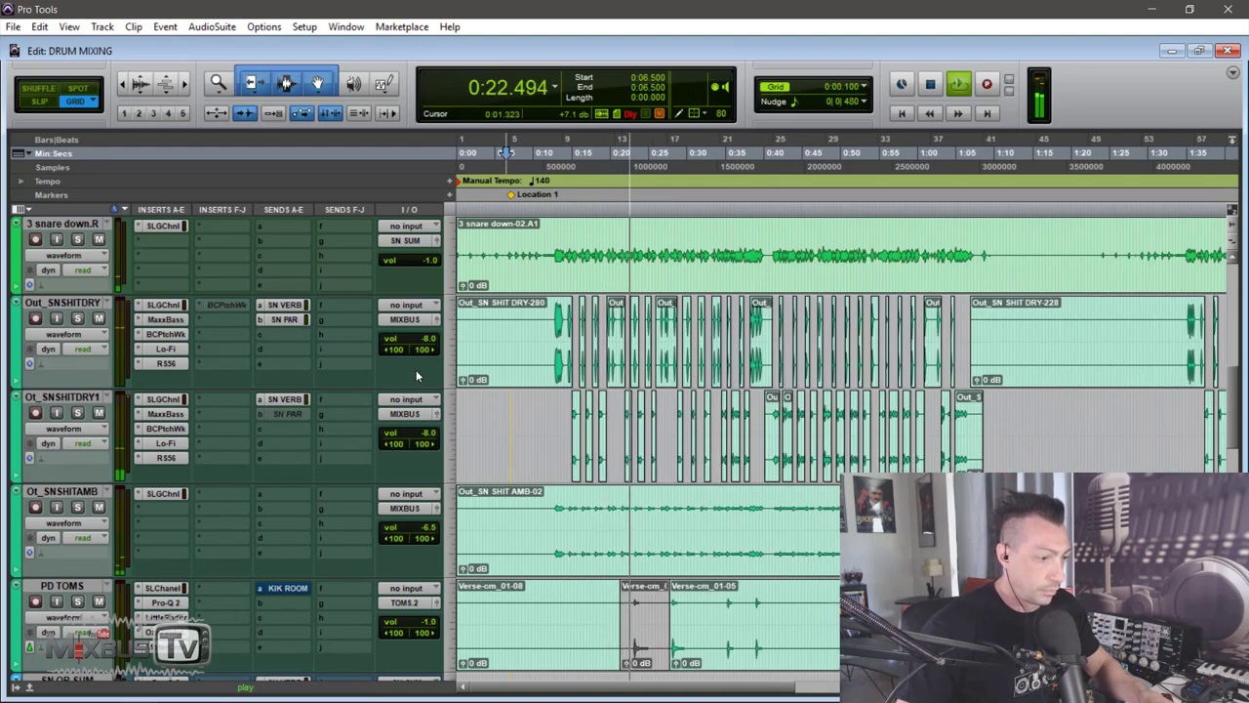
{"action": "scroll", "coordinate": [416, 370], "scroll_direction": "up", "scroll_amount": 3}
{"action": "scroll", "coordinate": [417, 370], "scroll_direction": "up", "scroll_amount": 1}
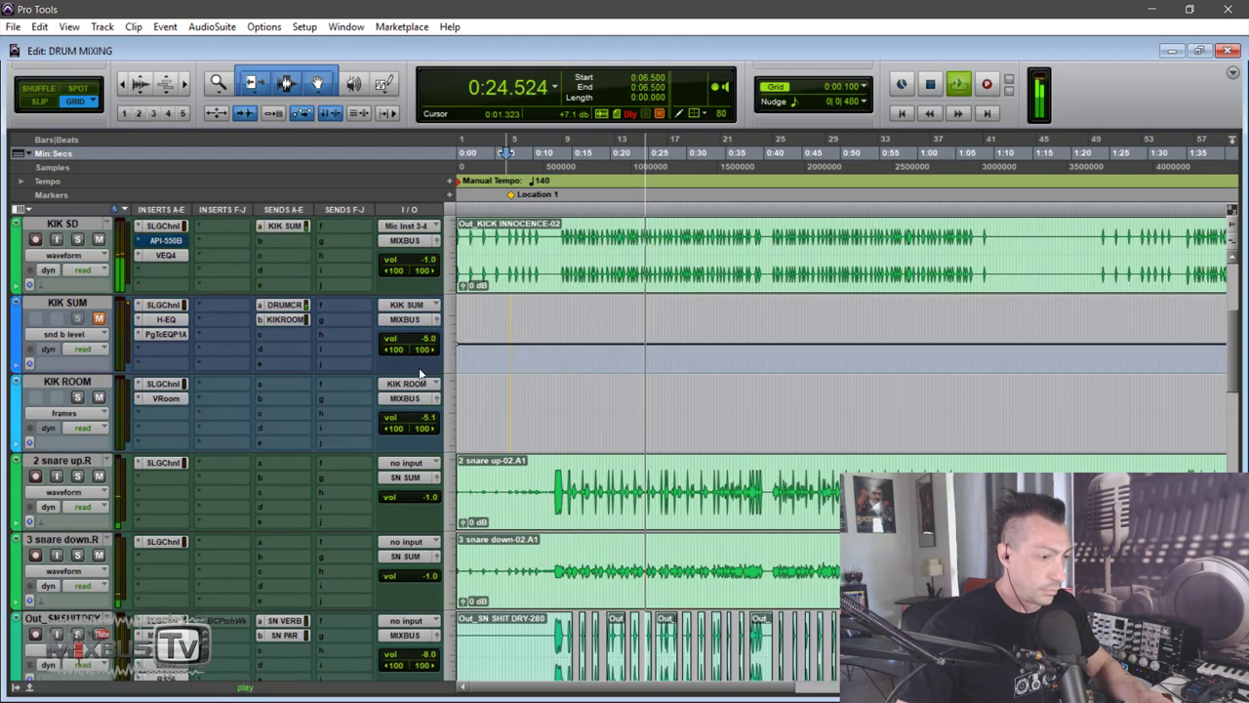
{"action": "scroll", "coordinate": [421, 361], "scroll_direction": "down", "scroll_amount": 1}
{"action": "scroll", "coordinate": [423, 362], "scroll_direction": "down", "scroll_amount": 3}
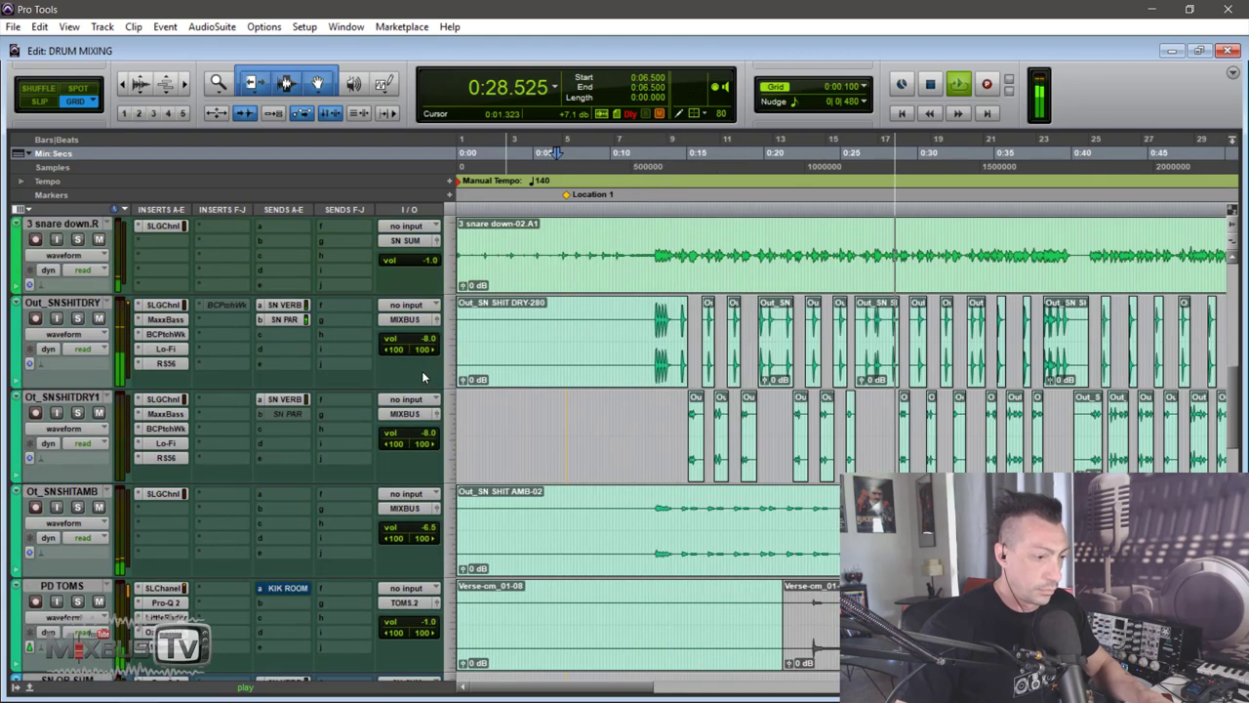
{"action": "key", "text": "ctrl+]"}
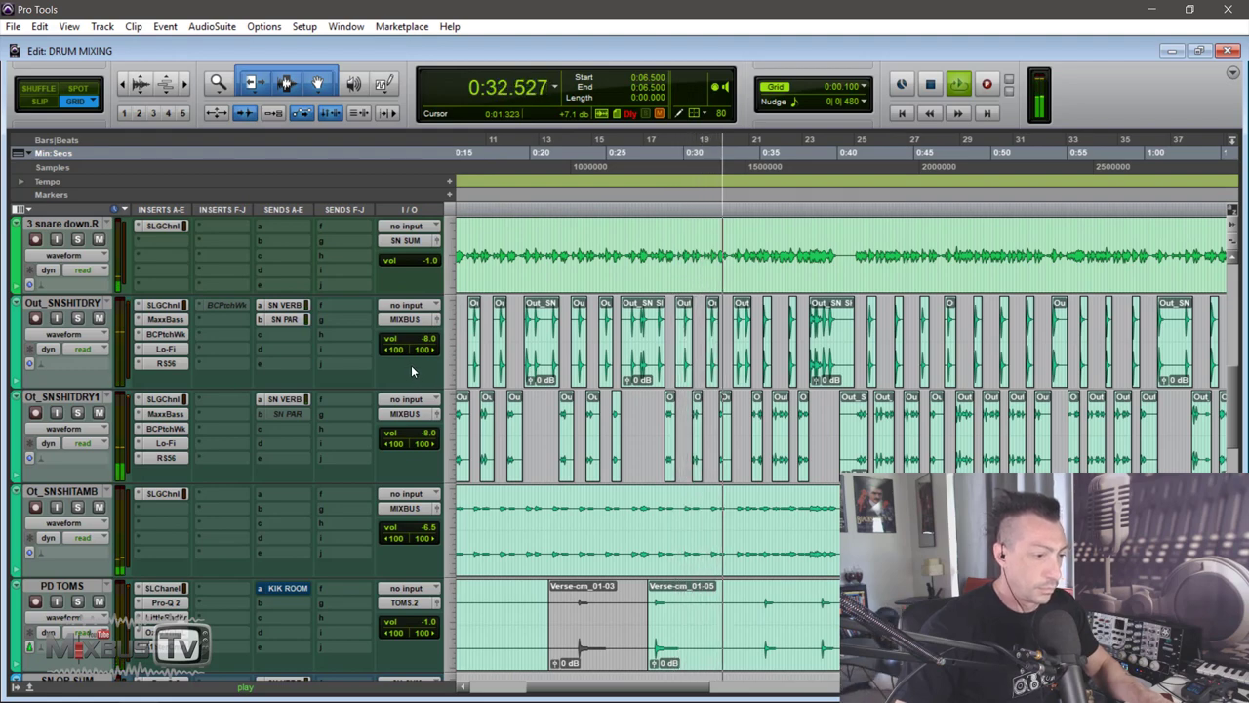
{"action": "key", "text": "ctrl+["}
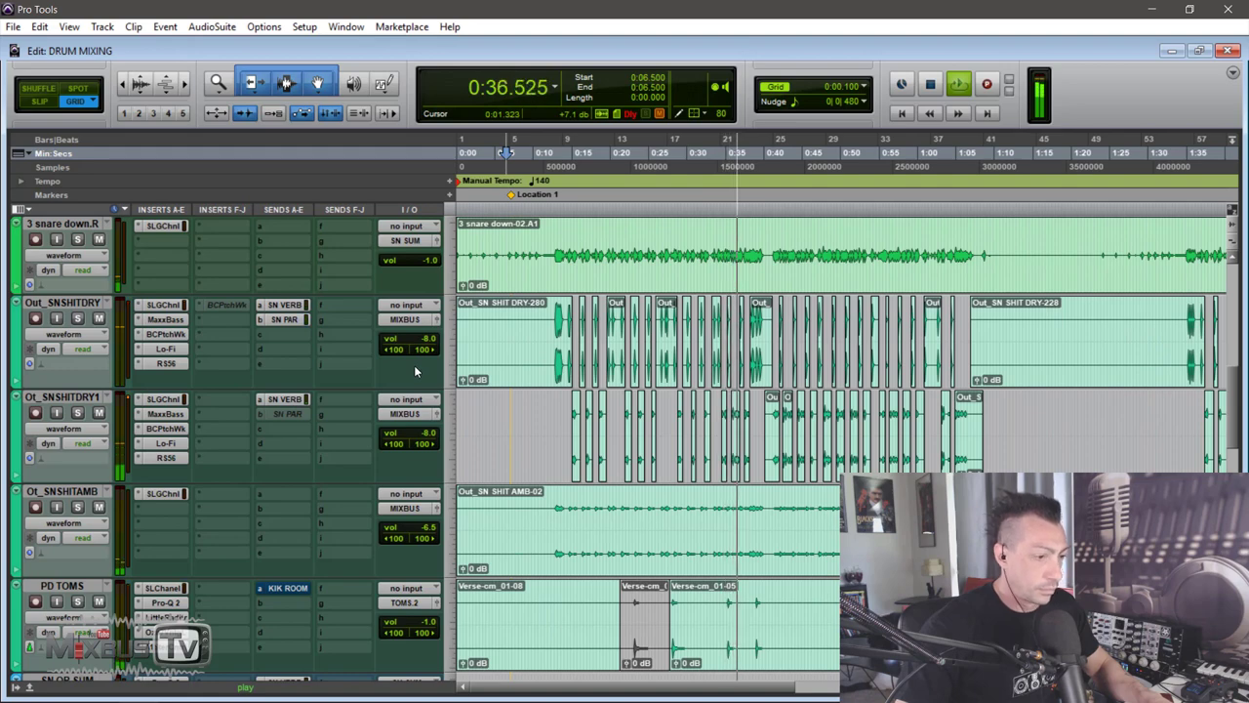
{"action": "key", "text": "ctrl+]"}
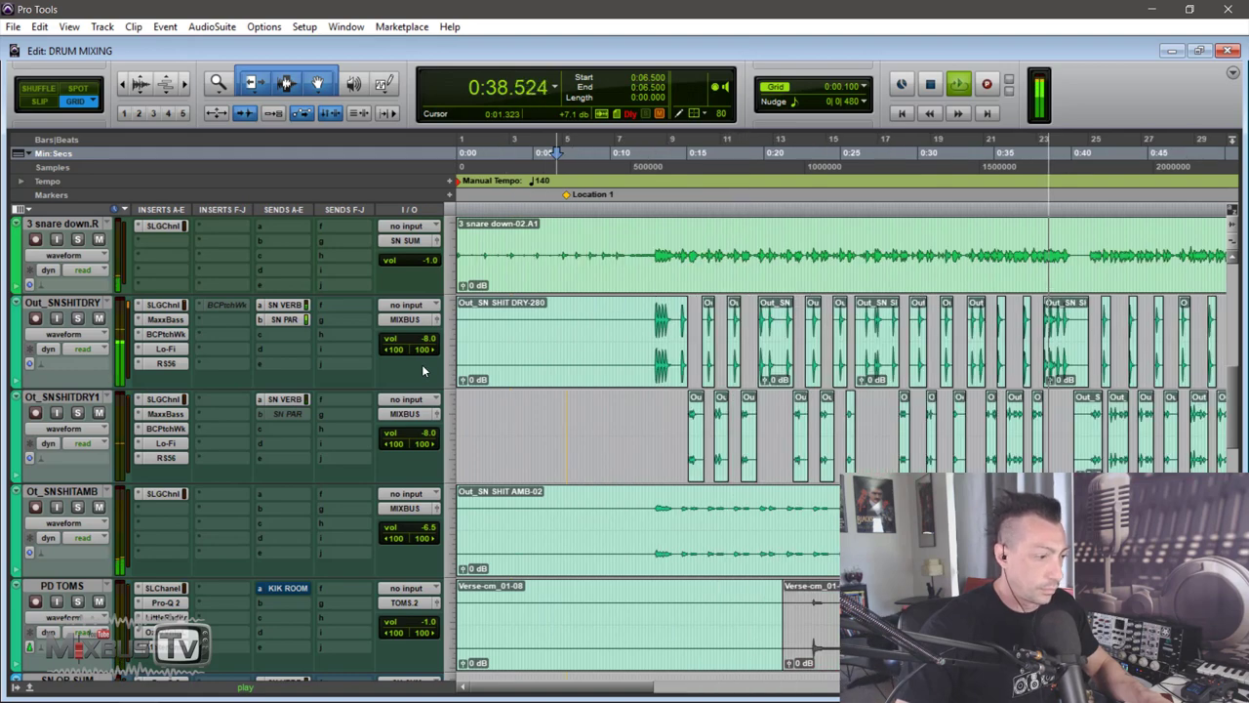
{"action": "key", "text": "ctrl+["}
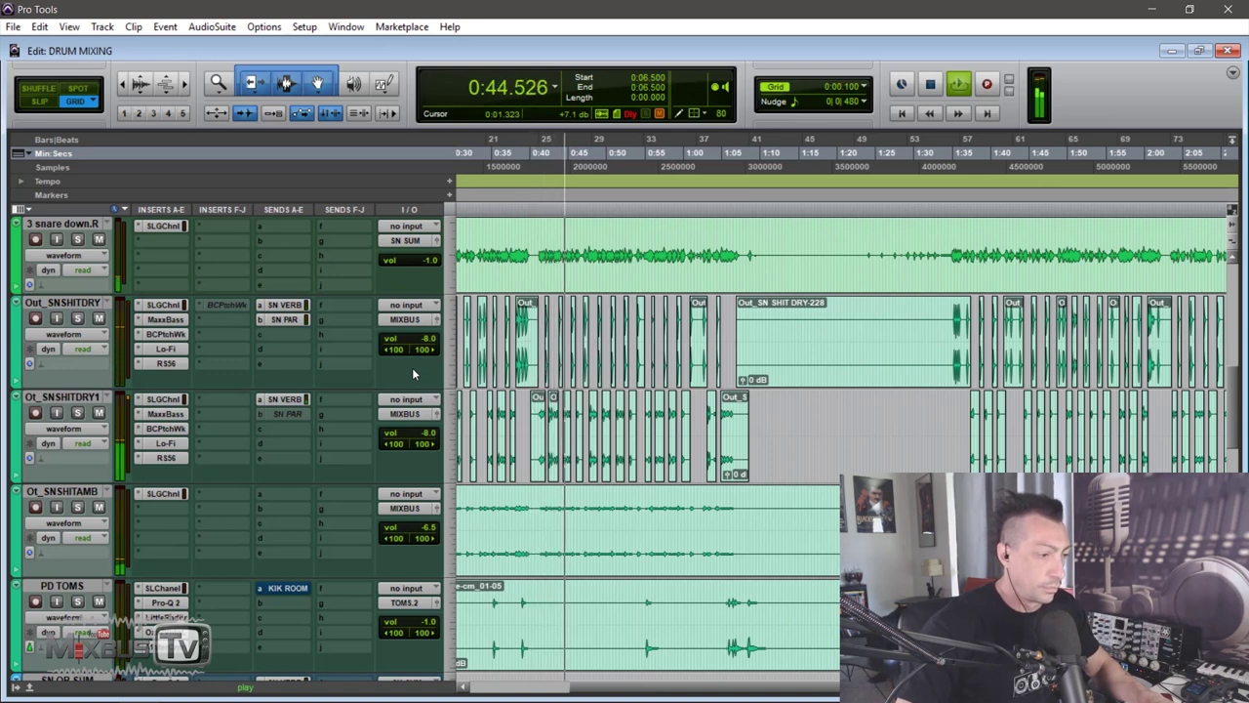
Review the SN PAR, SN VERB, drumcrush, TOMS, OH and MIXBUS tracks, return to the kick and snare tracks, and stop playback
{"action": "scroll", "coordinate": [415, 369], "scroll_direction": "down", "scroll_amount": 6}
{"action": "scroll", "coordinate": [415, 369], "scroll_direction": "down", "scroll_amount": 10}
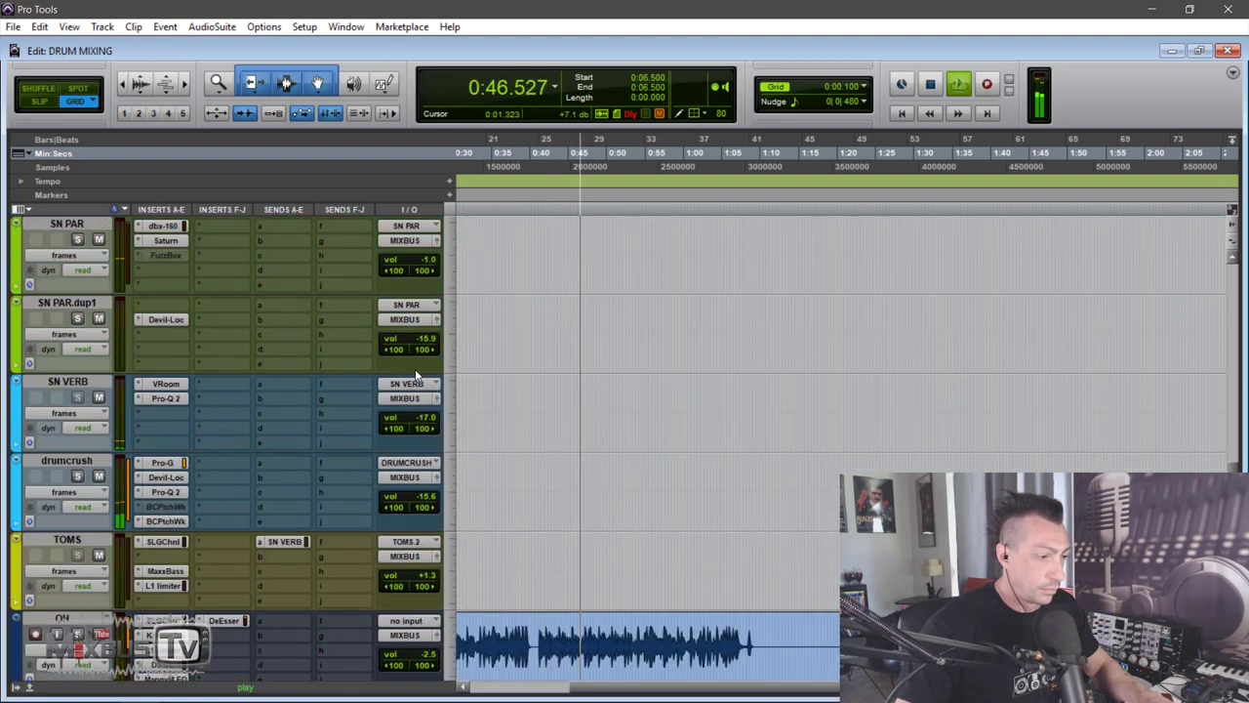
{"action": "key", "text": "ctrl+bracketleft"}
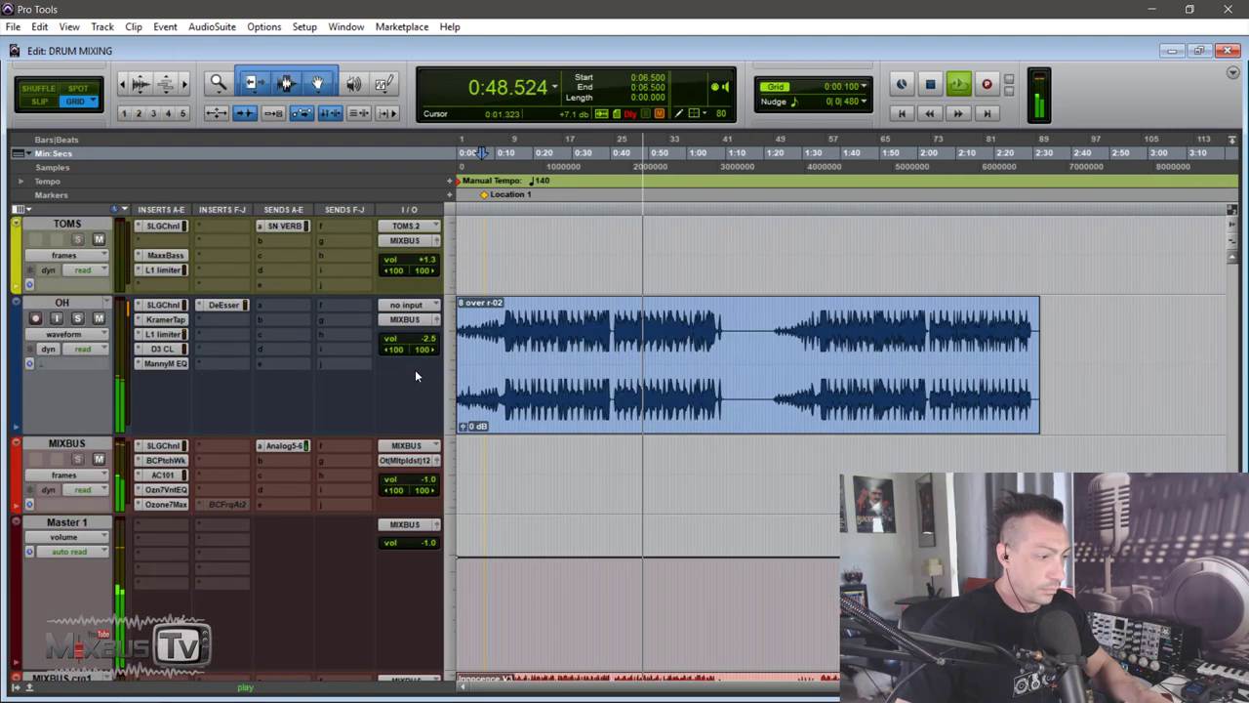
{"action": "scroll", "coordinate": [415, 369], "scroll_direction": "down", "scroll_amount": 4}
{"action": "scroll", "coordinate": [414, 369], "scroll_direction": "up", "scroll_amount": 6}
{"action": "scroll", "coordinate": [414, 371], "scroll_direction": "up", "scroll_amount": 12}
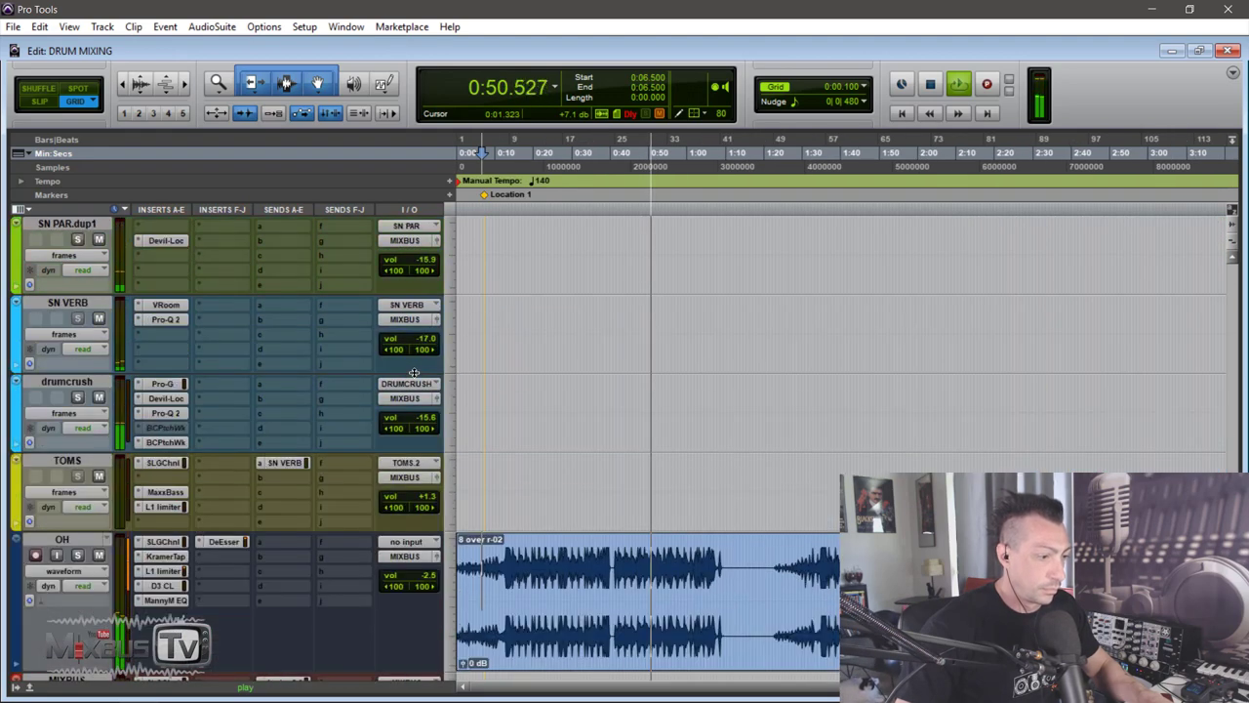
{"action": "scroll", "coordinate": [414, 372], "scroll_direction": "up", "scroll_amount": 12}
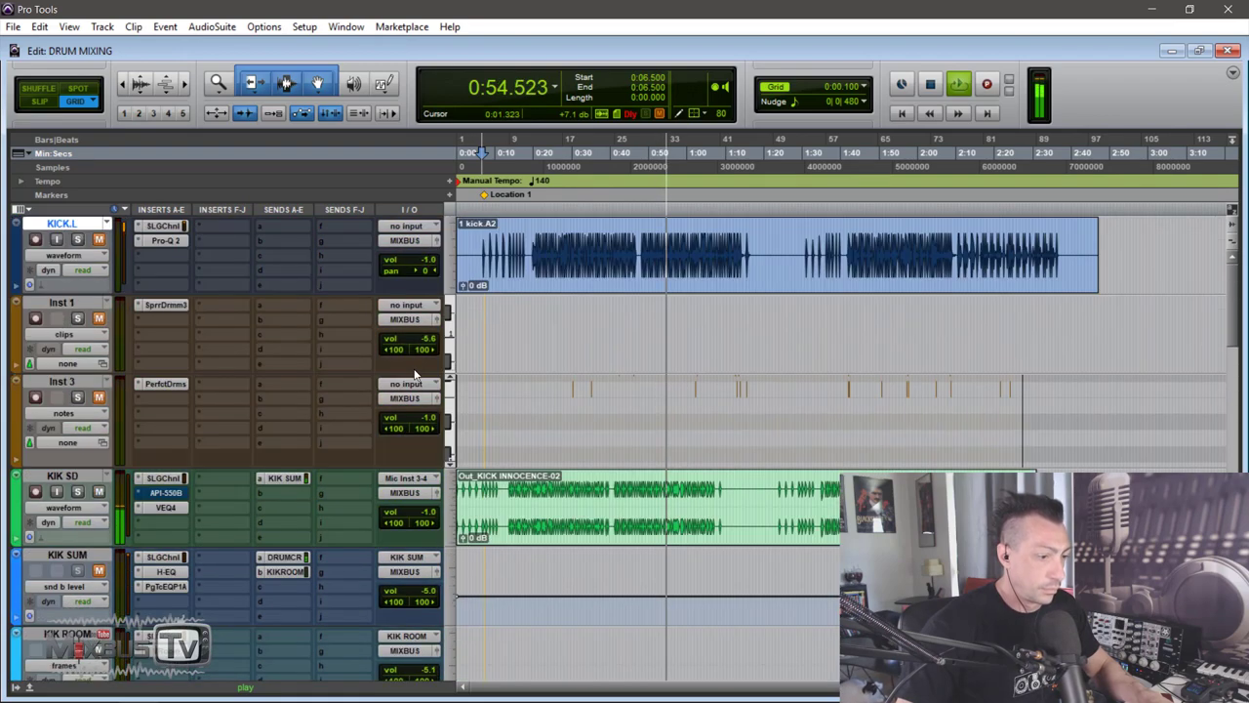
{"action": "scroll", "coordinate": [414, 371], "scroll_direction": "down", "scroll_amount": 10}
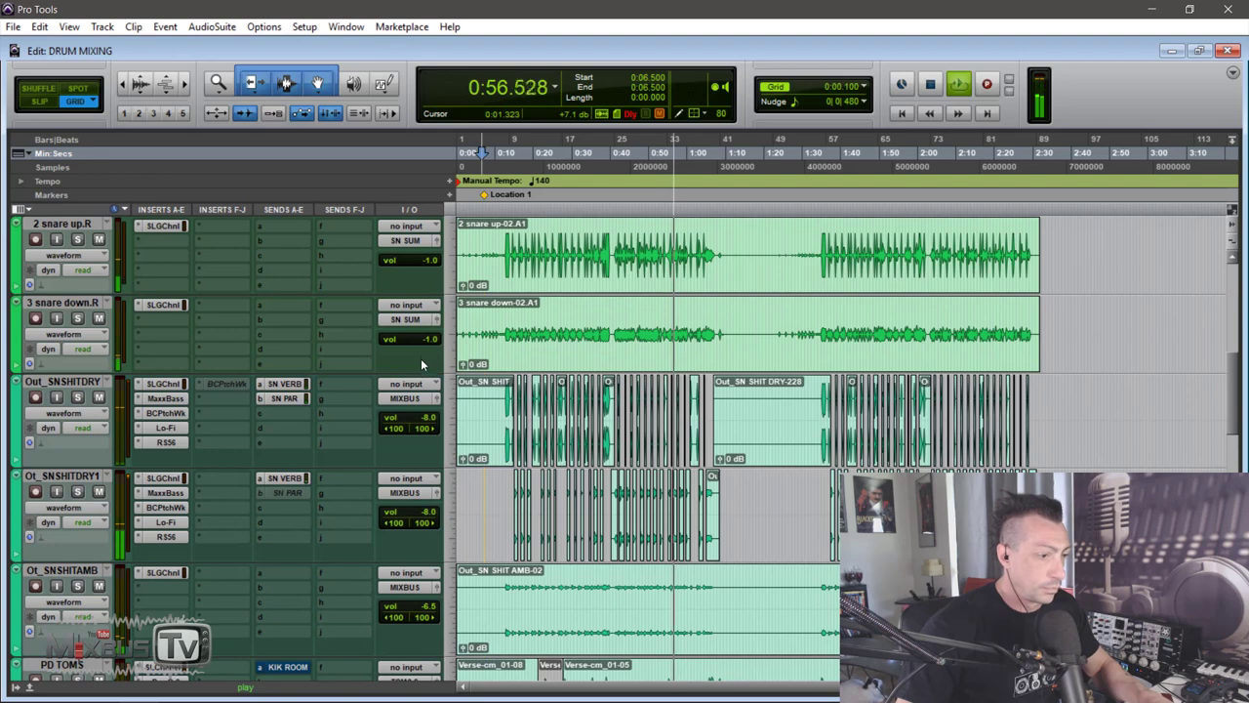
{"action": "key", "text": "ctrl+]"}
{"action": "key", "text": "ctrl+]"}
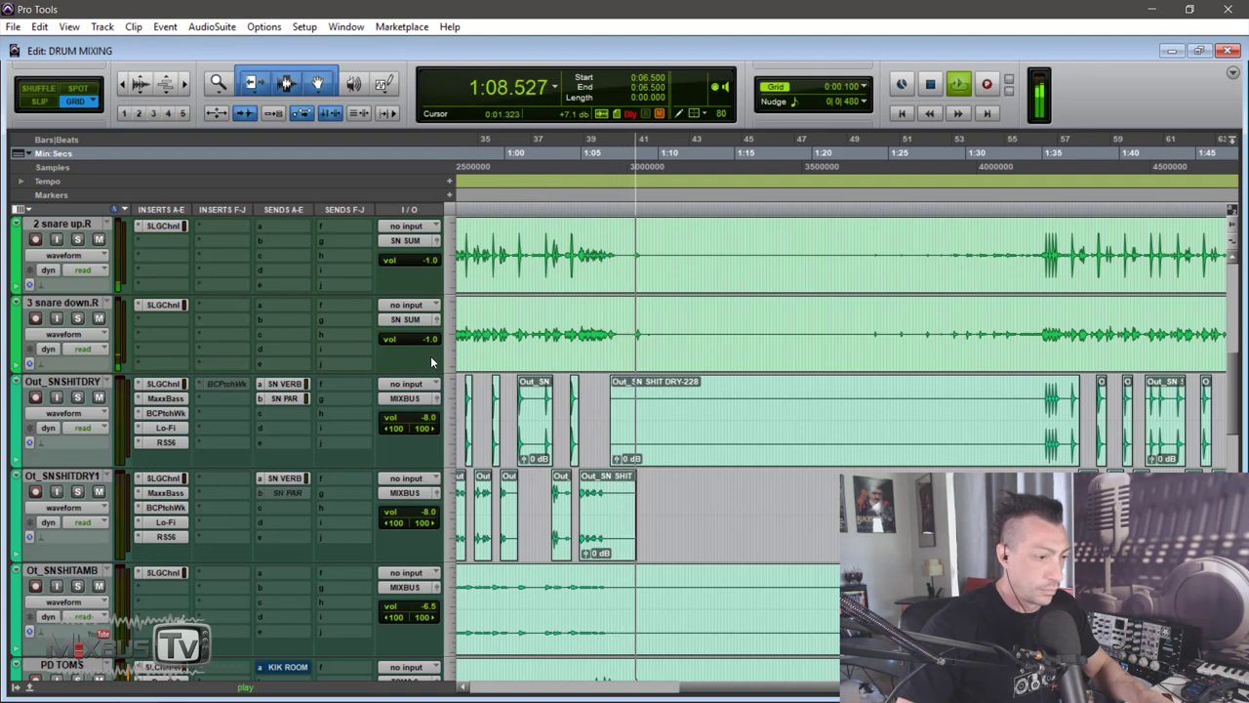
{"action": "scroll", "coordinate": [431, 361], "scroll_direction": "up", "scroll_amount": 4}
{"action": "scroll", "coordinate": [432, 361], "scroll_direction": "up", "scroll_amount": 3}
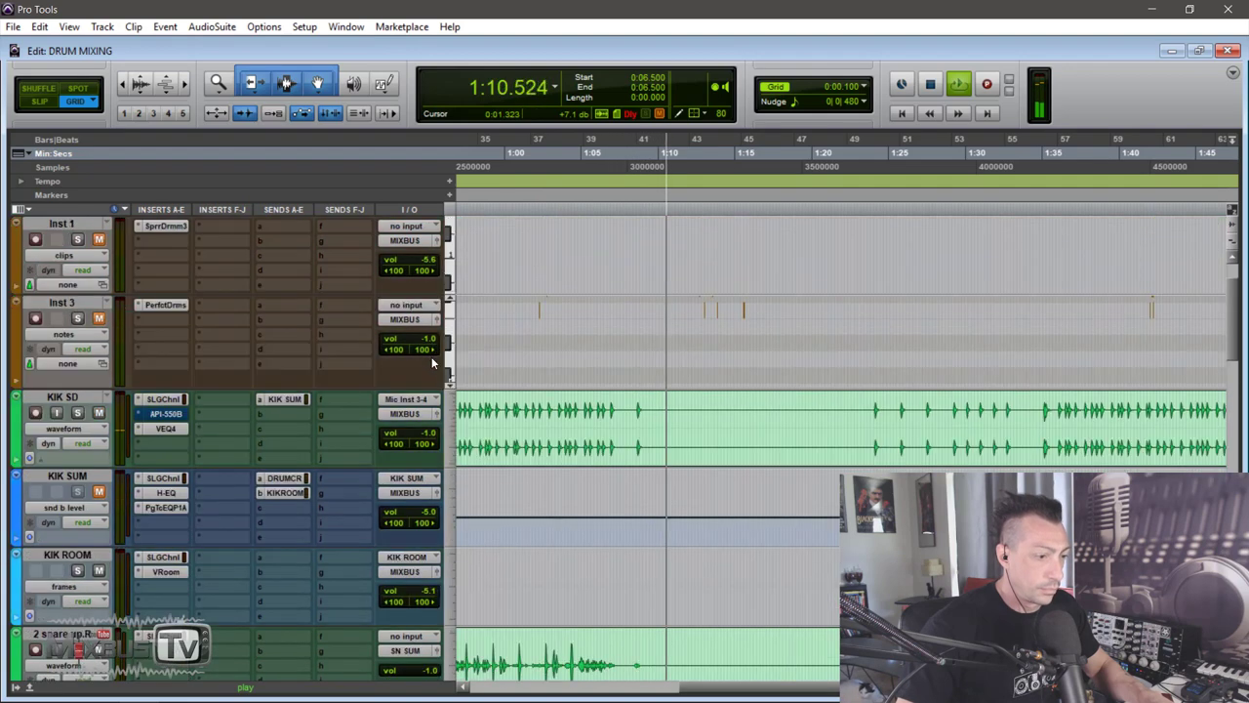
{"action": "key", "text": "space"}
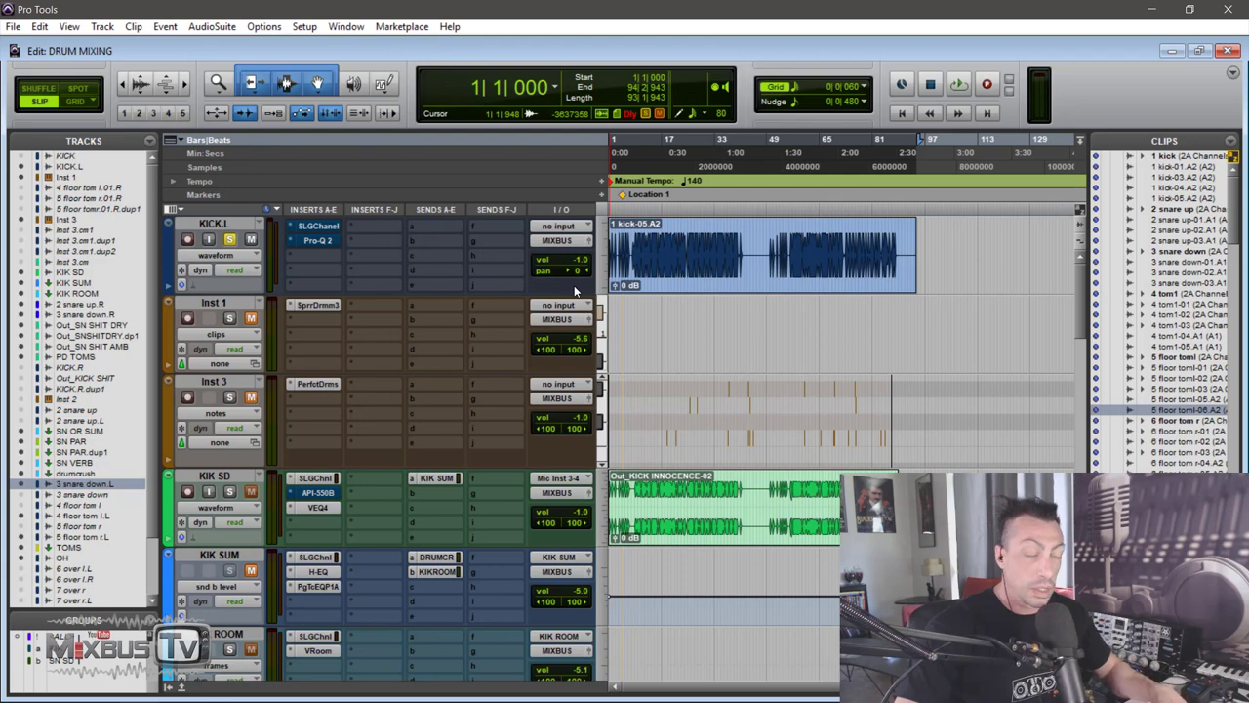
Audition the soloed KICK.L track from 8|2|135, just before the denser kick pattern, and stop playback
{"action": "key", "text": "ctrl+]"}
{"action": "key", "text": "ctrl+]"}
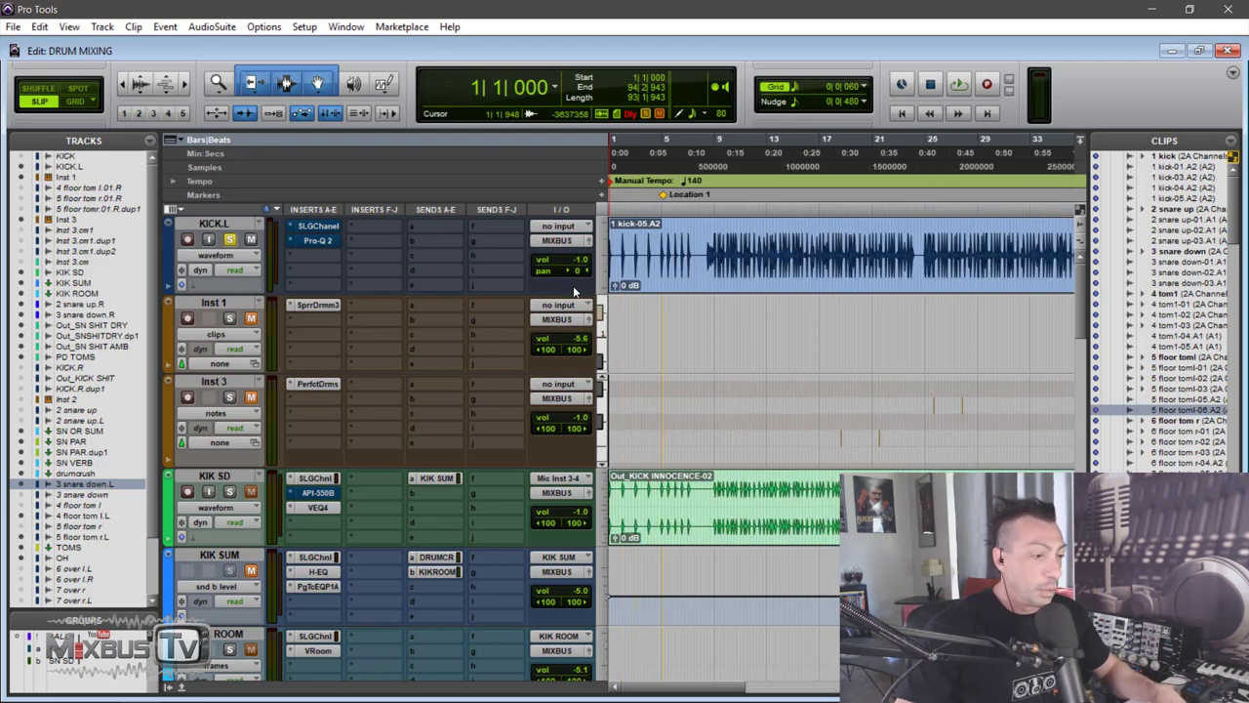
{"action": "left_click", "coordinate": [710, 239]}
{"action": "key", "text": "ctrl+]"}
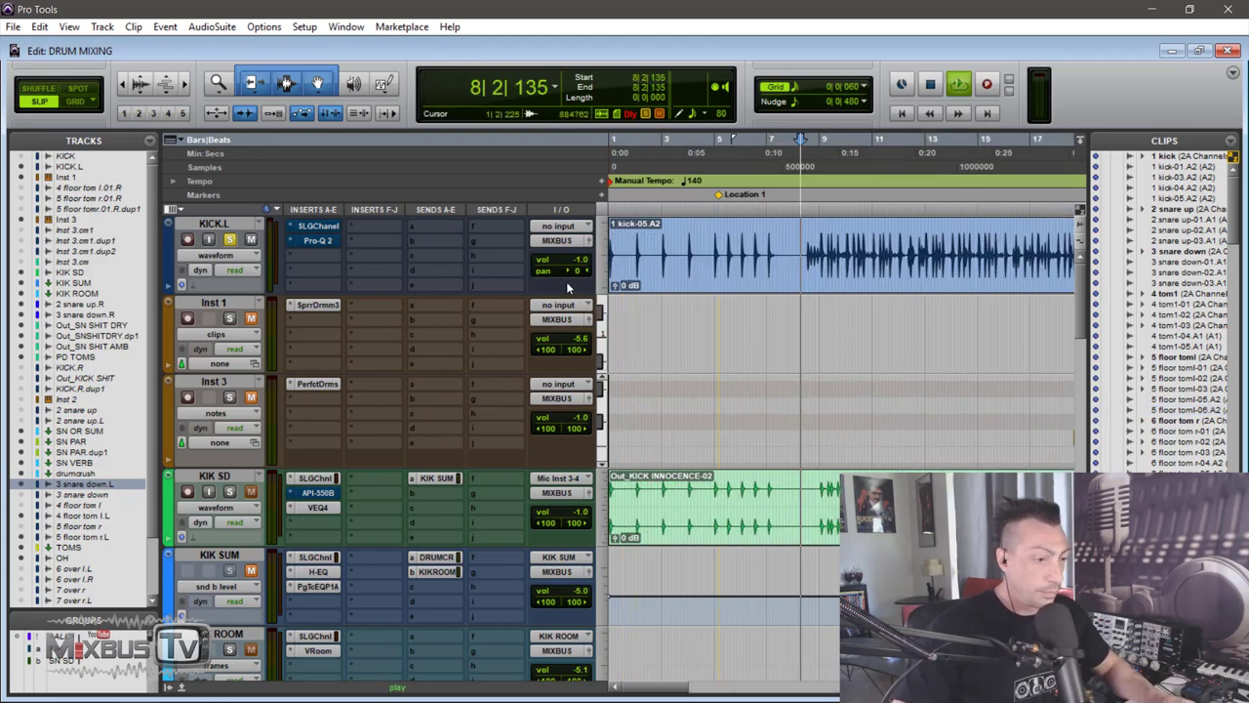
{"action": "key", "text": "space"}
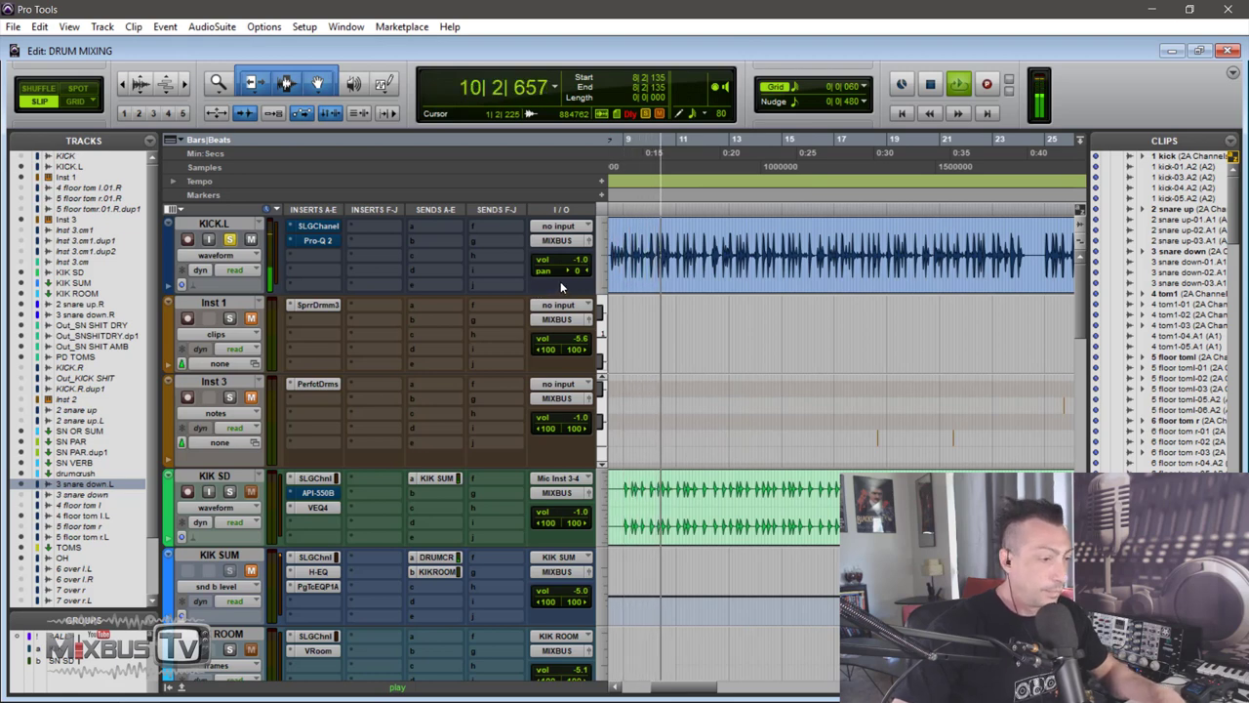
{"action": "key", "text": "ctrl+["}
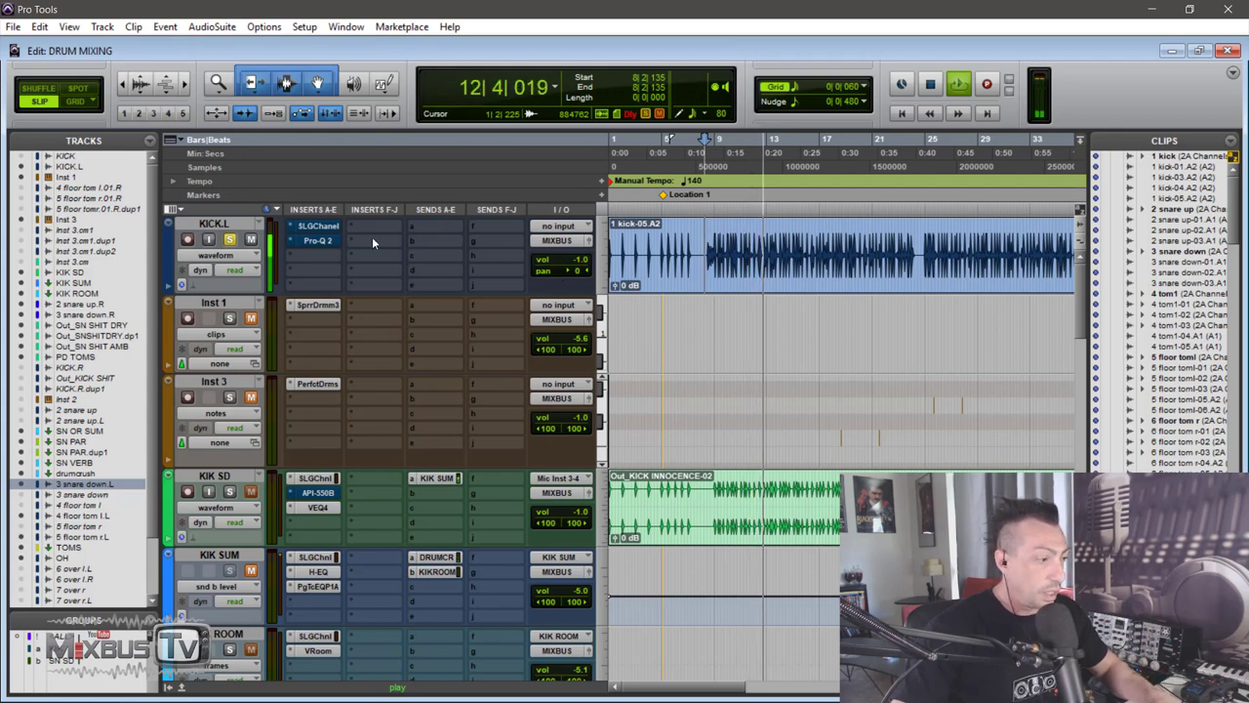
{"action": "key", "text": "space"}
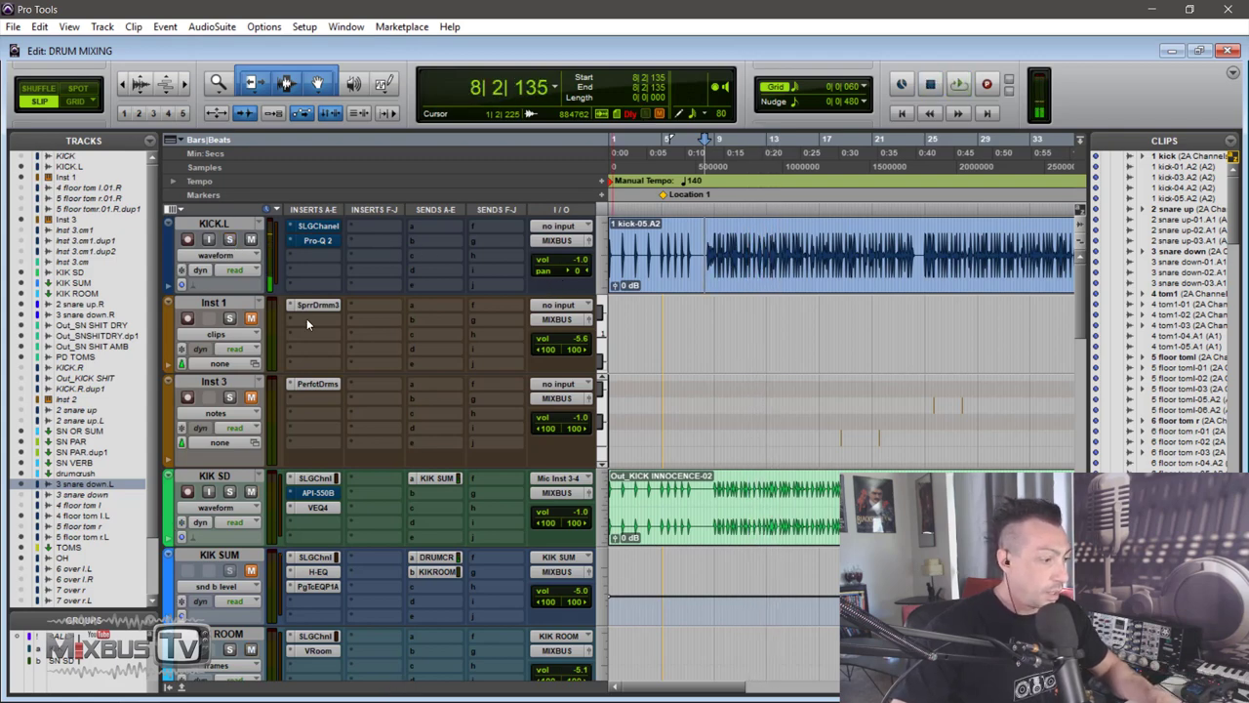
Solo the 2 snare up.R and 3 snare down.R tracks and play them from 8|2|373
{"action": "scroll", "coordinate": [307, 318], "scroll_direction": "down", "scroll_amount": 5}
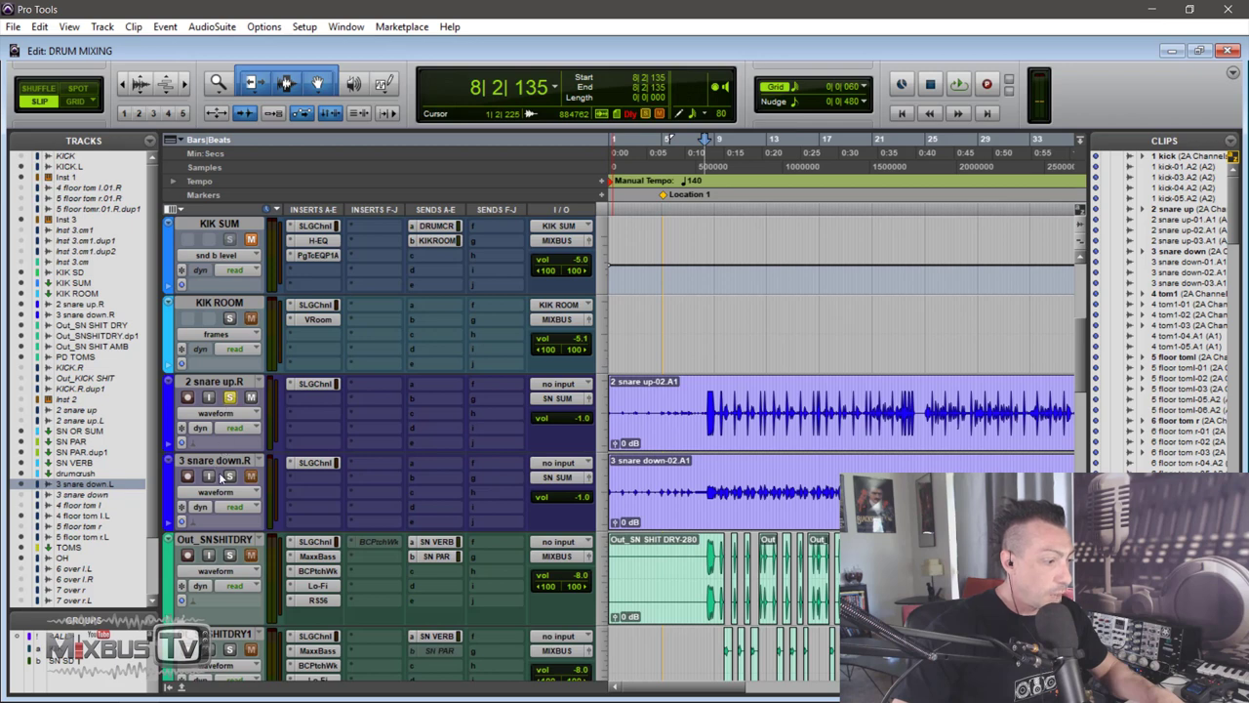
{"action": "left_click", "coordinate": [706, 398]}
{"action": "key", "text": "ctrl+]"}
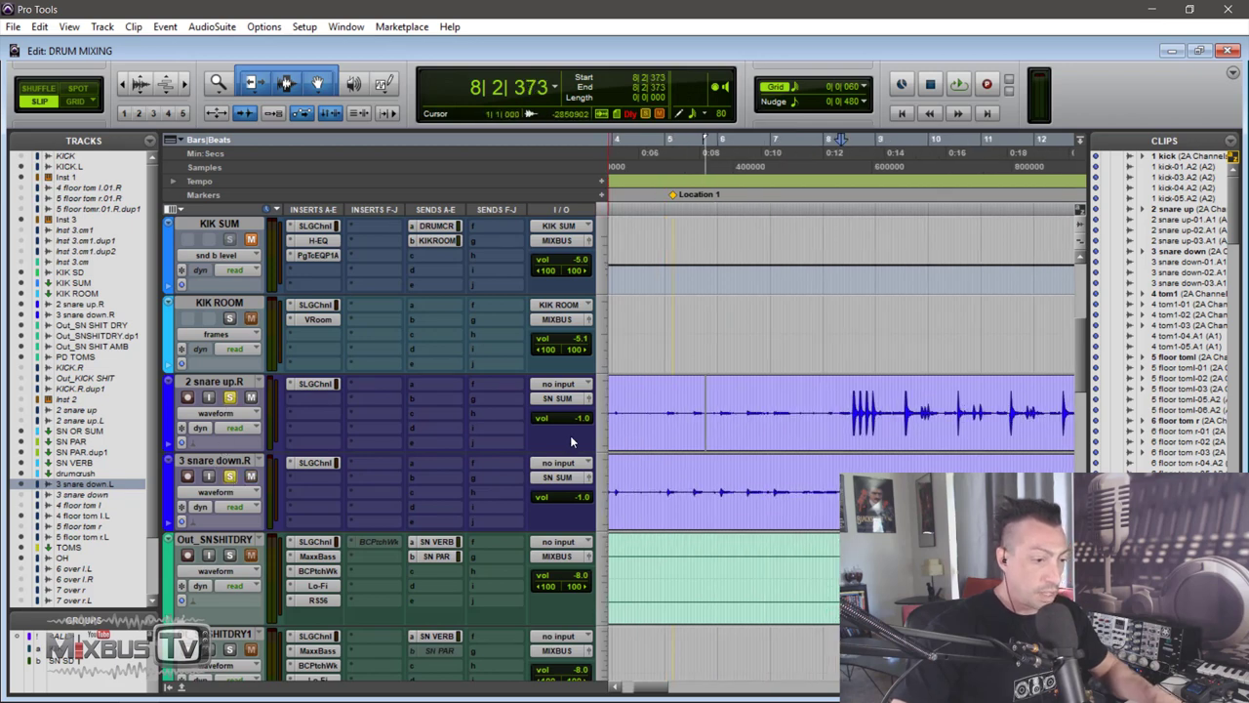
{"action": "key", "text": "space"}
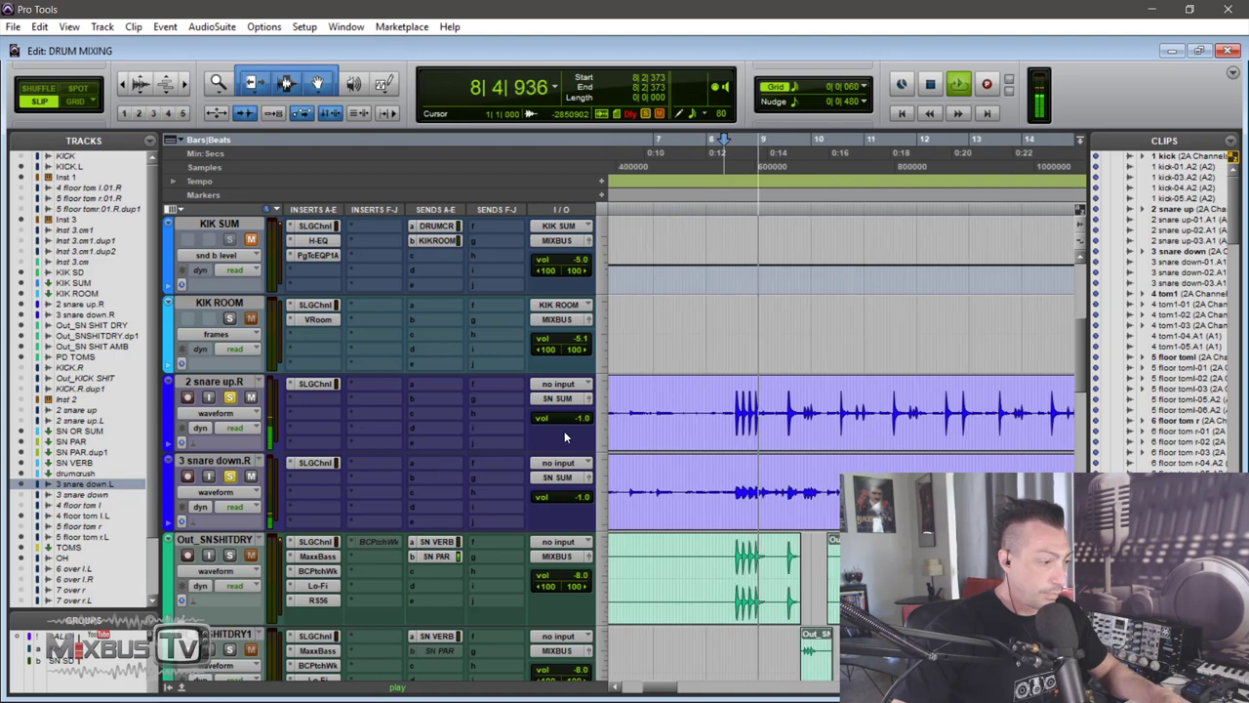
{"action": "key", "text": "ctrl+["}
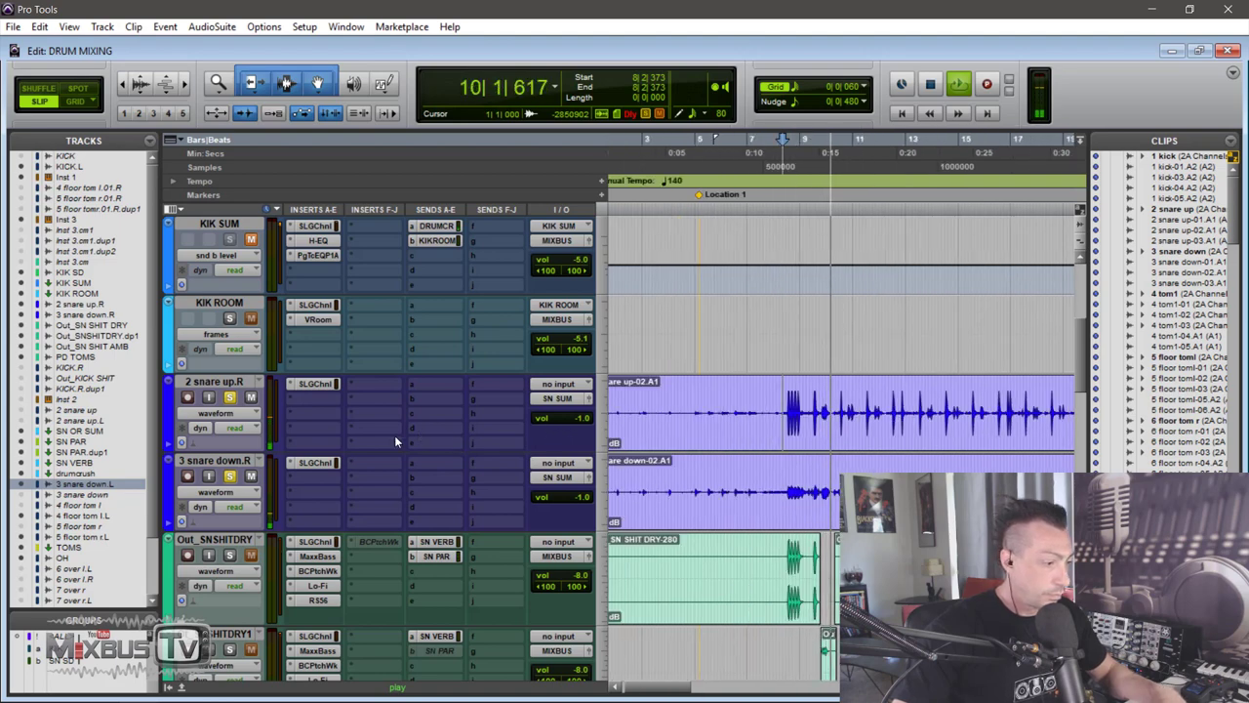
Look through the tracks below the snares, and open and close the SLGChnl plug-in on 3 snare down.R
{"action": "scroll", "coordinate": [394, 435], "scroll_direction": "down", "scroll_amount": 5}
{"action": "scroll", "coordinate": [395, 436], "scroll_direction": "down", "scroll_amount": 5}
{"action": "scroll", "coordinate": [352, 398], "scroll_direction": "down", "scroll_amount": 5}
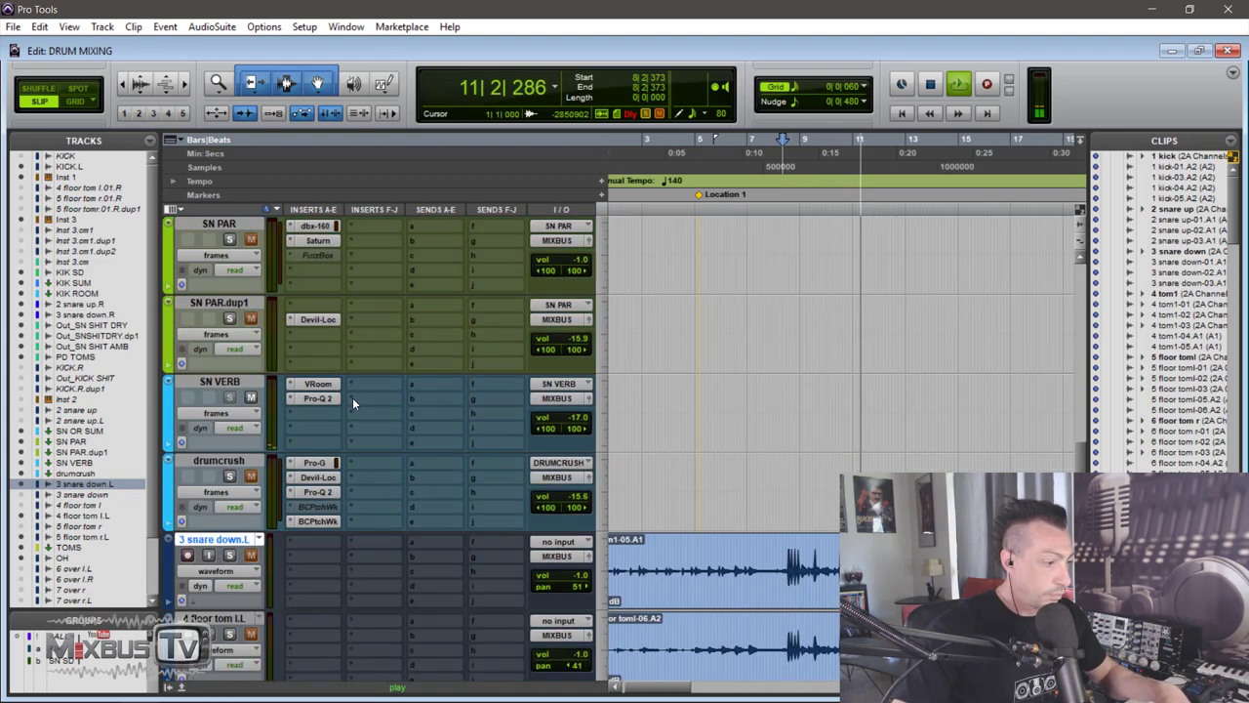
{"action": "scroll", "coordinate": [338, 420], "scroll_direction": "up", "scroll_amount": 5}
{"action": "scroll", "coordinate": [344, 419], "scroll_direction": "up", "scroll_amount": 5}
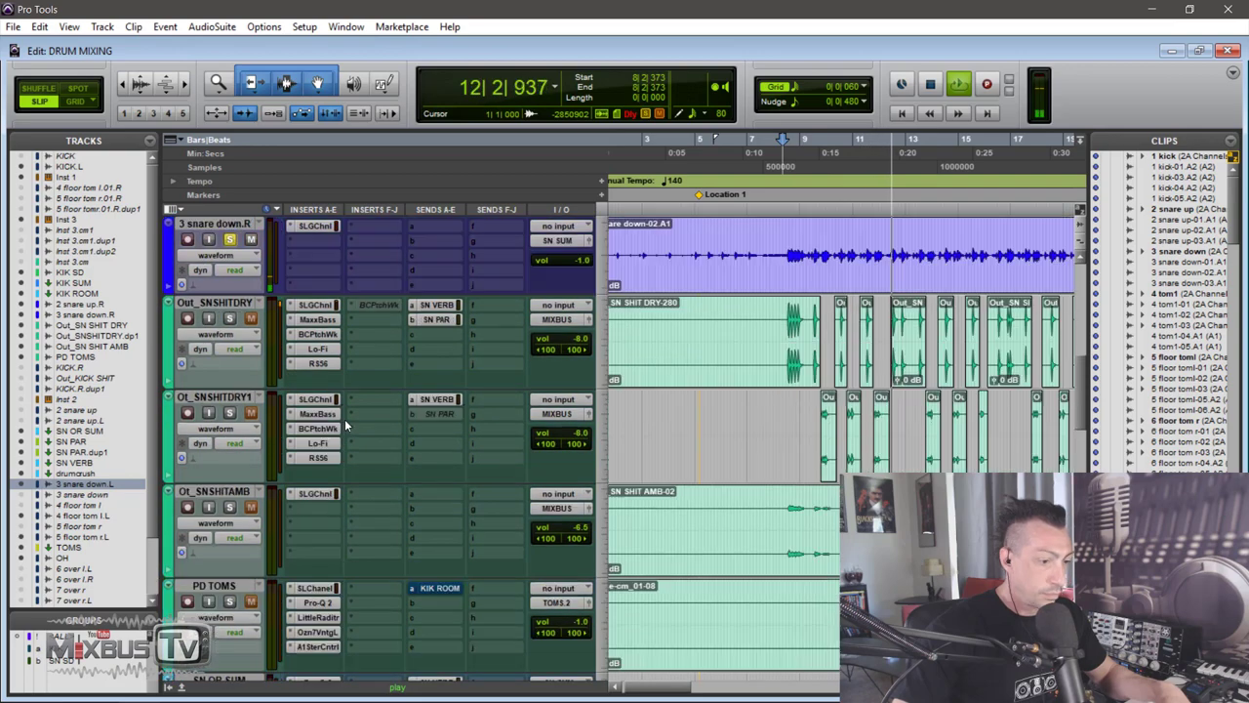
{"action": "scroll", "coordinate": [345, 418], "scroll_direction": "up", "scroll_amount": 1}
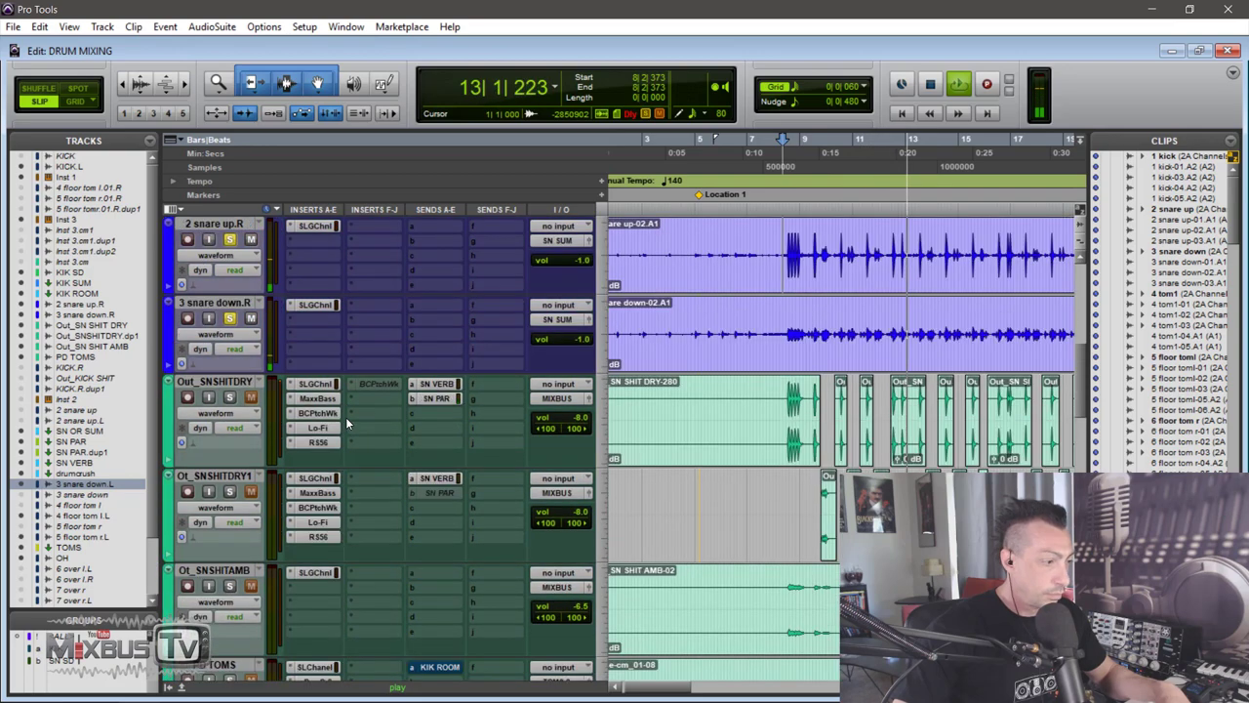
{"action": "left_click", "coordinate": [331, 309]}
{"action": "left_click", "coordinate": [586, 57]}
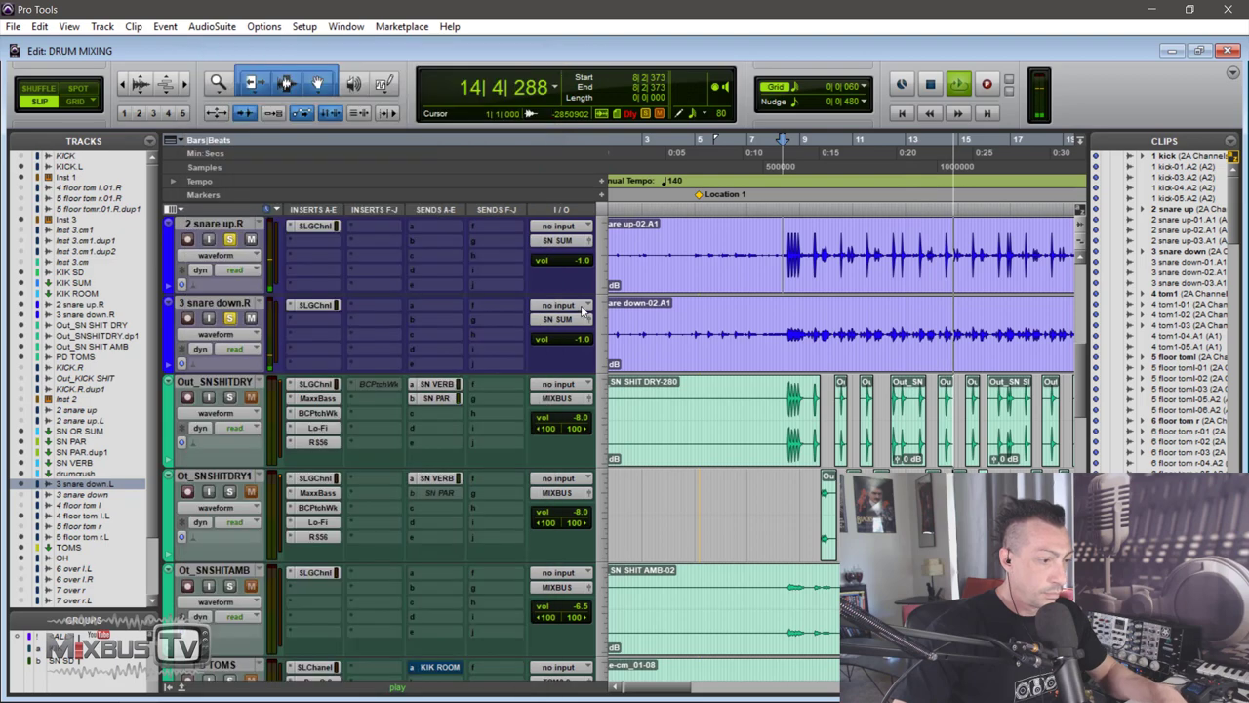
Turn off solo on the 3 snare down.R track and stop playback
{"action": "left_click", "coordinate": [229, 318]}
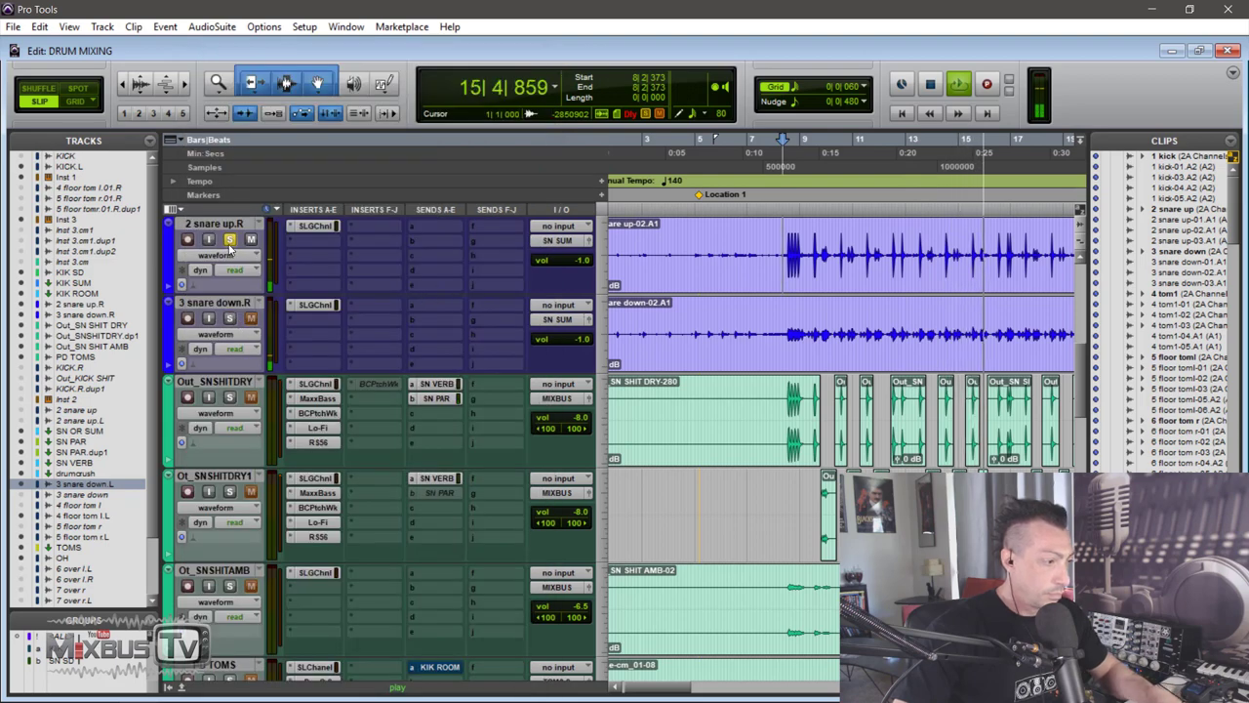
{"action": "key", "text": "space"}
Select the range from 8|2|135 to 10|1|054 across the 3 snare down.L and 4 floor tom l.L tracks
{"action": "scroll", "coordinate": [397, 337], "scroll_direction": "down", "scroll_amount": 15}
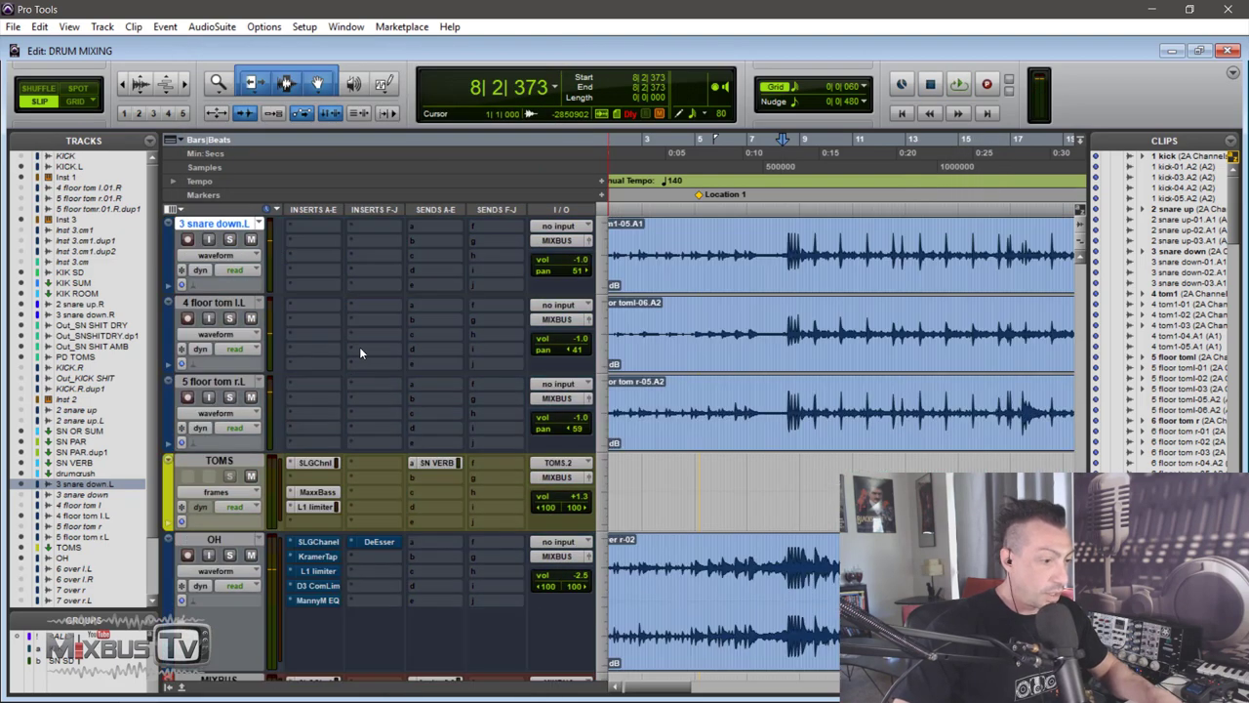
{"action": "key", "text": "r"}
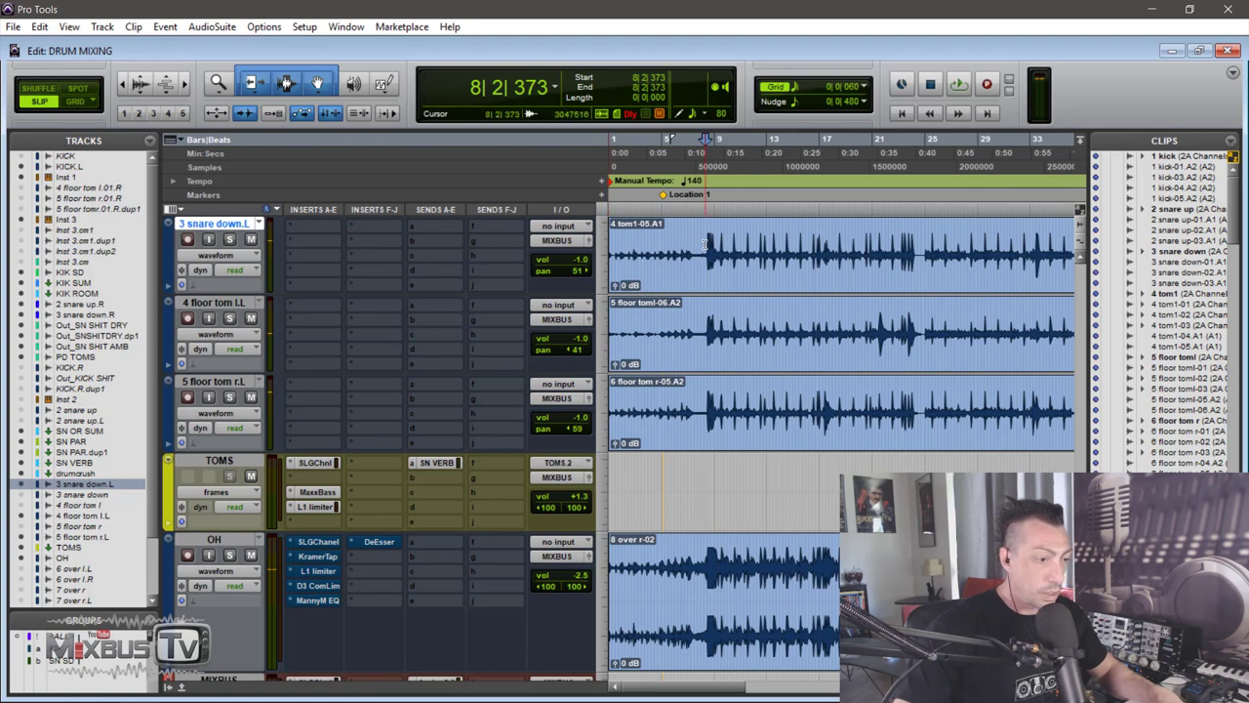
{"action": "left_click_drag", "start_coordinate": [704, 244], "coordinate": [732, 357]}
{"action": "scroll", "coordinate": [751, 349], "scroll_direction": "right", "scroll_amount": 5}
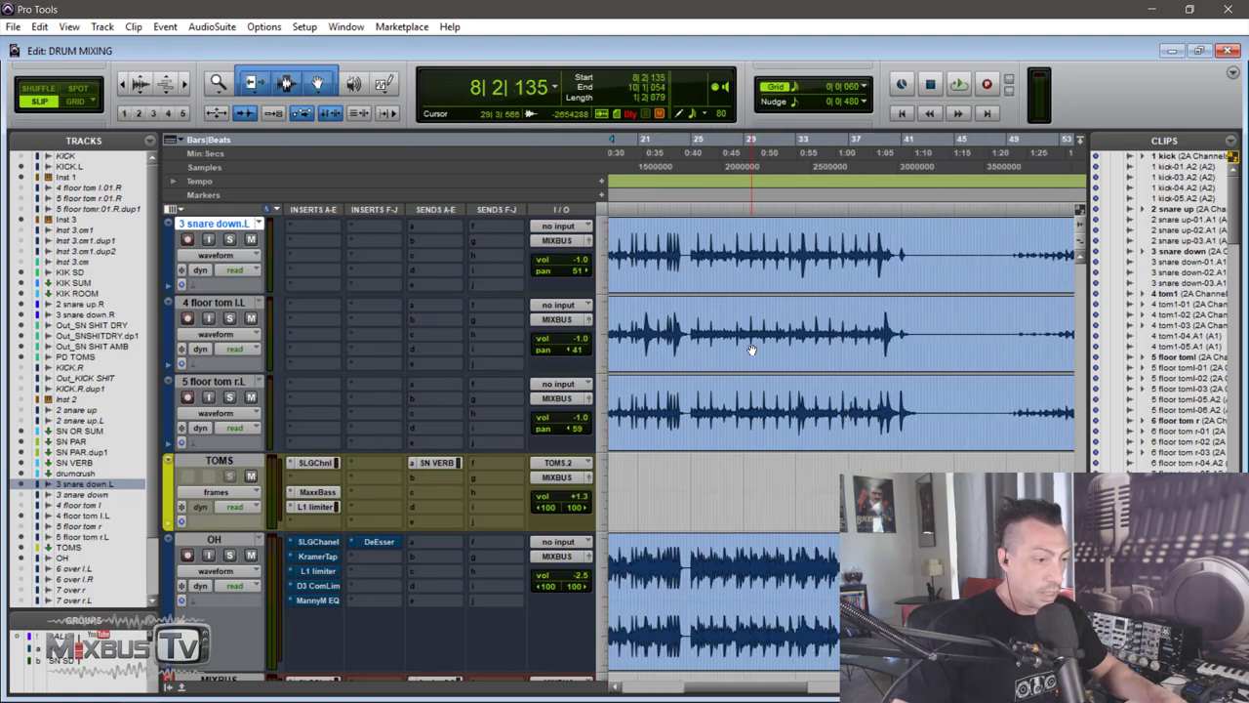
Solo the 3 snare down.L, 4 floor tom l.L and 5 floor tom r.L tracks and play the range 38|1|405 to 43|1|527
{"action": "left_click", "coordinate": [880, 252]}
{"action": "key", "text": "t"}
{"action": "left_click_drag", "start_coordinate": [830, 244], "coordinate": [1037, 419]}
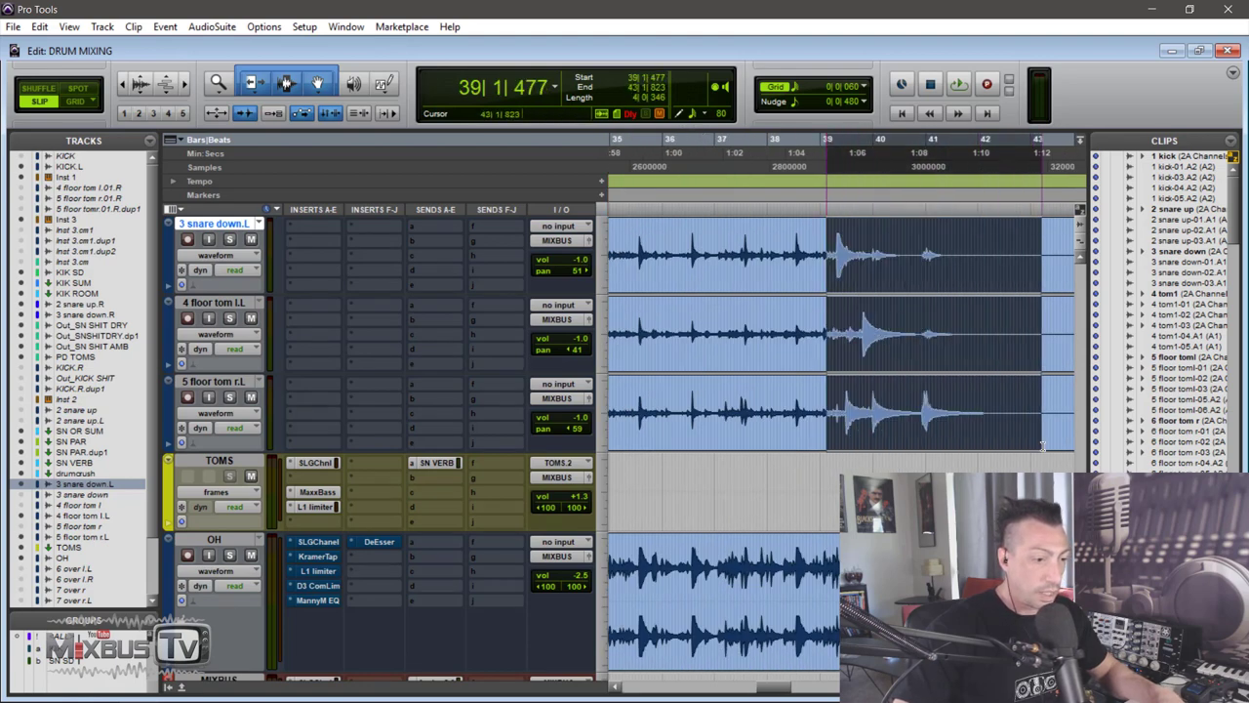
{"action": "left_click", "coordinate": [229, 239]}
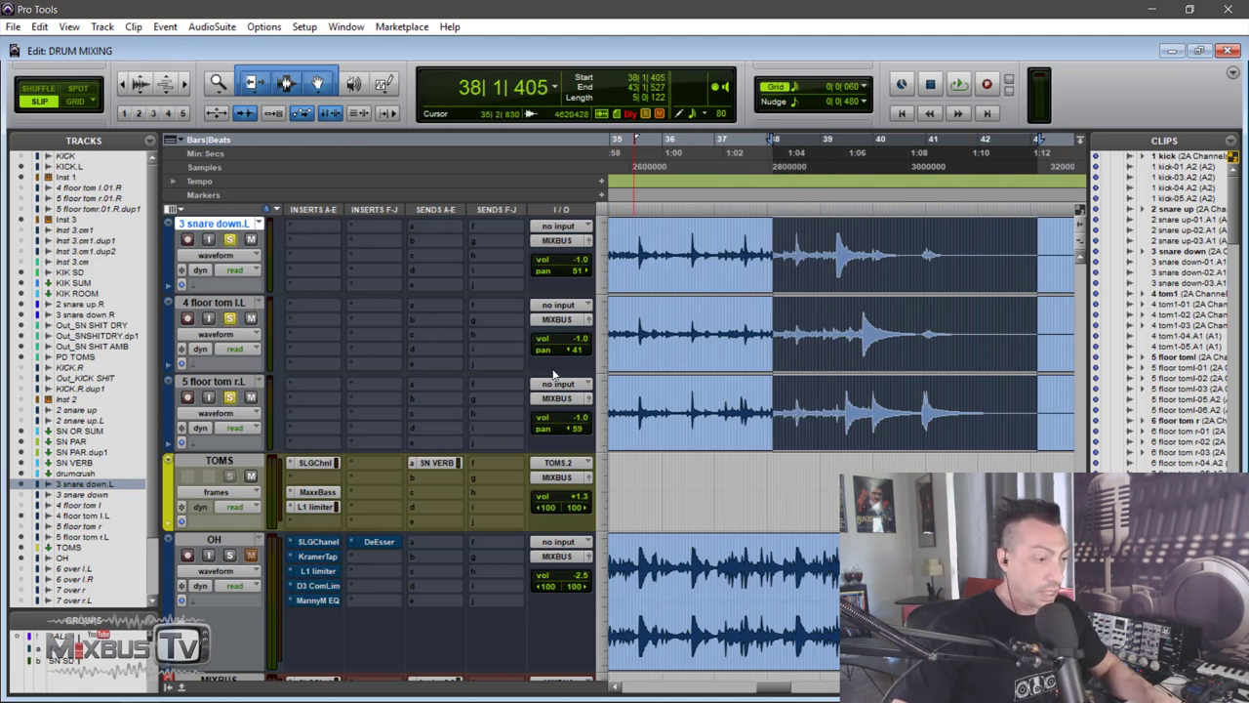
{"action": "key", "text": "space"}
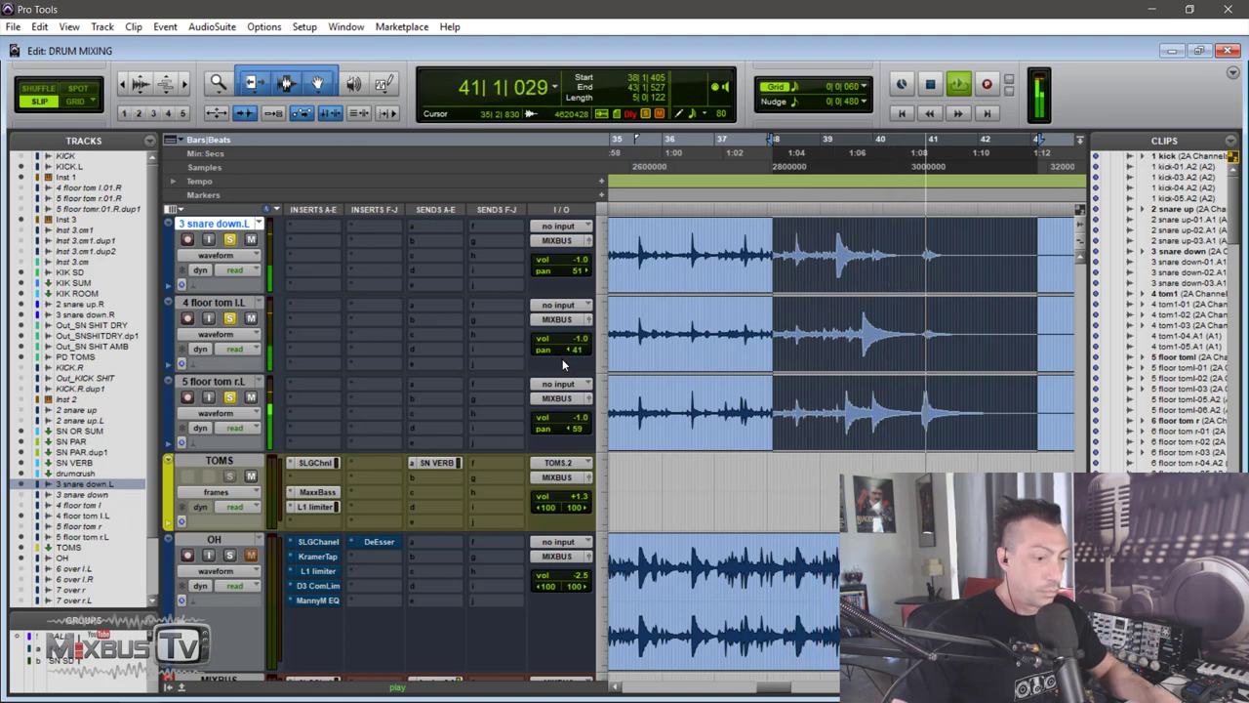
{"action": "key", "text": "space"}
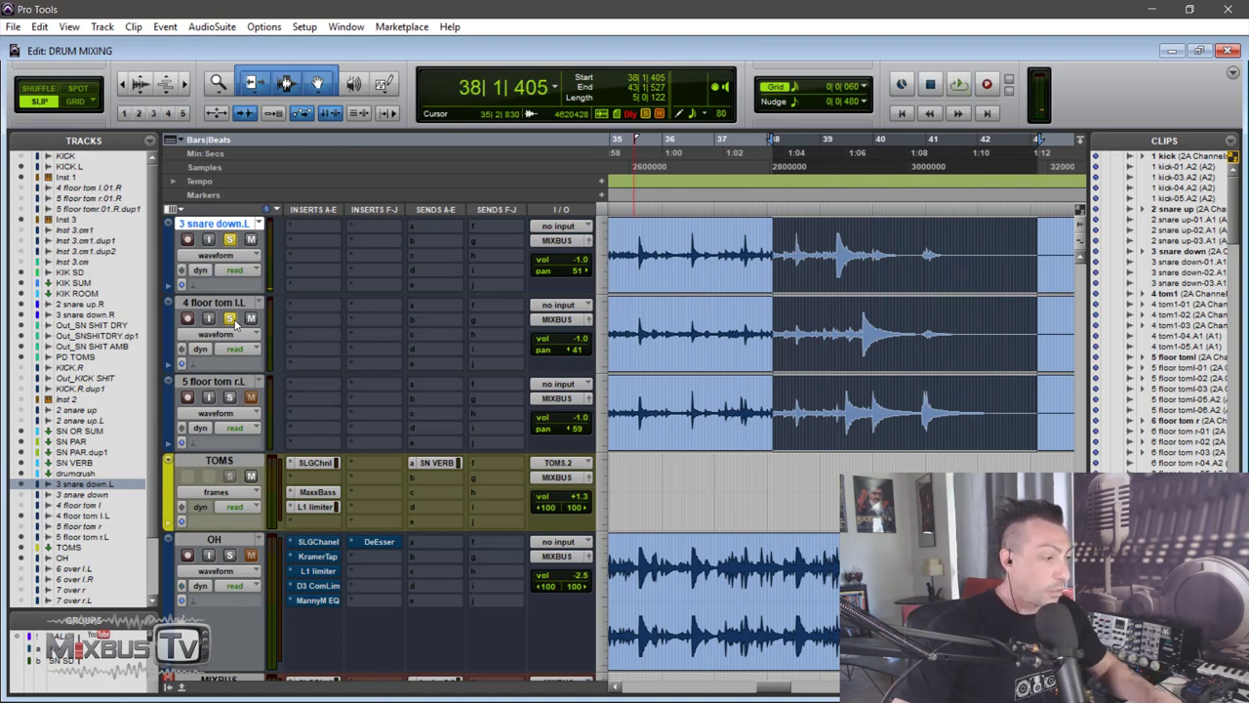
Turn off solo on the three tom tracks, solo the OH track and play it from 27|1|682
{"action": "left_click", "coordinate": [218, 380], "text": "shift"}
{"action": "scroll", "coordinate": [238, 412], "scroll_direction": "down", "scroll_amount": 2}
{"action": "left_click", "coordinate": [229, 475]}
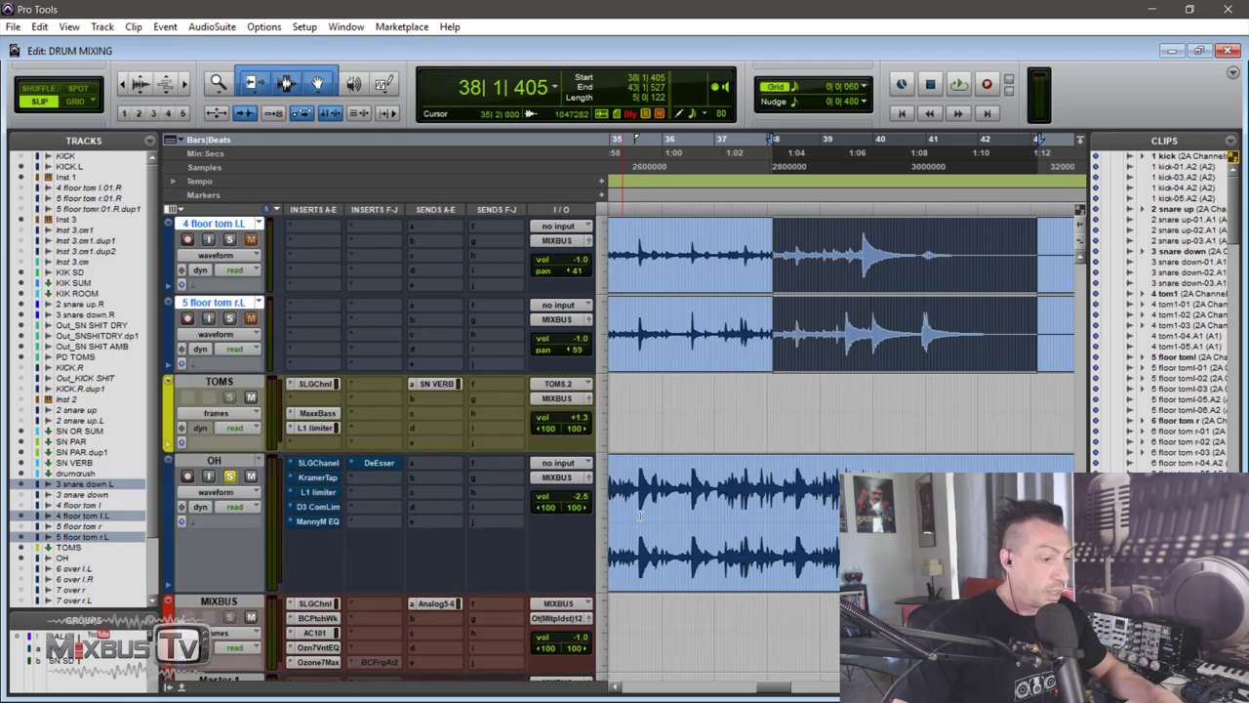
{"action": "key", "text": "r"}
{"action": "key", "text": "r"}
{"action": "key", "text": "r"}
{"action": "left_click", "coordinate": [680, 493]}
{"action": "key", "text": "space"}
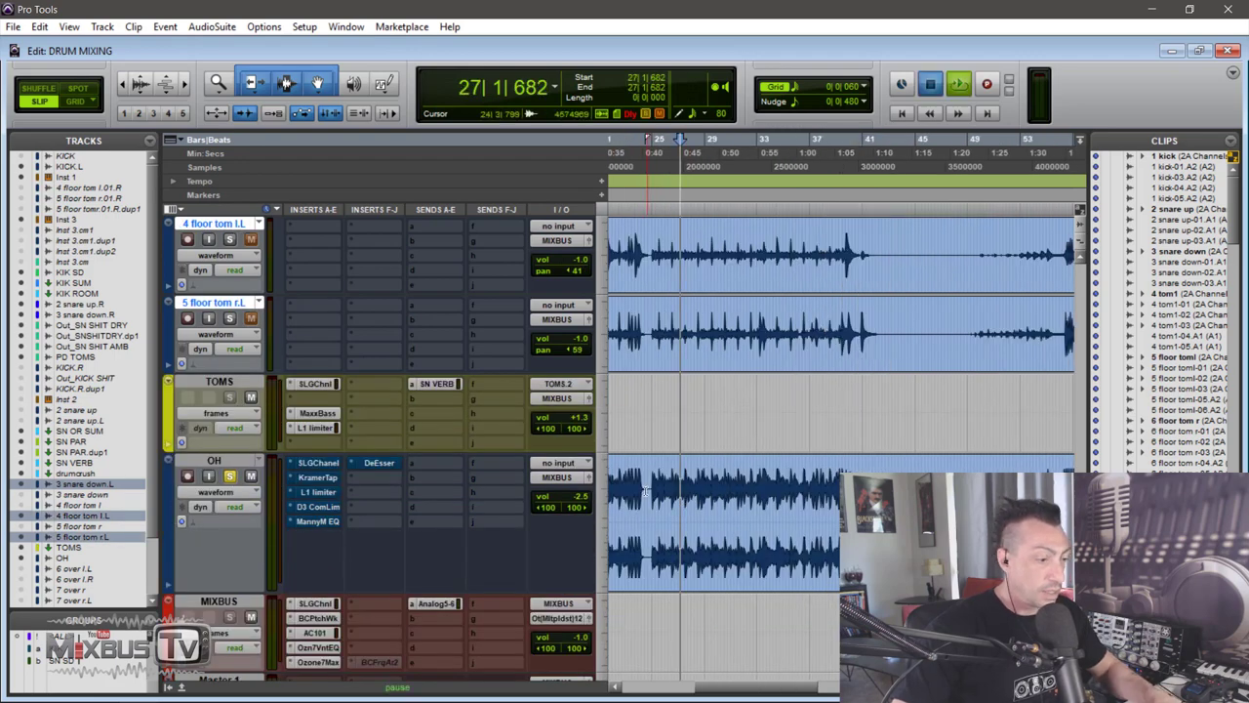
{"action": "key", "text": "t"}
{"action": "key", "text": "t"}
{"action": "key", "text": "t"}
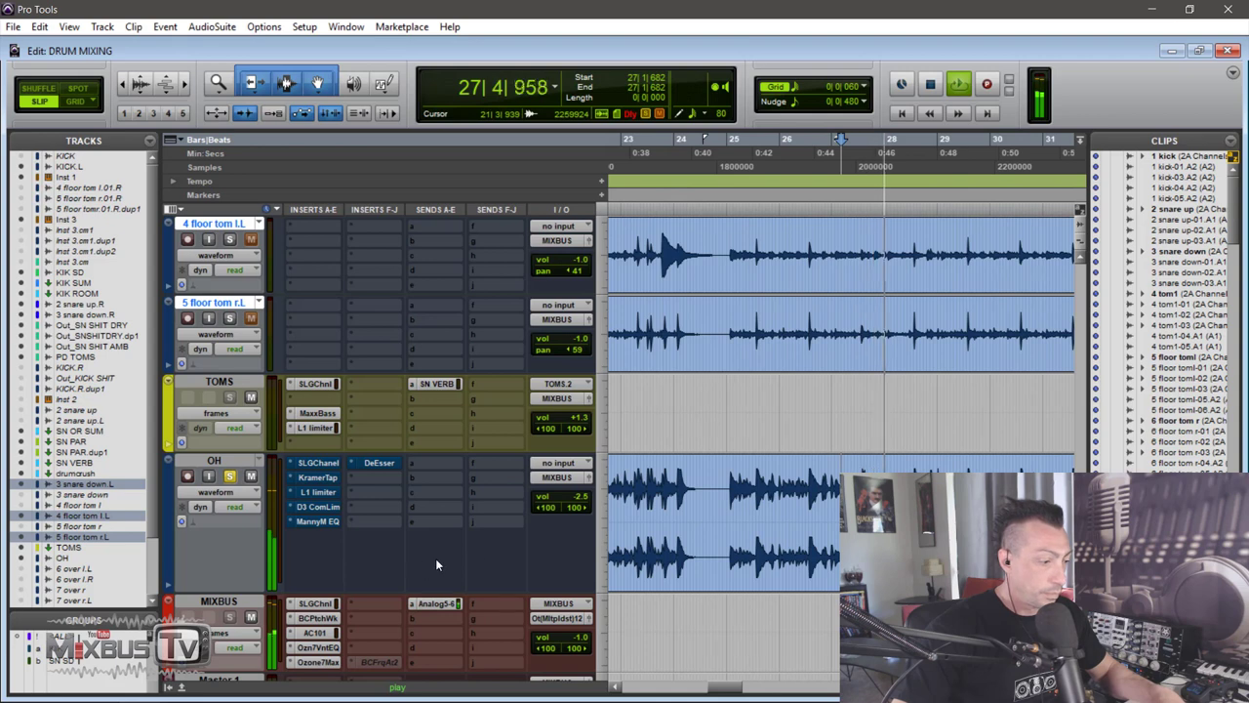
Bypass the active inserts on the MIXBUS track during playback, and stop playback
{"action": "left_click", "coordinate": [249, 603]}
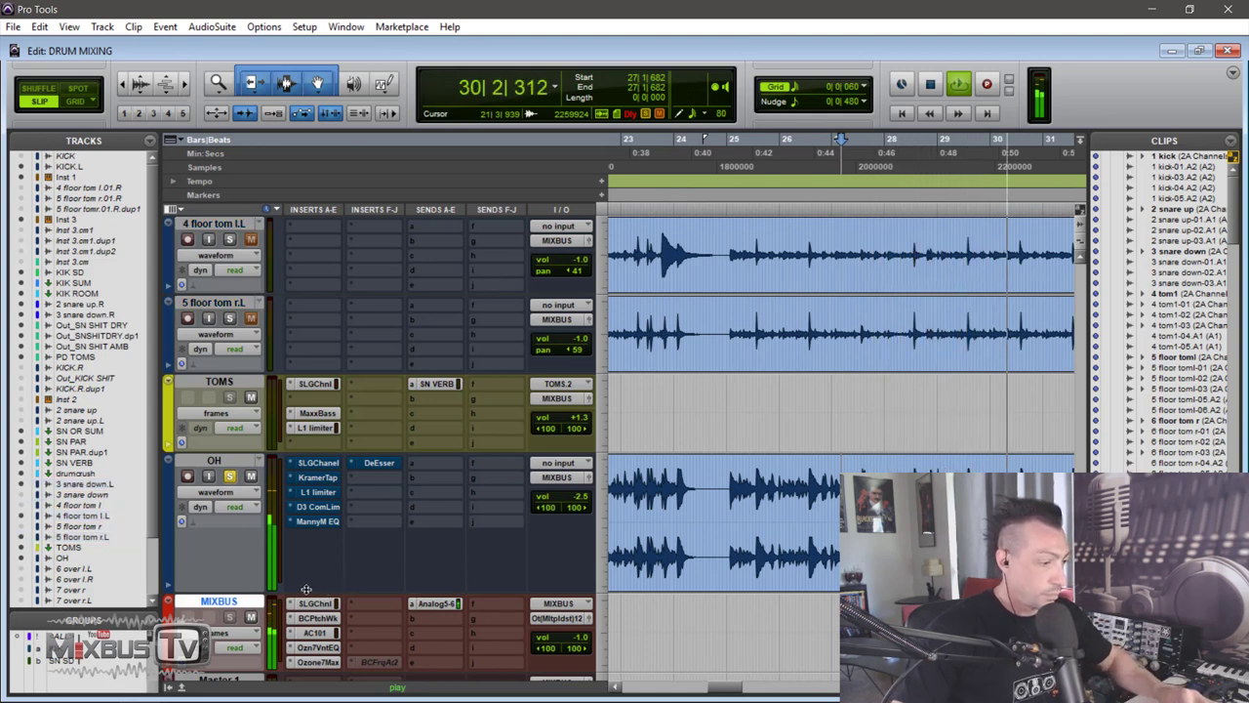
{"action": "key", "text": "r"}
{"action": "key", "text": "r"}
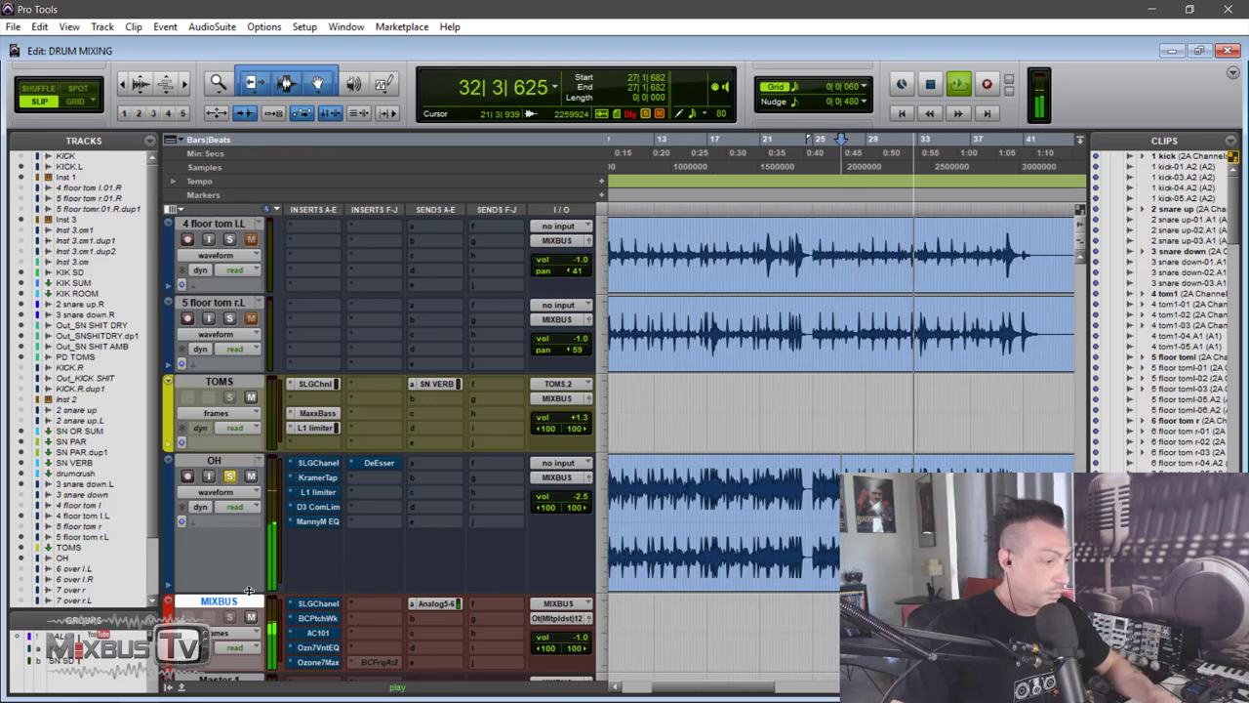
{"action": "key", "text": "space"}
Solo the three tom tracks, 2 snare up.R, 3 snare down.R and KICK.L along with OH, and play from 27|1|682
{"action": "scroll", "coordinate": [244, 433], "scroll_direction": "up", "scroll_amount": 1}
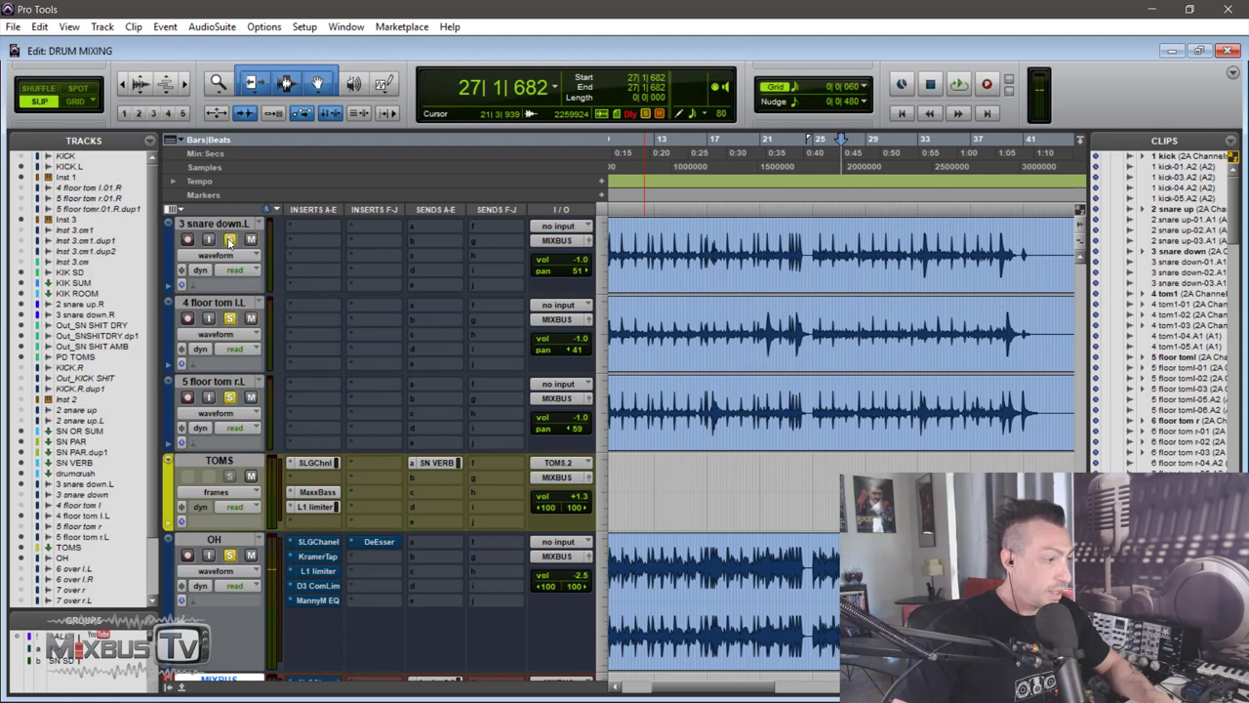
{"action": "scroll", "coordinate": [253, 358], "scroll_direction": "up", "scroll_amount": 7}
{"action": "scroll", "coordinate": [253, 366], "scroll_direction": "up", "scroll_amount": 5}
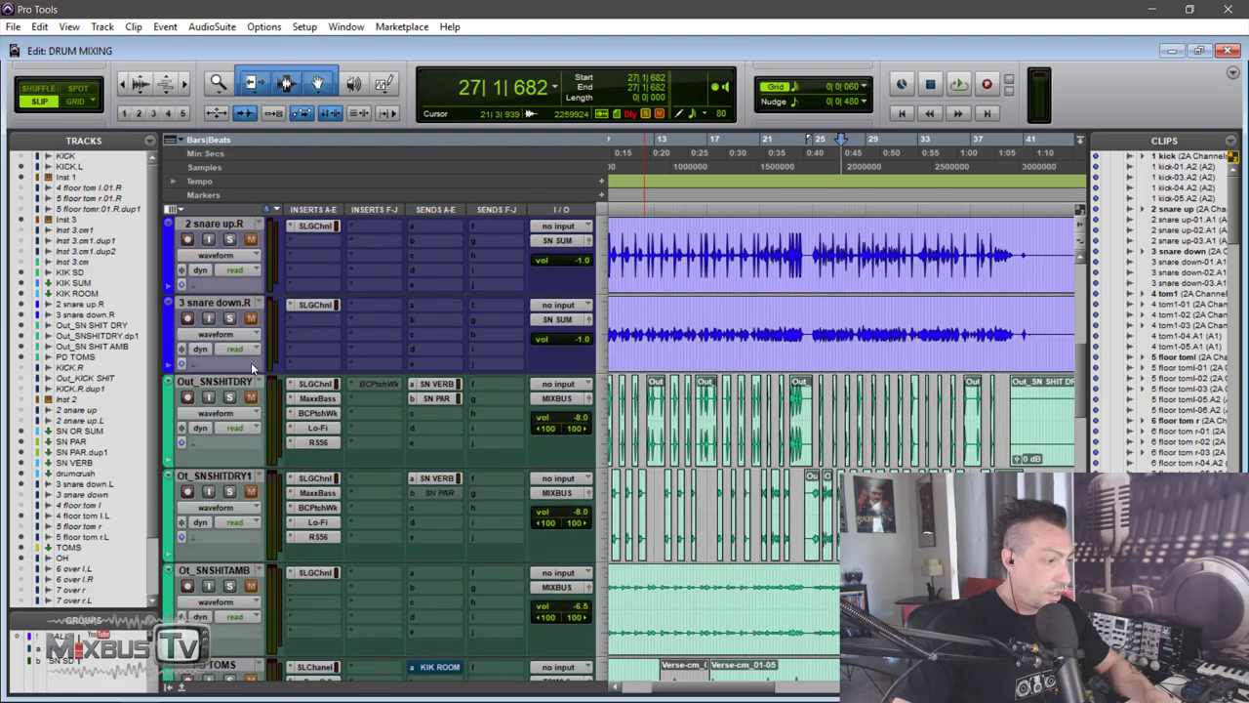
{"action": "left_click", "coordinate": [230, 319]}
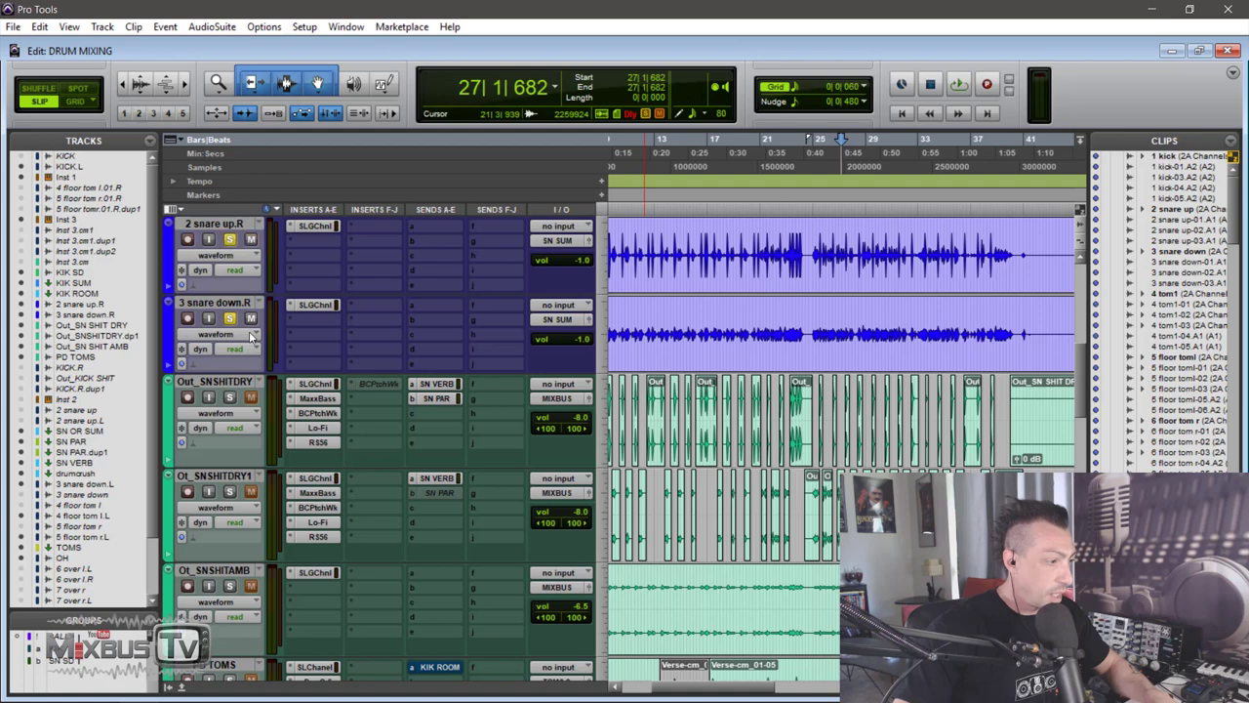
{"action": "scroll", "coordinate": [249, 278], "scroll_direction": "up", "scroll_amount": 5}
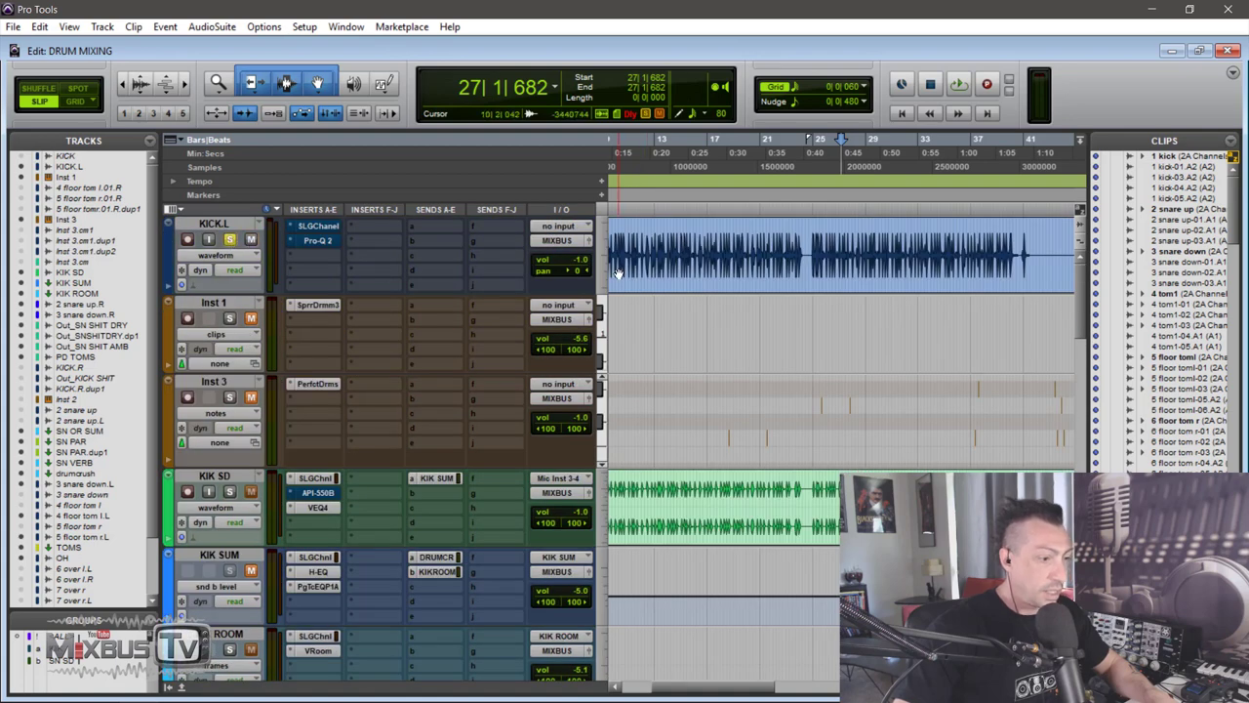
{"action": "key", "text": "space"}
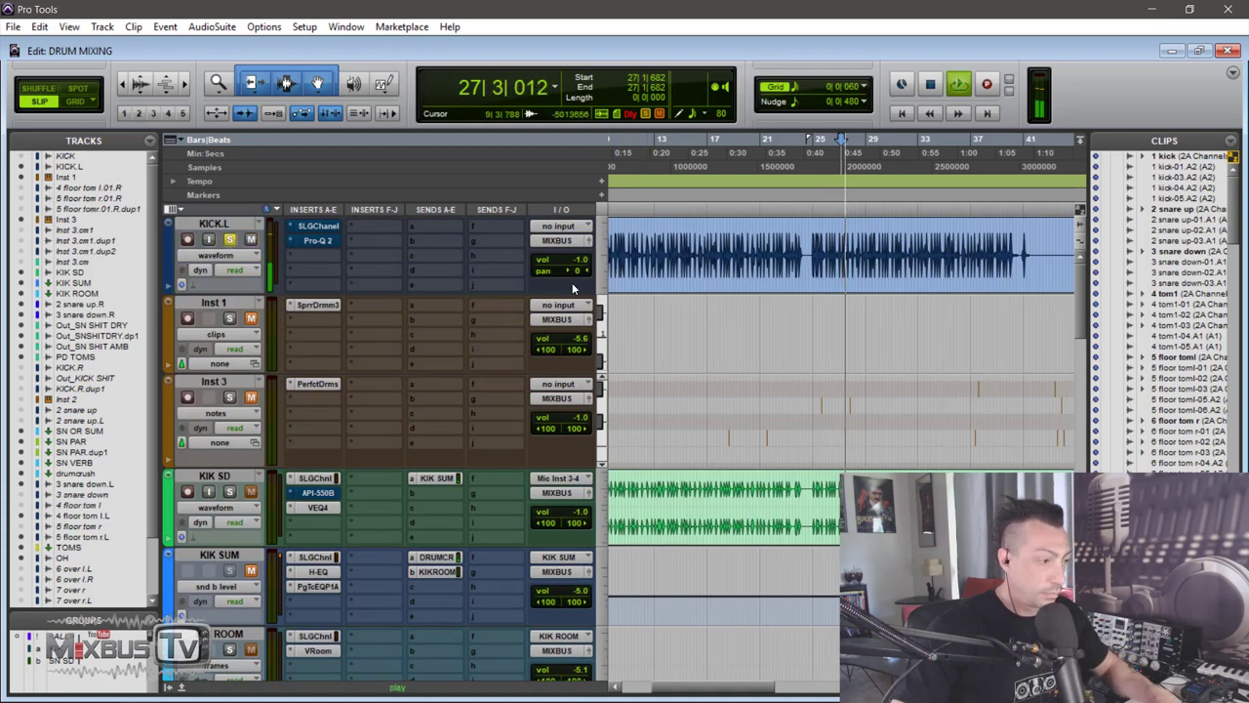
Bypass the API-2500 and Pro-Q 2 inserts on the SN OR SUM track during playback, and stop playback
{"action": "key", "text": "ctrl+]"}
{"action": "scroll", "coordinate": [573, 282], "scroll_direction": "down", "scroll_amount": 3}
{"action": "scroll", "coordinate": [573, 282], "scroll_direction": "down", "scroll_amount": 5}
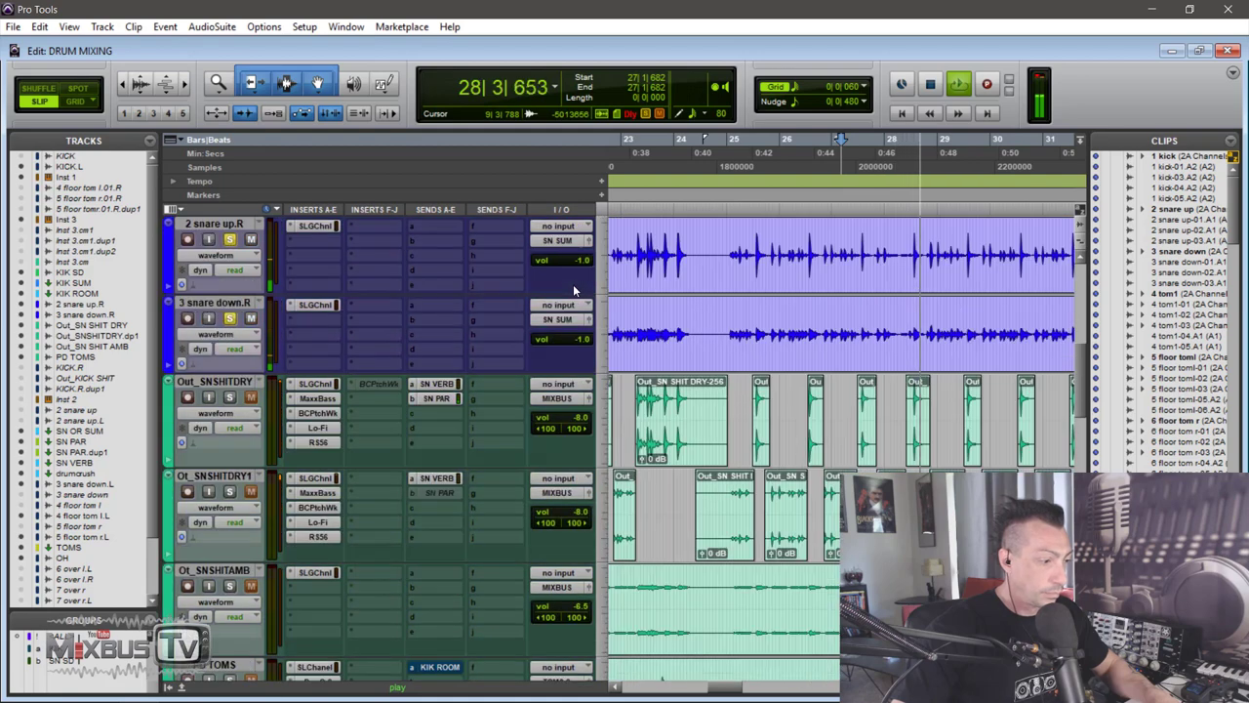
{"action": "scroll", "coordinate": [573, 285], "scroll_direction": "down", "scroll_amount": 1}
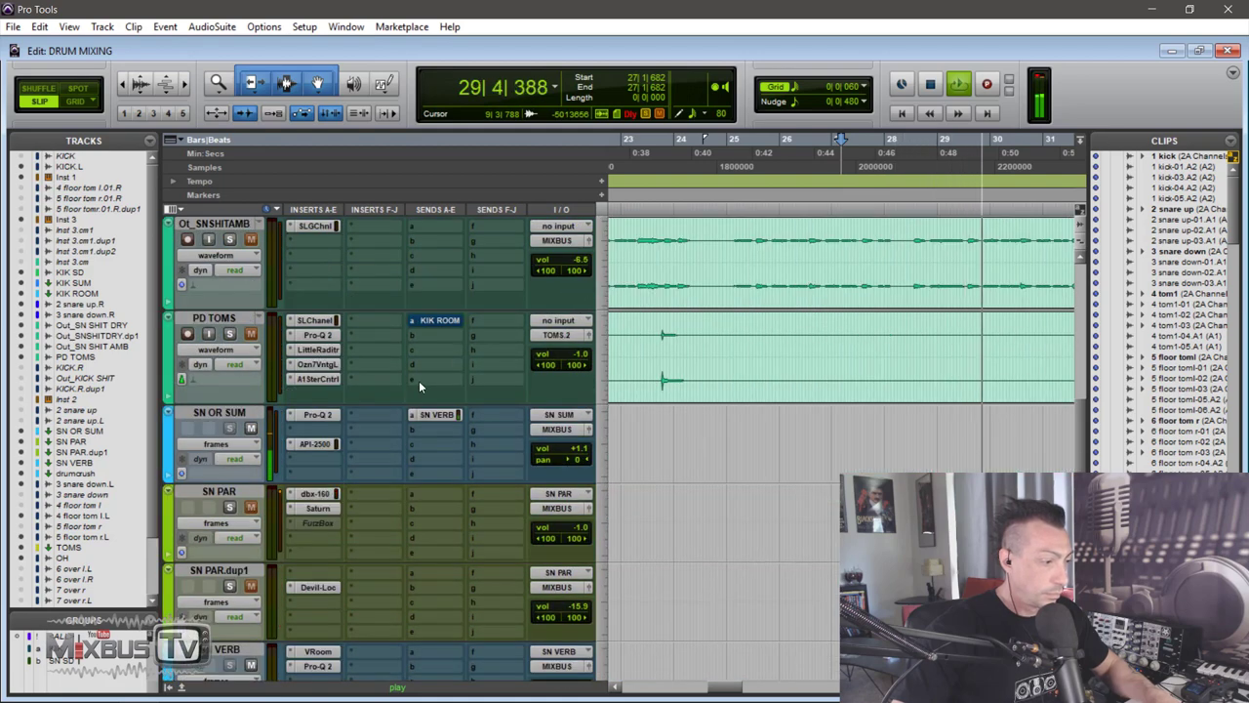
{"action": "left_click", "coordinate": [319, 443], "text": "ctrl"}
{"action": "left_click", "coordinate": [317, 414], "text": "ctrl"}
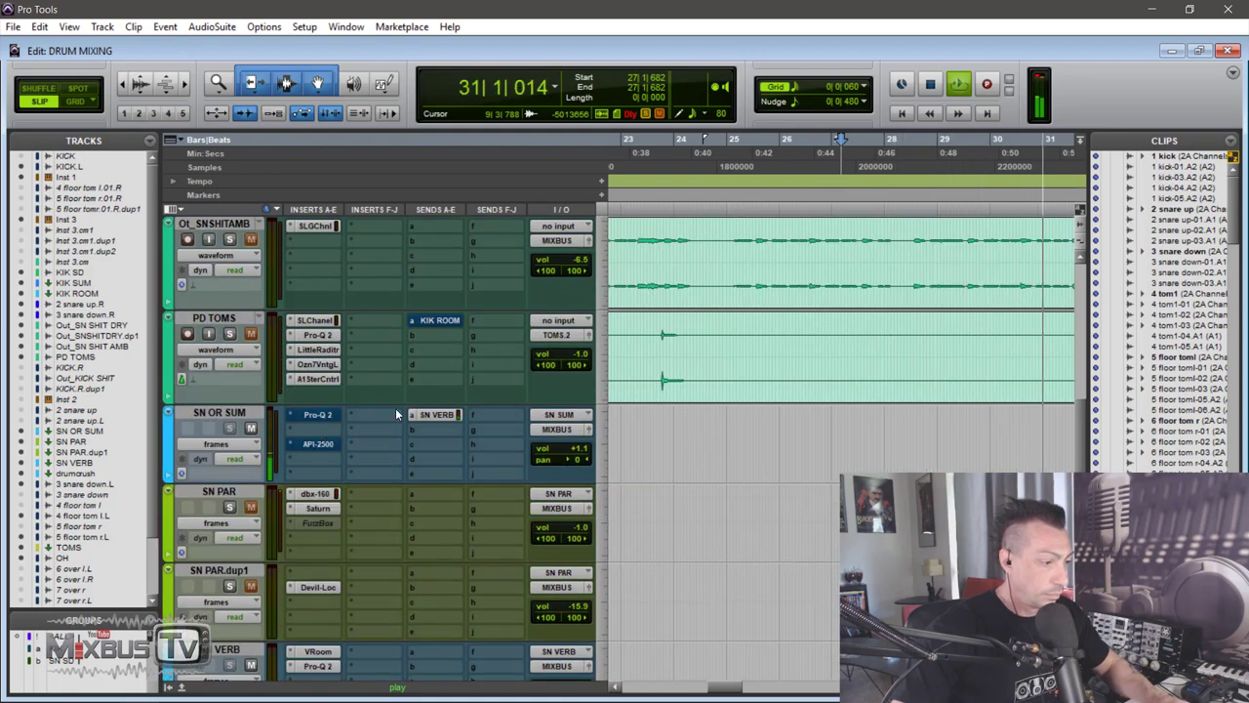
{"action": "key", "text": "ctrl+bracketleft"}
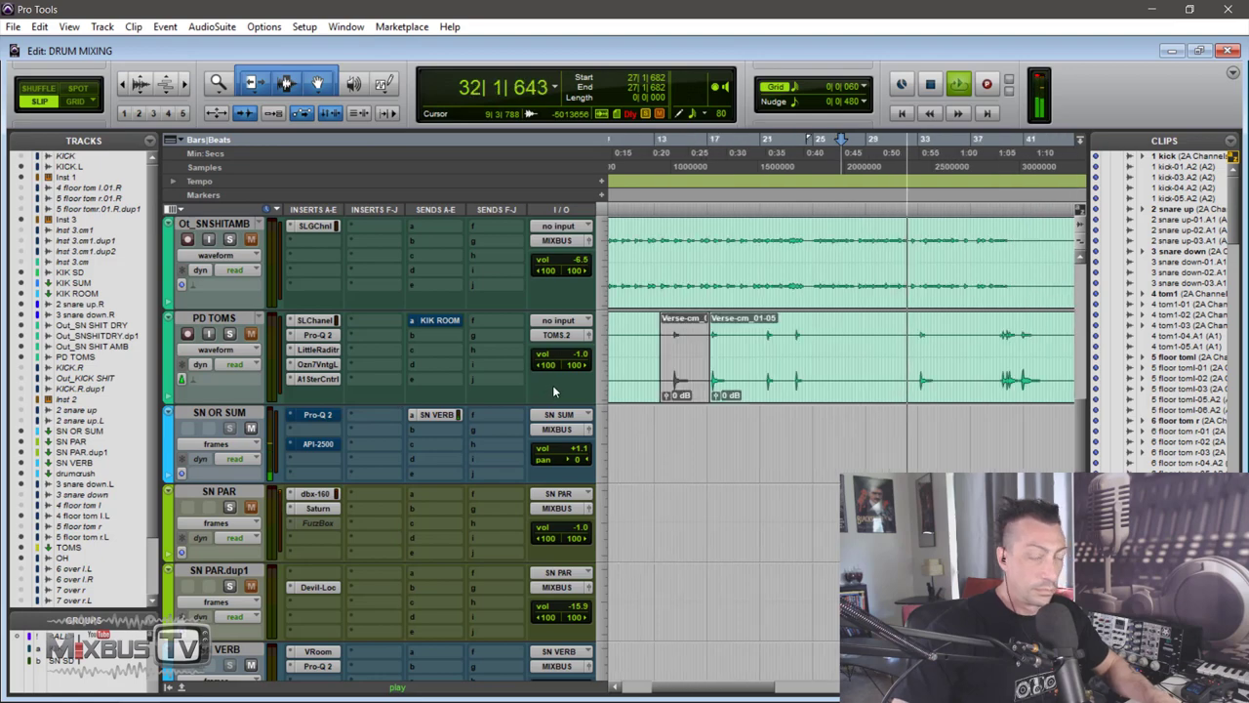
{"action": "key", "text": "ctrl+bracketleft"}
{"action": "scroll", "coordinate": [452, 397], "scroll_direction": "down", "scroll_amount": 3}
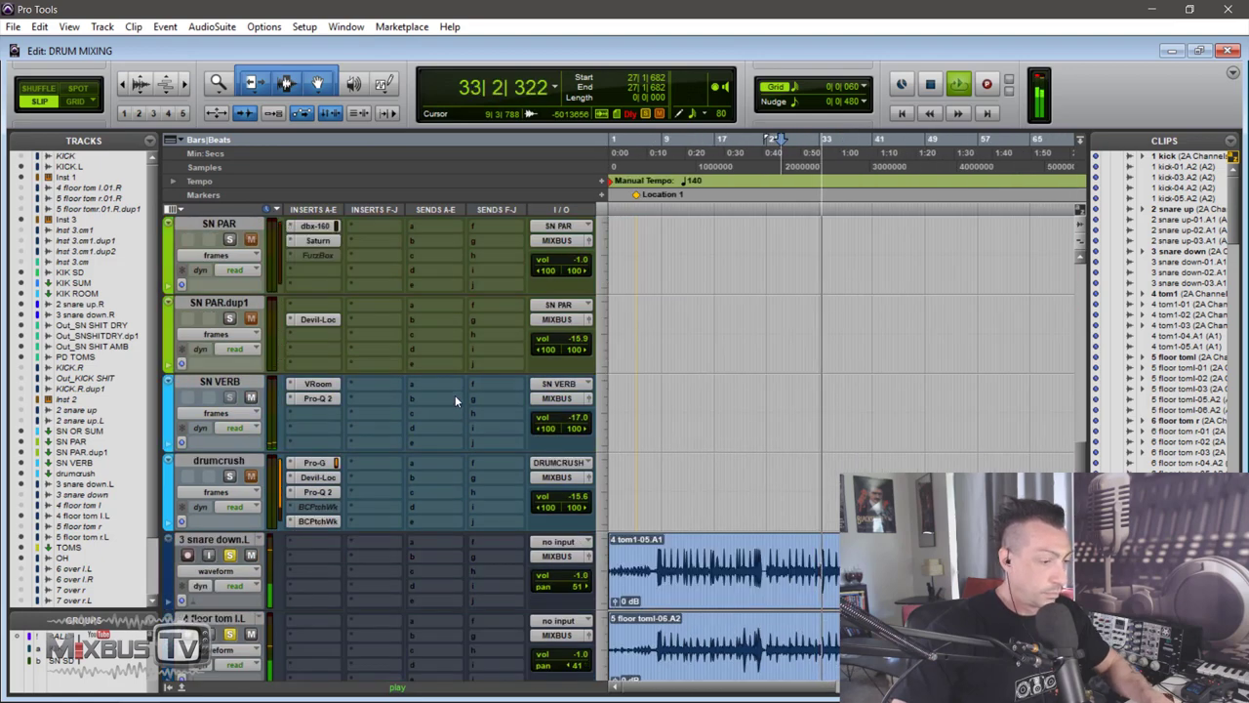
{"action": "key", "text": "space"}
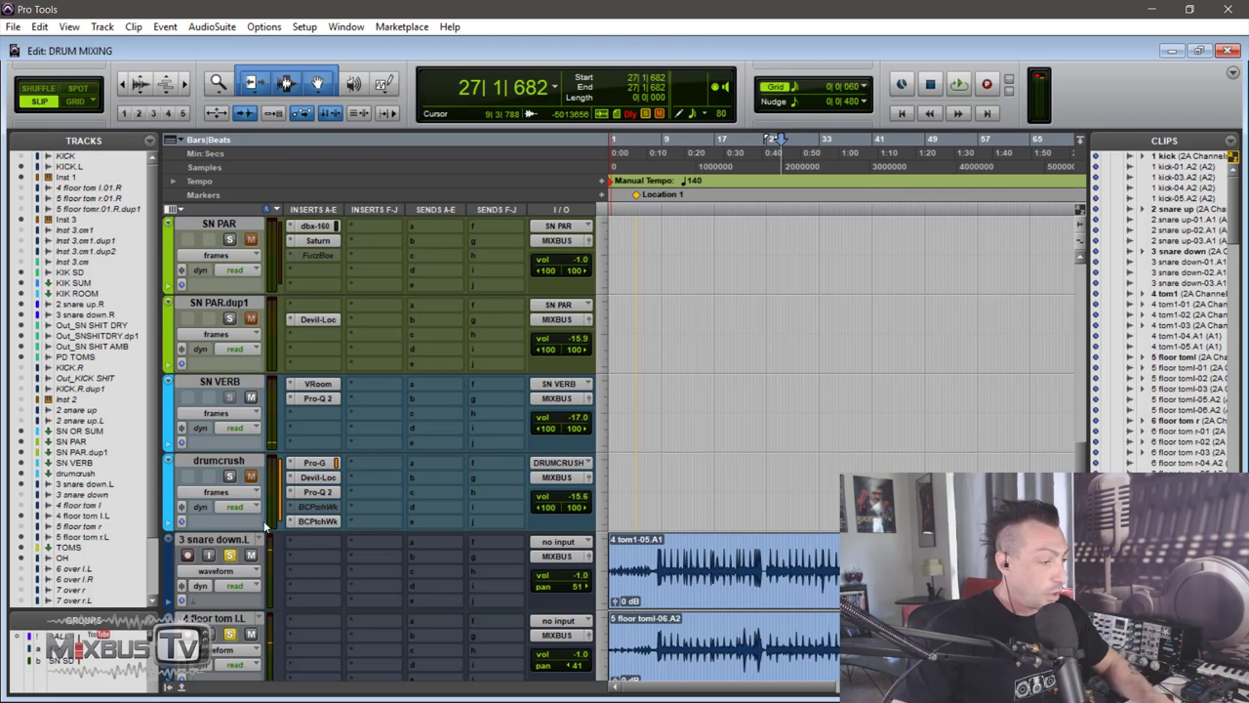
Clear the track solos, and hide and make inactive the 3 snare down.L, 4 floor tom l.L and 5 floor tom r.L tracks
{"action": "scroll", "coordinate": [237, 532], "scroll_direction": "down", "scroll_amount": 2}
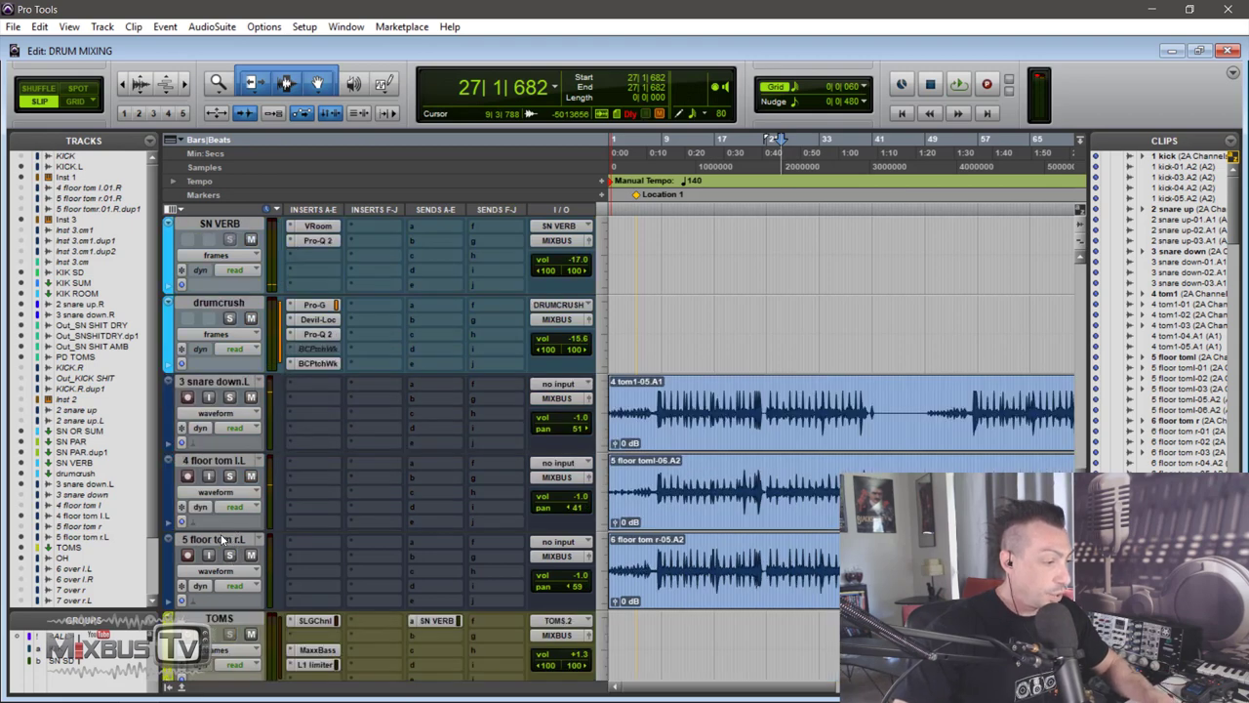
{"action": "left_click", "coordinate": [222, 540]}
{"action": "left_click", "coordinate": [232, 381], "text": "shift"}
{"action": "right_click", "coordinate": [234, 380]}
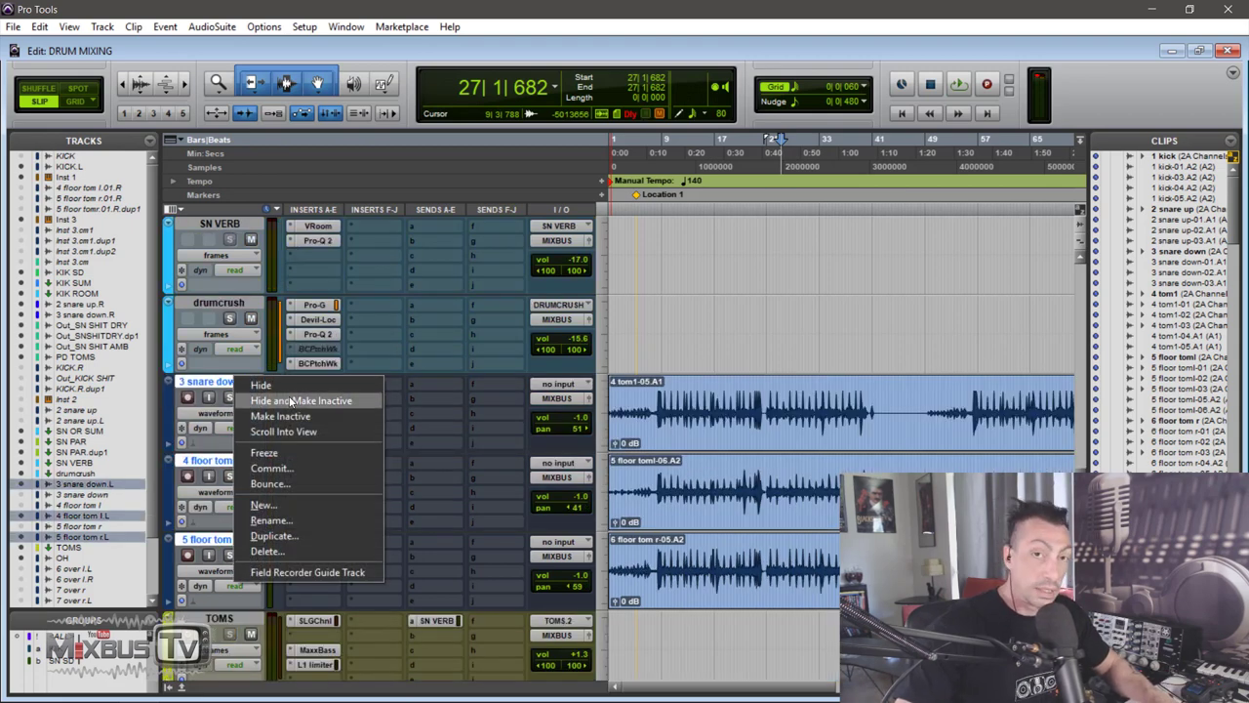
{"action": "left_click", "coordinate": [291, 401]}
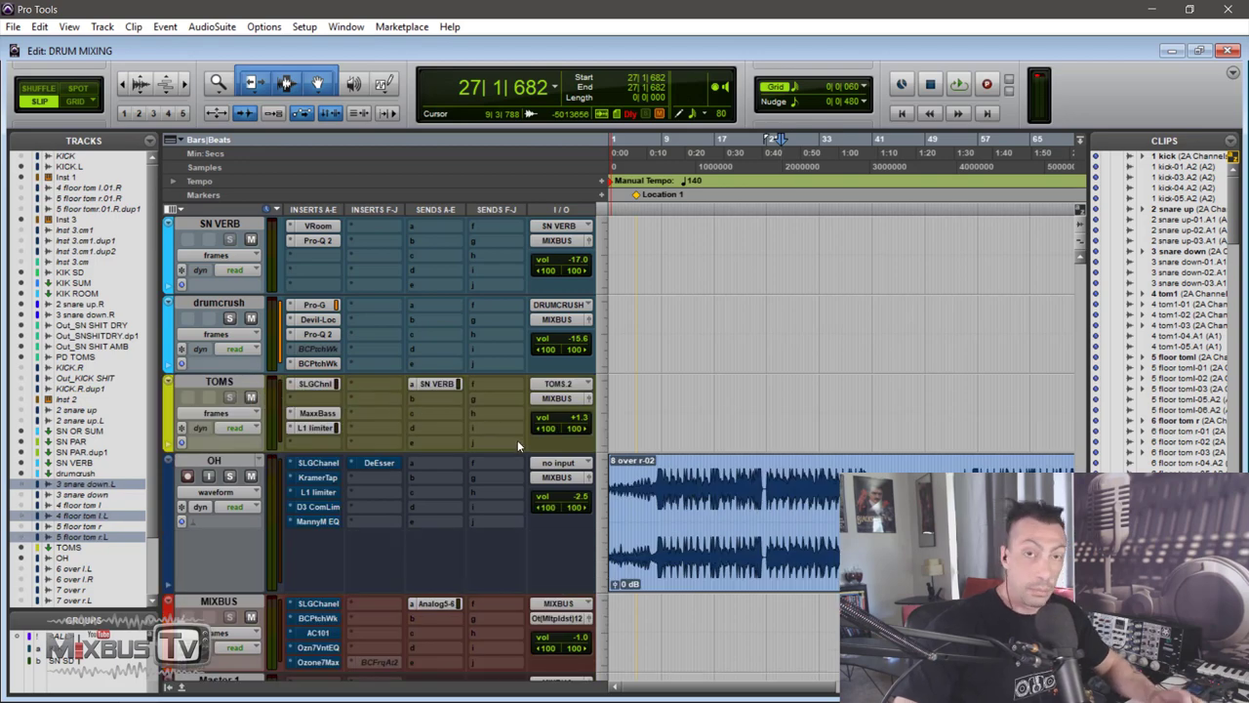
Open Superior Drummer 3 on the Inst 1 track, and look through the list of alternative kick drums without changing the selection
{"action": "scroll", "coordinate": [492, 414], "scroll_direction": "up", "scroll_amount": 10}
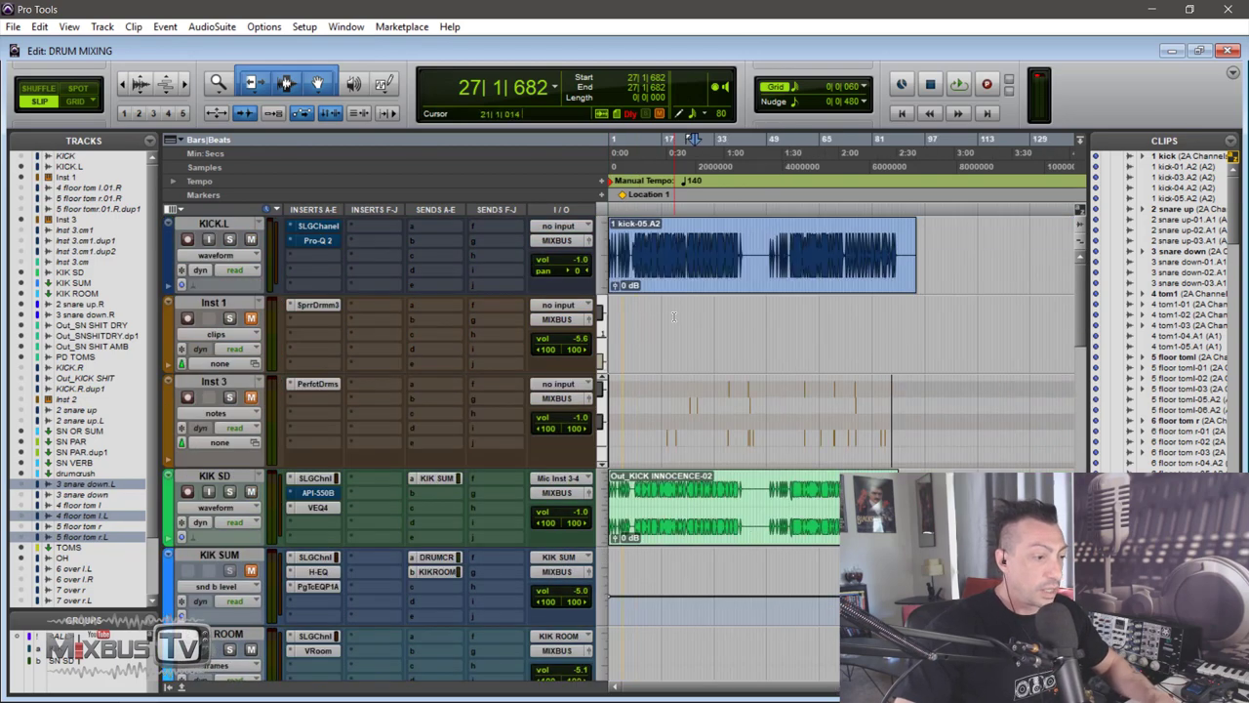
{"action": "left_click", "coordinate": [322, 305]}
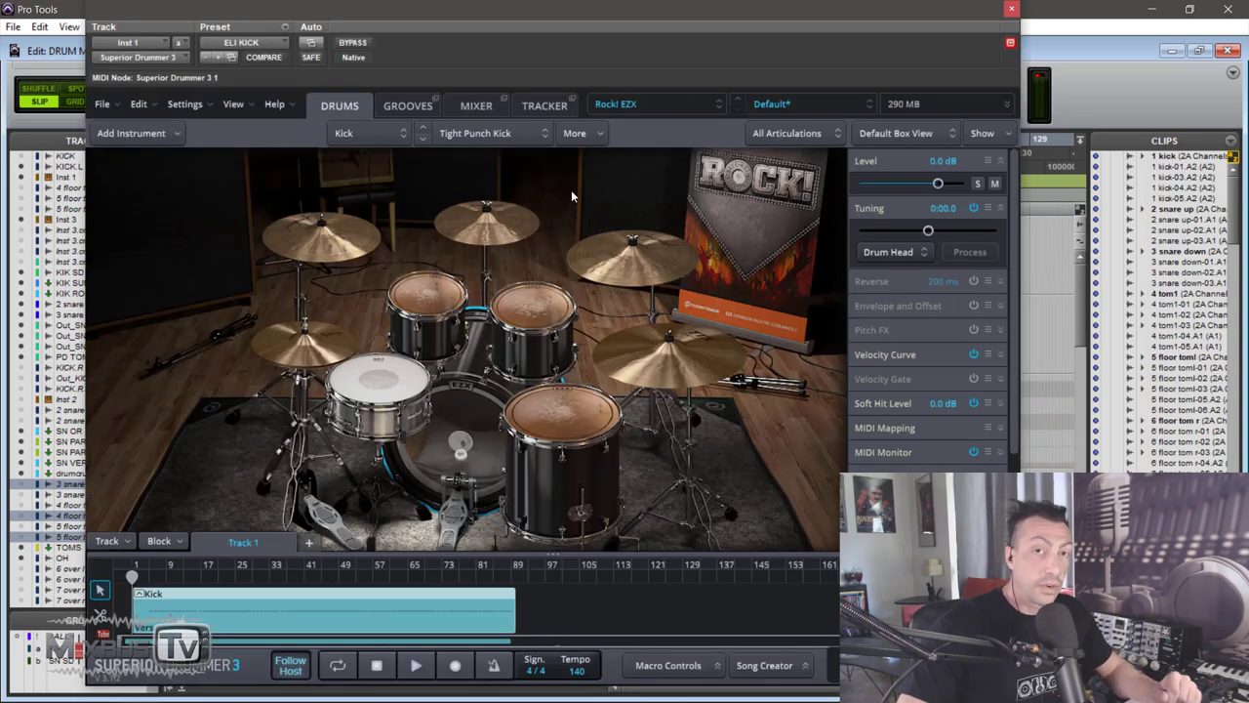
{"action": "right_click", "coordinate": [478, 418]}
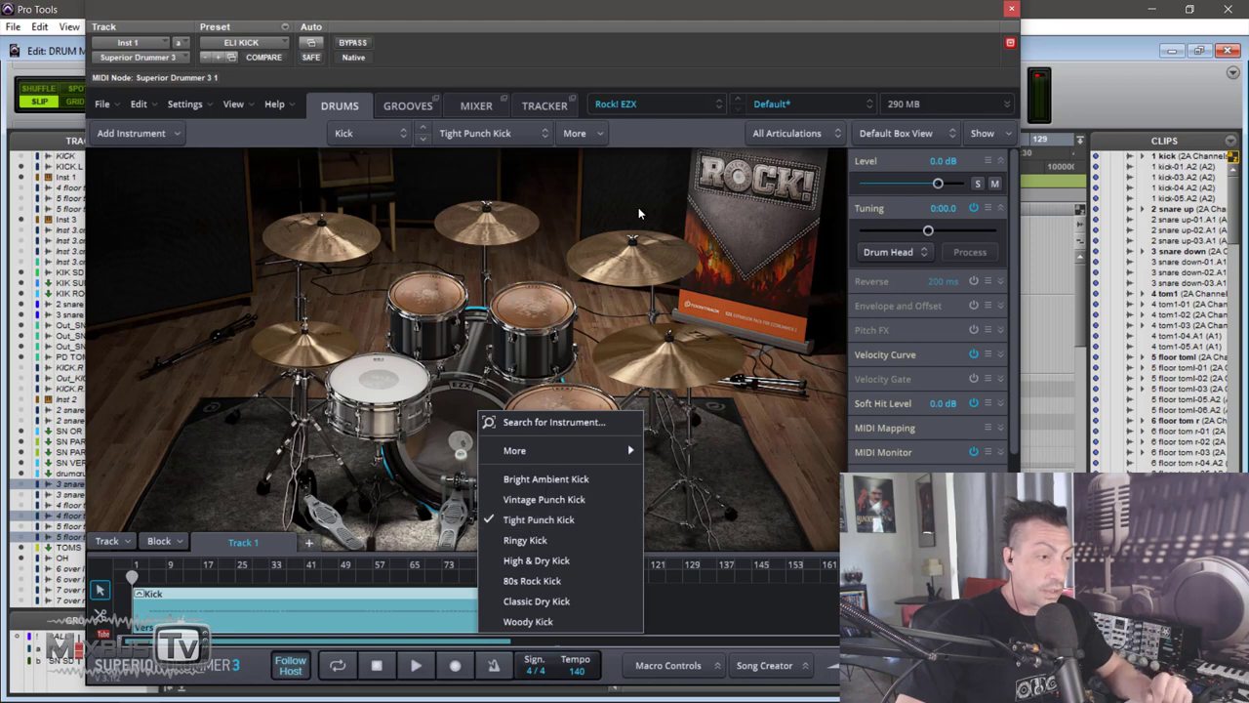
{"action": "left_click", "coordinate": [518, 293]}
Audition the Tight Punch Kick several times, view the 1 kick audio on the Tracker page, and close Superior Drummer 3
{"action": "left_click", "coordinate": [460, 418]}
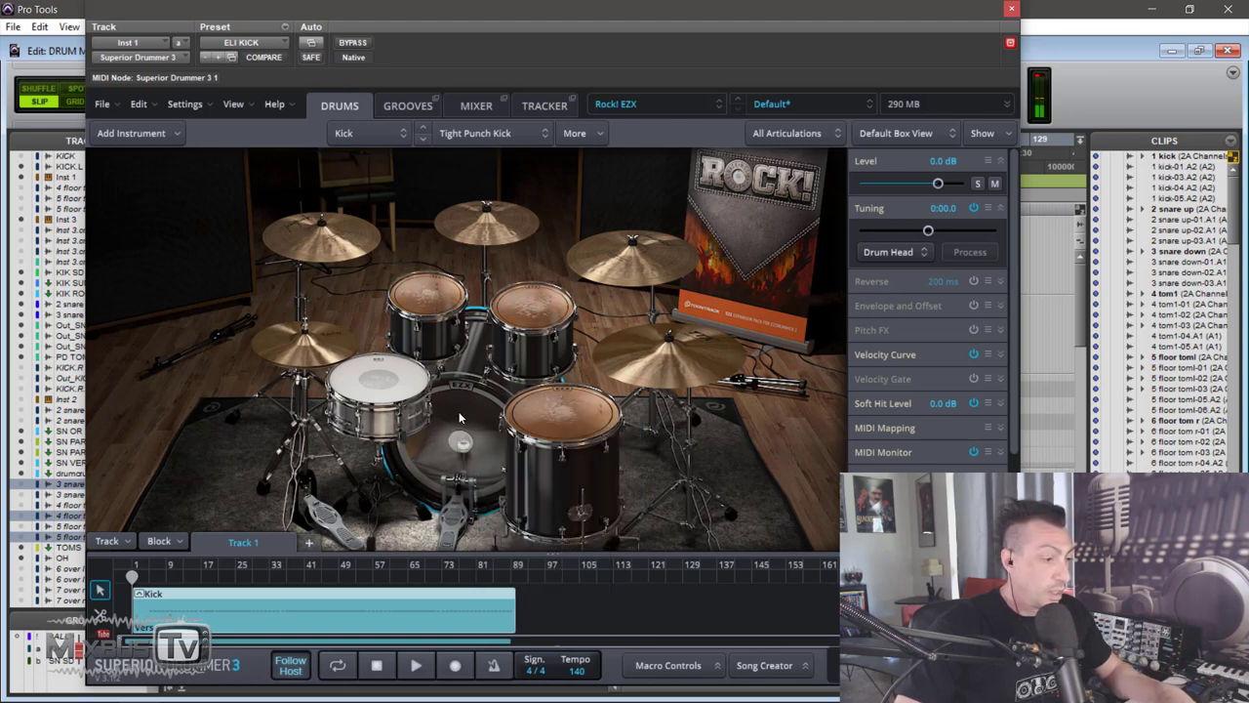
{"action": "left_click", "coordinate": [460, 418]}
{"action": "left_click", "coordinate": [460, 417]}
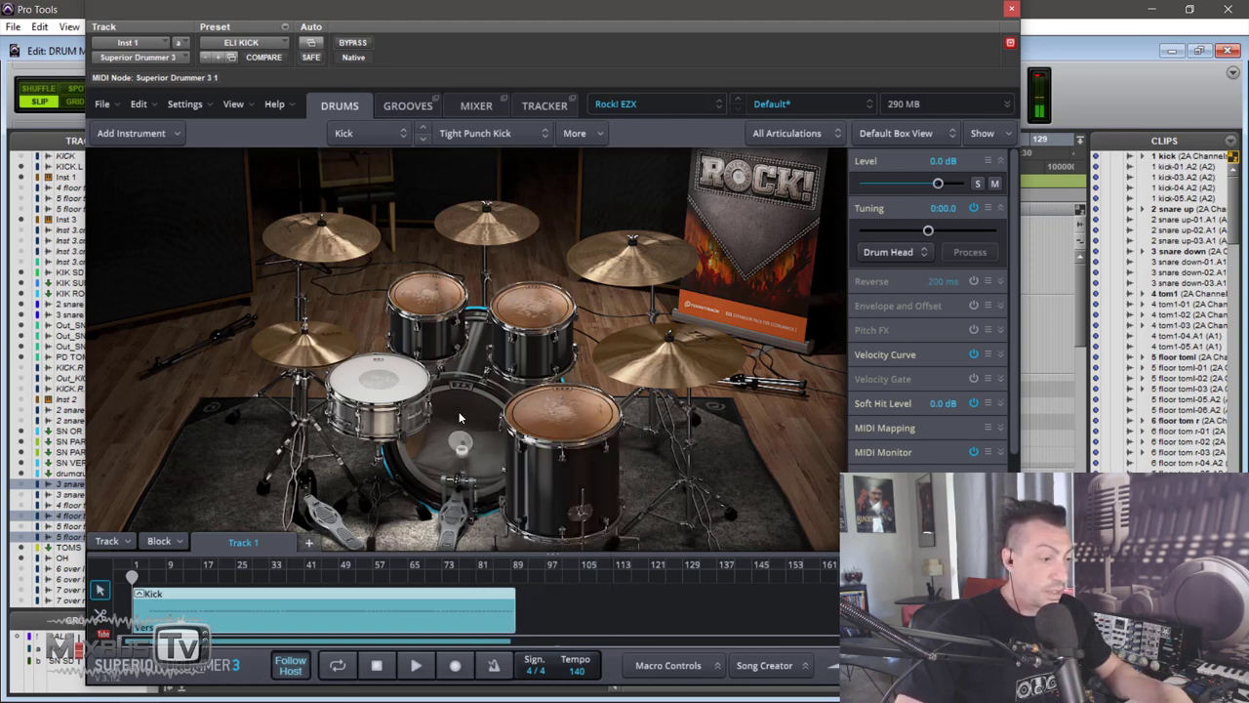
{"action": "left_click", "coordinate": [459, 418]}
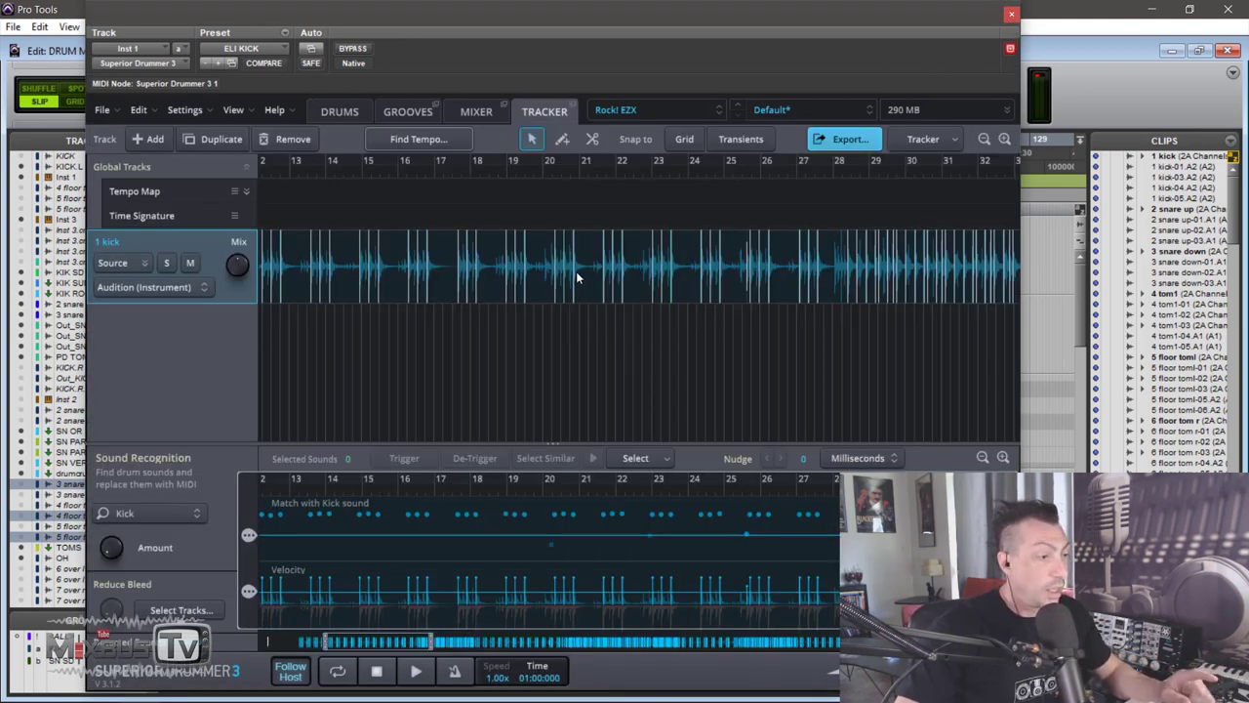
{"action": "left_click", "coordinate": [348, 112]}
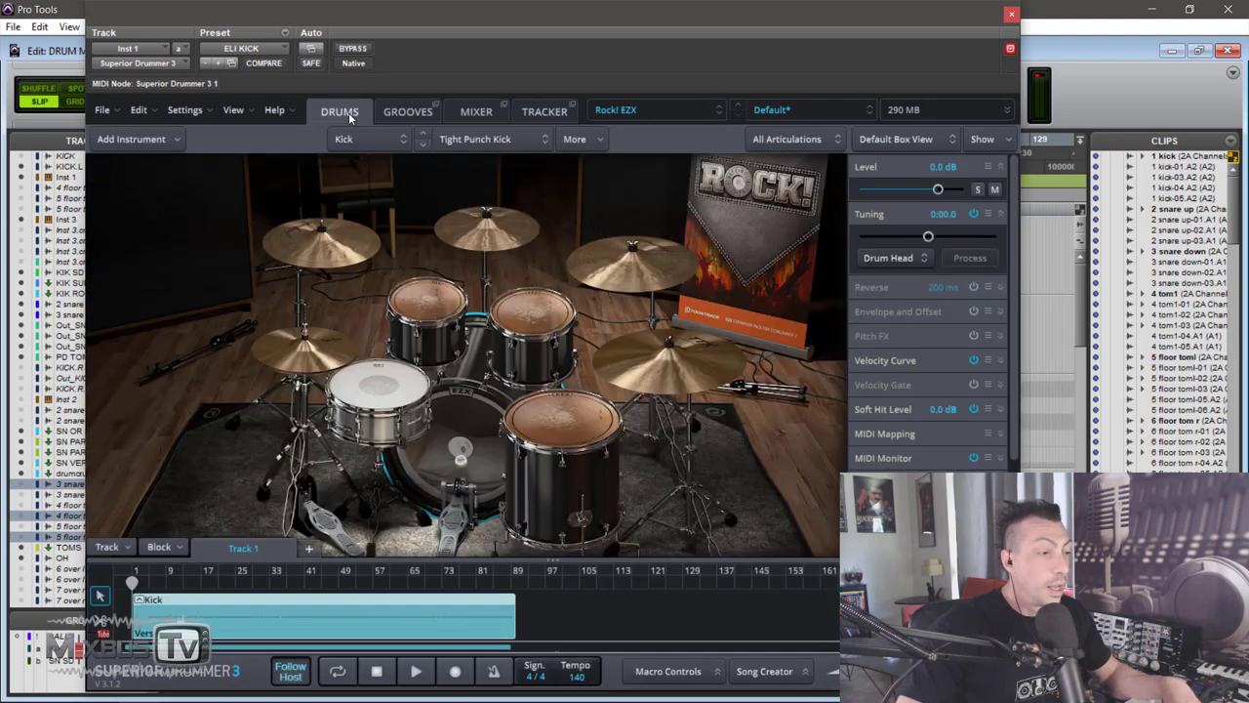
{"action": "left_click", "coordinate": [1011, 17]}
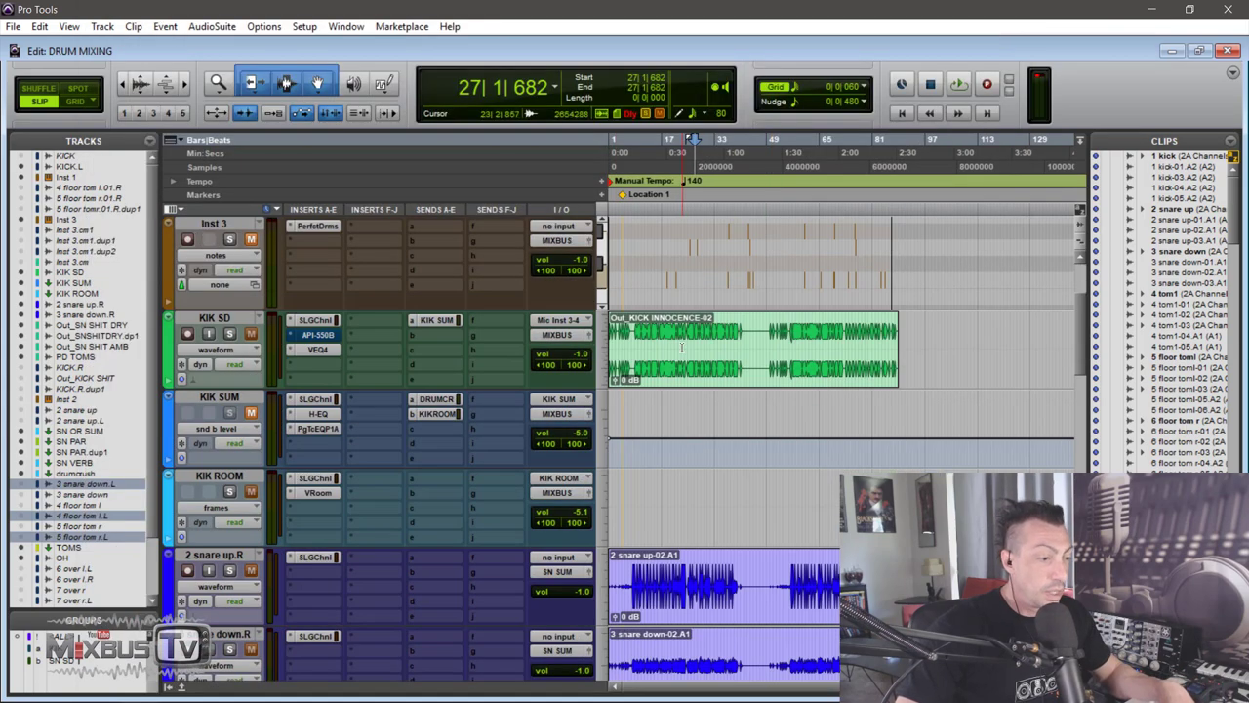
Solo the KIK SD track, bypass its SLGChanel, API-550B and VEQ4 inserts, and start playback just before bar 9
{"action": "key", "text": "Return"}
{"action": "key", "text": "r"}
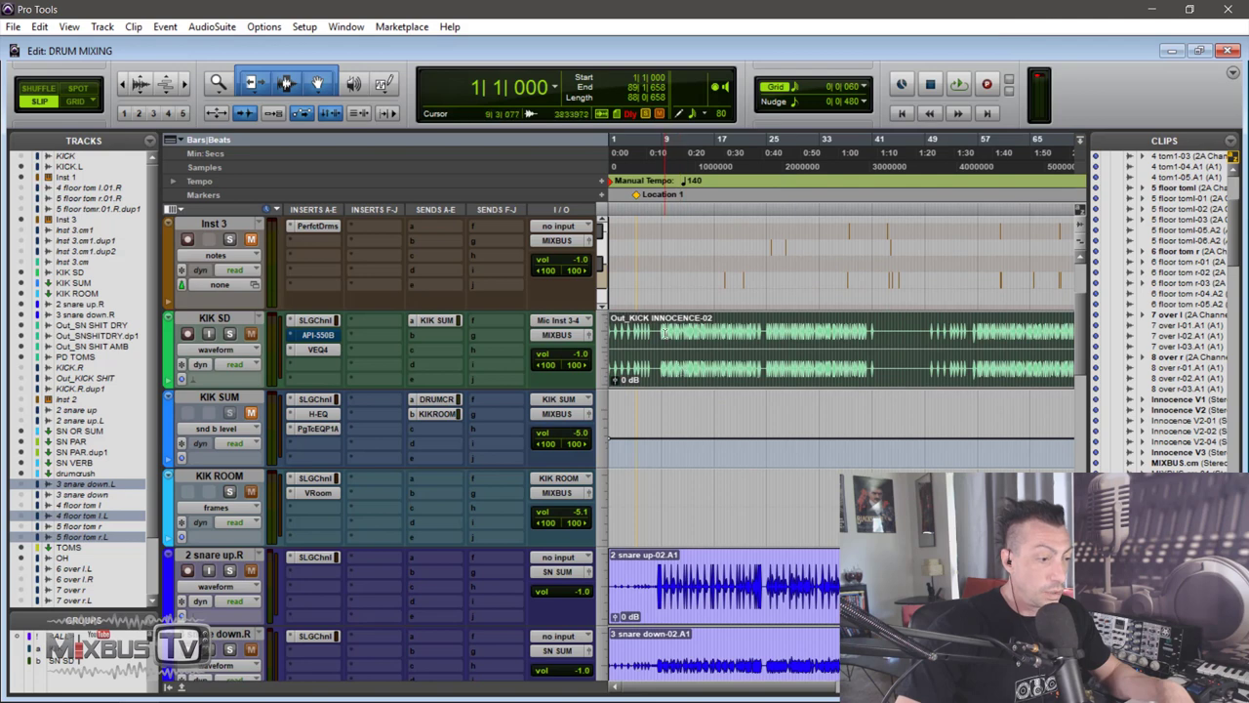
{"action": "left_click", "coordinate": [231, 334]}
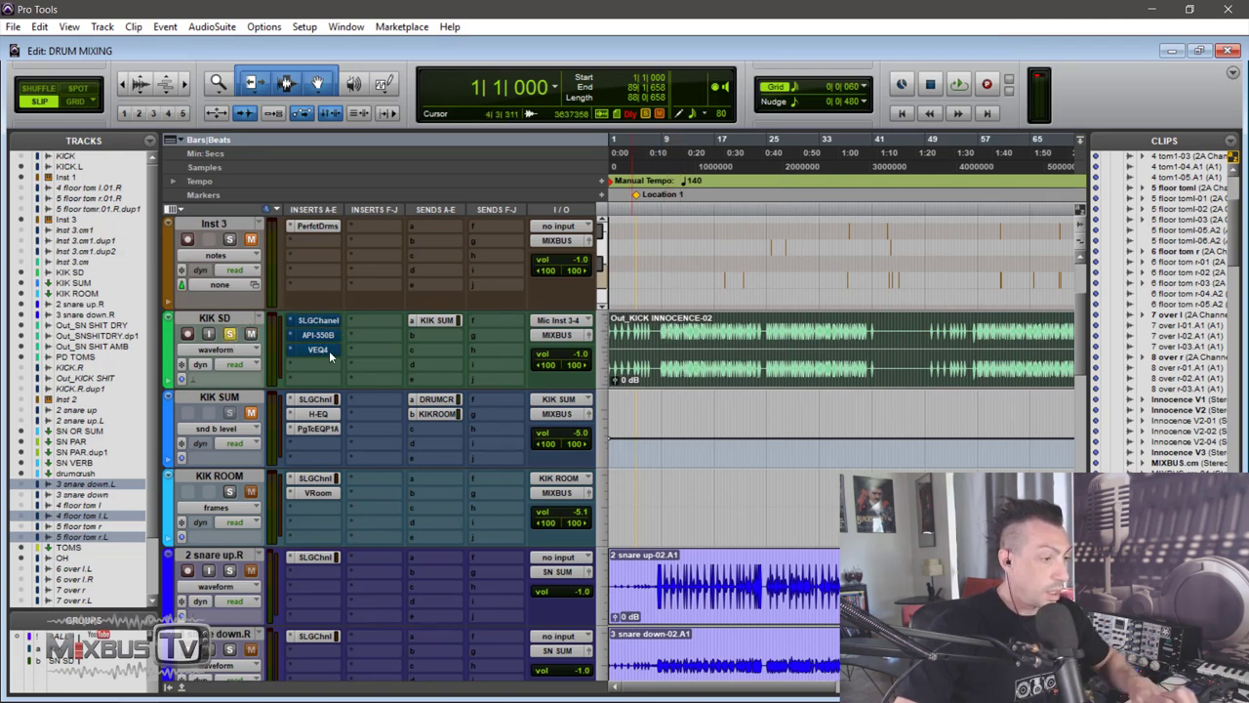
{"action": "left_click", "coordinate": [668, 328]}
{"action": "key", "text": "space"}
{"action": "key", "text": "ctrl+]"}
{"action": "key", "text": "ctrl+]"}
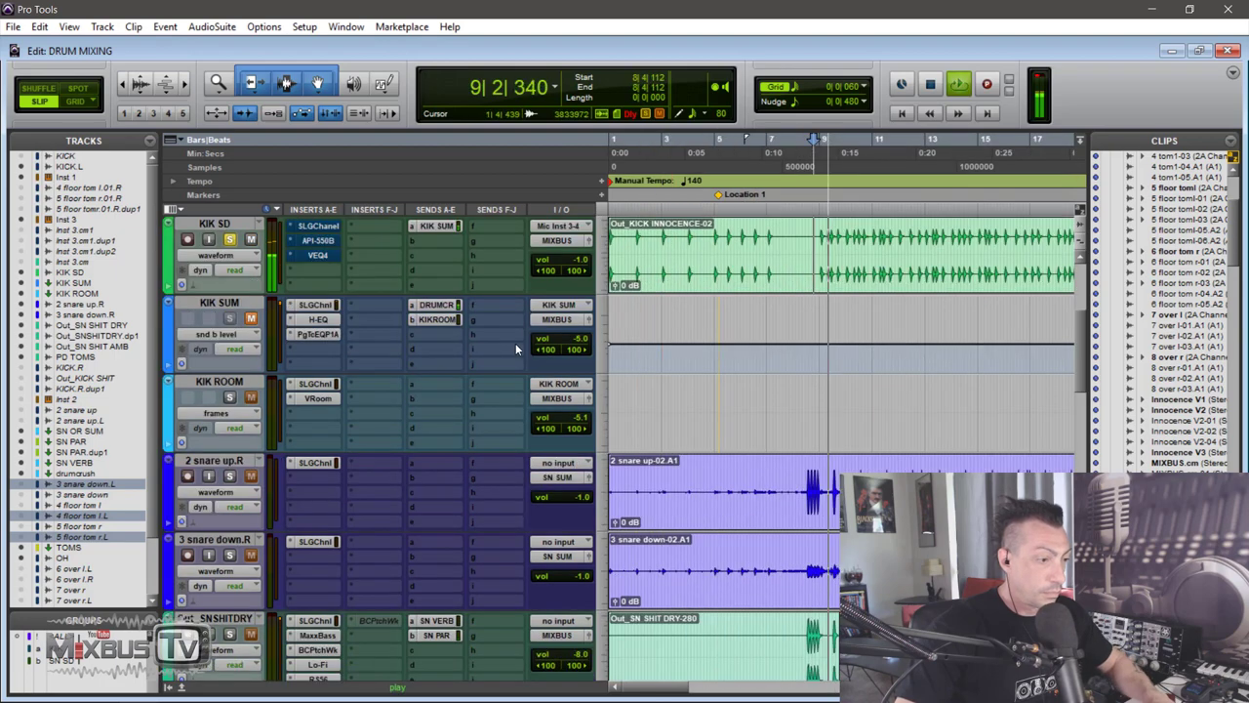
Look over the snare, bus and overhead tracks while the kick sample plays, and stop playback
{"action": "scroll", "coordinate": [561, 282], "scroll_direction": "down", "scroll_amount": 3}
{"action": "scroll", "coordinate": [520, 316], "scroll_direction": "down", "scroll_amount": 10}
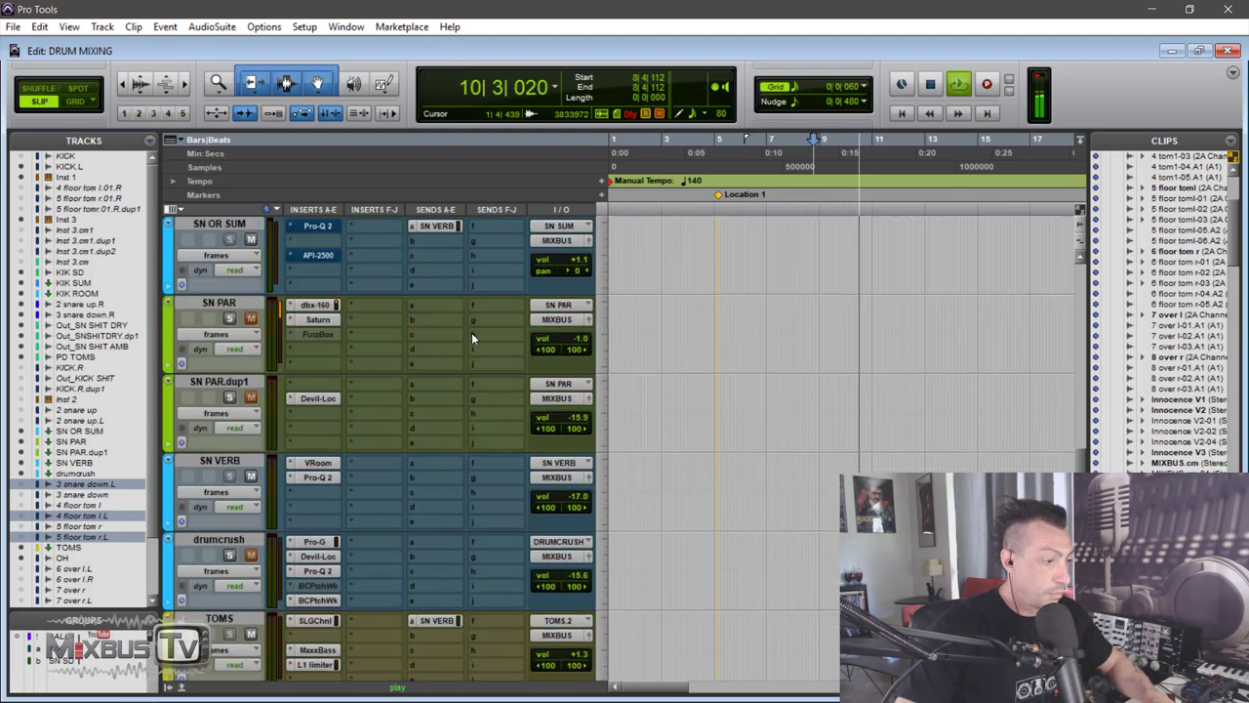
{"action": "scroll", "coordinate": [468, 334], "scroll_direction": "up", "scroll_amount": 12}
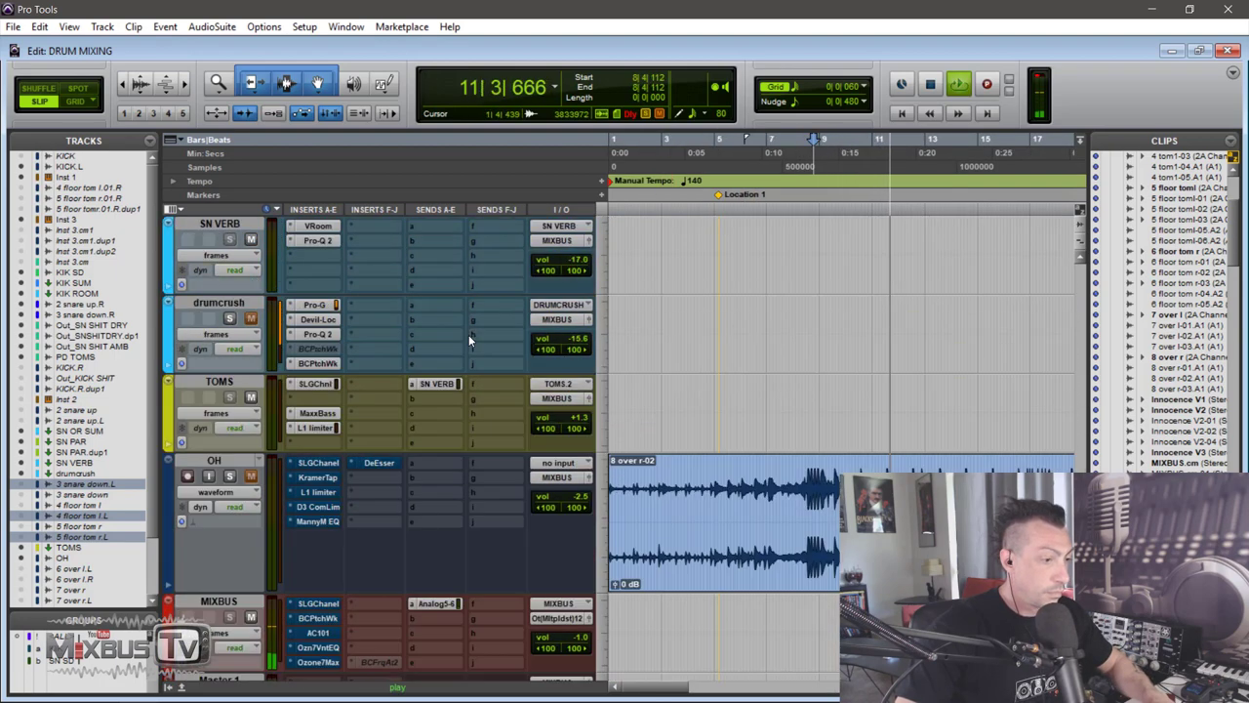
{"action": "key", "text": "ctrl+["}
{"action": "key", "text": "ctrl+["}
{"action": "key", "text": "ctrl+["}
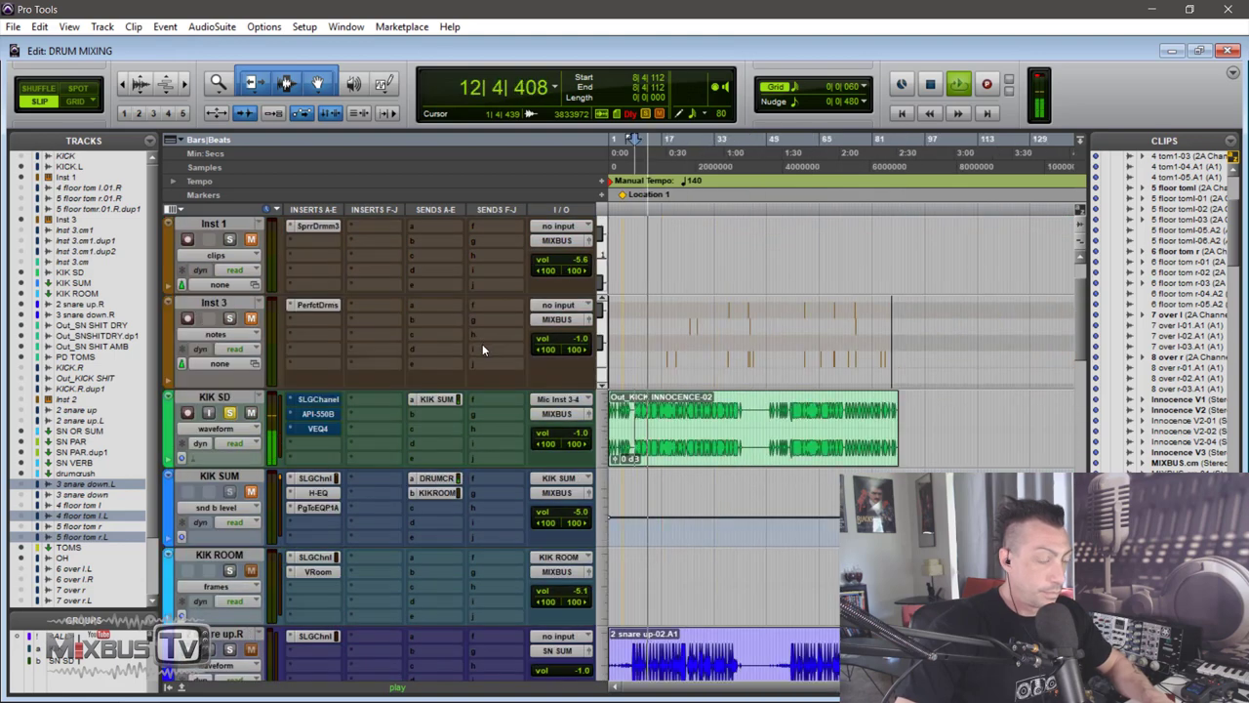
{"action": "key", "text": "space"}
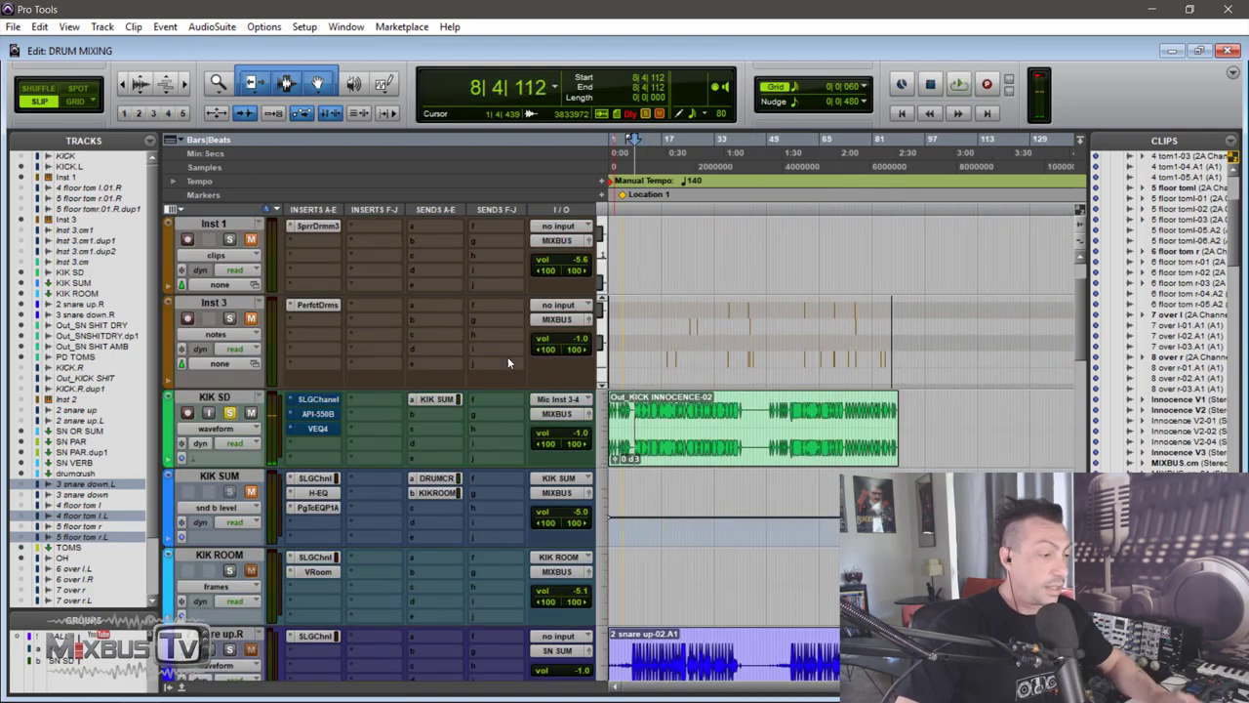
Open Superior Drummer 3 on the Inst 1 track, view the 1 kick audio on the Tracker page, and close the plug-in
{"action": "scroll", "coordinate": [364, 333], "scroll_direction": "up", "scroll_amount": 1}
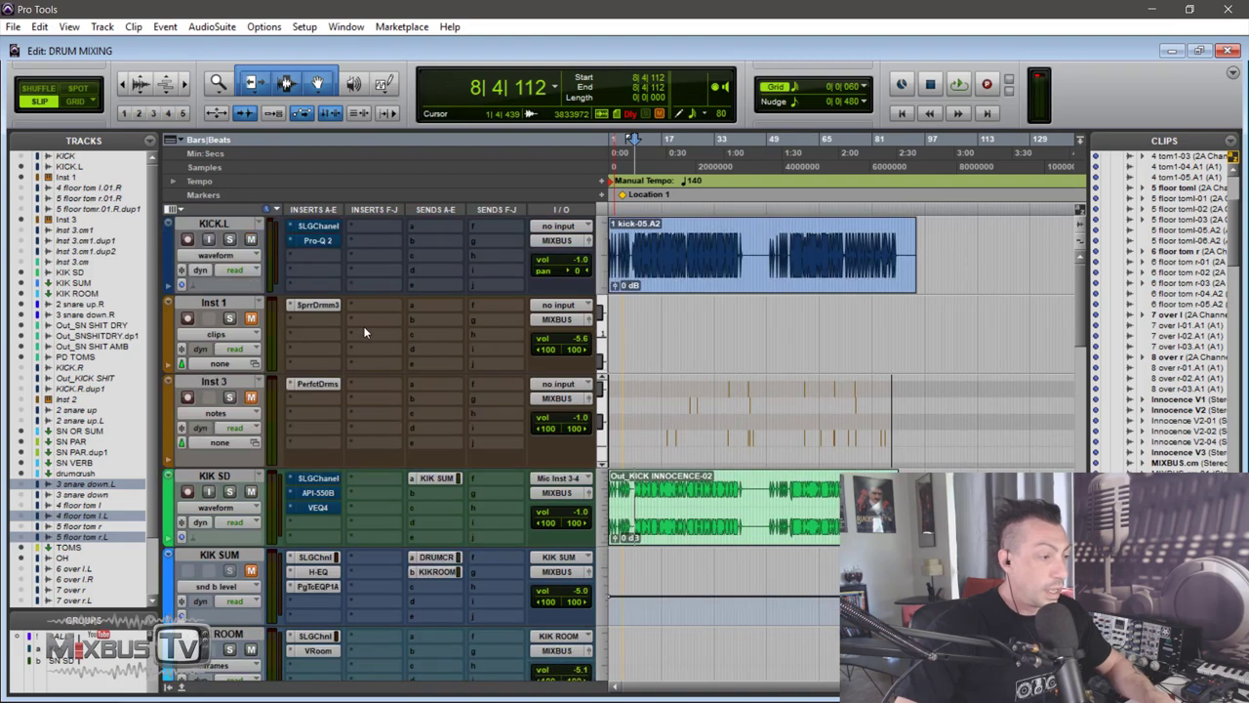
{"action": "left_click", "coordinate": [329, 306]}
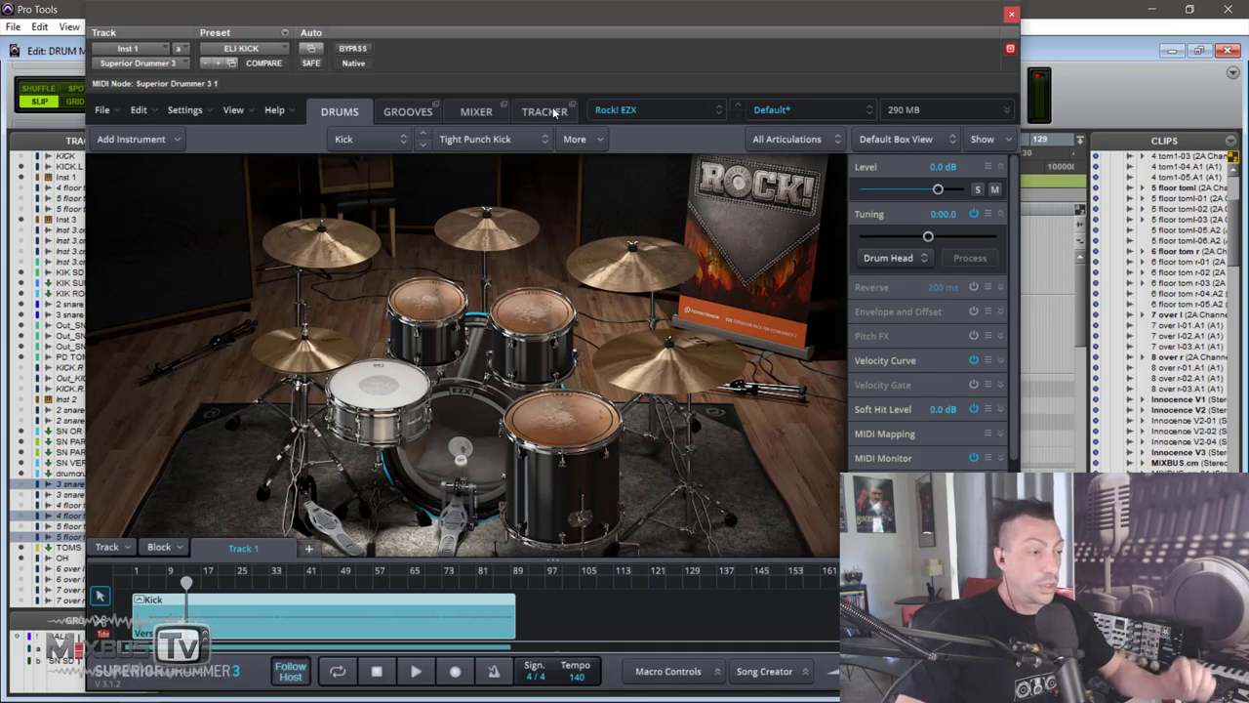
{"action": "left_click", "coordinate": [547, 111]}
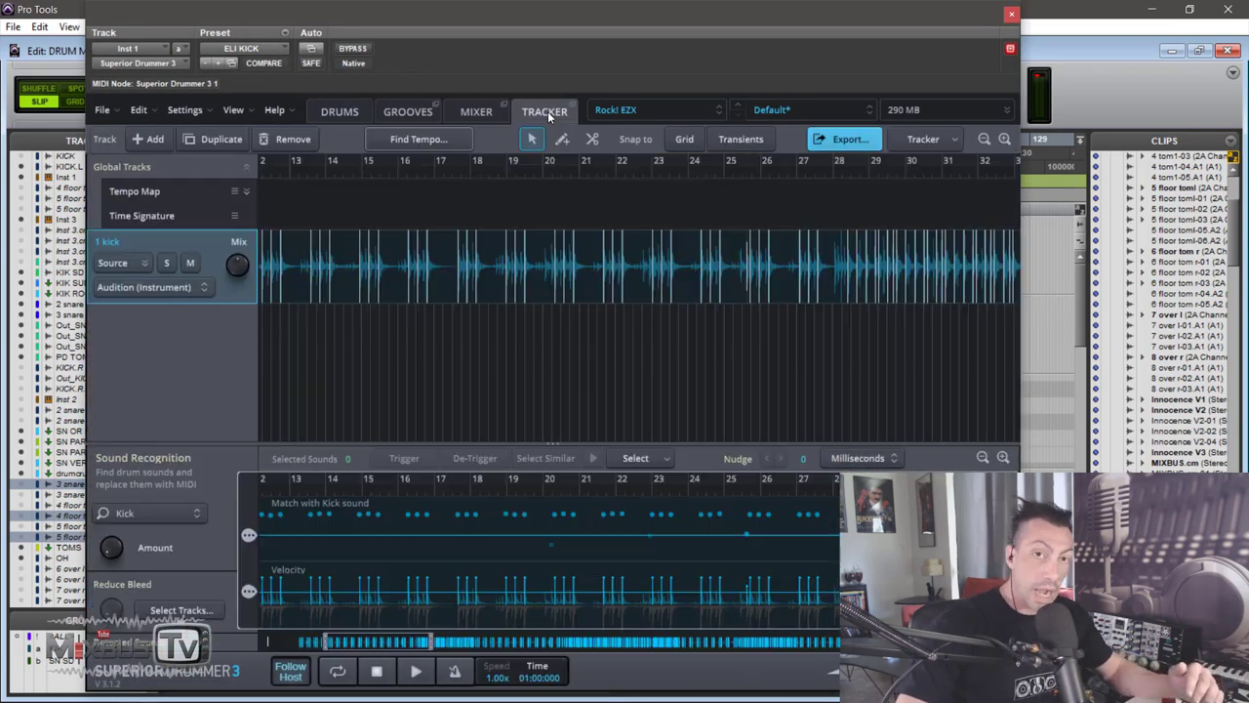
{"action": "left_click", "coordinate": [1011, 13]}
Place the edit cursor around bar 33, and make the Inst 3 track taller and solo it instead of KIK SD
{"action": "scroll", "coordinate": [683, 225], "scroll_direction": "down", "scroll_amount": 1}
{"action": "left_click", "coordinate": [718, 196]}
{"action": "key", "text": "ctrl+]"}
{"action": "key", "text": "ctrl+]"}
{"action": "key", "text": "ctrl+]"}
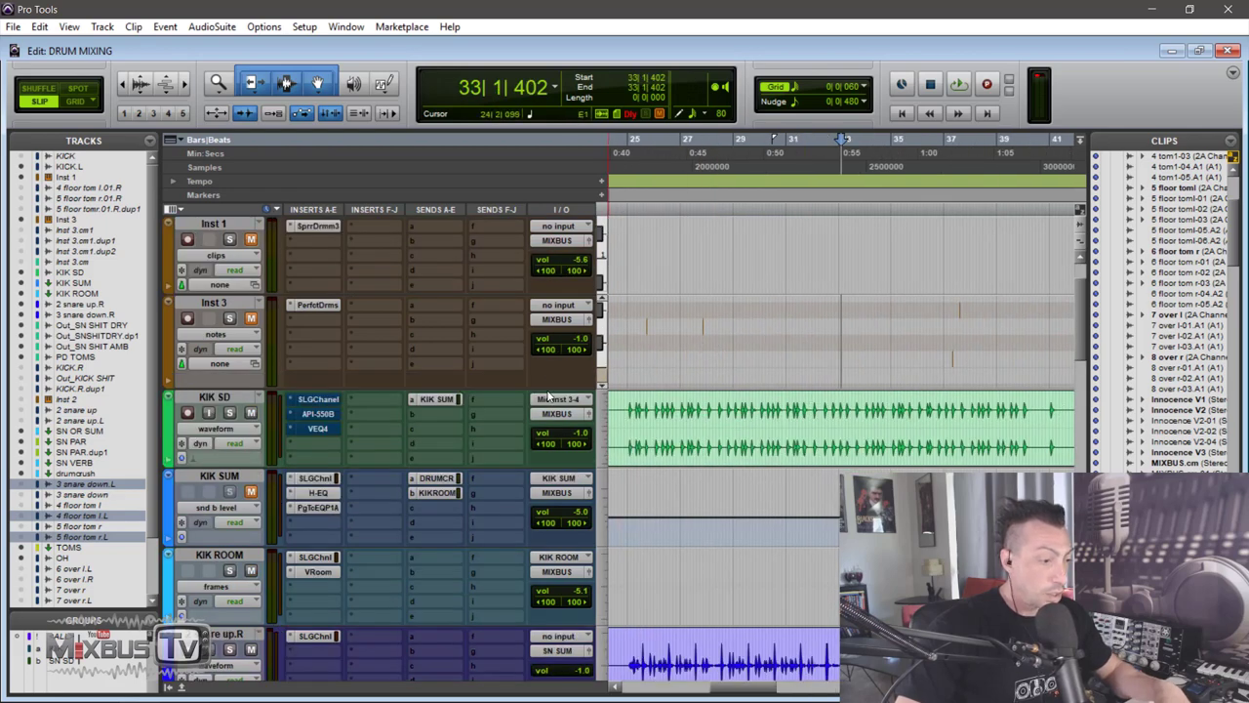
{"action": "left_click_drag", "start_coordinate": [547, 388], "coordinate": [539, 503]}
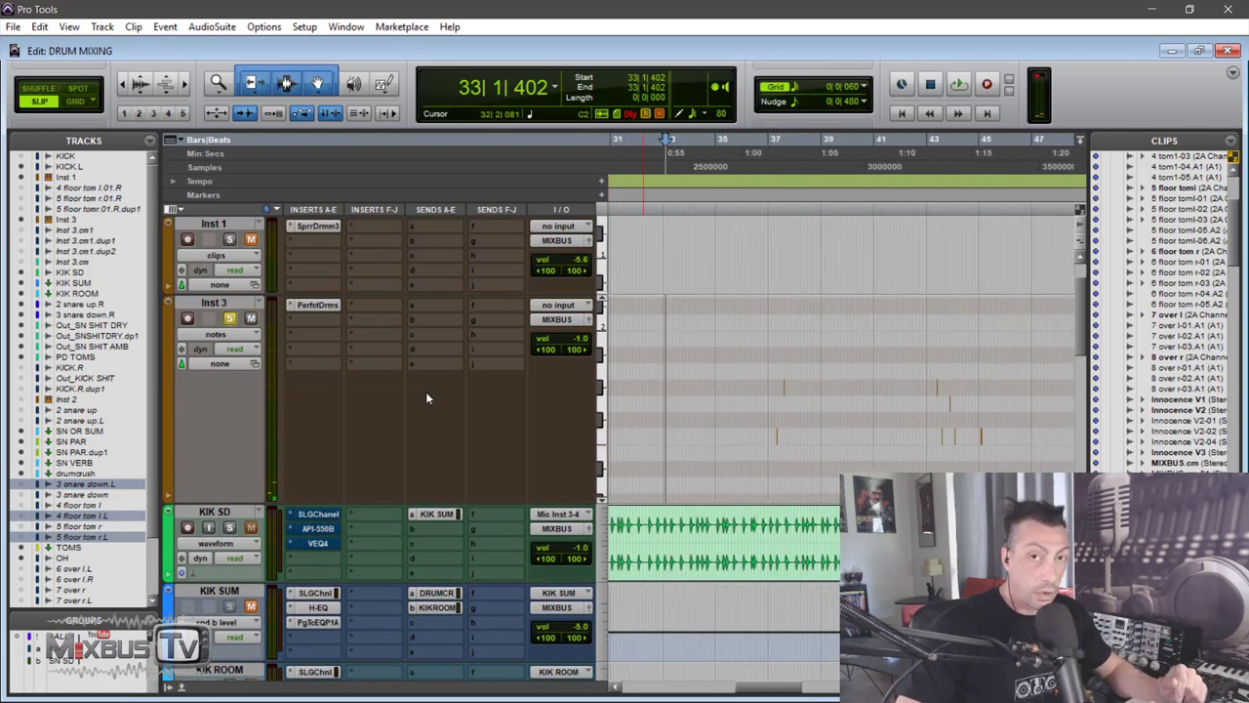
Open Perfect Drums on the Inst 3 track to examine its kit and snare choices, and close it
{"action": "left_click", "coordinate": [317, 304]}
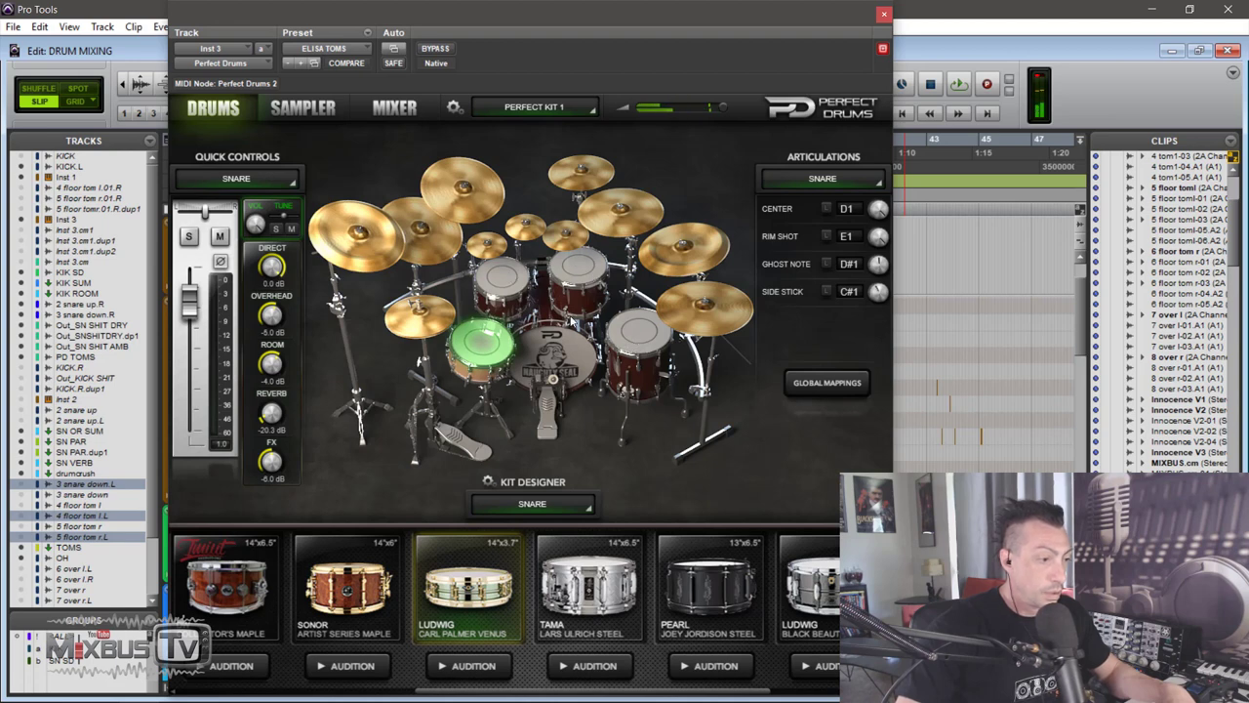
{"action": "left_click", "coordinate": [883, 16]}
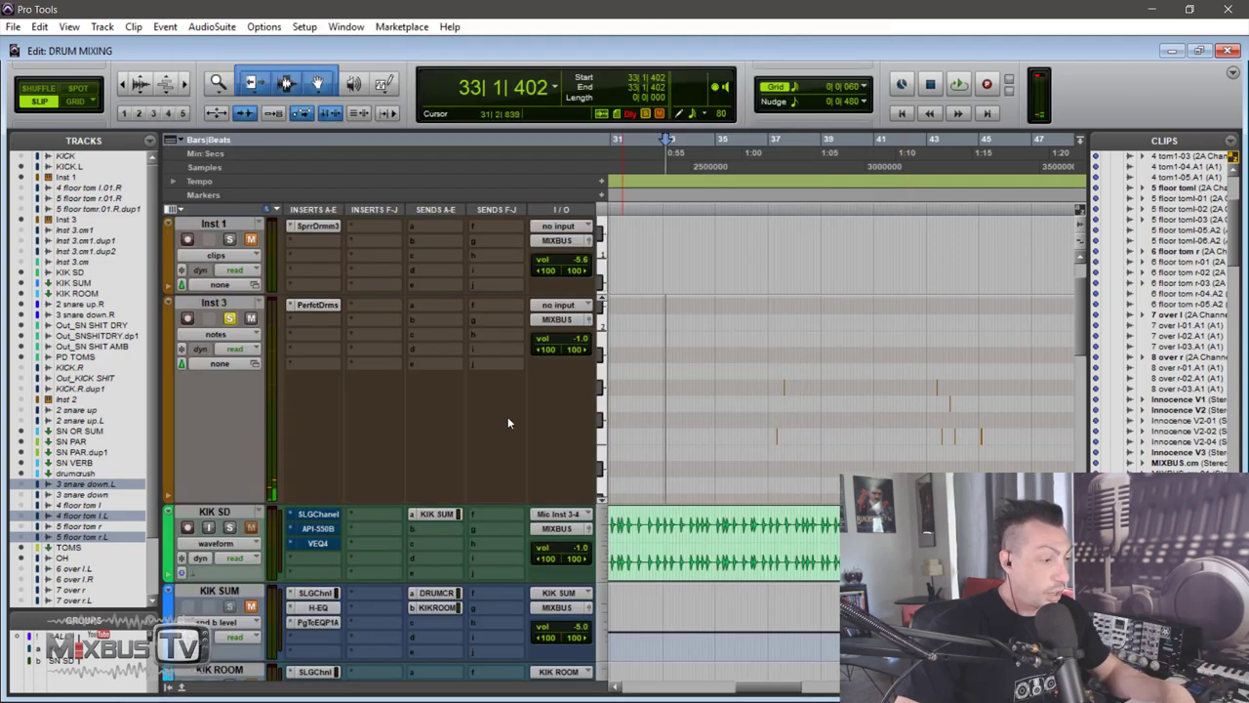
Hide the KICK.L track and make it inactive
{"action": "key", "text": "ctrl+["}
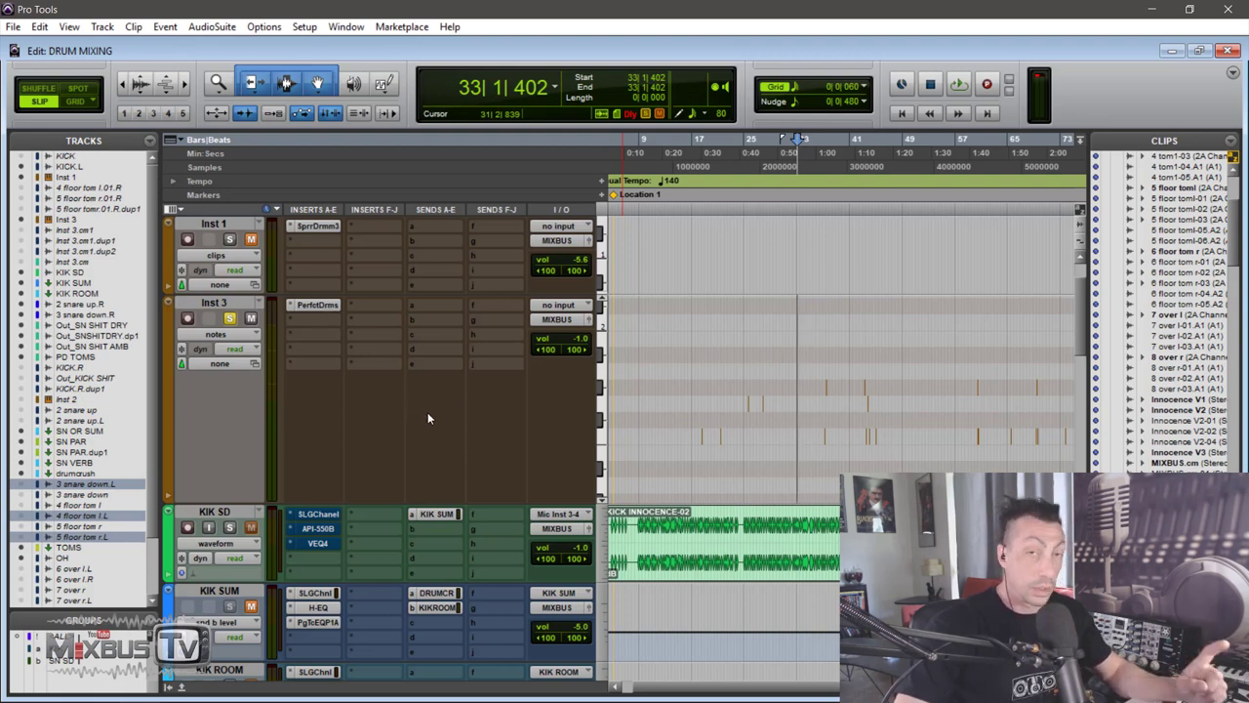
{"action": "scroll", "coordinate": [429, 410], "scroll_direction": "down", "scroll_amount": 4}
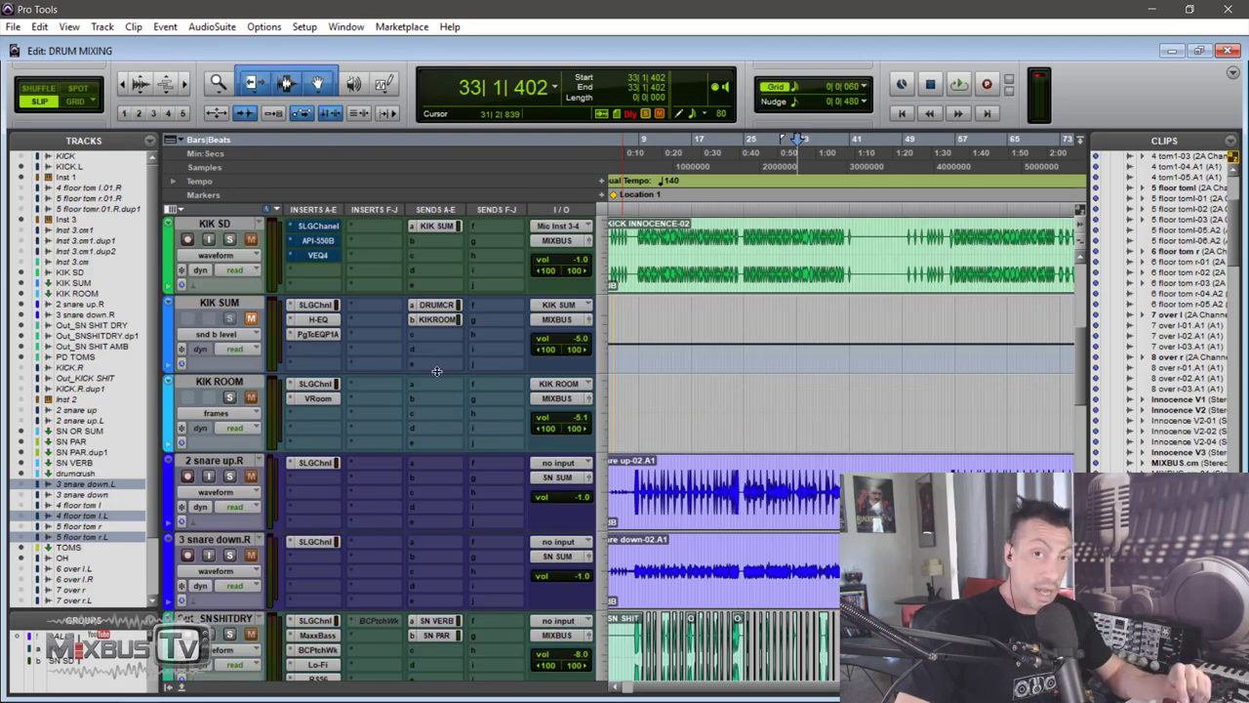
{"action": "scroll", "coordinate": [444, 368], "scroll_direction": "up", "scroll_amount": 3}
{"action": "scroll", "coordinate": [454, 364], "scroll_direction": "down", "scroll_amount": 2}
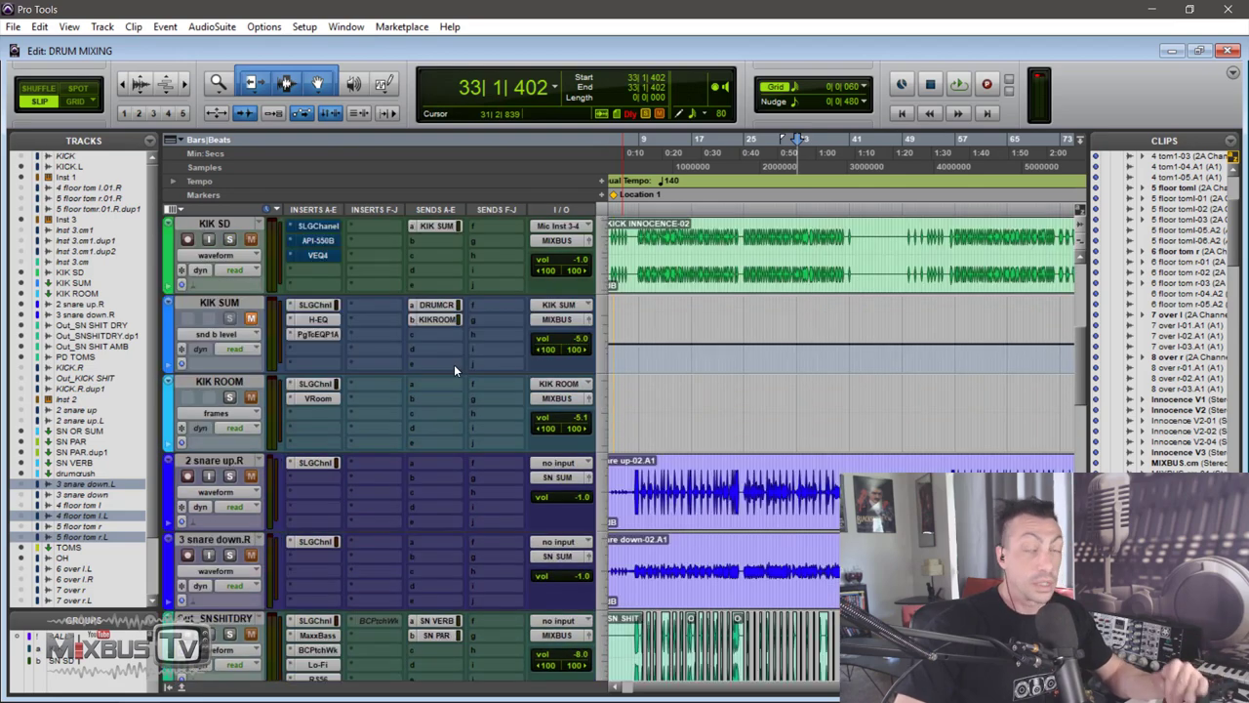
{"action": "scroll", "coordinate": [454, 364], "scroll_direction": "up", "scroll_amount": 4}
{"action": "right_click", "coordinate": [241, 226]}
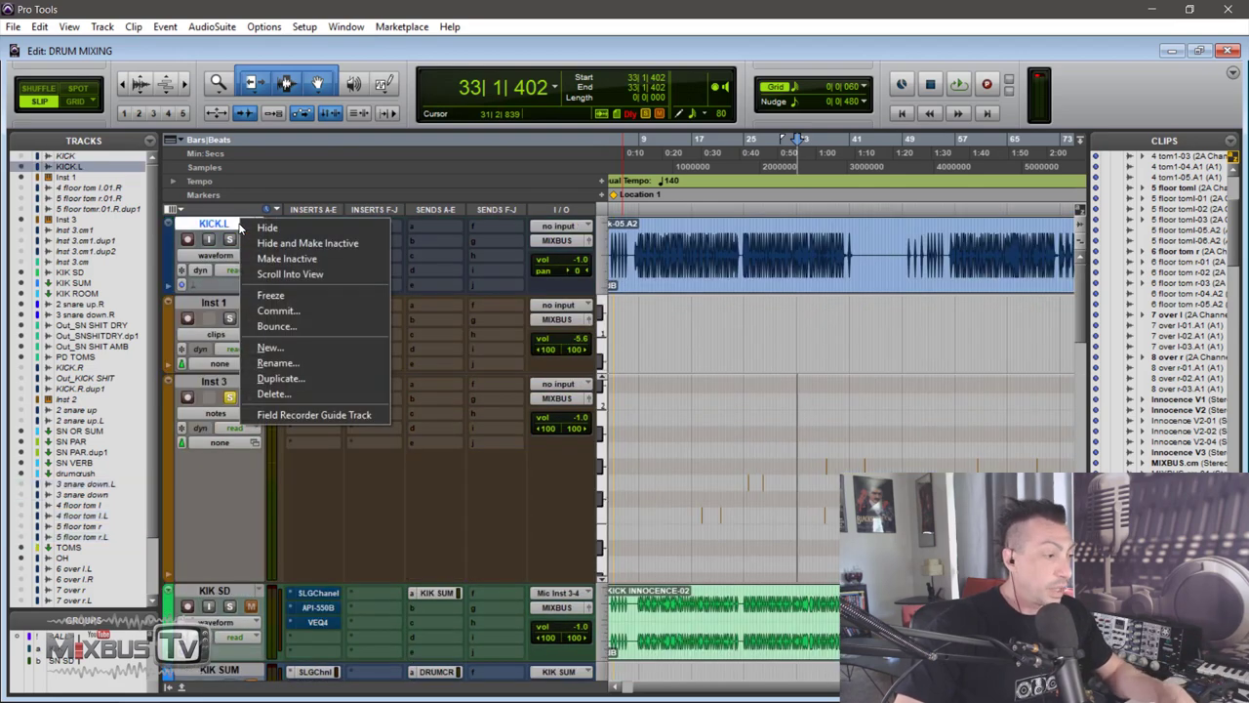
{"action": "left_click", "coordinate": [309, 243]}
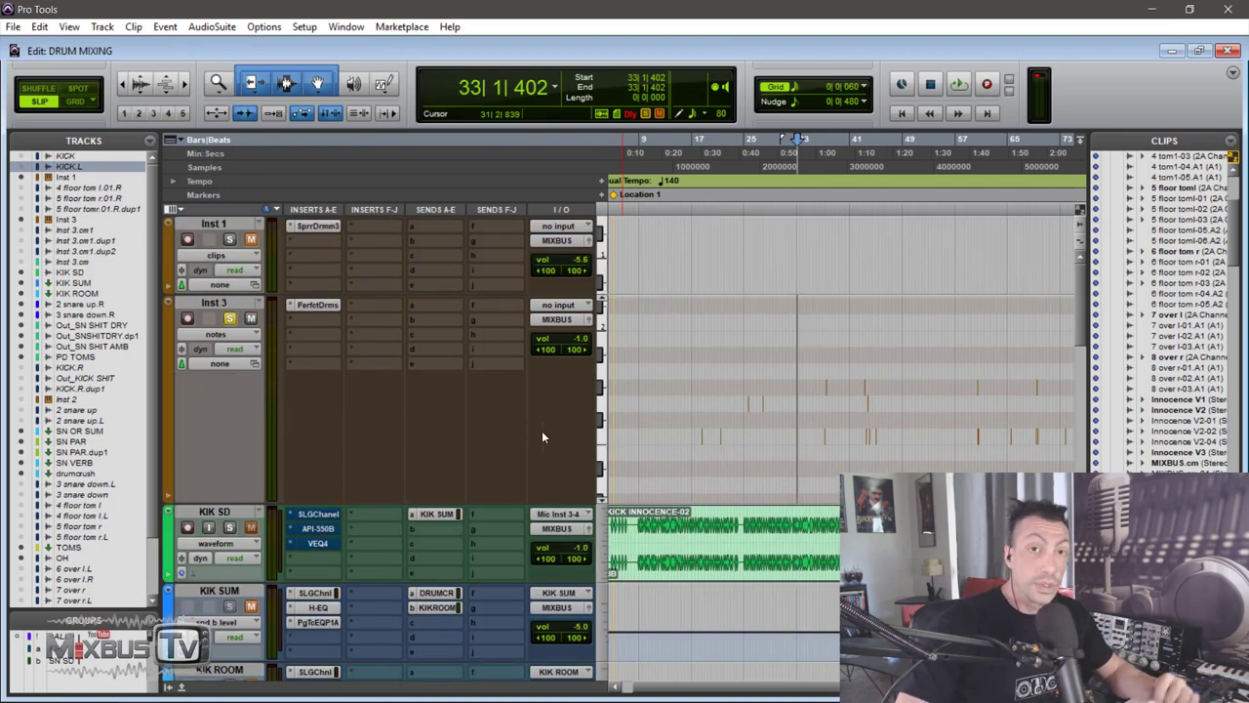
Hide the track list and solo the Inst 1 track in place of Inst 3
{"action": "key", "text": "ctrl+alt+["}
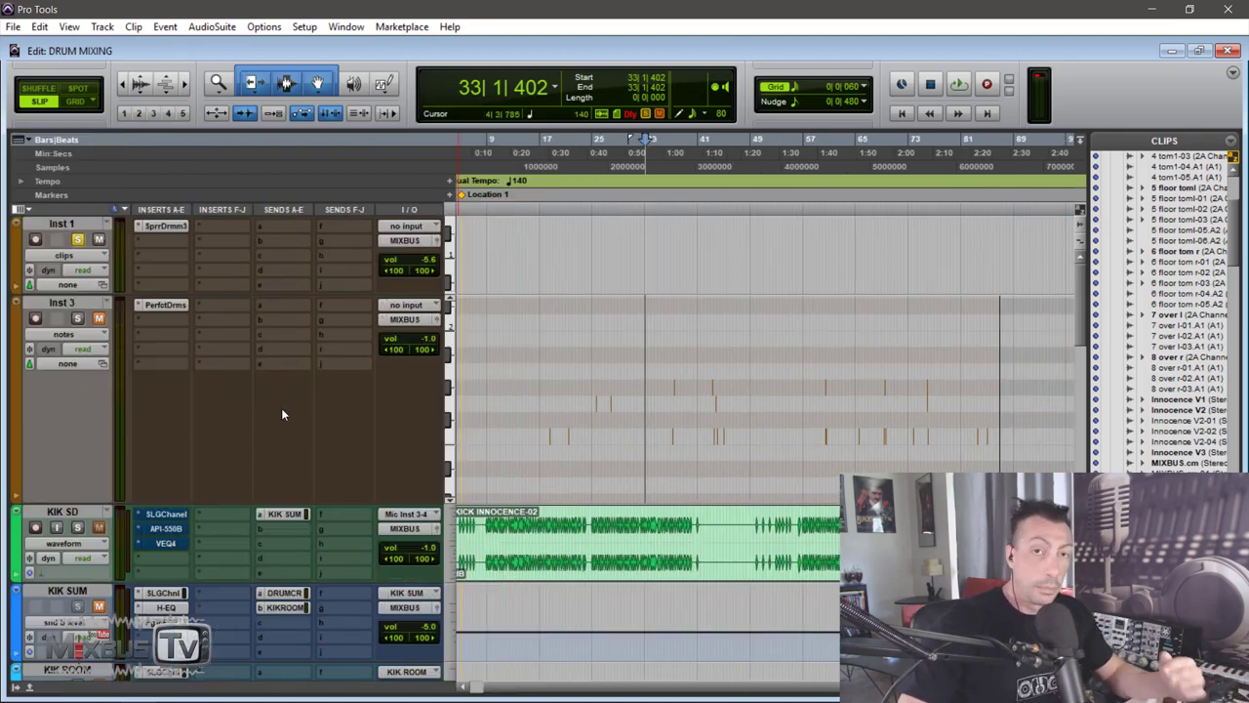
{"action": "scroll", "coordinate": [283, 406], "scroll_direction": "down", "scroll_amount": 5}
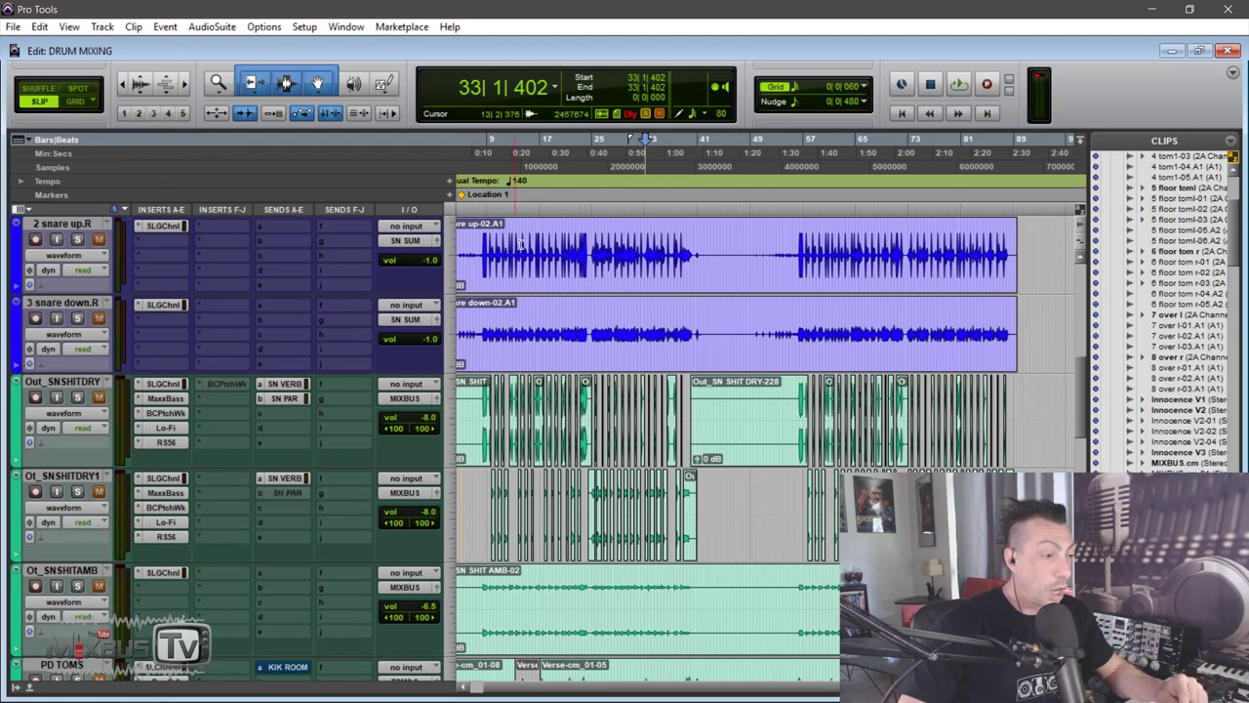
{"action": "scroll", "coordinate": [330, 337], "scroll_direction": "up", "scroll_amount": 5}
In Superior Drummer 3 on Inst 1, audition the Big Crack Snare, view the 2 snare up audio on the Tracker page, and close the plug-in
{"action": "left_click", "coordinate": [168, 226]}
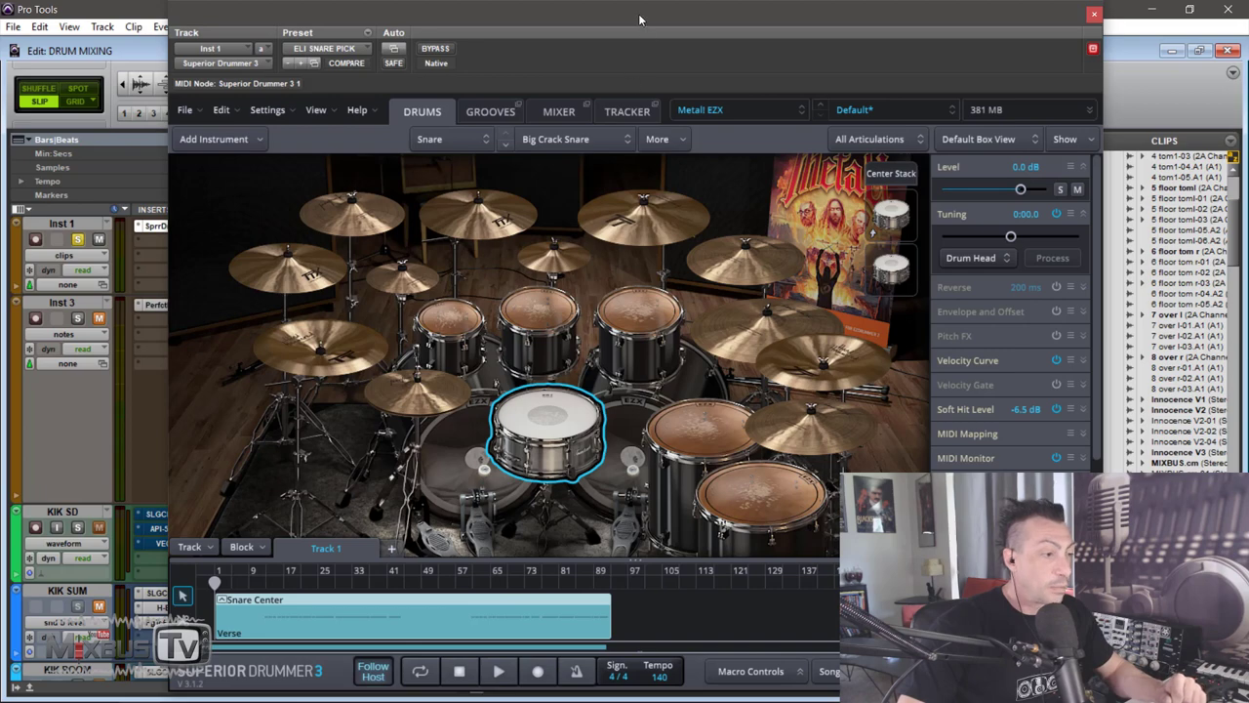
{"action": "left_click_drag", "start_coordinate": [639, 19], "coordinate": [532, 21]}
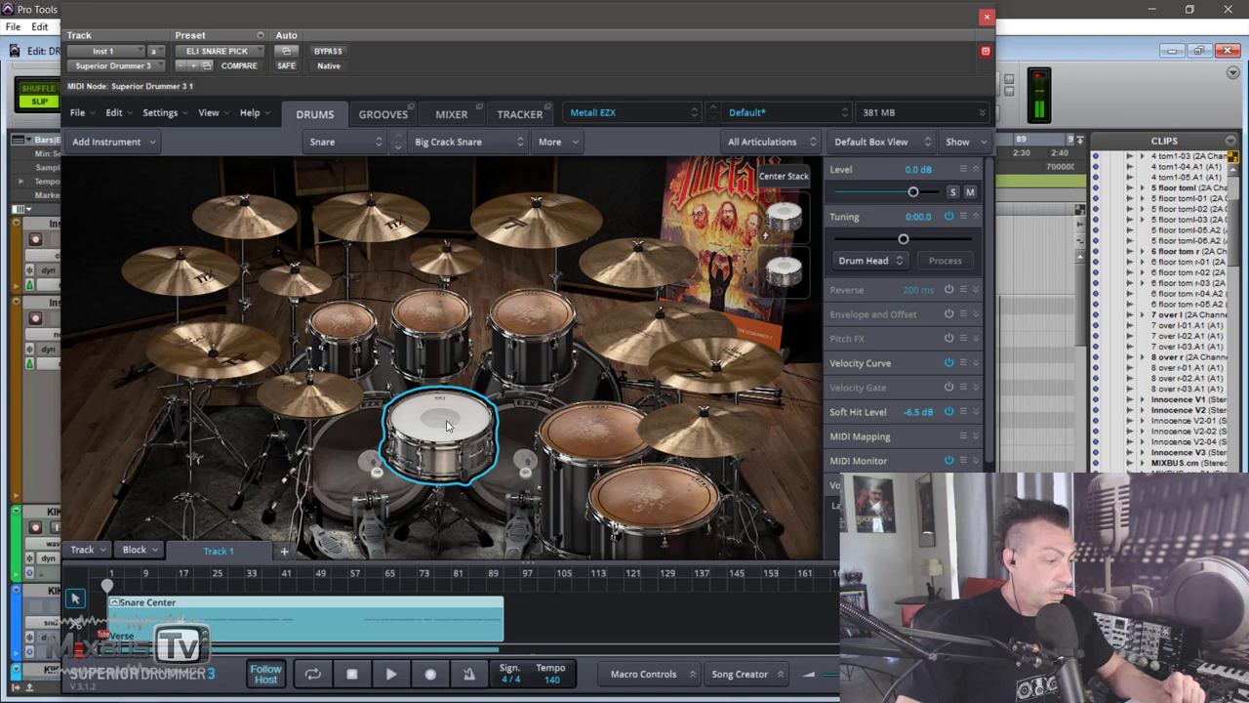
{"action": "left_click", "coordinate": [447, 425]}
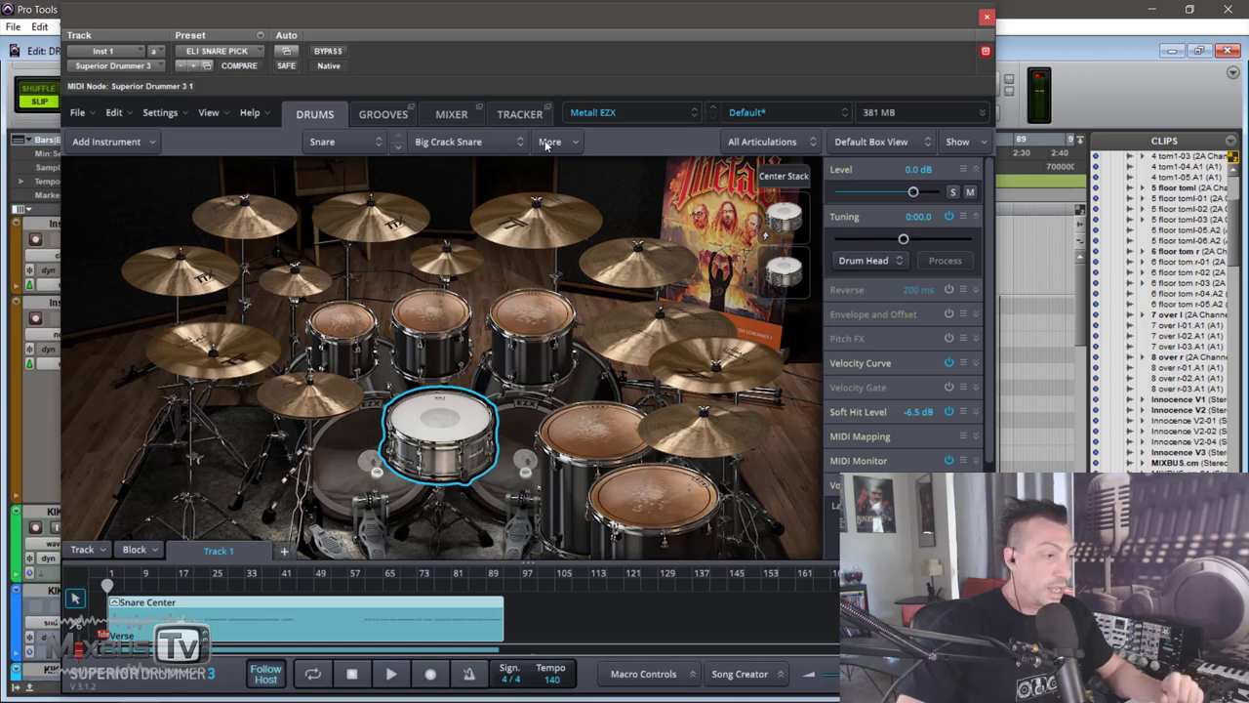
{"action": "left_click", "coordinate": [517, 114]}
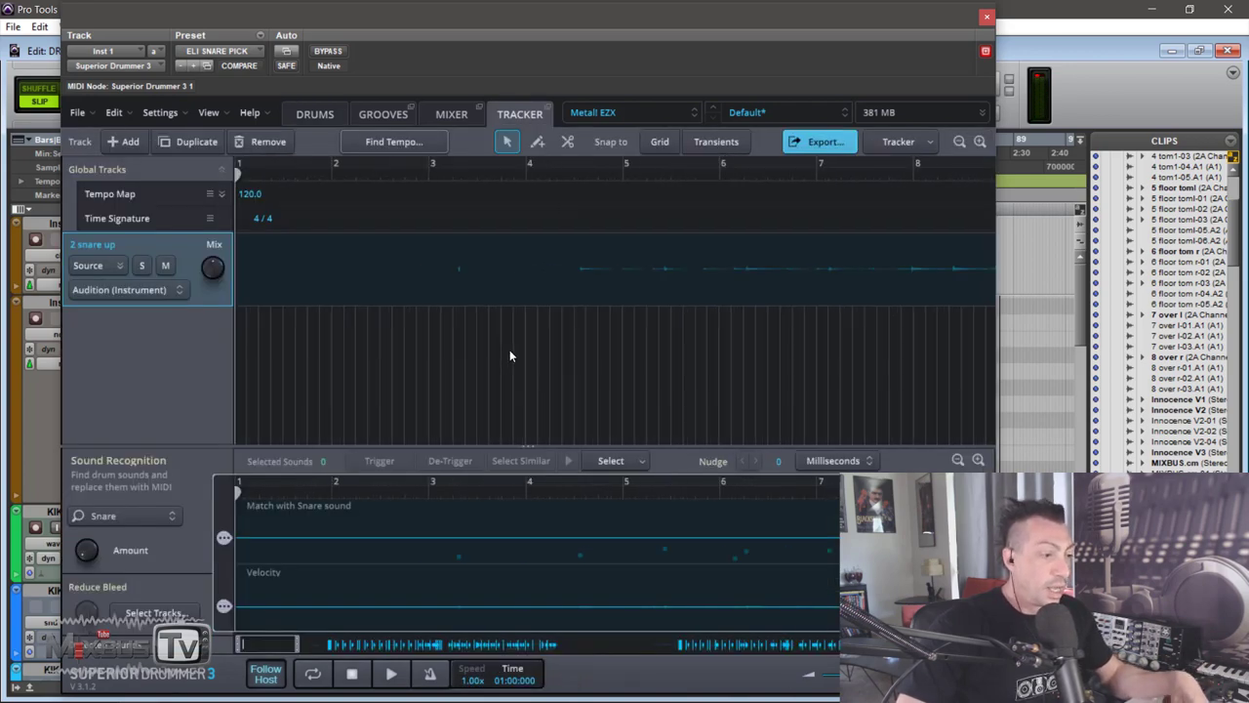
{"action": "left_click", "coordinate": [317, 114]}
{"action": "left_click", "coordinate": [986, 18]}
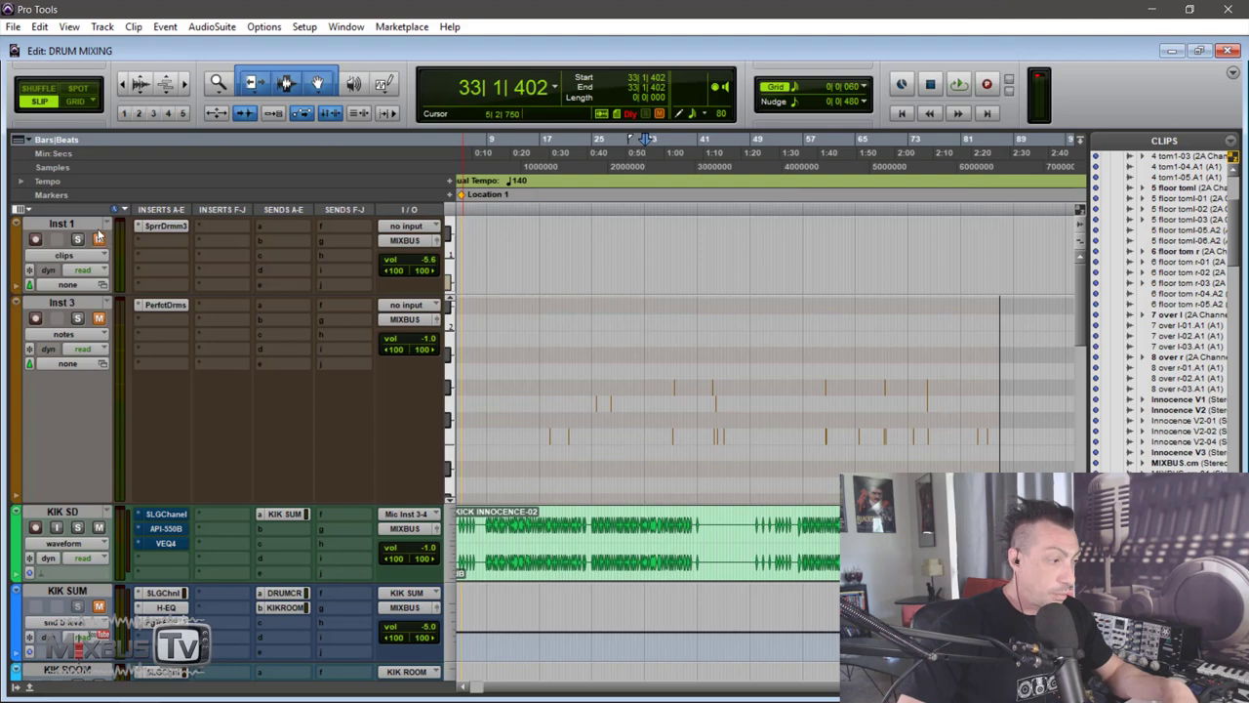
Select all clips on the Out_SNSHITDRY and Ot_SNSHITDRY1 snare sample tracks, and hide the clip list
{"action": "scroll", "coordinate": [408, 402], "scroll_direction": "down", "scroll_amount": 5}
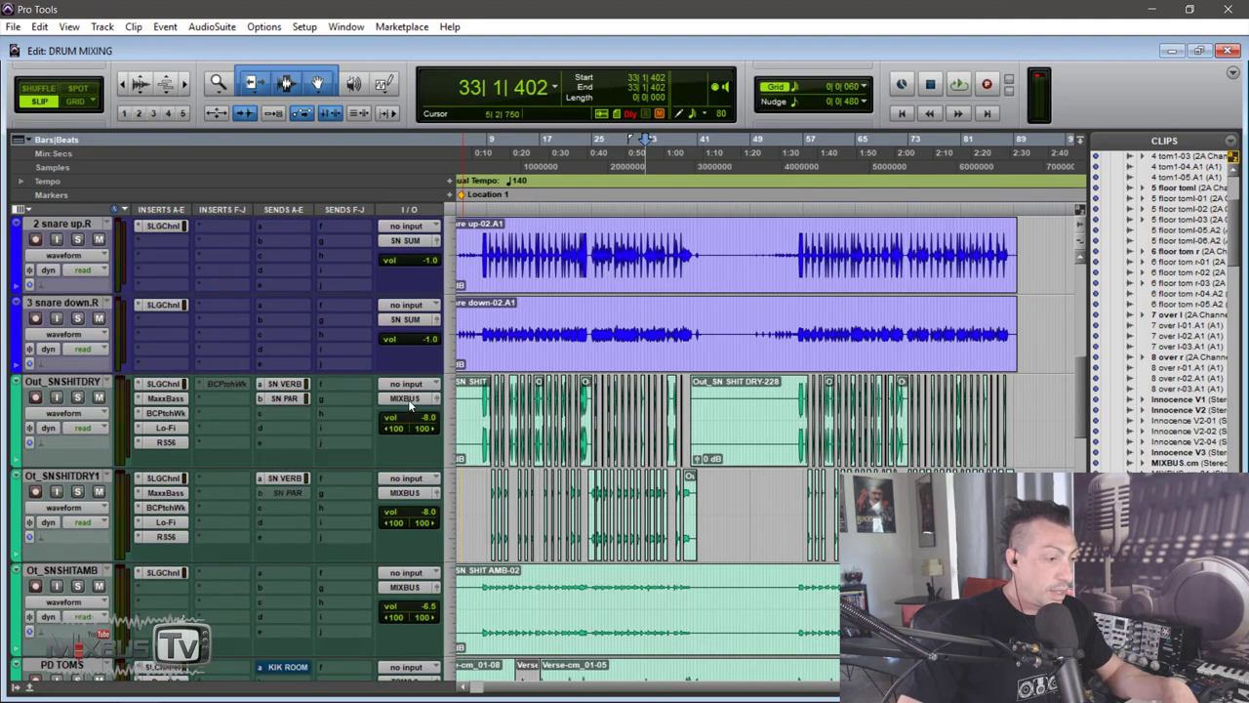
{"action": "left_click", "coordinate": [475, 395]}
{"action": "key", "text": "ctrl+bracketright"}
{"action": "key", "text": "ctrl+bracketright"}
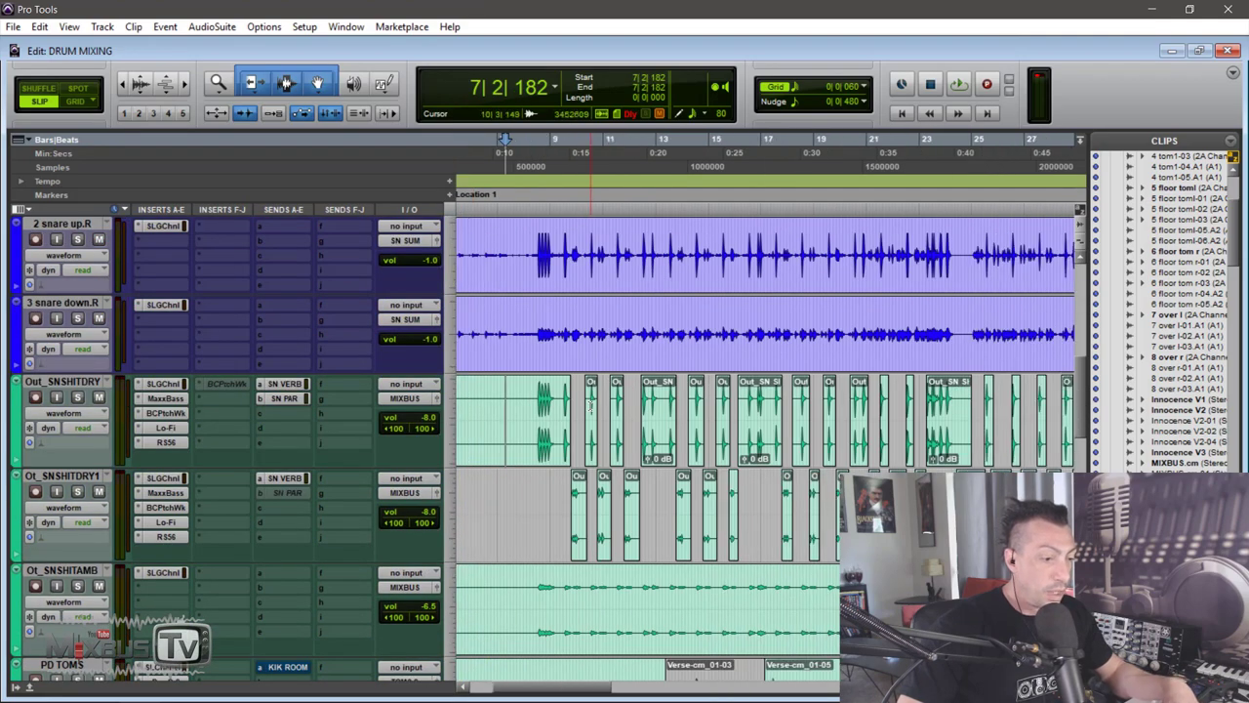
{"action": "key", "text": "ctrl+bracketleft"}
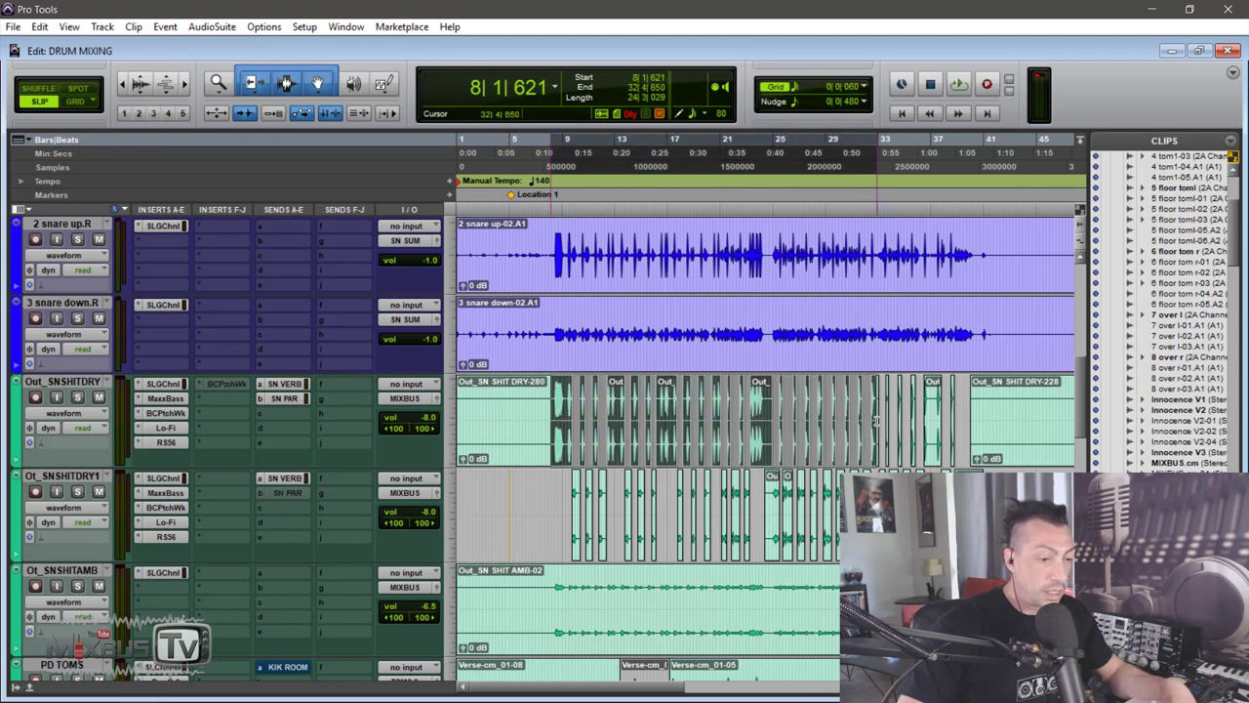
{"action": "triple_click", "coordinate": [513, 415]}
{"action": "key", "text": "ctrl+bracketright"}
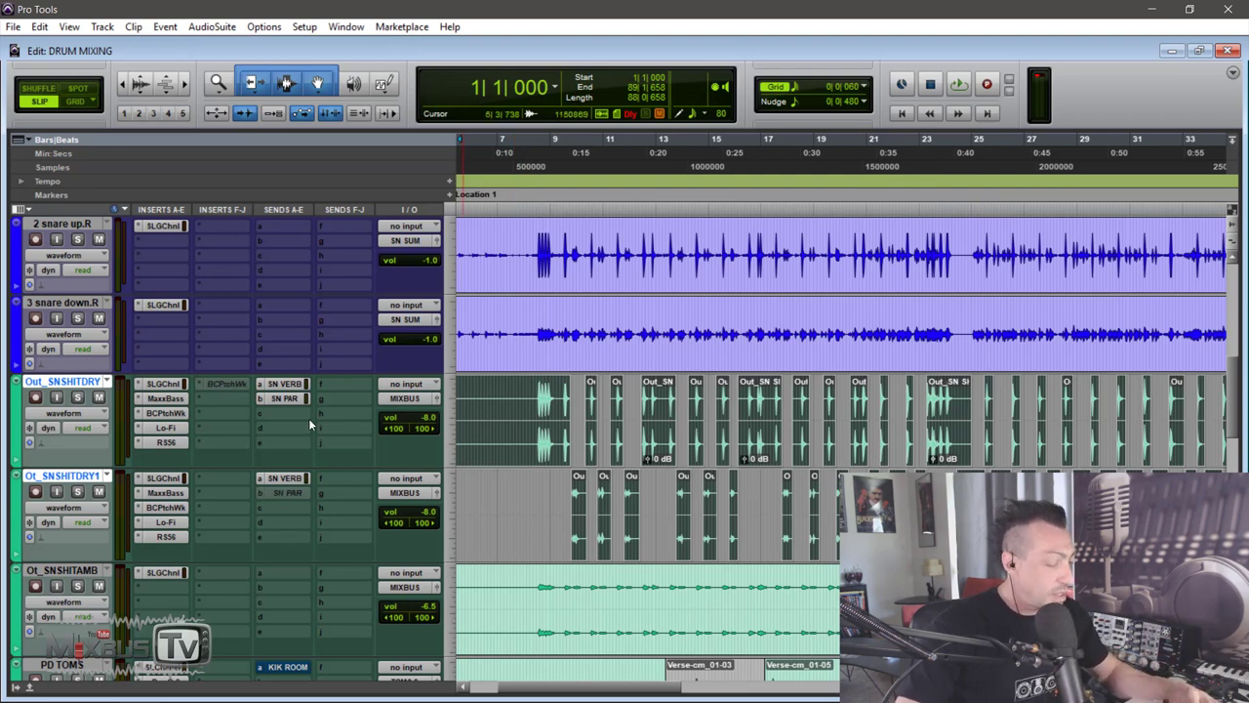
Solo the Out_SNSHITDRY and Ot_SNSHITDRY1 tracks with all active inserts bypassed, and play them from 8|2|017
{"action": "left_click", "coordinate": [133, 415]}
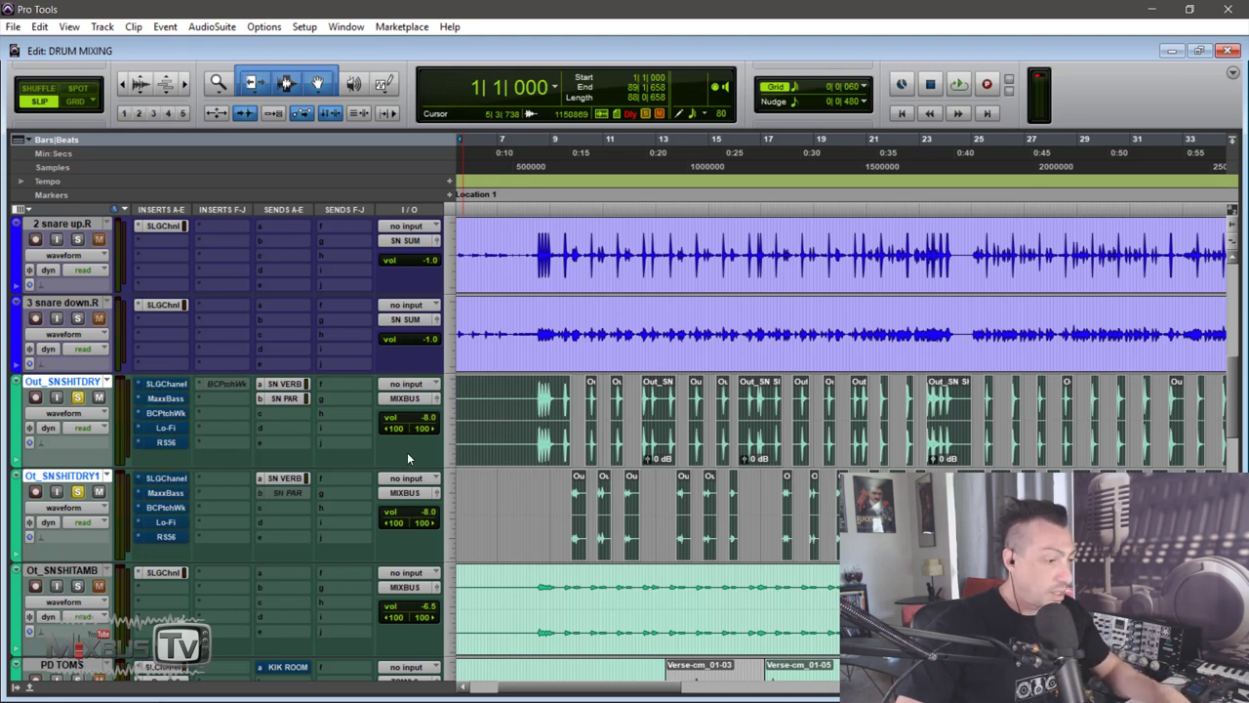
{"action": "left_click", "coordinate": [531, 393]}
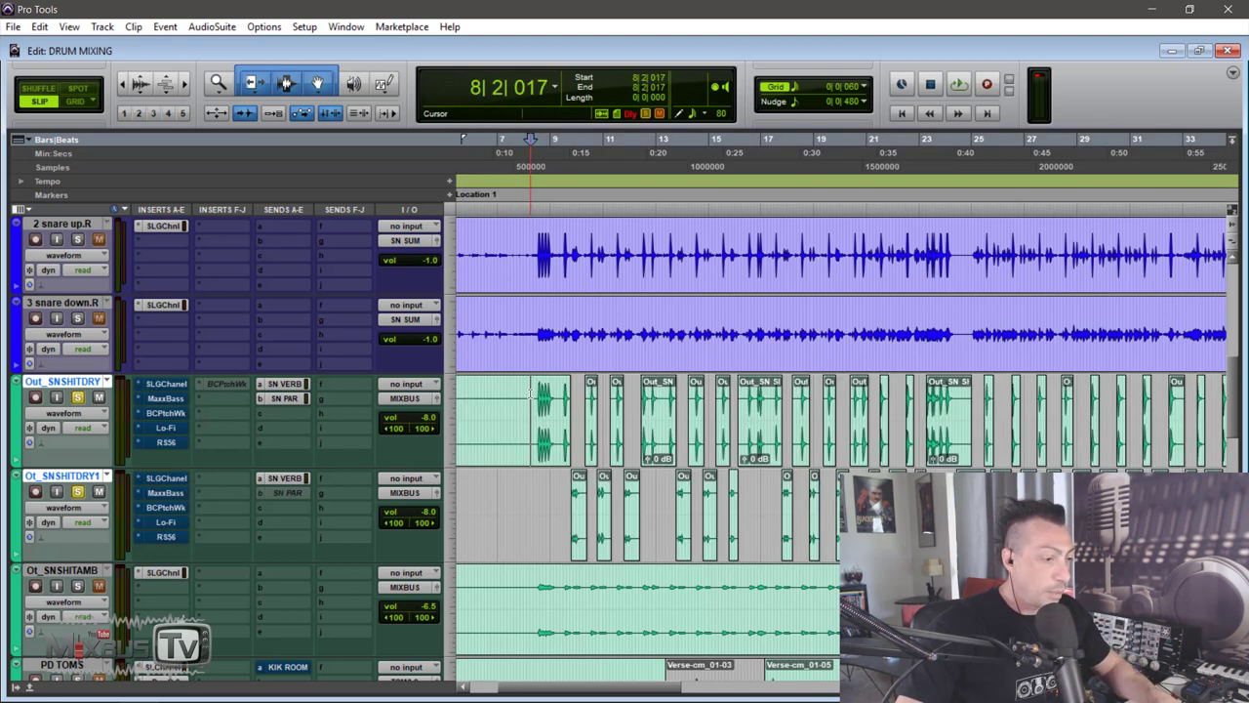
{"action": "key", "text": "space"}
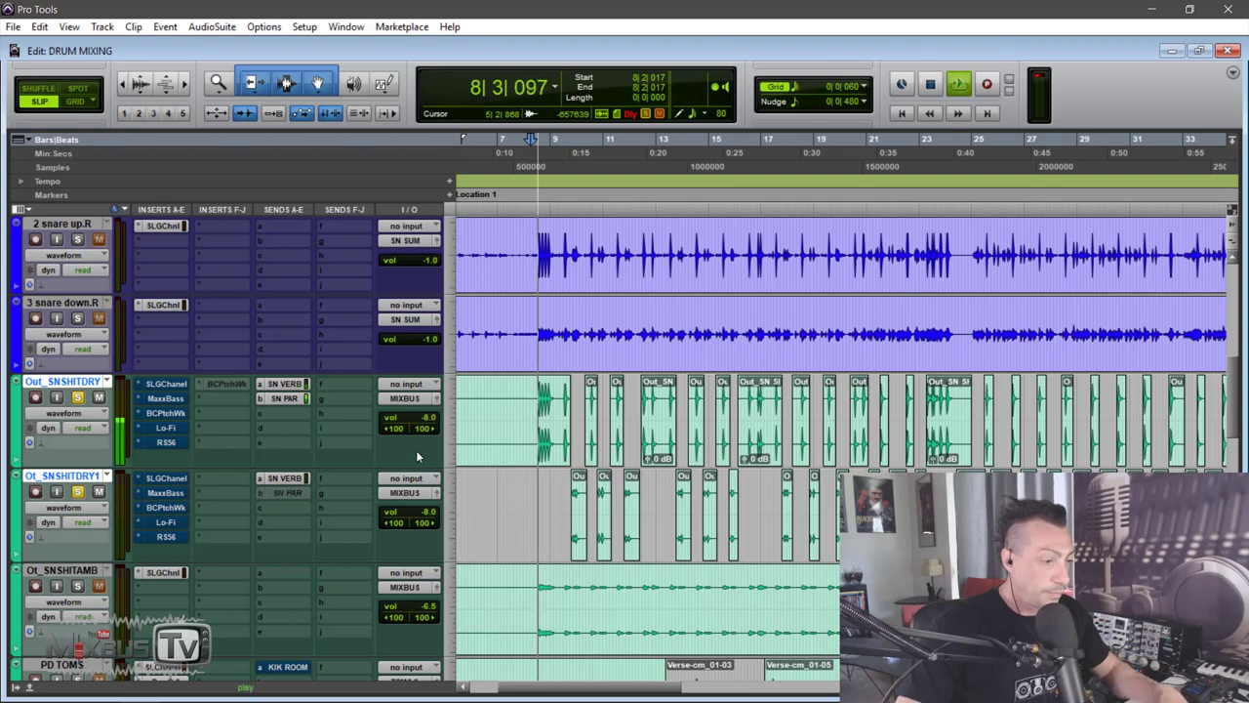
{"action": "key", "text": "ctrl+]"}
{"action": "scroll", "coordinate": [416, 450], "scroll_direction": "down", "scroll_amount": 3}
{"action": "scroll", "coordinate": [417, 447], "scroll_direction": "down", "scroll_amount": 8}
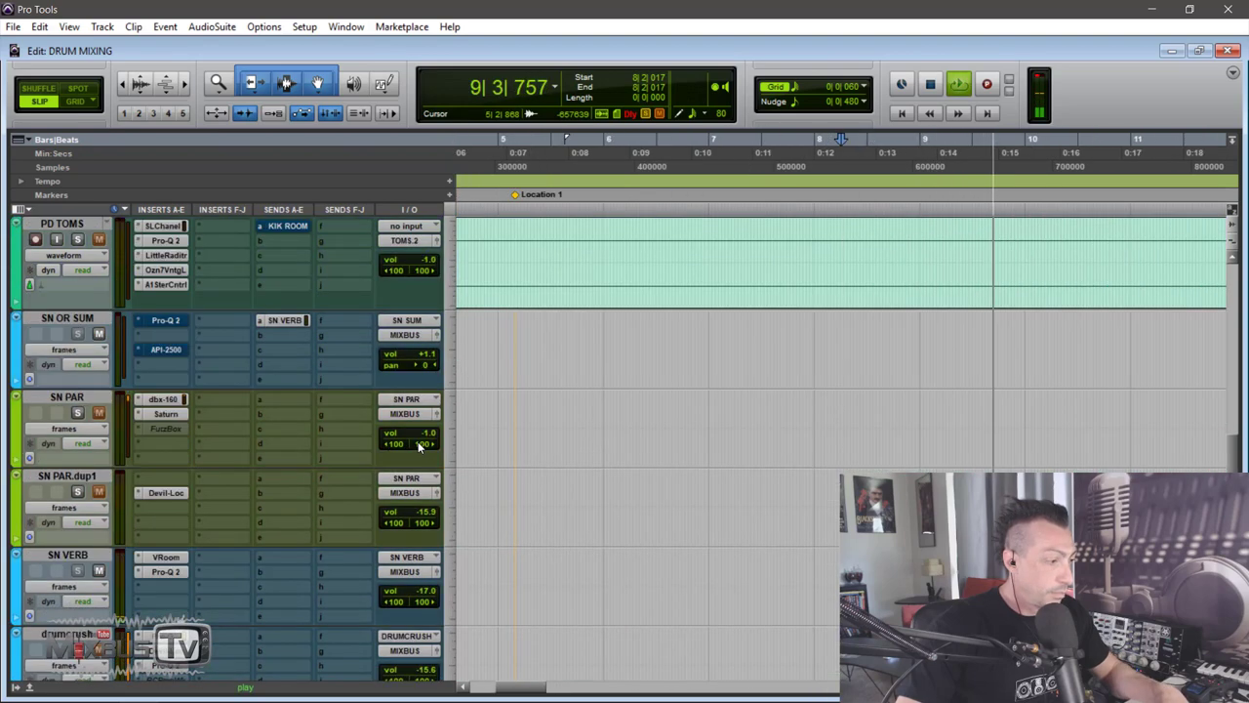
{"action": "scroll", "coordinate": [418, 439], "scroll_direction": "up", "scroll_amount": 10}
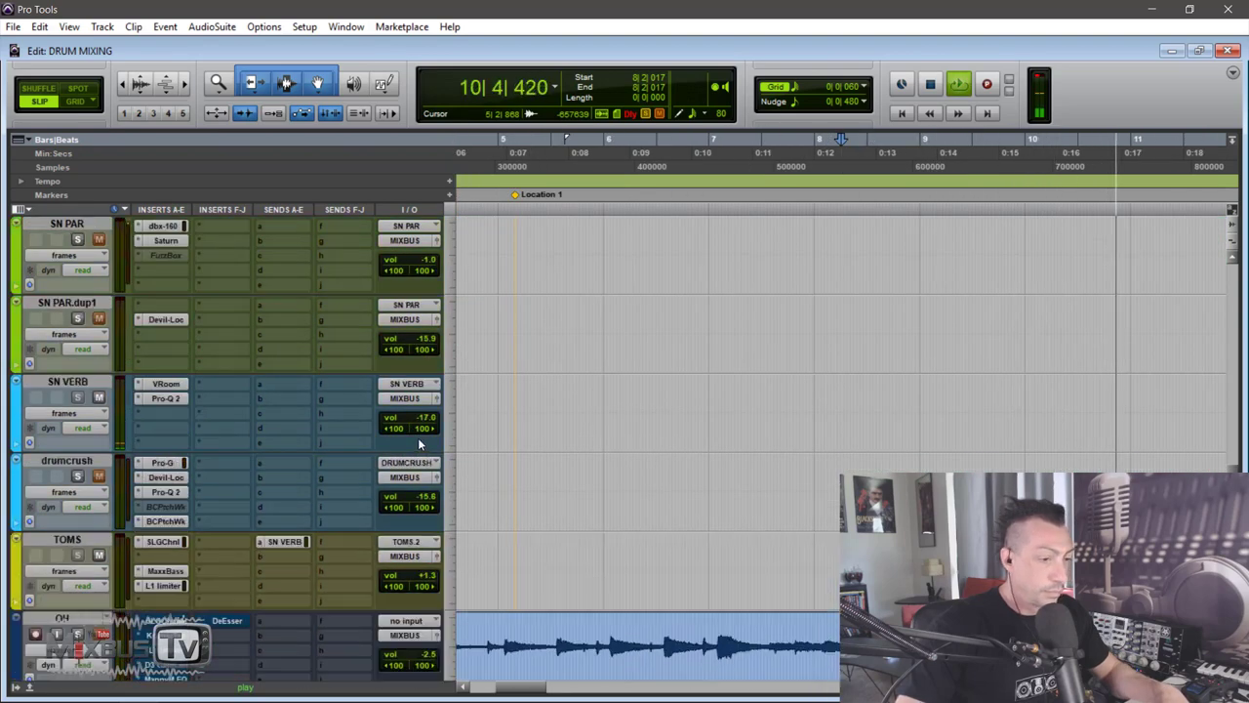
Play the soloed Out_SNSHITDRY and Ot_SNSHITDRY1 snare sample tracks past bar 14, and stop playback
{"action": "key", "text": "ctrl+["}
{"action": "key", "text": "ctrl+["}
{"action": "key", "text": "ctrl+["}
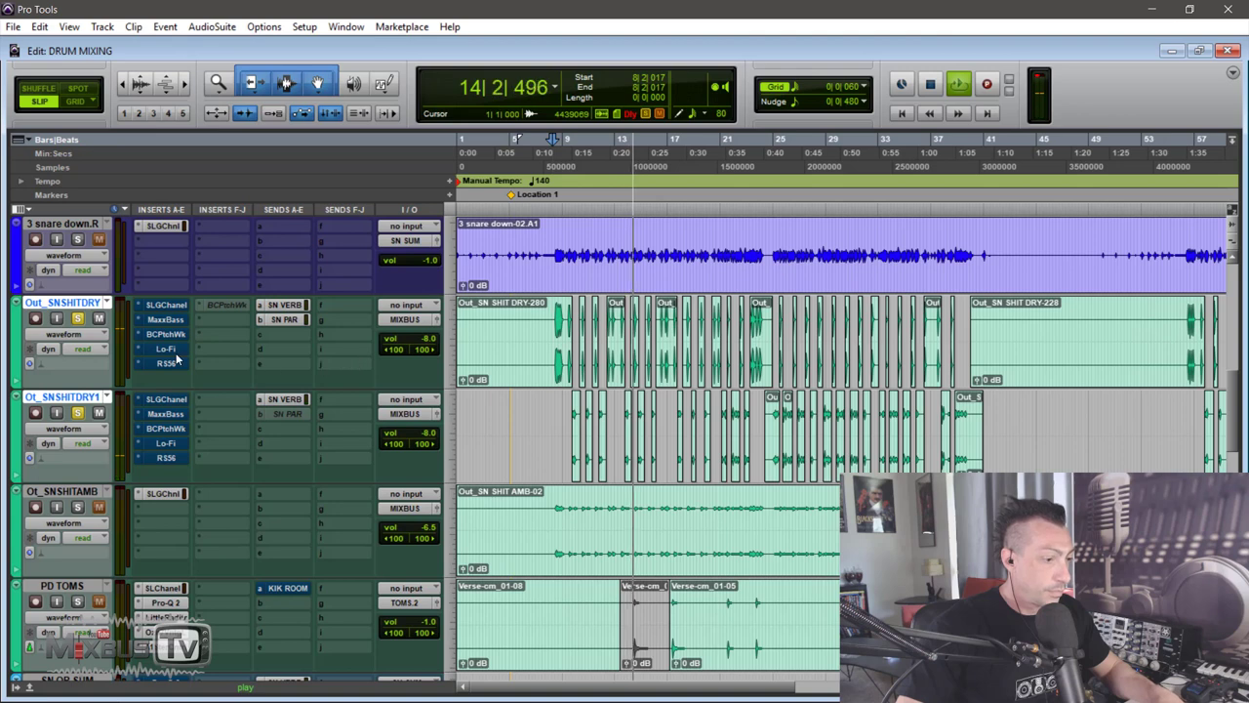
{"action": "key", "text": "space"}
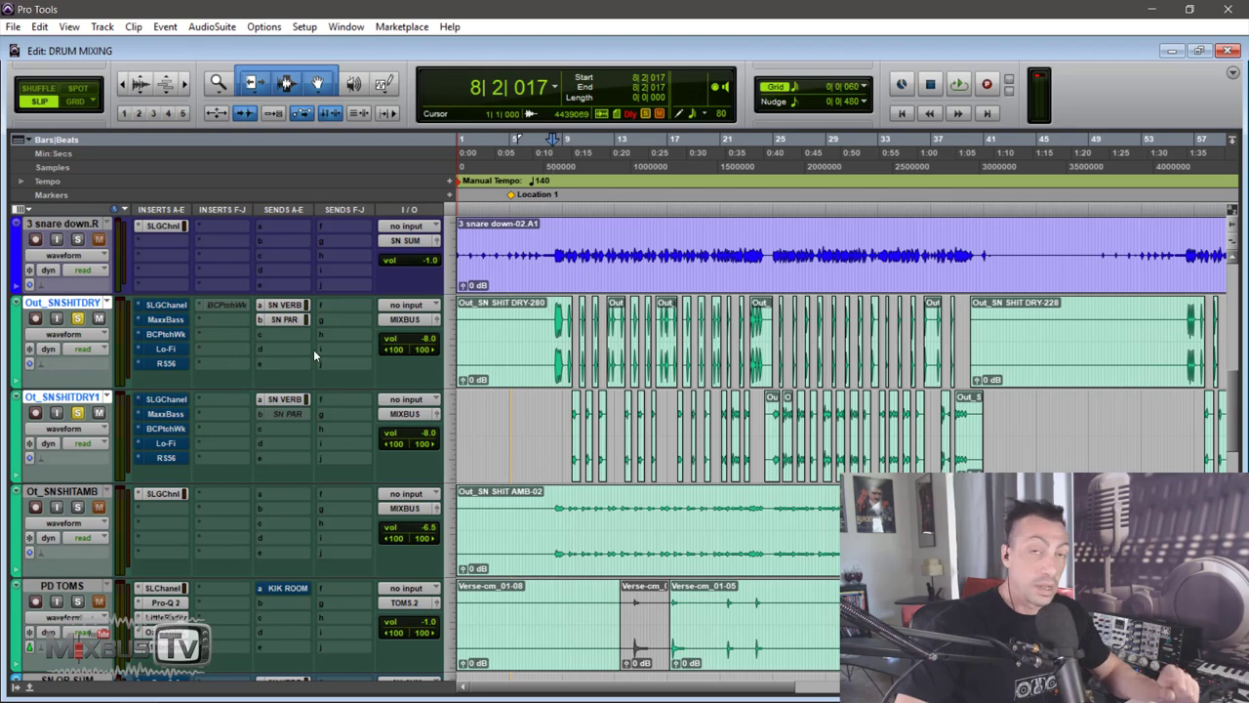
Highlight about bars 9 to 36 on KIK SD, and about bars 8 to 40 across the 2 snare up and 3 snare down tracks
{"action": "scroll", "coordinate": [104, 337], "scroll_direction": "up", "scroll_amount": 5}
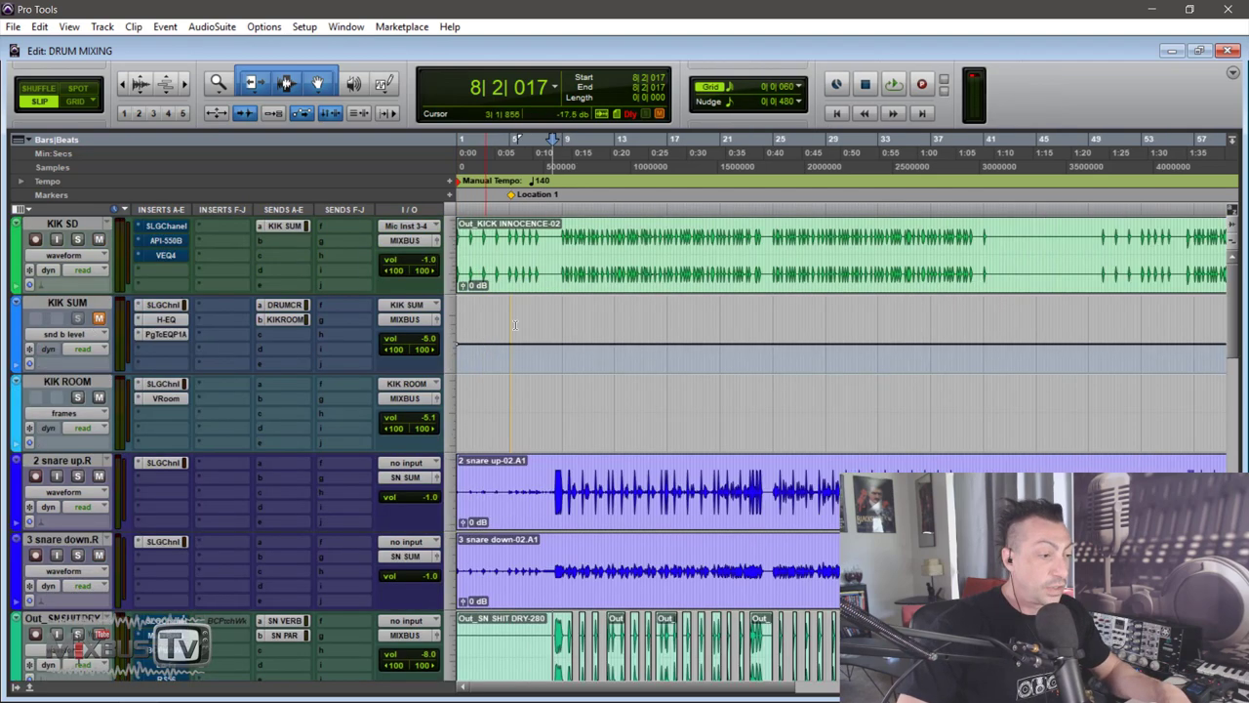
{"action": "left_click_drag", "start_coordinate": [562, 254], "coordinate": [666, 254]}
{"action": "left_click_drag", "start_coordinate": [745, 254], "coordinate": [924, 256]}
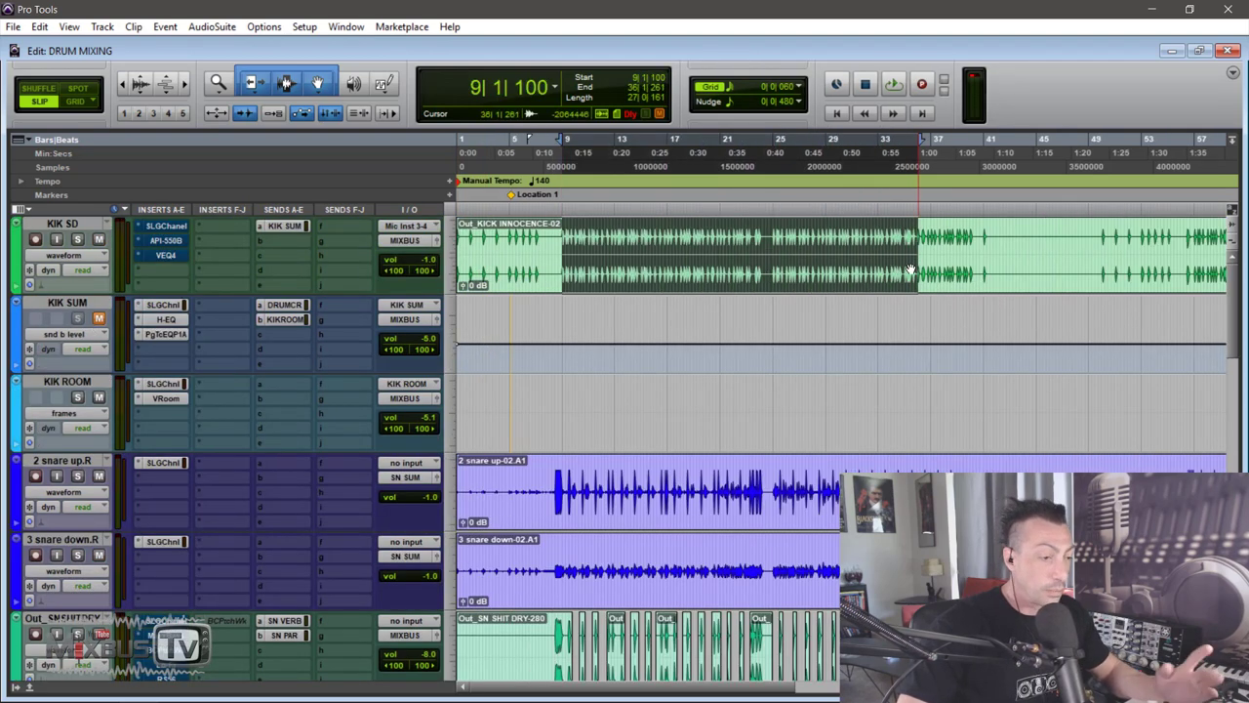
{"action": "scroll", "coordinate": [580, 367], "scroll_direction": "down", "scroll_amount": 1}
{"action": "left_click_drag", "start_coordinate": [554, 402], "coordinate": [974, 488]}
{"action": "scroll", "coordinate": [598, 392], "scroll_direction": "down", "scroll_amount": 2}
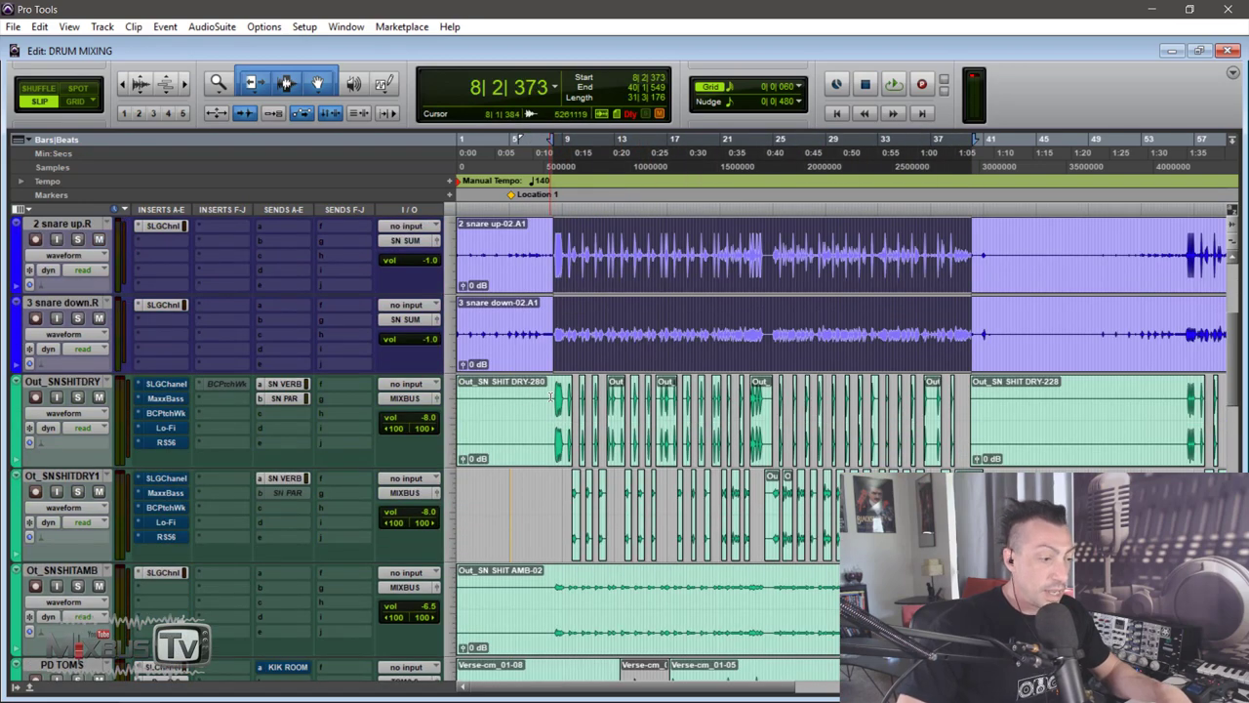
Highlight about bars 8 to 45 on both dry snare sample tracks, and about bars 7 to 46 on Ot_SNSHITAMB
{"action": "left_click_drag", "start_coordinate": [551, 396], "coordinate": [1049, 488]}
{"action": "scroll", "coordinate": [591, 336], "scroll_direction": "down", "scroll_amount": 3}
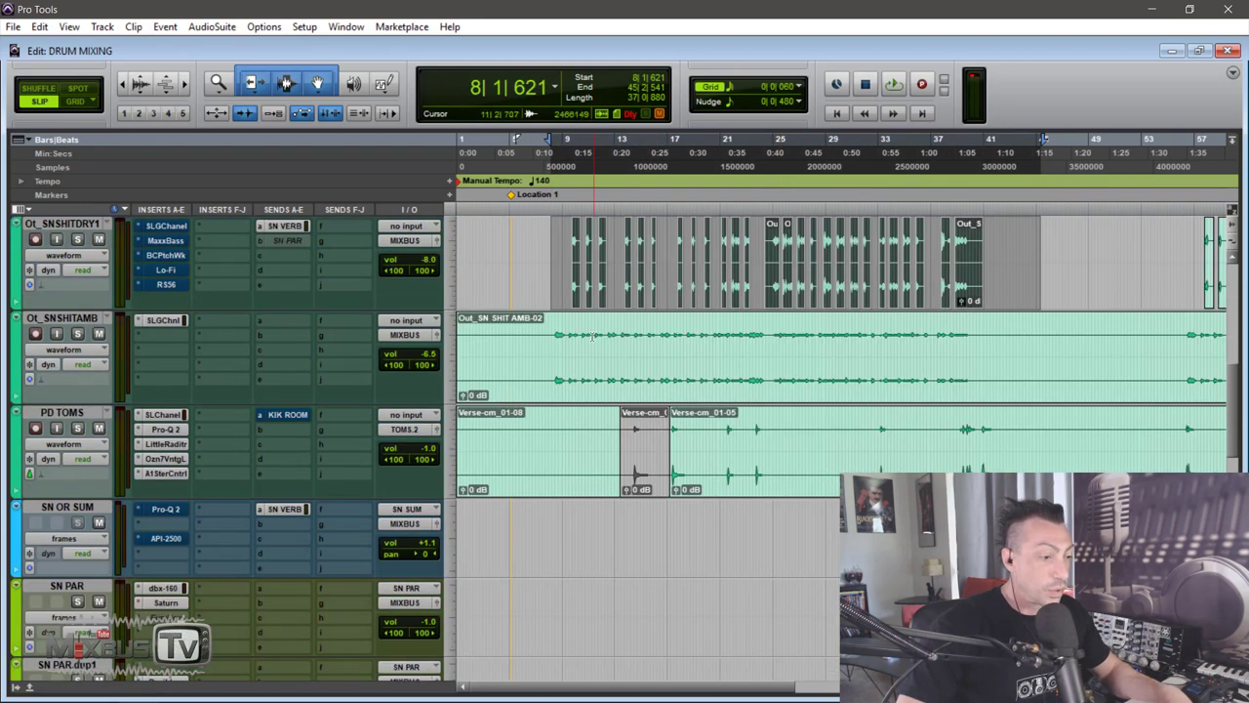
{"action": "left_click_drag", "start_coordinate": [548, 341], "coordinate": [1062, 374]}
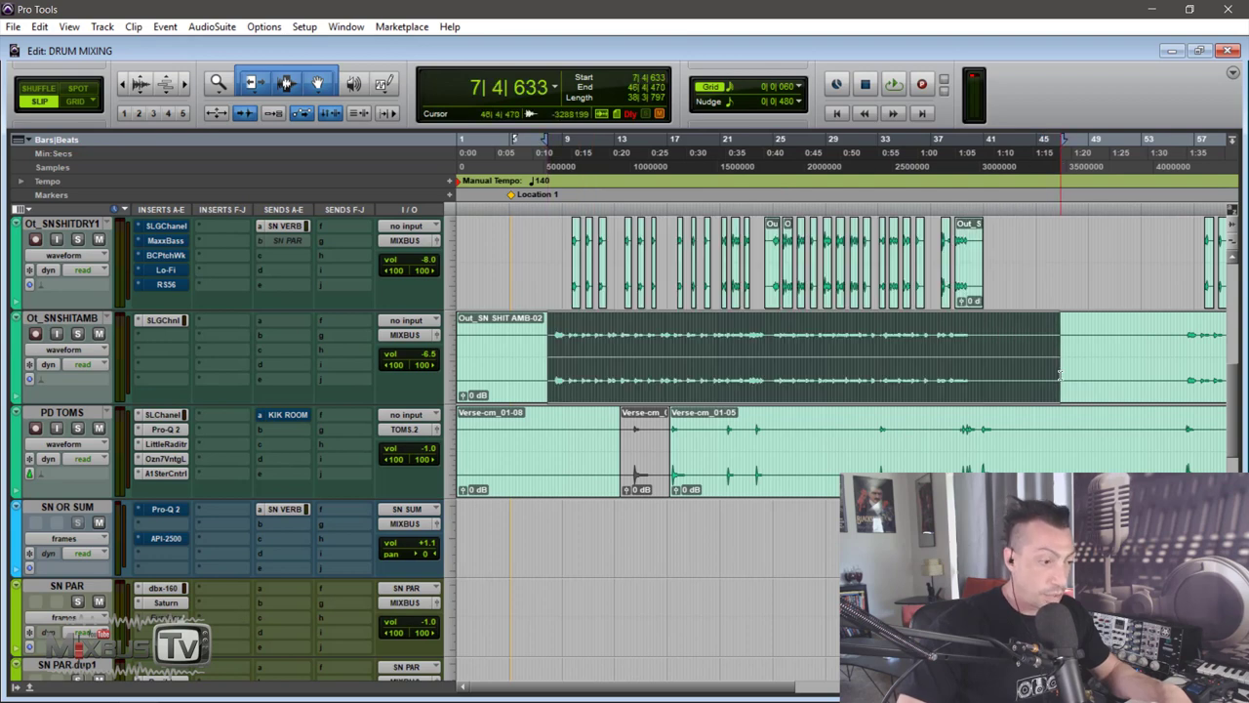
Highlight about bars 20 to 74 on the PD TOMS track, and the main drum passage on the OH track
{"action": "key", "text": "r"}
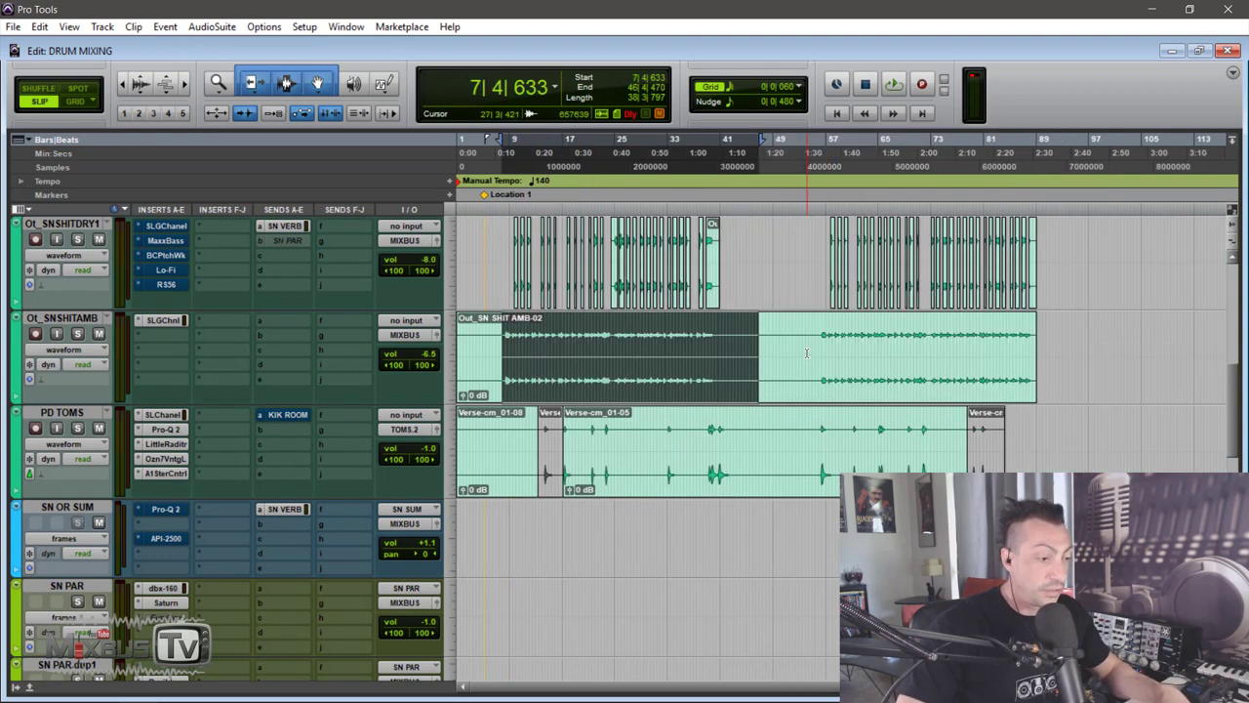
{"action": "left_click_drag", "start_coordinate": [588, 449], "coordinate": [660, 448]}
{"action": "left_click_drag", "start_coordinate": [930, 439], "coordinate": [939, 439]}
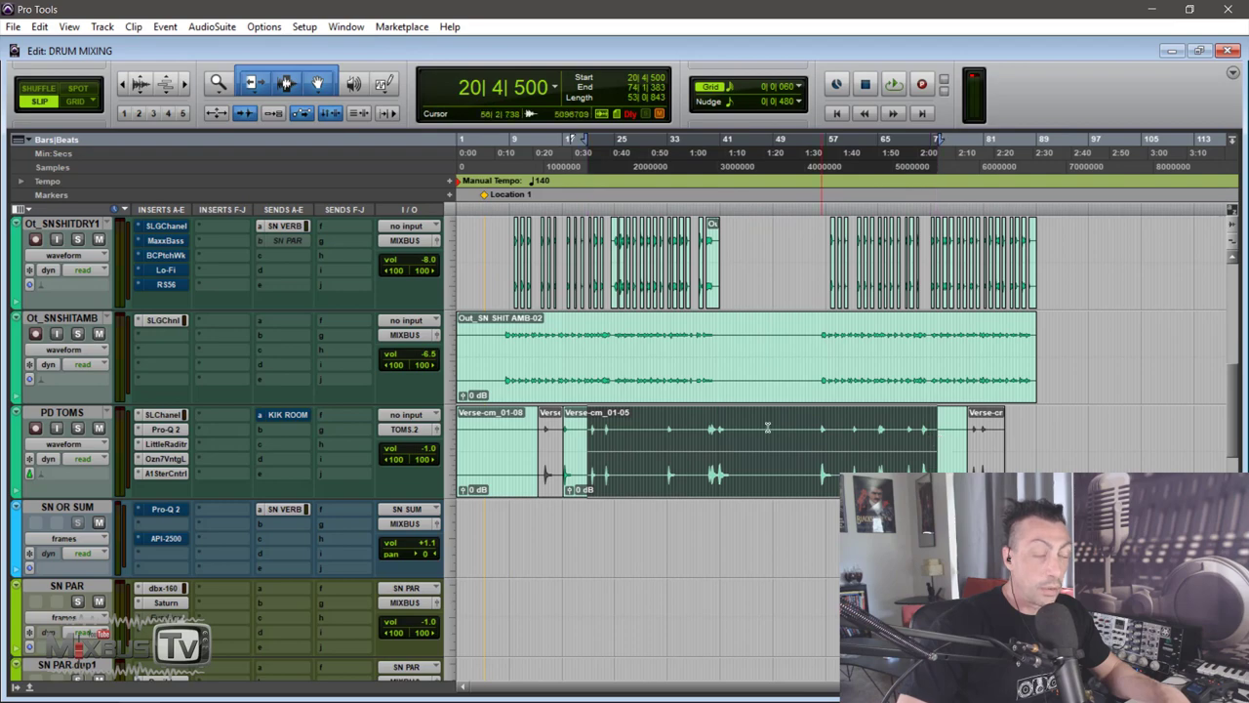
{"action": "scroll", "coordinate": [625, 409], "scroll_direction": "down", "scroll_amount": 10}
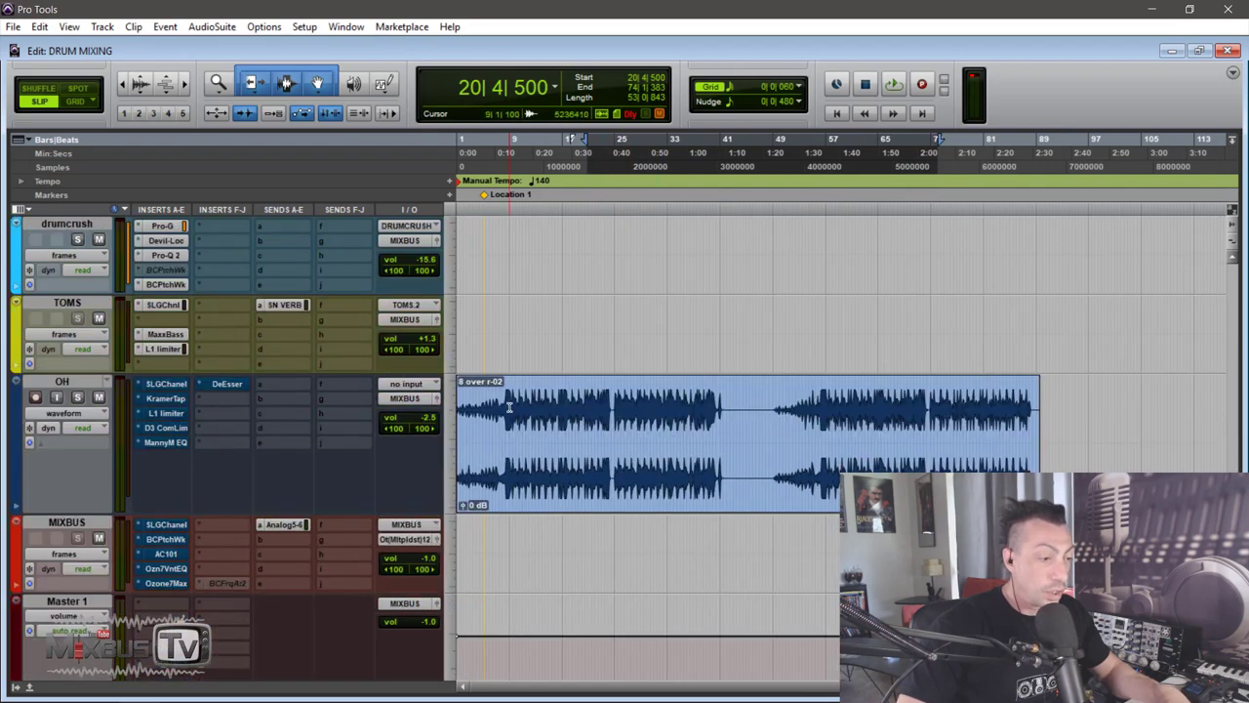
{"action": "left_click_drag", "start_coordinate": [509, 405], "coordinate": [847, 405]}
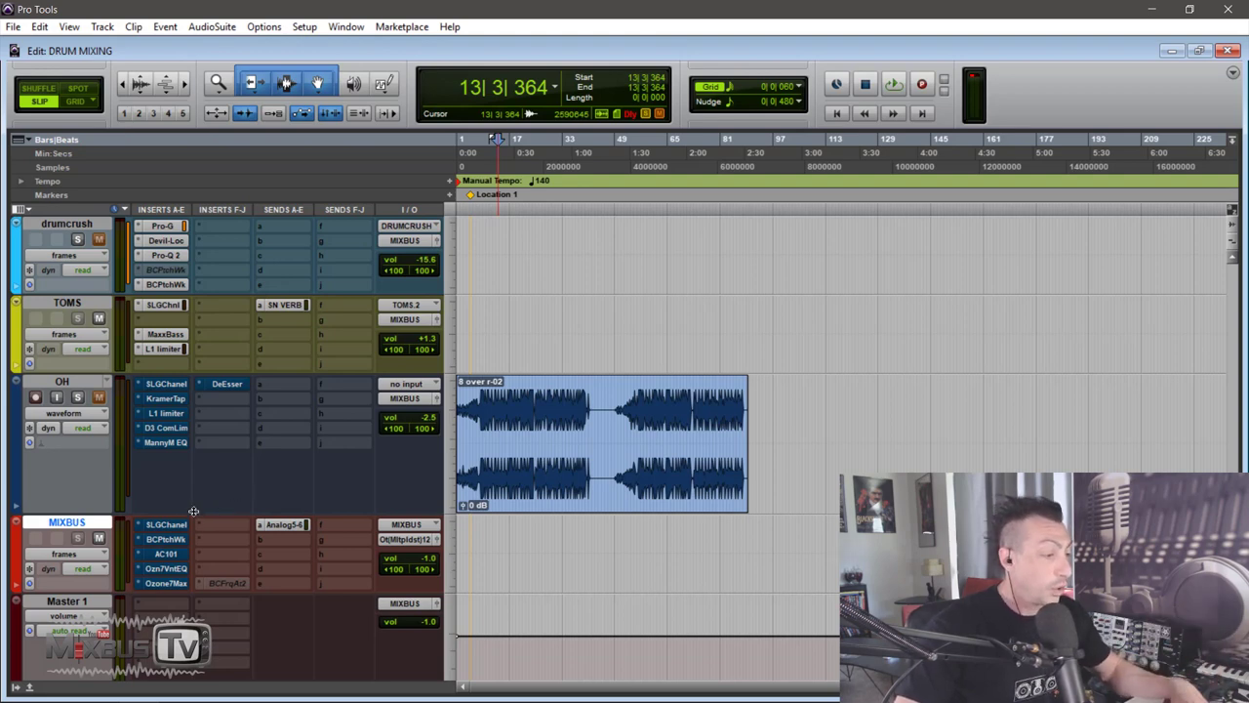
Inspect the SSLGChannel and Analog Channel AC101 plug-ins on the MIXBUS track, and close them
{"action": "left_click", "coordinate": [165, 530]}
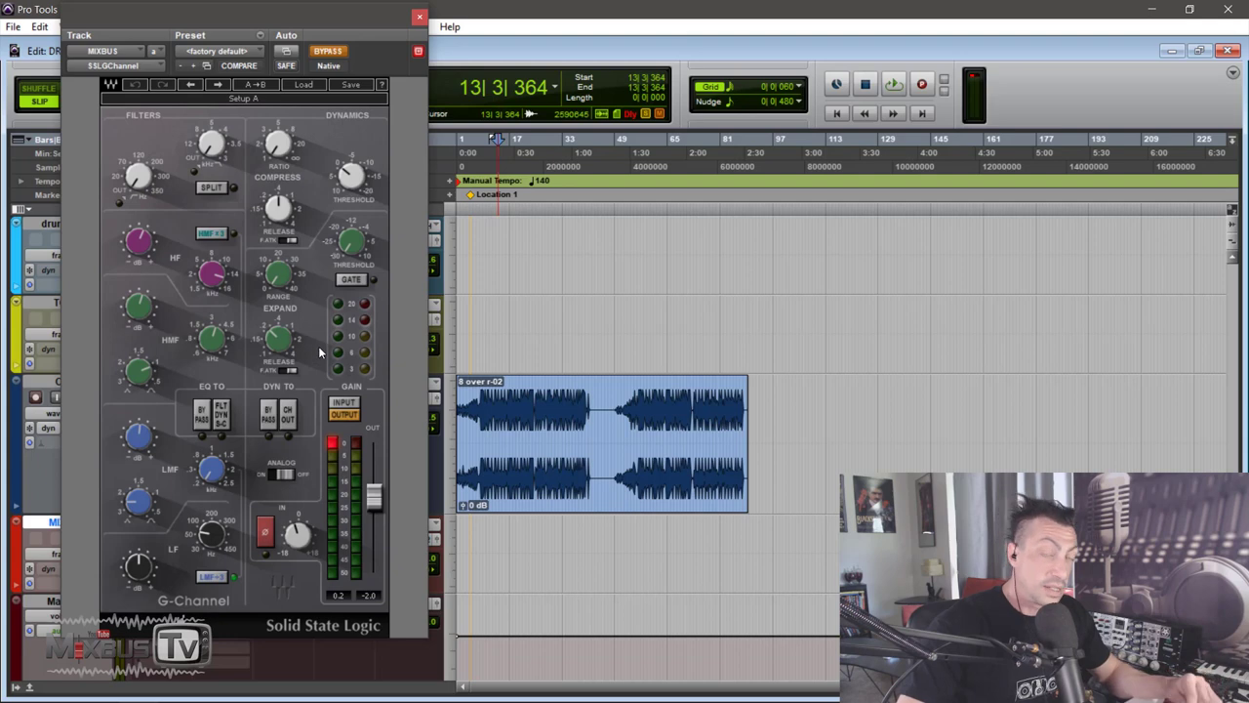
{"action": "left_click", "coordinate": [419, 16]}
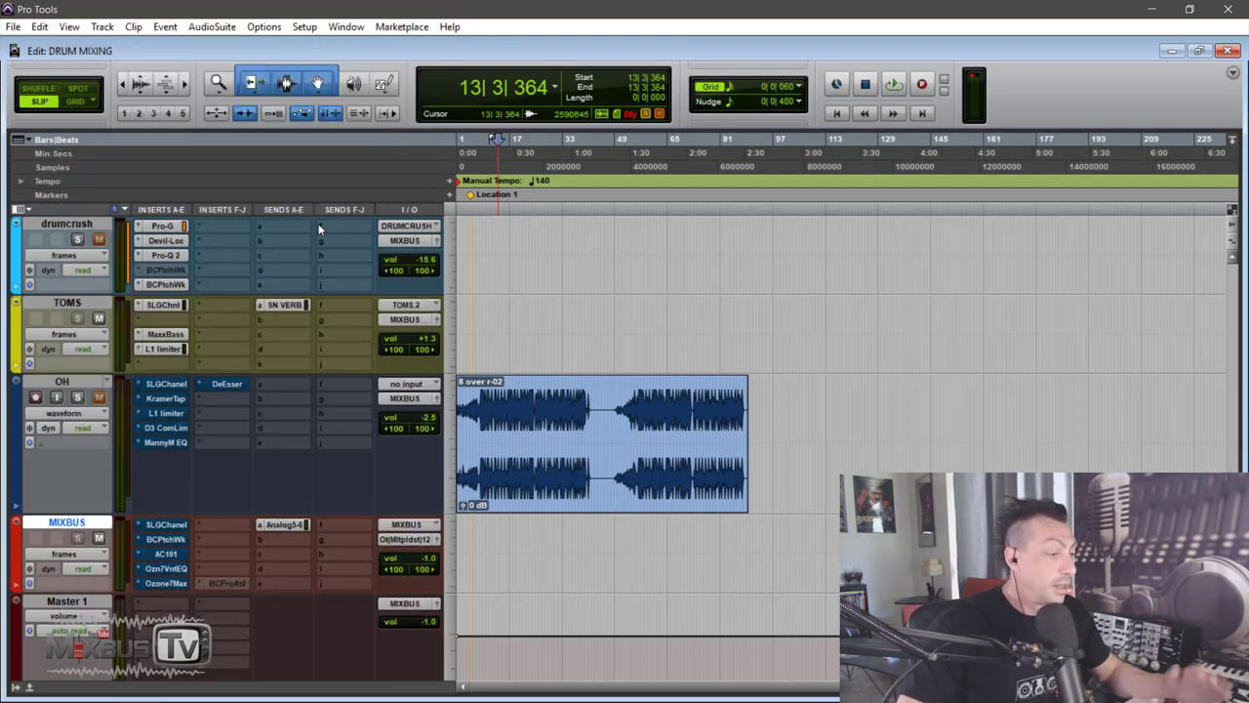
{"action": "left_click", "coordinate": [166, 553]}
{"action": "left_click_drag", "start_coordinate": [307, 25], "coordinate": [382, 95]}
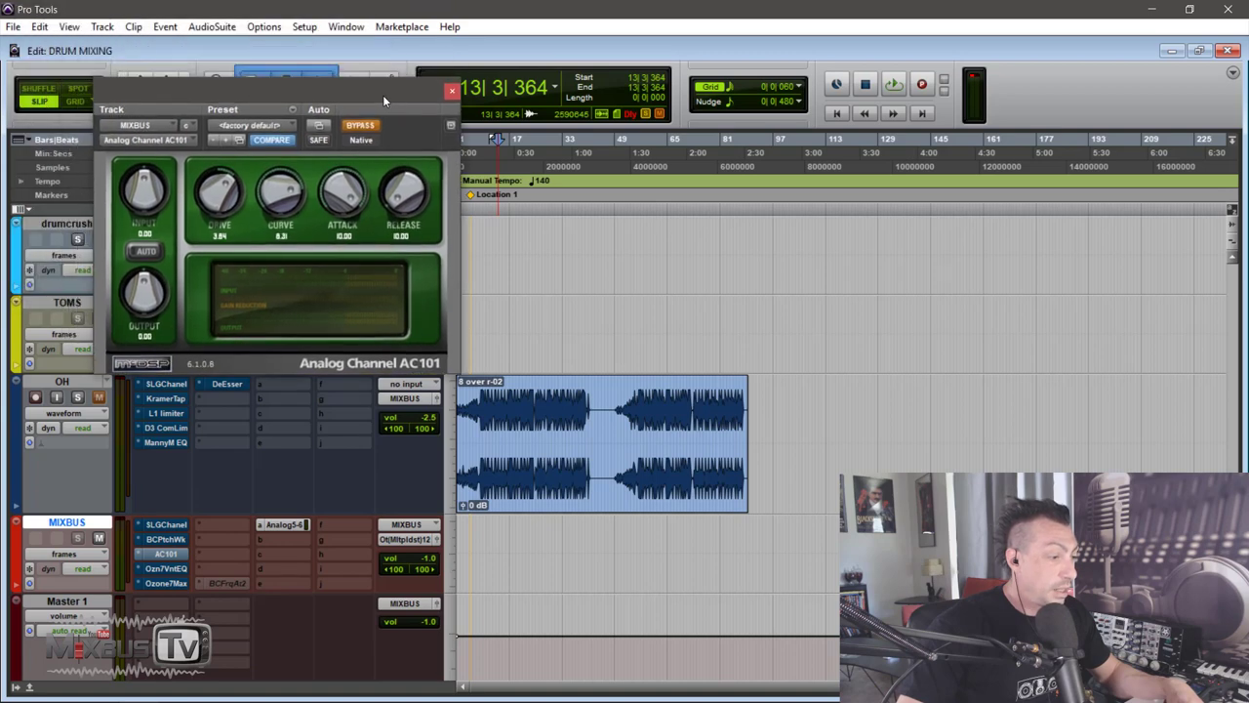
{"action": "left_click", "coordinate": [452, 92]}
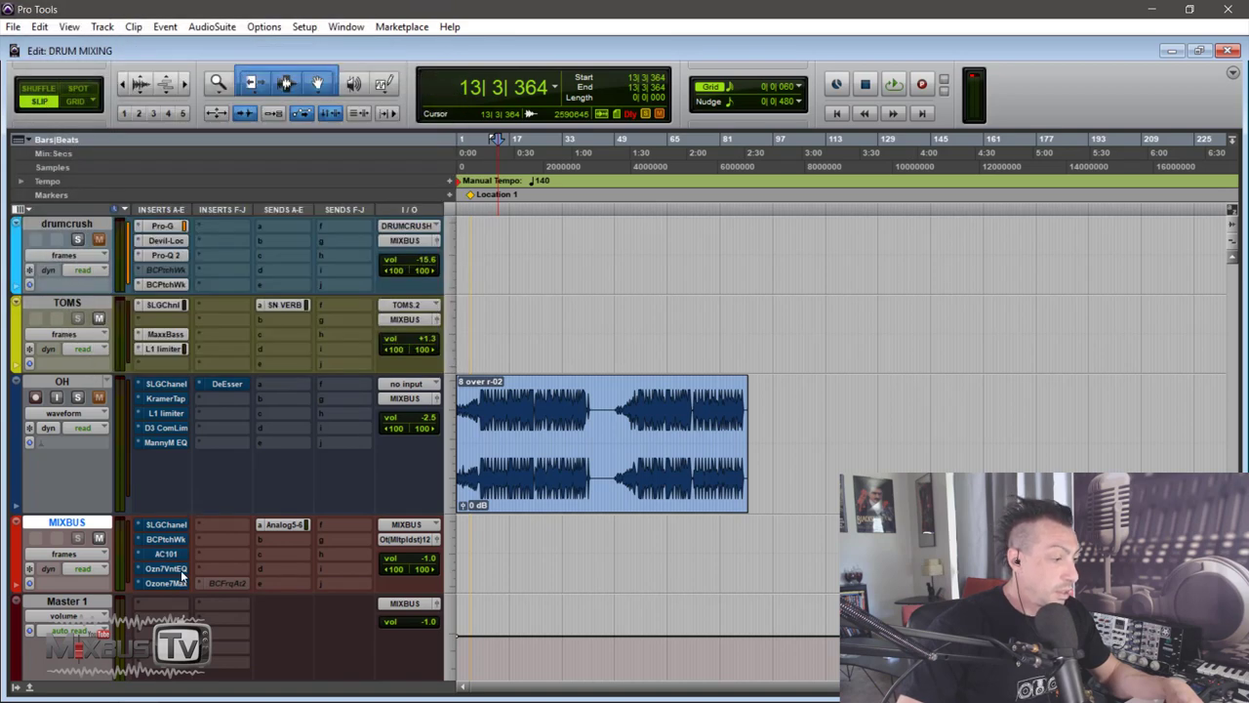
Inspect the Ozone 7 Vintage EQ and Maximizer on MIXBUS, close them, and take the MIXBUS inserts out of bypass
{"action": "left_click", "coordinate": [168, 570]}
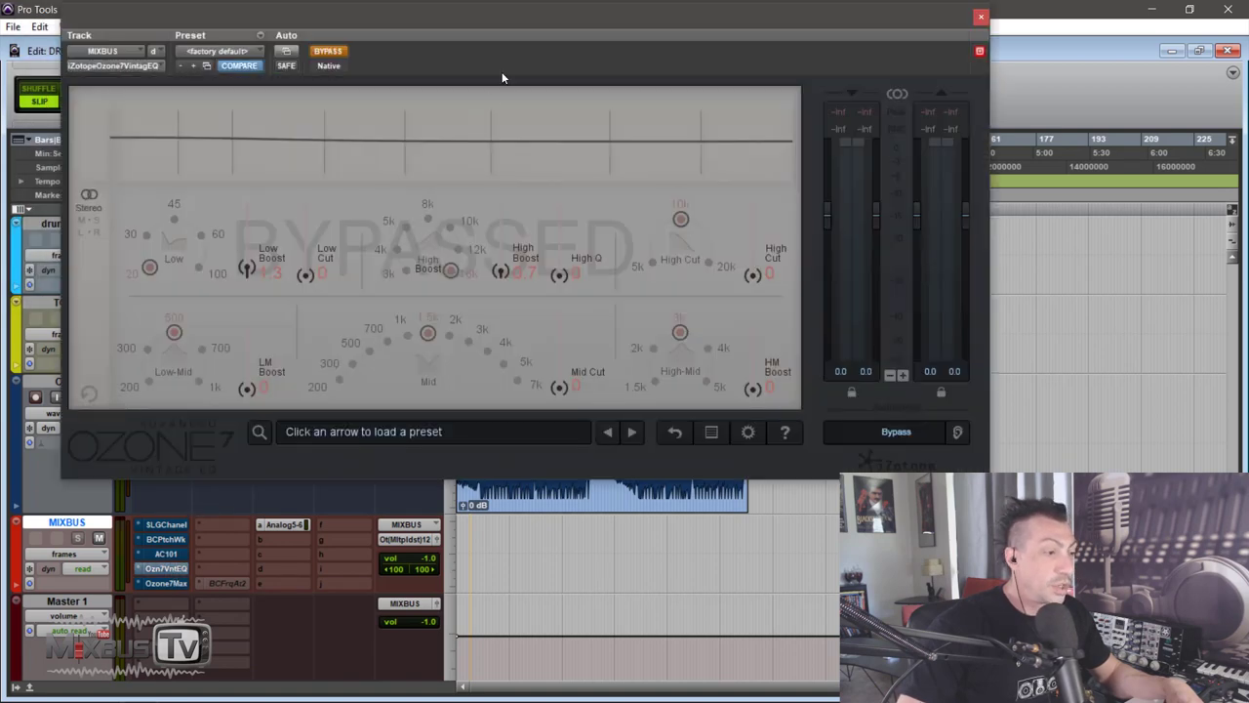
{"action": "left_click_drag", "start_coordinate": [496, 24], "coordinate": [545, 46]}
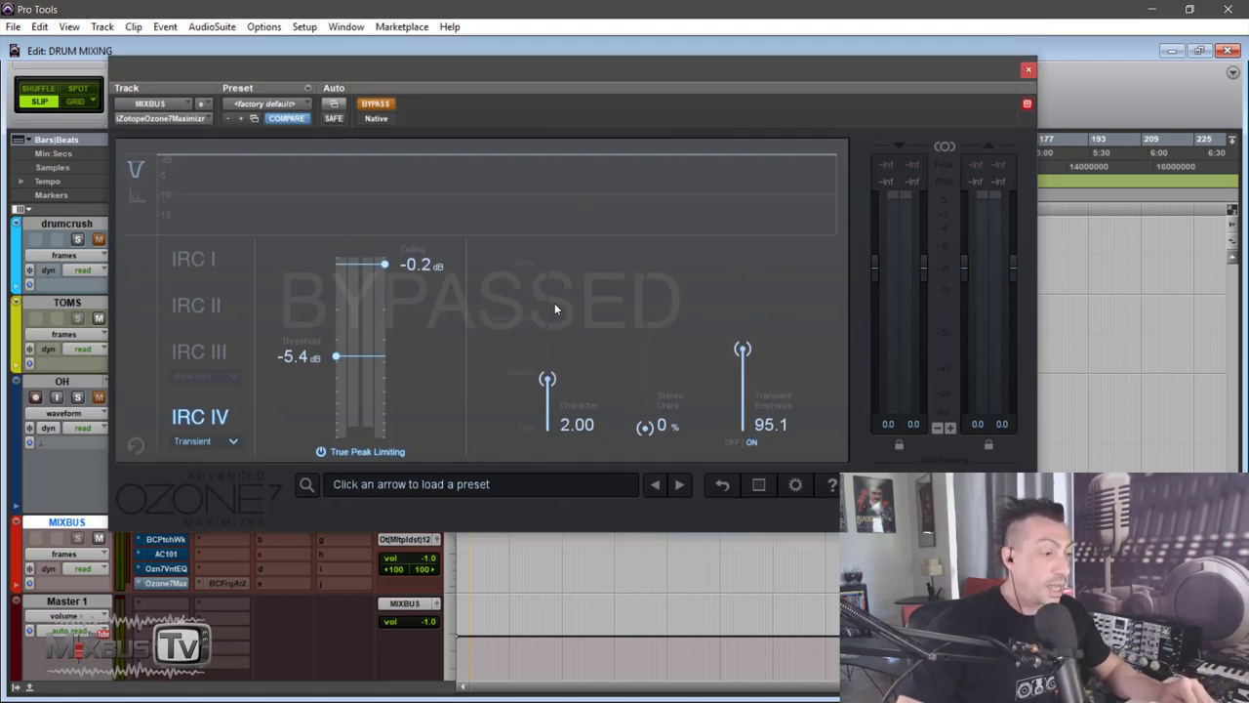
{"action": "left_click", "coordinate": [1026, 72]}
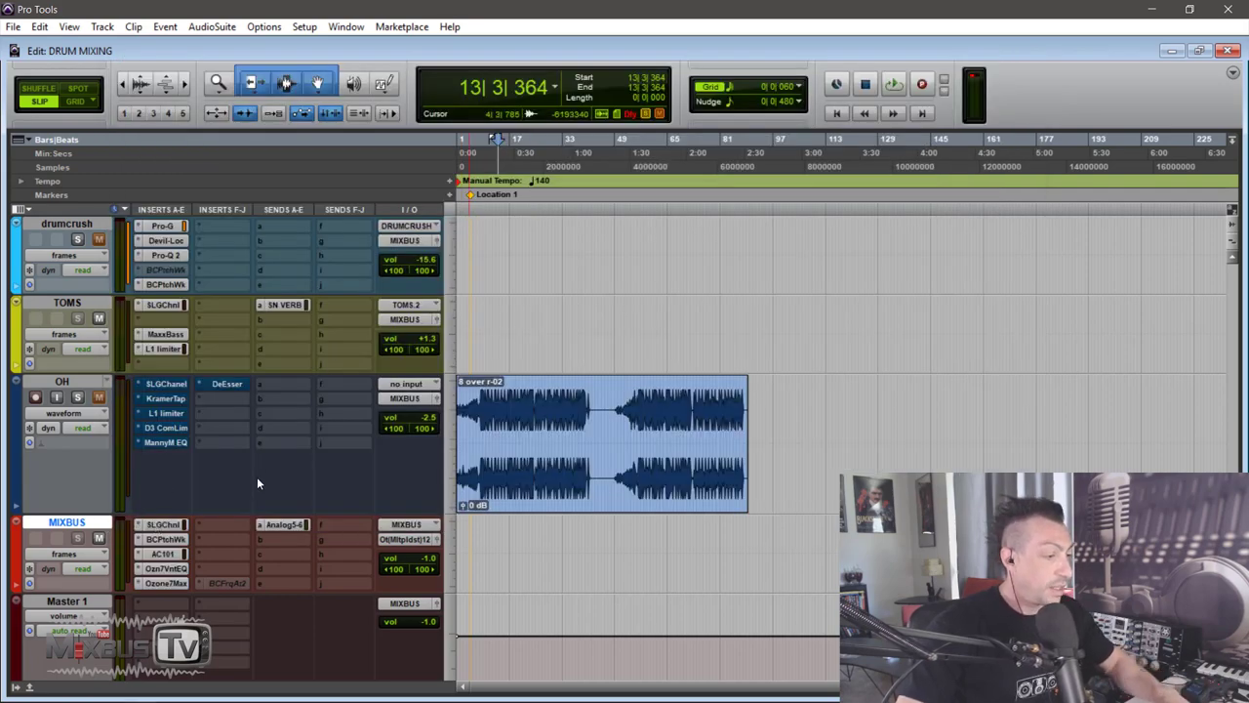
Solo KIK SD and audition the kick on loop from 8|4|942 to 24|1|822, starting with its inserts bypassed
{"action": "scroll", "coordinate": [257, 472], "scroll_direction": "up", "scroll_amount": 10}
{"action": "key", "text": "KP_Decimal"}
{"action": "key", "text": "KP_1"}
{"action": "key", "text": "KP_Decimal"}
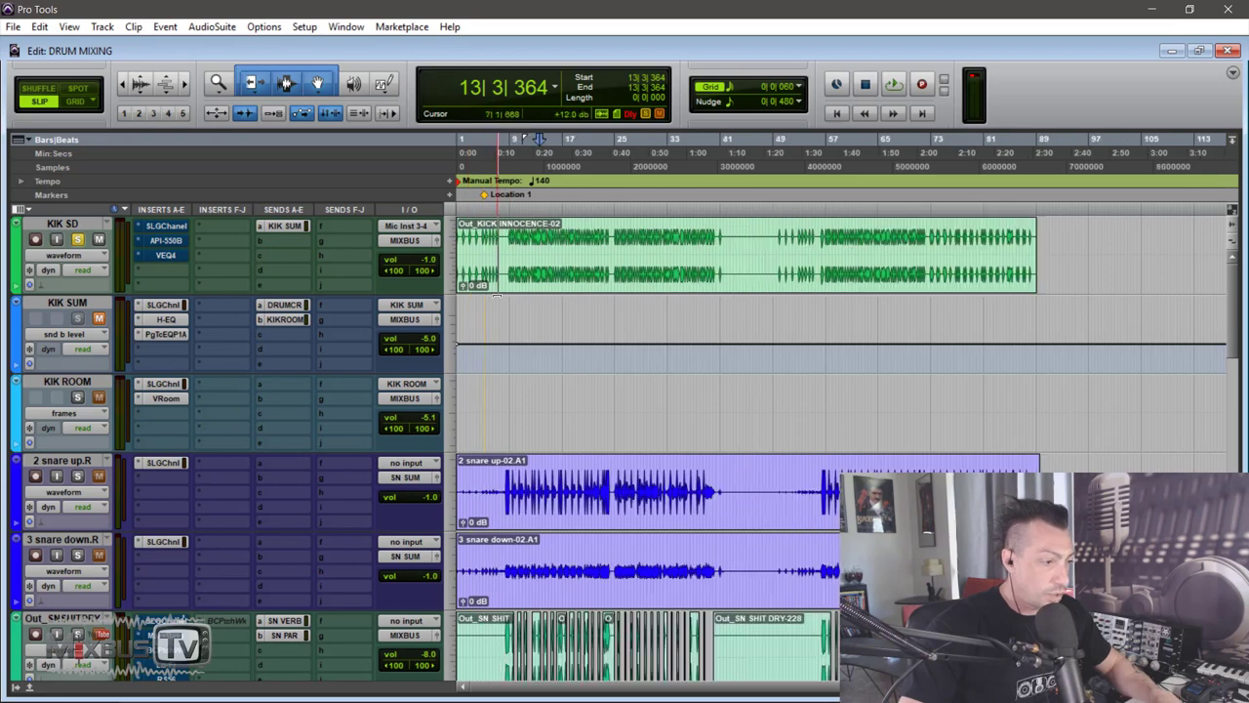
{"action": "key", "text": "space"}
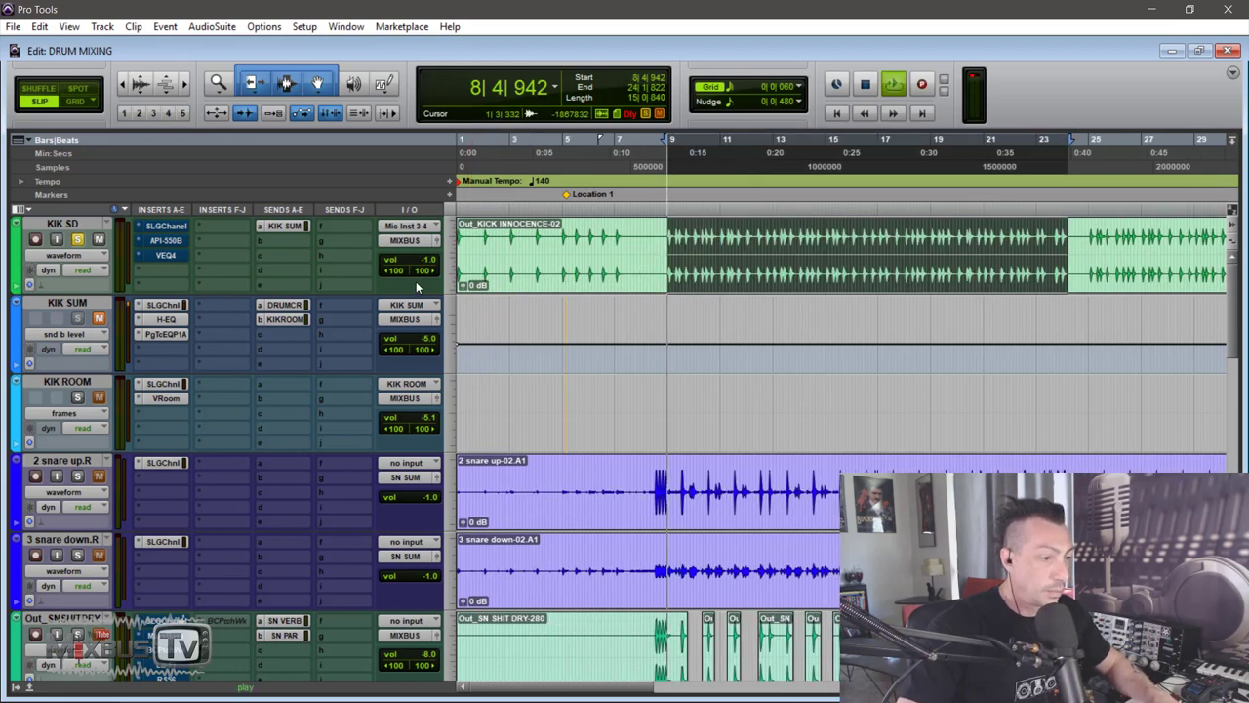
{"action": "key", "text": "ctrl+]"}
{"action": "key", "text": "ctrl+]"}
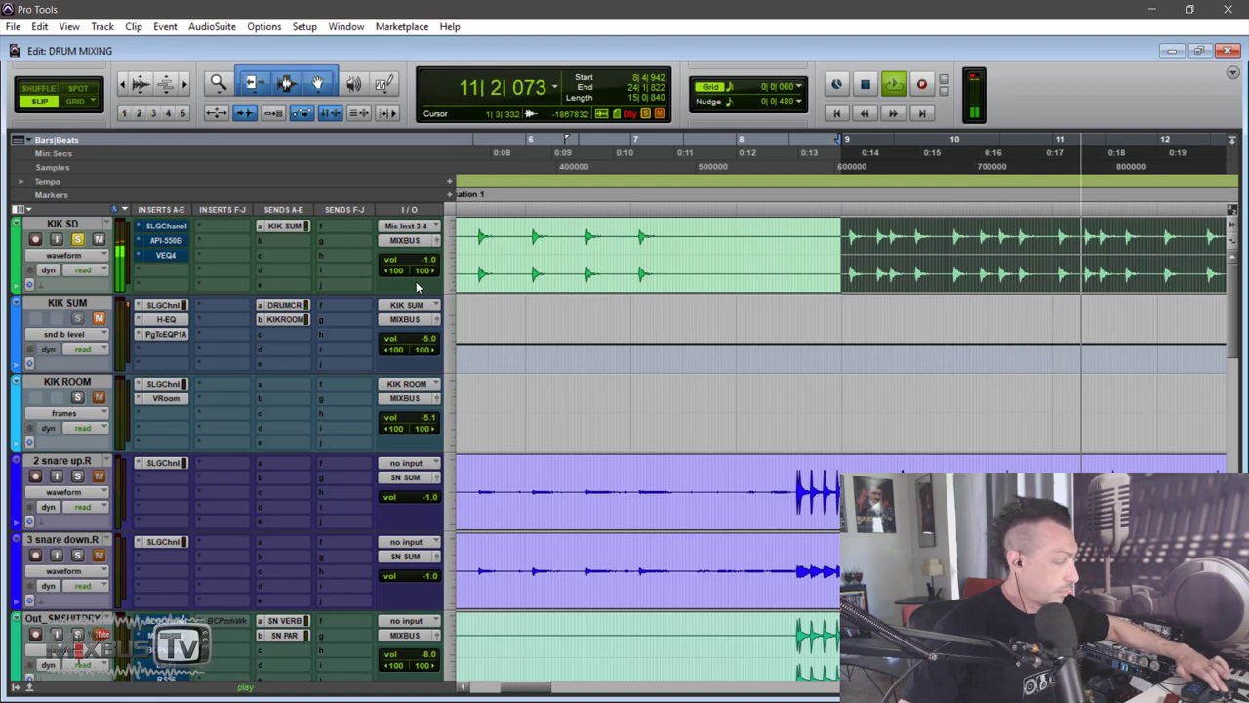
{"action": "key", "text": "ctrl+["}
{"action": "key", "text": "ctrl+["}
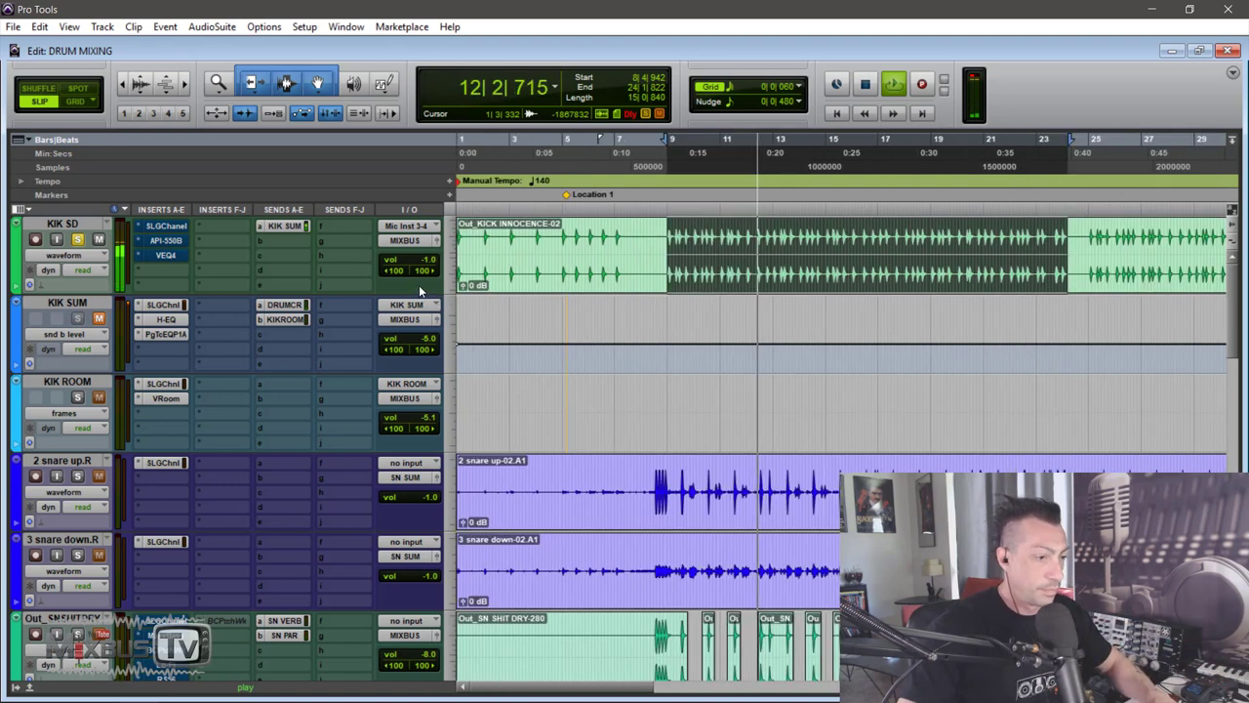
{"action": "key", "text": "space"}
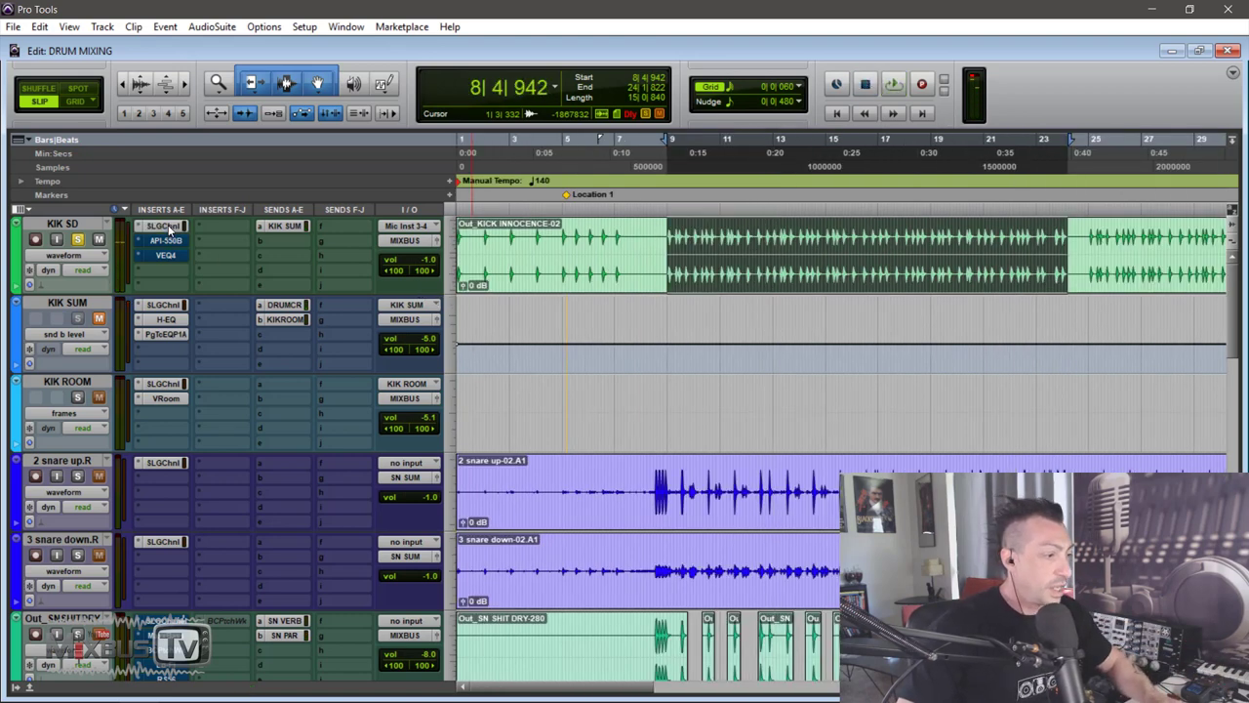
Review the SSLGChannel settings on KIK SD, and play the kick comparing the plug-in bypassed and active, leaving it on
{"action": "left_click", "coordinate": [166, 225]}
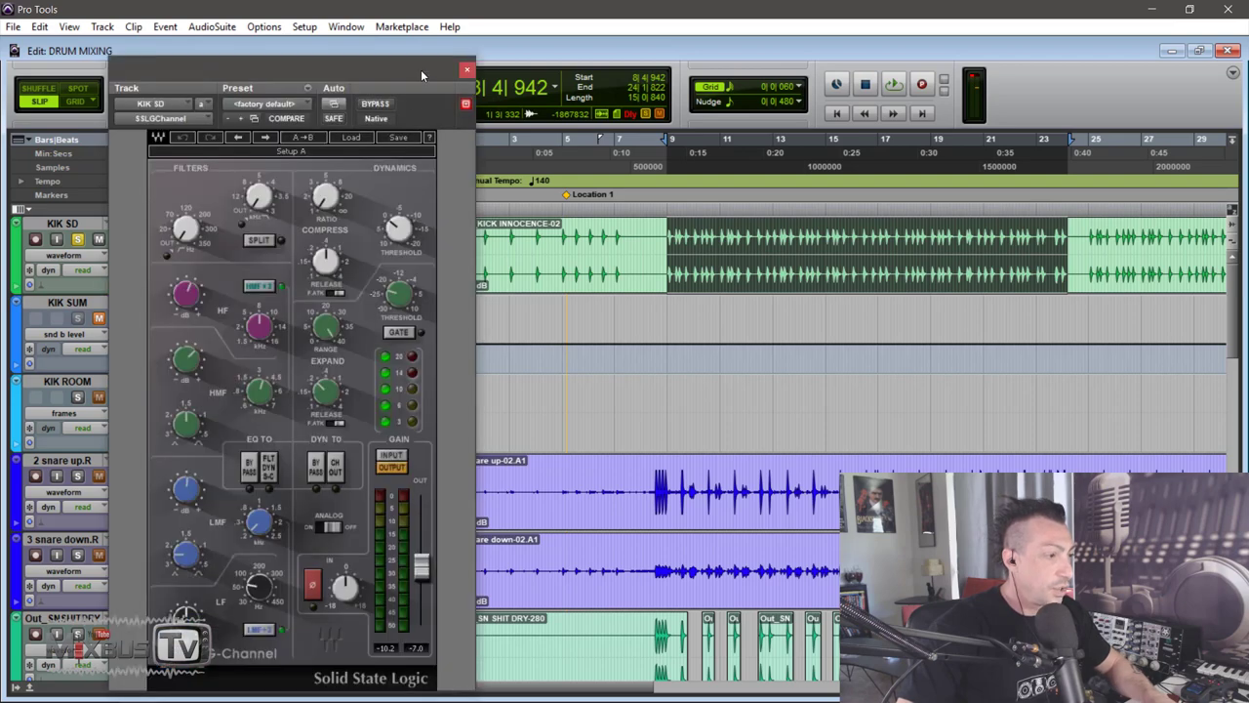
{"action": "left_click_drag", "start_coordinate": [420, 70], "coordinate": [435, 9]}
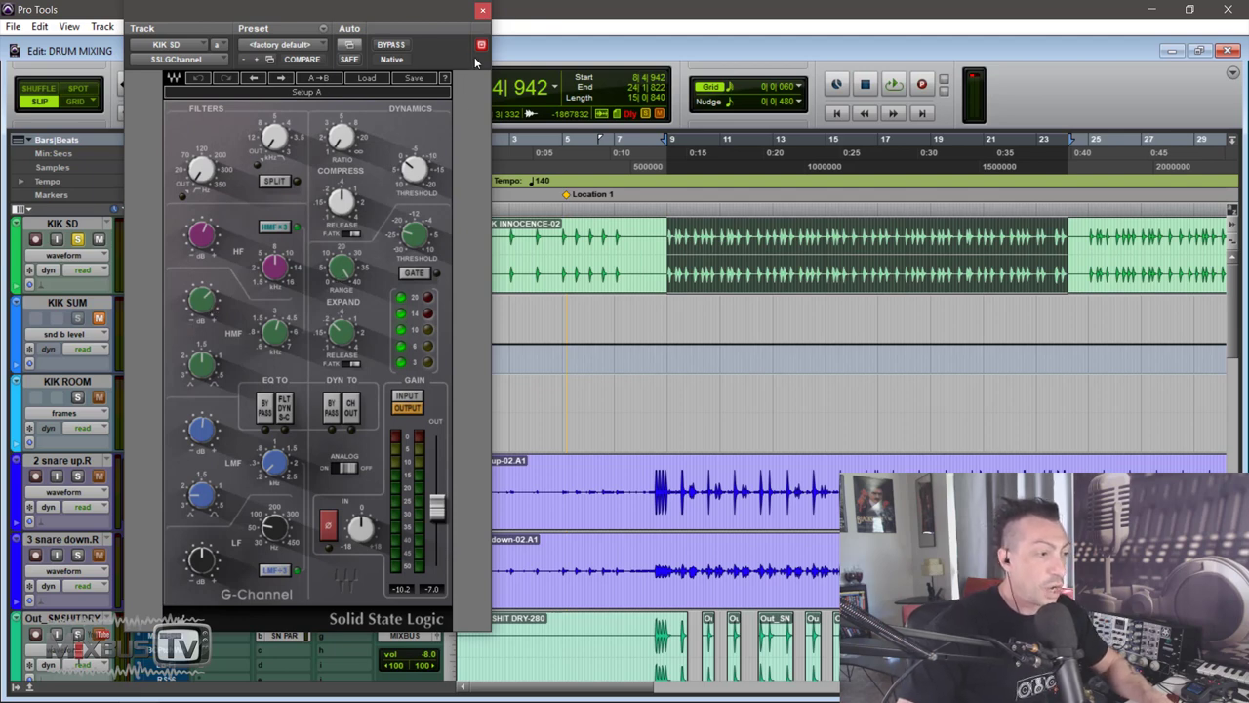
{"action": "left_click", "coordinate": [481, 12]}
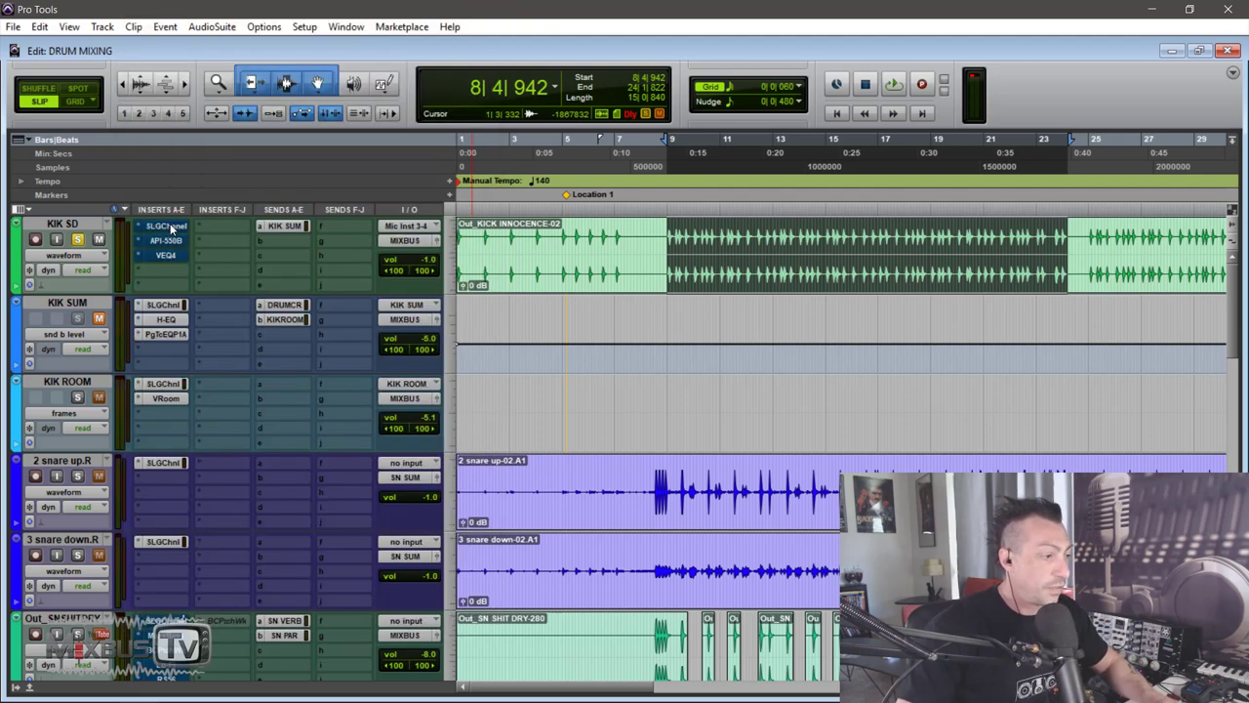
{"action": "key", "text": "space"}
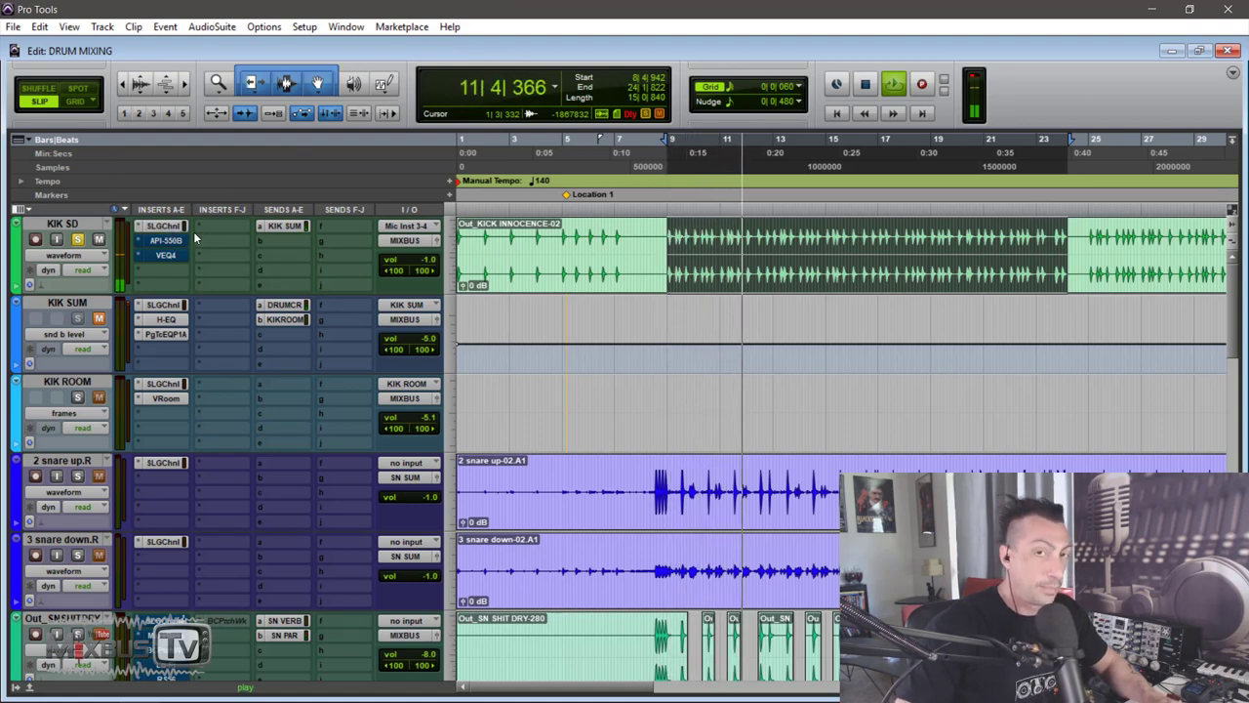
{"action": "key", "text": "space"}
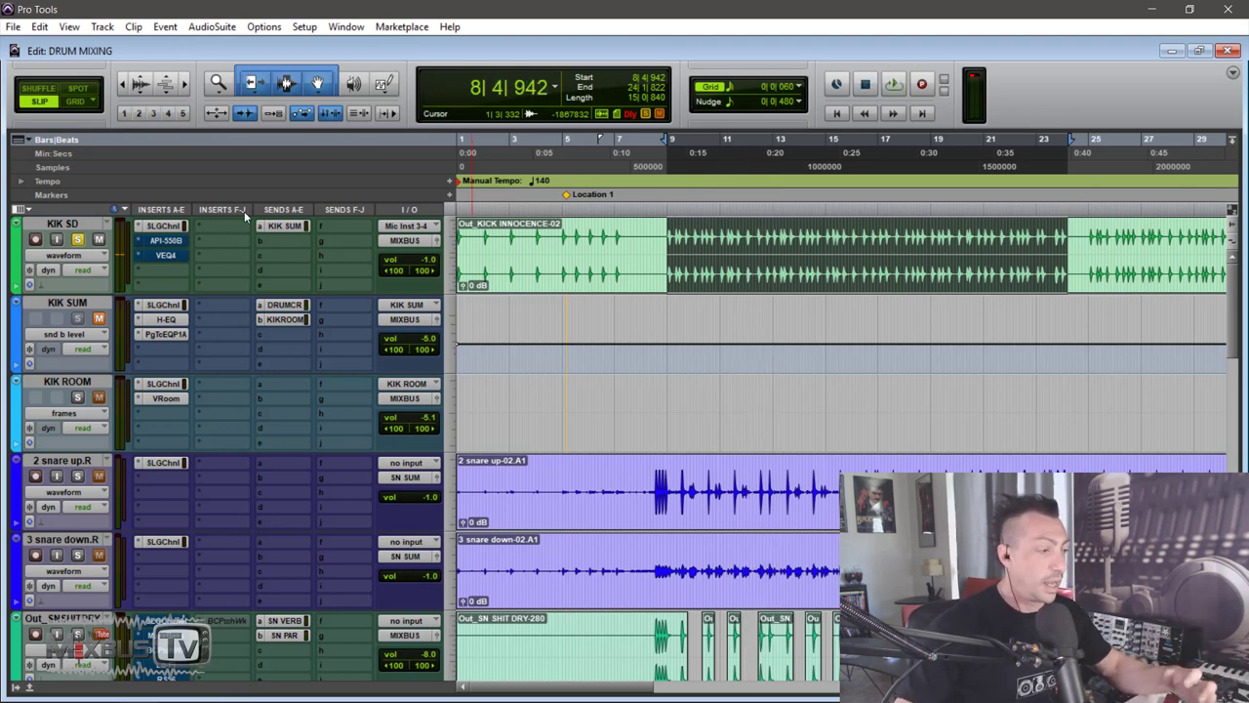
Open the API-550B and VEQ4 plug-ins on KIK SD, arrange their windows, and bring the API-550B to the front
{"action": "left_click", "coordinate": [177, 243]}
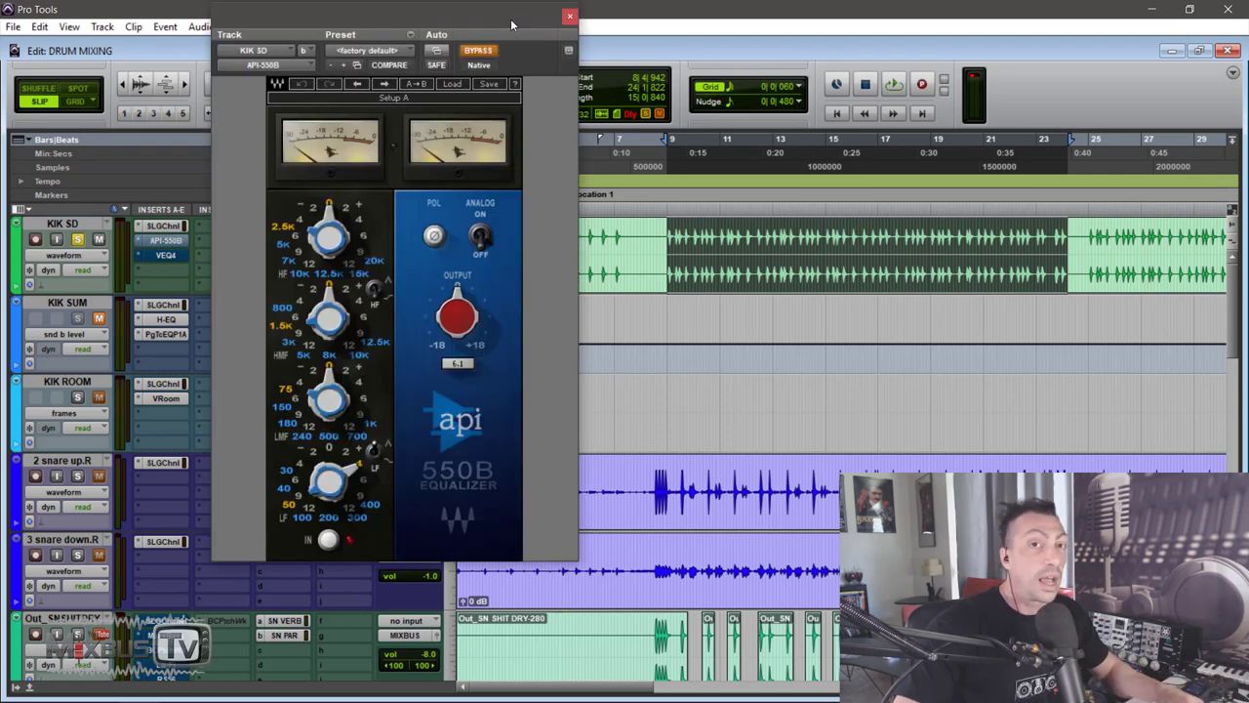
{"action": "left_click", "coordinate": [158, 254]}
{"action": "left_click_drag", "start_coordinate": [299, 24], "coordinate": [720, 313]}
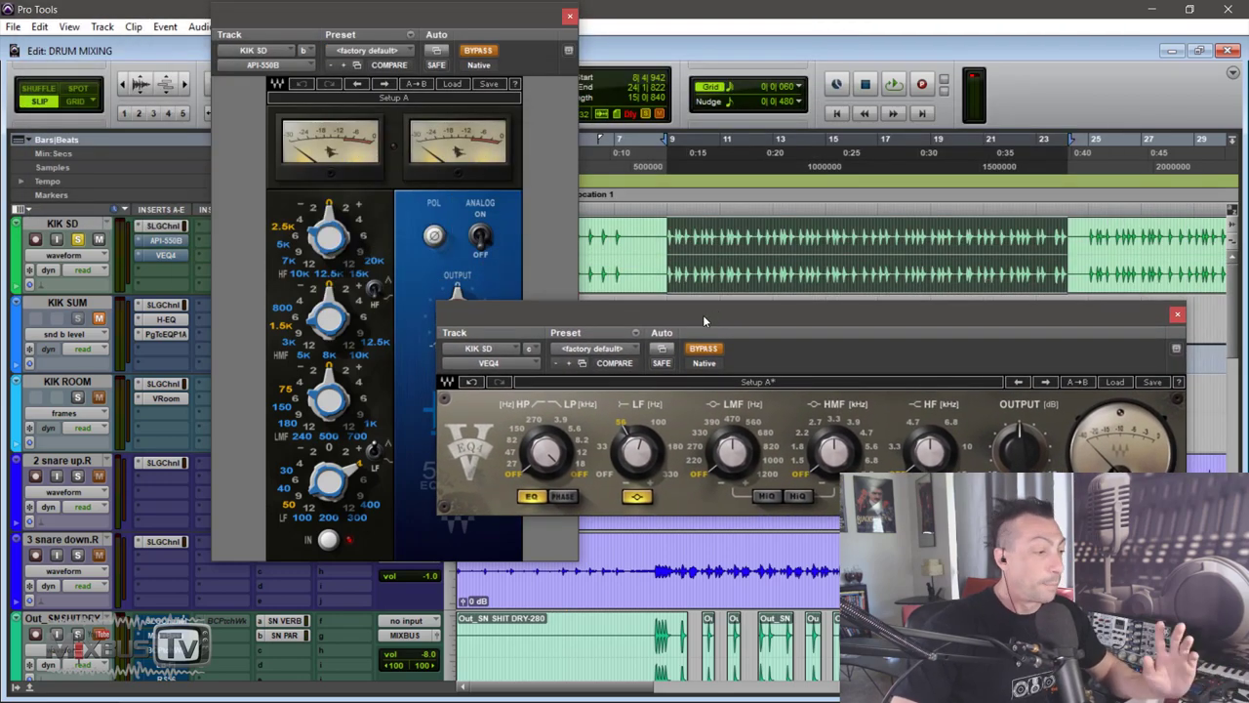
{"action": "key", "text": "space"}
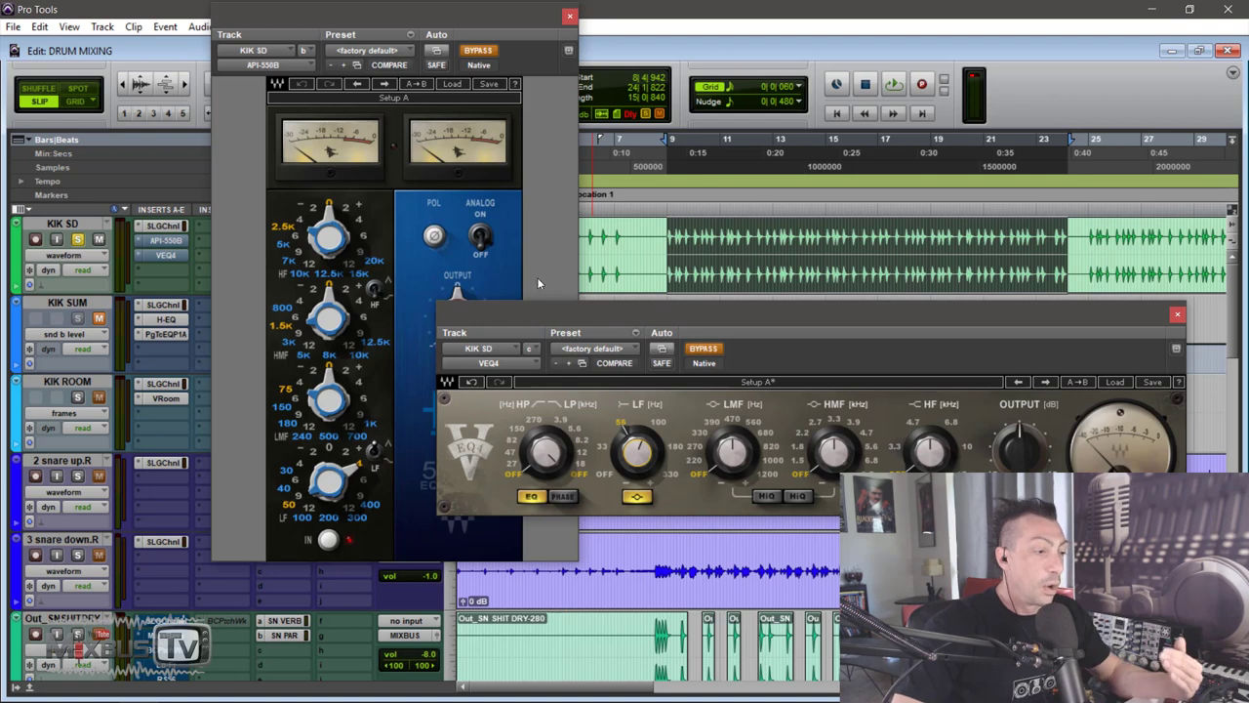
{"action": "left_click_drag", "start_coordinate": [557, 318], "coordinate": [600, 334]}
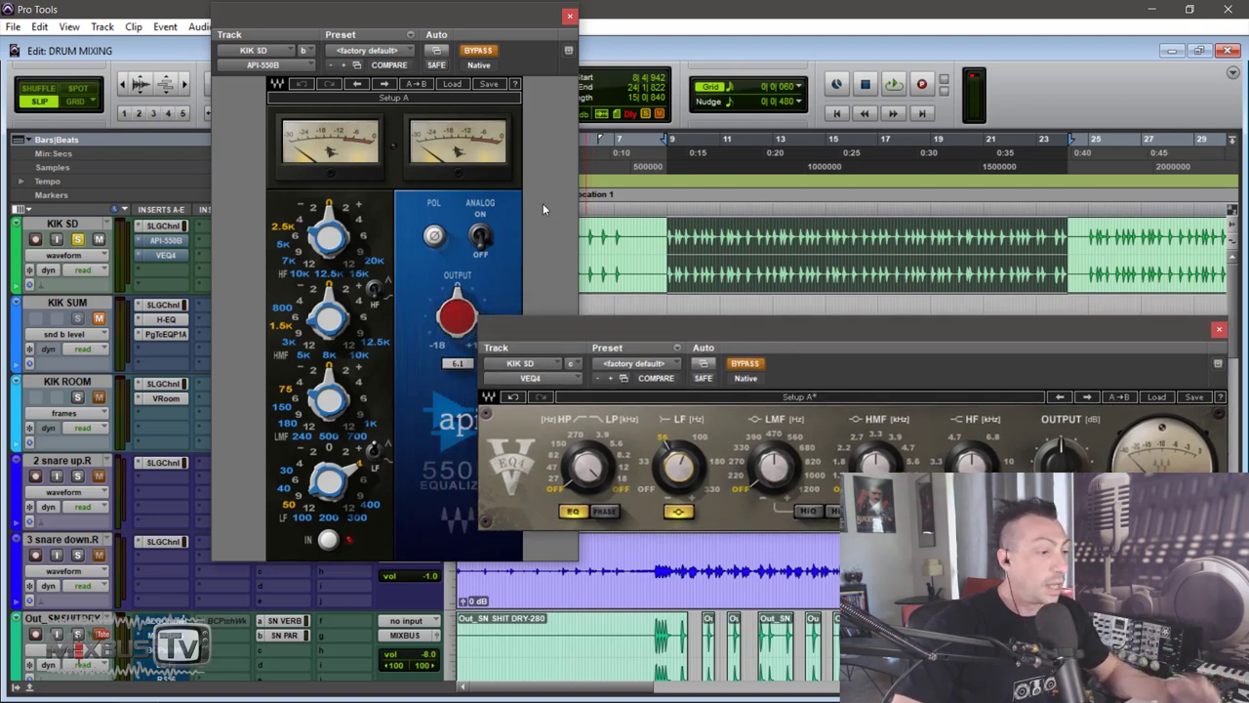
{"action": "left_click", "coordinate": [545, 237]}
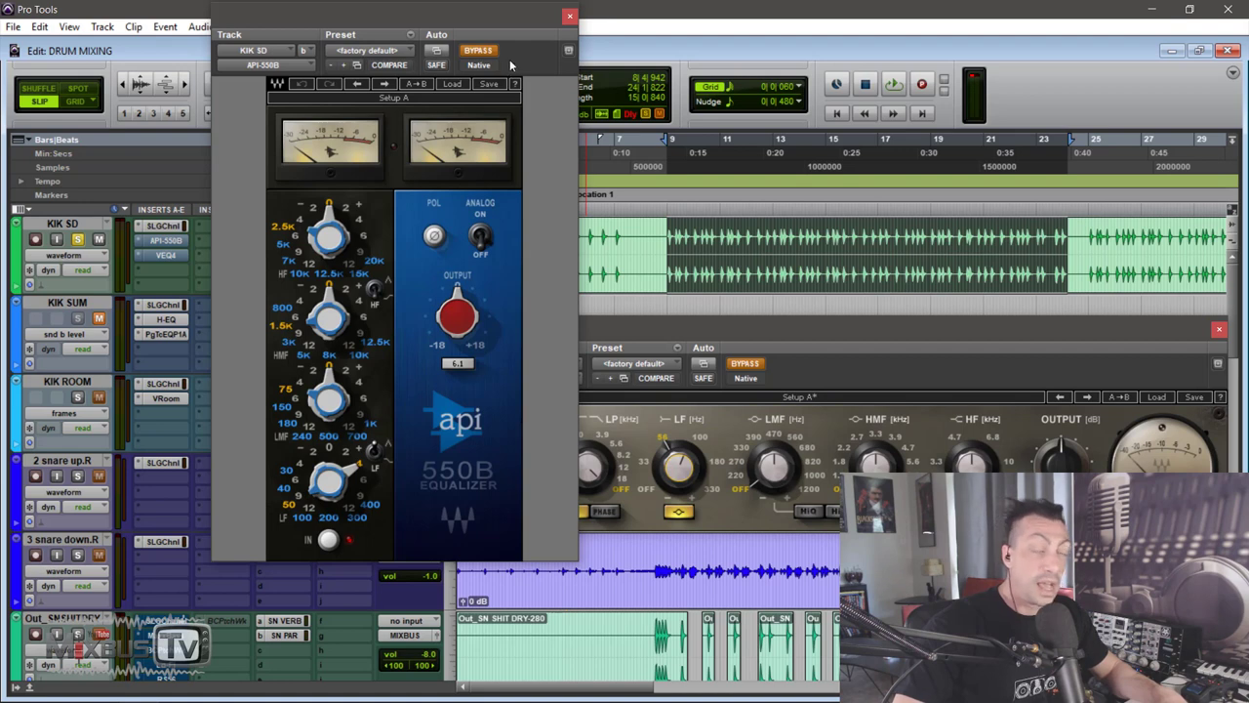
Play the kick loop comparing the API-550B active and bypassed, leave it bypassed, and bring the VEQ4 forward
{"action": "left_click", "coordinate": [478, 51]}
{"action": "key", "text": "space"}
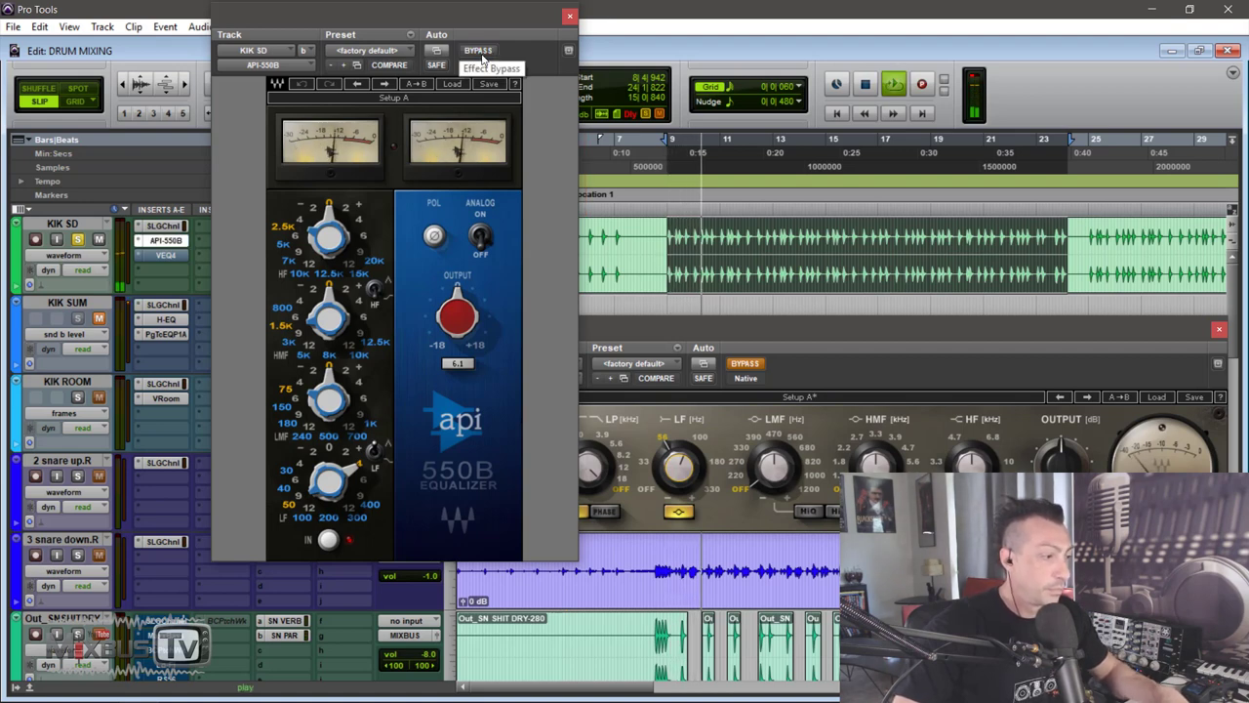
{"action": "left_click", "coordinate": [591, 323]}
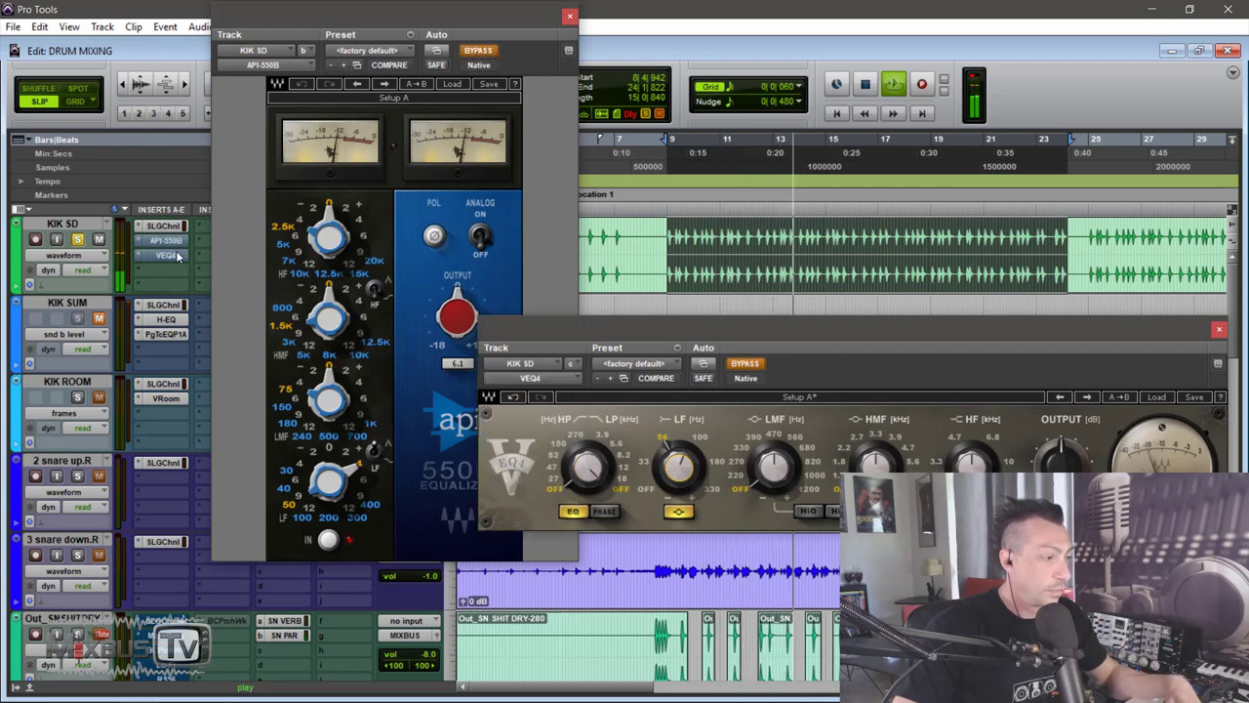
Play the kick alternating between the API-550B and the VEQ4, and leave the VEQ4 active with the API-550B bypassed
{"action": "left_click", "coordinate": [165, 240], "text": "ctrl"}
{"action": "left_click", "coordinate": [165, 255], "text": "ctrl"}
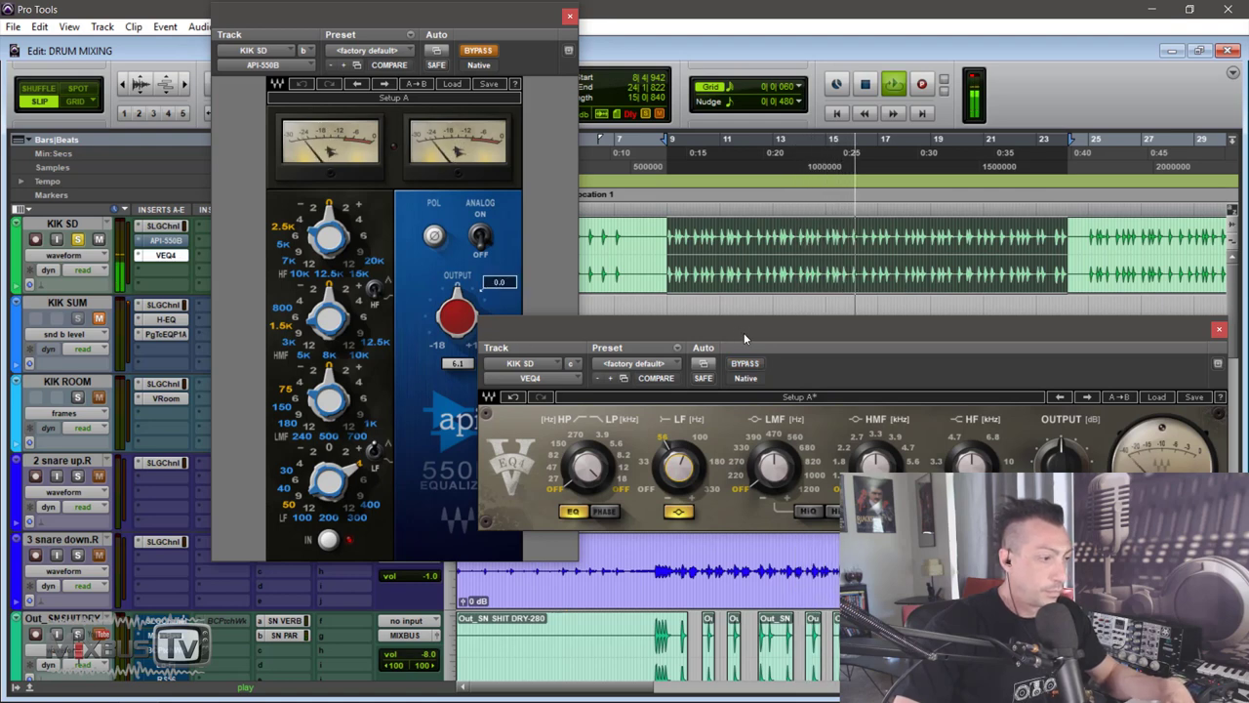
{"action": "left_click", "coordinate": [181, 255], "text": "ctrl"}
{"action": "left_click", "coordinate": [181, 240], "text": "ctrl"}
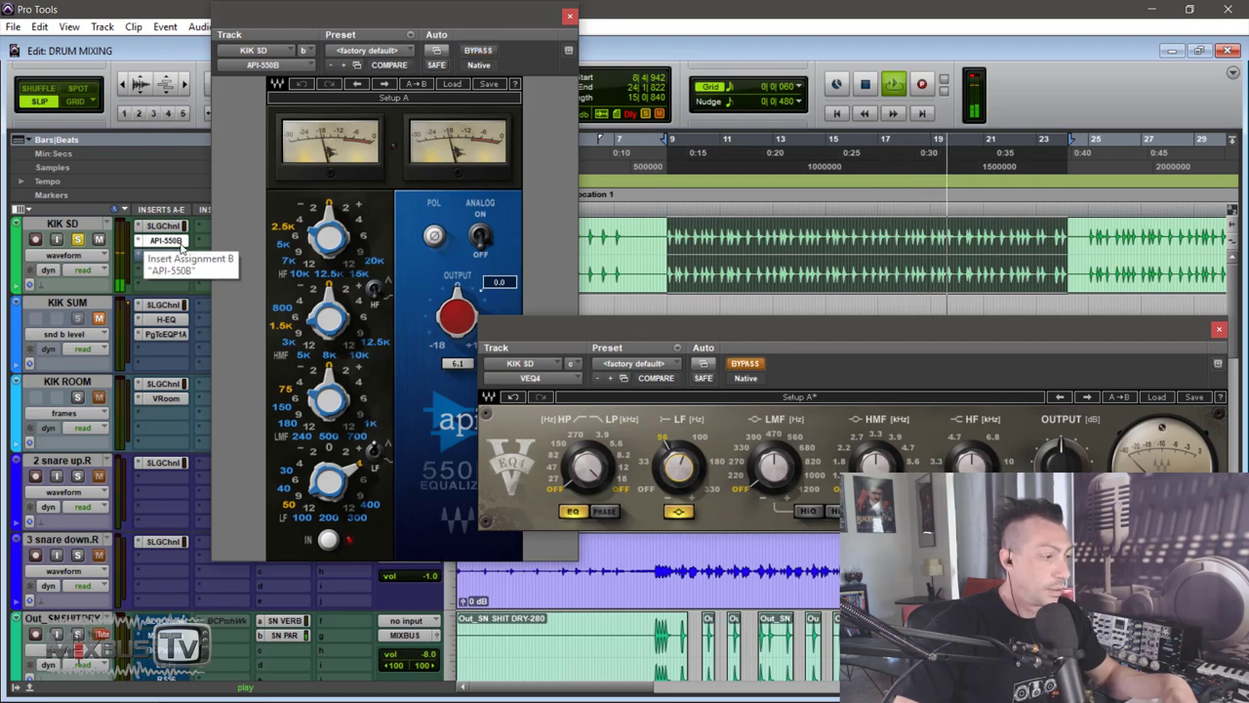
{"action": "left_click", "coordinate": [180, 240], "text": "ctrl"}
{"action": "left_click", "coordinate": [178, 255], "text": "ctrl"}
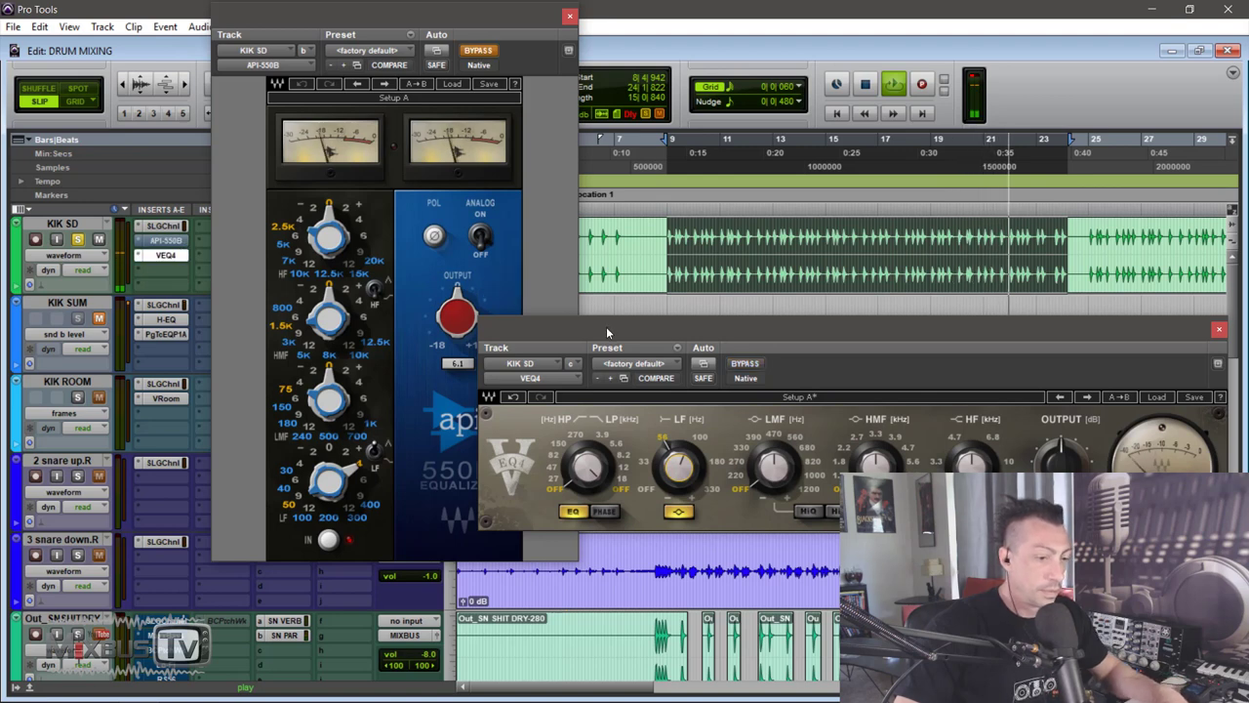
Review the VEQ4's low-frequency setting beside the API-550B on KIK SD, and close both plug-in windows
{"action": "left_click_drag", "start_coordinate": [606, 332], "coordinate": [581, 344]}
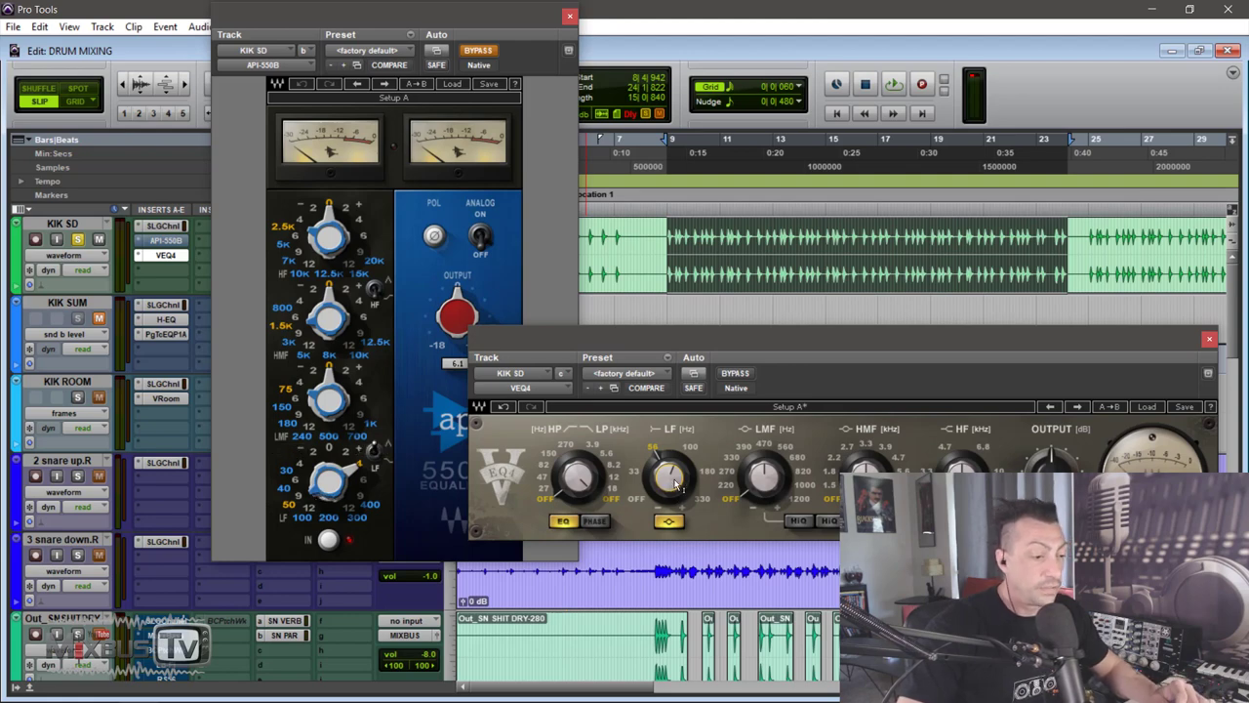
{"action": "left_click_drag", "start_coordinate": [683, 482], "coordinate": [683, 478]}
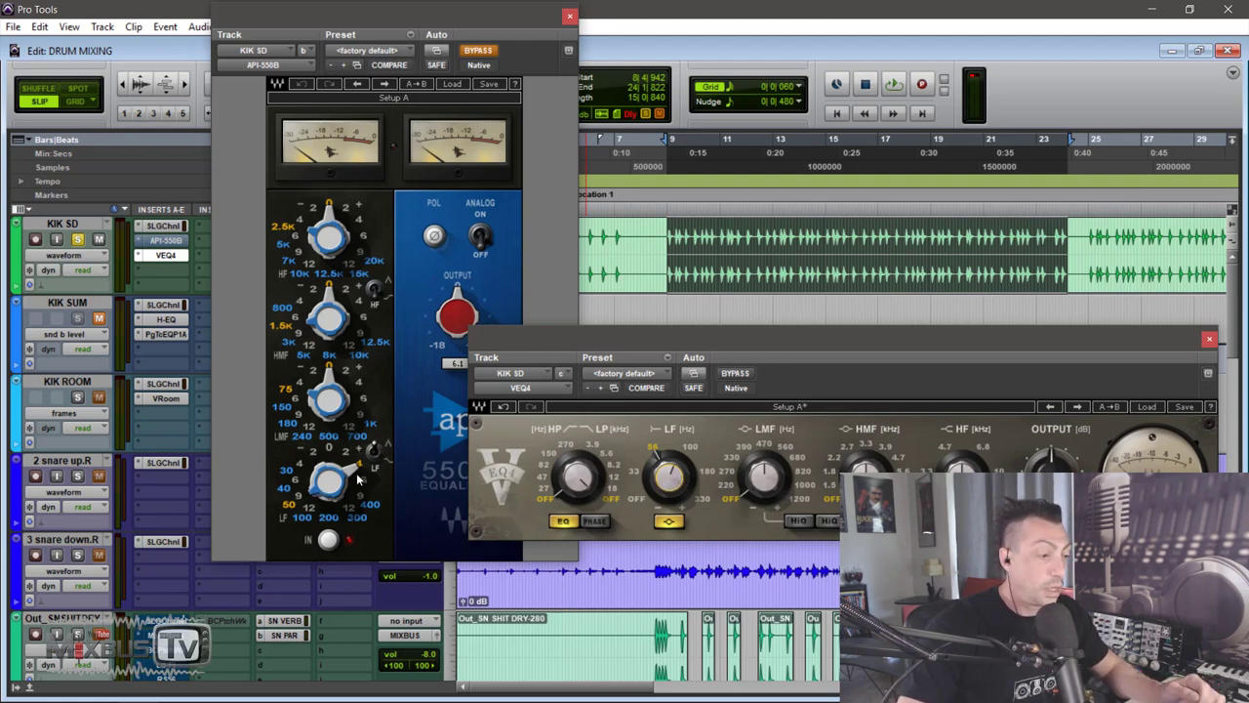
{"action": "left_click_drag", "start_coordinate": [769, 347], "coordinate": [653, 287]}
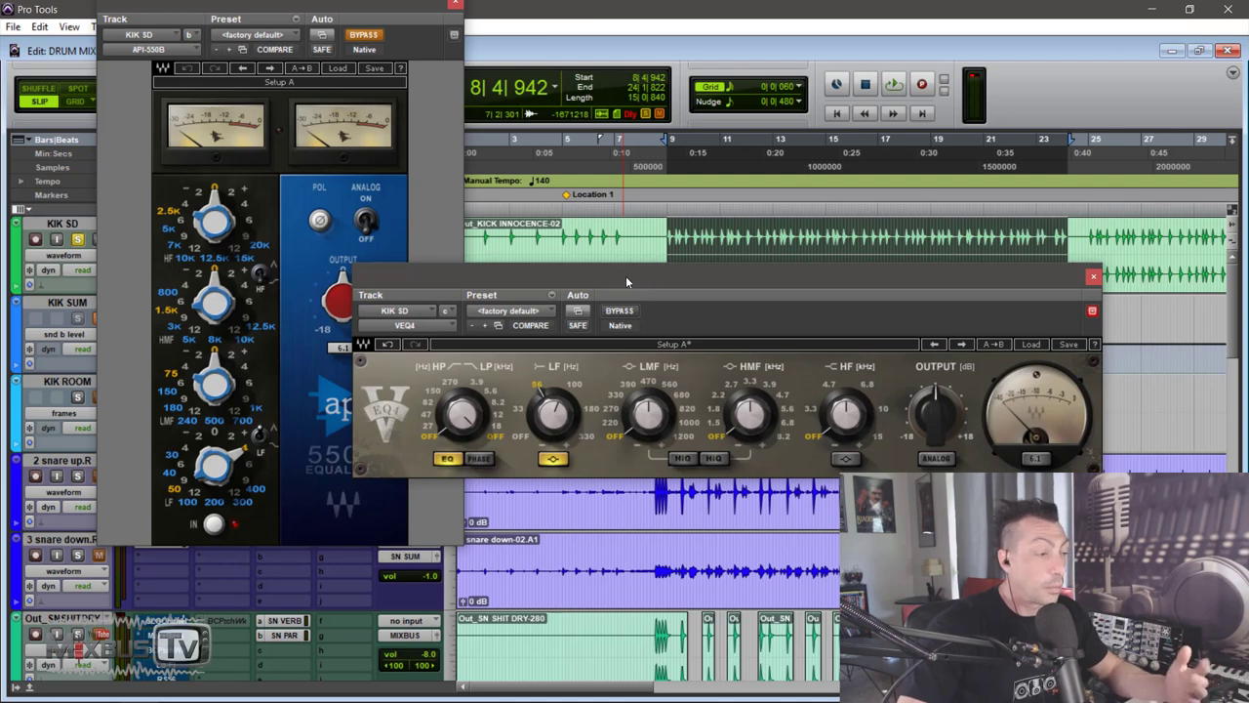
{"action": "left_click", "coordinate": [456, 5]}
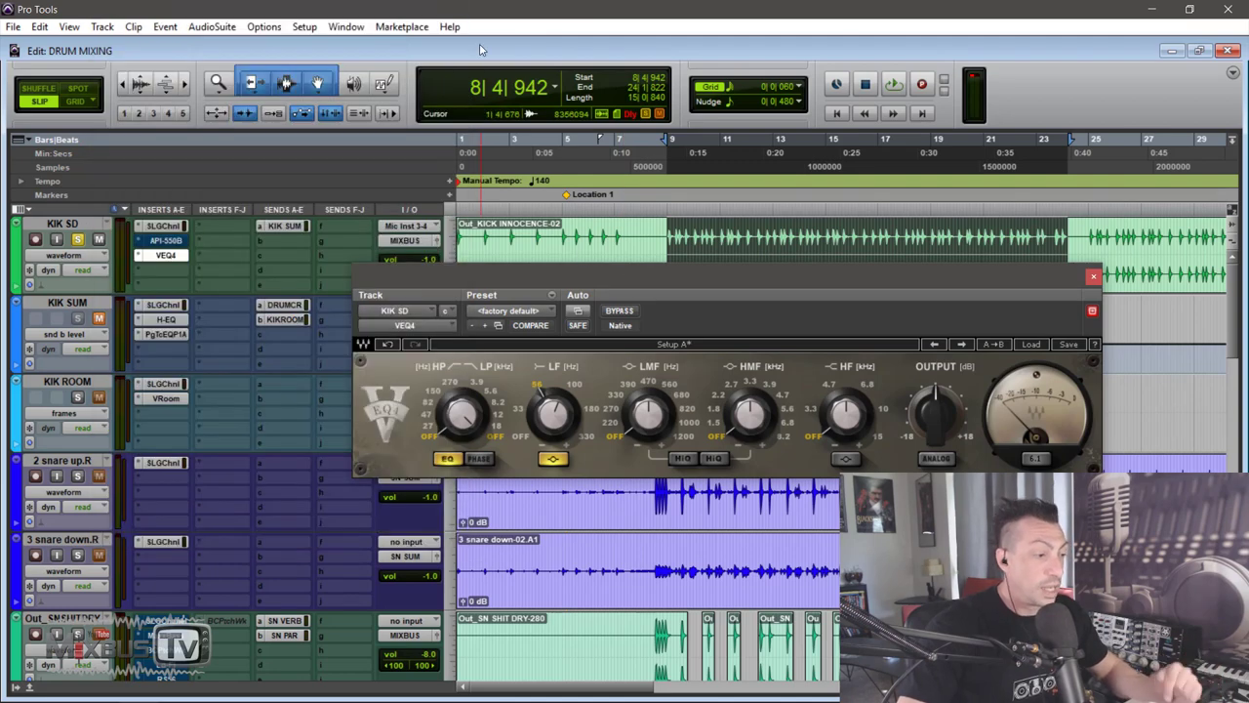
{"action": "left_click", "coordinate": [1093, 276]}
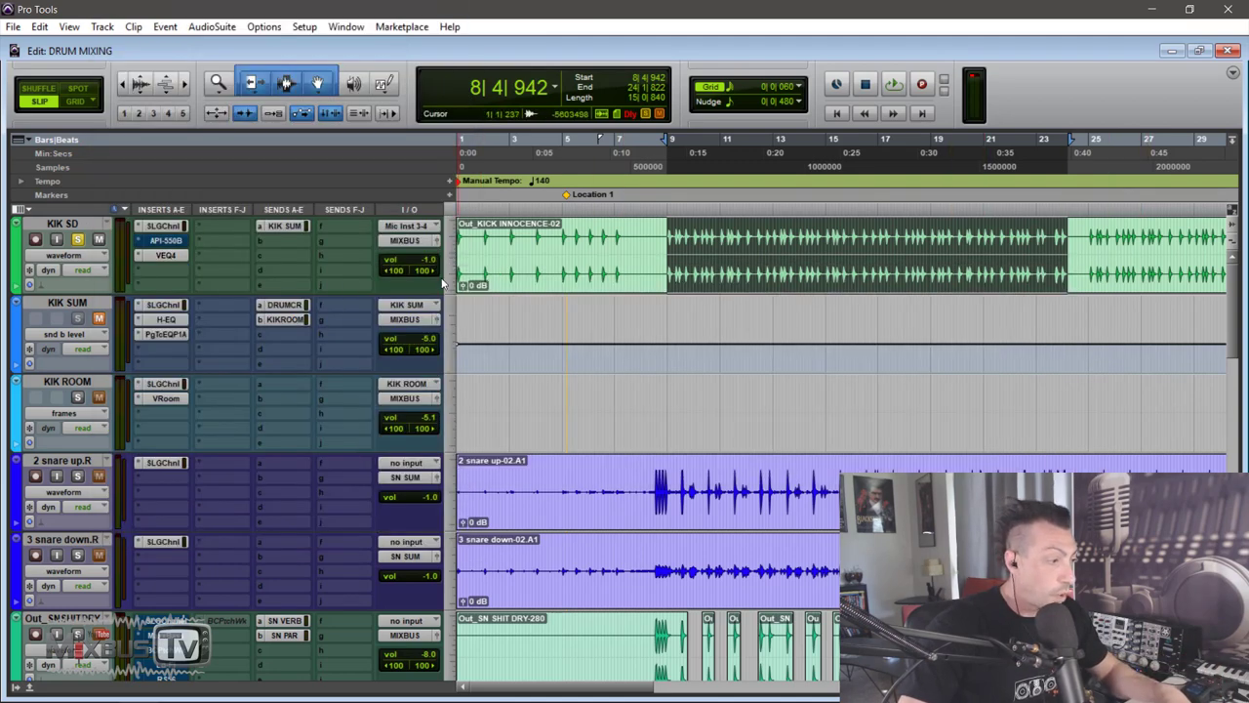
Solo the 2 snare up.R and 3 snare down.R tracks
{"action": "key", "text": "ctrl+bracketleft"}
{"action": "key", "text": "ctrl+bracketright"}
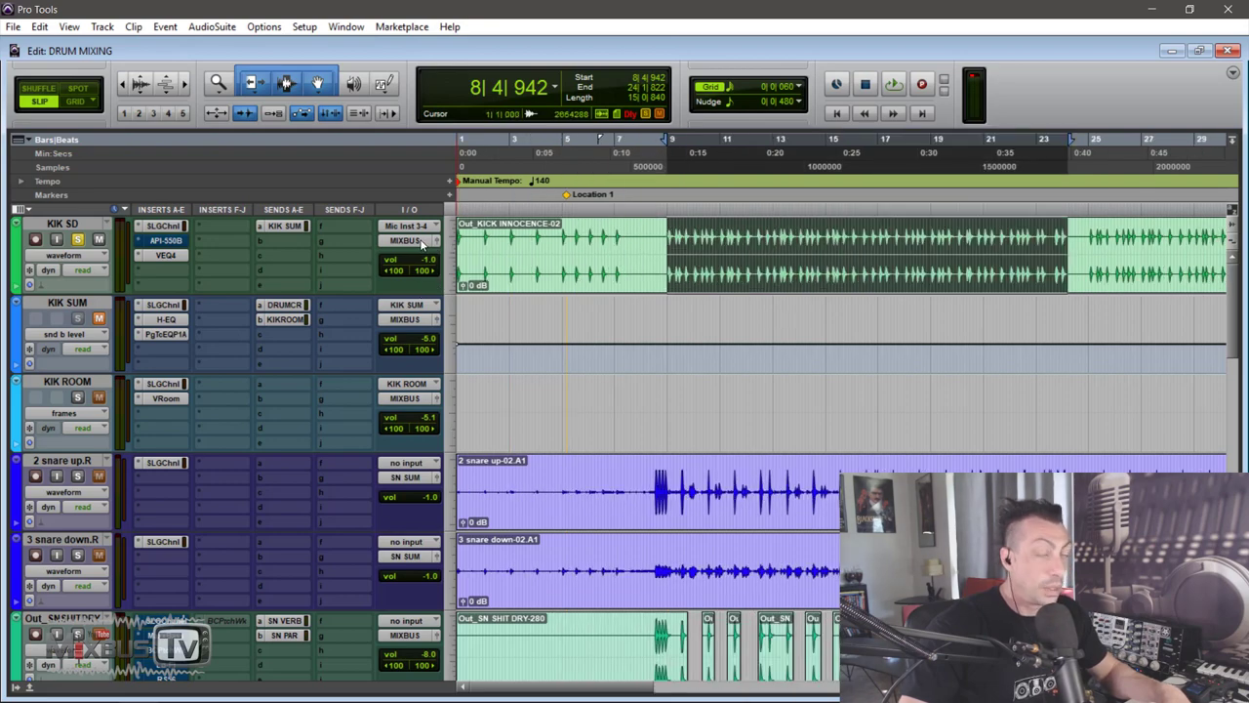
{"action": "key", "text": "semicolon"}
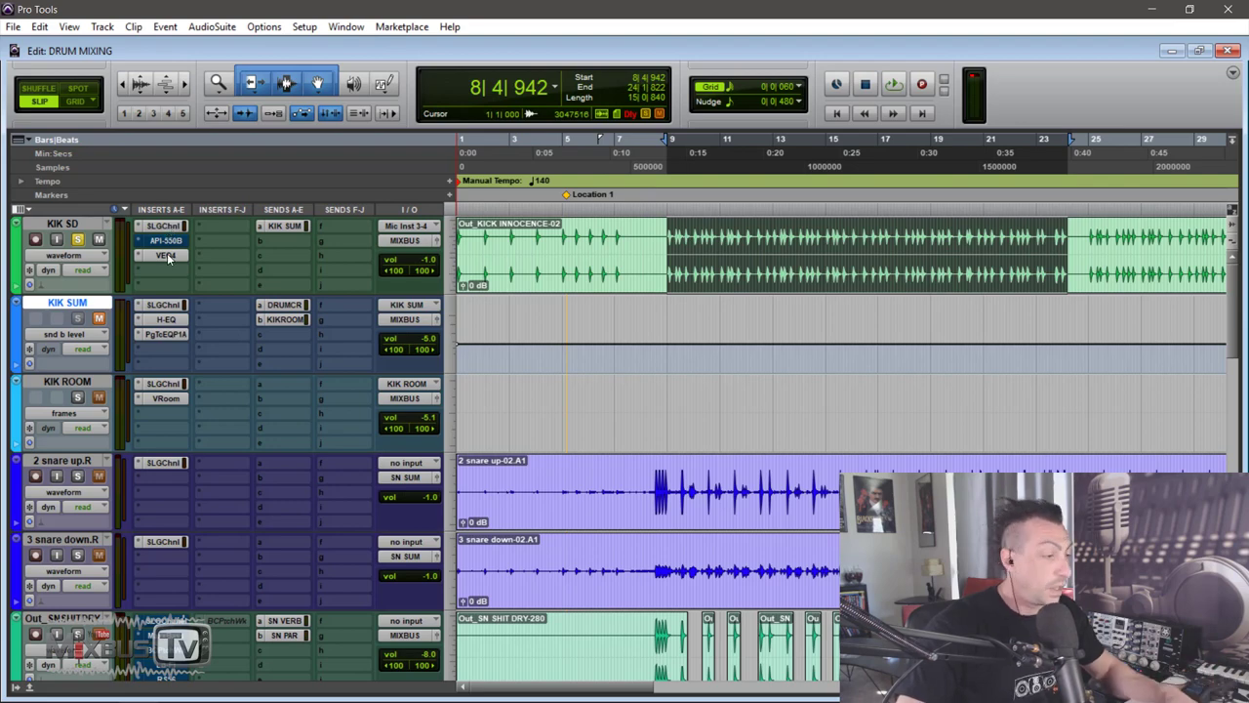
{"action": "scroll", "coordinate": [175, 258], "scroll_direction": "down", "scroll_amount": 2}
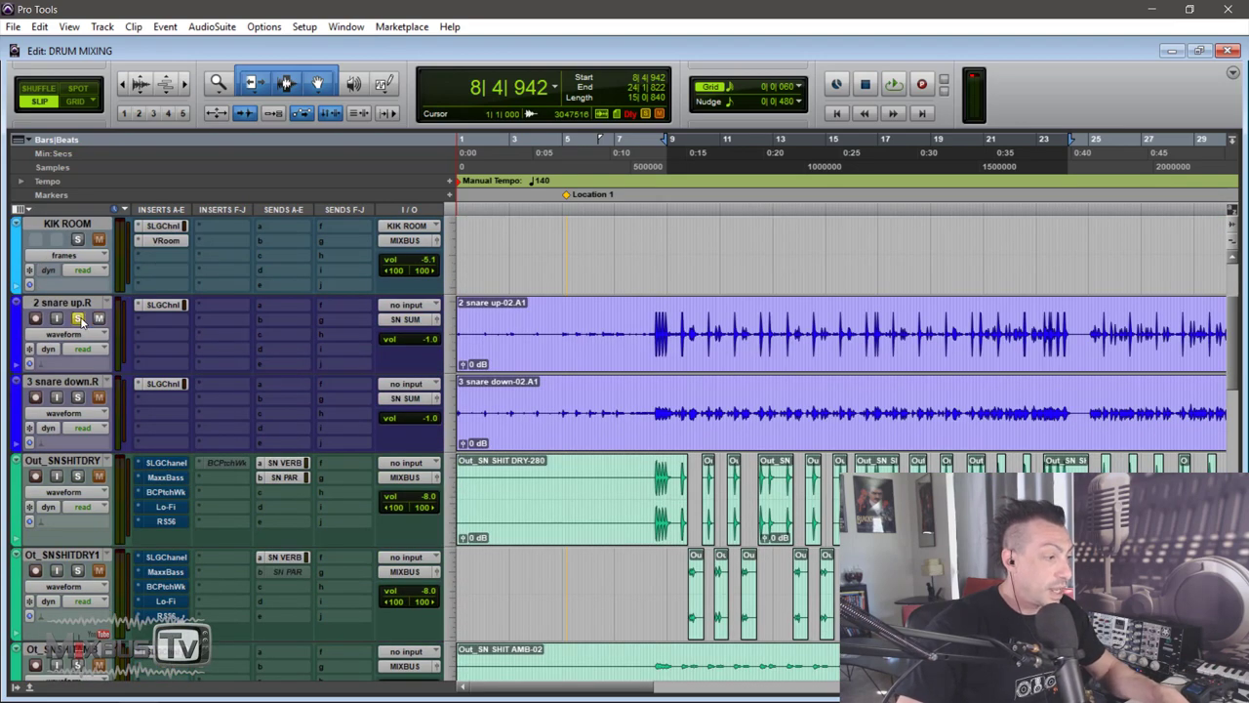
{"action": "left_click", "coordinate": [77, 397]}
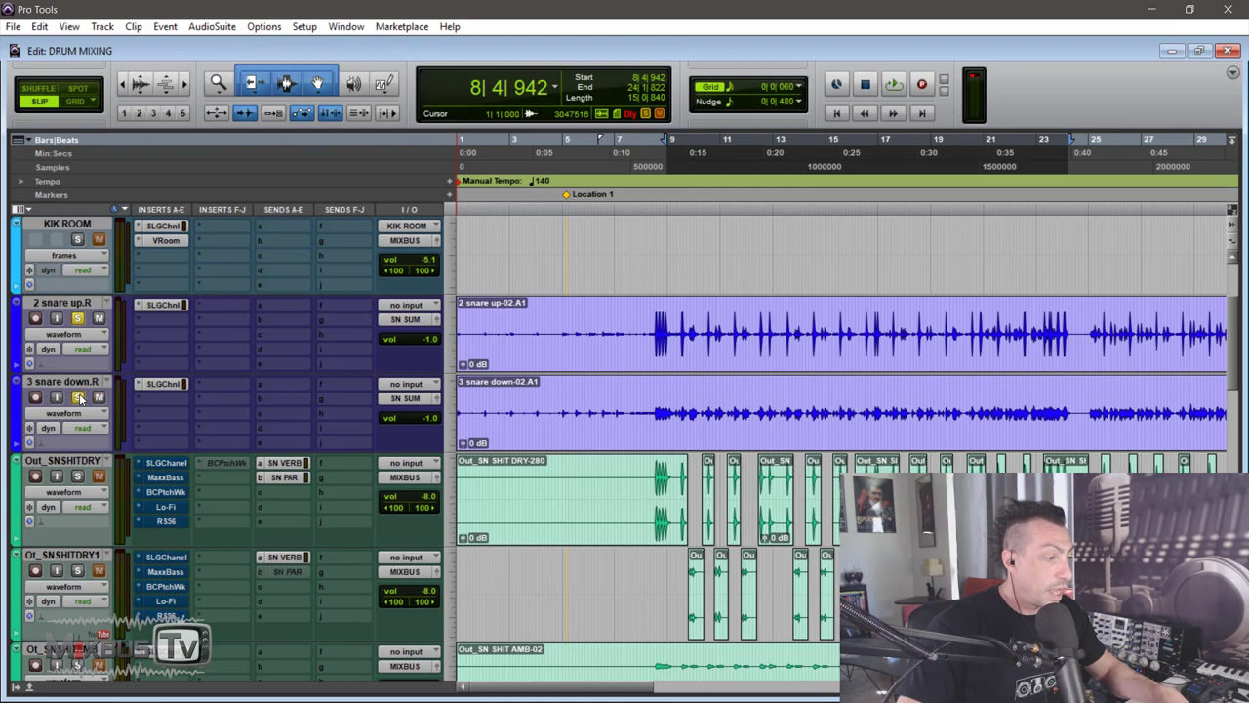
Place the playback start at 8|2|728, just before the first snare hits, and play the two soloed snare tracks
{"action": "left_click", "coordinate": [656, 349]}
{"action": "key", "text": "ctrl+bracketright"}
{"action": "key", "text": "ctrl+bracketright"}
{"action": "key", "text": "ctrl+bracketright"}
{"action": "key", "text": "space"}
{"action": "key", "text": "ctrl+bracketleft"}
{"action": "key", "text": "ctrl+bracketleft"}
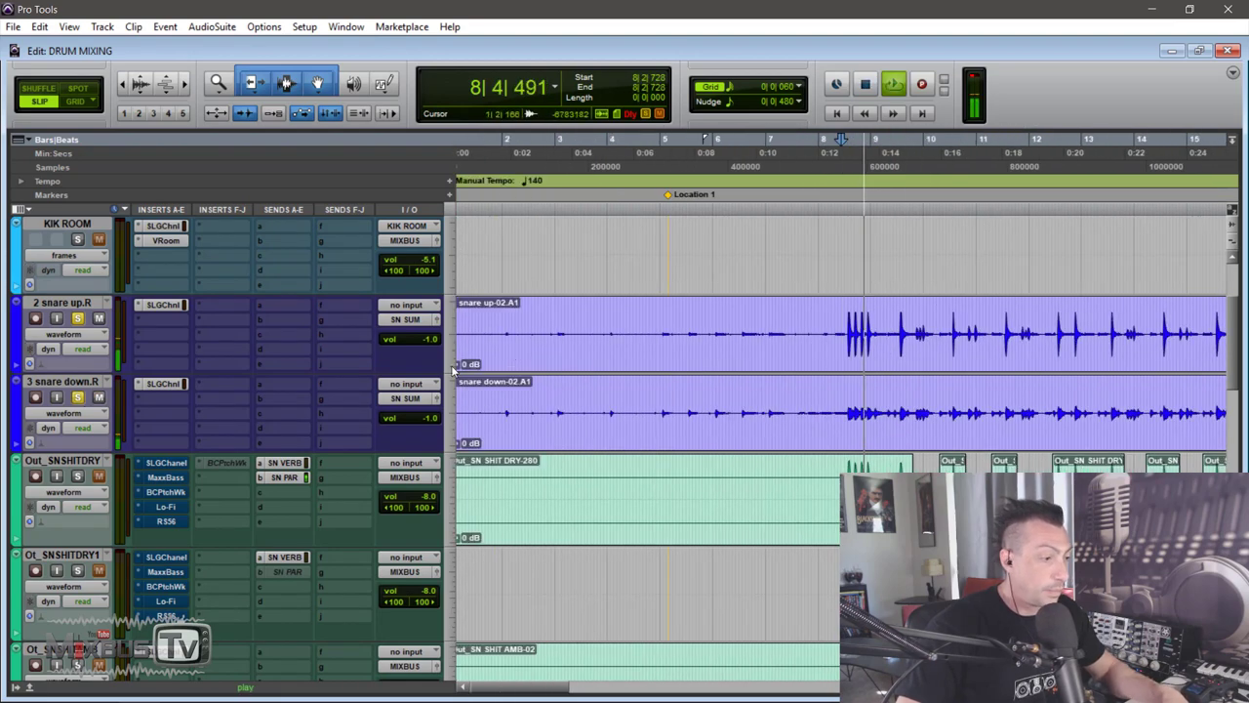
Open the SSLGChannel on both snare tracks side by side to compare their settings, stop playback, and close both windows
{"action": "left_click", "coordinate": [163, 306]}
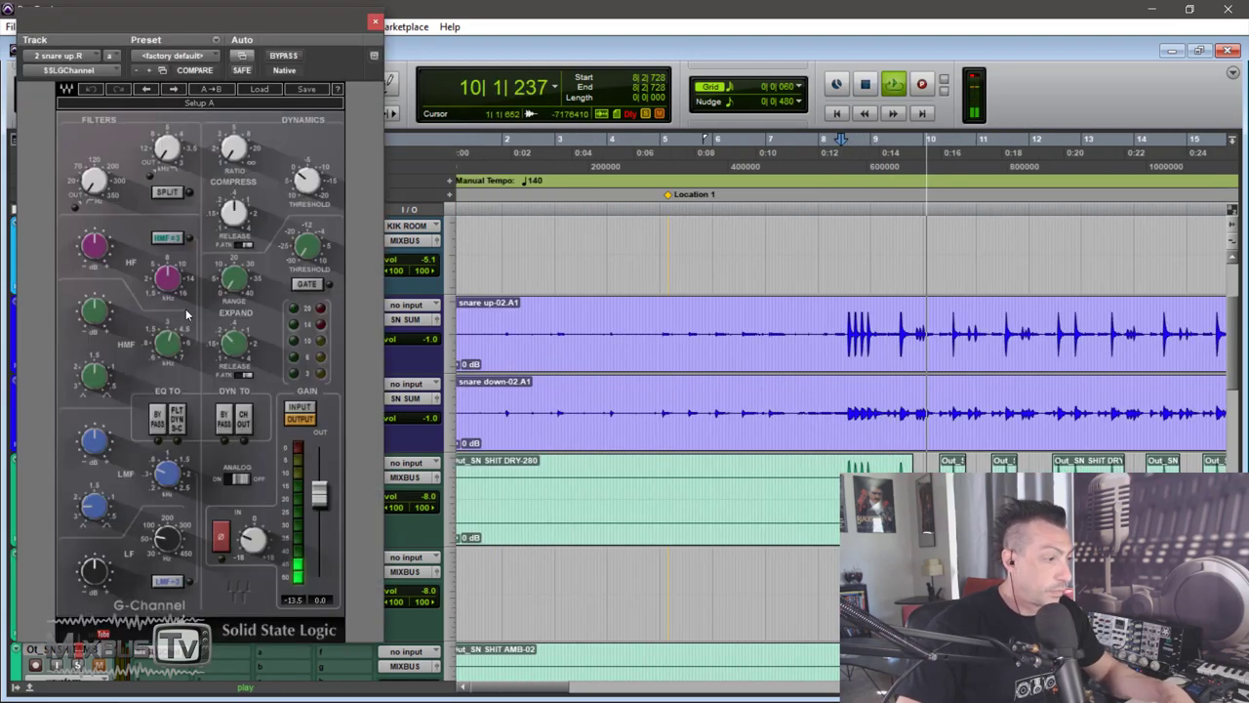
{"action": "left_click_drag", "start_coordinate": [303, 23], "coordinate": [502, 28]}
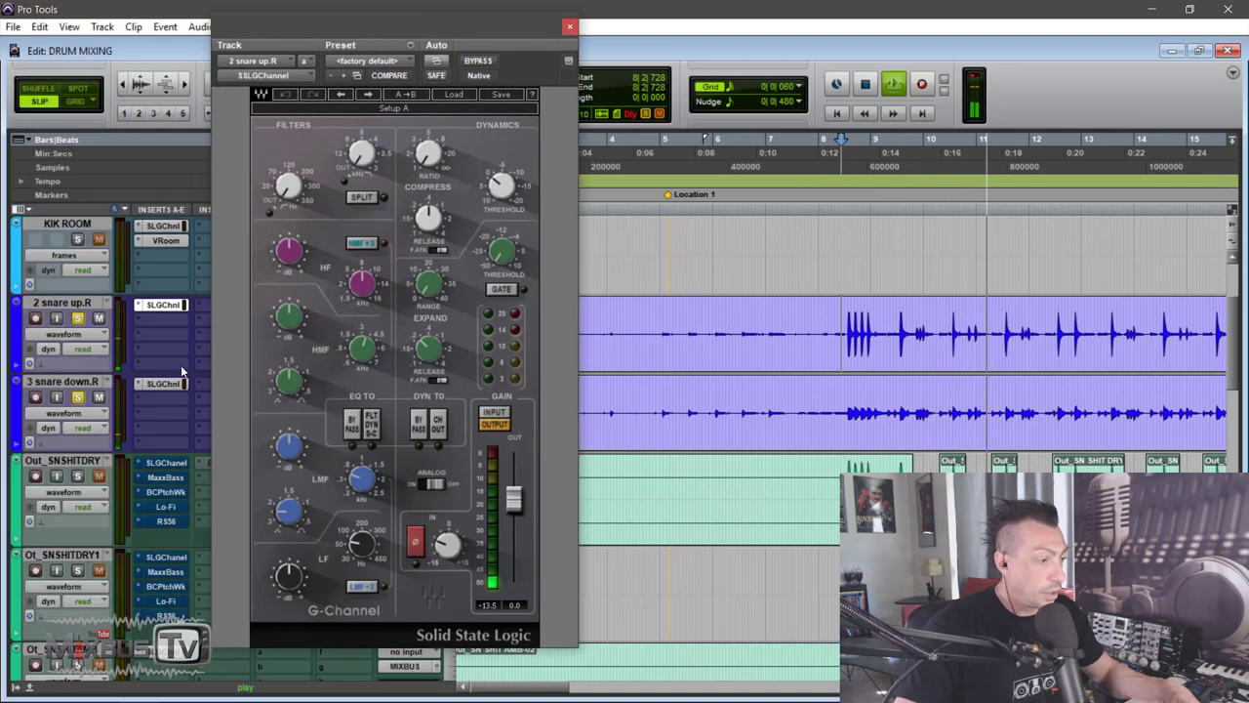
{"action": "left_click", "coordinate": [163, 384]}
{"action": "left_click_drag", "start_coordinate": [285, 34], "coordinate": [886, 49]}
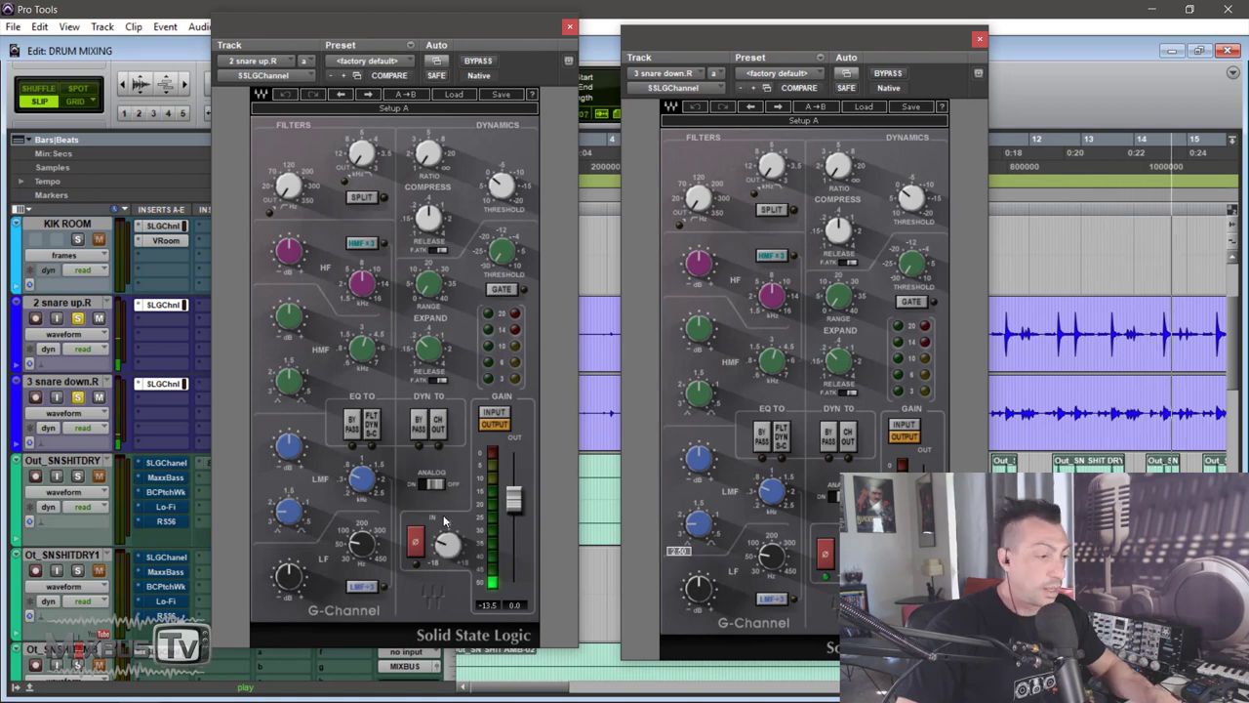
{"action": "key", "text": "space"}
{"action": "left_click", "coordinate": [571, 27]}
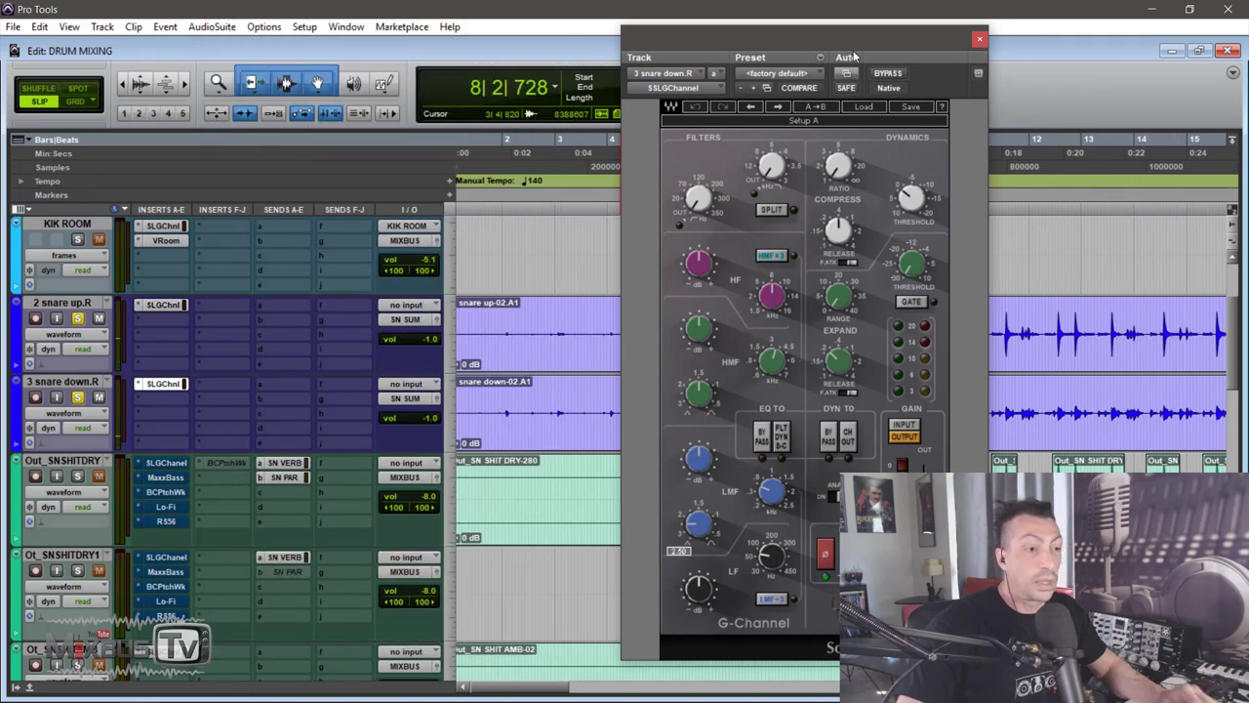
{"action": "left_click", "coordinate": [981, 42]}
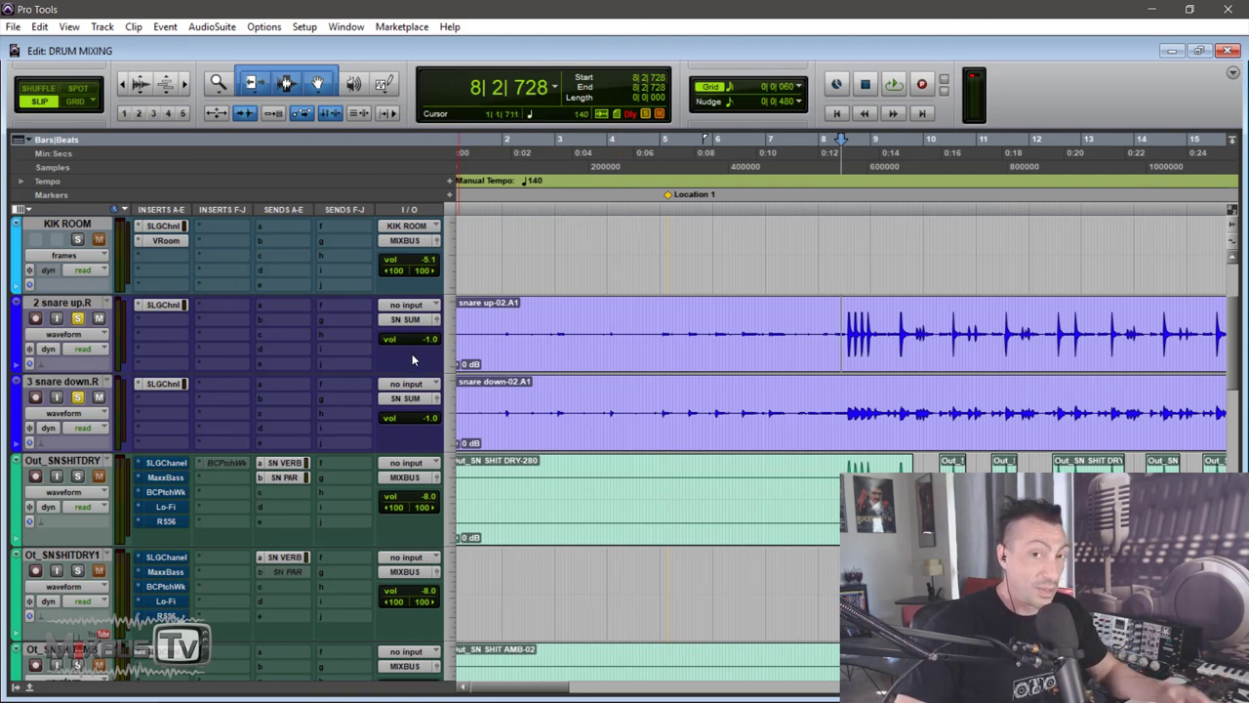
Reopen the SSLGChannel windows of 2 snare up.R and 3 snare down.R for another side-by-side look, and close them
{"action": "key", "text": "r"}
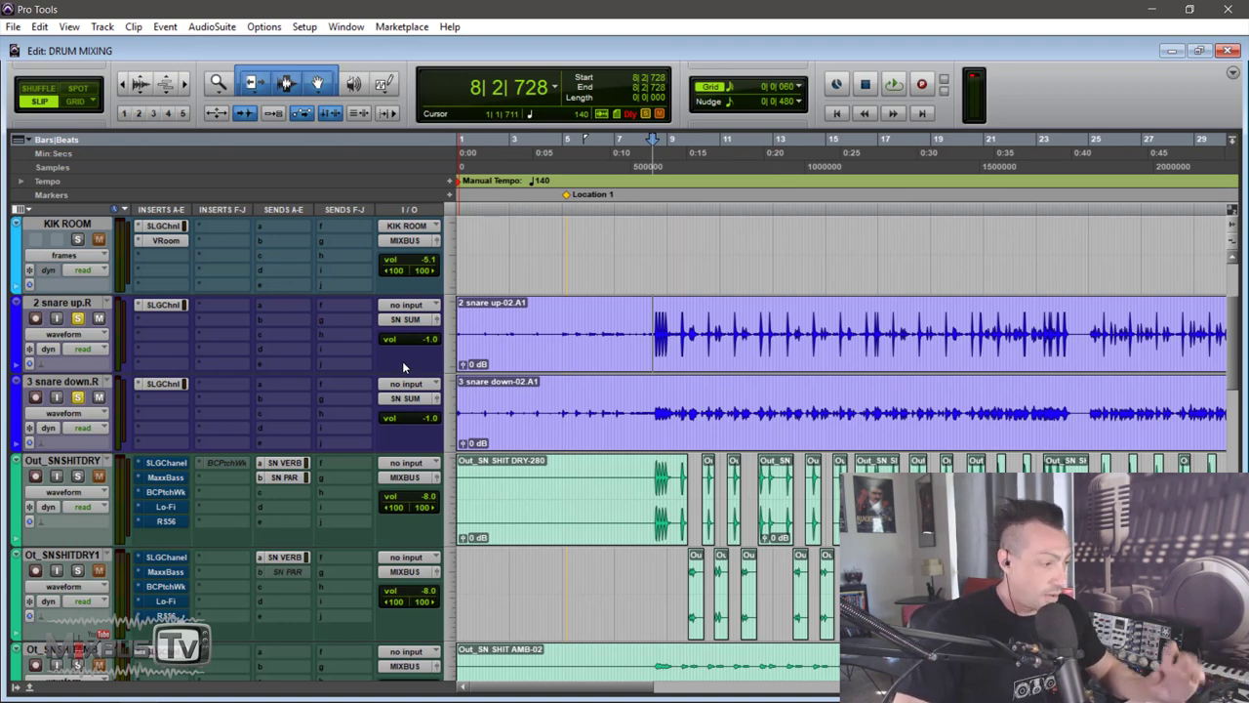
{"action": "key", "text": "t"}
{"action": "key", "text": "r"}
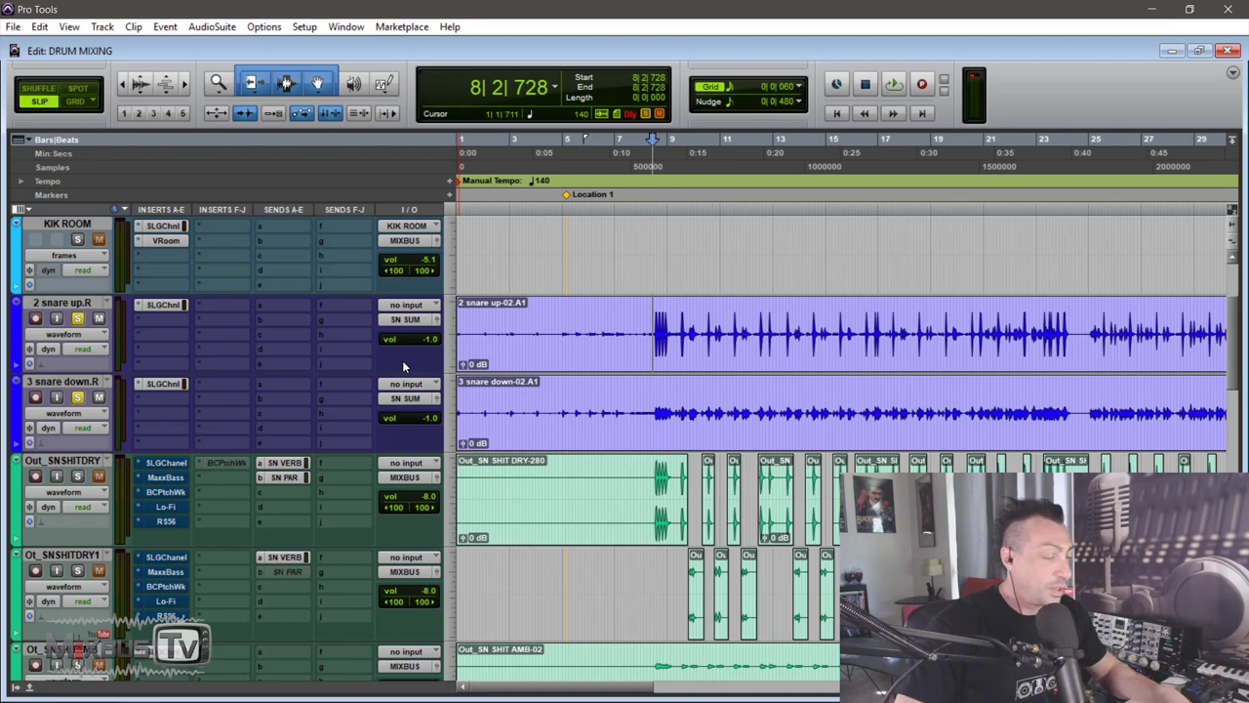
{"action": "left_click", "coordinate": [163, 304]}
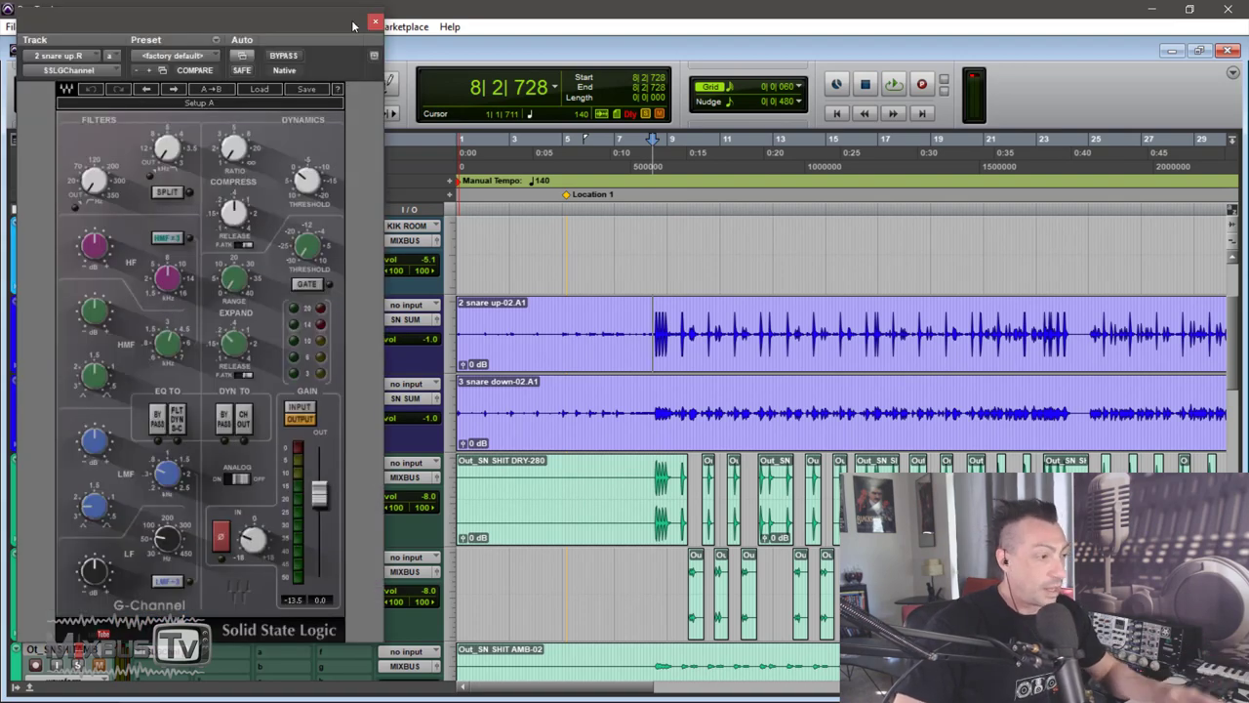
{"action": "left_click_drag", "start_coordinate": [320, 21], "coordinate": [561, 25]}
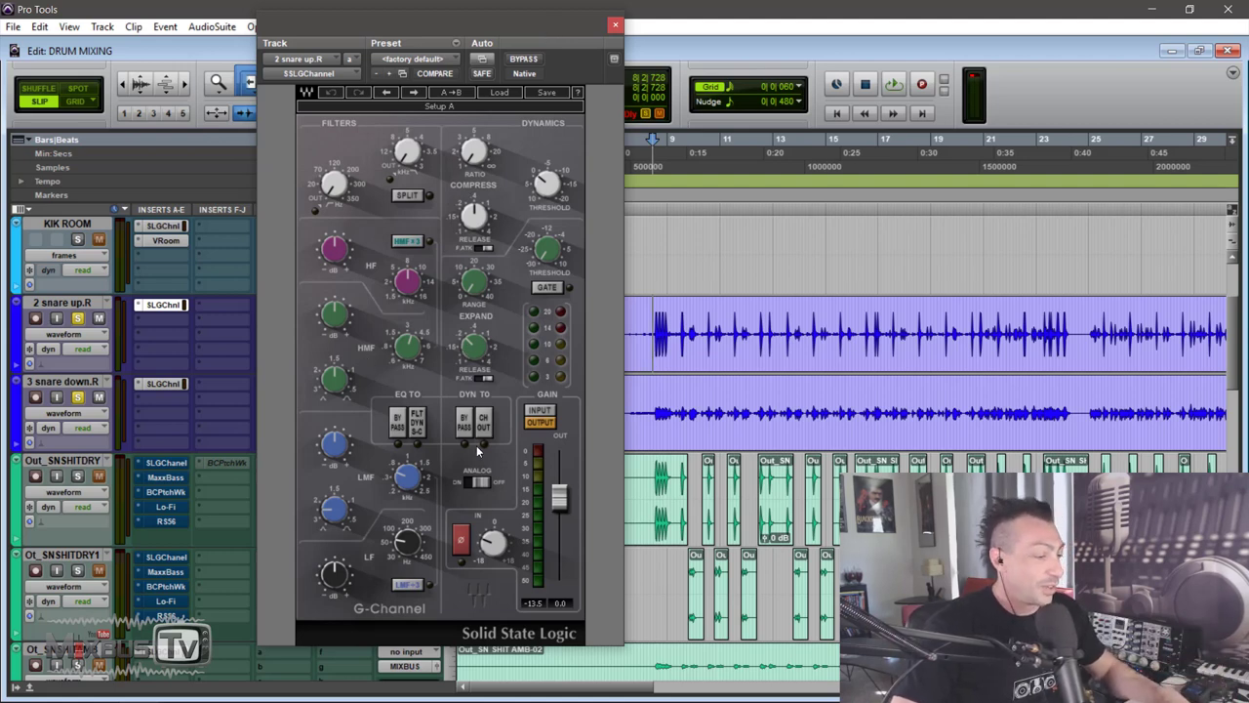
{"action": "left_click", "coordinate": [160, 384]}
{"action": "left_click_drag", "start_coordinate": [271, 24], "coordinate": [898, 52]}
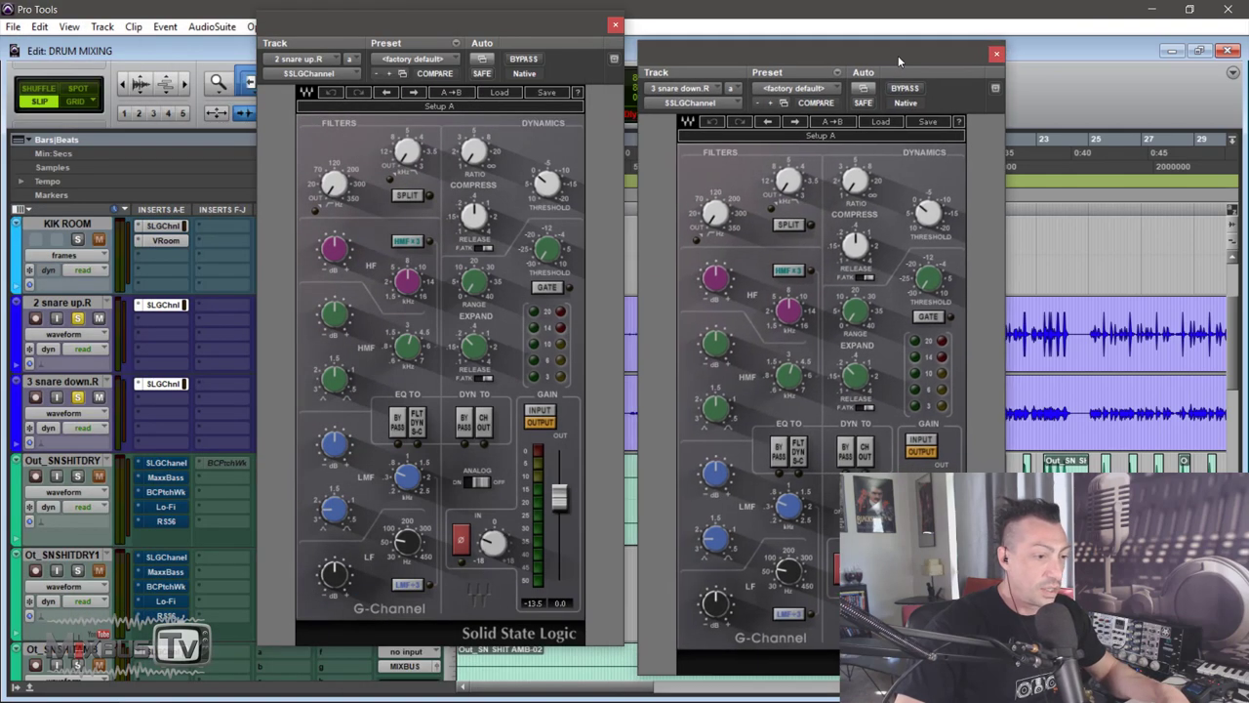
{"action": "left_click", "coordinate": [615, 25]}
{"action": "left_click", "coordinate": [1004, 50]}
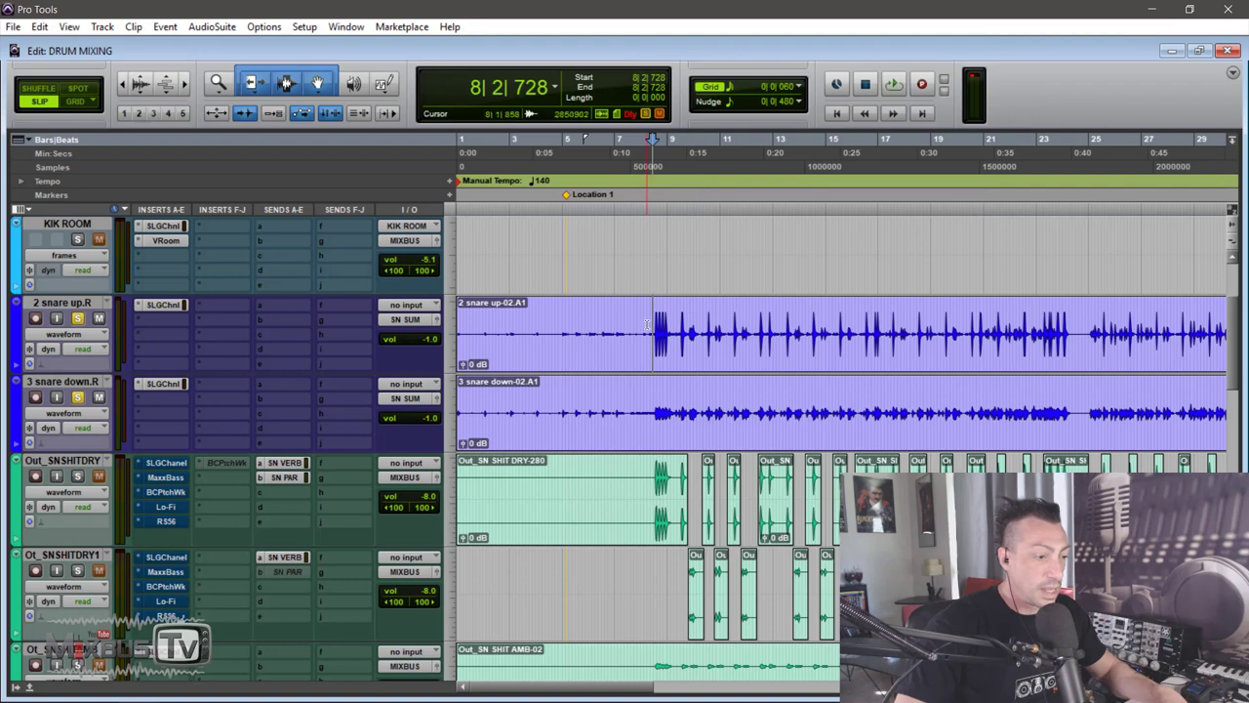
Select 8|3|005 to 24|1|466 on both snare tracks and audition the passage briefly
{"action": "left_click_drag", "start_coordinate": [647, 325], "coordinate": [1063, 377]}
{"action": "key", "text": "space"}
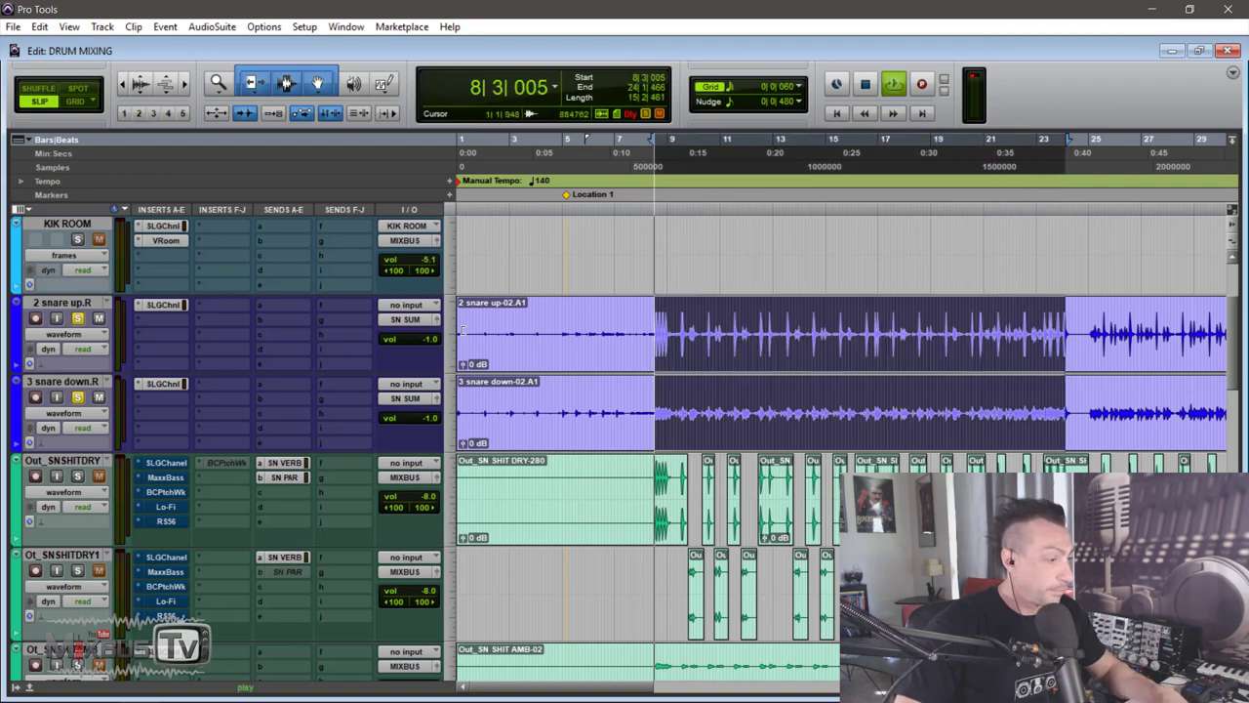
{"action": "scroll", "coordinate": [437, 335], "scroll_direction": "down", "scroll_amount": 2}
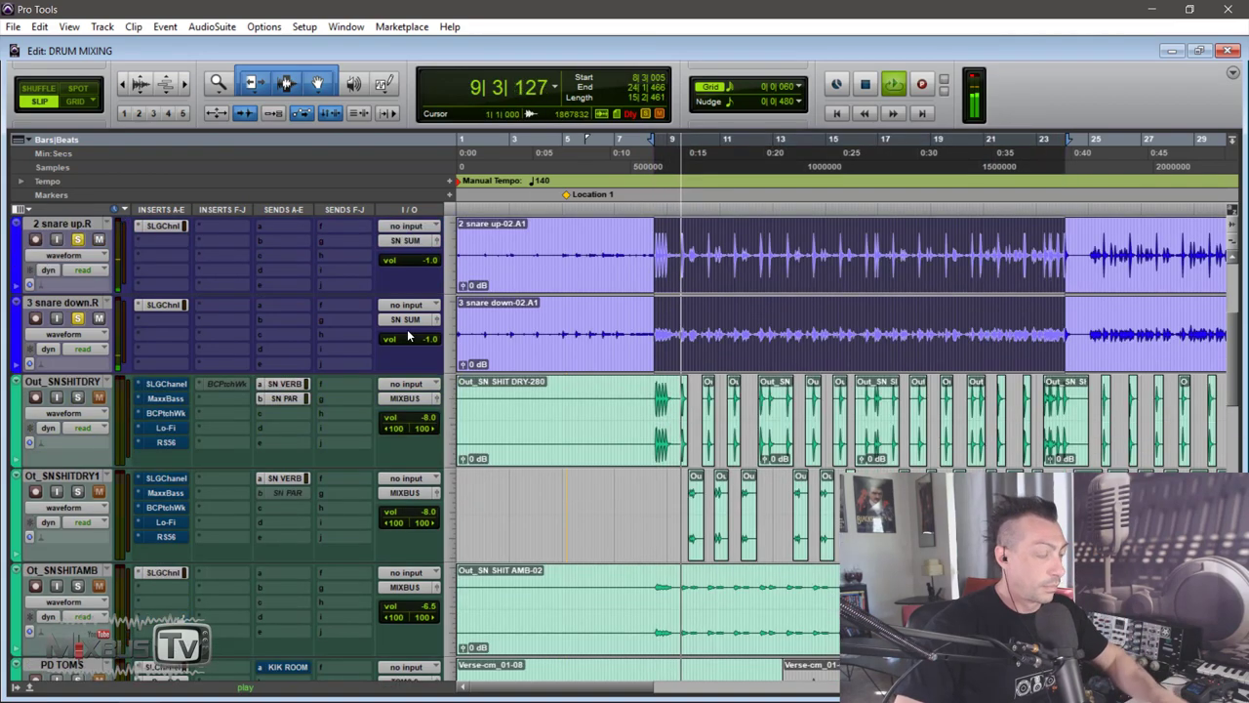
{"action": "key", "text": "space"}
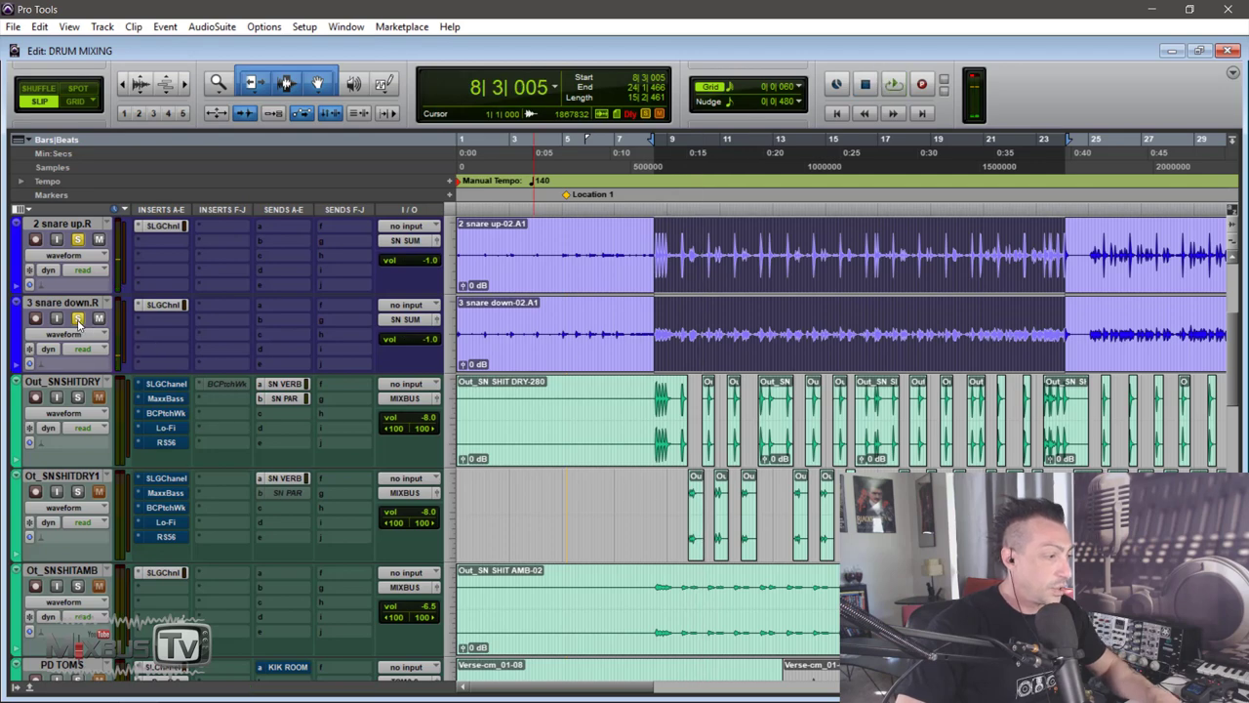
Solo Out_SNSHITDRY in place of the two snare tracks, and select its clips from 8|2|610 to 18|1|569
{"action": "key", "text": "ctrl+]"}
{"action": "key", "text": "ctrl+]"}
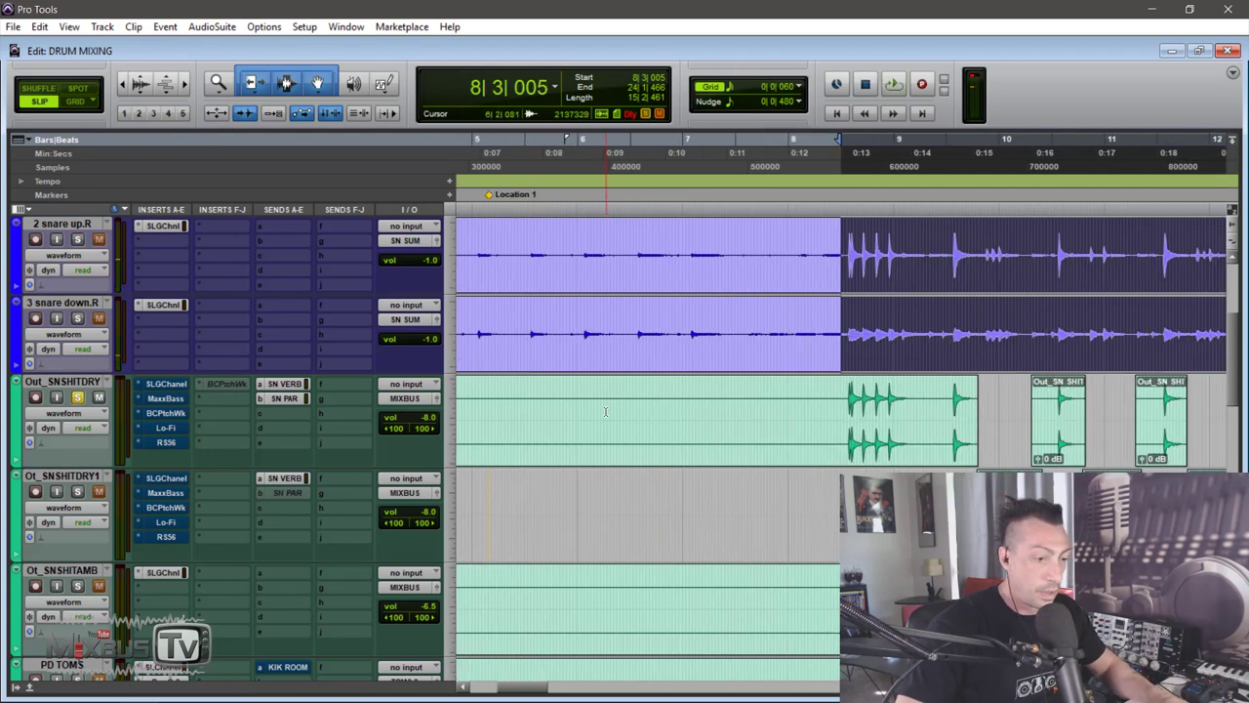
{"action": "key", "text": "ctrl+["}
{"action": "scroll", "coordinate": [692, 405], "scroll_direction": "right", "scroll_amount": 2}
{"action": "left_click_drag", "start_coordinate": [602, 410], "coordinate": [1116, 412]}
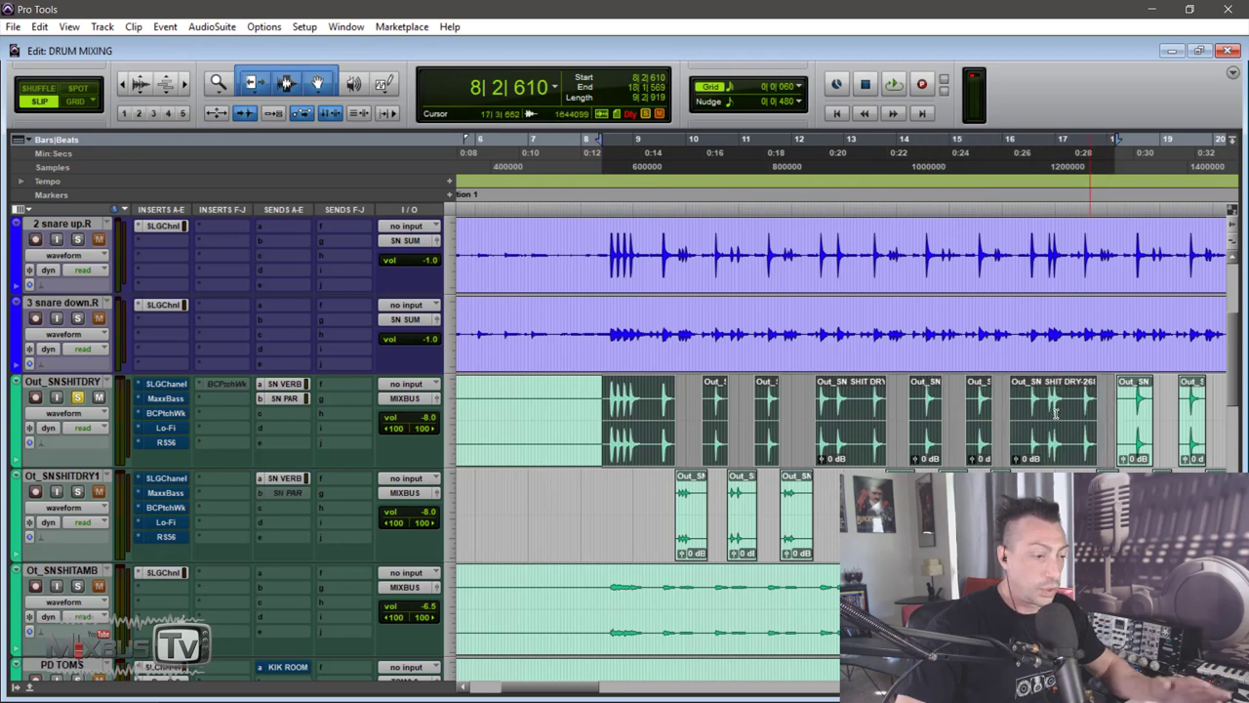
{"action": "scroll", "coordinate": [679, 446], "scroll_direction": "down", "scroll_amount": 1}
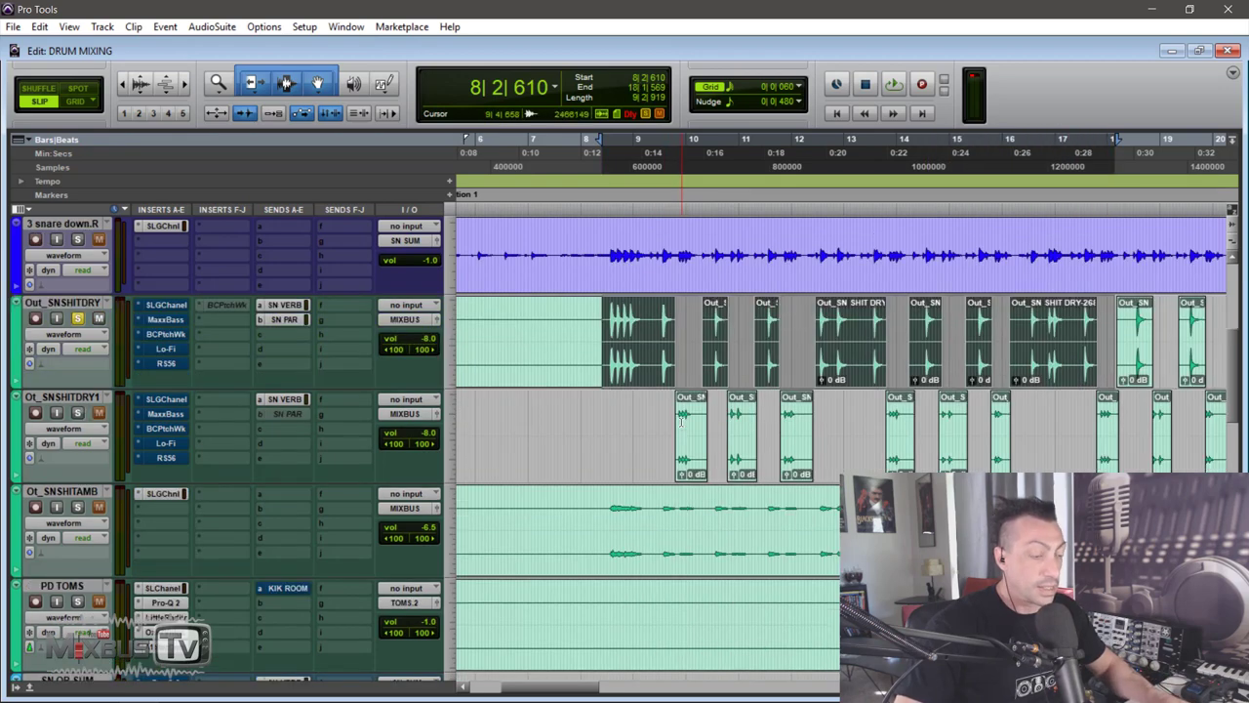
{"action": "scroll", "coordinate": [634, 400], "scroll_direction": "right", "scroll_amount": 2}
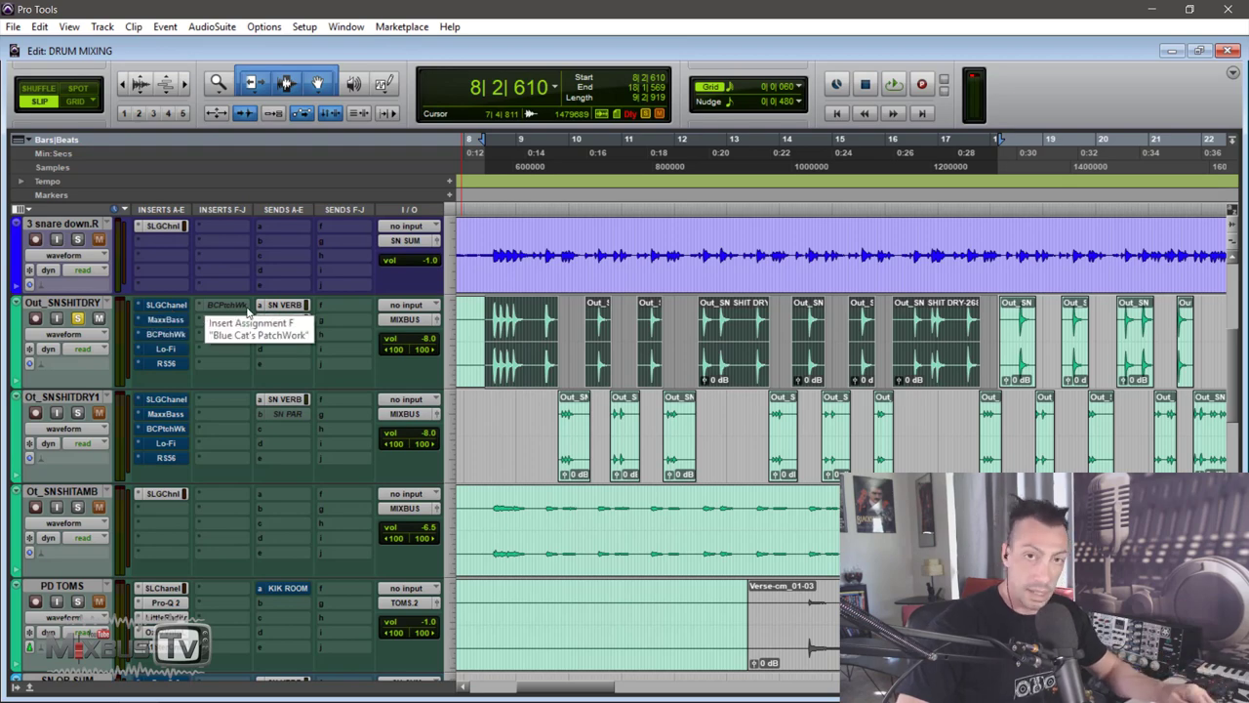
Open the SSLGChannel on Out_SNSHITDRY, take it out of bypass, and play the selected passage
{"action": "left_click", "coordinate": [167, 307]}
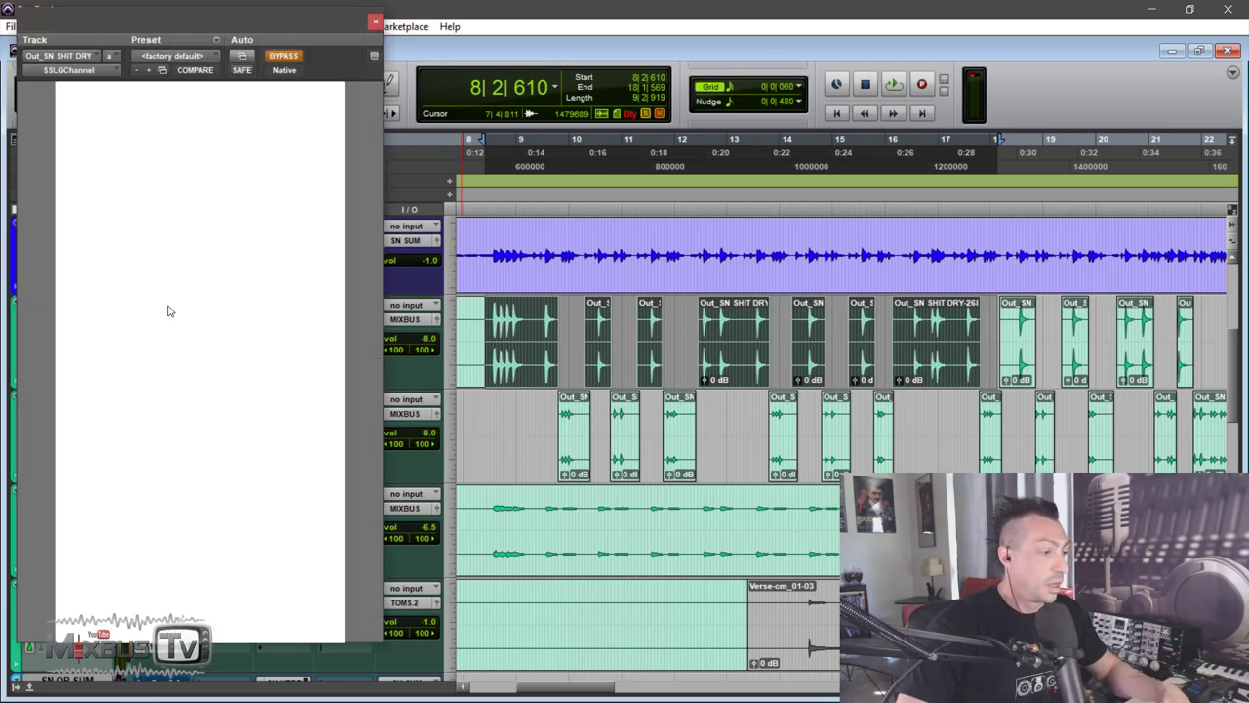
{"action": "left_click_drag", "start_coordinate": [330, 42], "coordinate": [498, 44]}
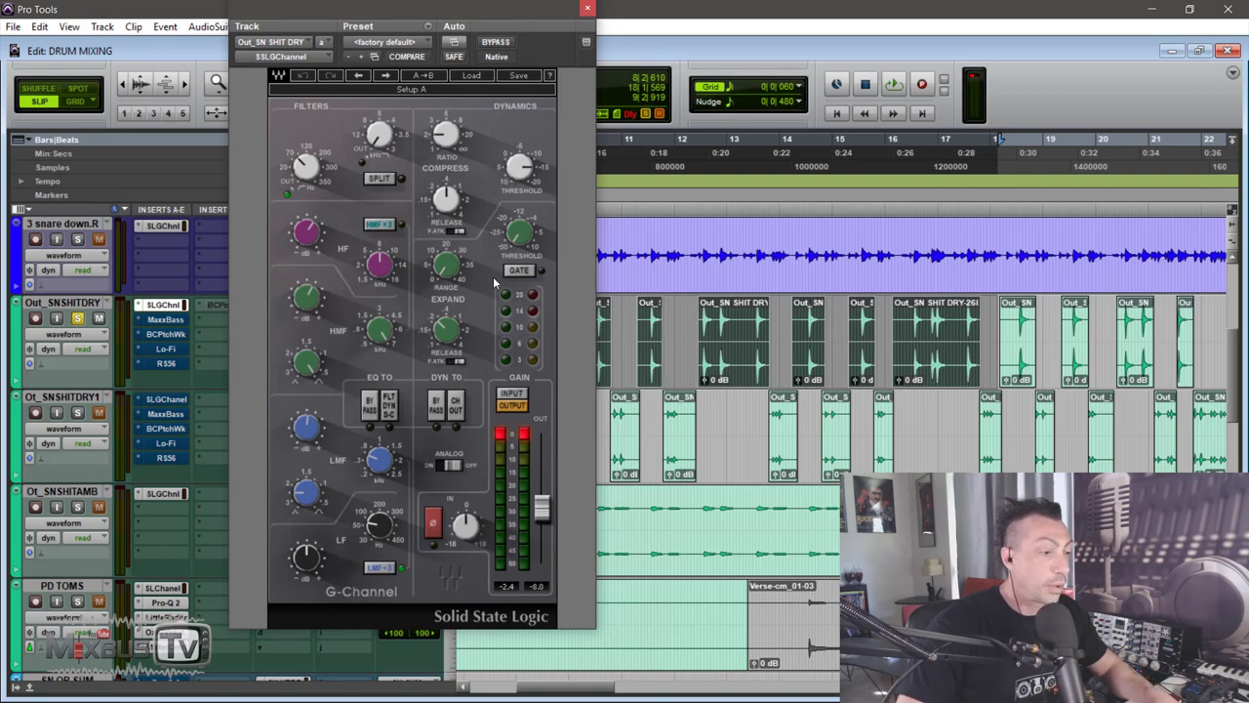
{"action": "key", "text": "space"}
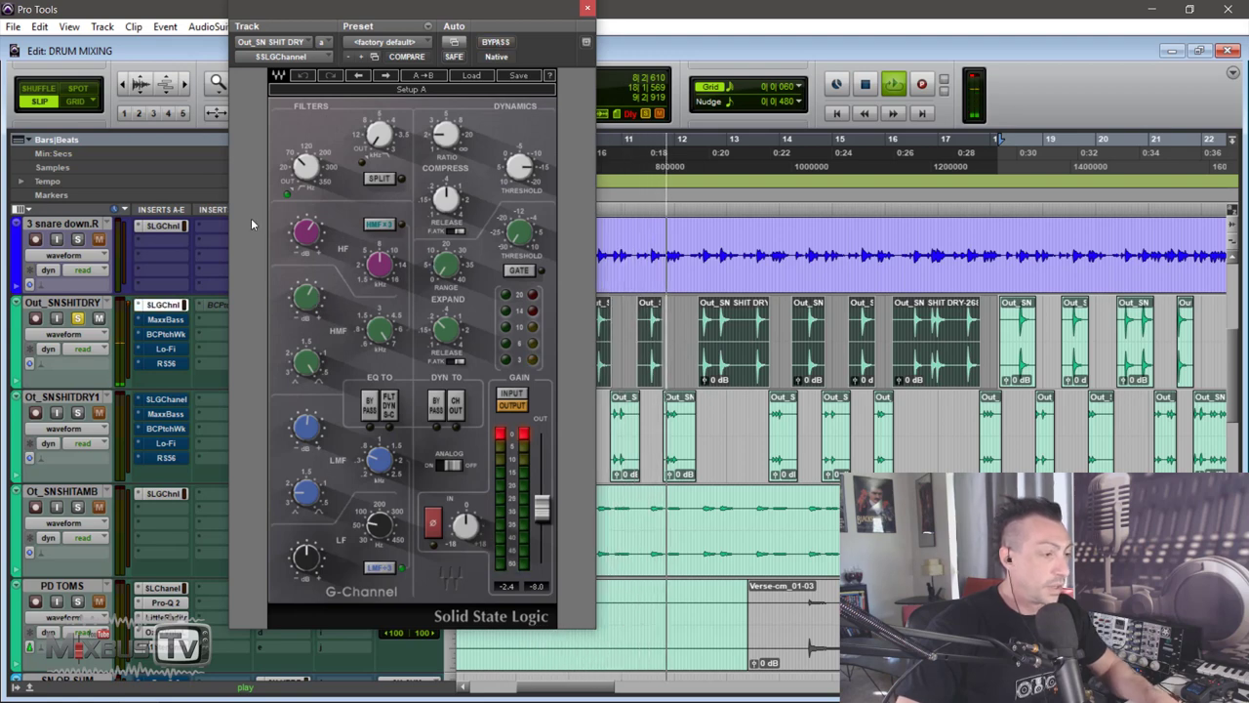
Open MaxxBass on Out_SNSHITDRY, take it out of bypass during playback, and close the SSLGChannel window
{"action": "left_click", "coordinate": [163, 319]}
{"action": "left_click_drag", "start_coordinate": [356, 27], "coordinate": [579, 189]}
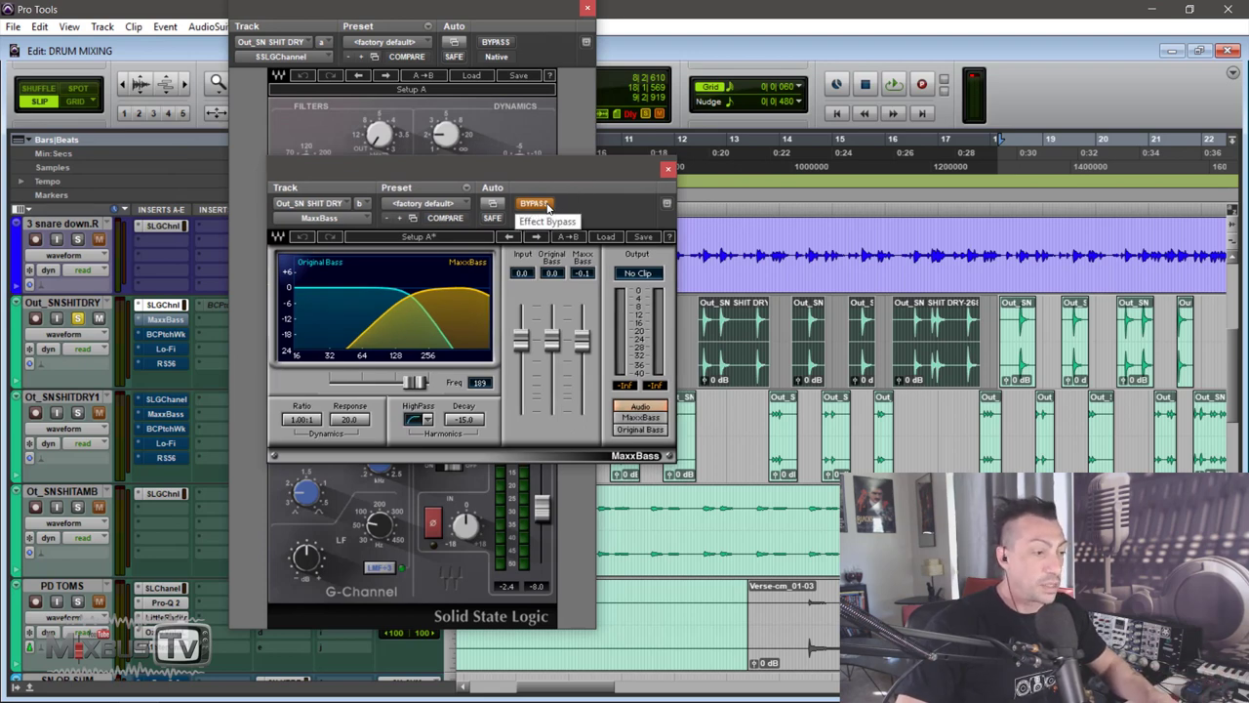
{"action": "key", "text": "space"}
{"action": "left_click", "coordinate": [546, 205]}
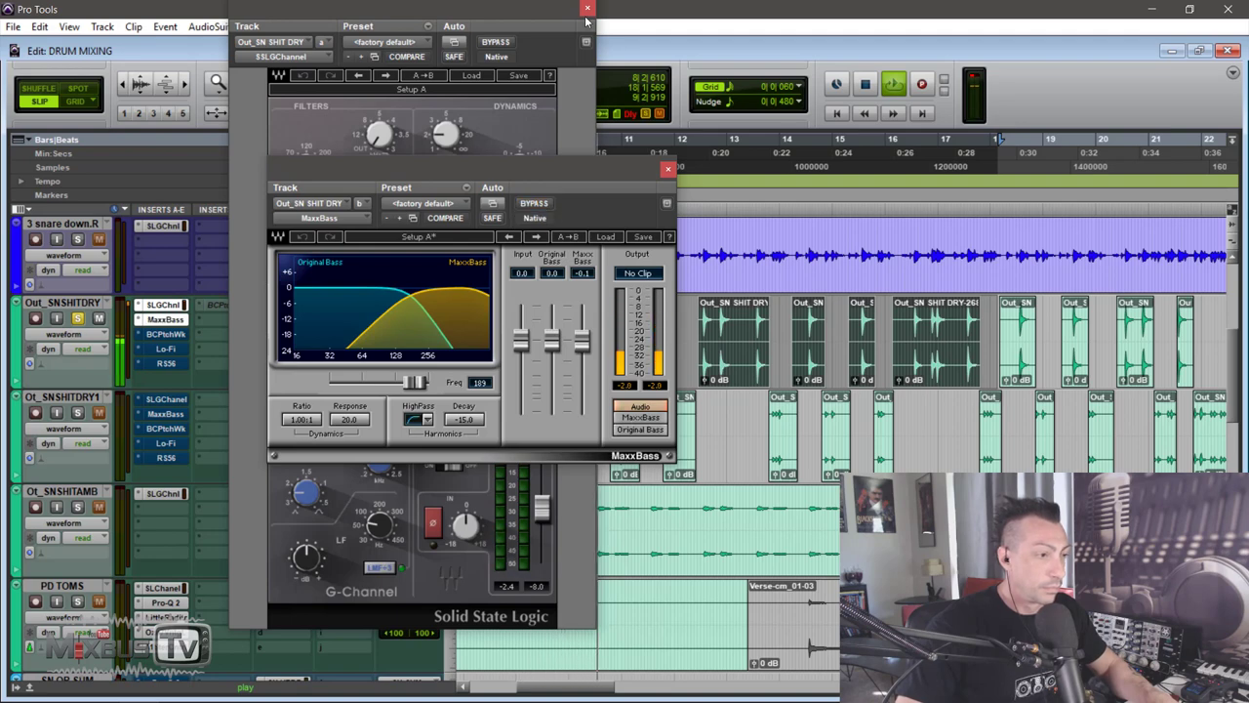
{"action": "key", "text": "ctrl+w"}
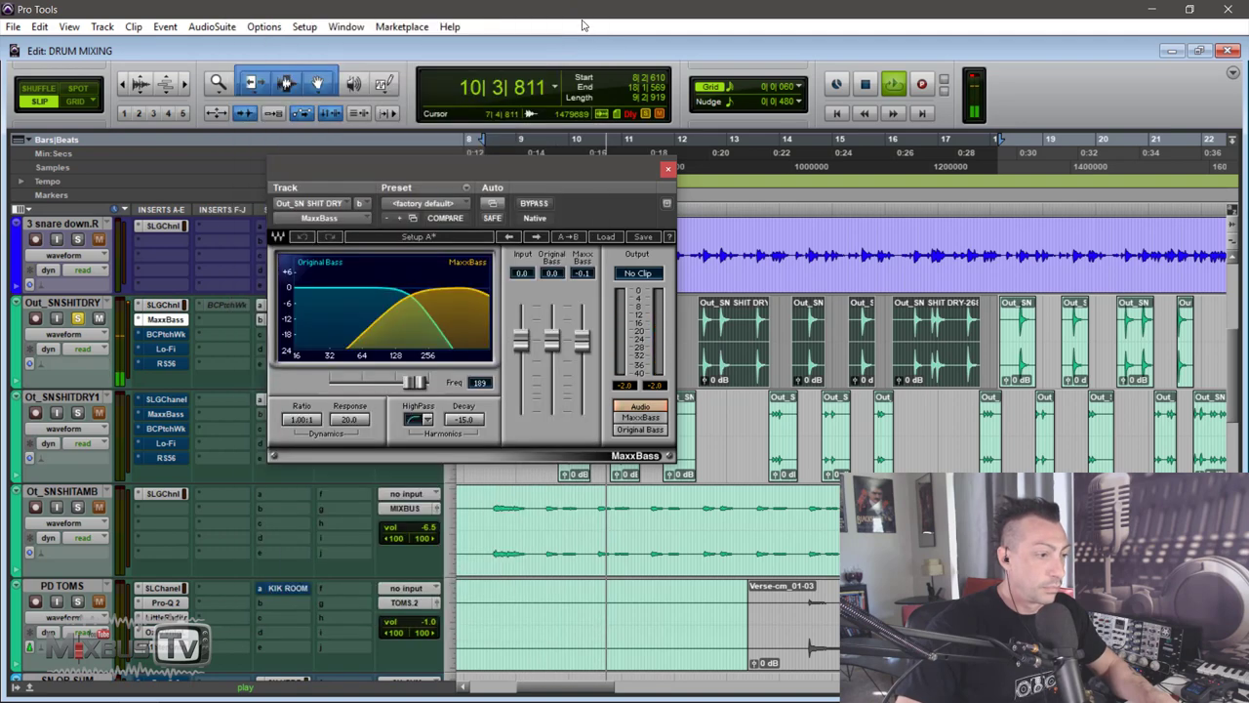
Compare the snare sample with MaxxBass bypassed and active, leave the plug-in active, and stop playback
{"action": "left_click", "coordinate": [537, 204]}
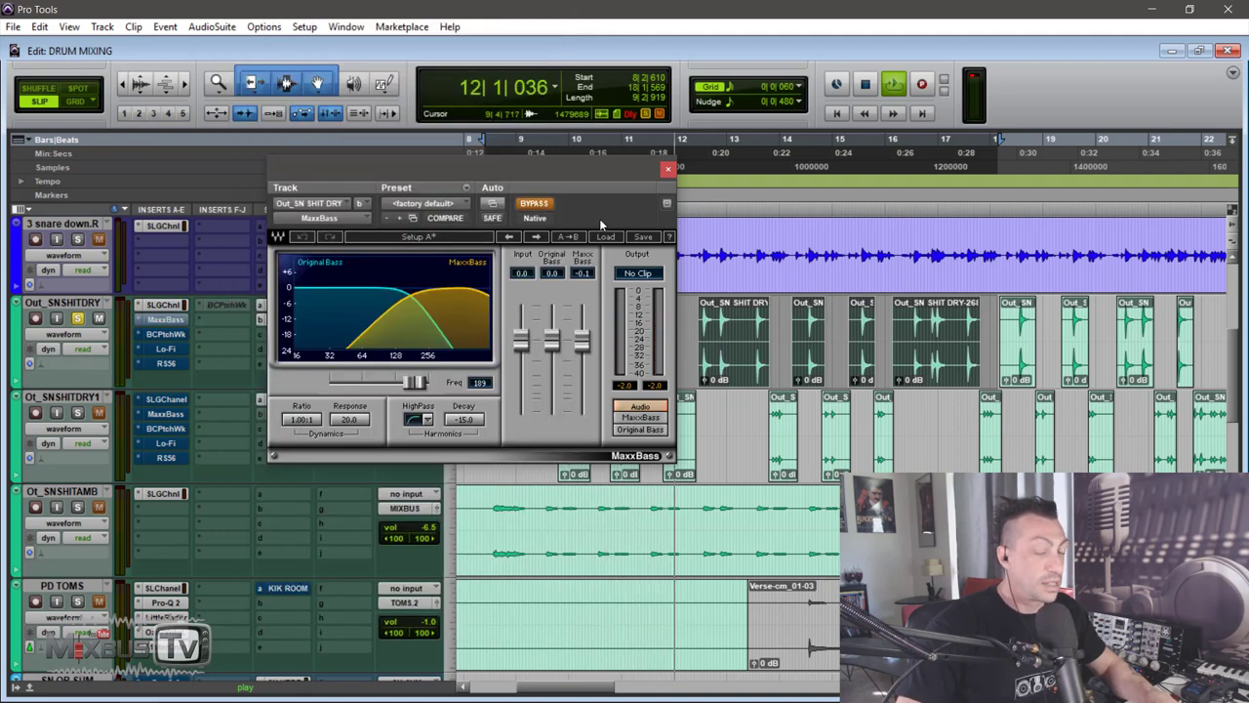
{"action": "left_click", "coordinate": [542, 206]}
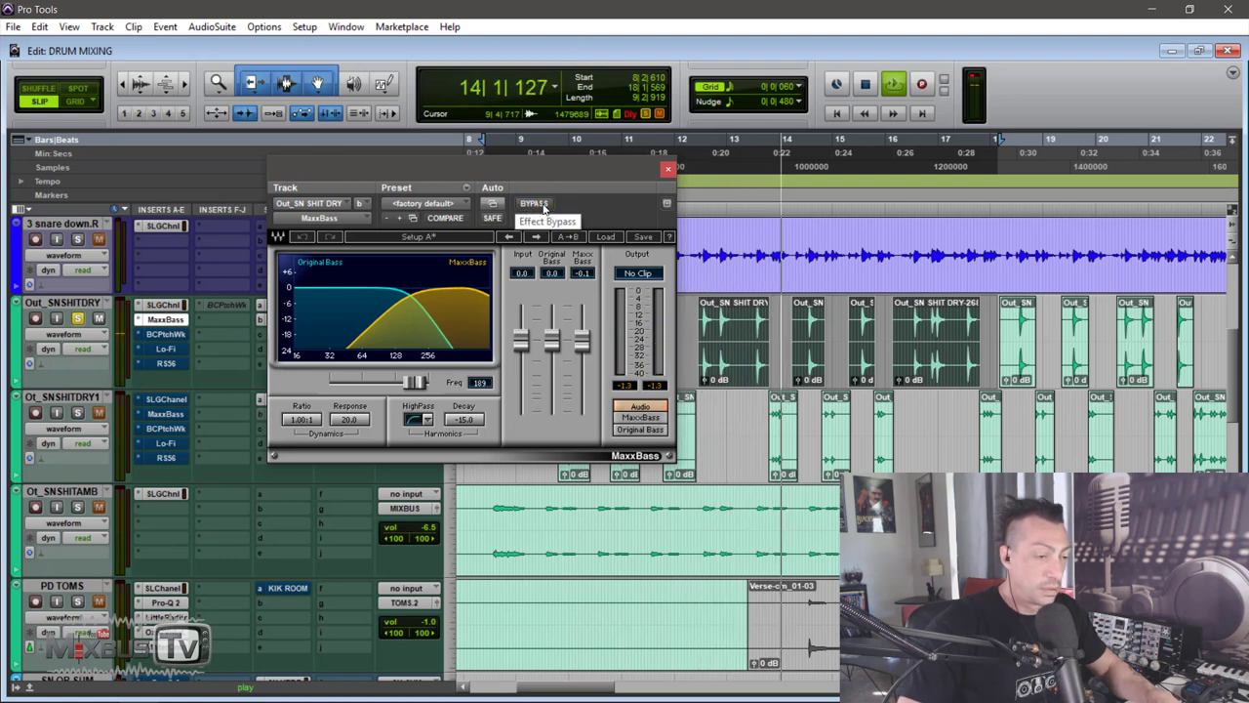
{"action": "key", "text": "space"}
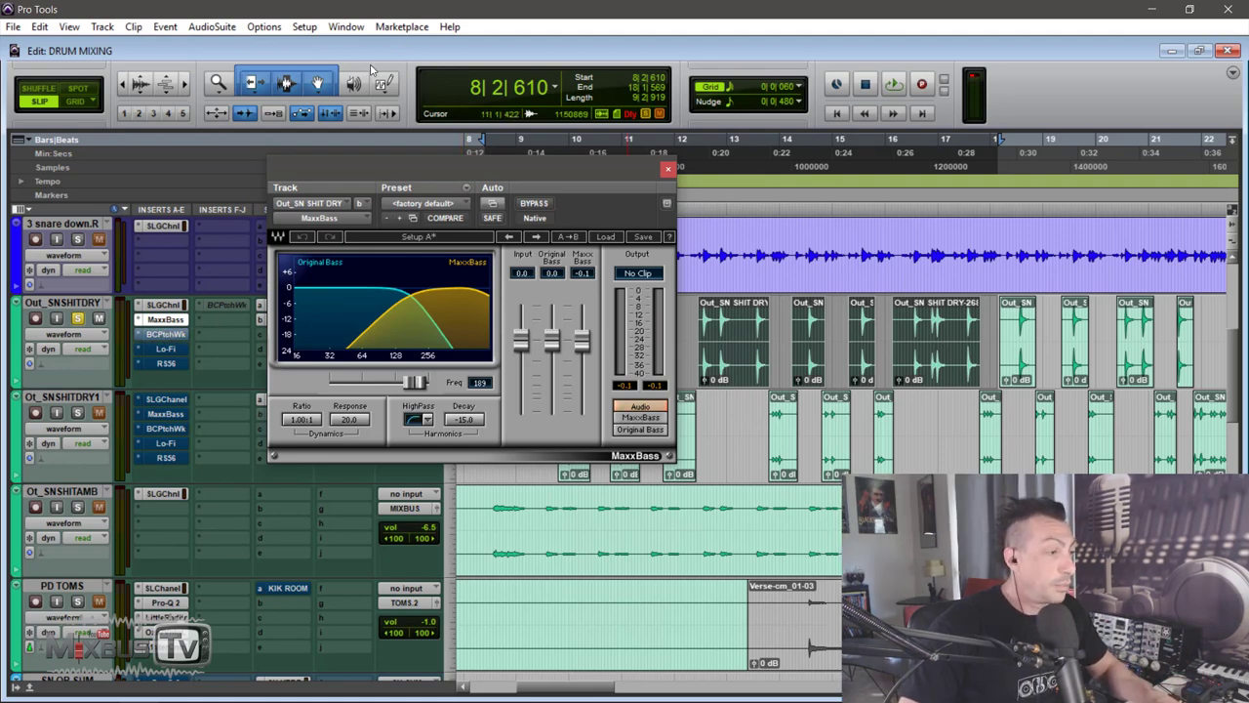
Open Blue Cat's PatchWork on Out_SNSHITDRY with its Limiter No6 module, and take PatchWork out of bypass
{"action": "left_click_drag", "start_coordinate": [337, 24], "coordinate": [603, 121]}
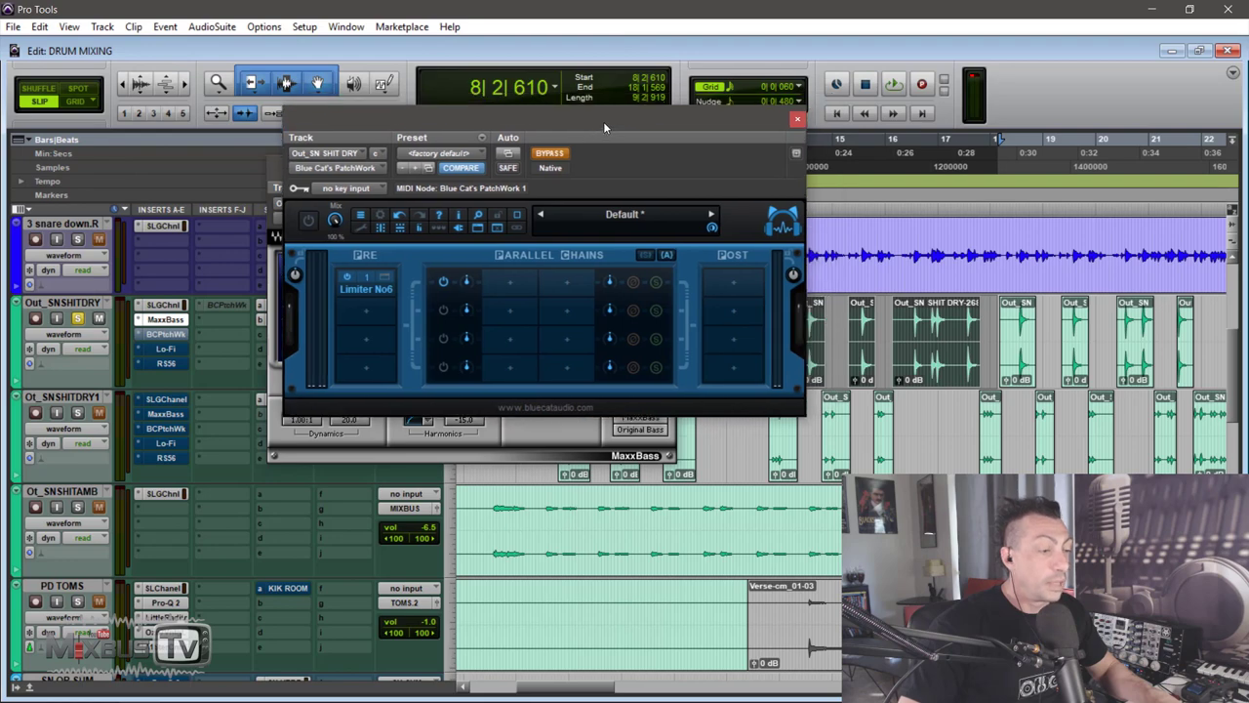
{"action": "left_click", "coordinate": [386, 279]}
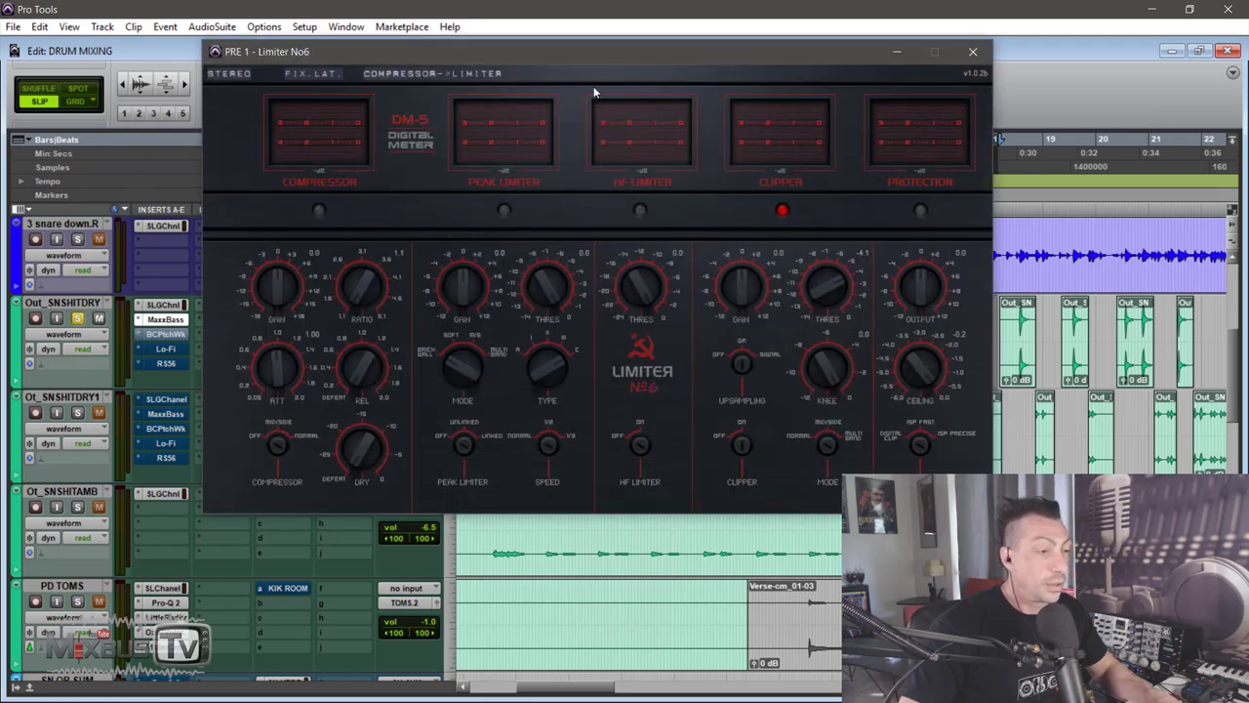
{"action": "left_click_drag", "start_coordinate": [681, 58], "coordinate": [704, 64]}
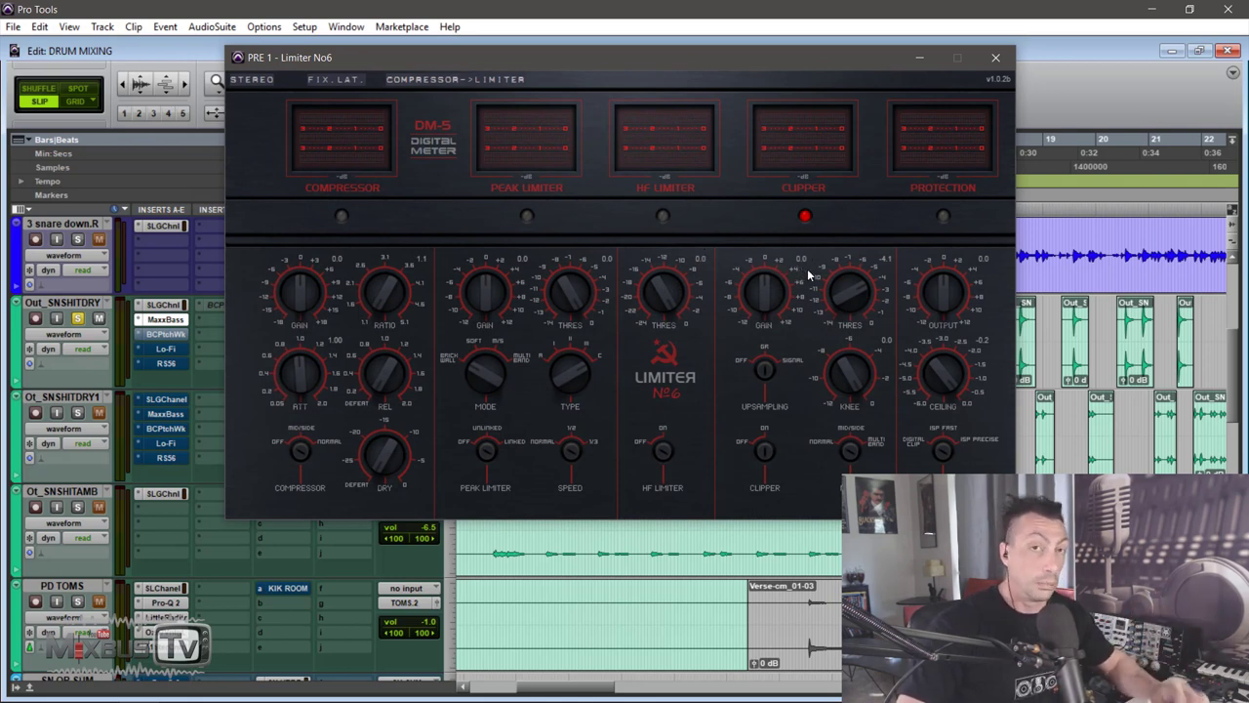
{"action": "left_click", "coordinate": [168, 335]}
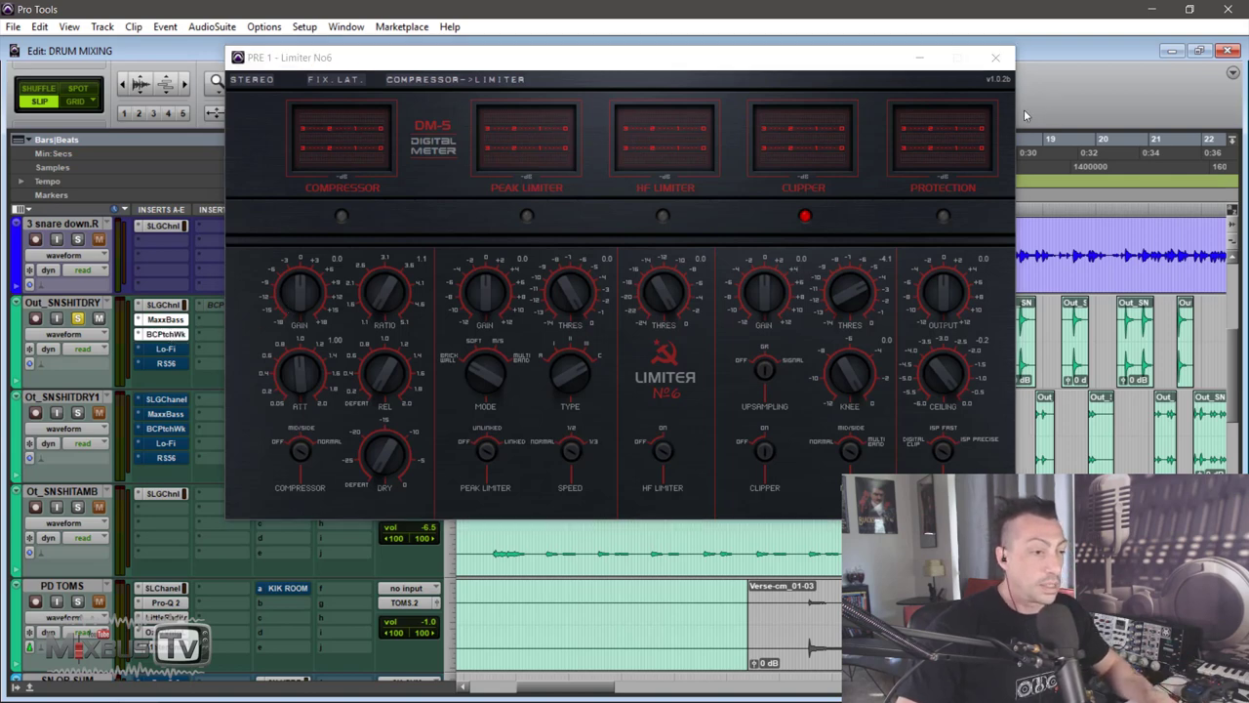
Audition the passage through Limiter No6, then close the limiter, PatchWork and MaxxBass windows and stop playback
{"action": "key", "text": "space"}
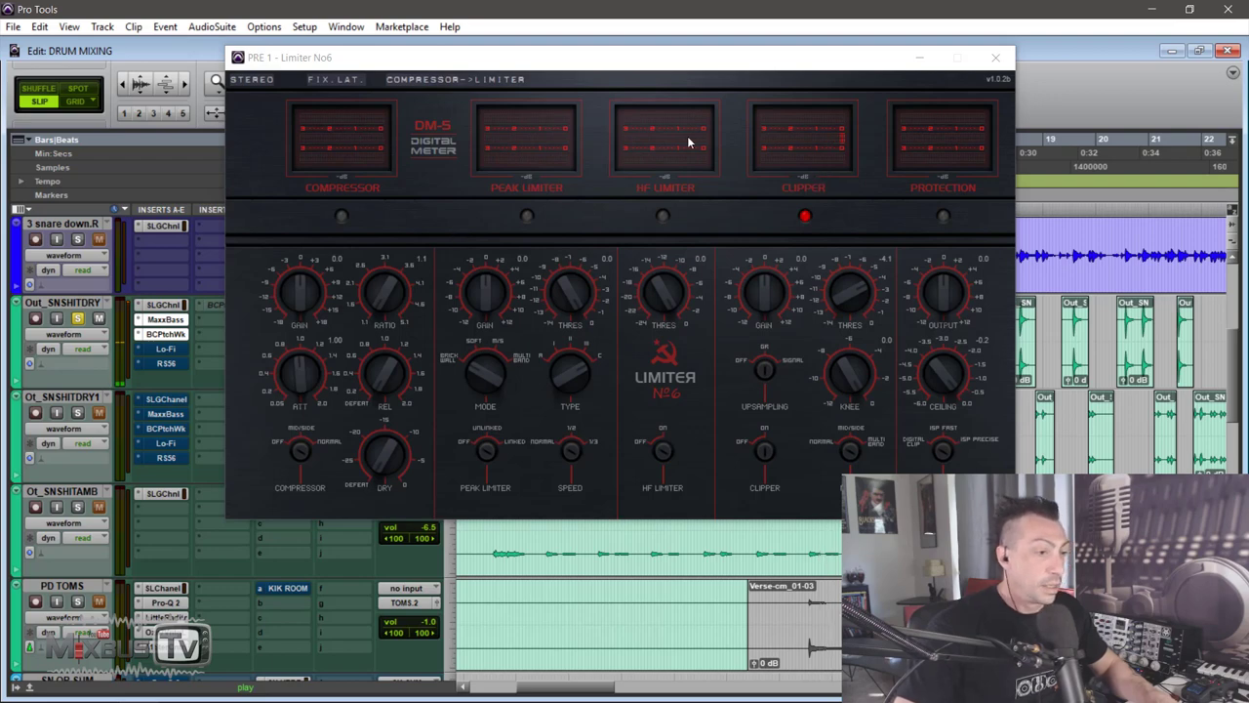
{"action": "left_click", "coordinate": [997, 59]}
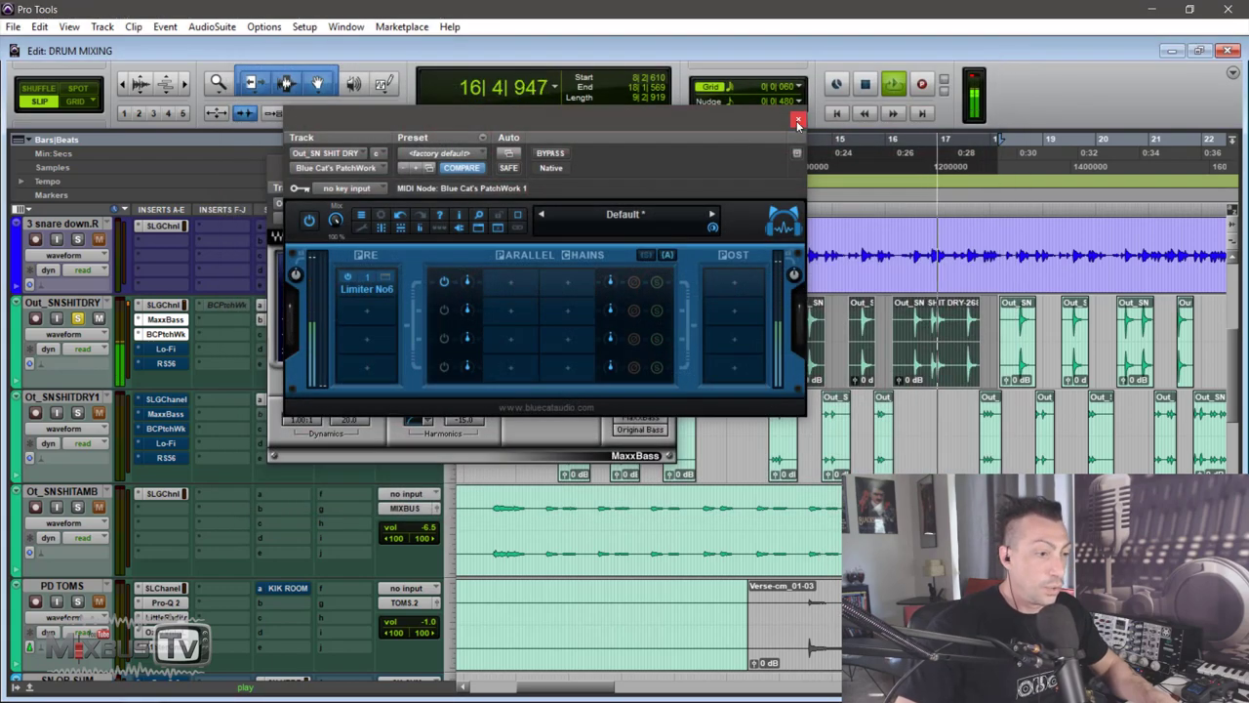
{"action": "left_click", "coordinate": [801, 117]}
{"action": "left_click", "coordinate": [668, 172]}
{"action": "key", "text": "space"}
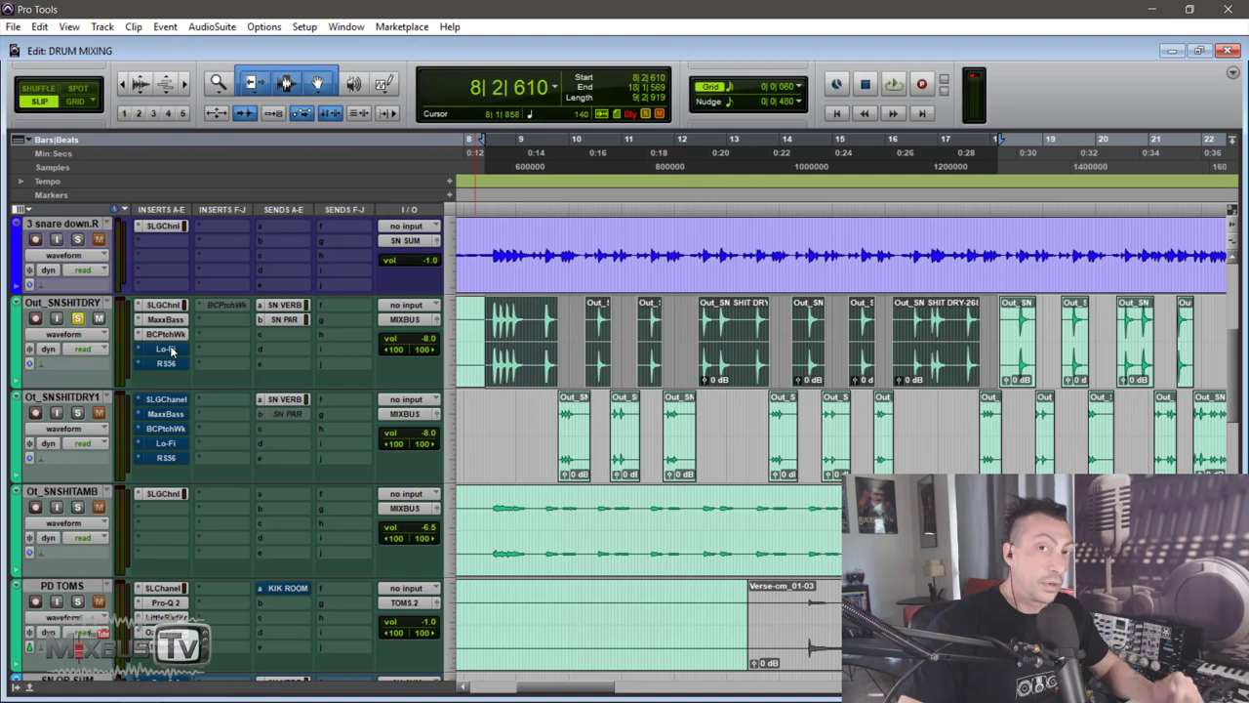
Open Lo-Fi on Out_SNSHITDRY, compare it bypassed and active during playback, leave it active, and close its window
{"action": "left_click", "coordinate": [168, 348]}
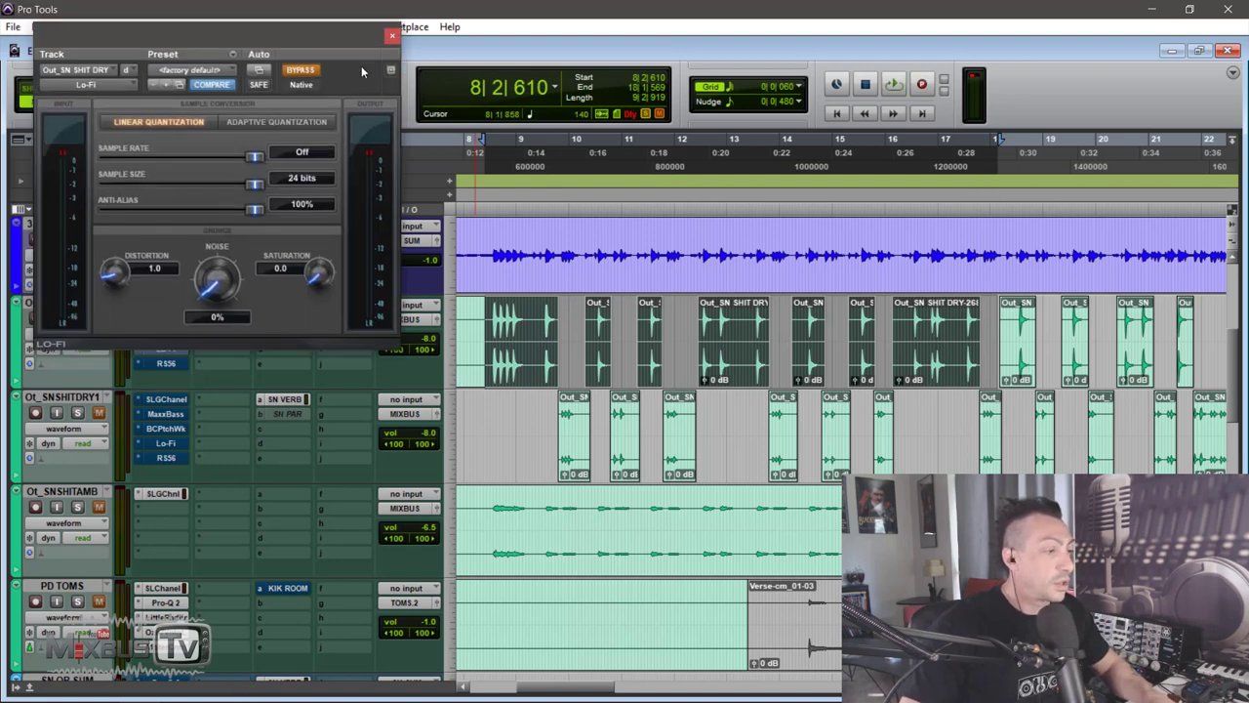
{"action": "left_click_drag", "start_coordinate": [312, 26], "coordinate": [552, 105]}
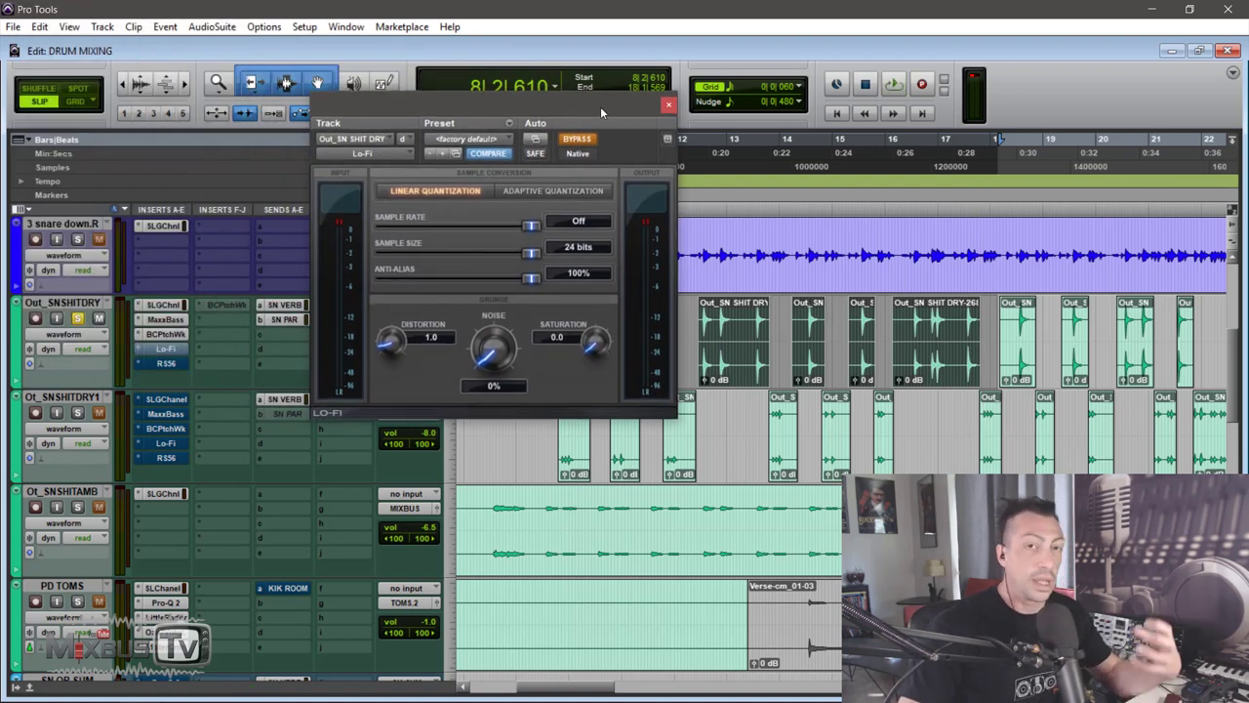
{"action": "key", "text": "space"}
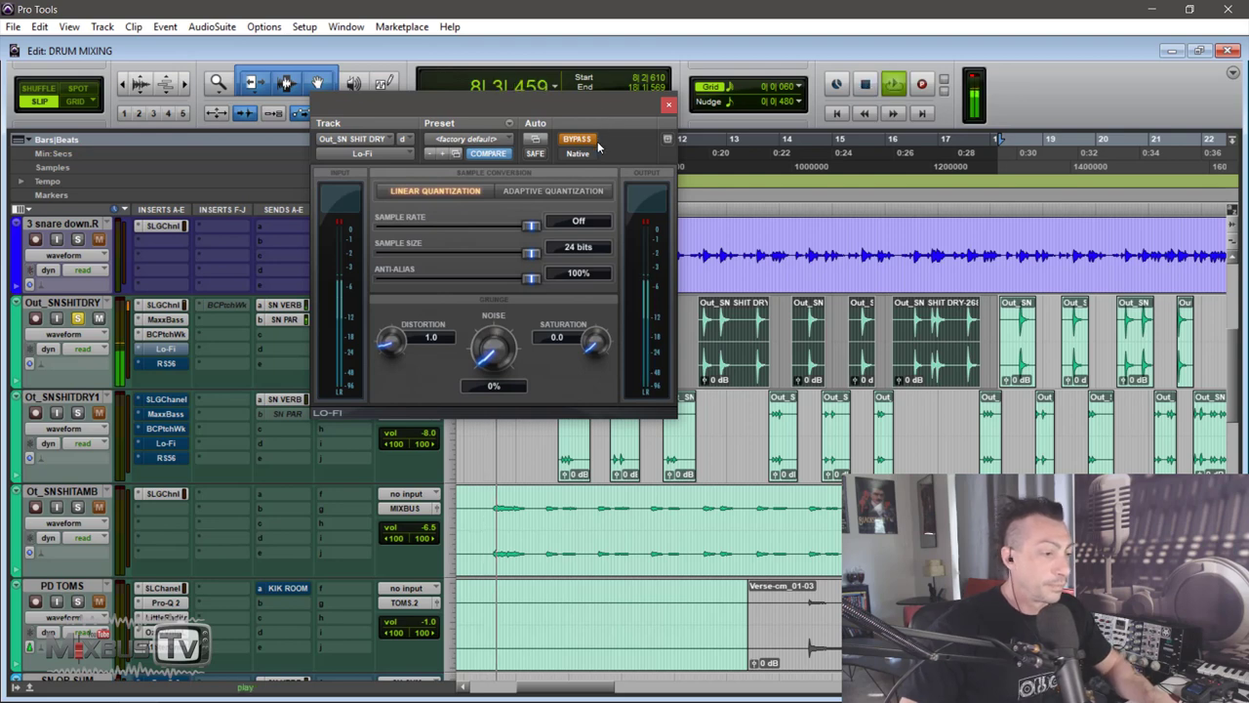
{"action": "left_click", "coordinate": [577, 140]}
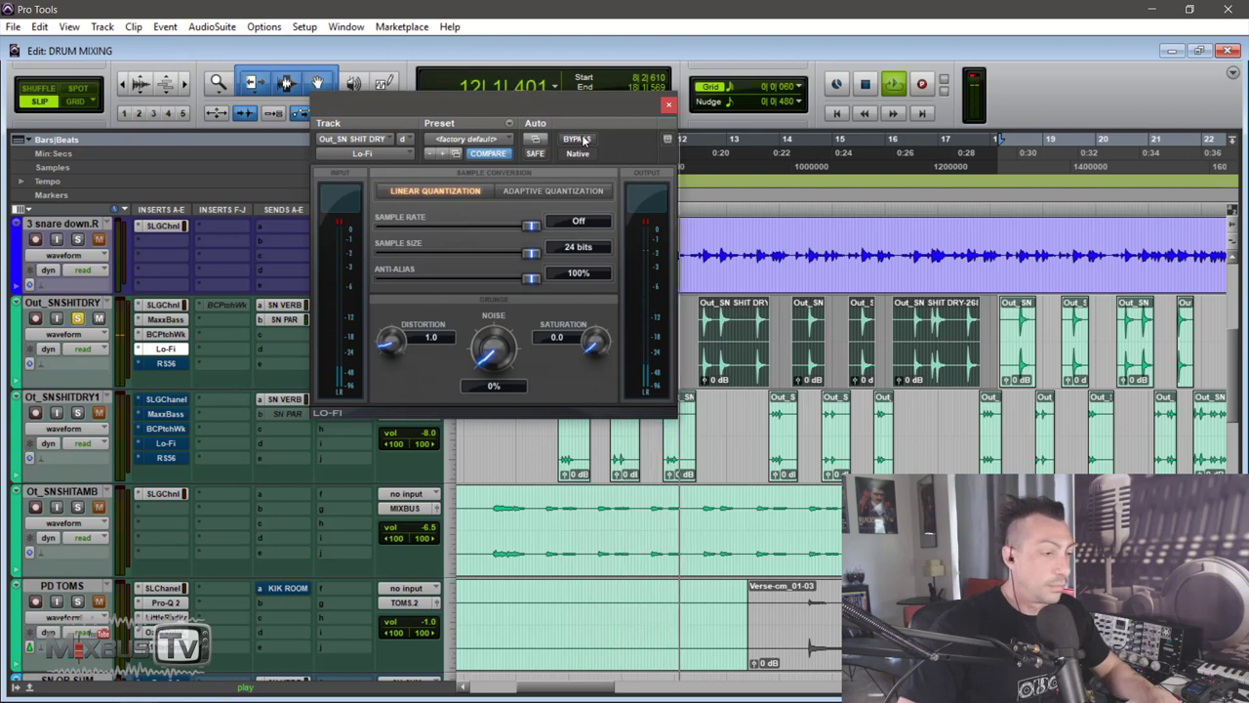
{"action": "left_click", "coordinate": [583, 139]}
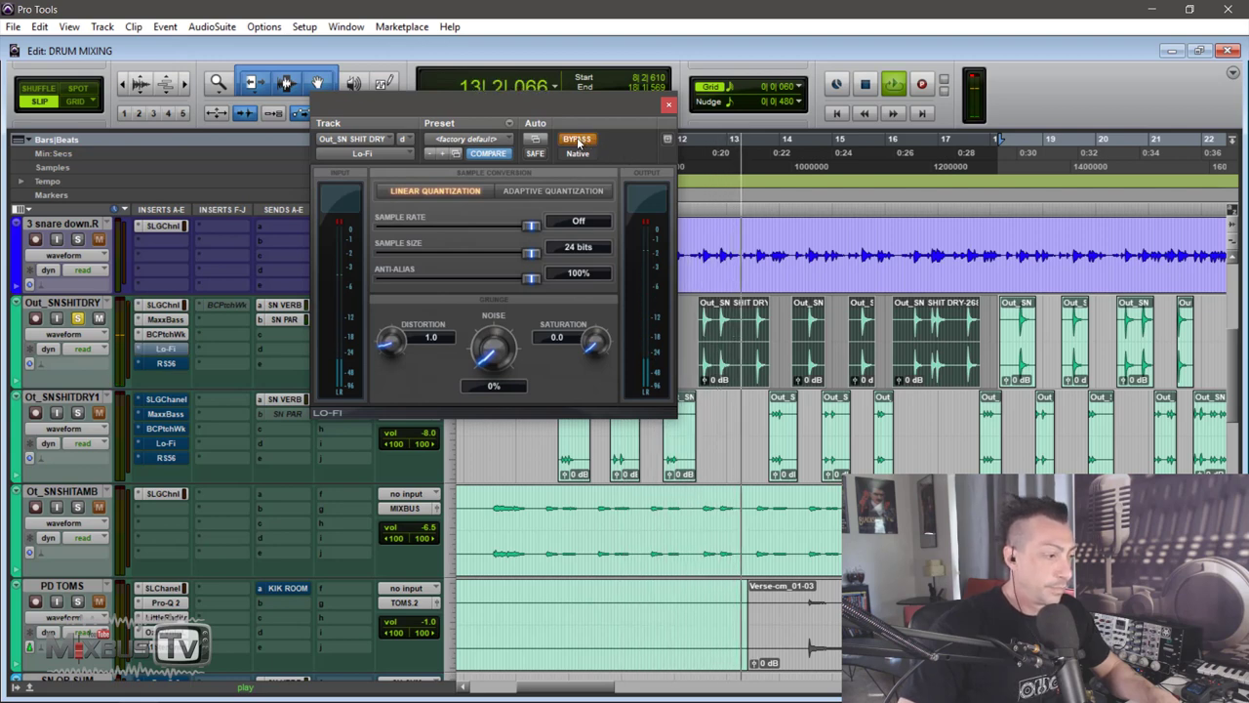
{"action": "left_click", "coordinate": [589, 141]}
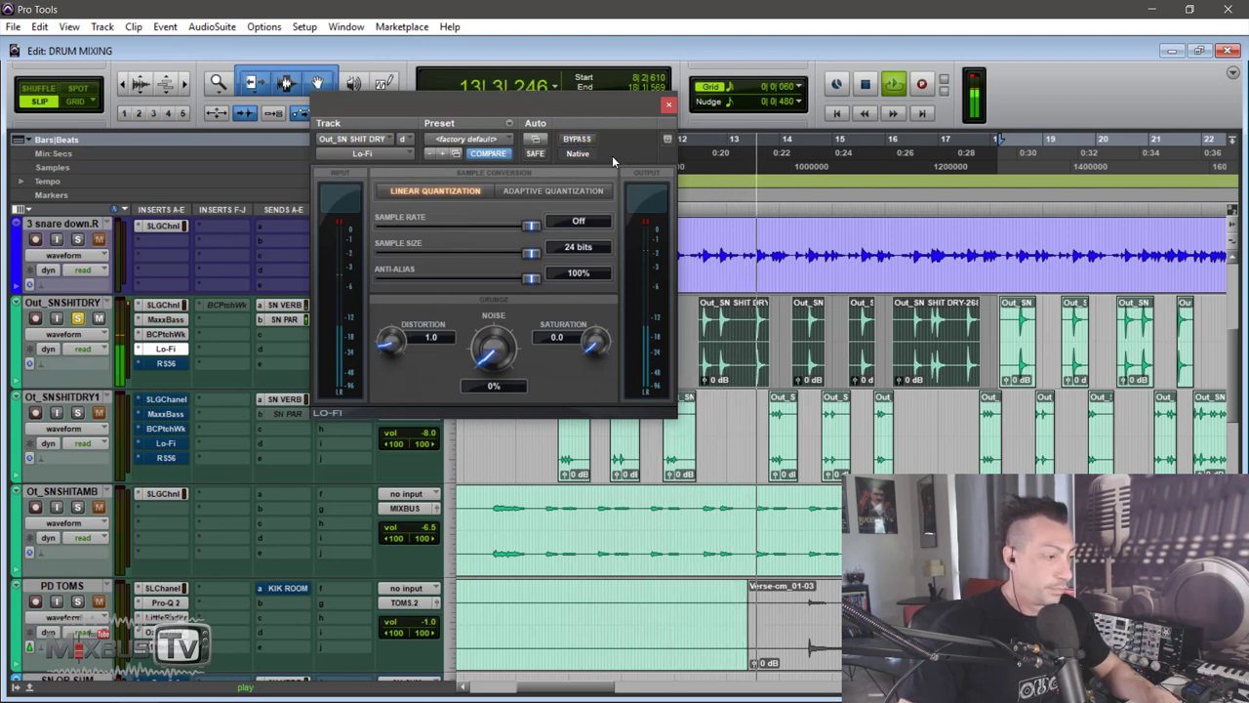
{"action": "left_click", "coordinate": [669, 103]}
{"action": "key", "text": "space"}
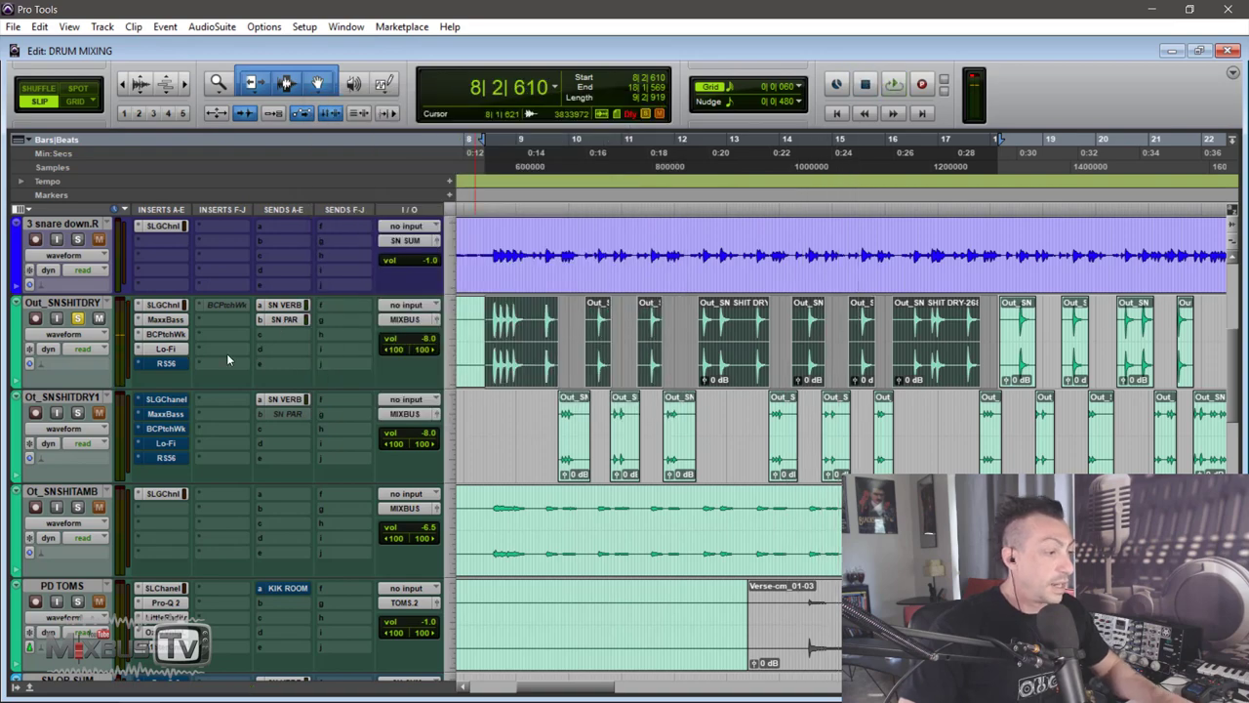
Open RS56 on Out_SNSHITDRY, compare it bypassed and active during playback, leave it active, and close its window
{"action": "left_click", "coordinate": [166, 363]}
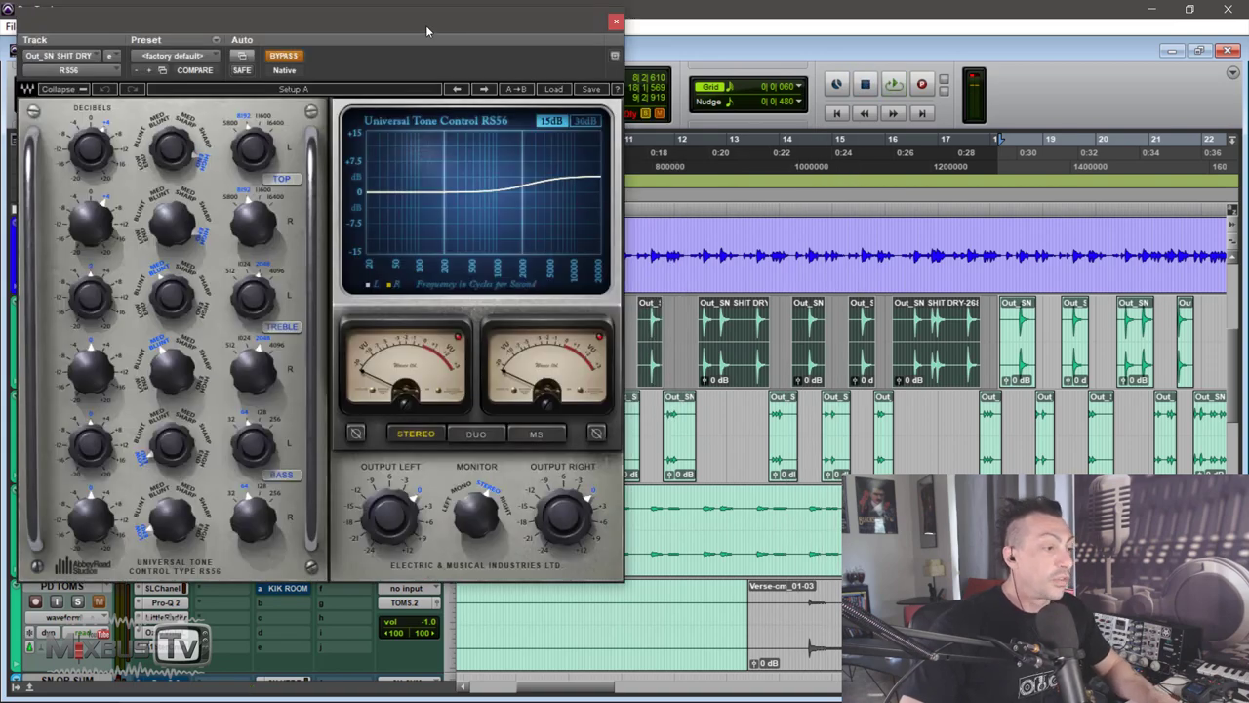
{"action": "left_click_drag", "start_coordinate": [425, 25], "coordinate": [613, 26]}
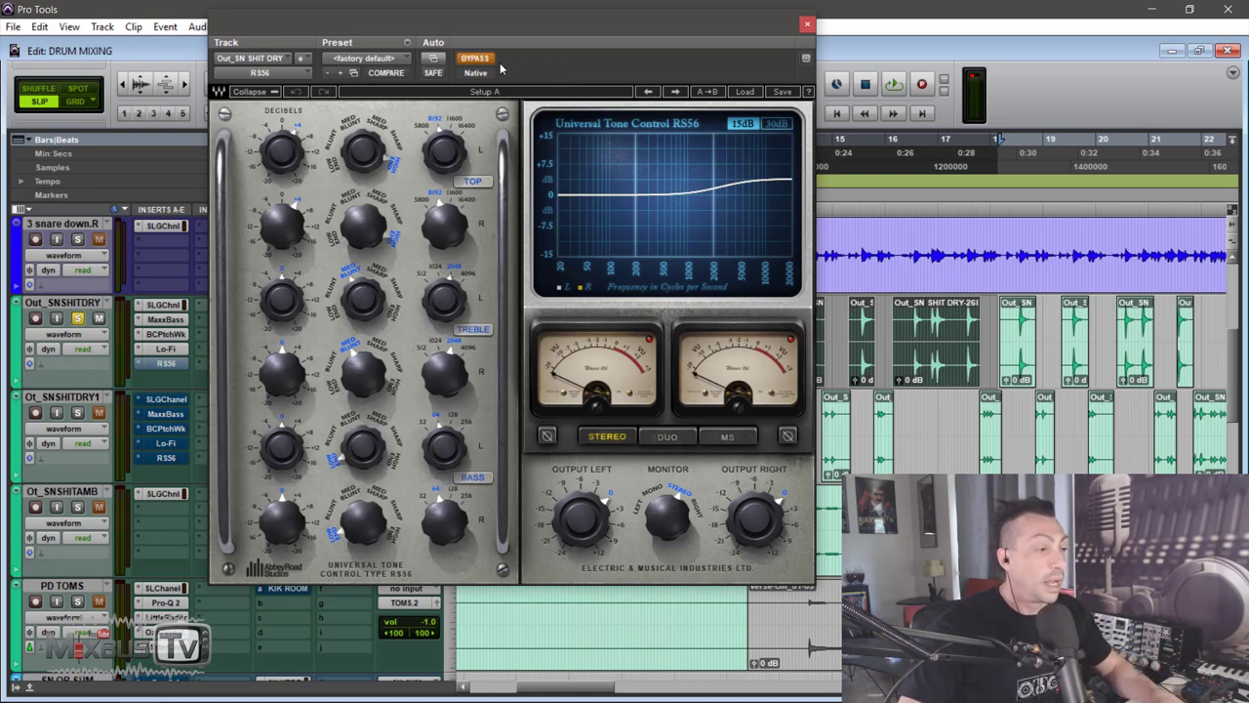
{"action": "key", "text": "space"}
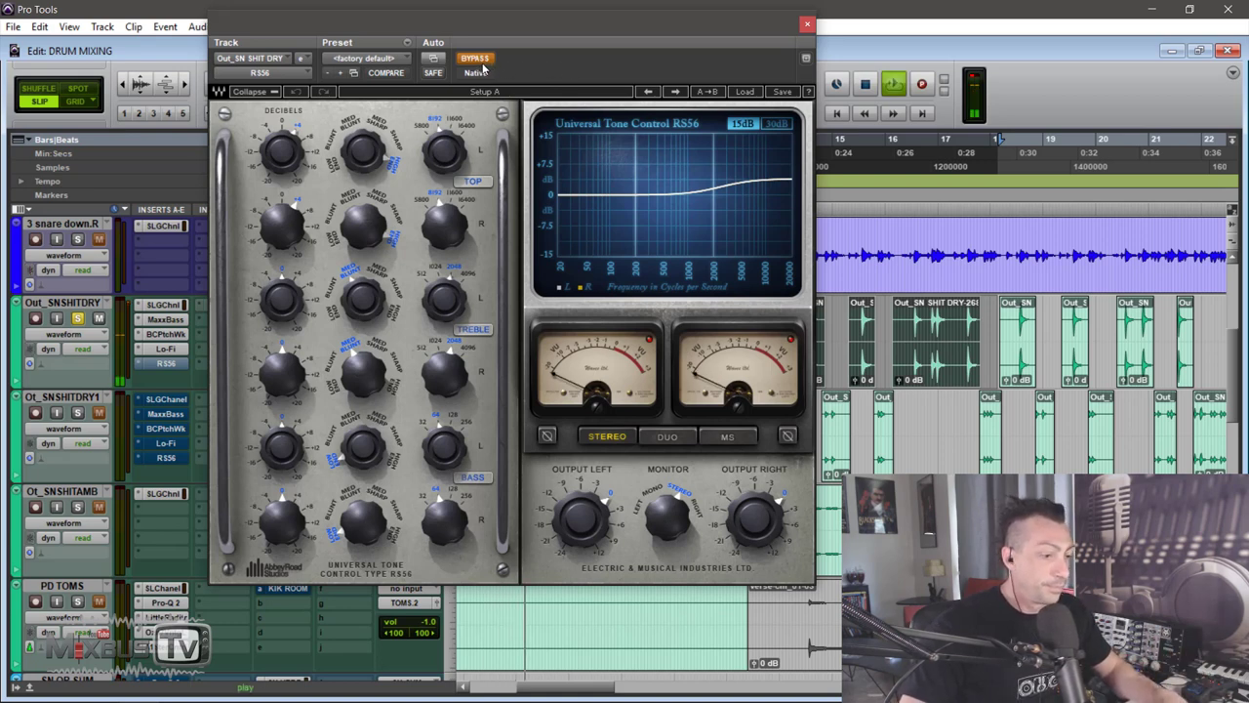
{"action": "left_click", "coordinate": [475, 60]}
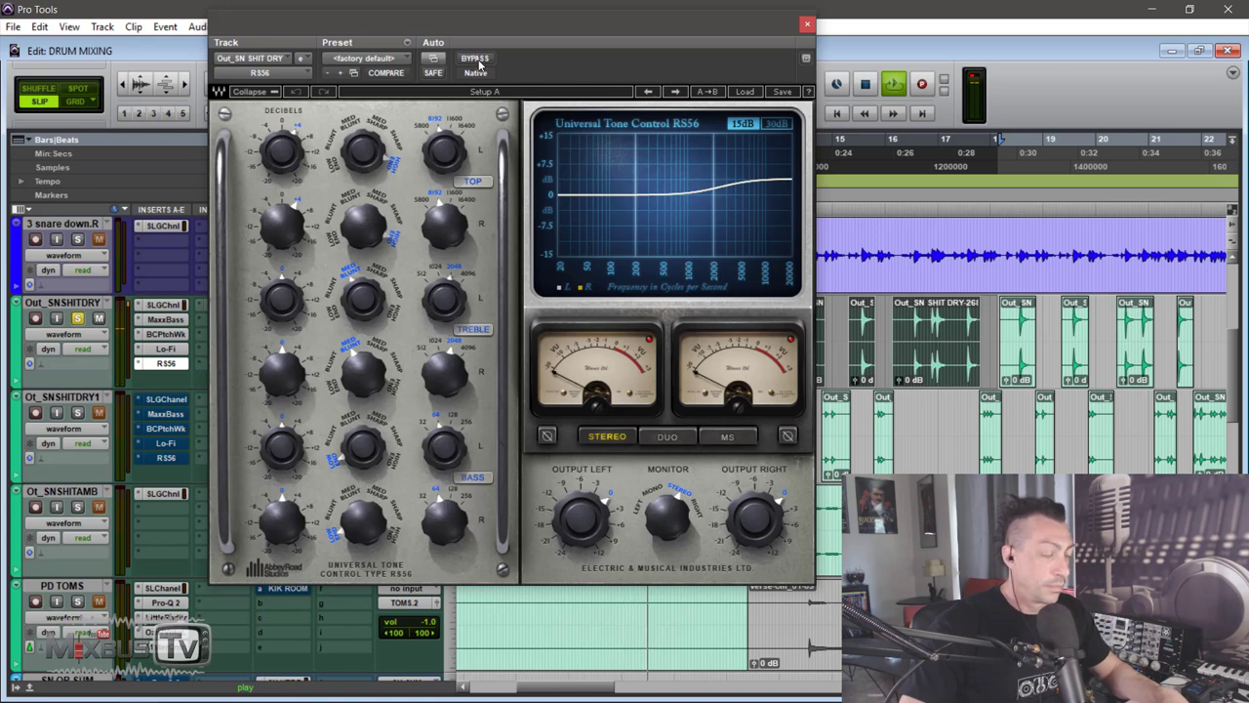
{"action": "left_click", "coordinate": [477, 60]}
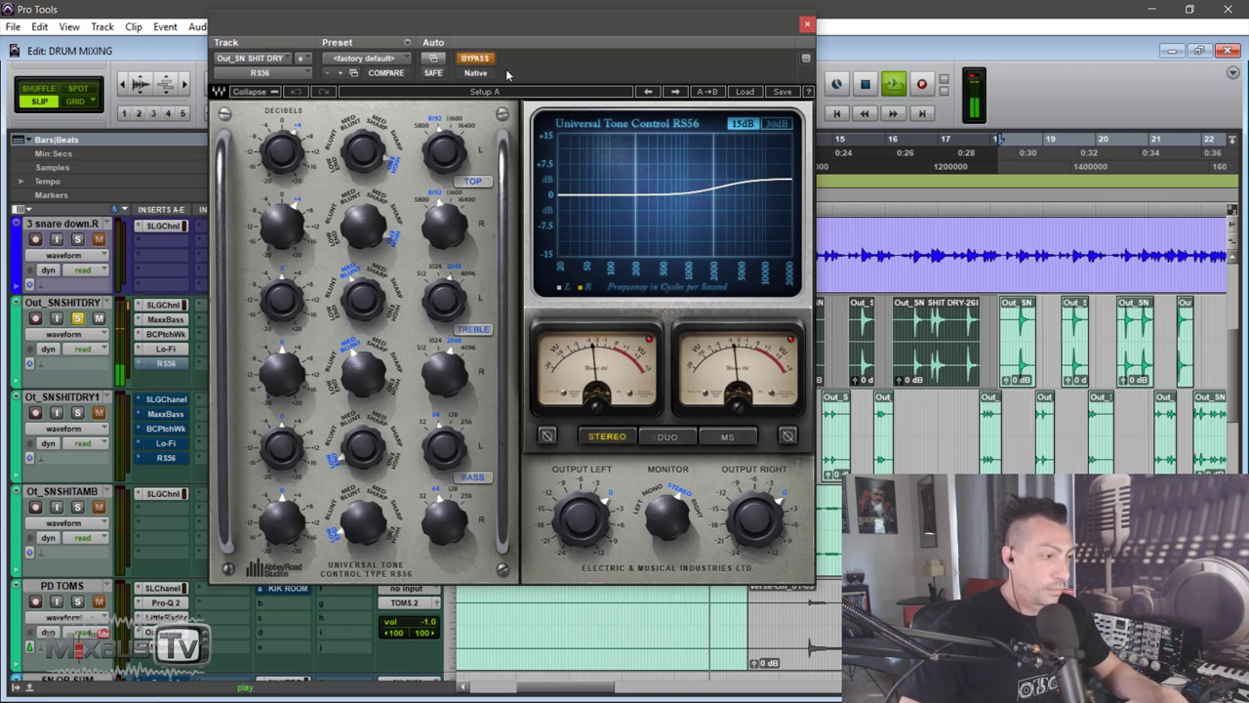
{"action": "left_click", "coordinate": [475, 58]}
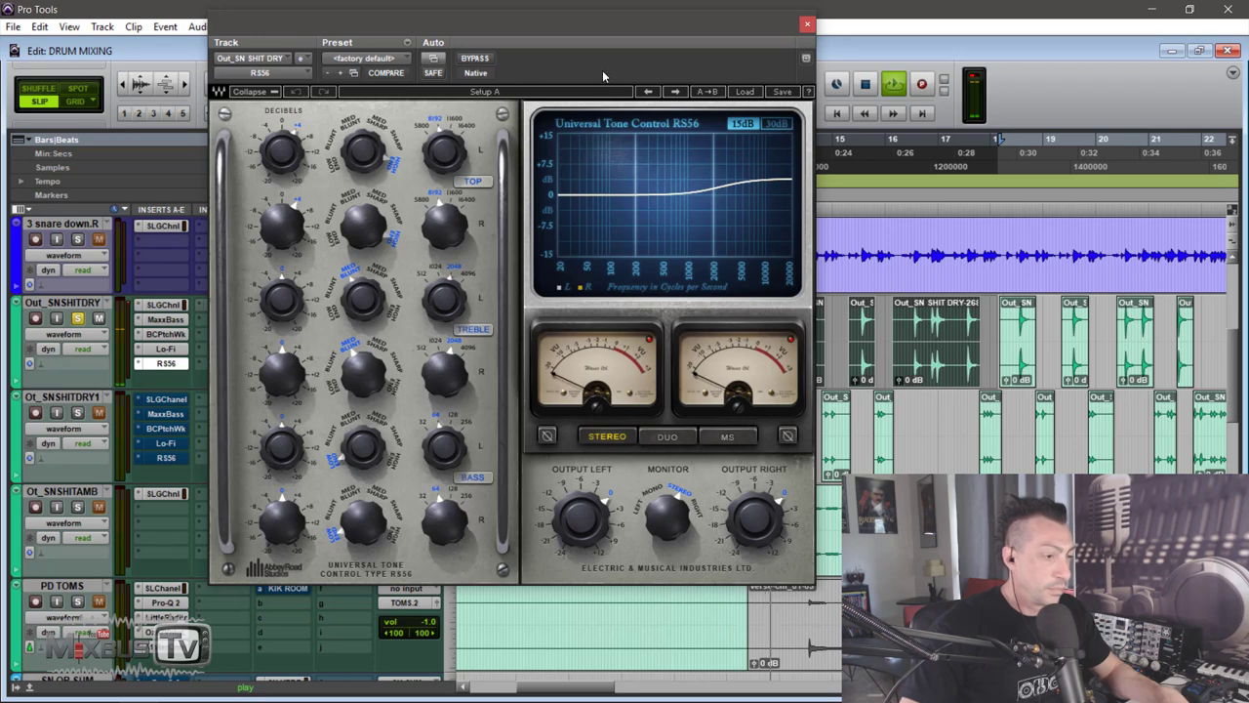
{"action": "left_click", "coordinate": [807, 23]}
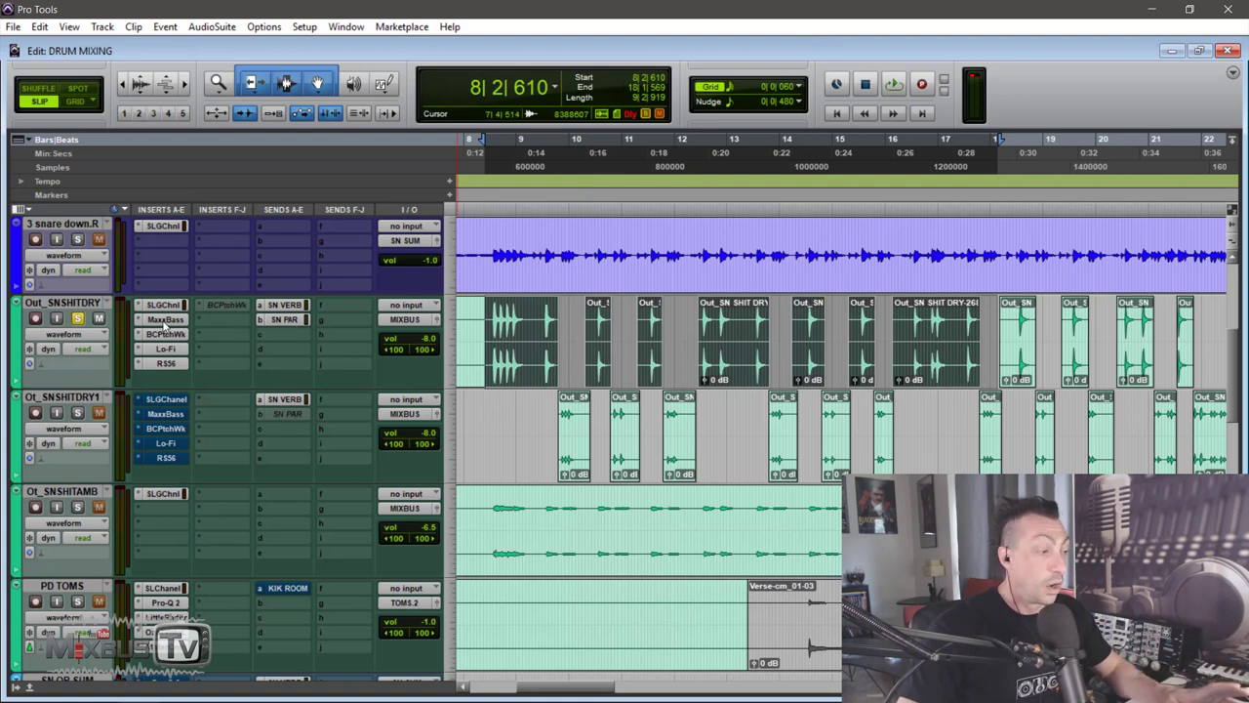
Select 9|1|930 to 21|3|643 on both dry snare sample tracks, solo Ot_SNSHITDRY1 as well, and play the passage
{"action": "left_click_drag", "start_coordinate": [530, 429], "coordinate": [1184, 414]}
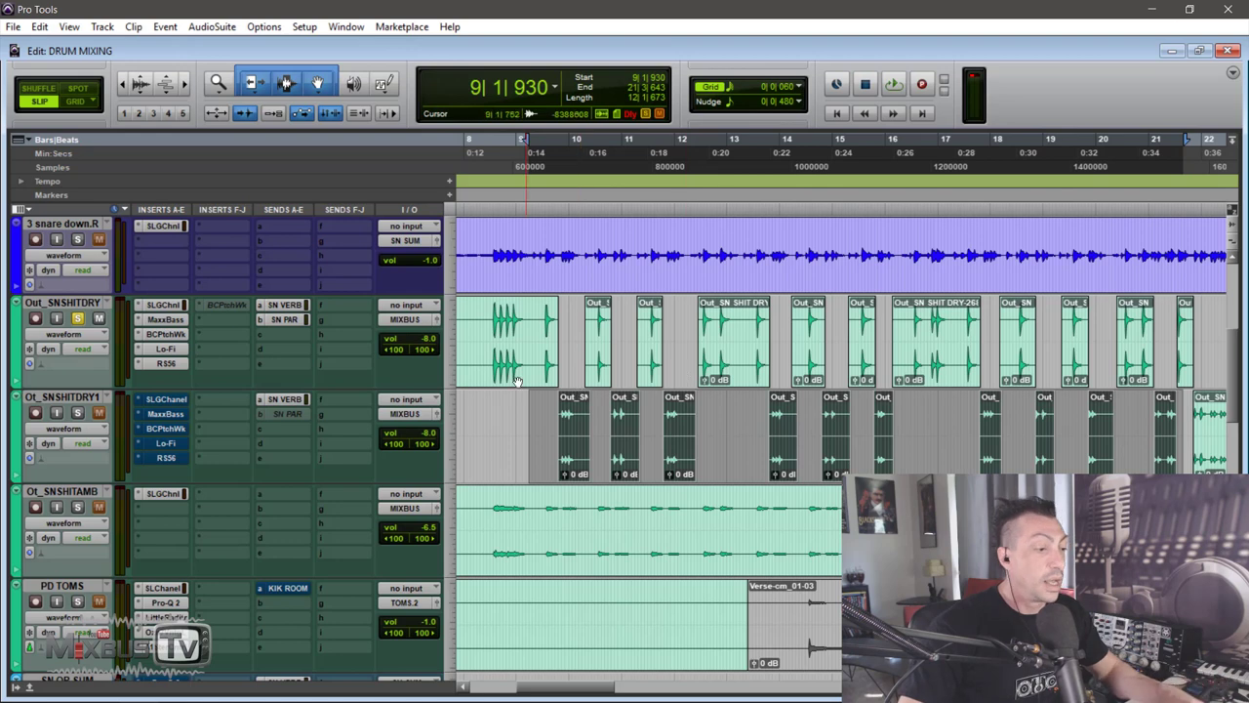
{"action": "left_click", "coordinate": [539, 320], "text": "shift"}
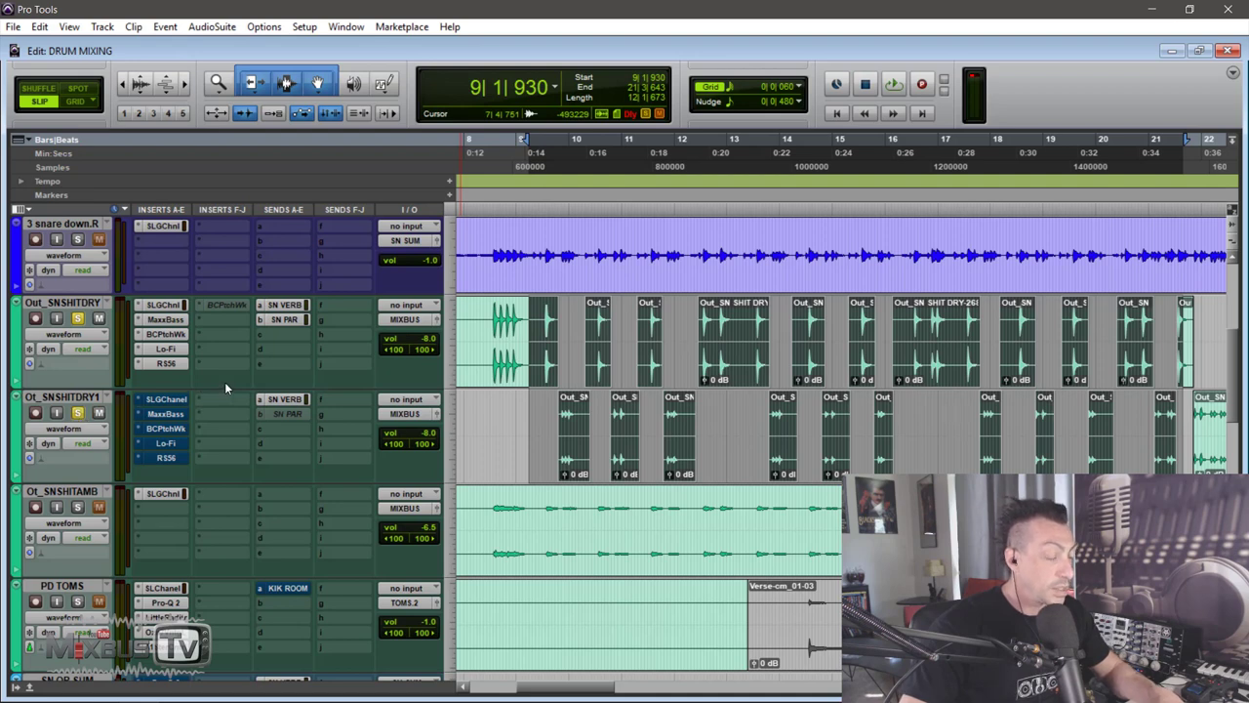
{"action": "key", "text": "space"}
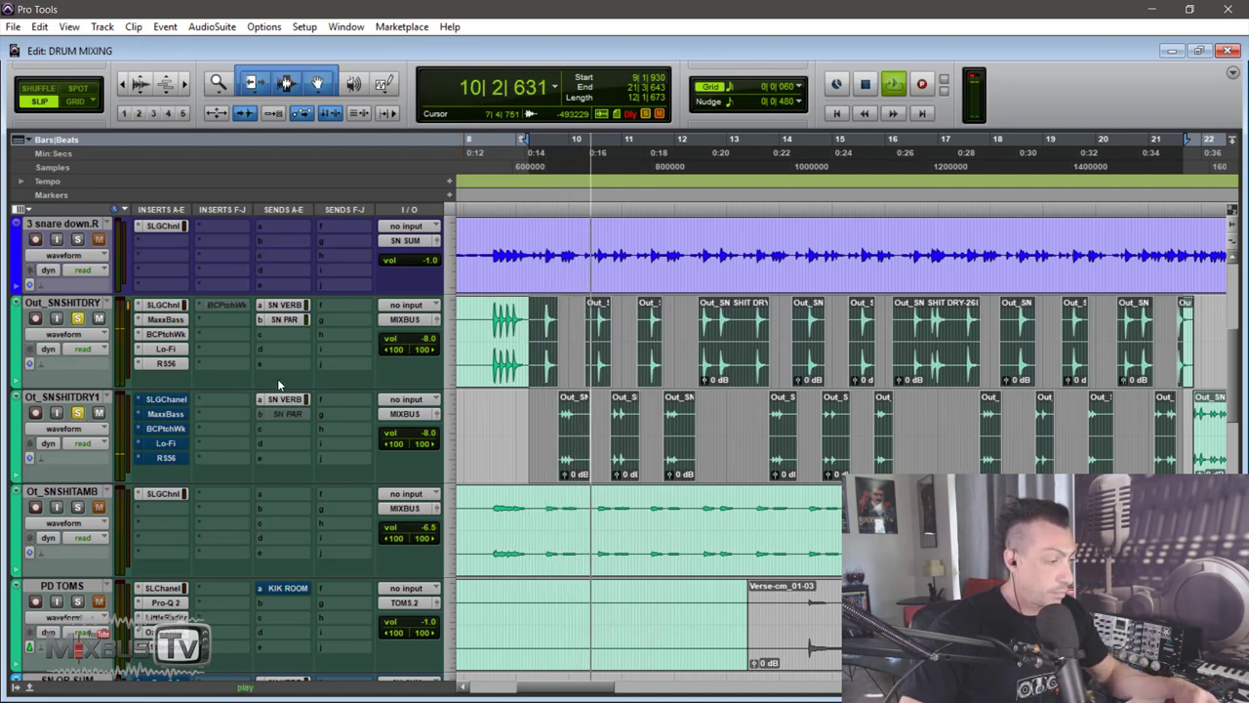
Take the Ot_SNSHITDRY1 inserts out of bypass, select both dry snare sample tracks, and stop playback
{"action": "left_click", "coordinate": [92, 397]}
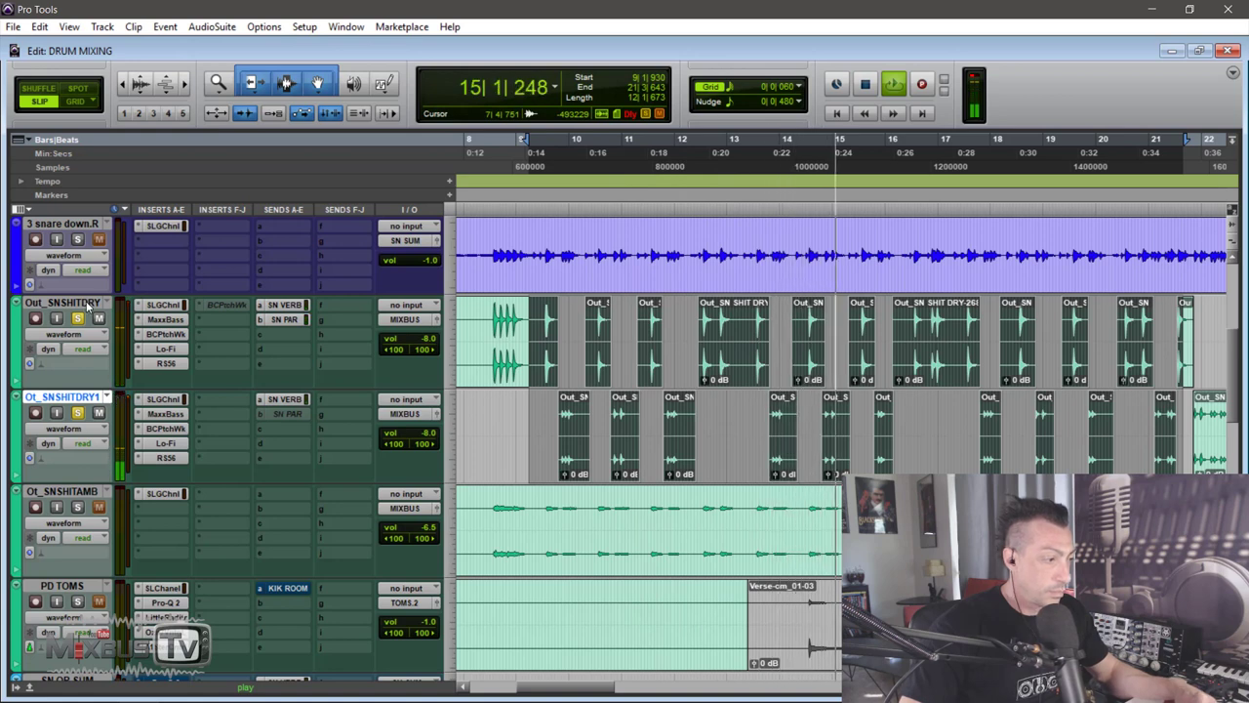
{"action": "left_click", "coordinate": [90, 303], "text": "shift"}
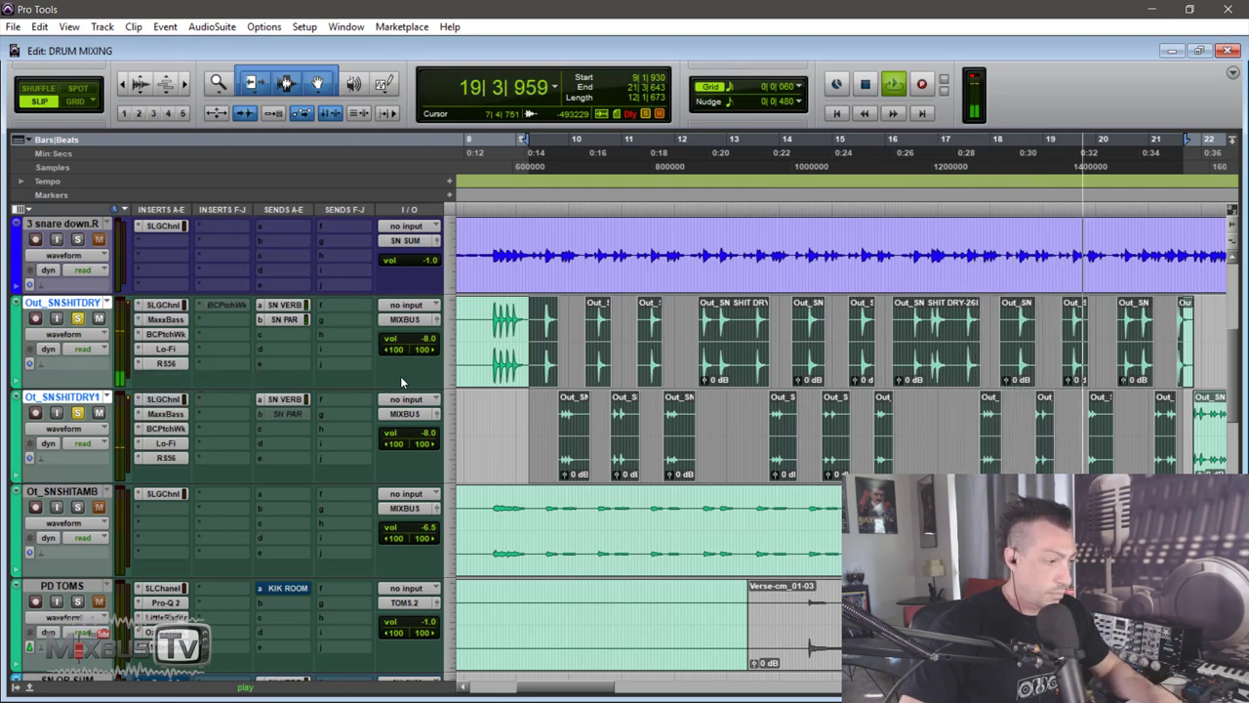
{"action": "key", "text": "space"}
Select the gap between the snare hits on Out_SNSHITDRY, from 9|4|243 to 10|2|131
{"action": "key", "text": "r"}
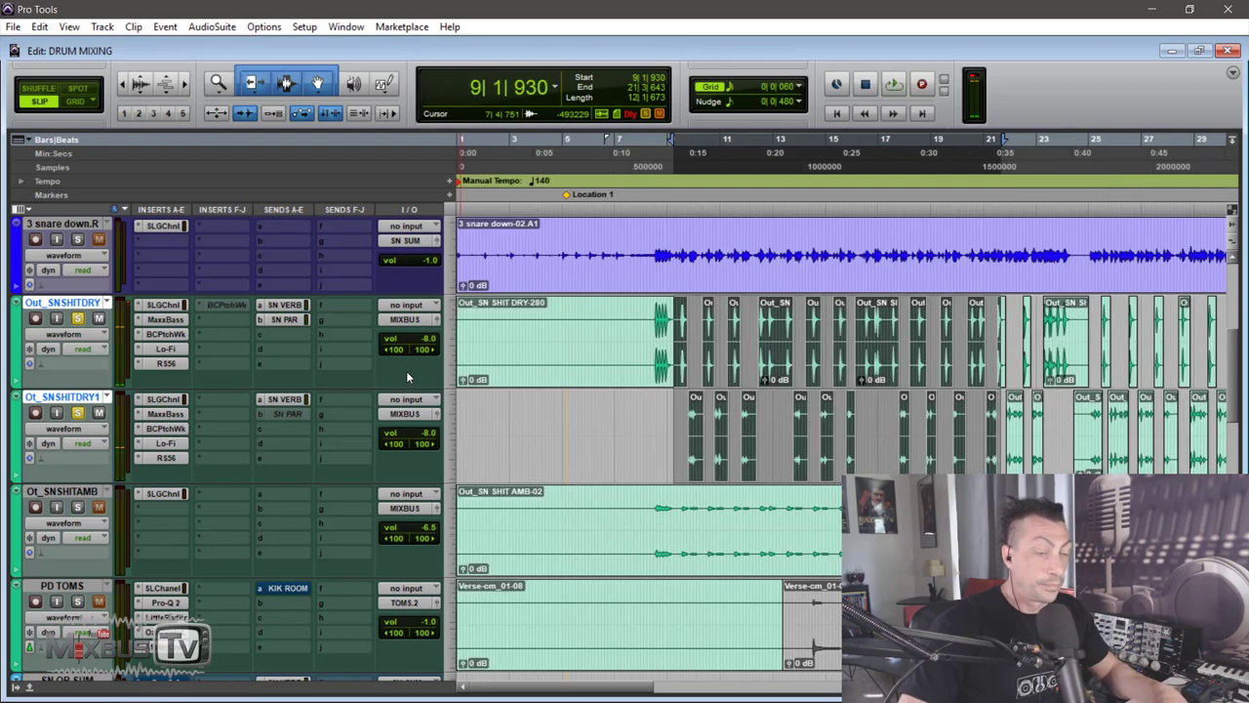
{"action": "key", "text": "r"}
{"action": "scroll", "coordinate": [549, 431], "scroll_direction": "down", "scroll_amount": 2}
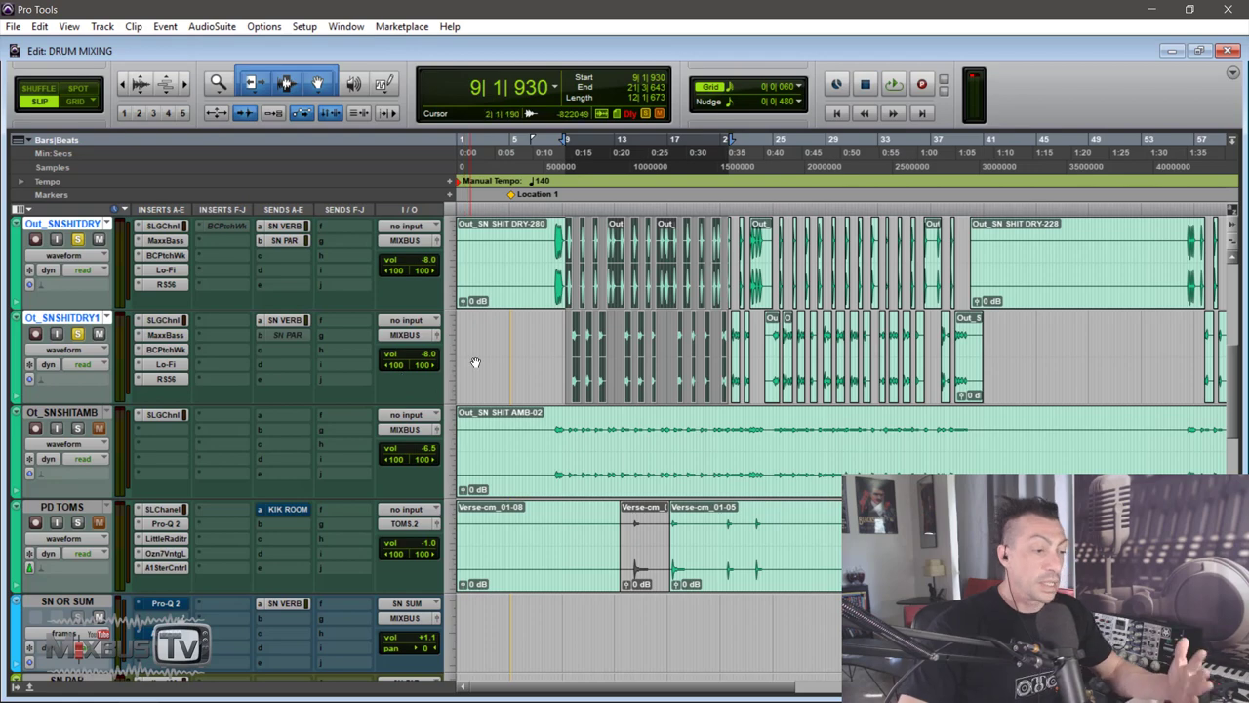
{"action": "key", "text": "t"}
{"action": "key", "text": "t"}
{"action": "key", "text": "t"}
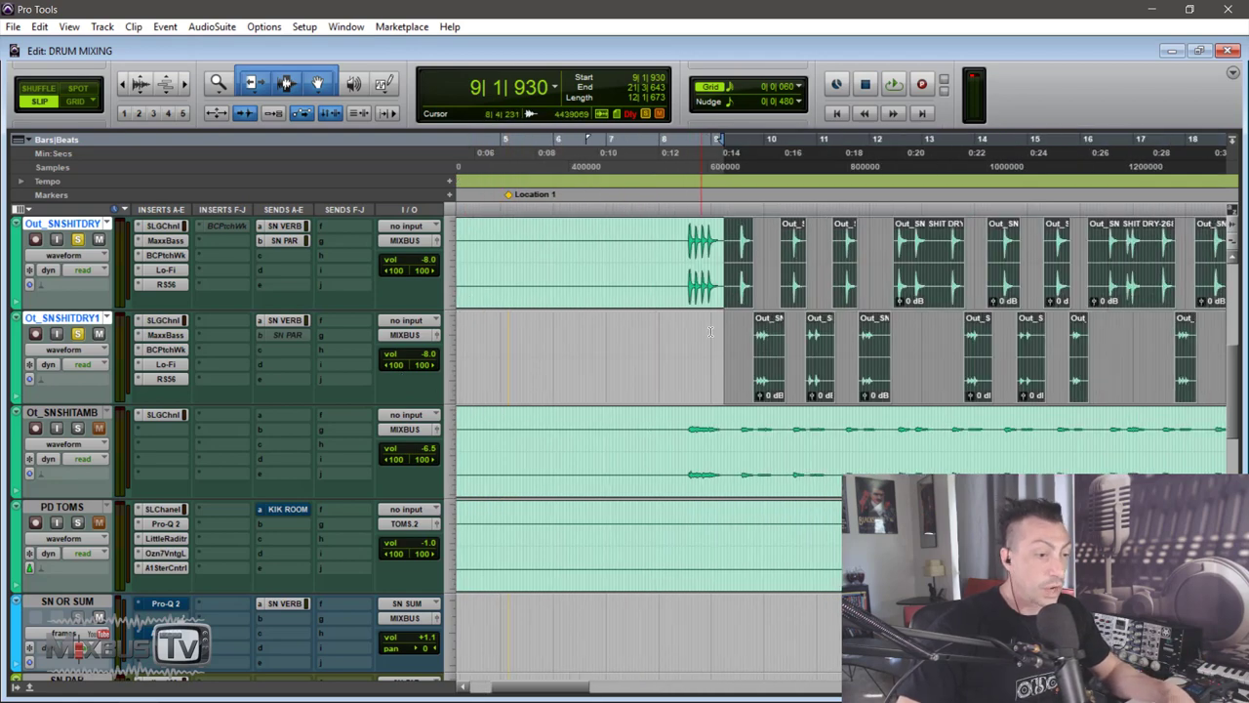
{"action": "scroll", "coordinate": [742, 313], "scroll_direction": "right", "scroll_amount": 2}
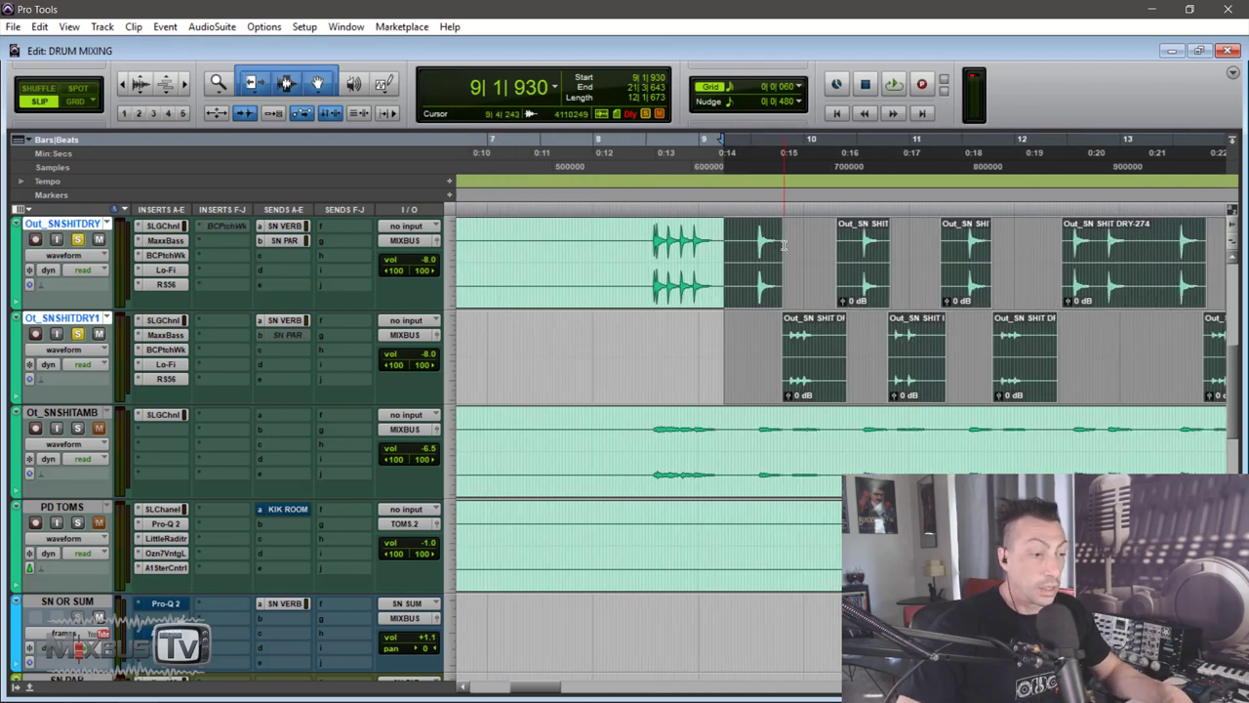
{"action": "left_click_drag", "start_coordinate": [783, 245], "coordinate": [833, 256]}
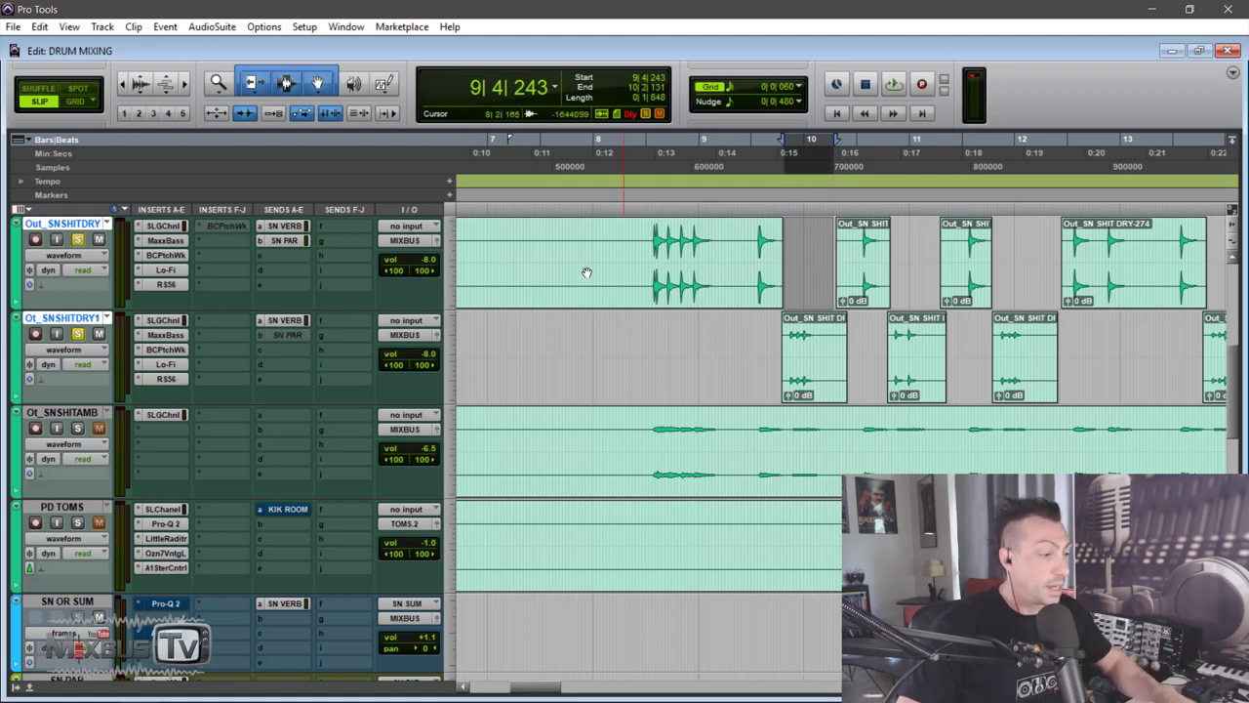
Open the SN VERB sends of both dry snare sample tracks and the SN PAR send of Out_SNSHITDRY, arranging their windows side by side
{"action": "left_click", "coordinate": [288, 228]}
{"action": "left_click_drag", "start_coordinate": [33, 27], "coordinate": [403, 67]}
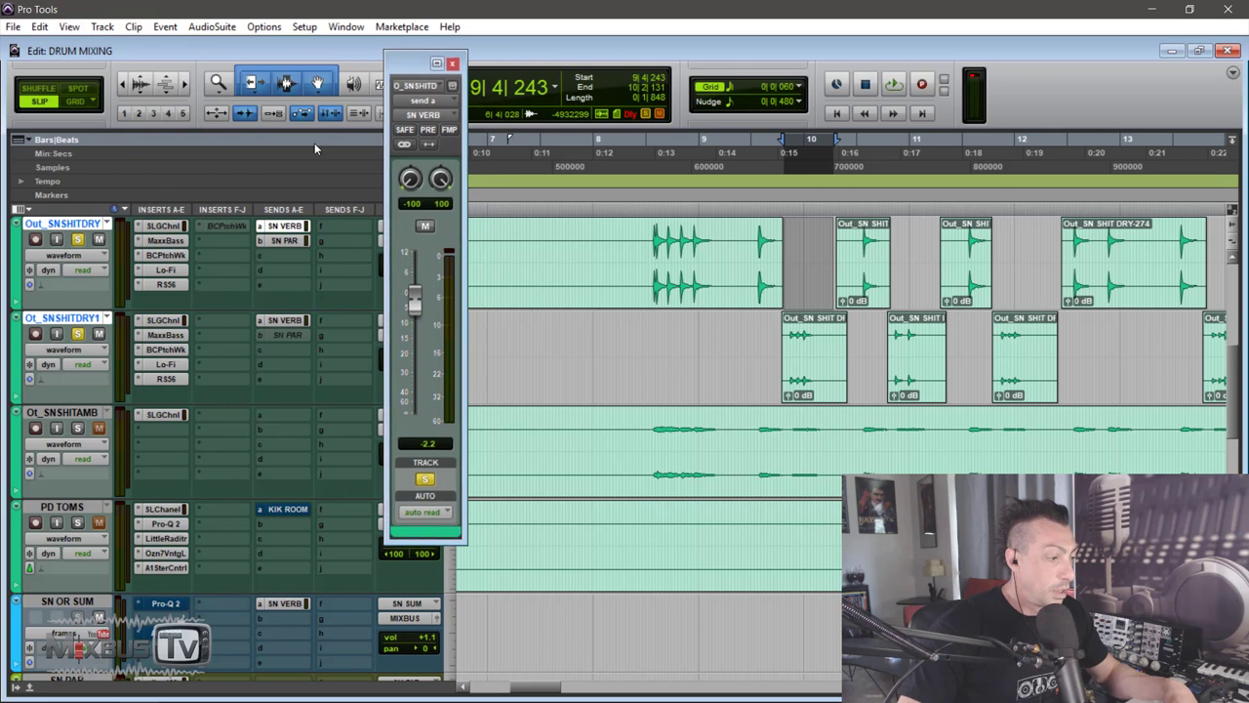
{"action": "left_click", "coordinate": [289, 322]}
{"action": "left_click_drag", "start_coordinate": [50, 29], "coordinate": [504, 72]}
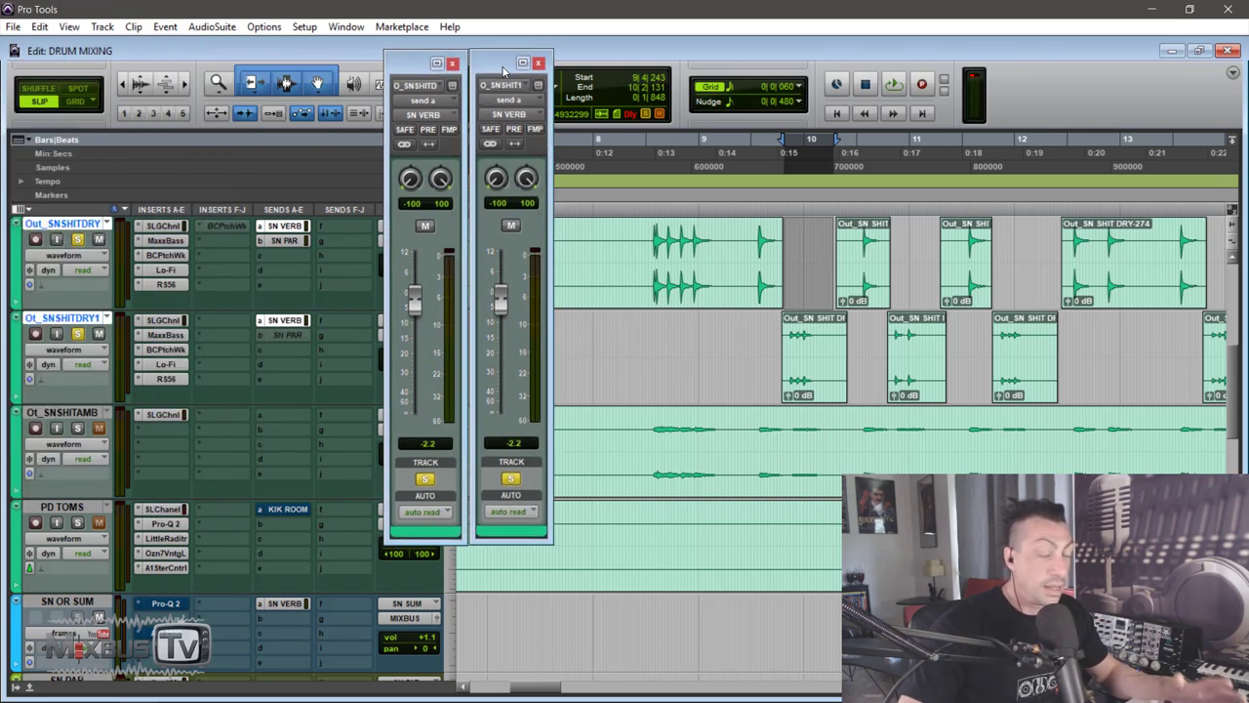
{"action": "left_click", "coordinate": [291, 242]}
{"action": "left_click_drag", "start_coordinate": [43, 11], "coordinate": [583, 66]}
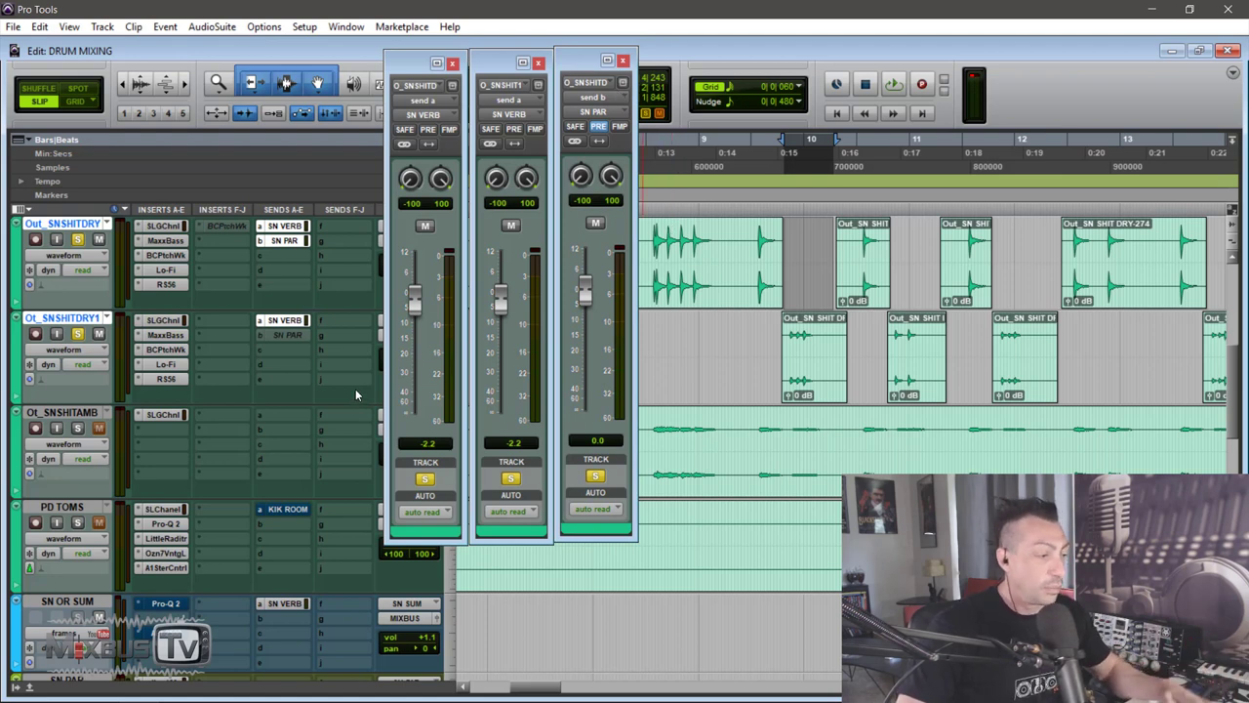
Close the send windows, then open dbx-160 and Saturn on the SN PAR track and place their windows side by side
{"action": "scroll", "coordinate": [355, 389], "scroll_direction": "down", "scroll_amount": 2}
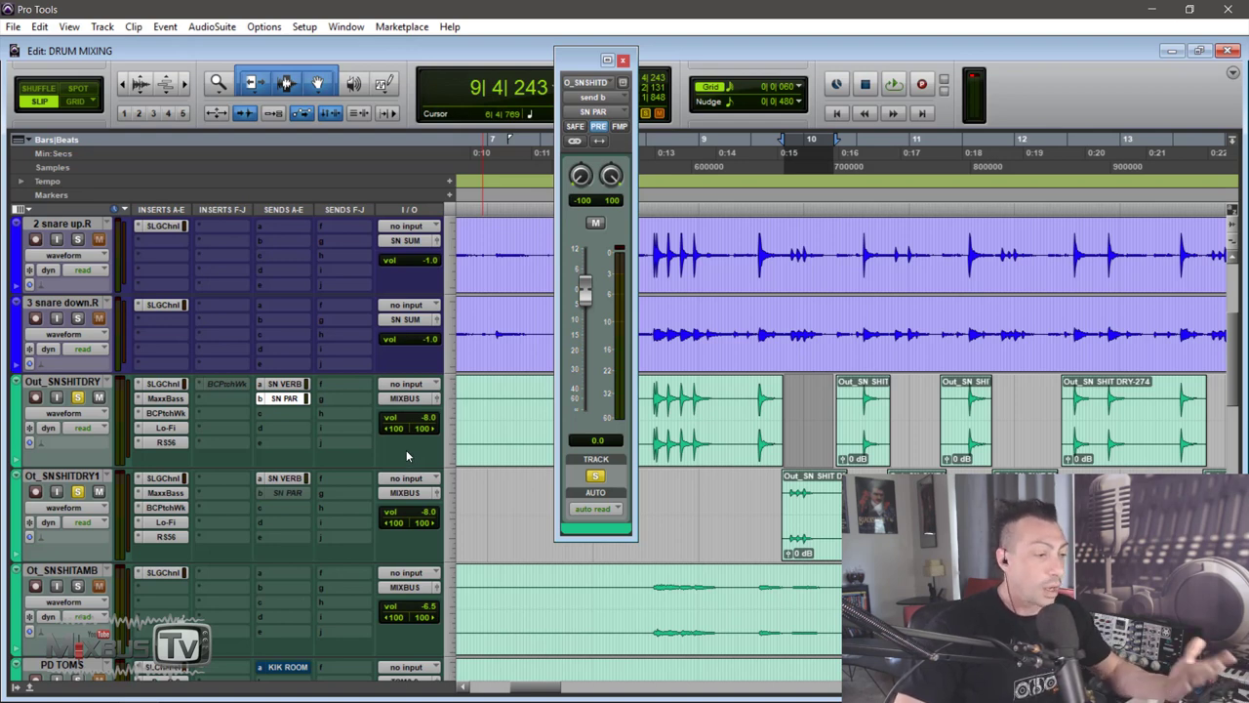
{"action": "scroll", "coordinate": [408, 444], "scroll_direction": "down", "scroll_amount": 10}
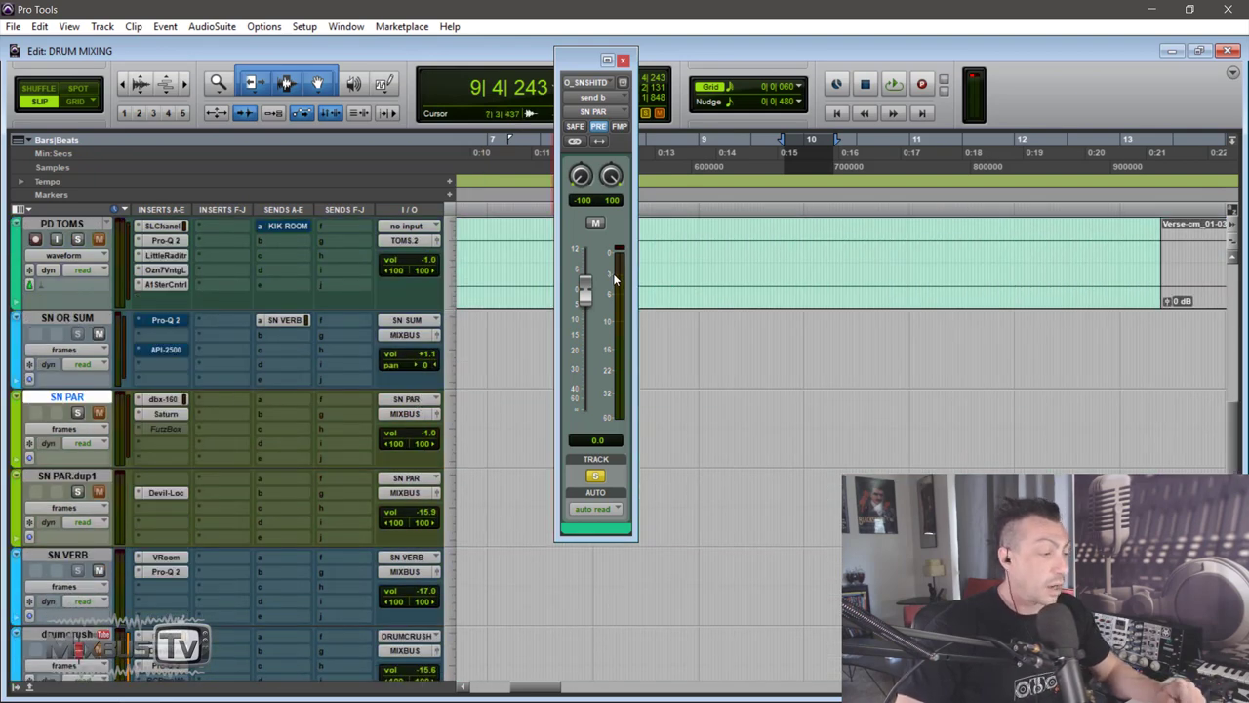
{"action": "left_click", "coordinate": [162, 400]}
{"action": "left_click_drag", "start_coordinate": [328, 21], "coordinate": [517, 8]}
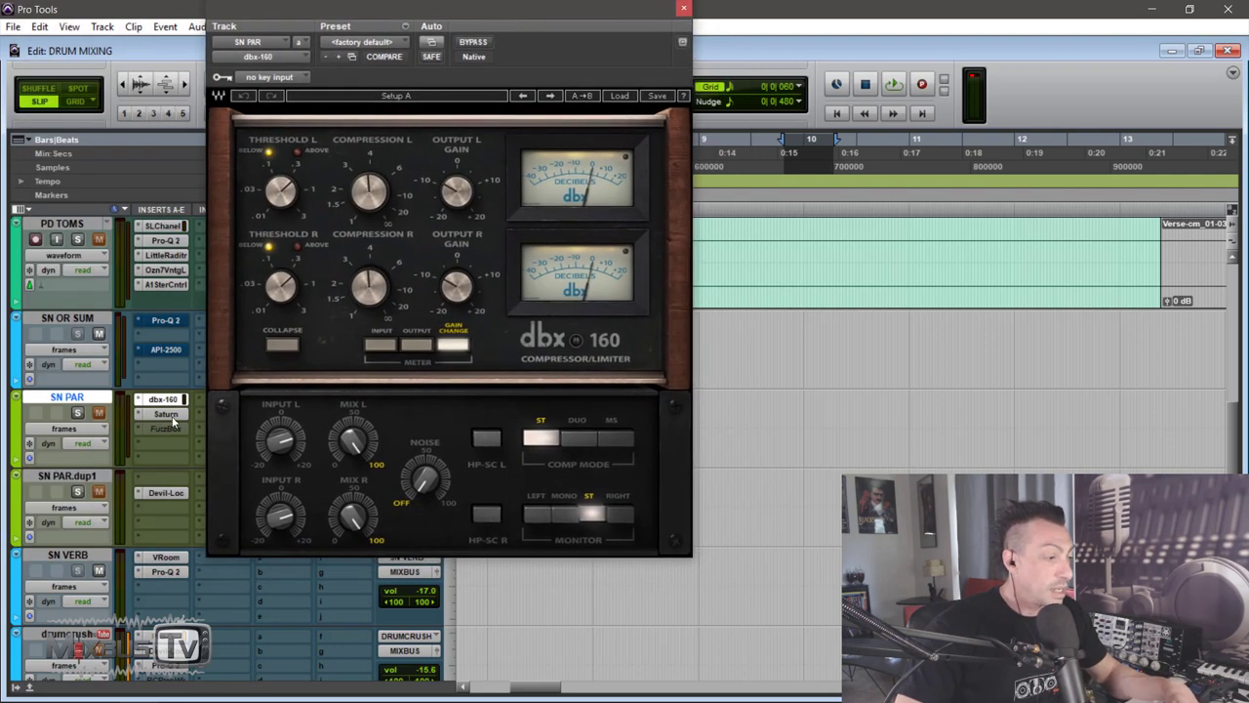
{"action": "left_click", "coordinate": [168, 414]}
{"action": "left_click_drag", "start_coordinate": [445, 33], "coordinate": [982, 273]}
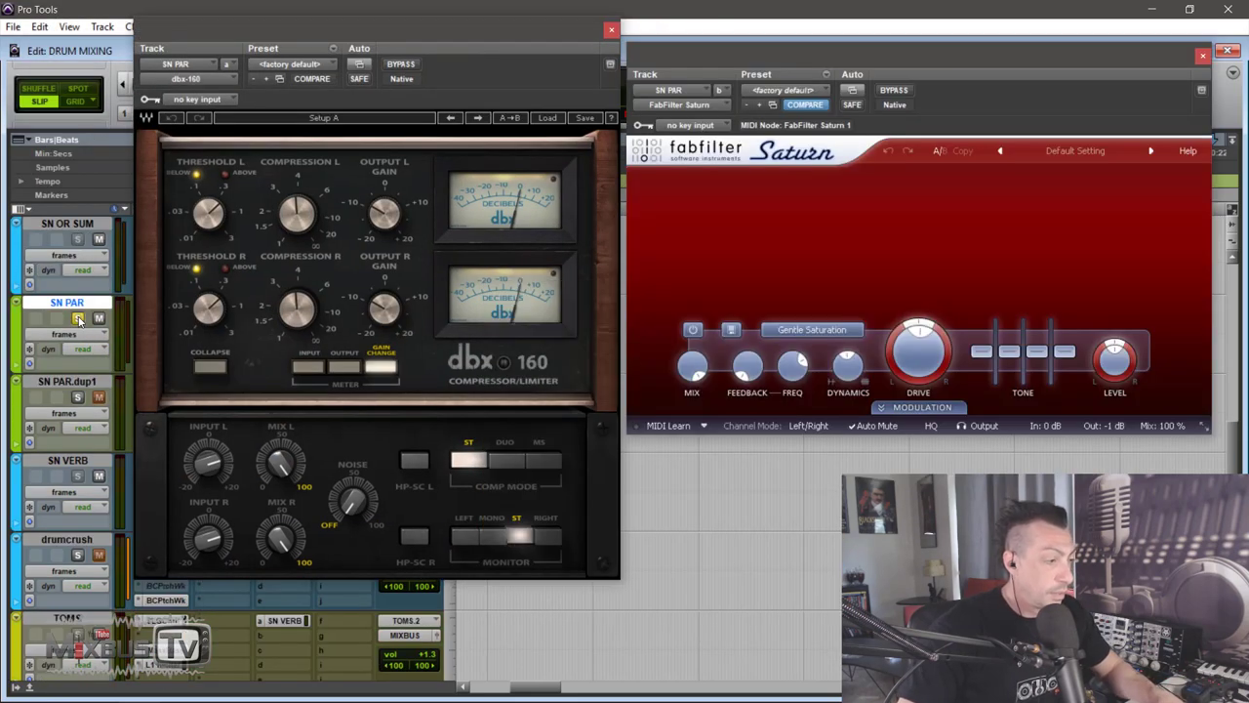
Solo SN PAR, compare Saturn and dbx-160 bypassed and active during playback, leave both active, and close their windows
{"action": "left_click", "coordinate": [78, 318]}
{"action": "key", "text": "space"}
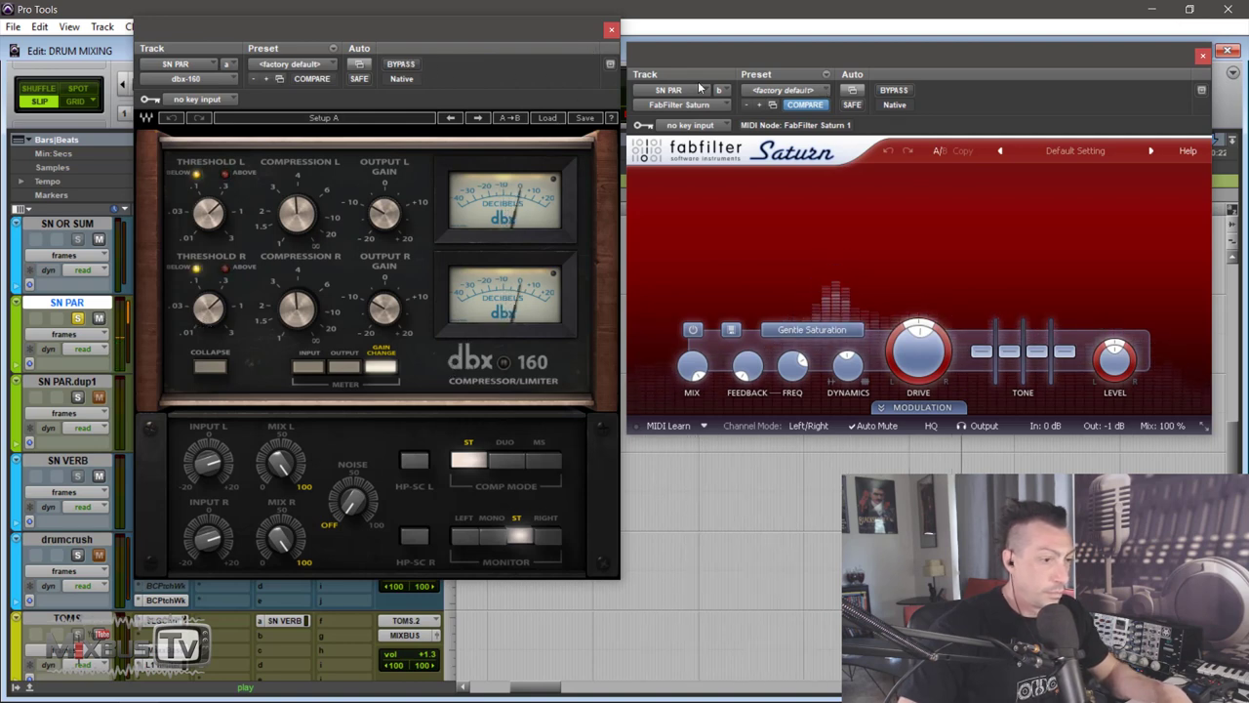
{"action": "left_click", "coordinate": [894, 90]}
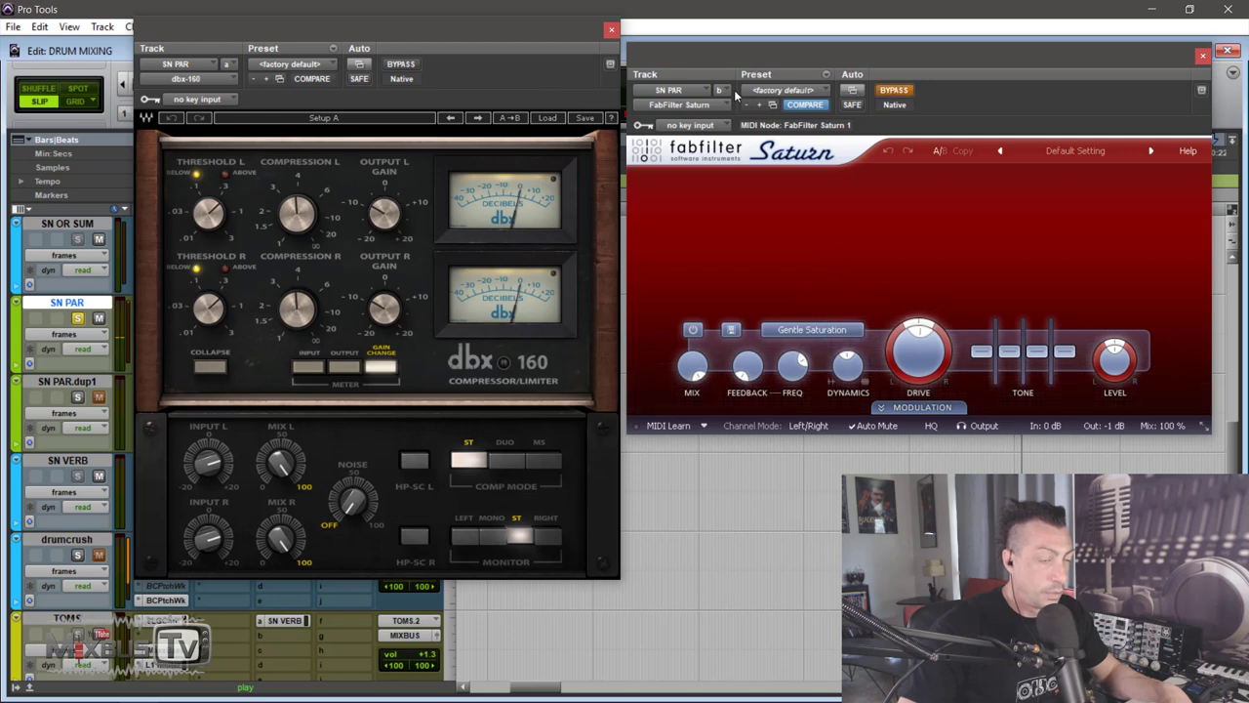
{"action": "left_click", "coordinate": [400, 64]}
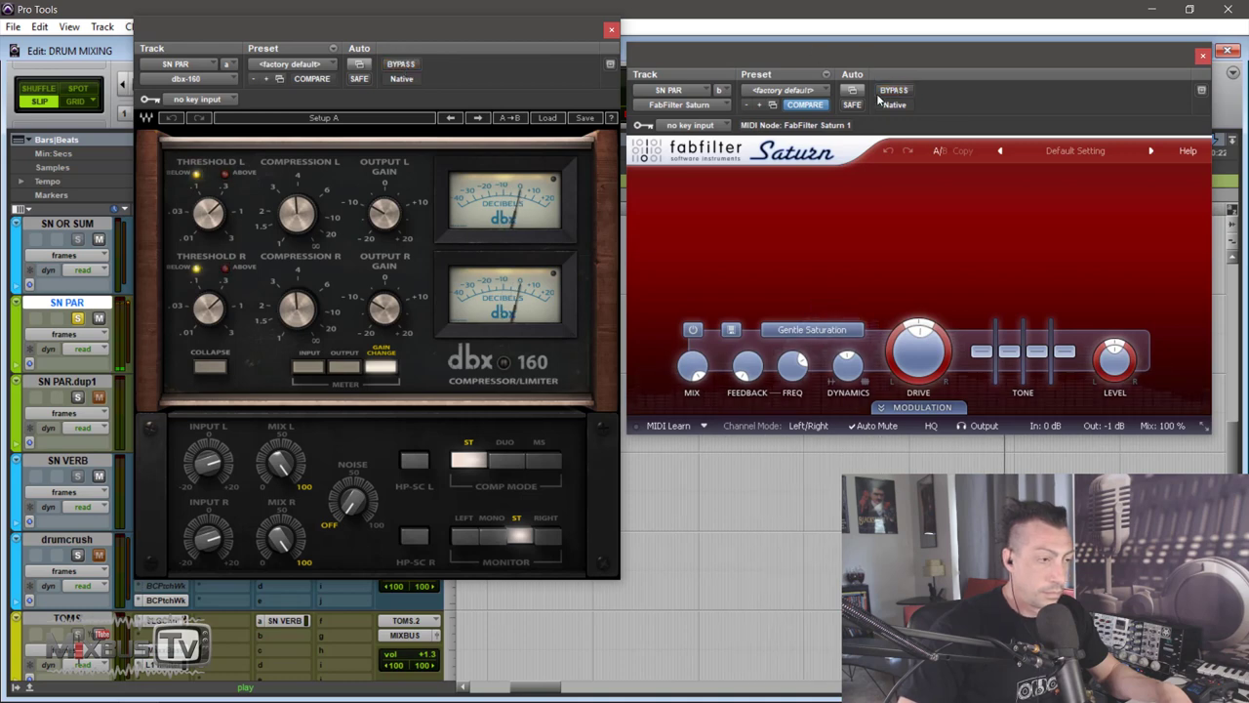
{"action": "left_click", "coordinate": [611, 29]}
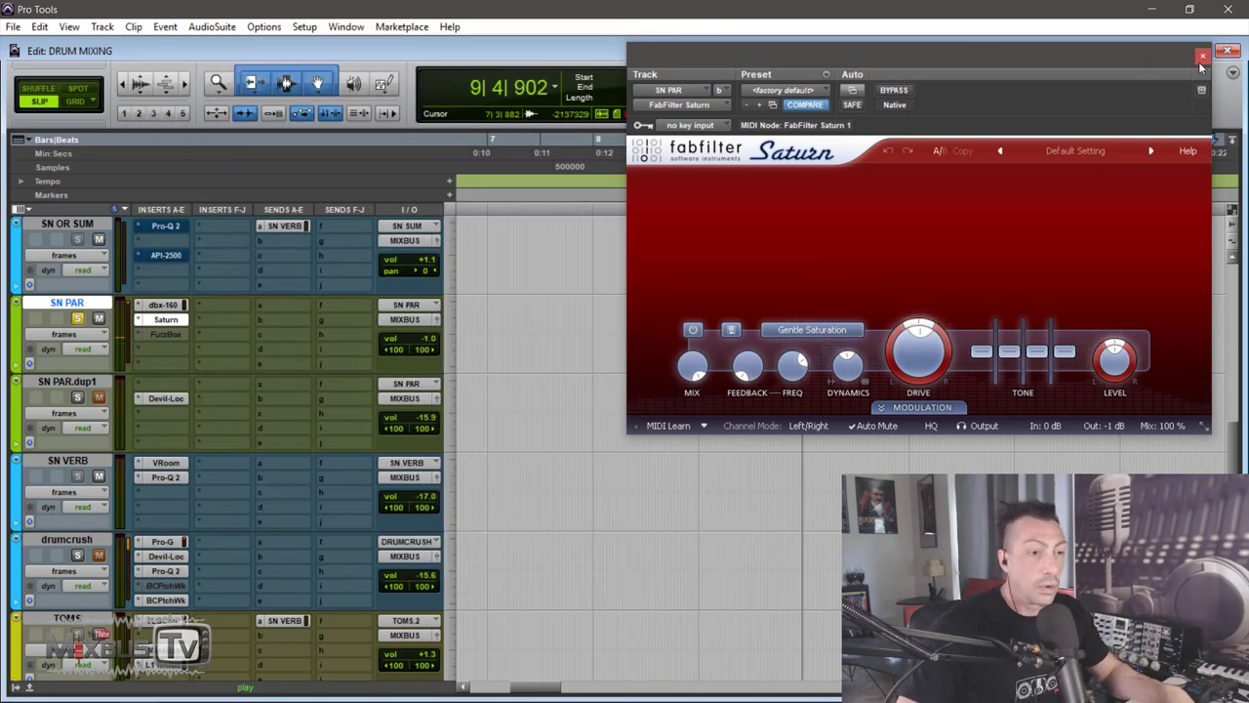
{"action": "left_click", "coordinate": [1204, 55]}
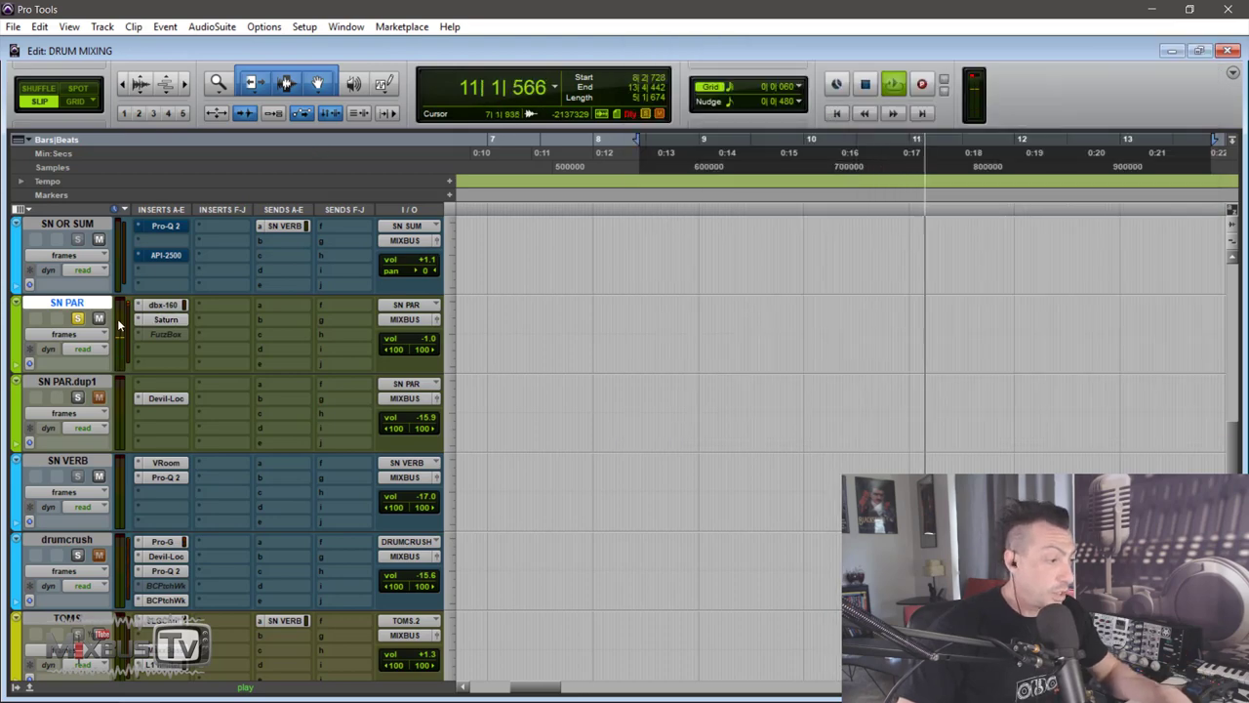
Solo Out_SNSHITDRY and Ot_SNSHITDRY1, compare them with and without SN PAR soloed during playback, and stop playback
{"action": "scroll", "coordinate": [113, 329], "scroll_direction": "up", "scroll_amount": 5}
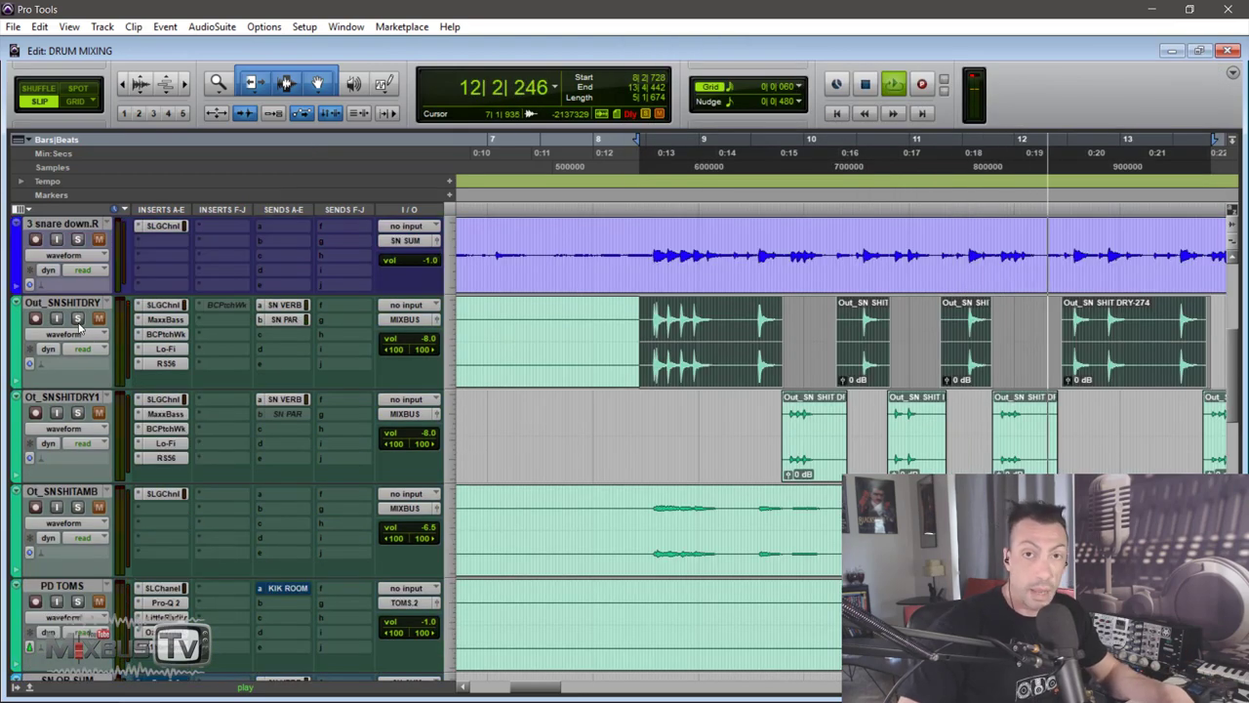
{"action": "left_click", "coordinate": [78, 320]}
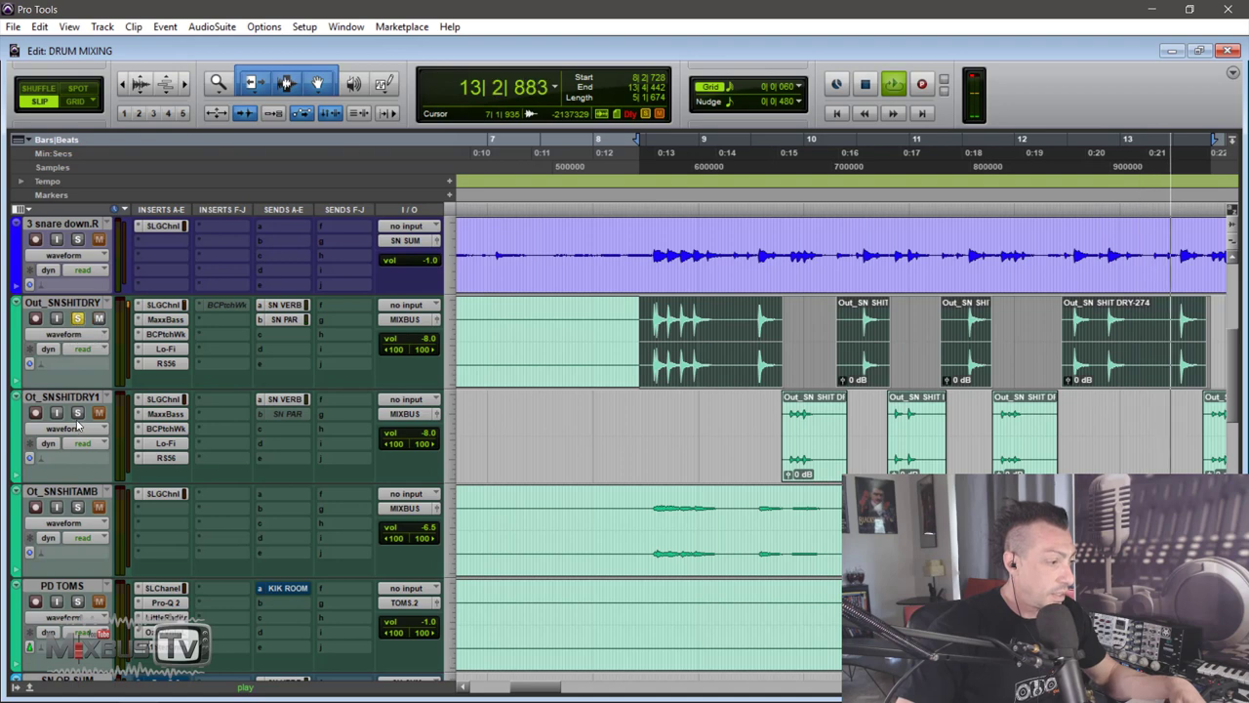
{"action": "scroll", "coordinate": [371, 375], "scroll_direction": "down", "scroll_amount": 1}
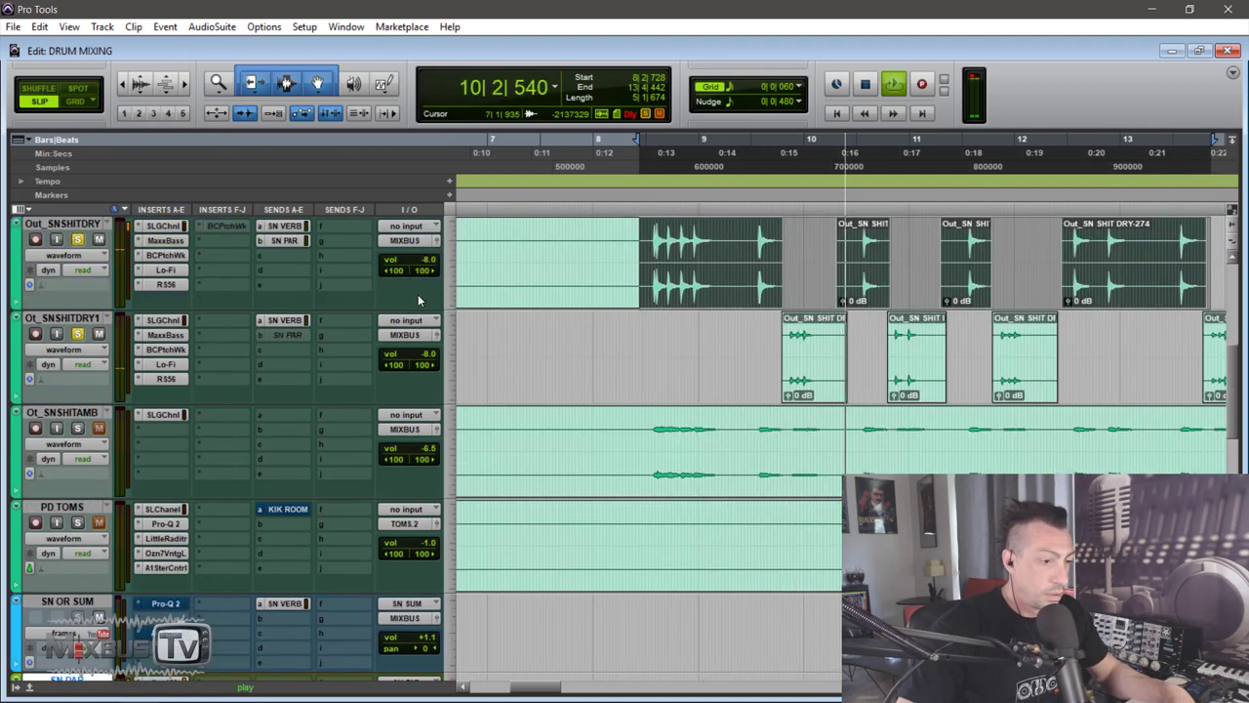
{"action": "scroll", "coordinate": [417, 292], "scroll_direction": "down", "scroll_amount": 3}
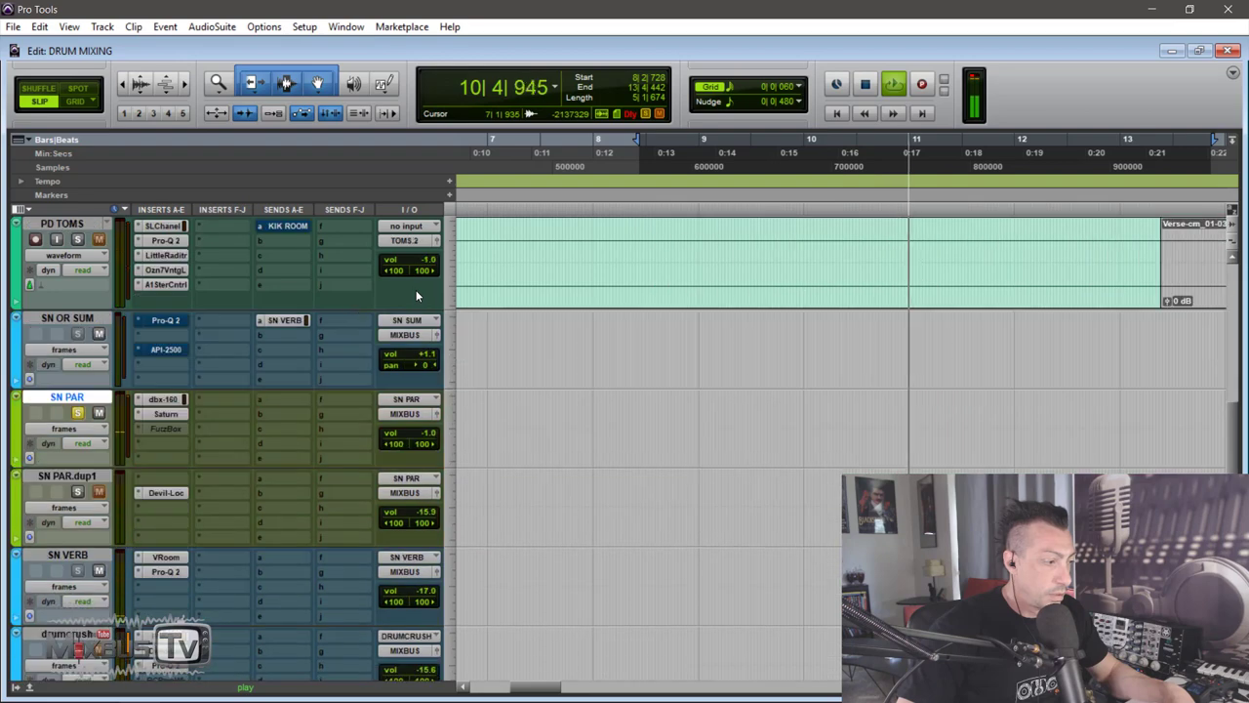
{"action": "left_click", "coordinate": [78, 414]}
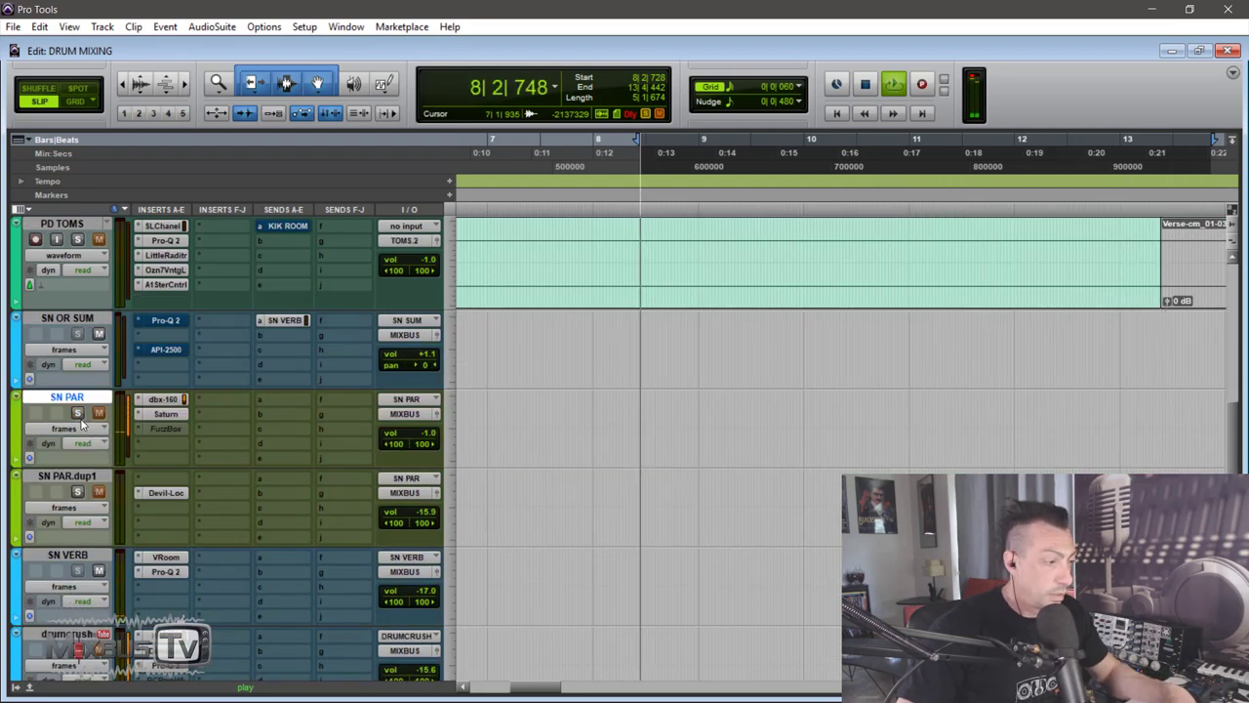
{"action": "left_click", "coordinate": [78, 413]}
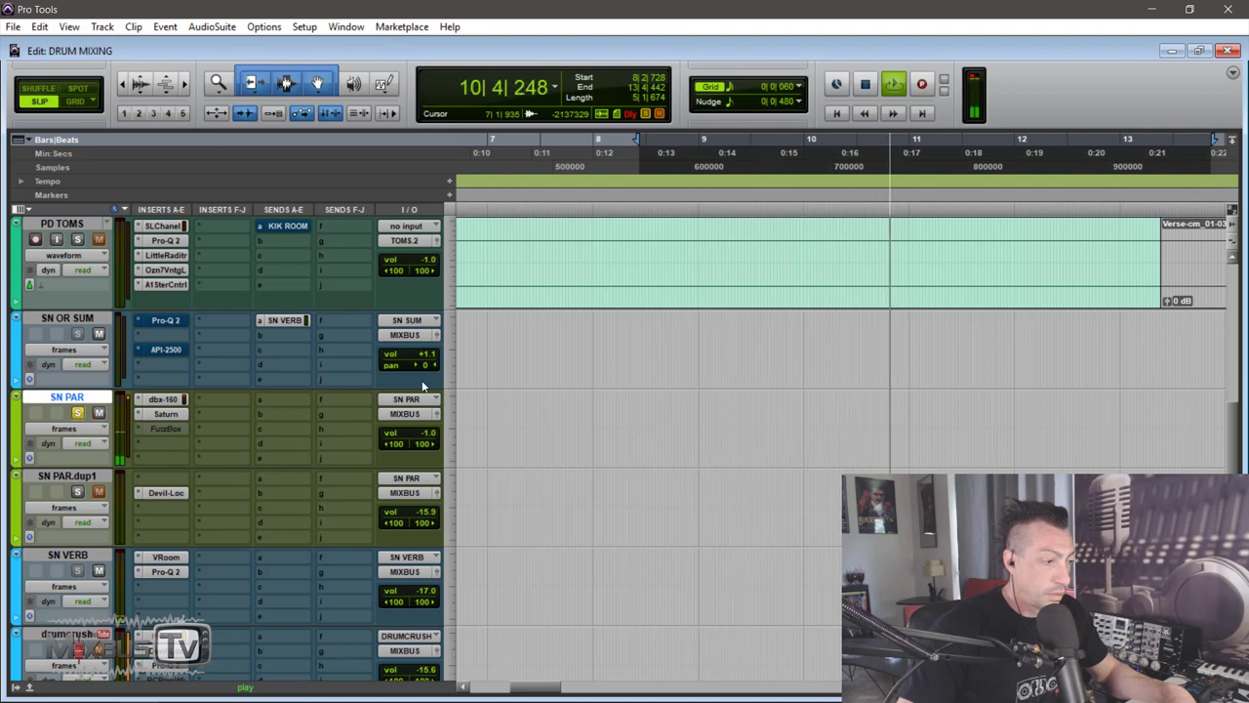
{"action": "key", "text": "space"}
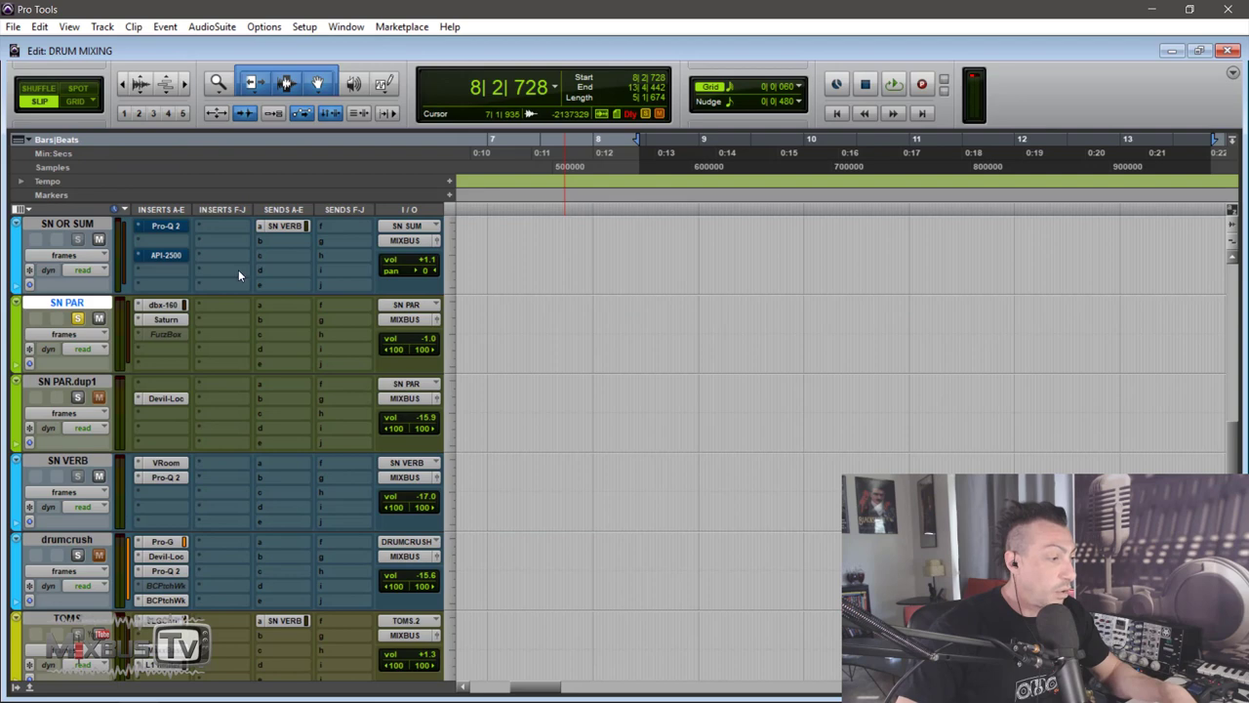
Open Devil-Loc on SN PAR.dup1 and audition that track soloed without SN PAR and the dry snare sample tracks
{"action": "scroll", "coordinate": [238, 275], "scroll_direction": "down", "scroll_amount": 1}
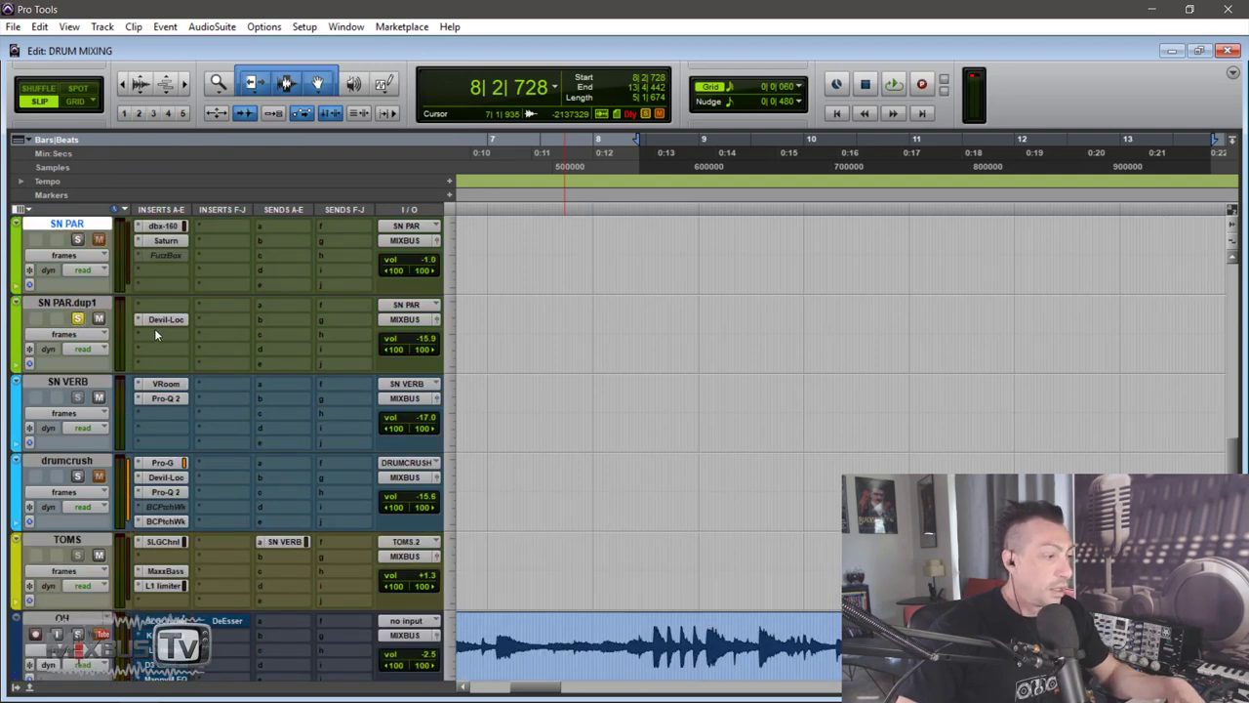
{"action": "left_click", "coordinate": [164, 320]}
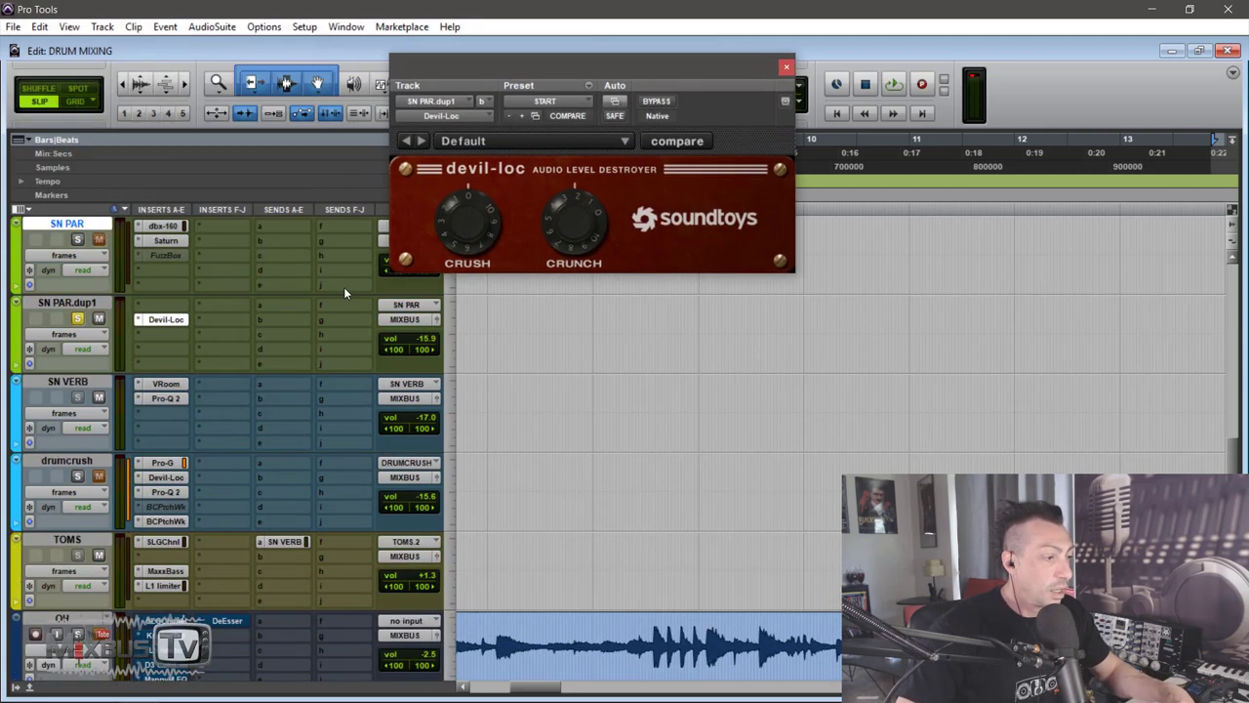
{"action": "scroll", "coordinate": [205, 325], "scroll_direction": "up", "scroll_amount": 5}
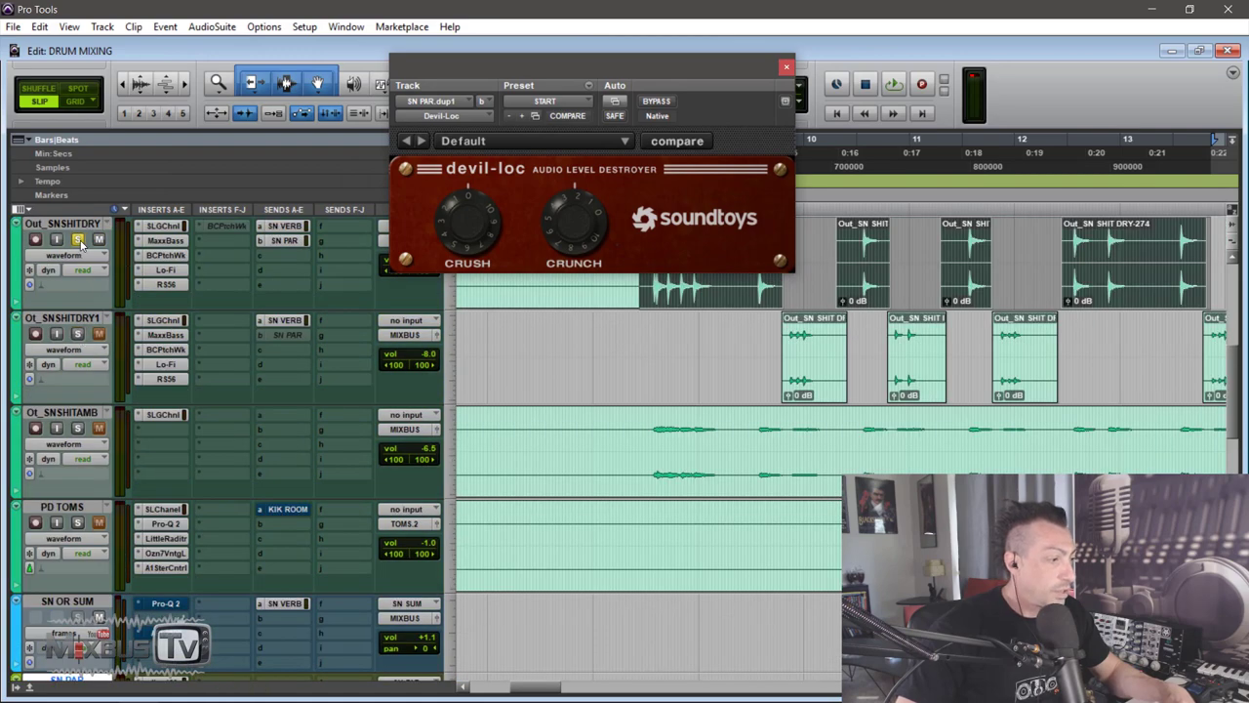
{"action": "scroll", "coordinate": [232, 340], "scroll_direction": "down", "scroll_amount": 4}
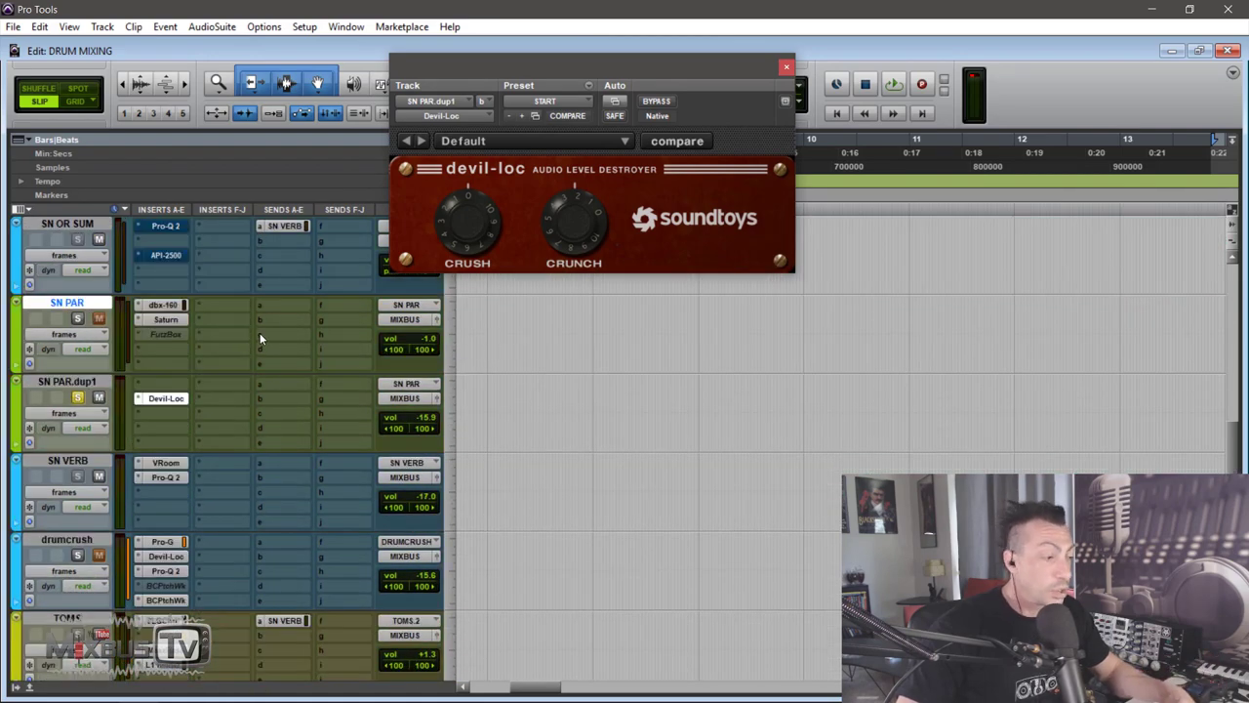
{"action": "left_click_drag", "start_coordinate": [469, 78], "coordinate": [386, 129]}
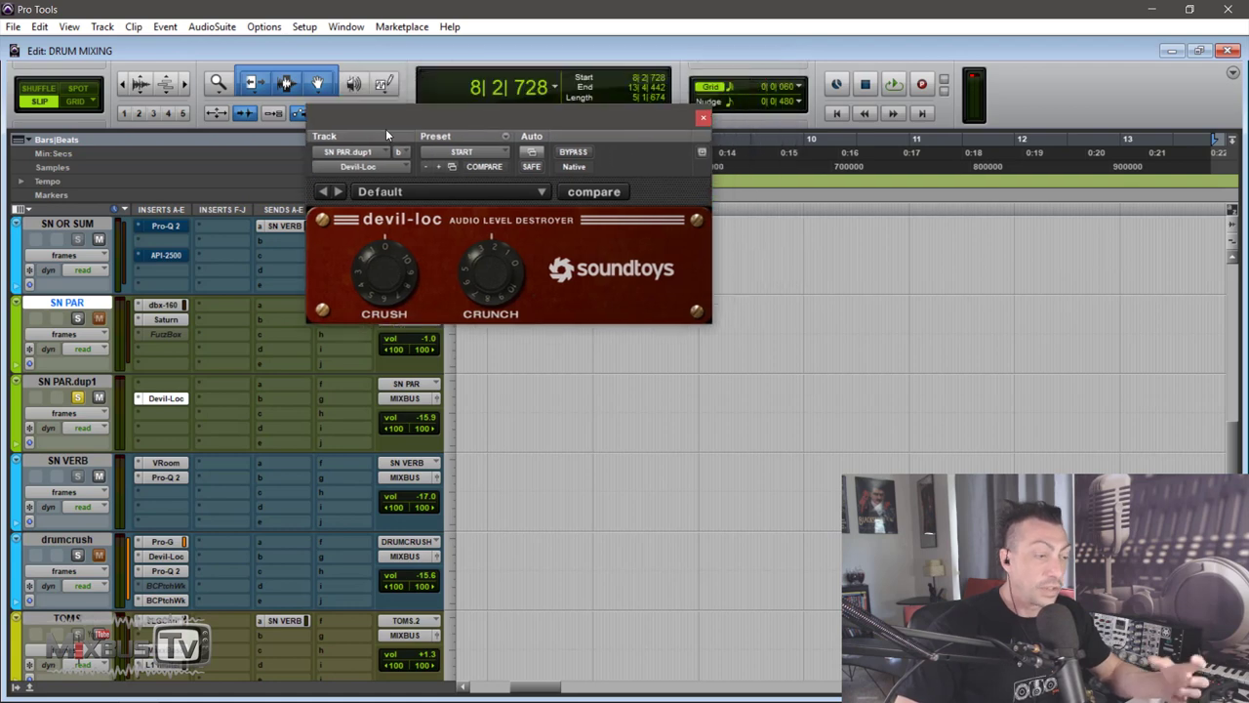
{"action": "key", "text": "space"}
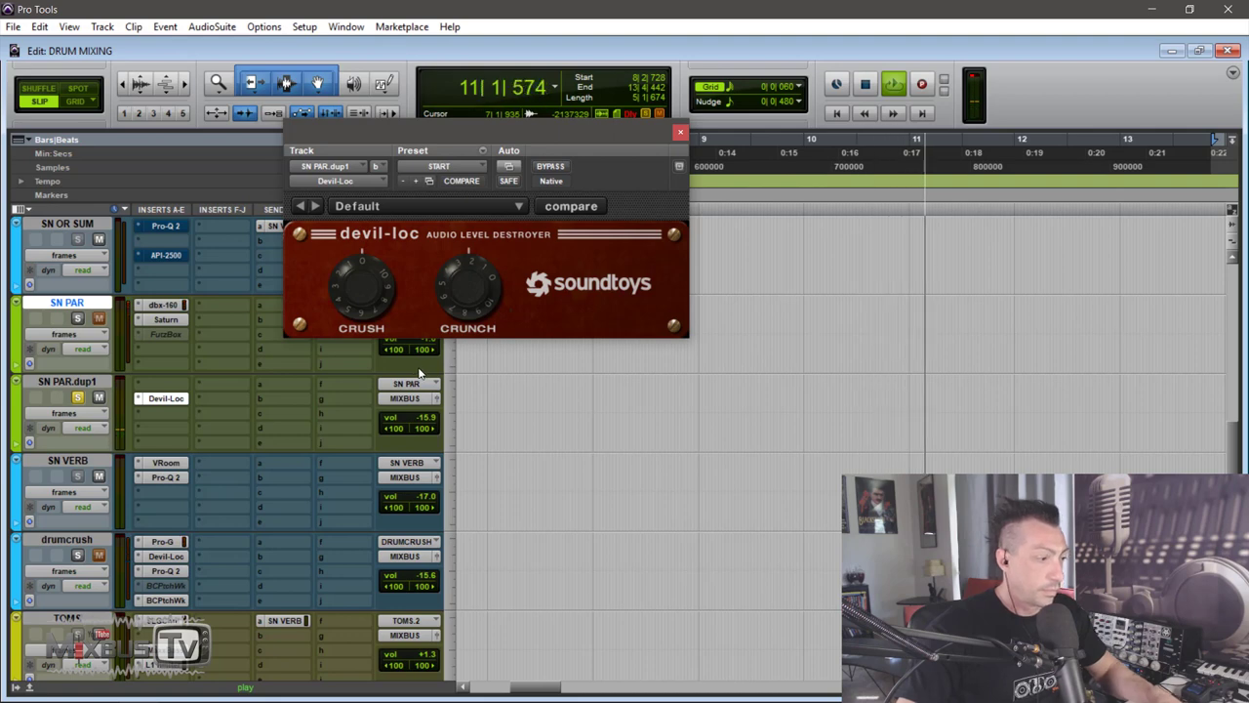
{"action": "key", "text": "space"}
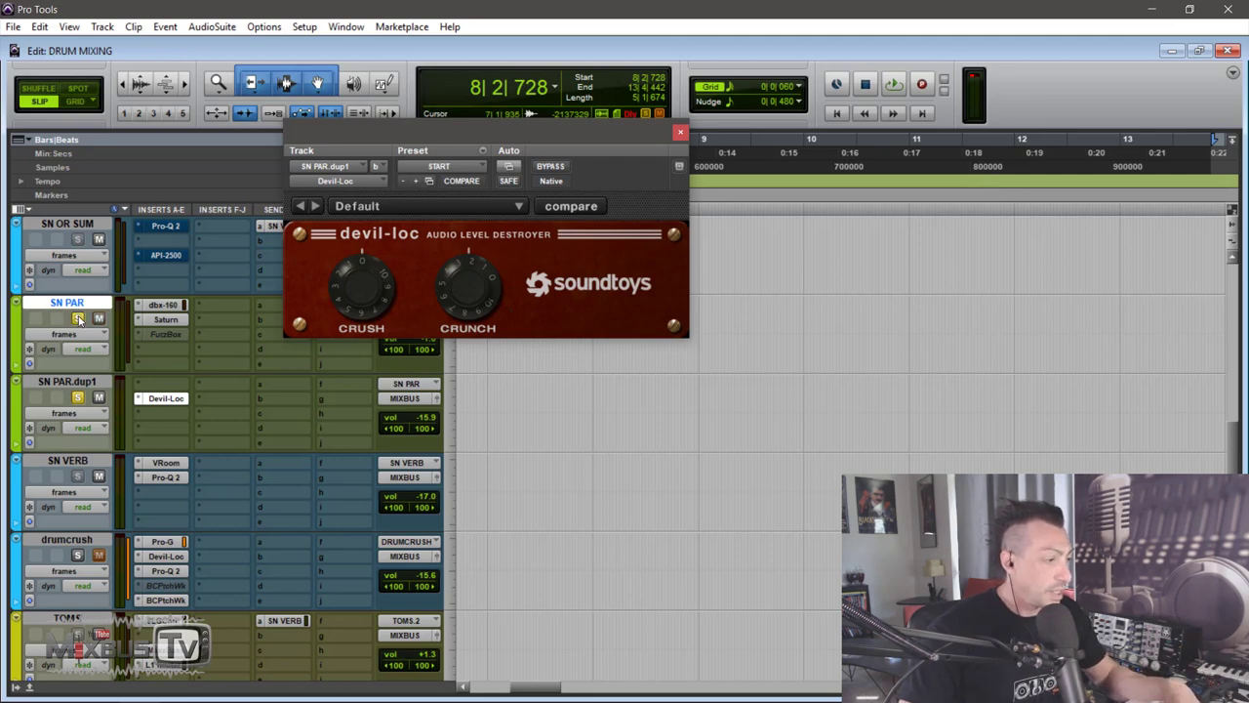
Solo both dry snare sample tracks, compare playback with and without SN PAR and SN PAR.dup1 soloed, and close Devil-Loc
{"action": "scroll", "coordinate": [78, 320], "scroll_direction": "up", "scroll_amount": 5}
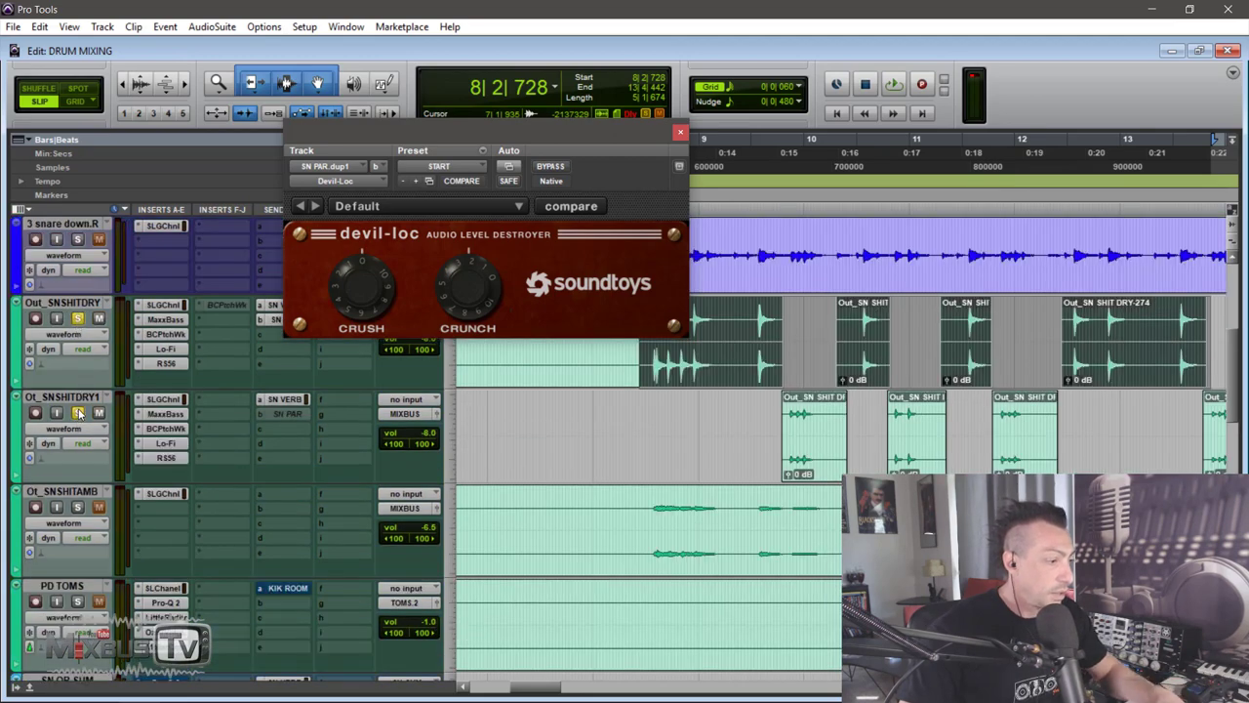
{"action": "key", "text": "space"}
{"action": "scroll", "coordinate": [418, 374], "scroll_direction": "down", "scroll_amount": 3}
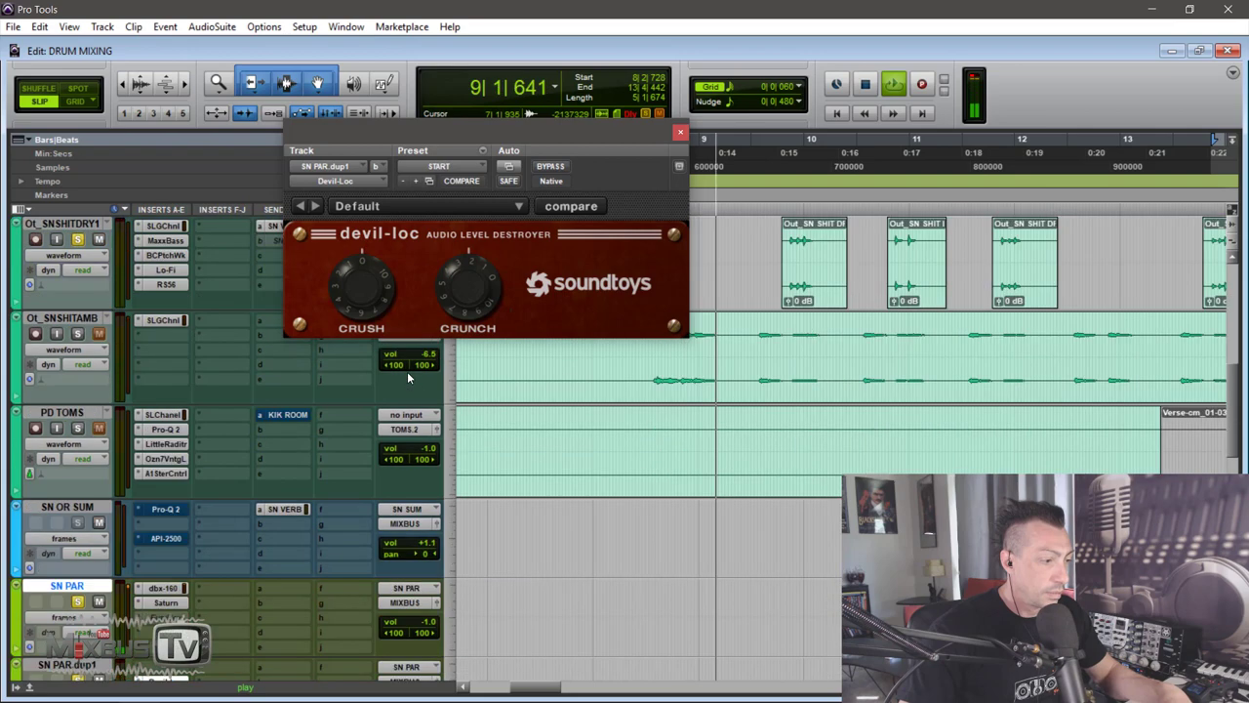
{"action": "scroll", "coordinate": [406, 370], "scroll_direction": "down", "scroll_amount": 4}
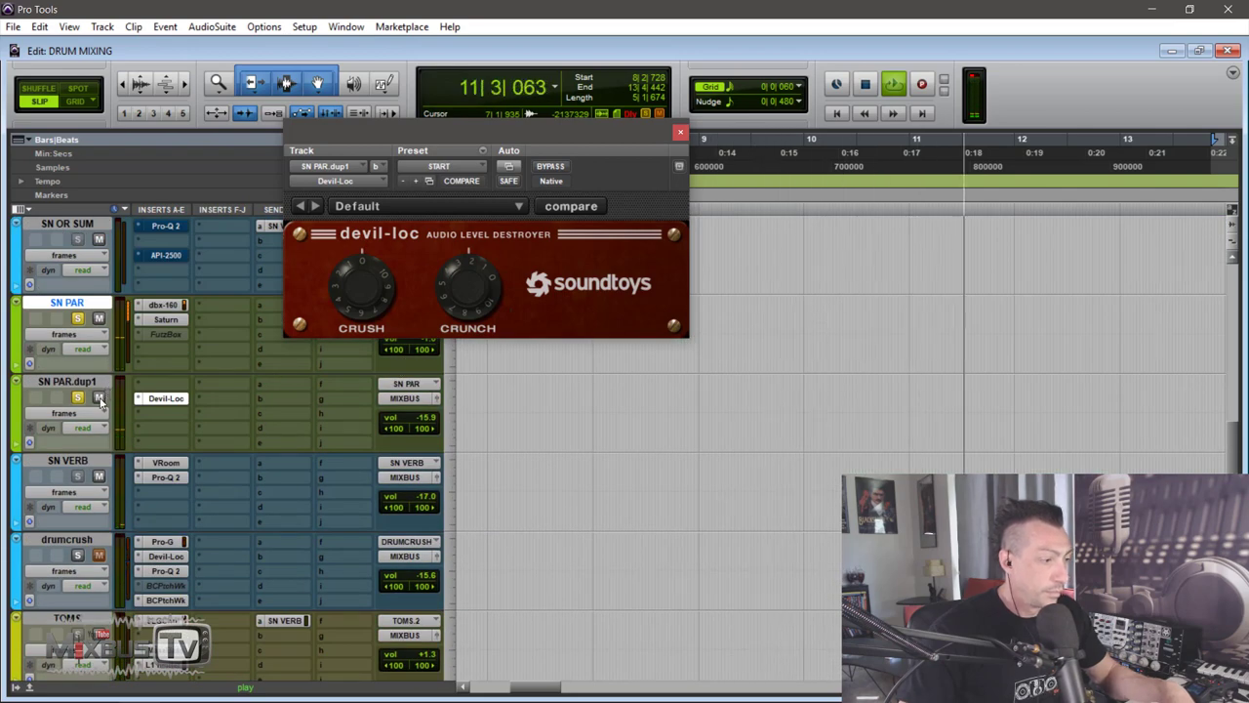
{"action": "left_click", "coordinate": [68, 382]}
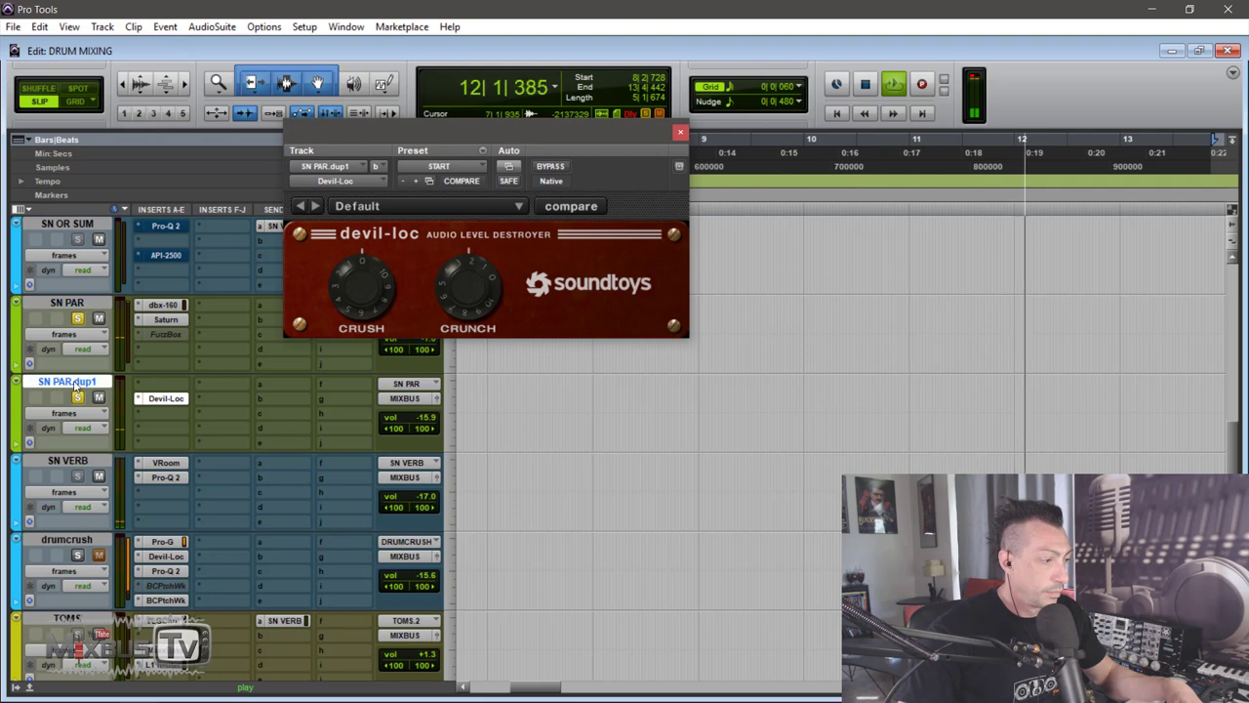
{"action": "left_click", "coordinate": [71, 303], "text": "shift"}
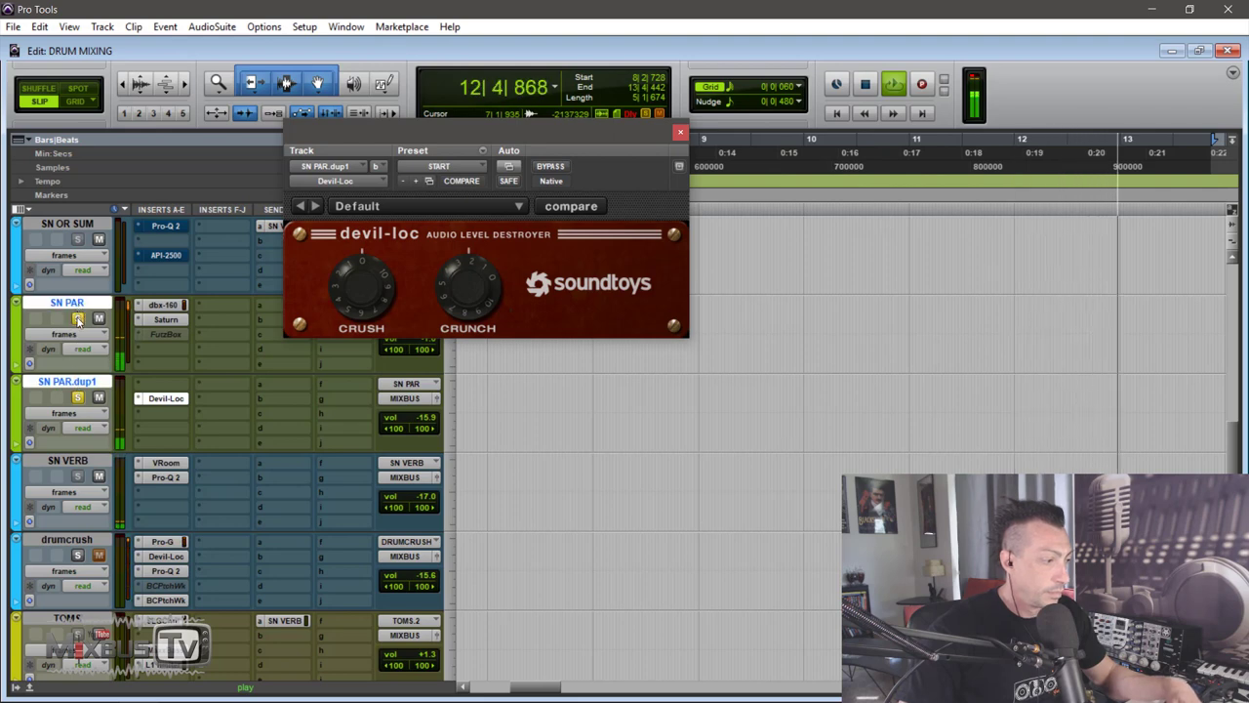
{"action": "left_click", "coordinate": [79, 397]}
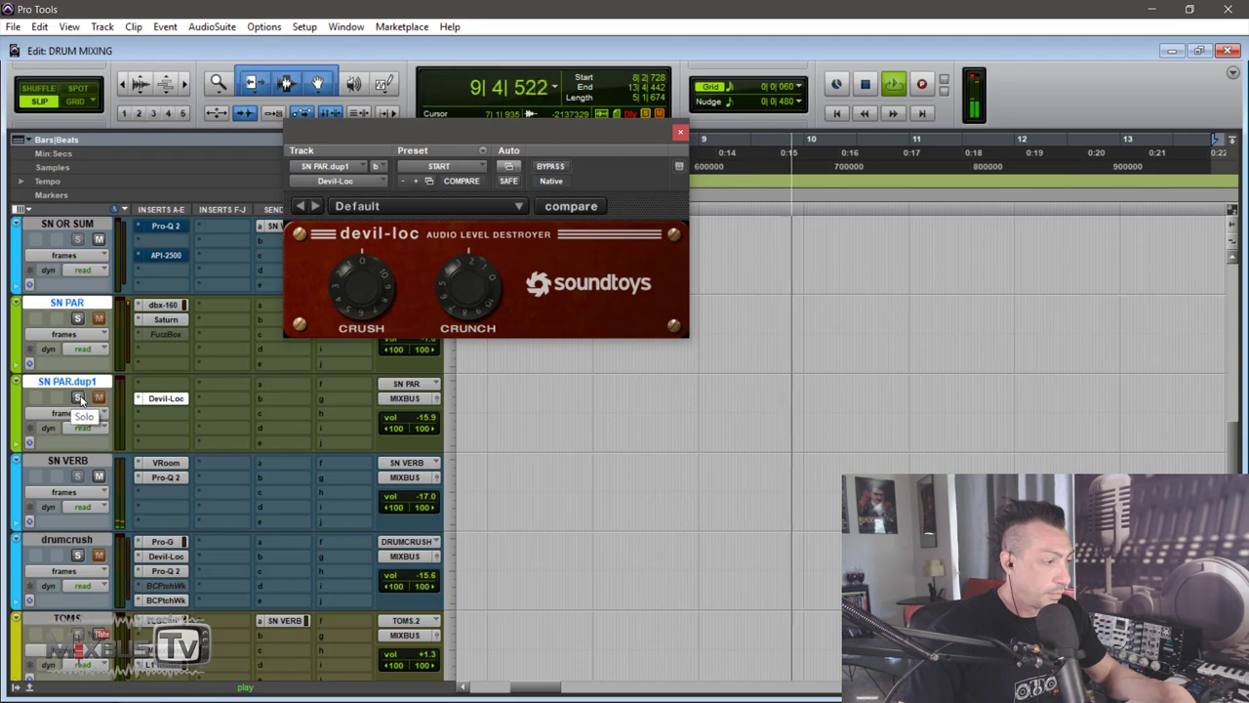
{"action": "left_click", "coordinate": [77, 320]}
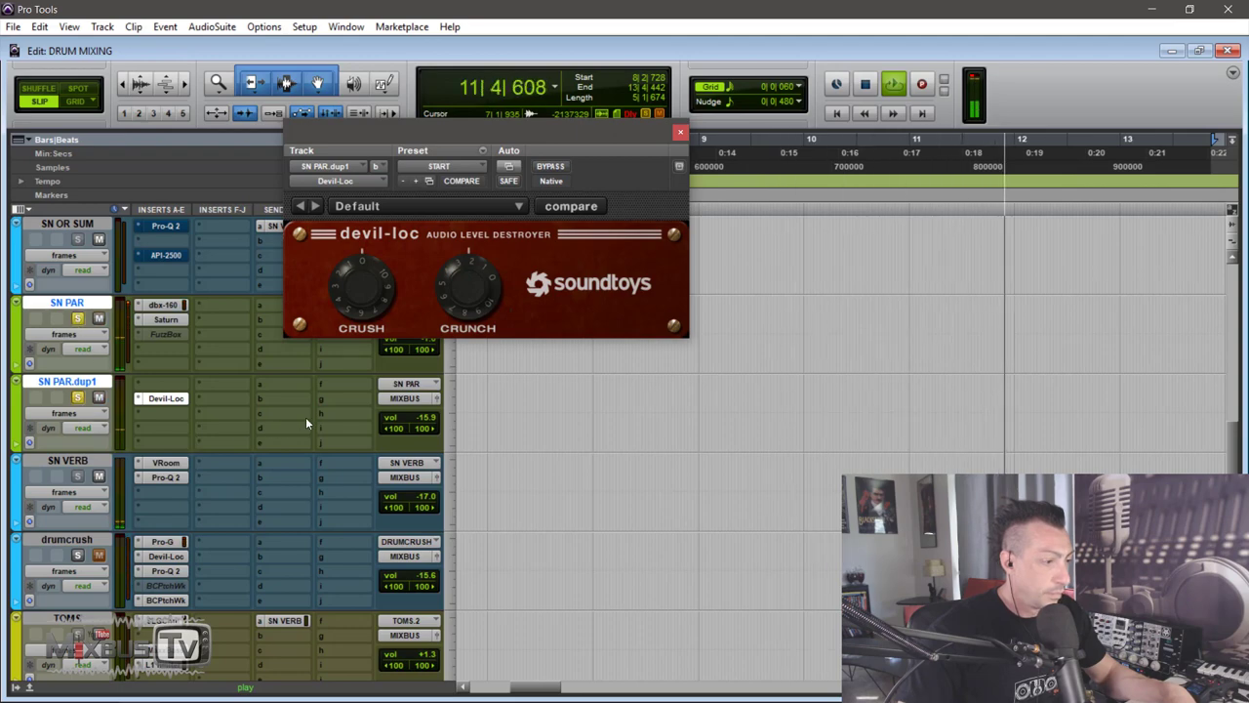
{"action": "scroll", "coordinate": [306, 417], "scroll_direction": "up", "scroll_amount": 4}
{"action": "left_click", "coordinate": [680, 131]}
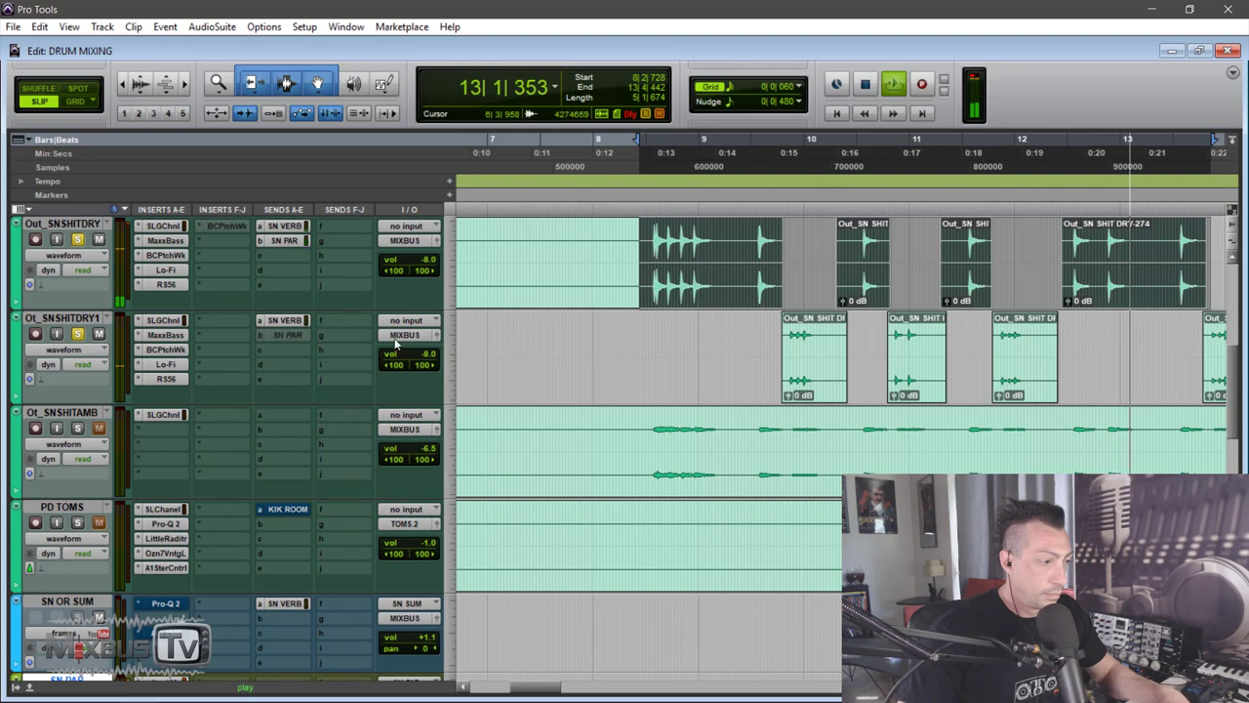
Stop playback, select about bars 9 to 17 on both dry snare sample tracks, and activate and inspect Ot_SNSHITDRY1's SN PAR send
{"action": "key", "text": "ctrl+["}
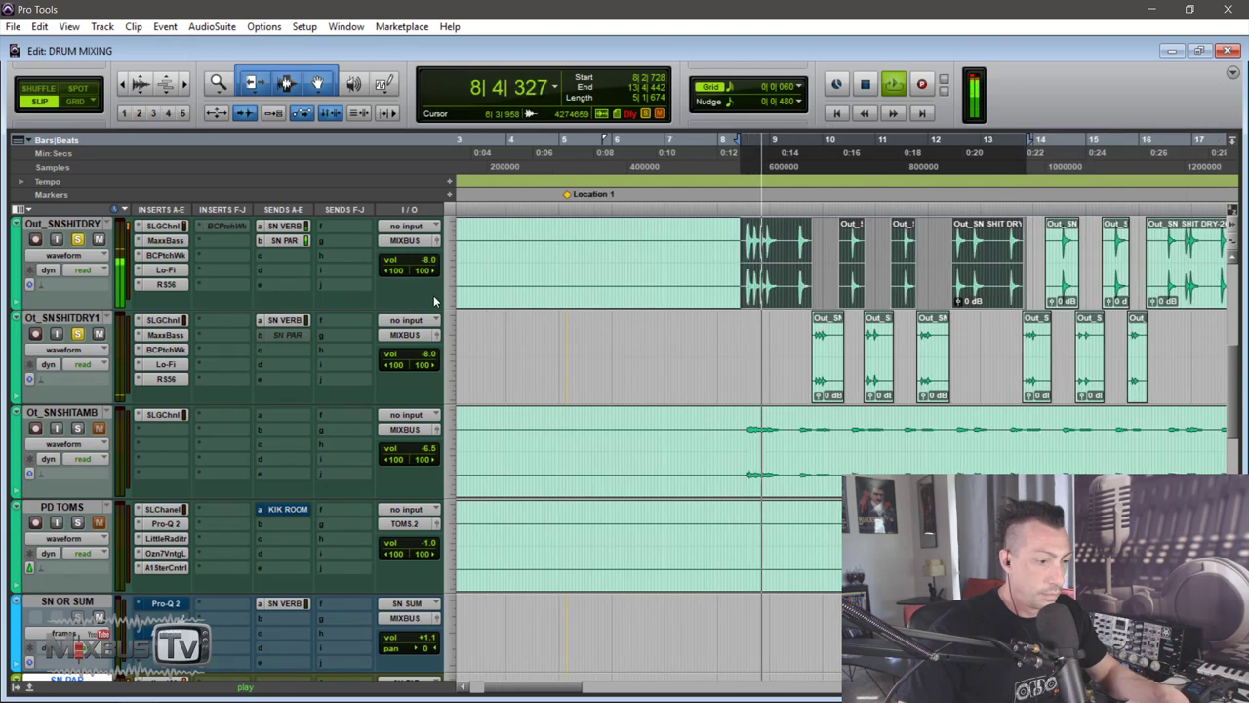
{"action": "key", "text": "space"}
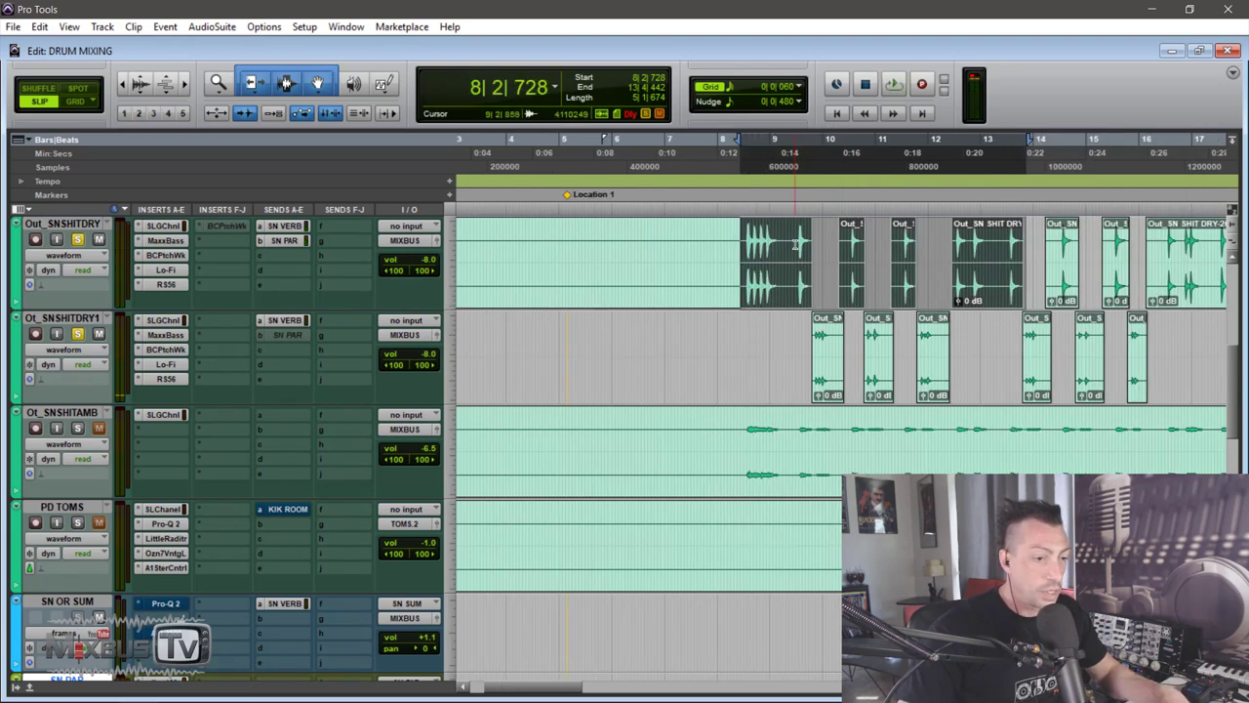
{"action": "left_click_drag", "start_coordinate": [796, 244], "coordinate": [1206, 342]}
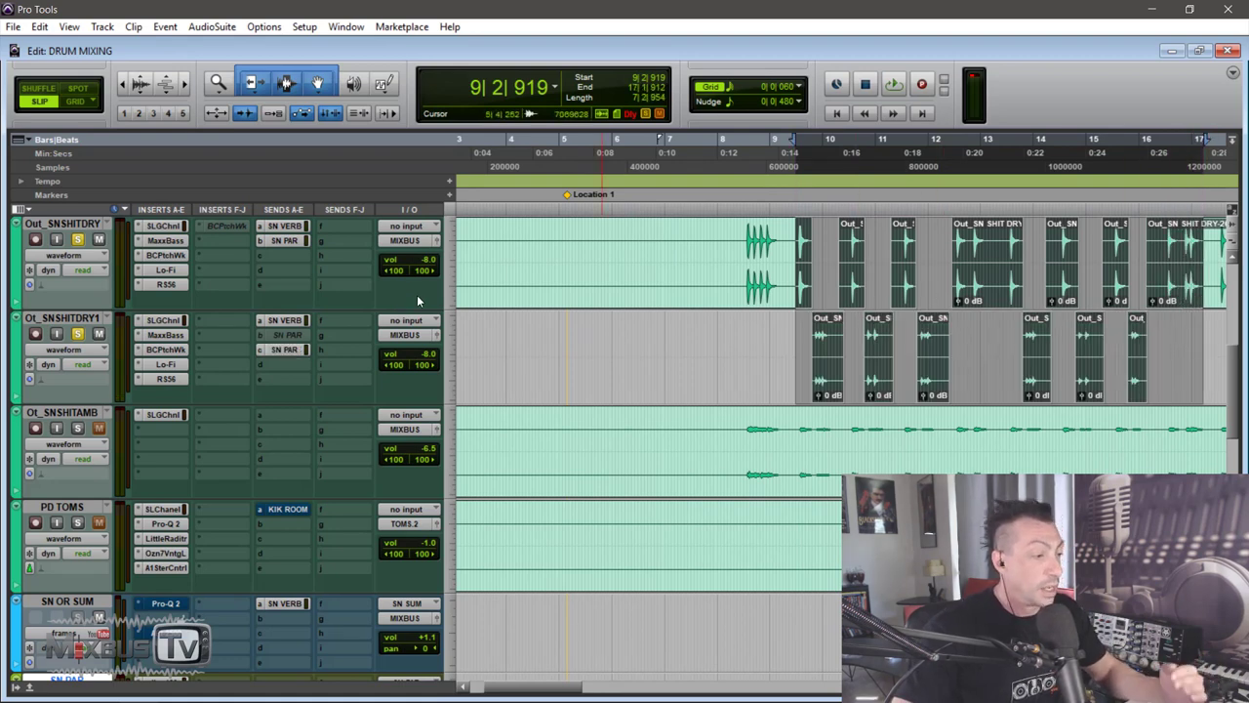
{"action": "right_click", "coordinate": [291, 338]}
{"action": "left_click", "coordinate": [302, 354]}
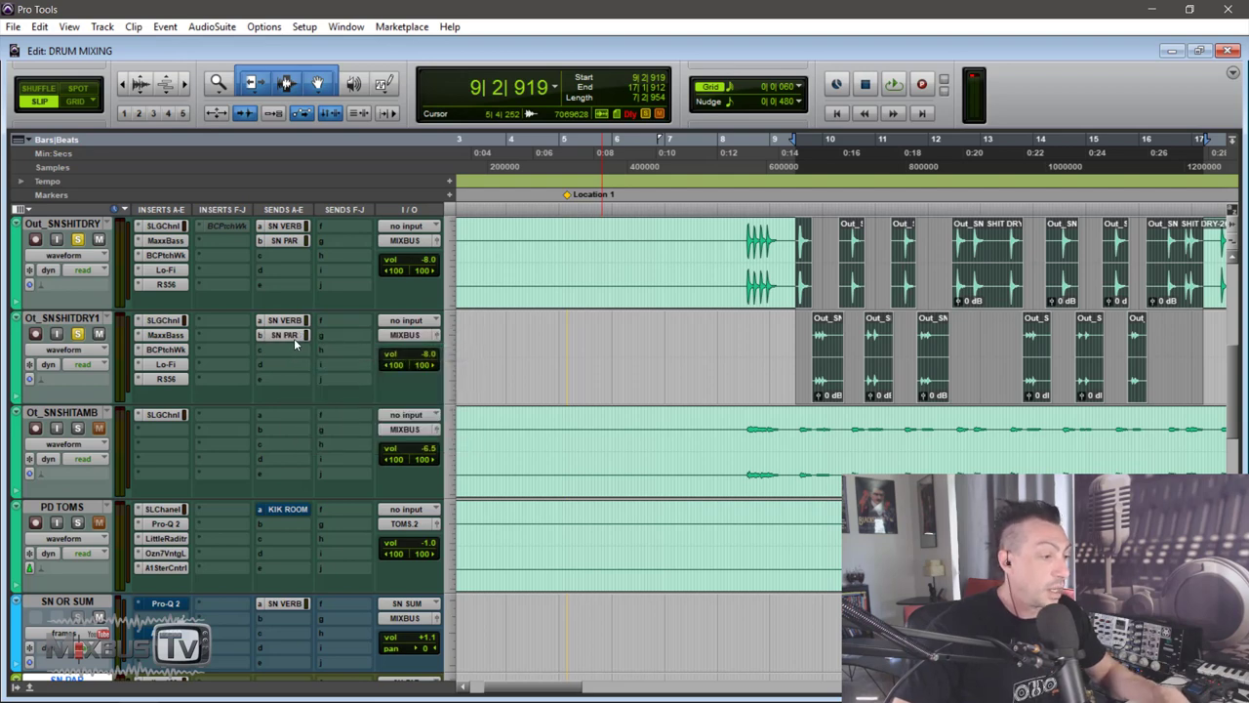
{"action": "left_click", "coordinate": [289, 337]}
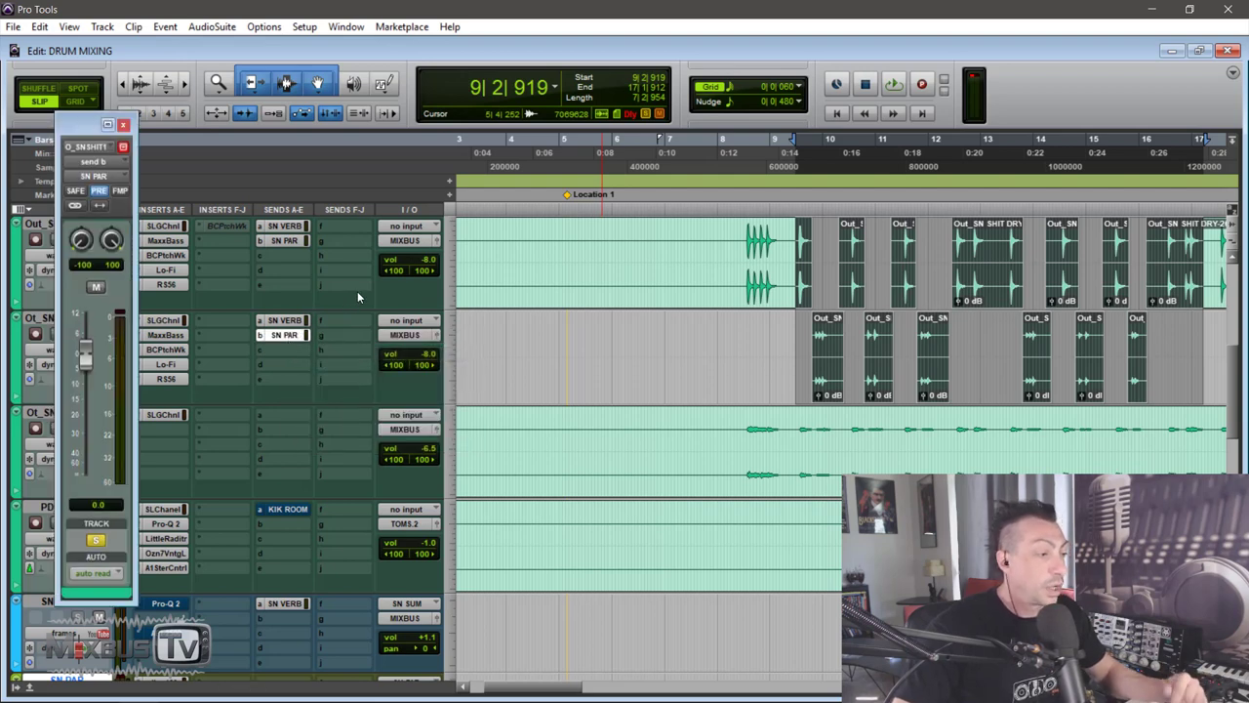
{"action": "left_click", "coordinate": [123, 126]}
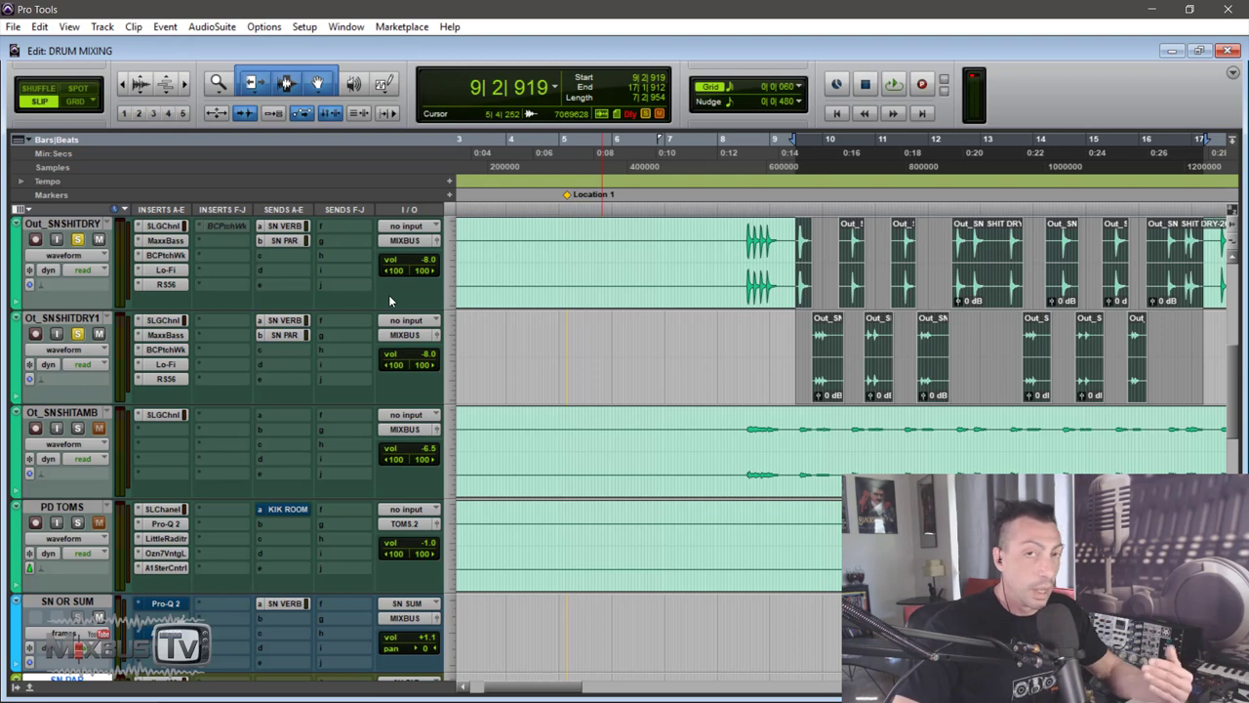
Audition Ot_SNSHITDRY1's SN PAR send muted and unmuted during playback, stop, and make the send inactive
{"action": "key", "text": "space"}
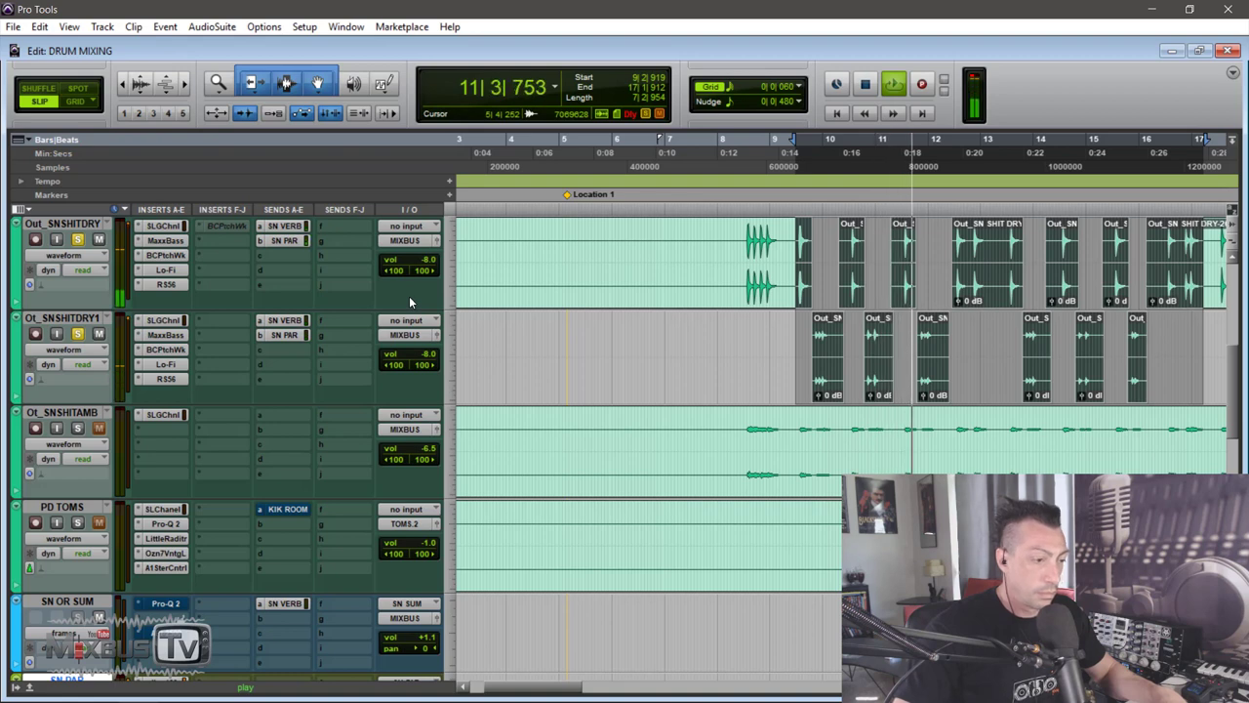
{"action": "right_click", "coordinate": [288, 335]}
{"action": "left_click", "coordinate": [312, 339]}
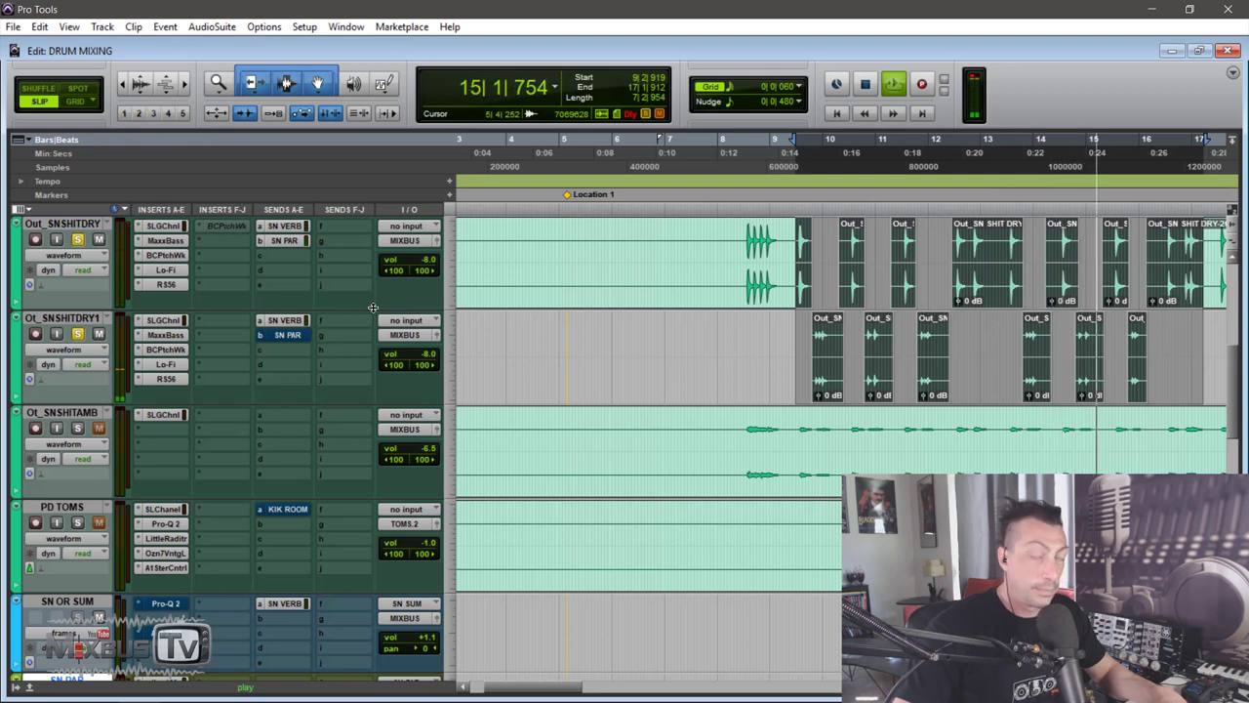
{"action": "right_click", "coordinate": [297, 336]}
{"action": "left_click", "coordinate": [300, 338]}
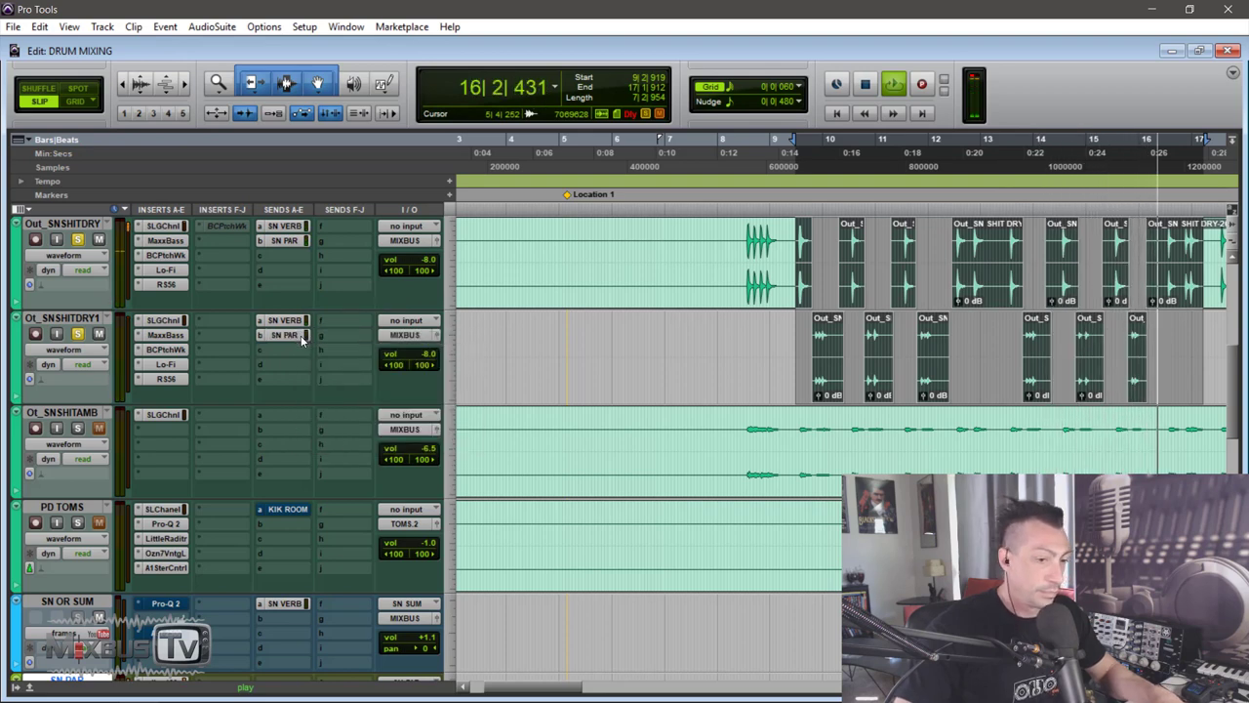
{"action": "key", "text": "space"}
{"action": "right_click", "coordinate": [284, 339]}
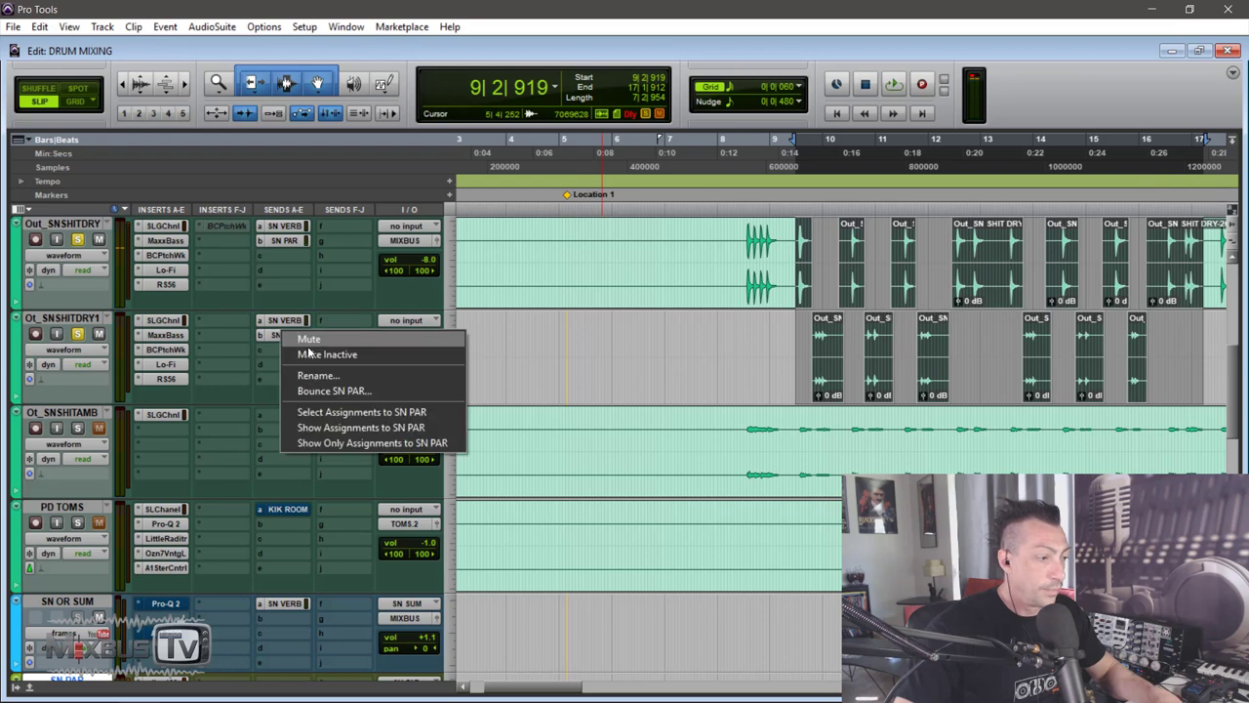
{"action": "left_click", "coordinate": [298, 354]}
Solo only Ot_SNSHITAMB, select about bars 8 to 41 on that track, and play the selection
{"action": "key", "text": "r"}
{"action": "key", "text": "r"}
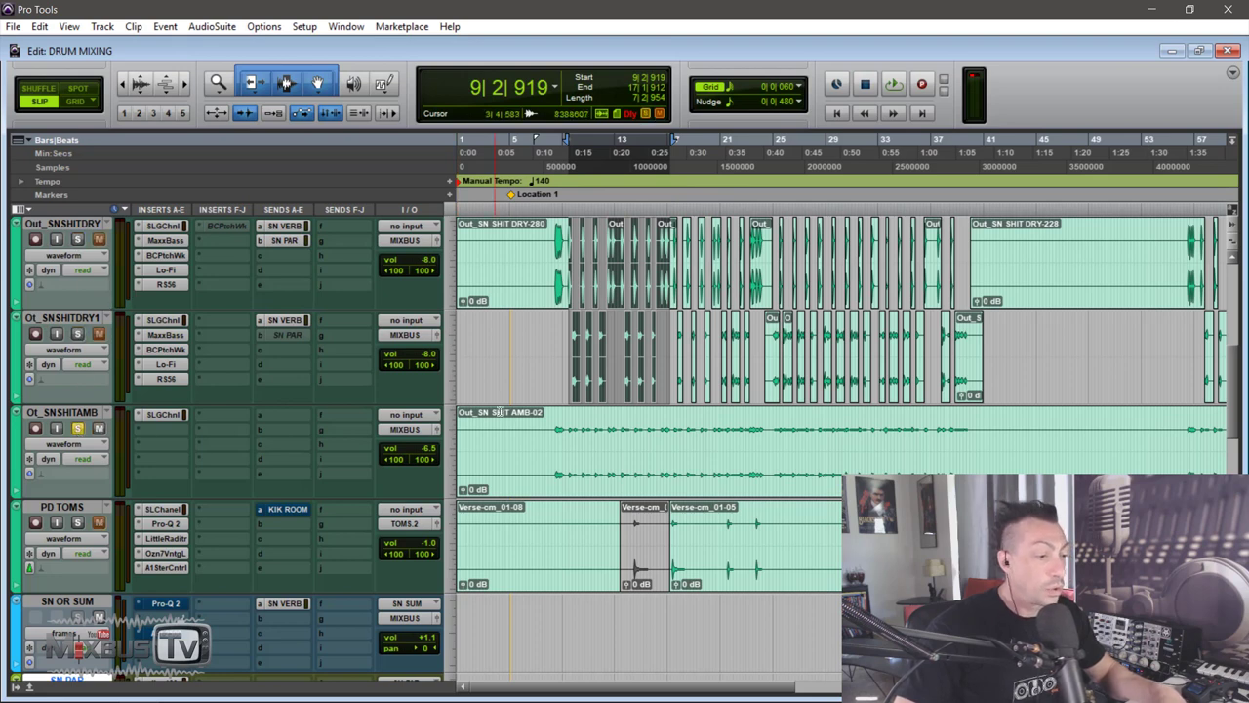
{"action": "left_click_drag", "start_coordinate": [554, 436], "coordinate": [993, 437]}
{"action": "key", "text": "t"}
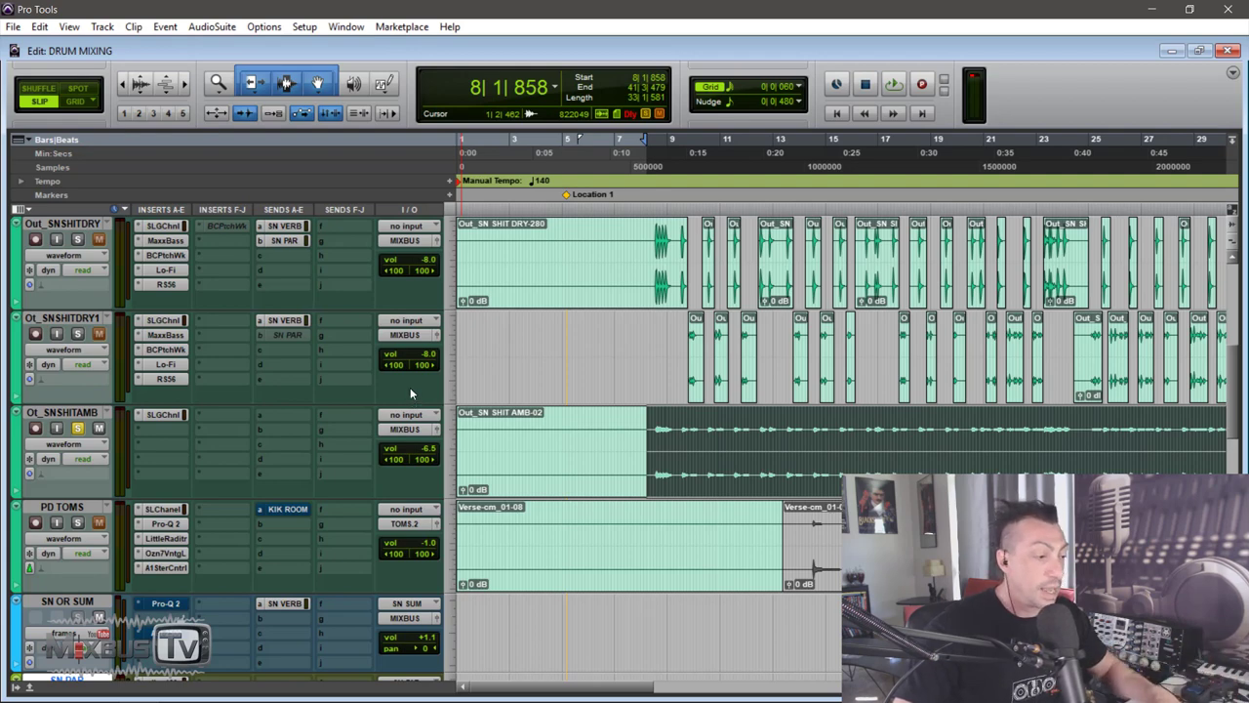
{"action": "key", "text": "r"}
{"action": "key", "text": "space"}
{"action": "key", "text": "t"}
{"action": "key", "text": "t"}
{"action": "key", "text": "t"}
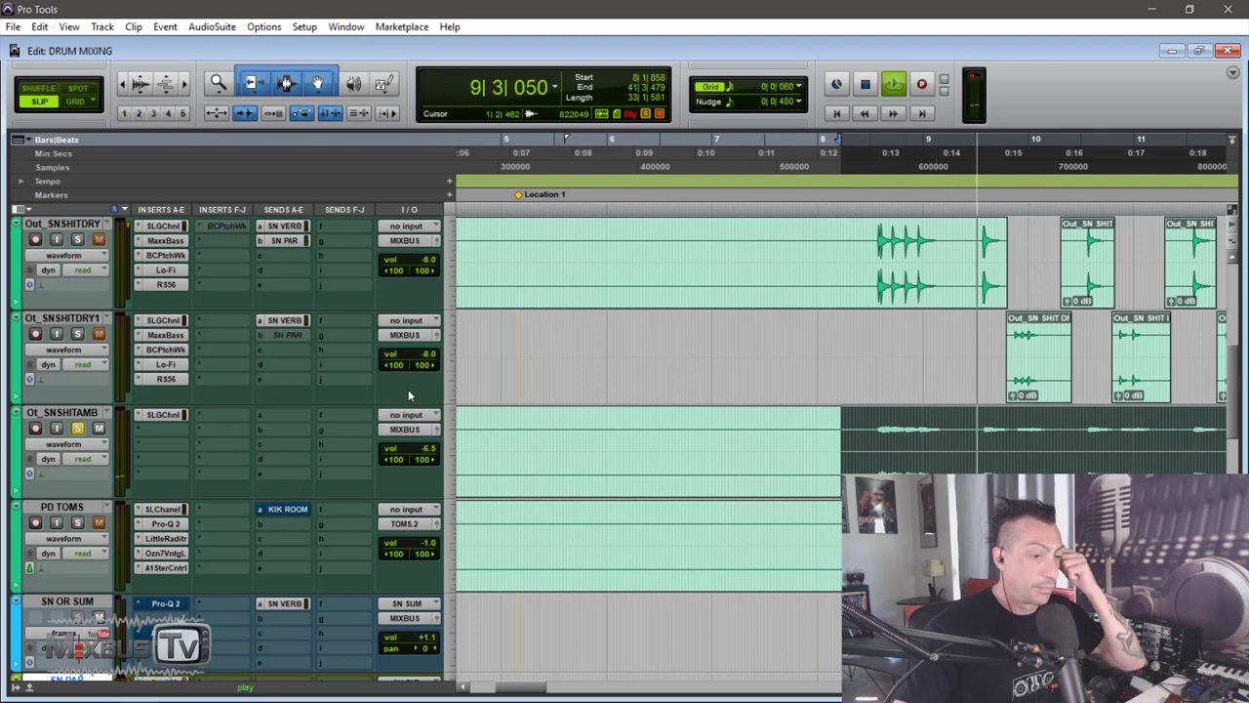
Open the SSL G-Channel on Ot_SNSHITAMB, compare its EQ bypassed and active during playback, then close it and stop
{"action": "left_click", "coordinate": [168, 414]}
{"action": "left_click_drag", "start_coordinate": [533, 156], "coordinate": [461, 55]}
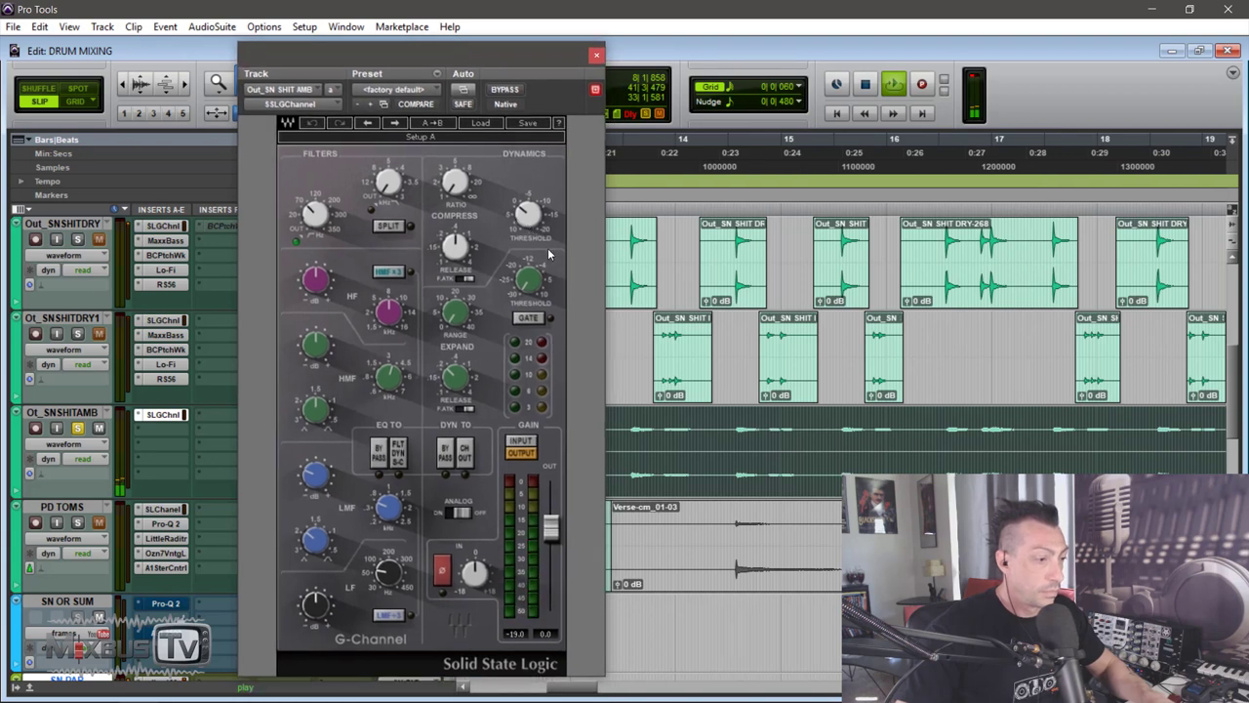
{"action": "mouse_move", "coordinate": [544, 280]}
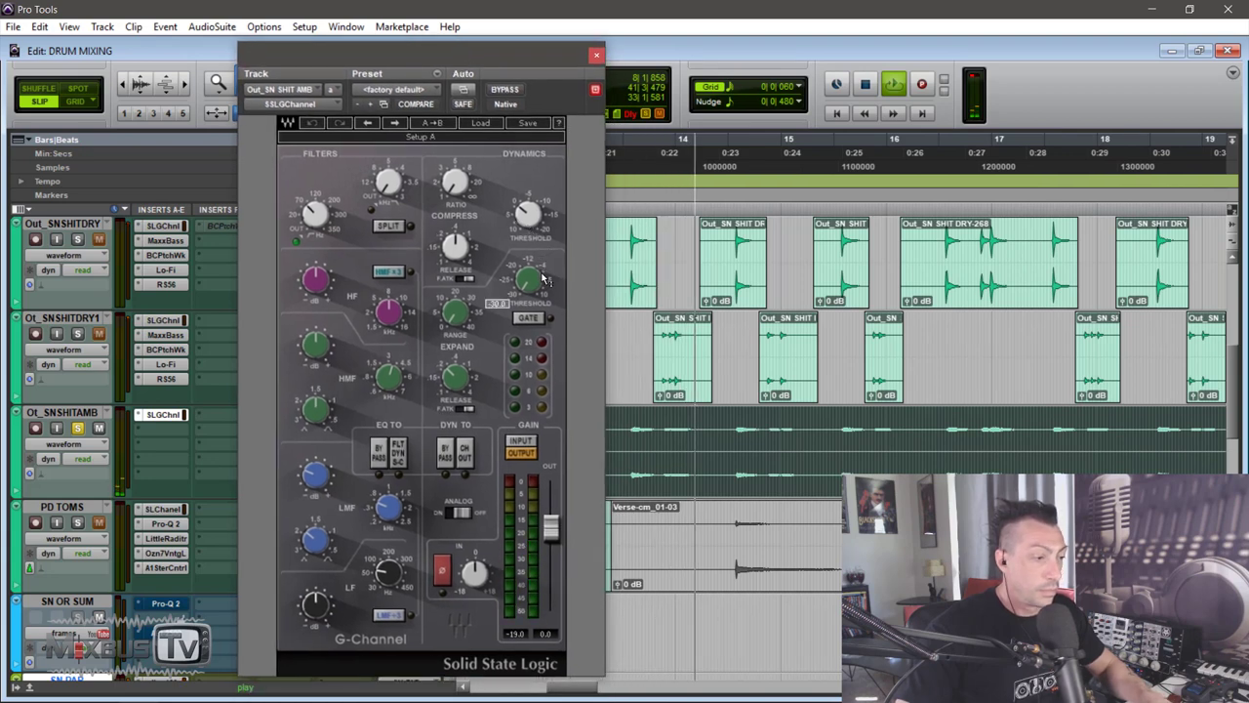
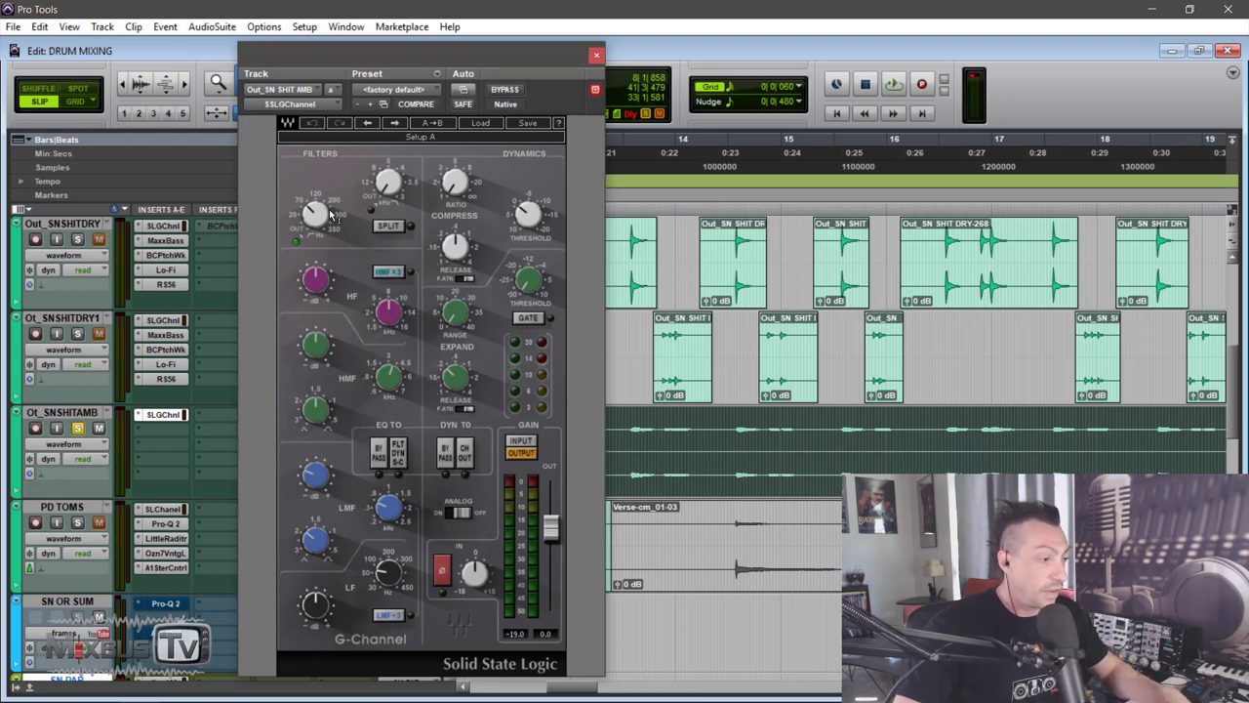
{"action": "left_click", "coordinate": [379, 453]}
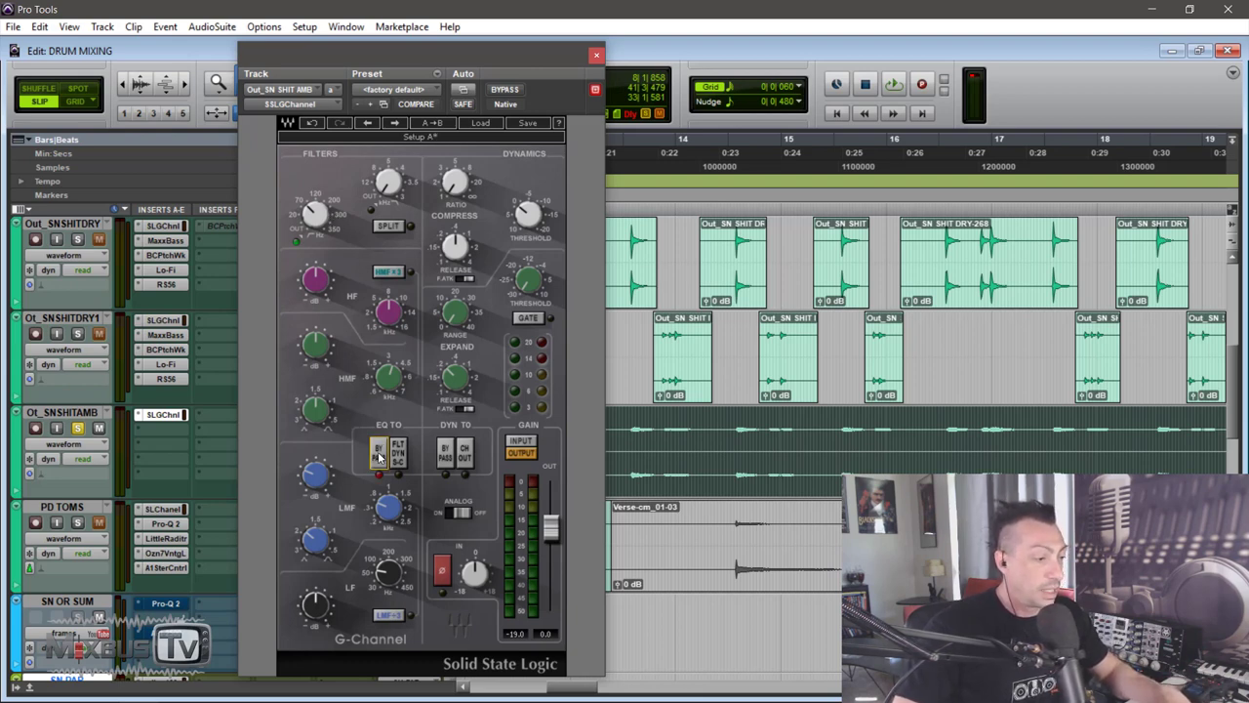
{"action": "key", "text": "space"}
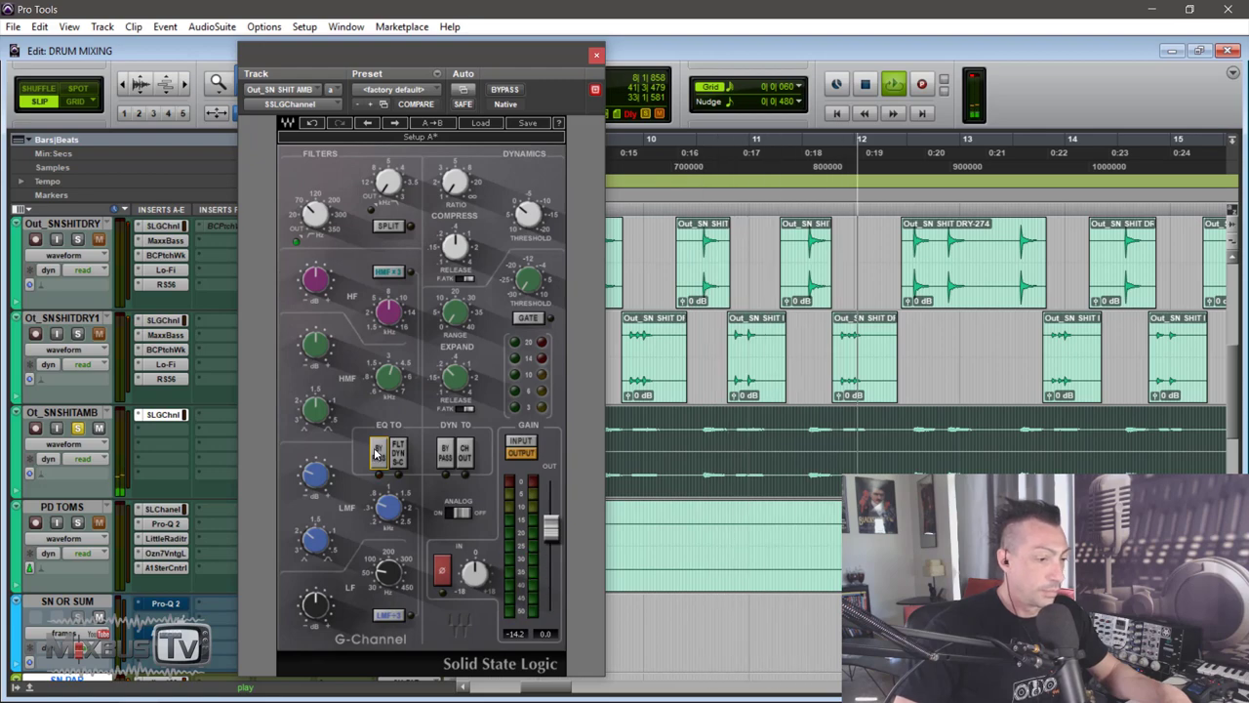
{"action": "key", "text": "ctrl+w"}
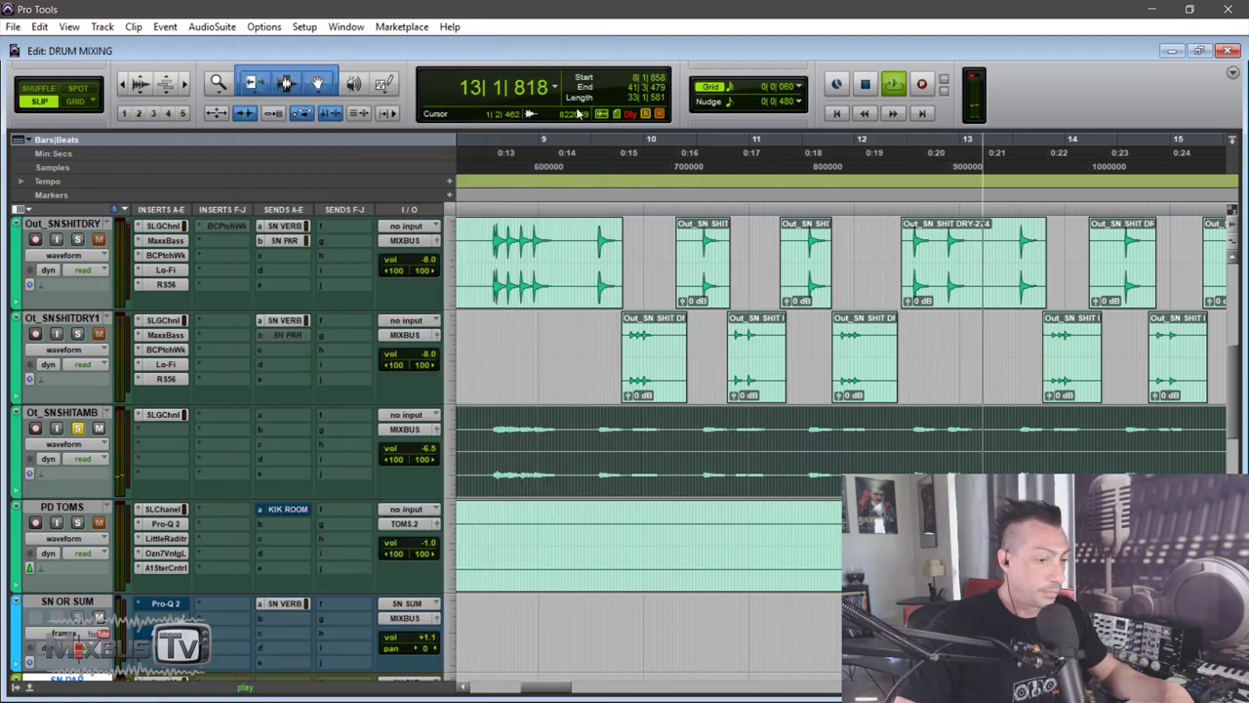
{"action": "key", "text": "ctrl+bracketleft"}
{"action": "key", "text": "ctrl+bracketleft"}
{"action": "key", "text": "ctrl+bracketleft"}
{"action": "key", "text": "space"}
Clear the solo on Ot_SNSHITAMB, select the three snare sample tracks, then select 2 snare up.R and 3 snare down.R instead
{"action": "scroll", "coordinate": [263, 374], "scroll_direction": "up", "scroll_amount": 1}
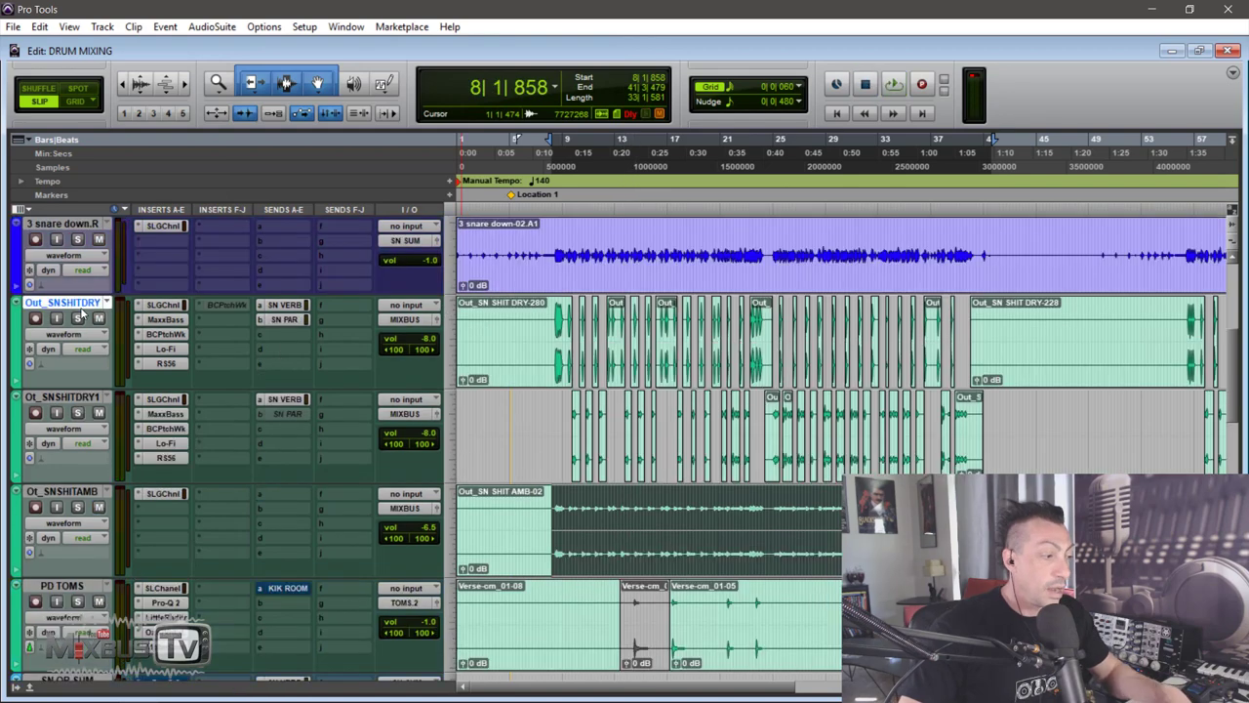
{"action": "left_click", "coordinate": [88, 491], "text": "shift"}
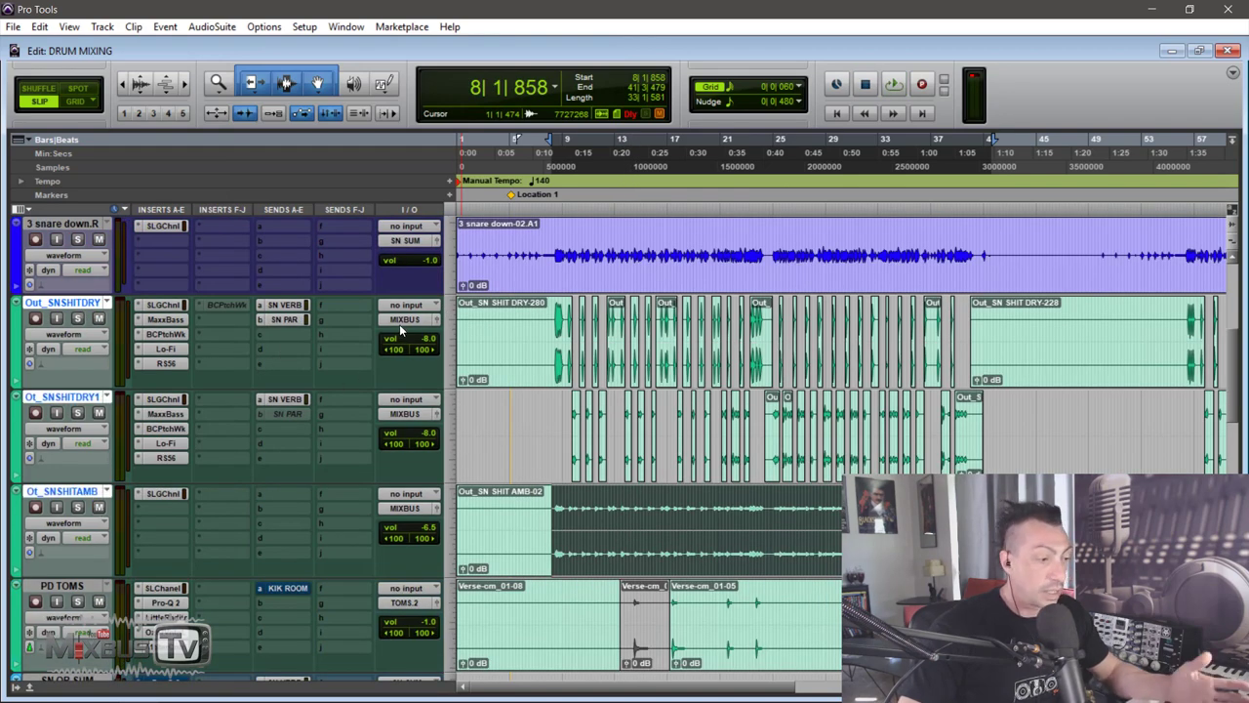
{"action": "scroll", "coordinate": [375, 445], "scroll_direction": "up", "scroll_amount": 2}
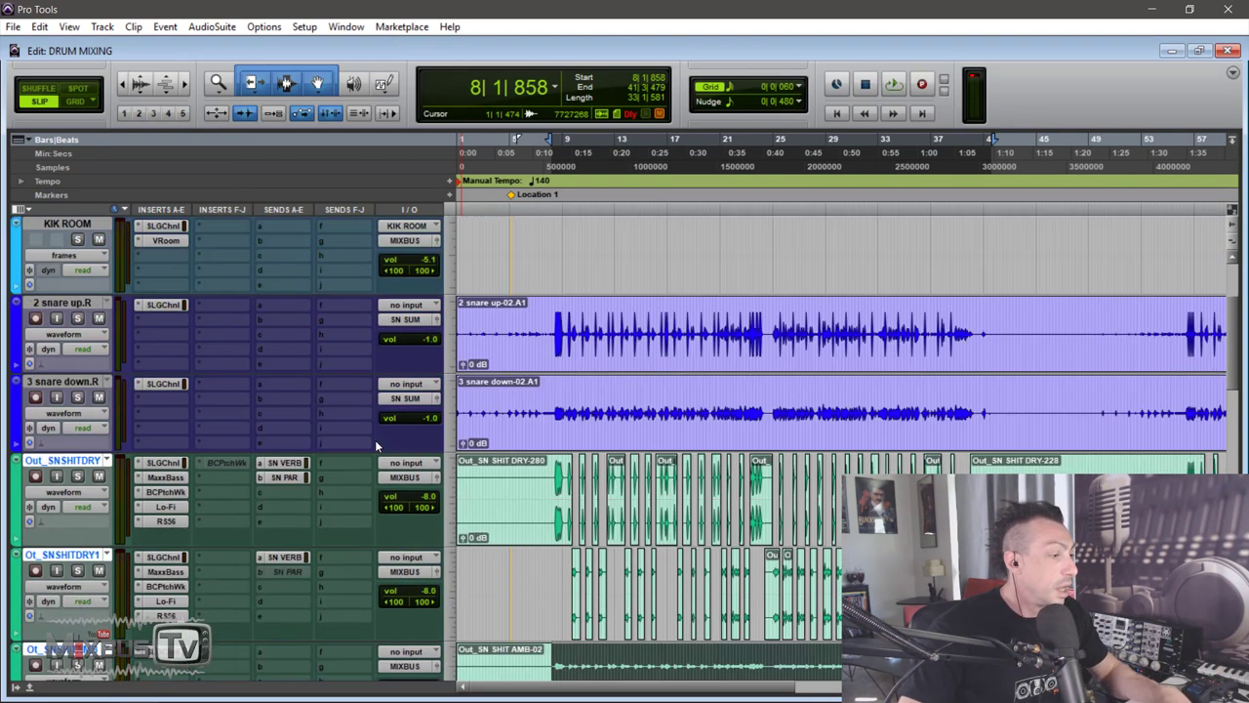
{"action": "left_click", "coordinate": [80, 386]}
{"action": "left_click", "coordinate": [78, 304], "text": "shift"}
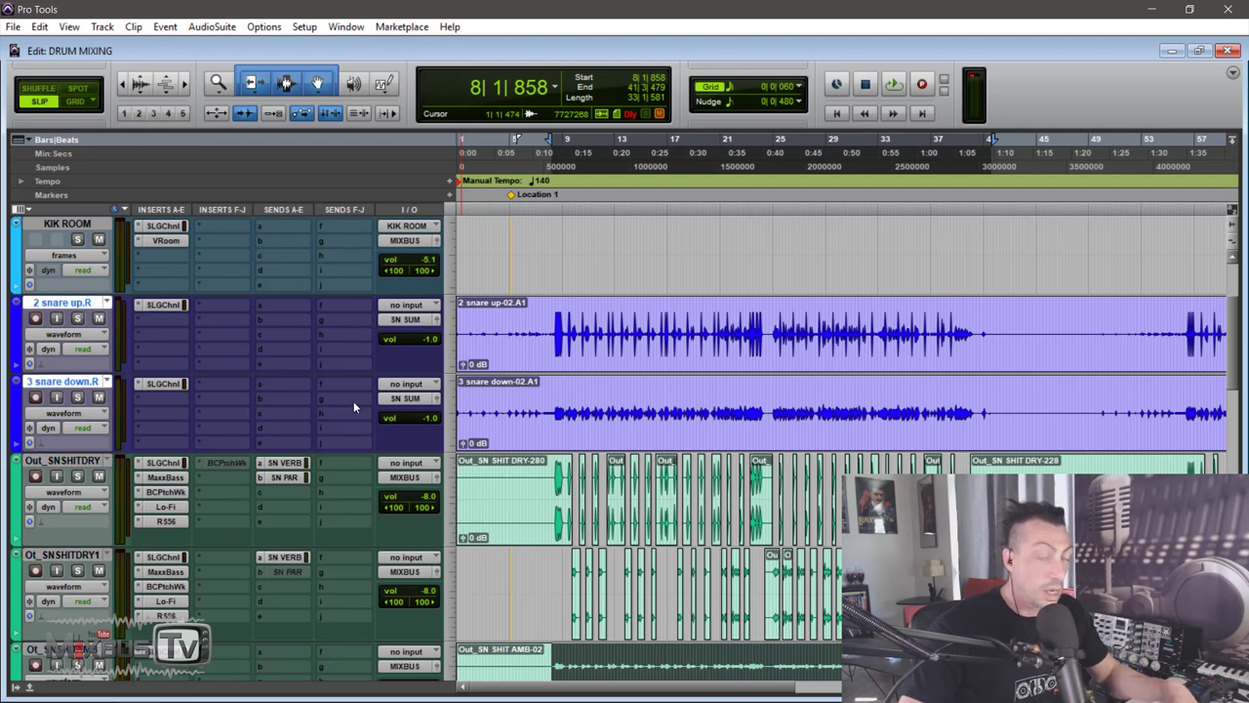
Open Pro-Q 2 on the SN OR SUM track, shift its window aside, and take the plug-in out of bypass
{"action": "scroll", "coordinate": [276, 392], "scroll_direction": "down", "scroll_amount": 5}
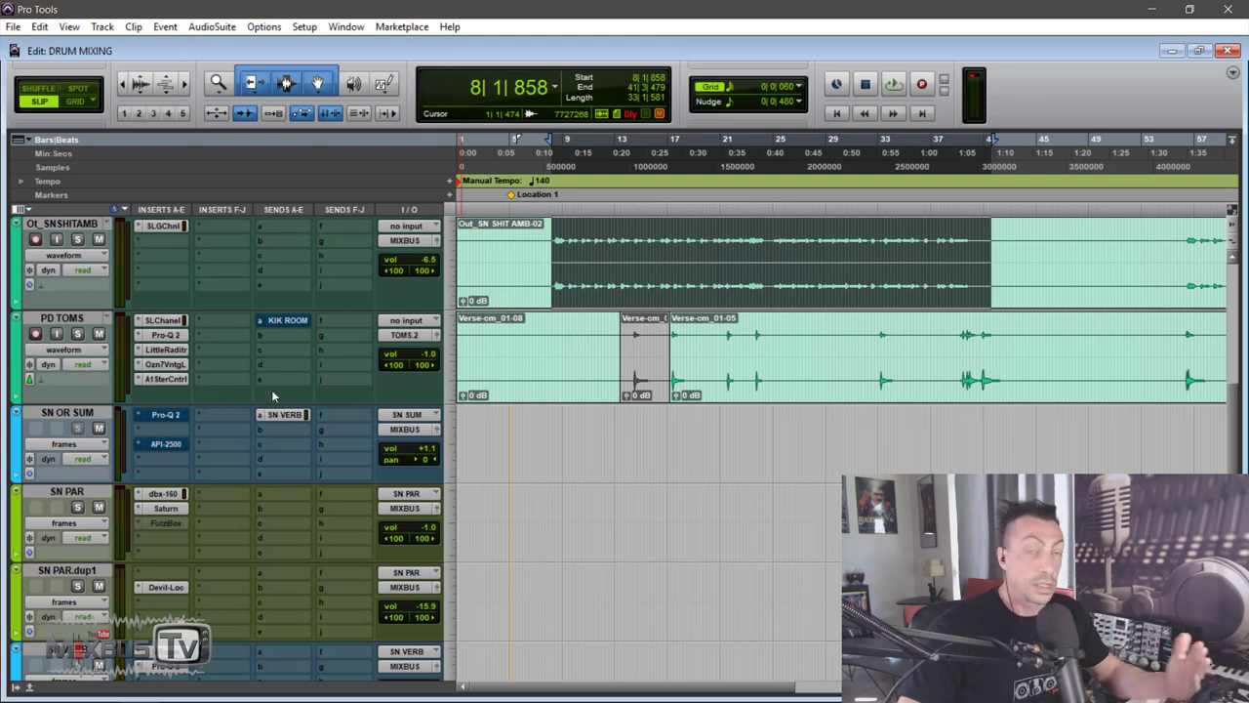
{"action": "left_click", "coordinate": [165, 414]}
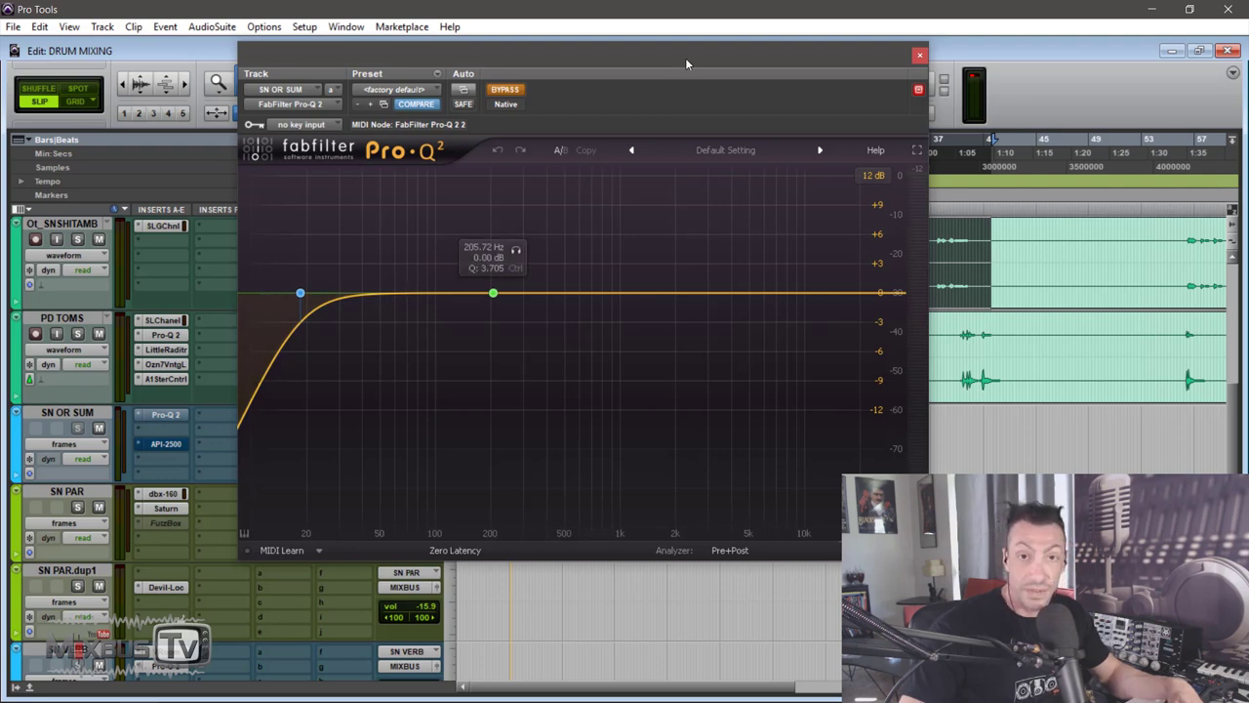
{"action": "left_click_drag", "start_coordinate": [689, 57], "coordinate": [800, 58]}
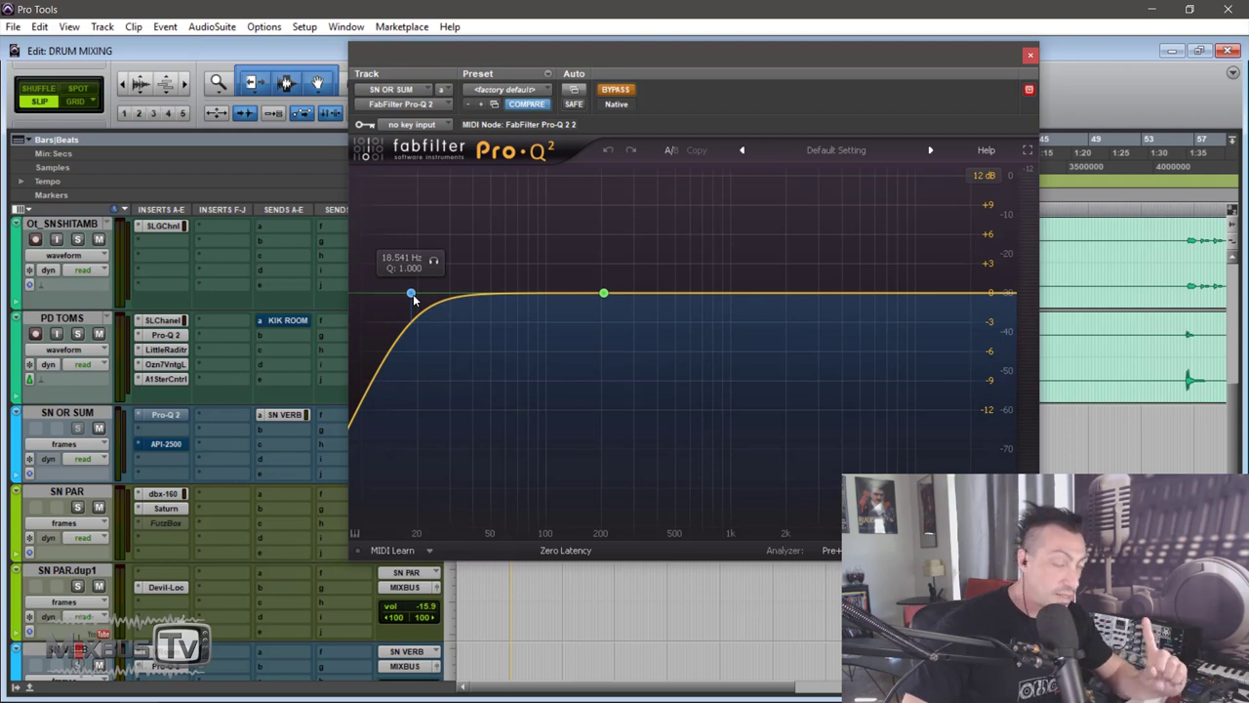
{"action": "left_click", "coordinate": [622, 92]}
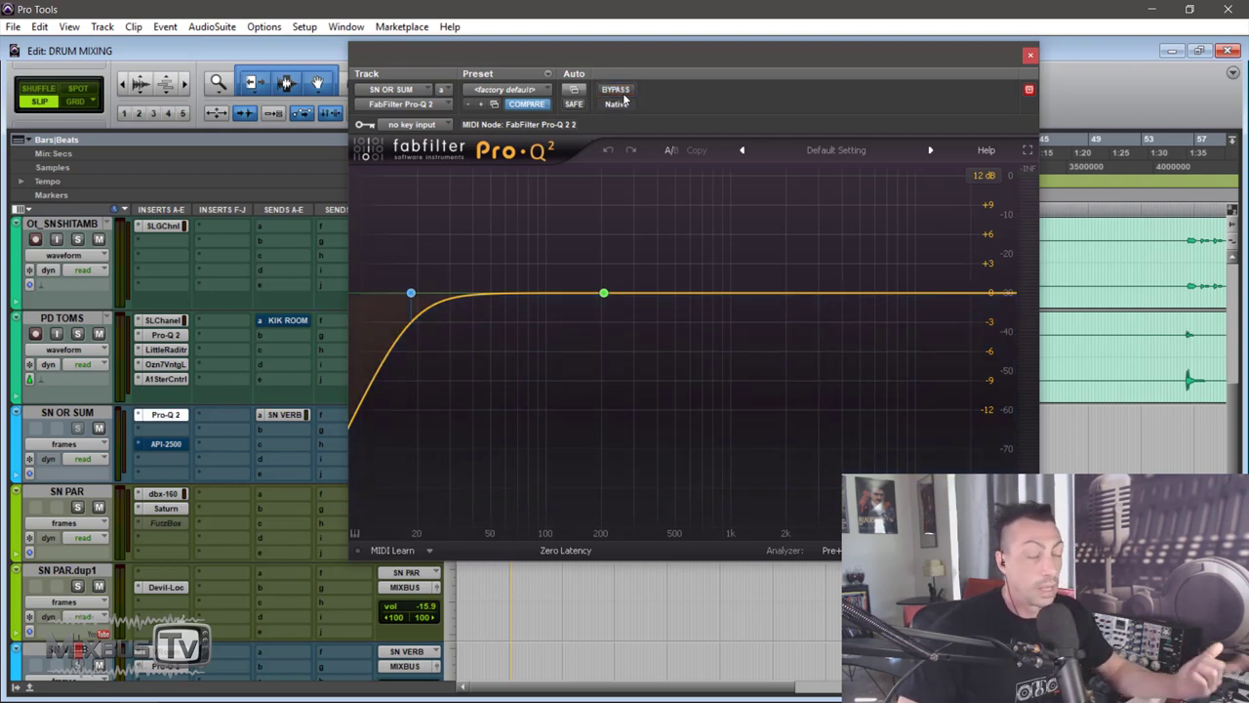
Play the snare through Pro-Q 2 on SN OR SUM and check the solo state of the source snare tracks
{"action": "key", "text": "space"}
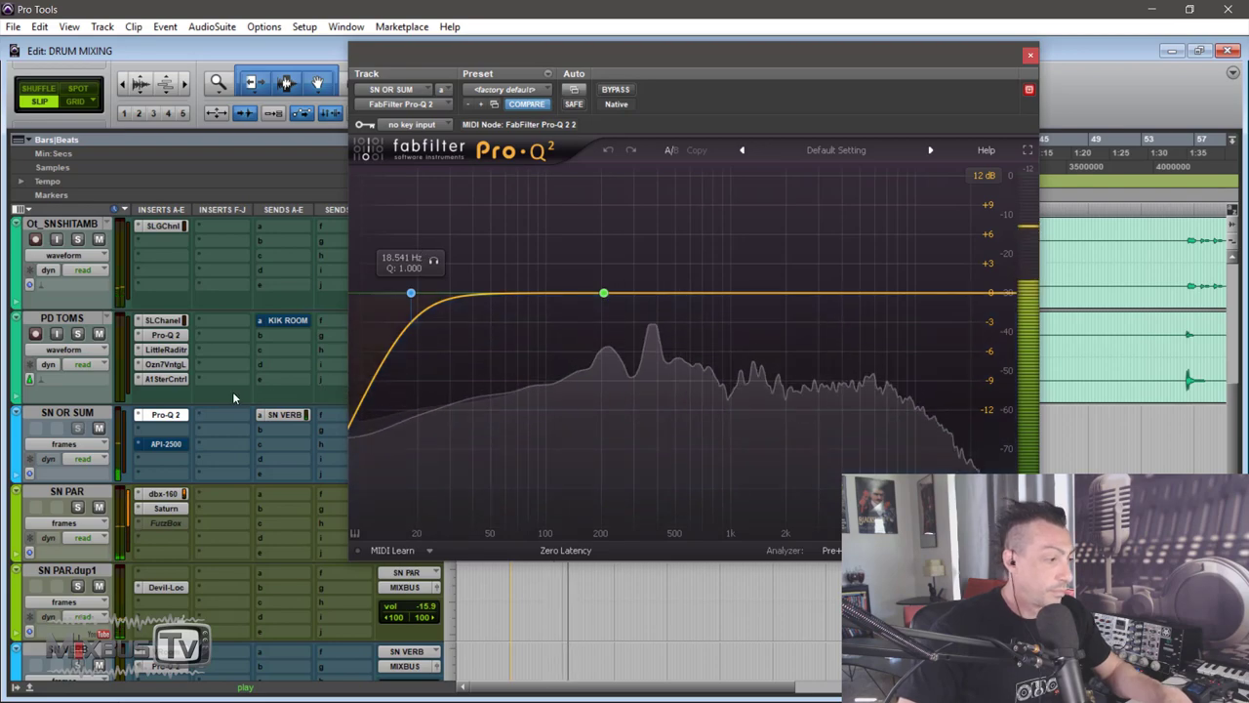
{"action": "scroll", "coordinate": [232, 392], "scroll_direction": "up", "scroll_amount": 5}
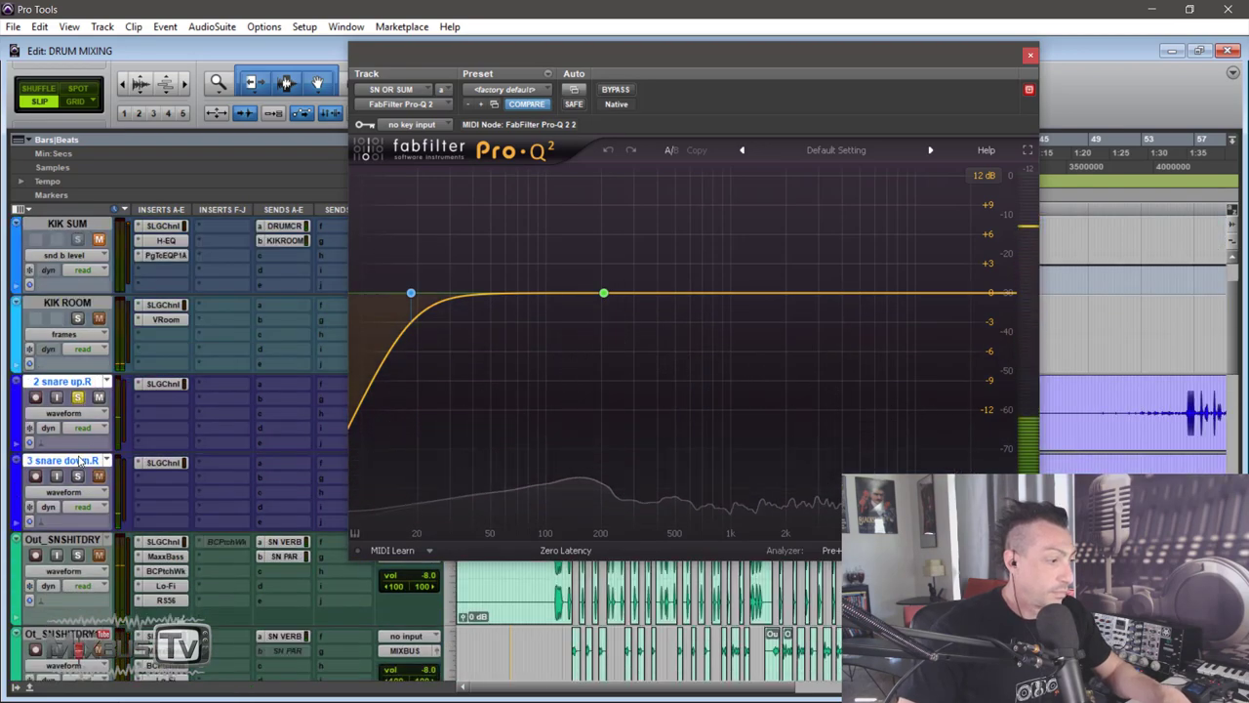
{"action": "scroll", "coordinate": [201, 384], "scroll_direction": "down", "scroll_amount": 5}
Replace the Pro-Q 2 window with the API-2500 on SN OR SUM, take the compressor out of bypass, and play the snare through it
{"action": "left_click", "coordinate": [172, 352]}
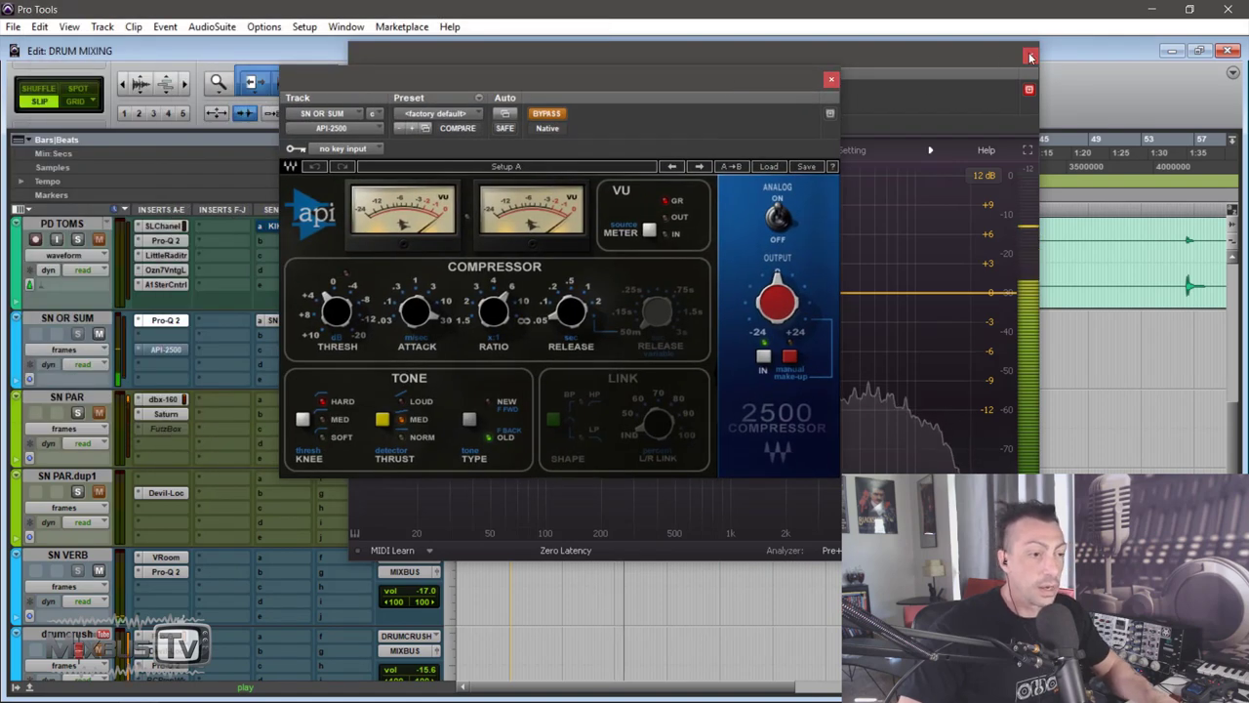
{"action": "left_click_drag", "start_coordinate": [580, 79], "coordinate": [556, 74]}
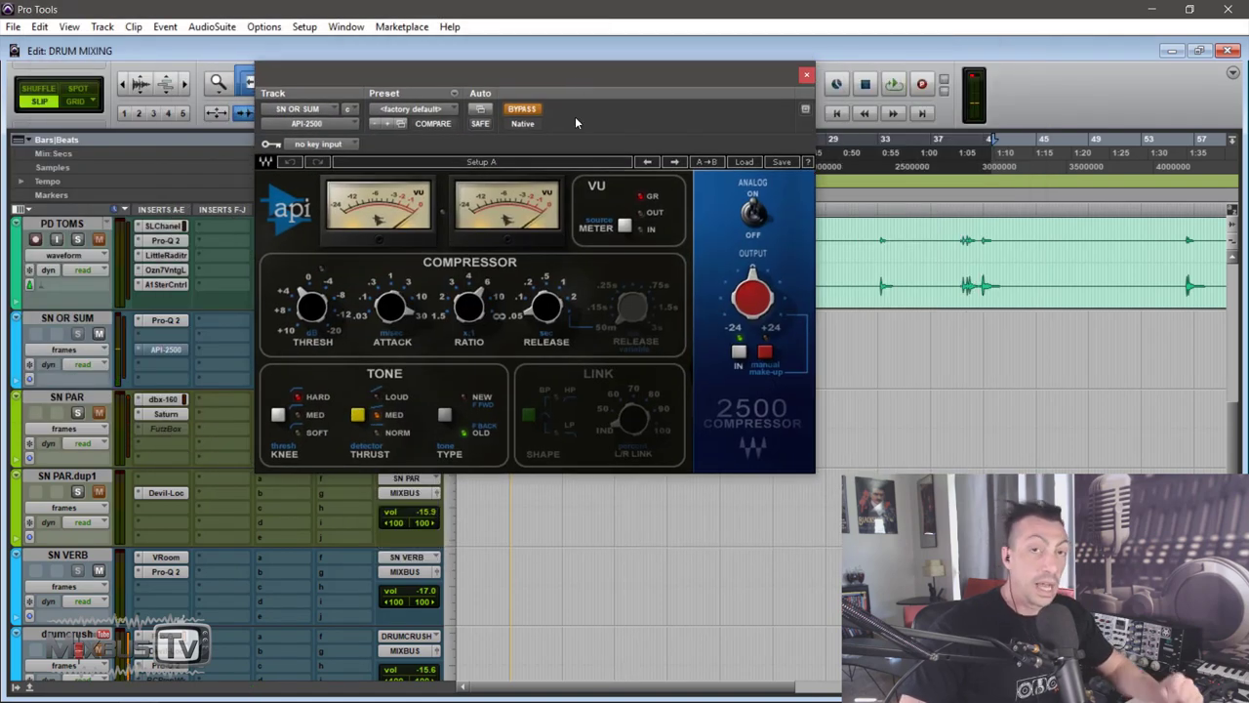
{"action": "left_click", "coordinate": [521, 110]}
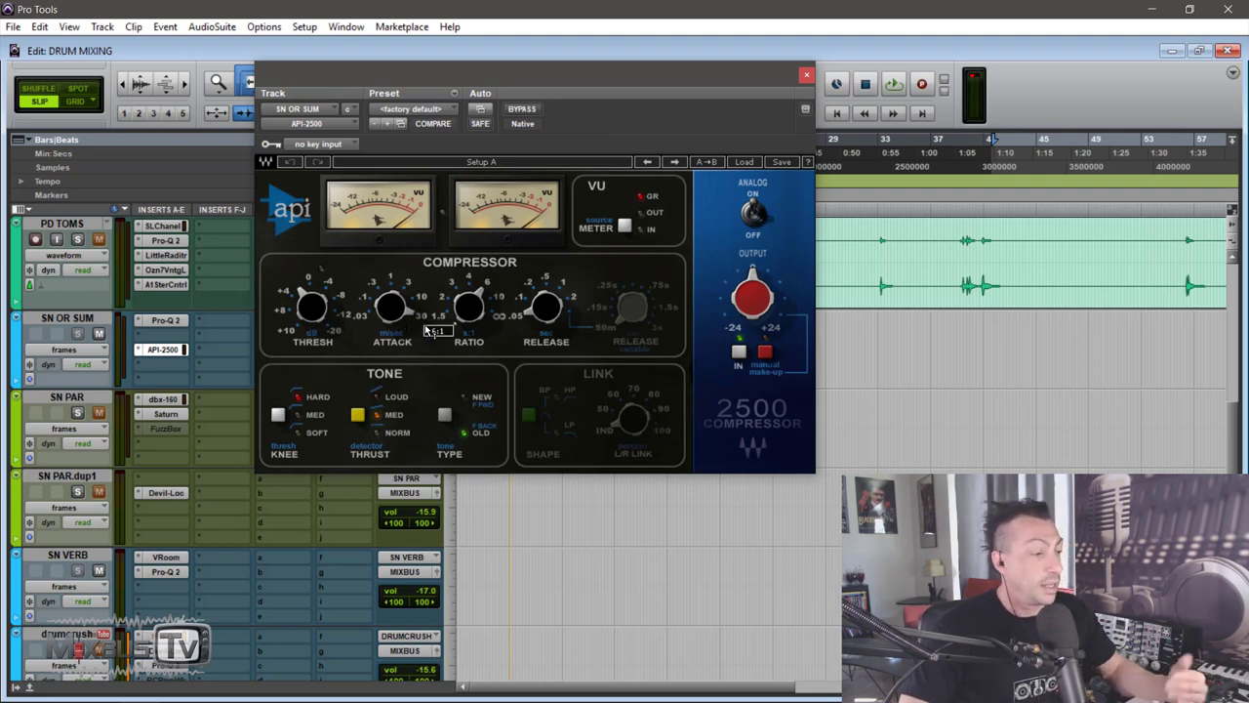
{"action": "key", "text": "space"}
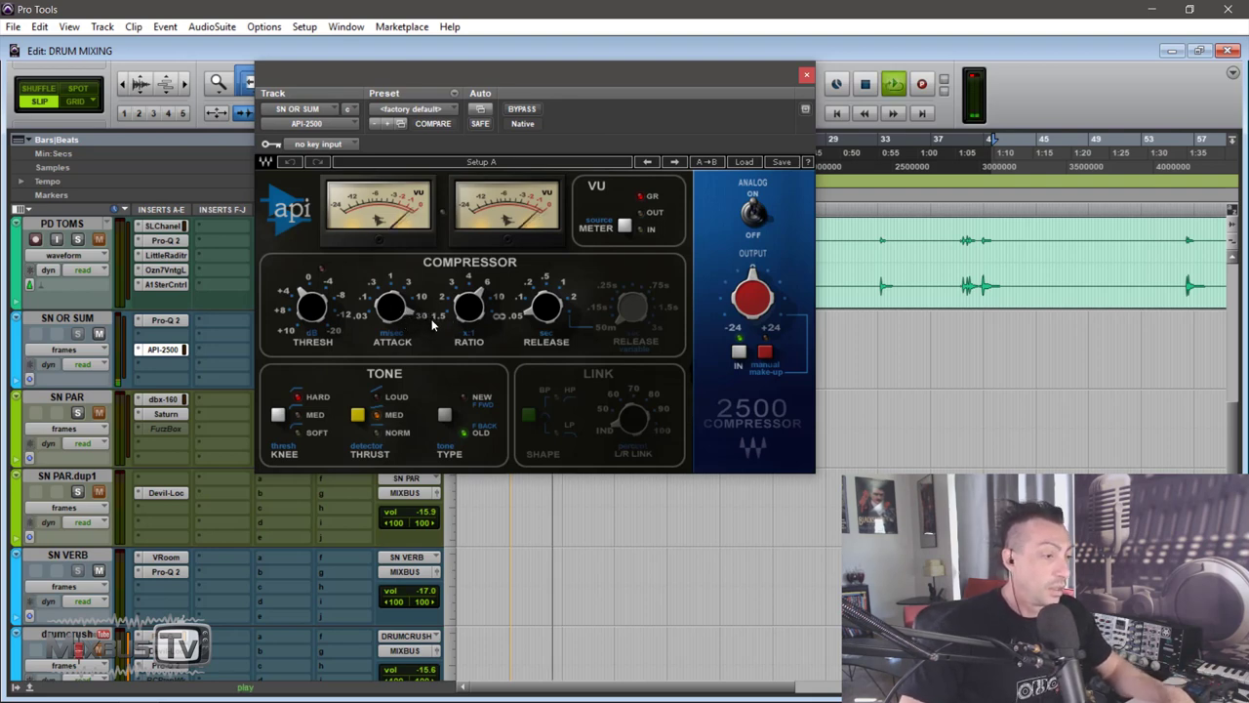
Compare the SN OR SUM track's API-2500 compressor bypassed and engaged during playback, and restart playback
{"action": "left_click", "coordinate": [523, 110]}
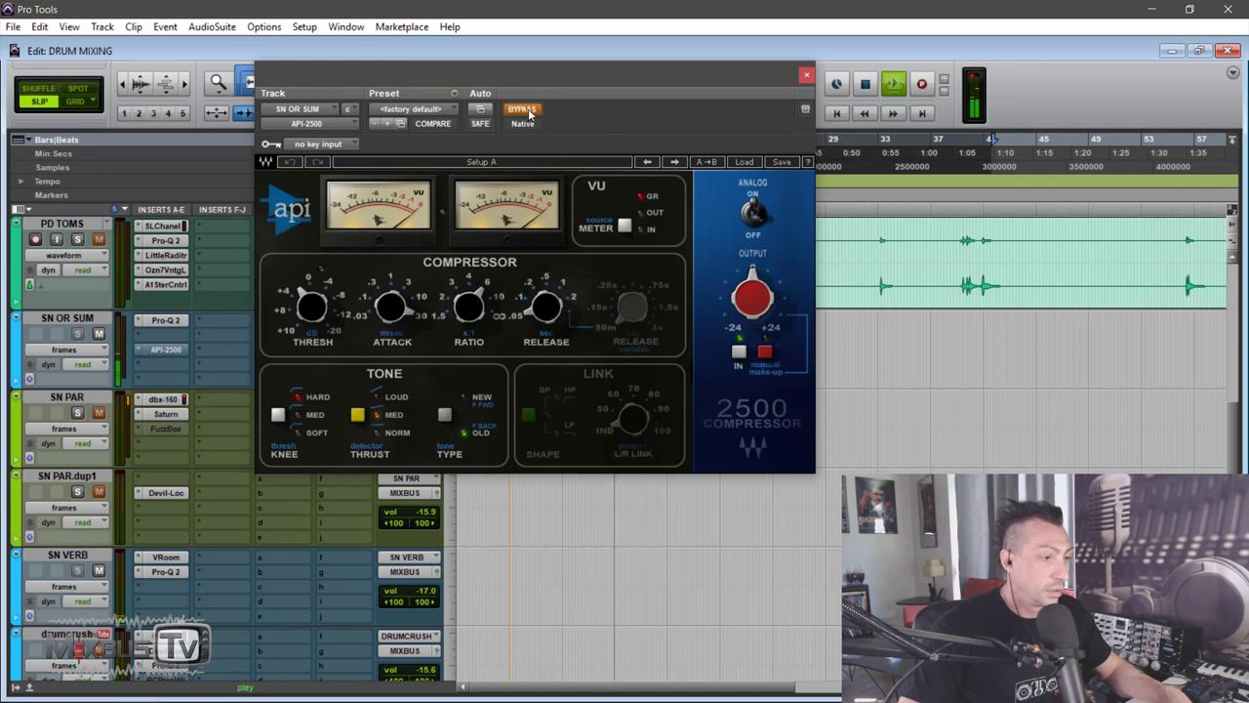
{"action": "left_click", "coordinate": [523, 110]}
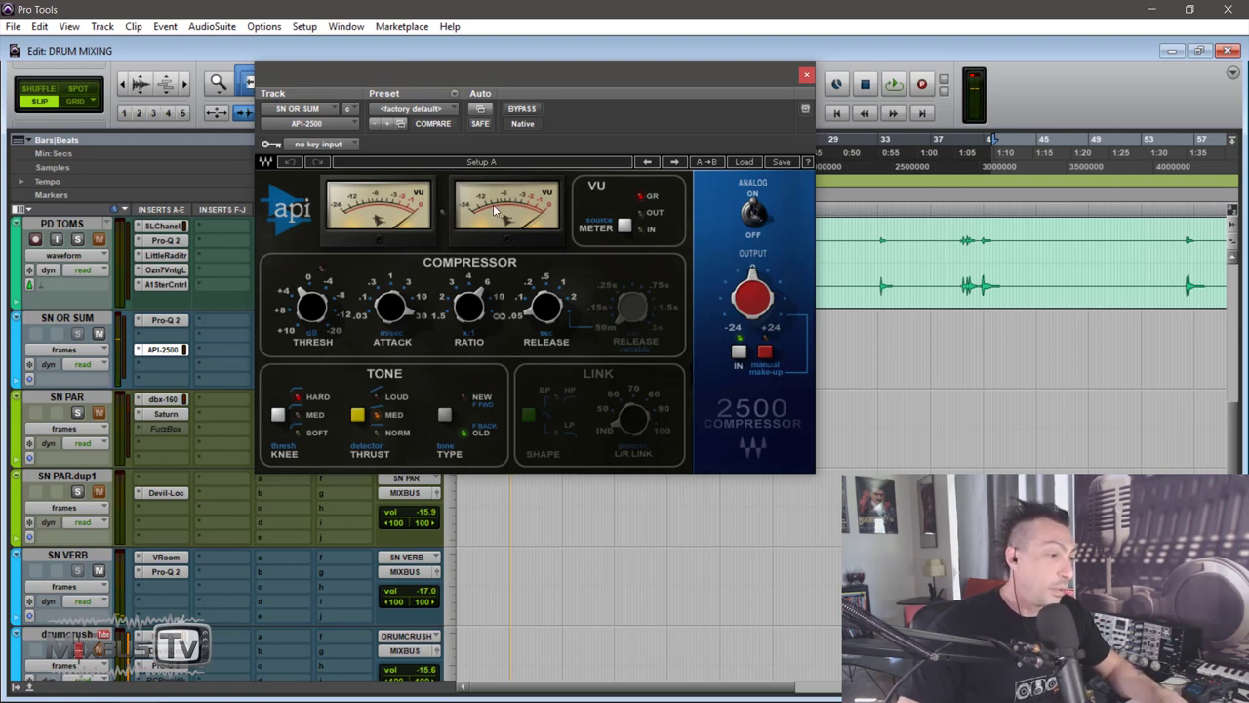
{"action": "left_click", "coordinate": [890, 88]}
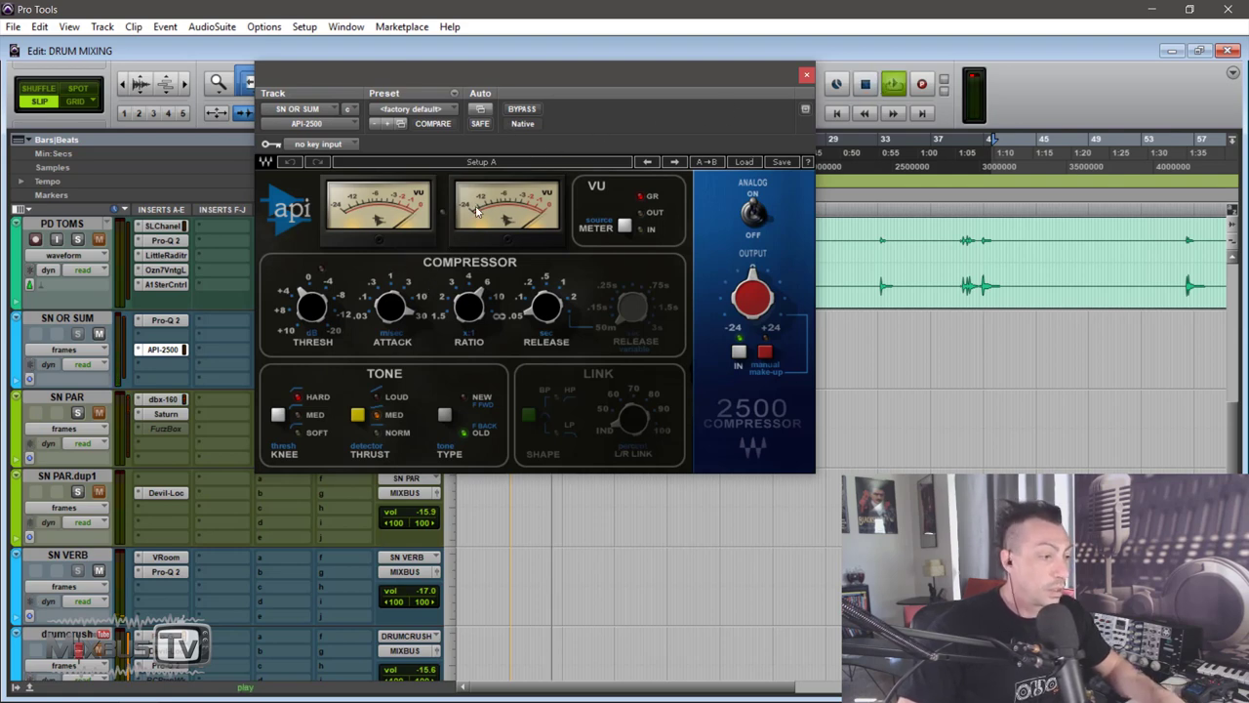
Try a different threshold on the SN OR SUM API-2500 compressor, undo the change, and close the plug-in
{"action": "left_click_drag", "start_coordinate": [311, 312], "coordinate": [310, 277]}
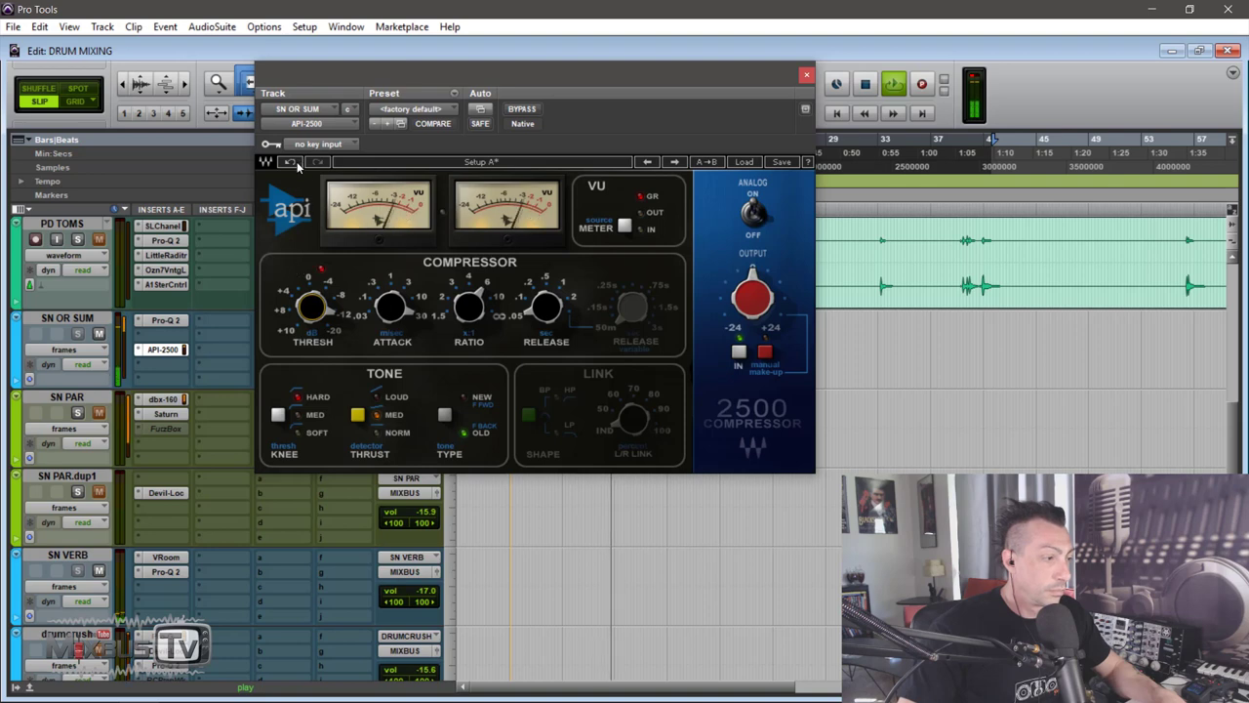
{"action": "left_click", "coordinate": [289, 162]}
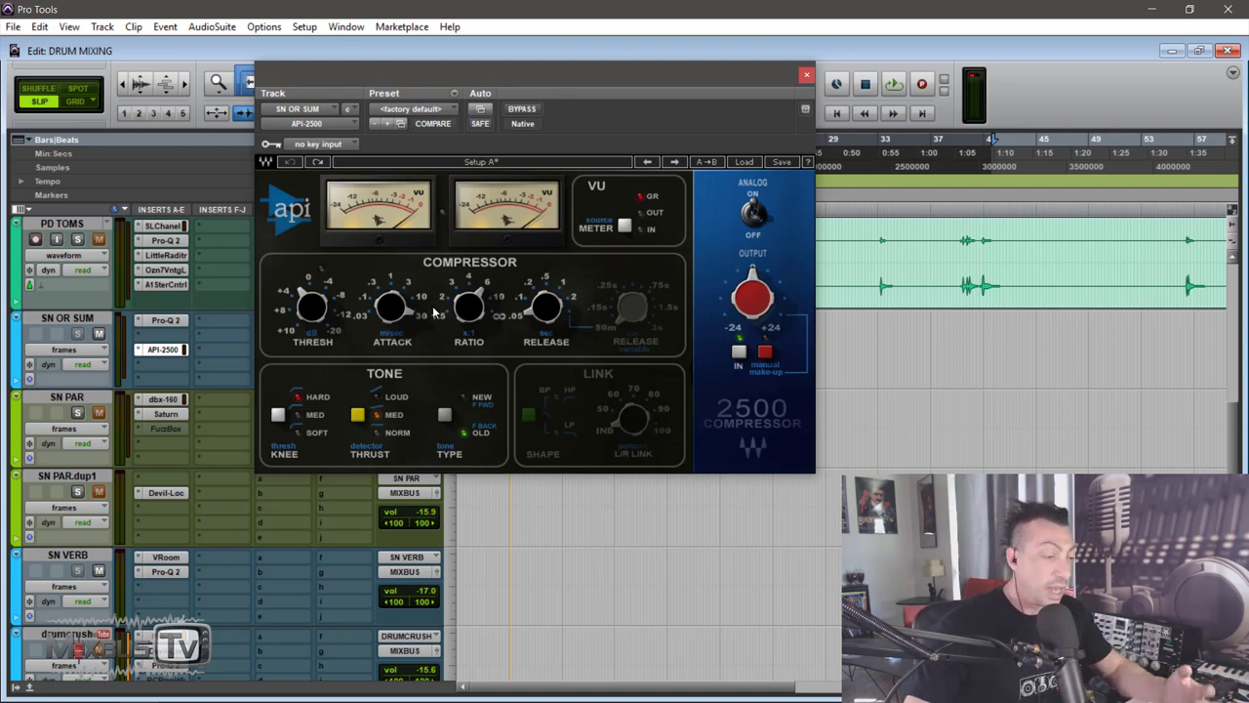
{"action": "left_click", "coordinate": [807, 75]}
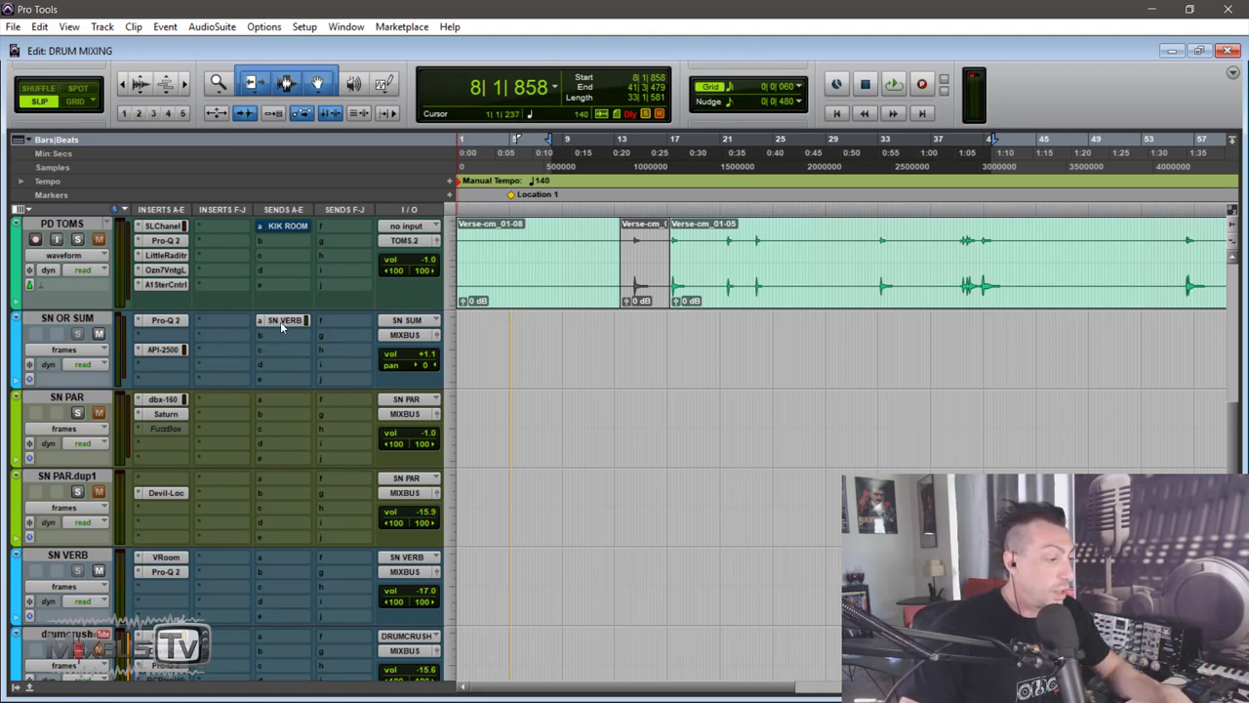
Inspect the ValhallaRoom reverb and FabFilter Pro-Q 2 equalizer settings on the SN VERB track
{"action": "left_click", "coordinate": [166, 558]}
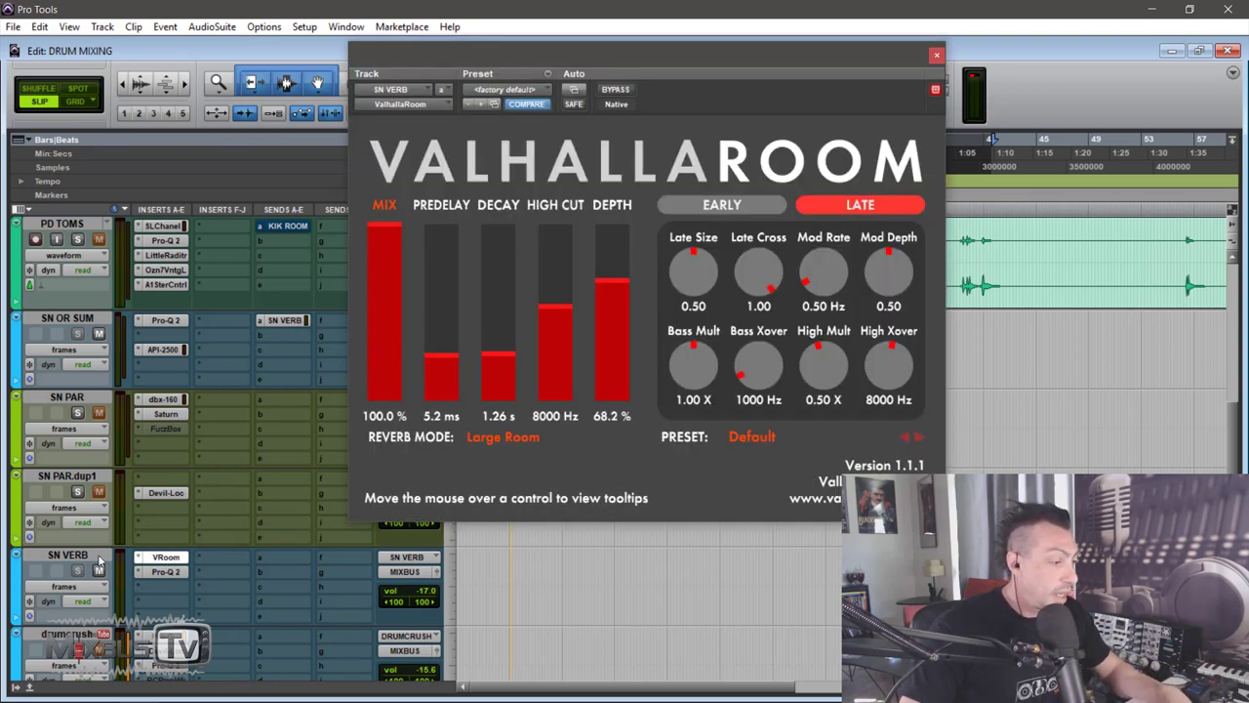
{"action": "left_click", "coordinate": [936, 56]}
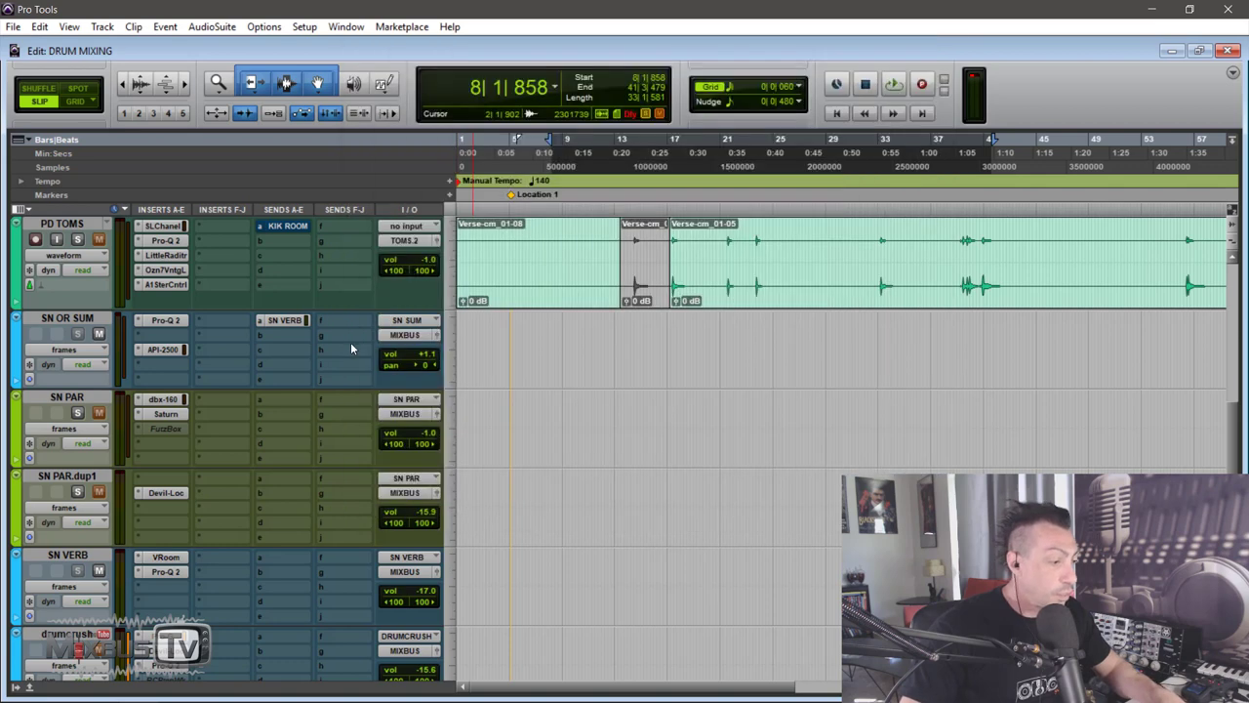
{"action": "left_click", "coordinate": [166, 573]}
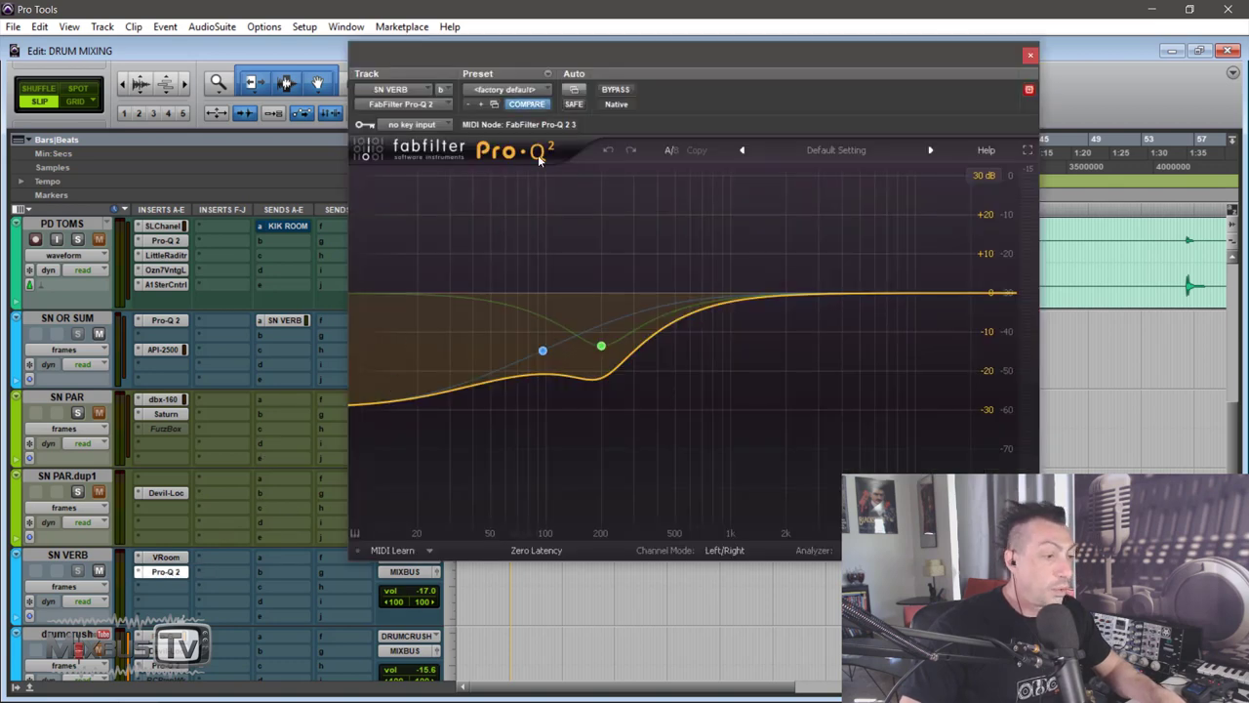
{"action": "left_click_drag", "start_coordinate": [698, 63], "coordinate": [684, 57]}
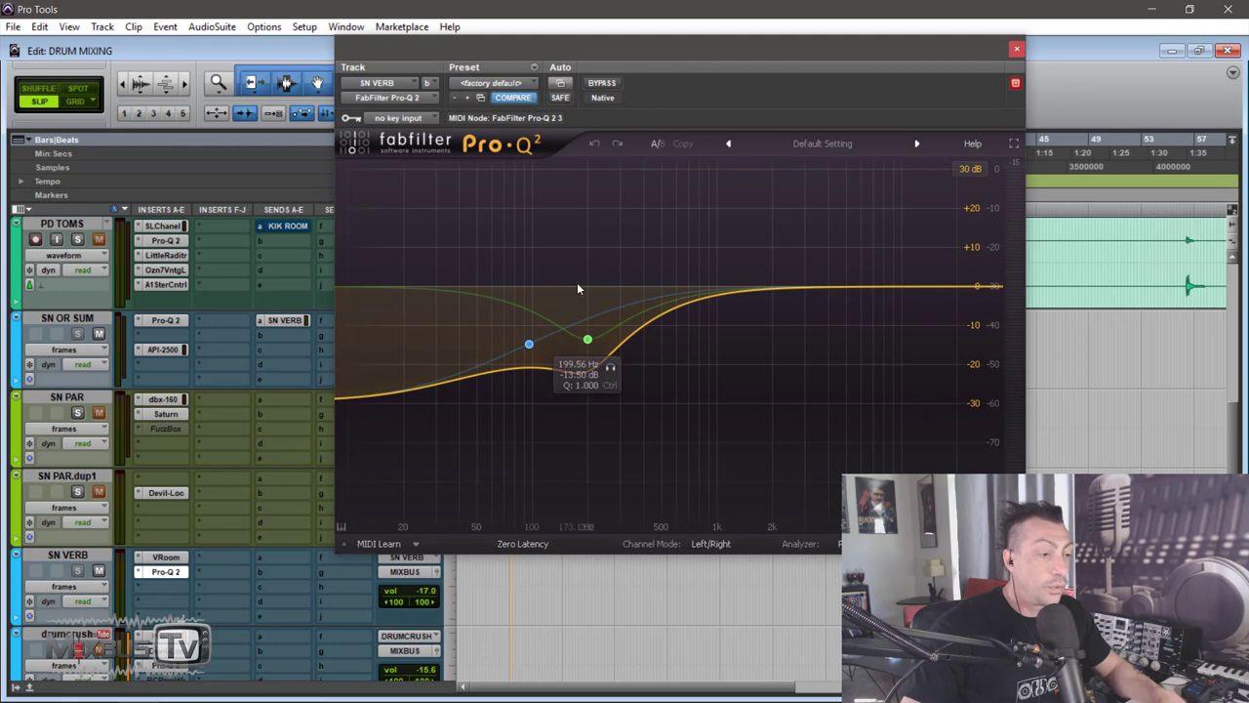
{"action": "left_click", "coordinate": [1014, 50]}
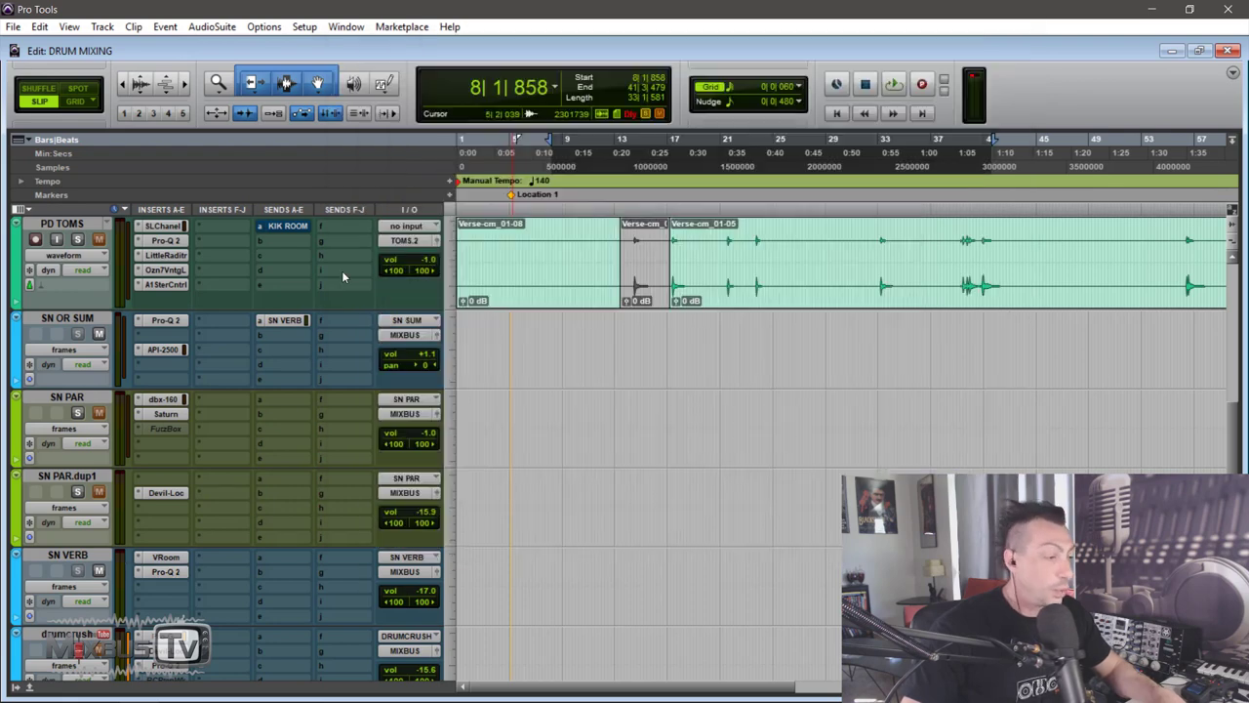
Solo SN PAR, SN PAR.dup1, the three SN SHIT tracks, and the snare up and snare down tracks
{"action": "left_click", "coordinate": [78, 491]}
{"action": "left_click", "coordinate": [77, 412]}
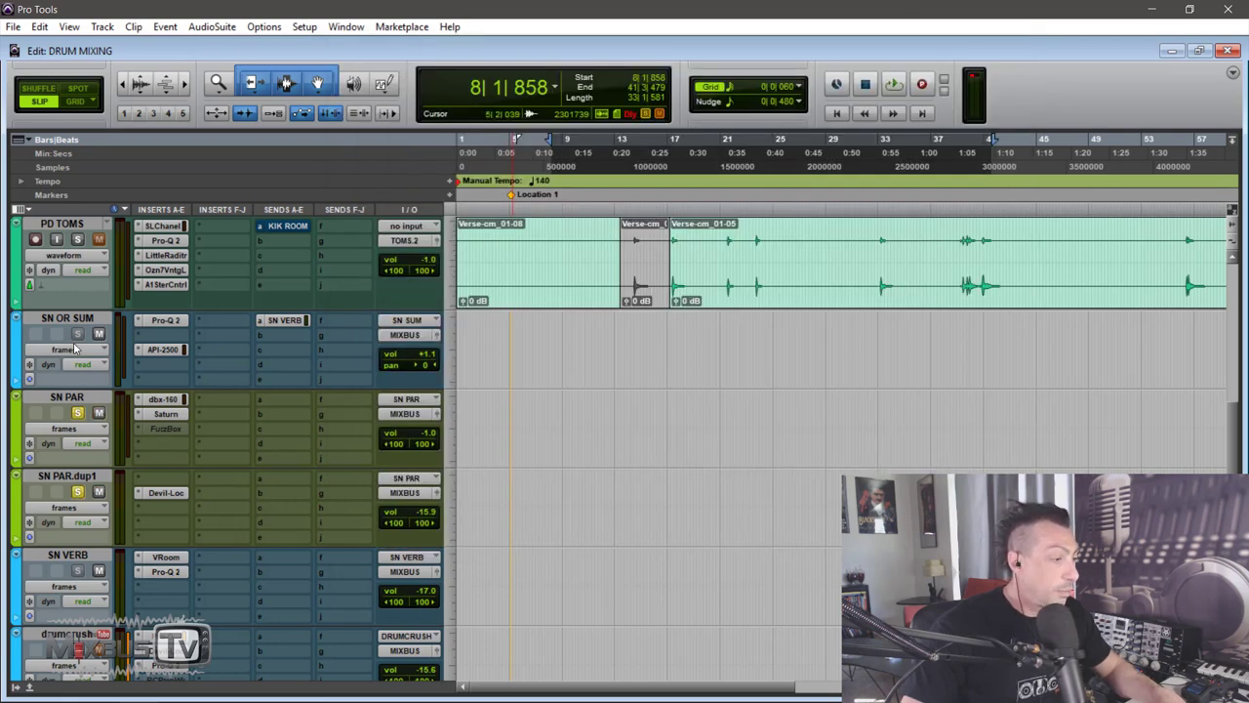
{"action": "scroll", "coordinate": [75, 290], "scroll_direction": "up", "scroll_amount": 3}
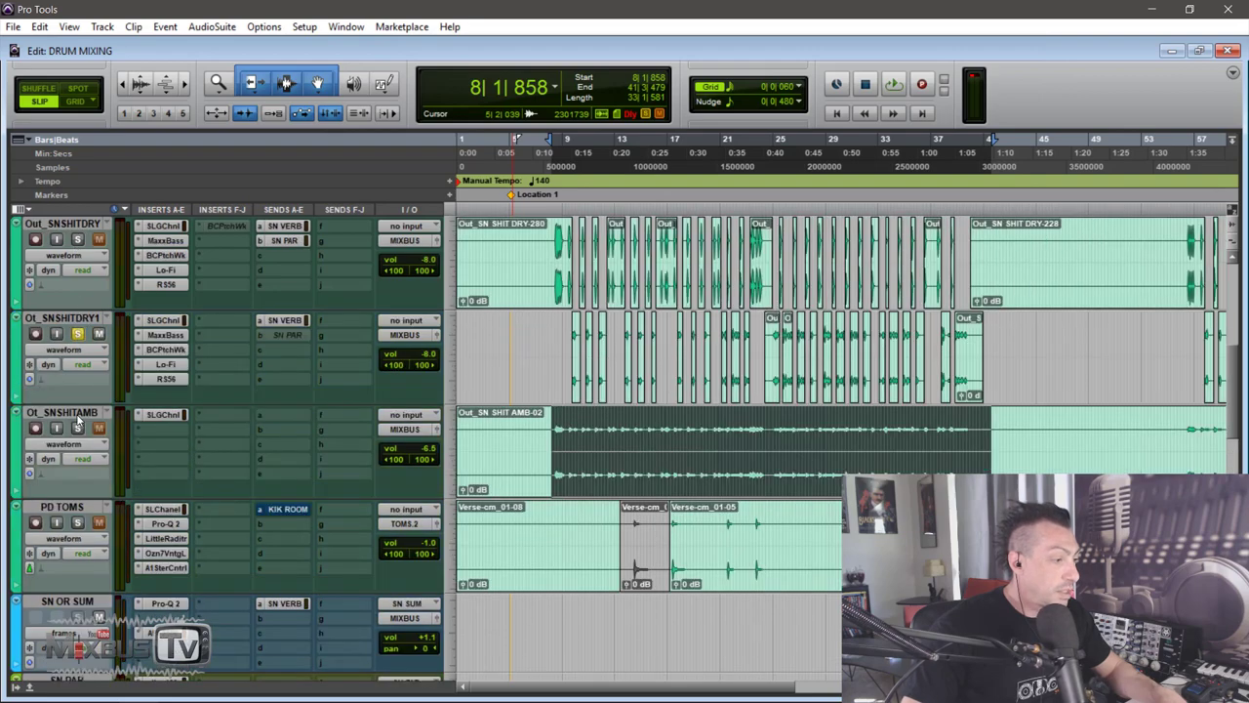
{"action": "scroll", "coordinate": [81, 332], "scroll_direction": "up", "scroll_amount": 1}
{"action": "scroll", "coordinate": [168, 310], "scroll_direction": "up", "scroll_amount": 2}
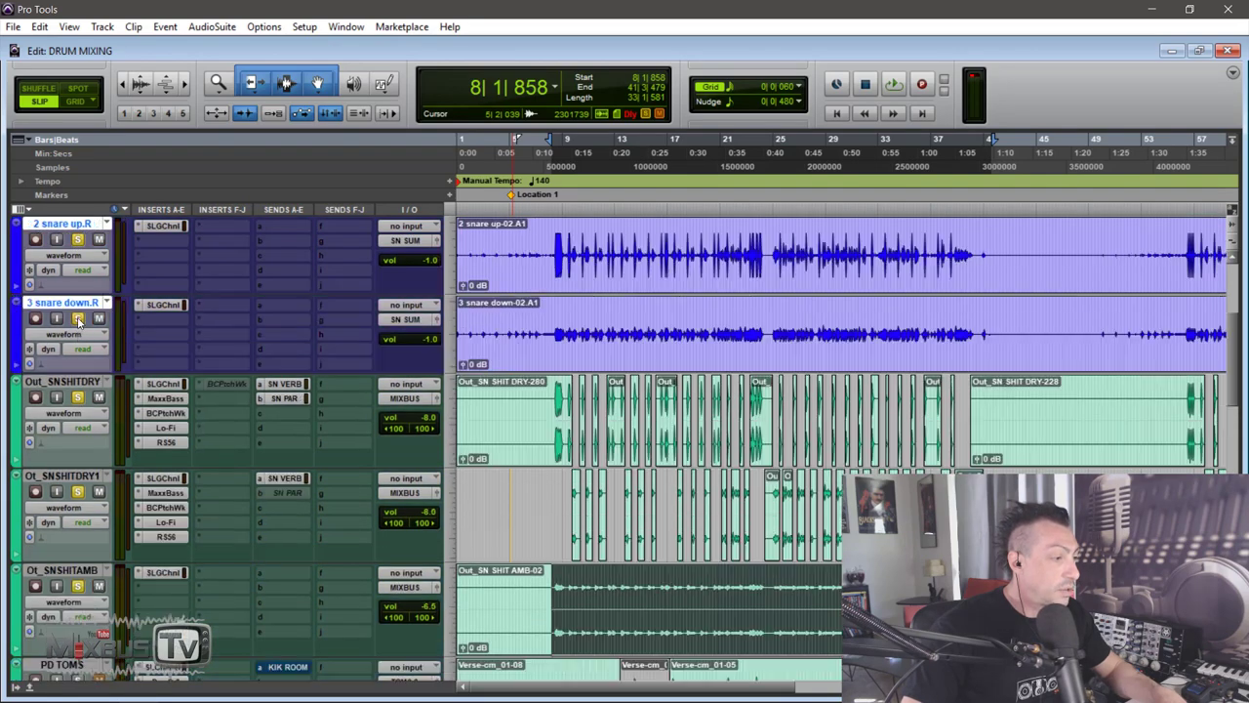
{"action": "scroll", "coordinate": [198, 309], "scroll_direction": "down", "scroll_amount": 4}
Play back the soloed snare tracks and watch the parallel and reverb track levels
{"action": "key", "text": "space"}
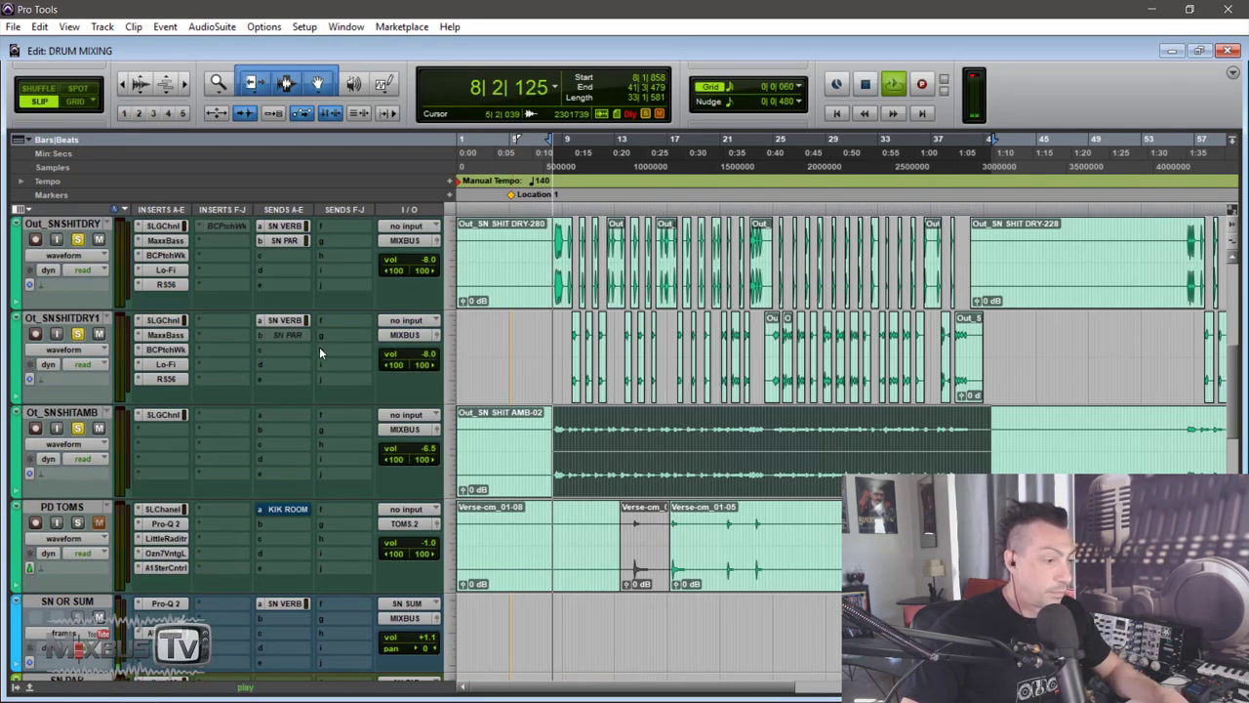
{"action": "scroll", "coordinate": [322, 351], "scroll_direction": "down", "scroll_amount": 4}
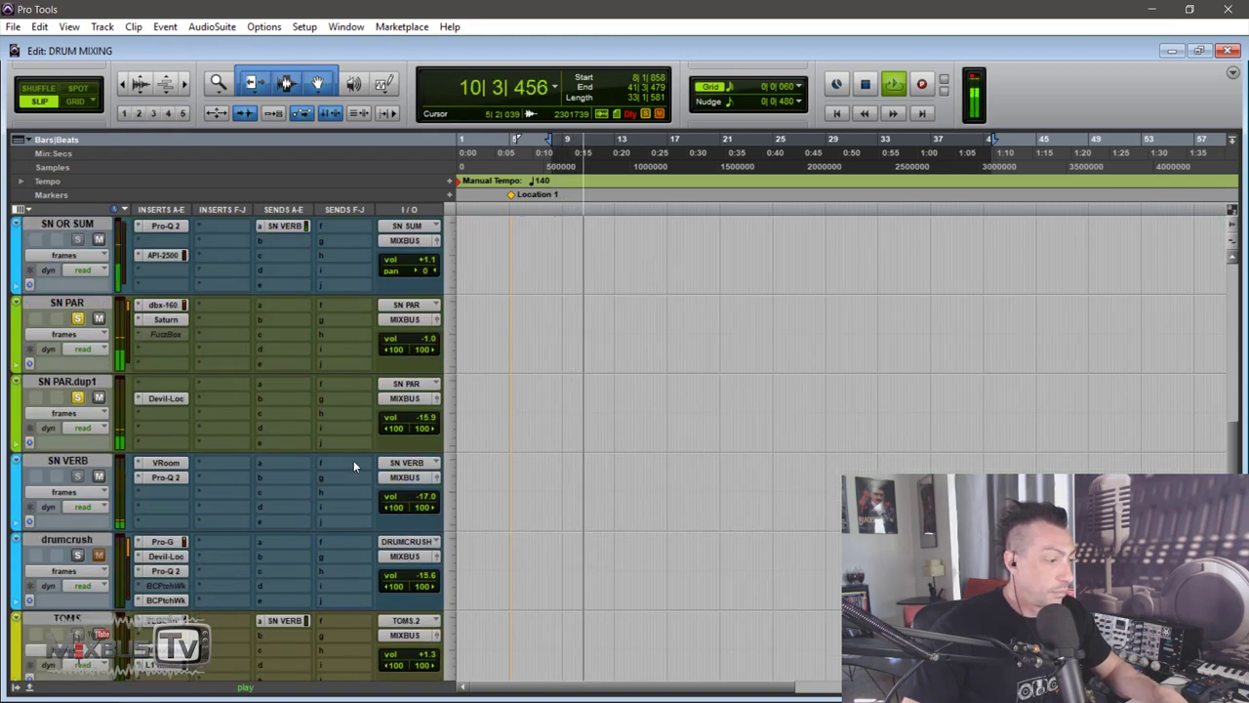
{"action": "scroll", "coordinate": [361, 460], "scroll_direction": "down", "scroll_amount": 1}
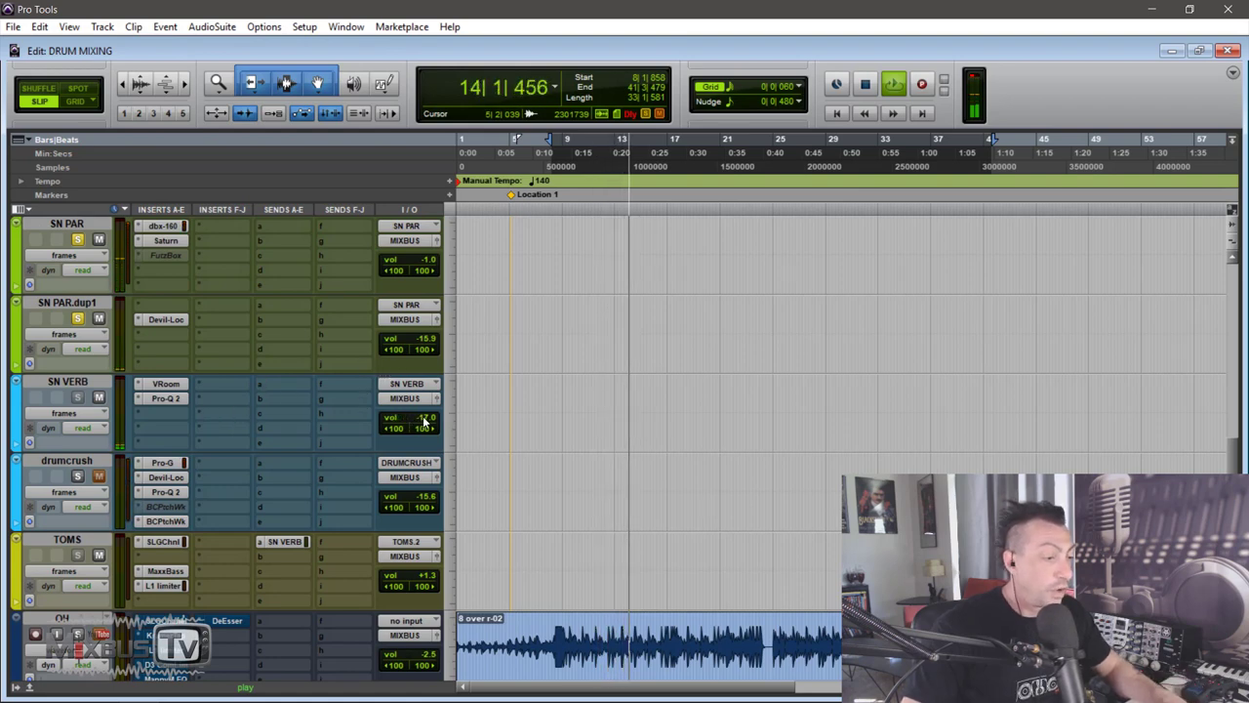
{"action": "key", "text": "space"}
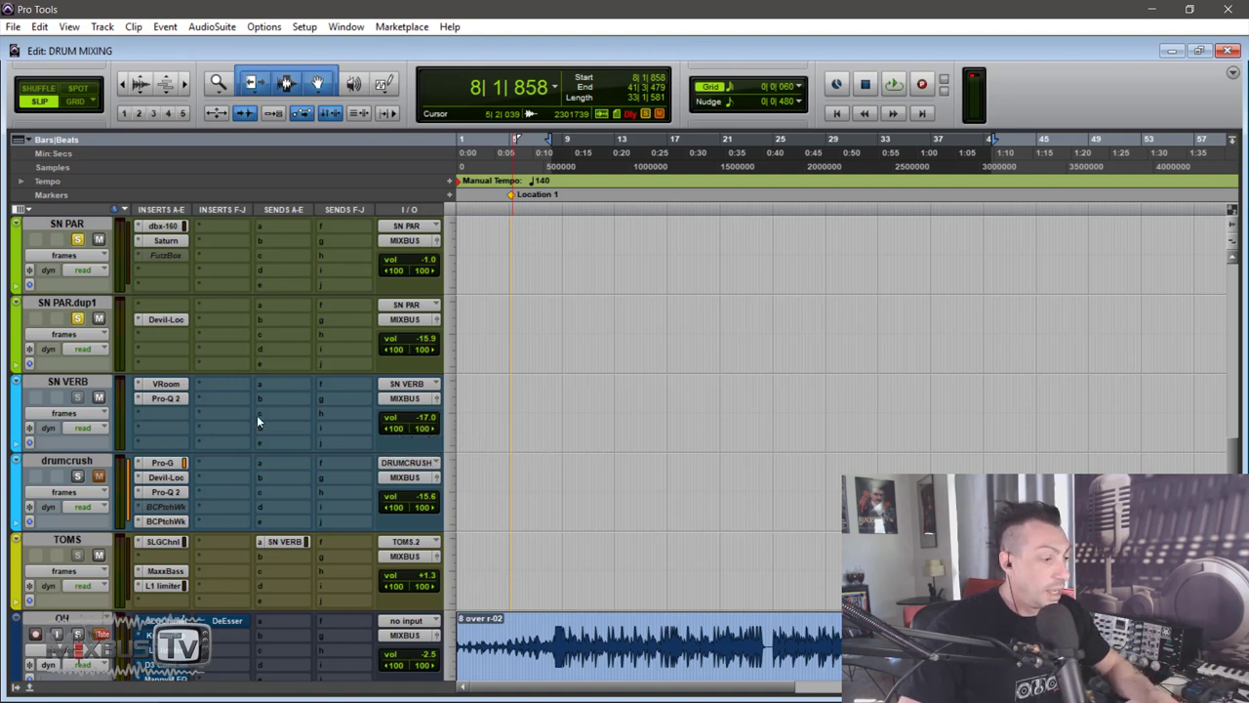
Audition the snare reverb during playback by raising the SN VERB volume to +7.2 dB and returning it to -17.0 dB
{"action": "key", "text": "space"}
{"action": "left_click", "coordinate": [422, 418]}
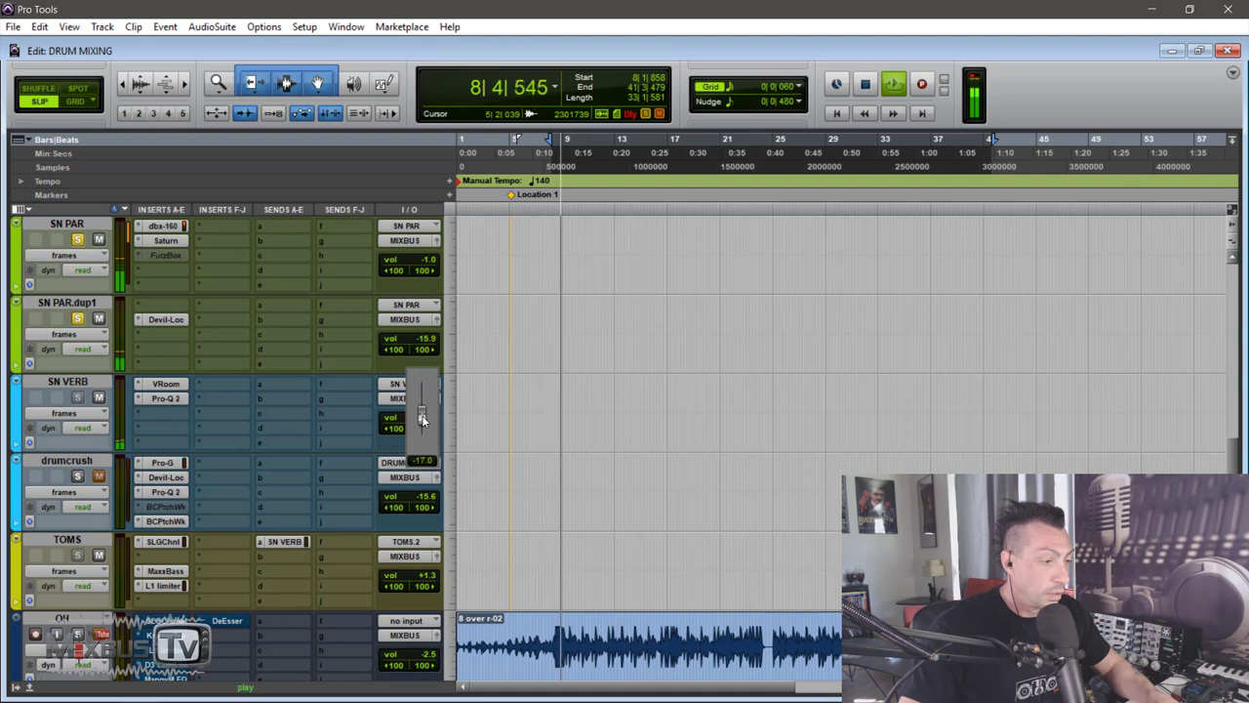
{"action": "left_click_drag", "start_coordinate": [422, 415], "coordinate": [423, 383]}
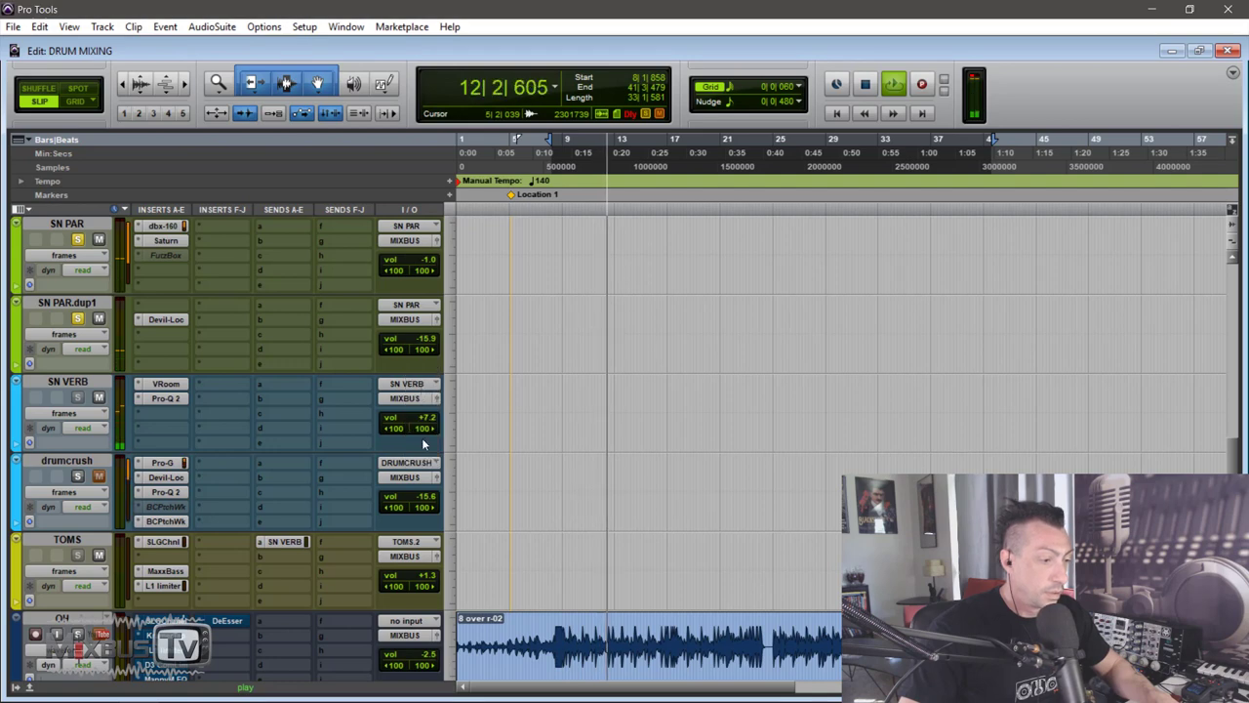
{"action": "key", "text": "space"}
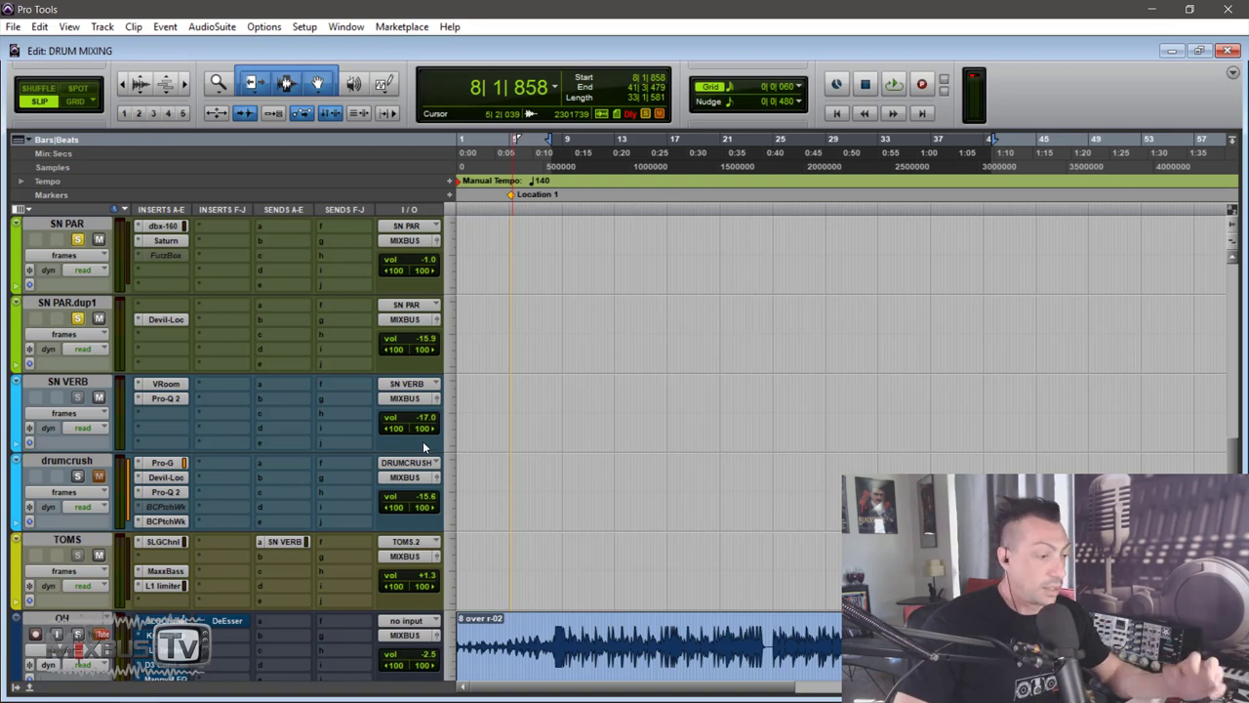
Open the track list, then show and activate the hidden Inst 3 track
{"action": "scroll", "coordinate": [413, 433], "scroll_direction": "up", "scroll_amount": 10}
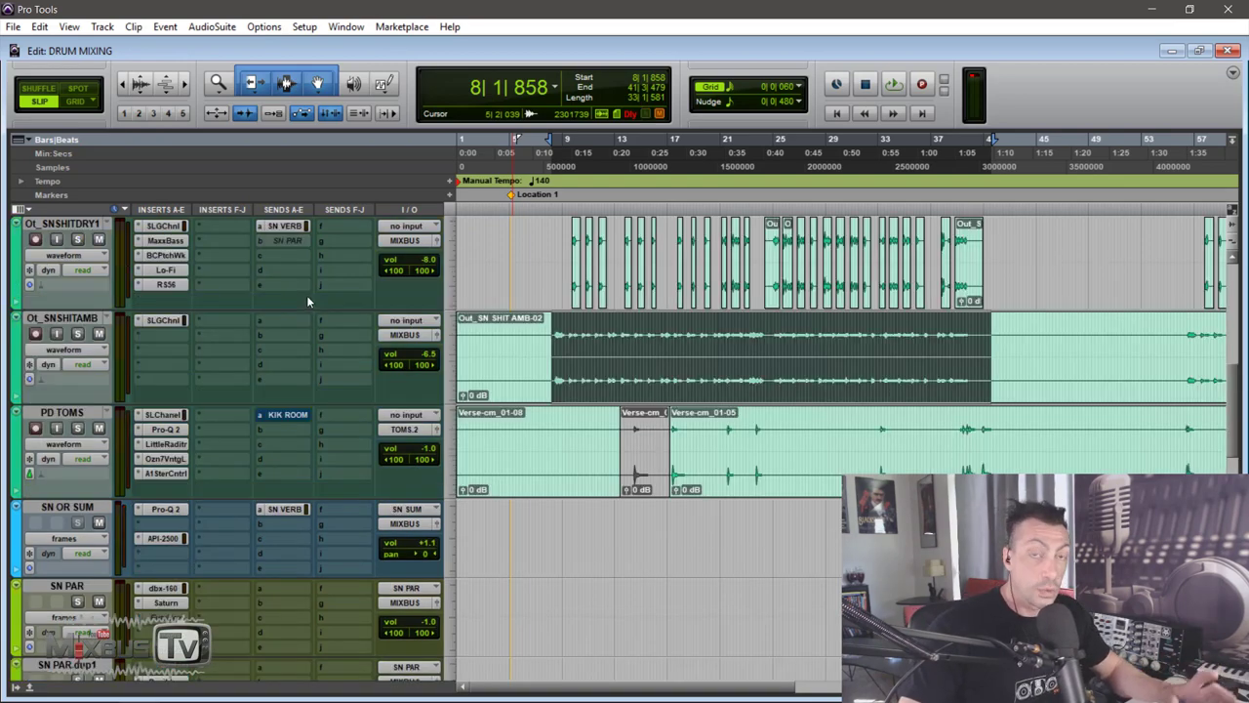
{"action": "scroll", "coordinate": [220, 305], "scroll_direction": "up", "scroll_amount": 3}
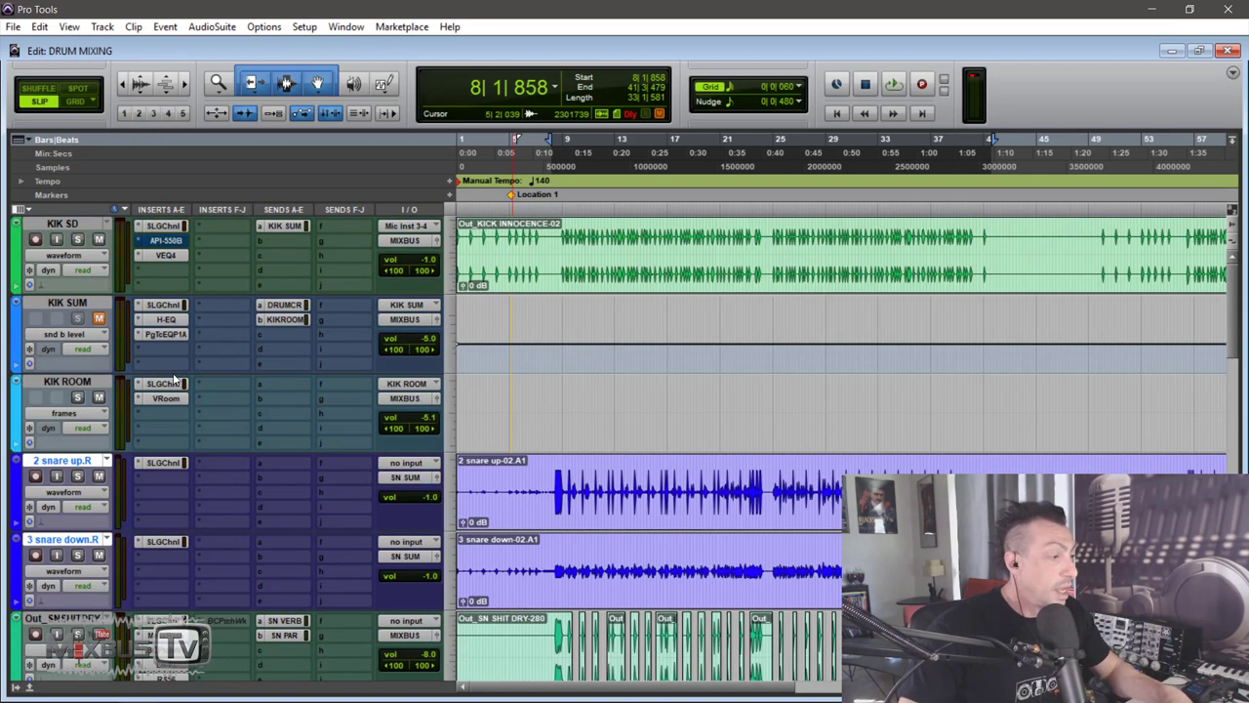
{"action": "left_click", "coordinate": [17, 687]}
{"action": "right_click", "coordinate": [70, 219]}
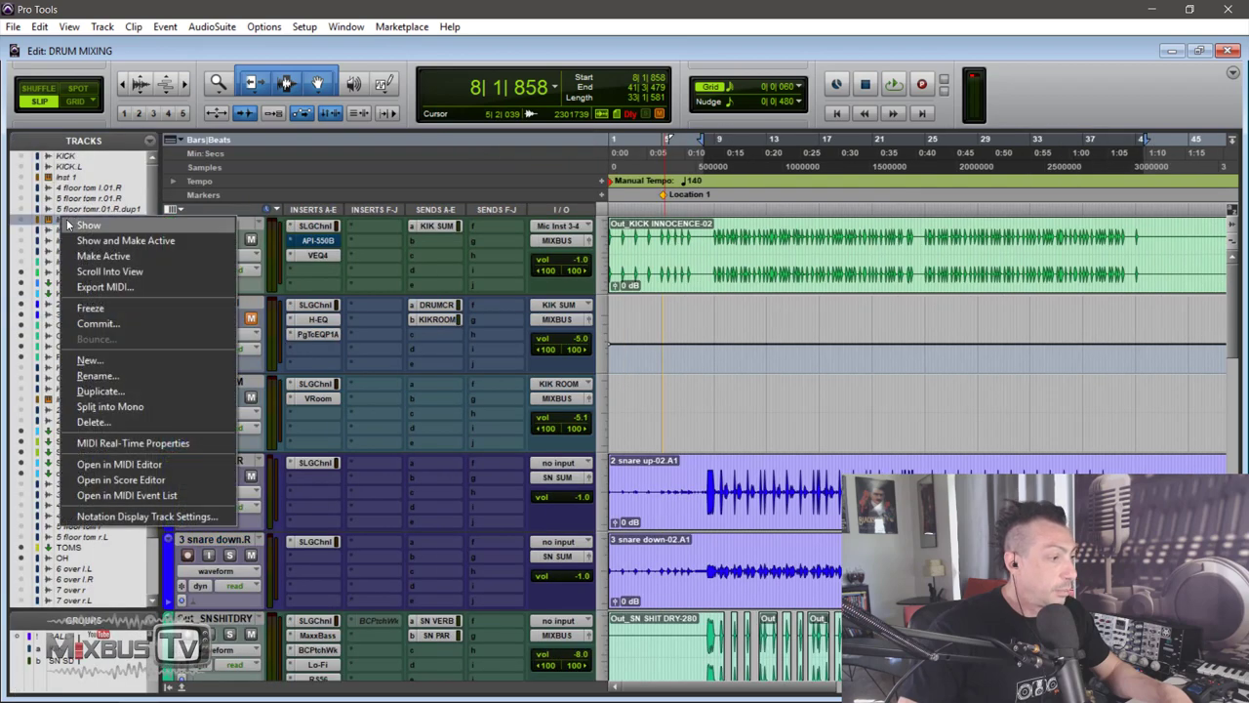
{"action": "left_click", "coordinate": [184, 255]}
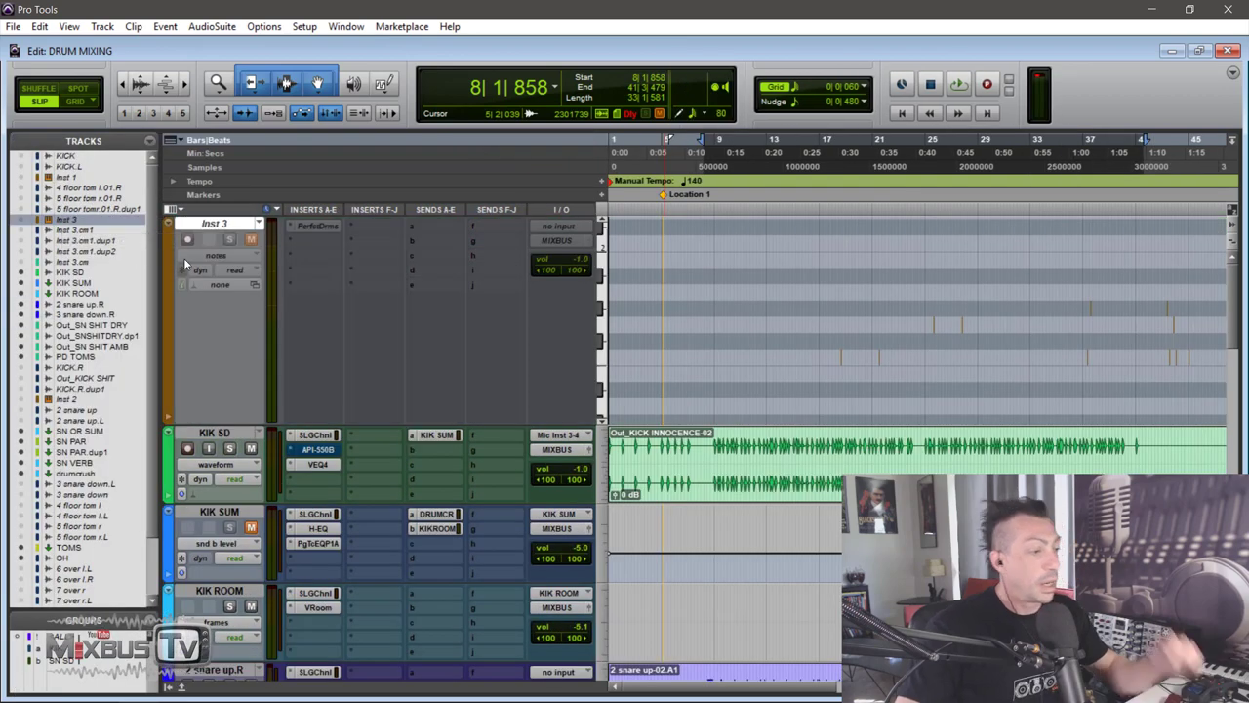
Open the Perfect Drums instrument on Inst 3 and audition toms 1, 2 and 3 of the kit
{"action": "left_click", "coordinate": [318, 227]}
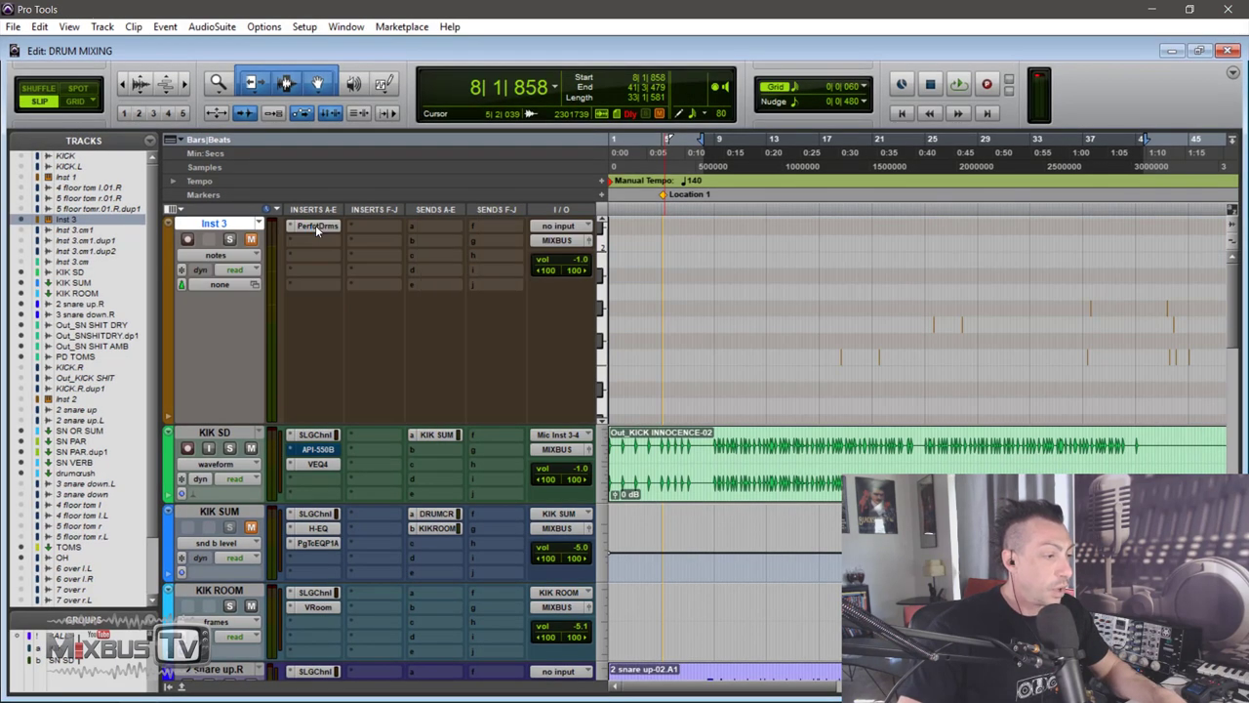
{"action": "right_click", "coordinate": [316, 228]}
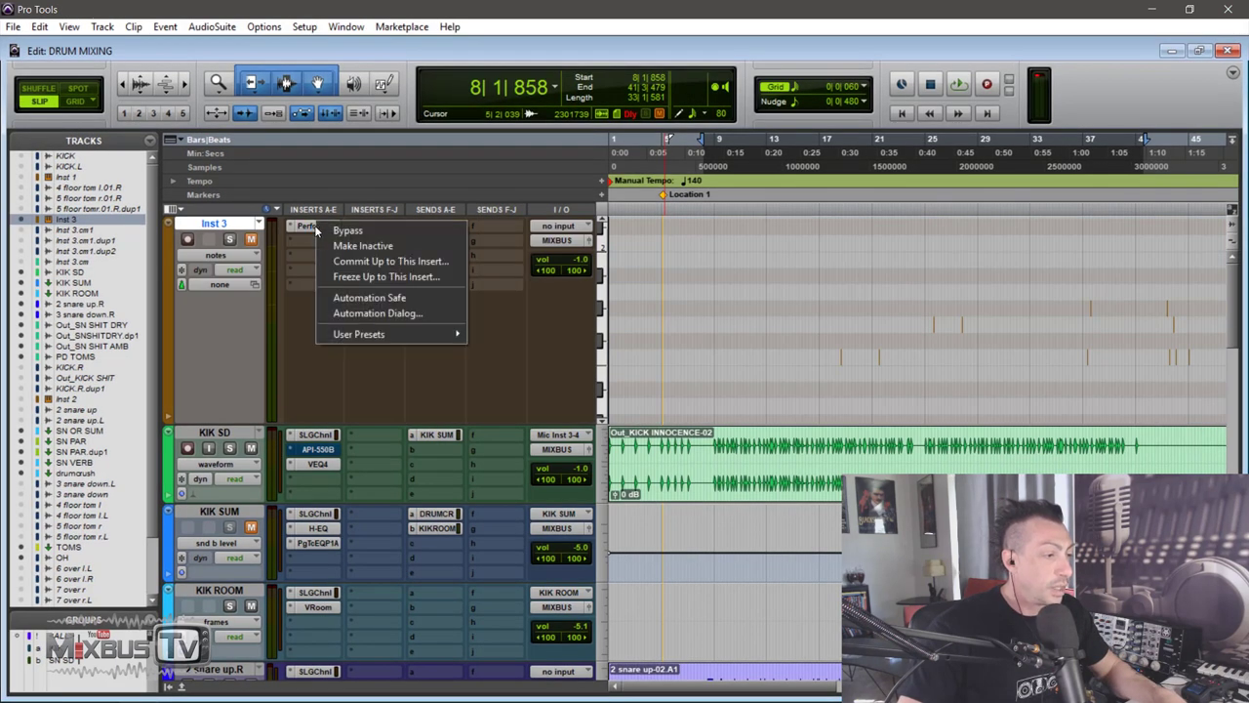
{"action": "left_click", "coordinate": [310, 228]}
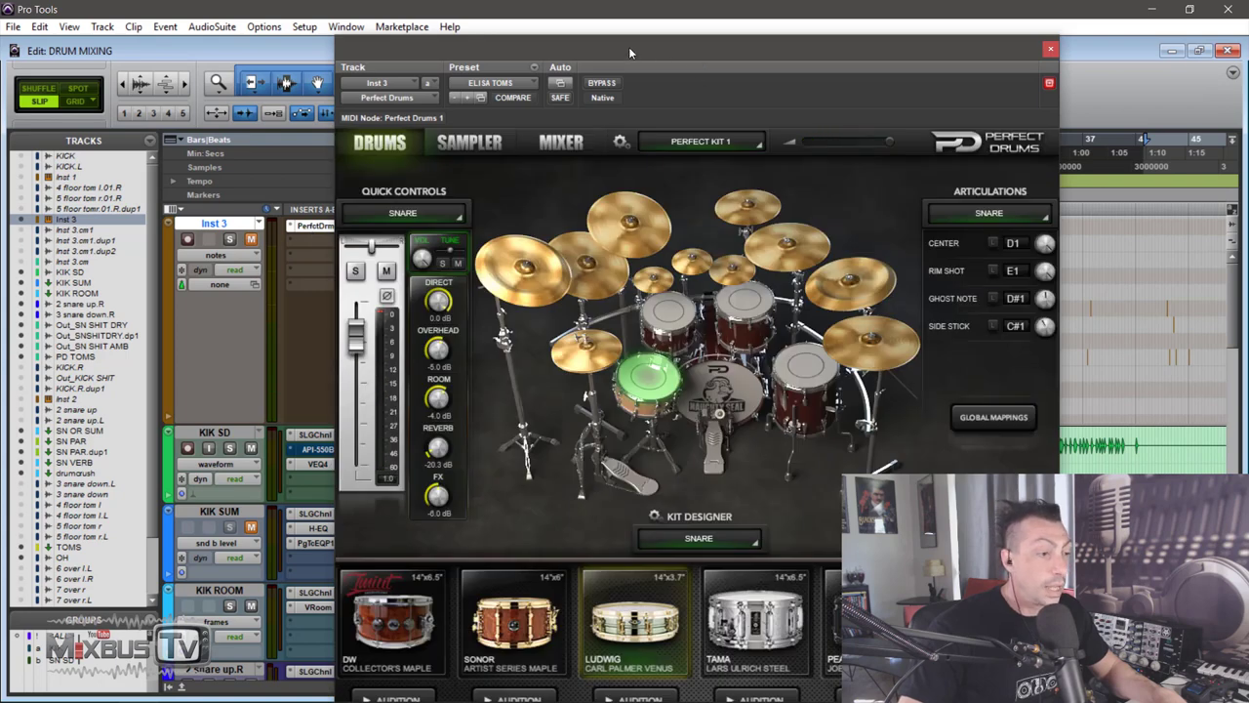
{"action": "left_click_drag", "start_coordinate": [629, 47], "coordinate": [470, 70]}
{"action": "left_click", "coordinate": [454, 262]}
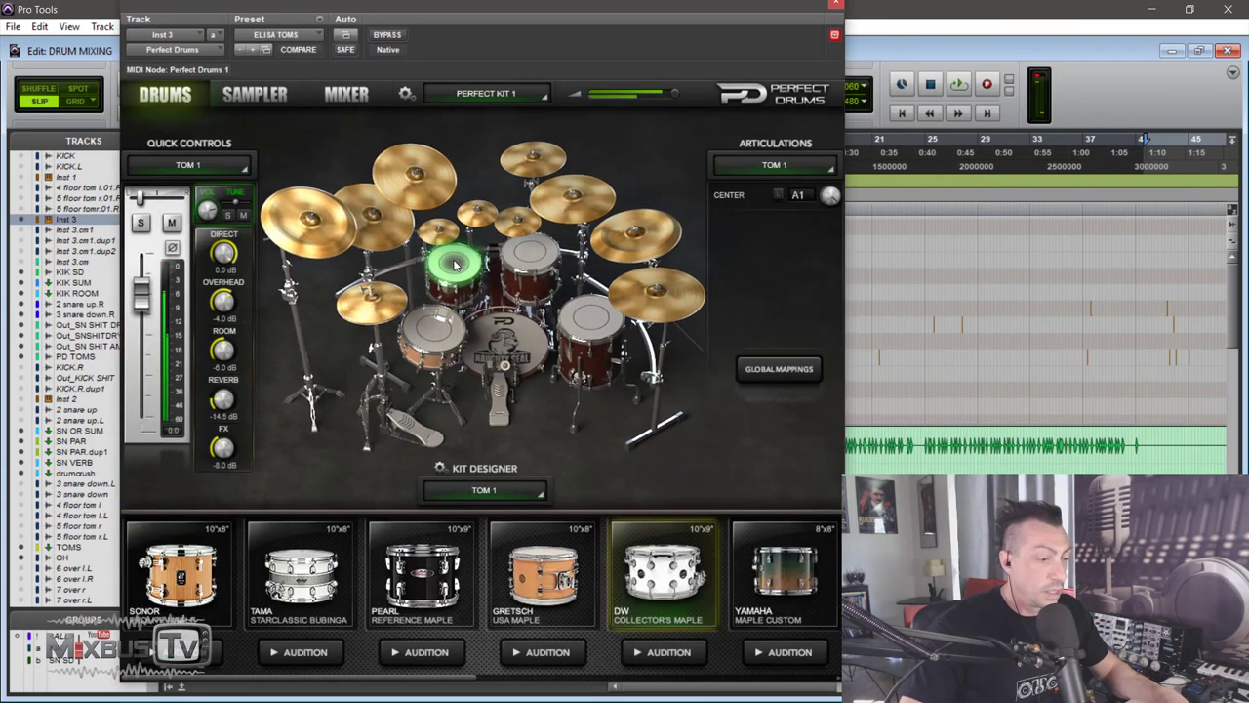
{"action": "left_click", "coordinate": [529, 261]}
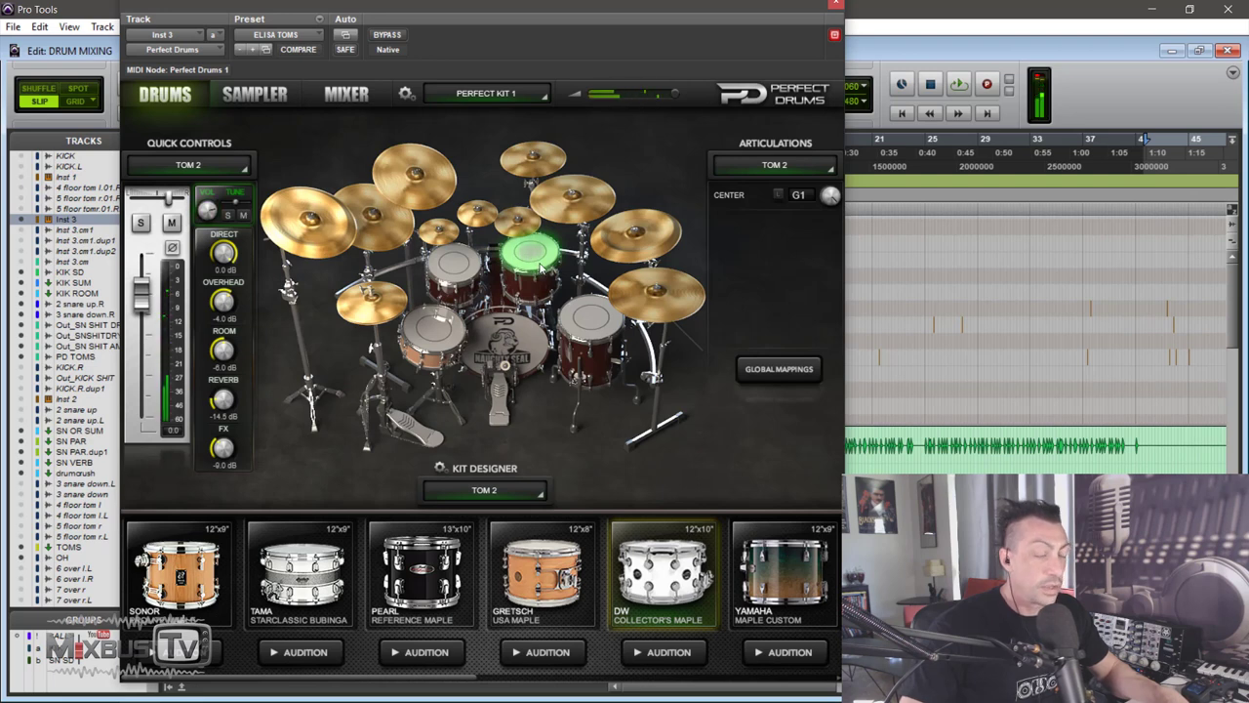
{"action": "left_click", "coordinate": [590, 324]}
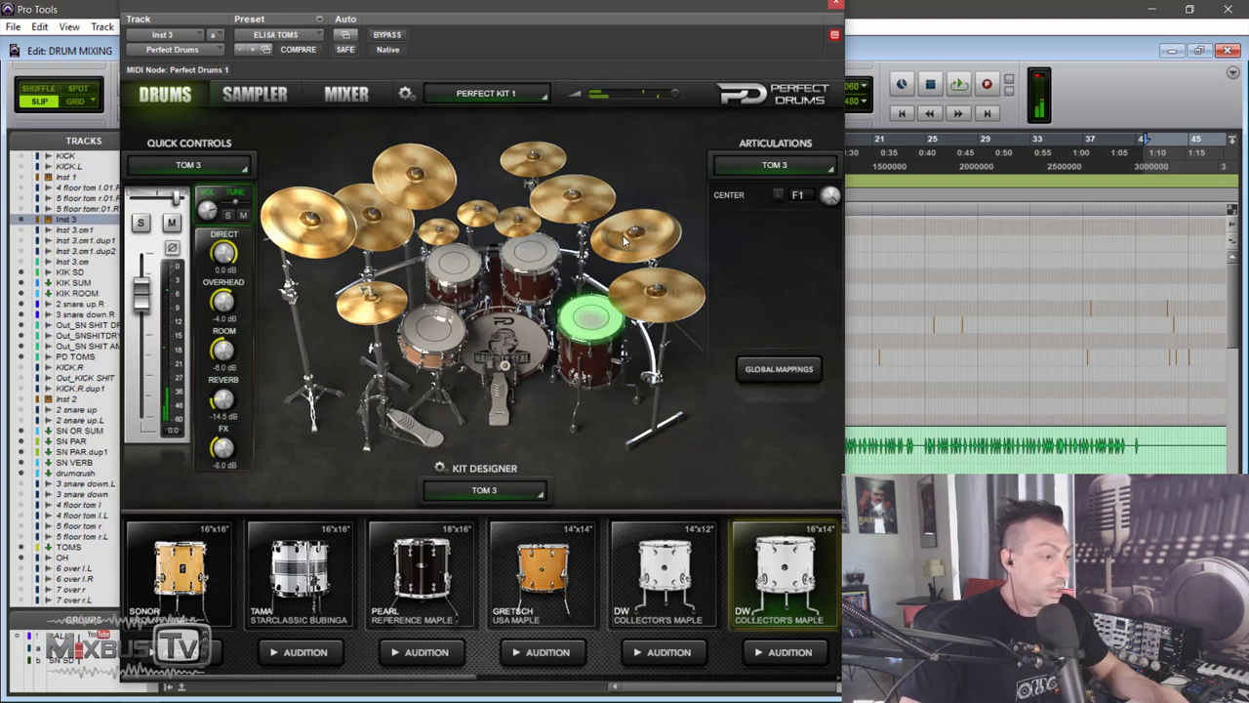
Close Perfect Drums, then hide the Inst 3 track and make it inactive
{"action": "left_click", "coordinate": [833, 8]}
{"action": "right_click", "coordinate": [238, 226]}
{"action": "left_click", "coordinate": [293, 245]}
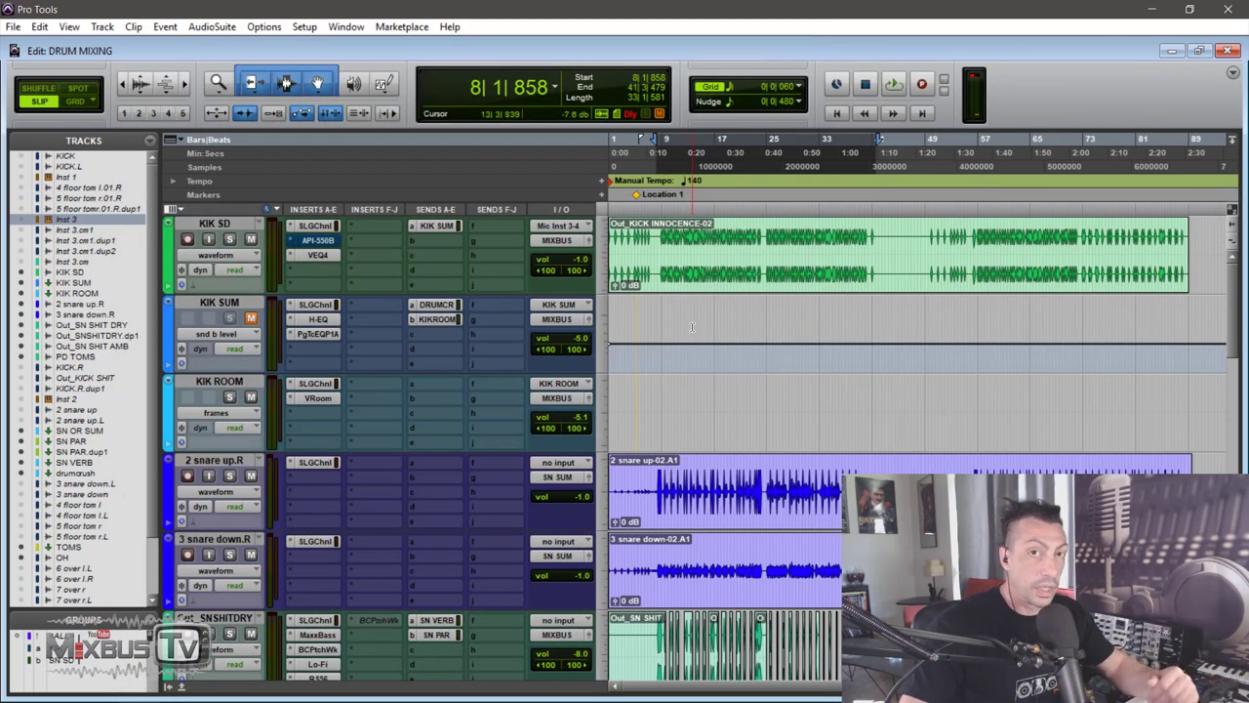
{"action": "scroll", "coordinate": [683, 325], "scroll_direction": "down", "scroll_amount": 4}
{"action": "scroll", "coordinate": [680, 296], "scroll_direction": "down", "scroll_amount": 1}
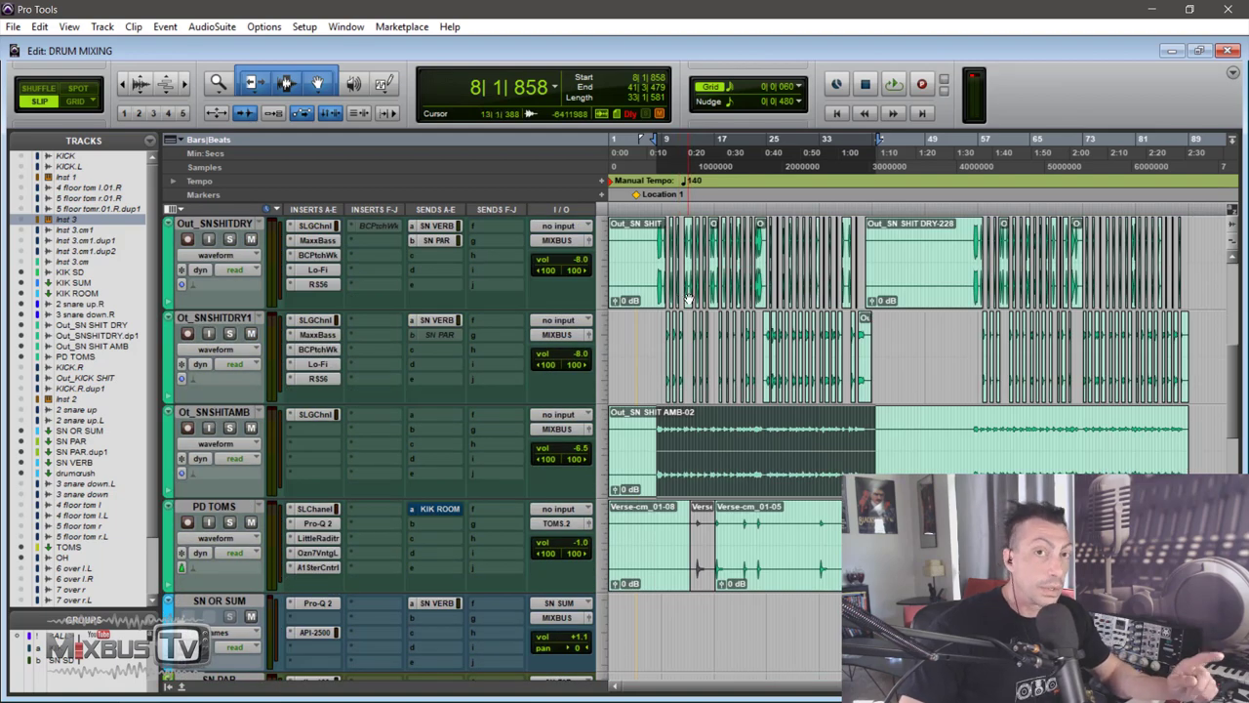
{"action": "scroll", "coordinate": [689, 312], "scroll_direction": "down", "scroll_amount": 1}
{"action": "scroll", "coordinate": [689, 312], "scroll_direction": "up", "scroll_amount": 1}
{"action": "scroll", "coordinate": [689, 314], "scroll_direction": "up", "scroll_amount": 3}
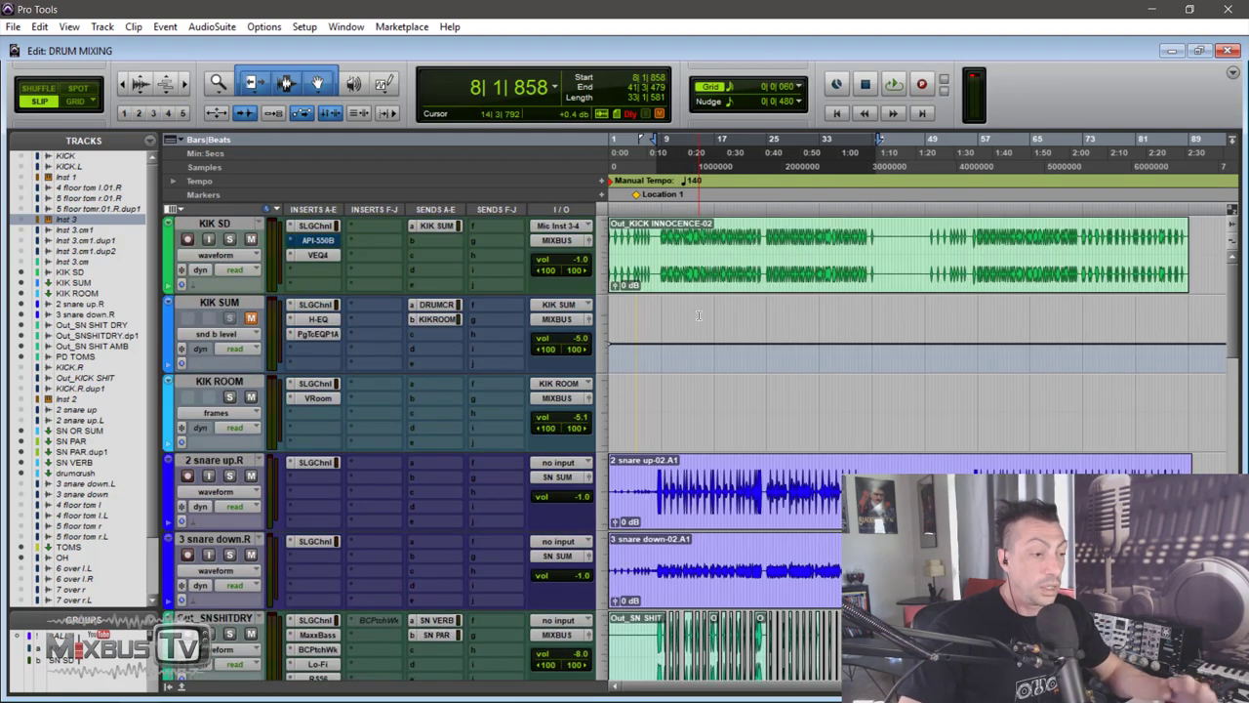
{"action": "scroll", "coordinate": [698, 310], "scroll_direction": "down", "scroll_amount": 2}
{"action": "scroll", "coordinate": [699, 310], "scroll_direction": "down", "scroll_amount": 2}
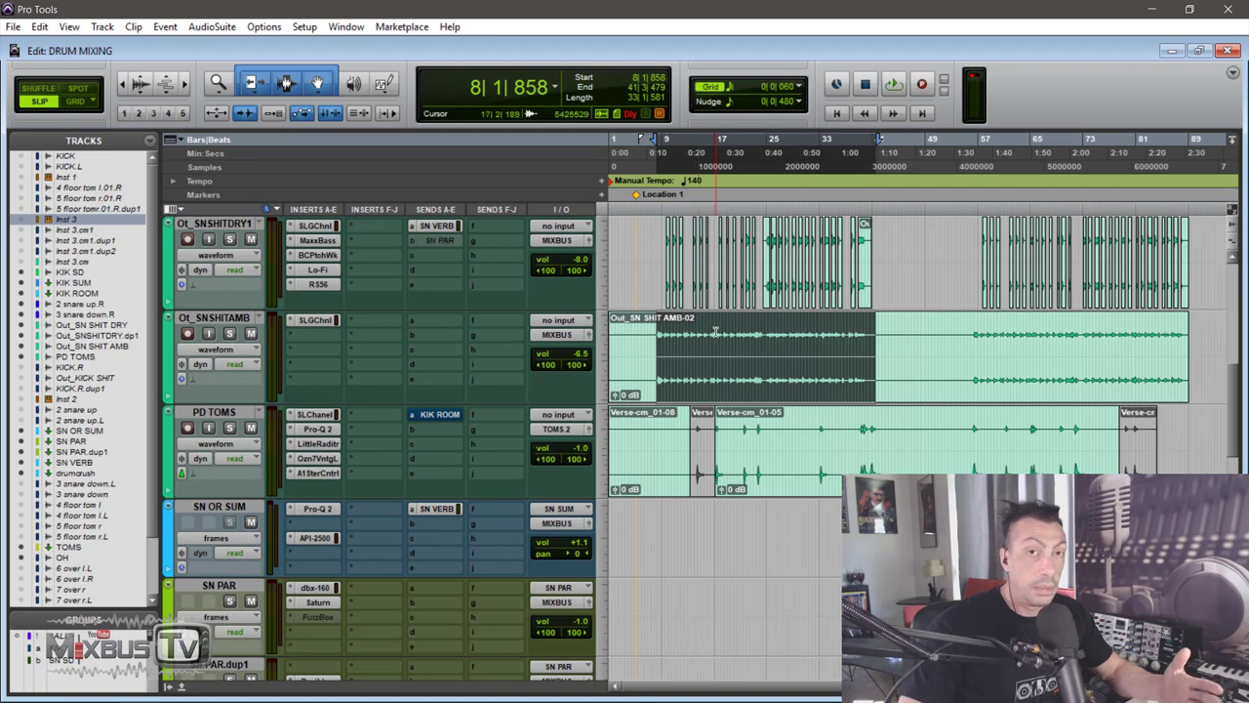
Select the tom fill from about bar 38 to bar 44 on PD TOMS, and solo the track with all its inserts bypassed
{"action": "scroll", "coordinate": [766, 441], "scroll_direction": "up", "scroll_amount": 3}
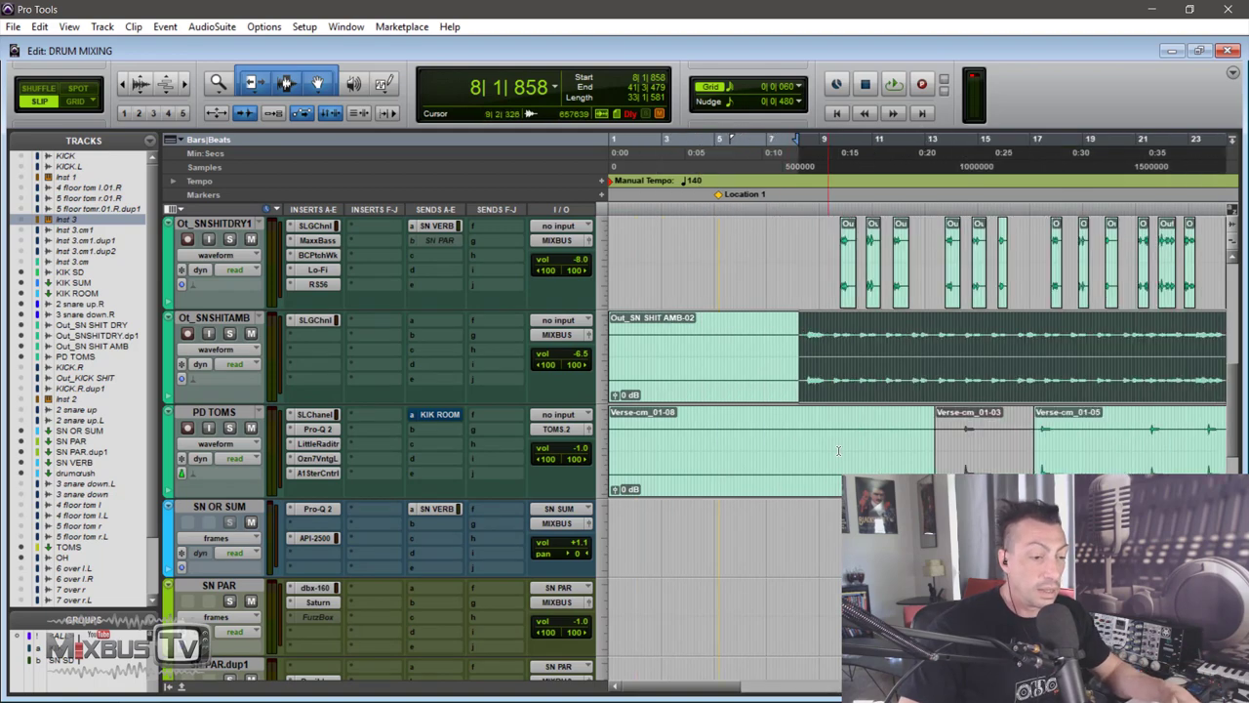
{"action": "left_click_drag", "start_coordinate": [905, 446], "coordinate": [1059, 446]}
{"action": "left_click", "coordinate": [231, 429]}
{"action": "left_click", "coordinate": [233, 412]}
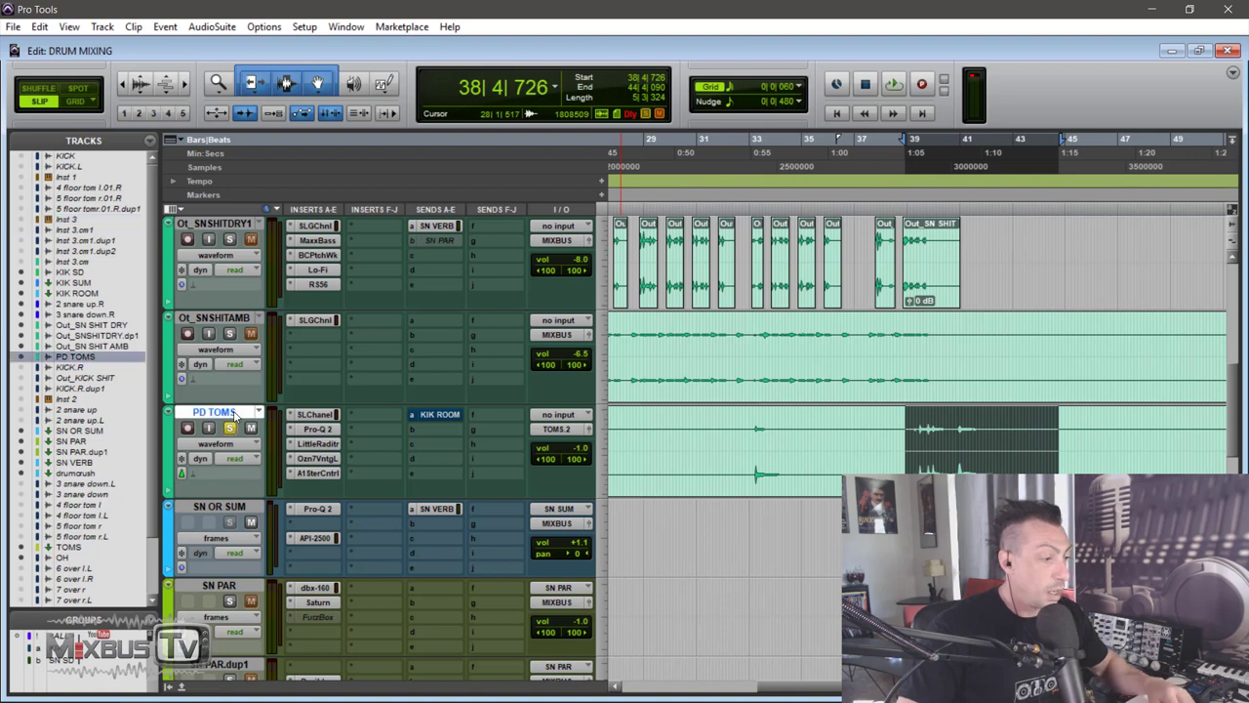
{"action": "key", "text": "shift+a"}
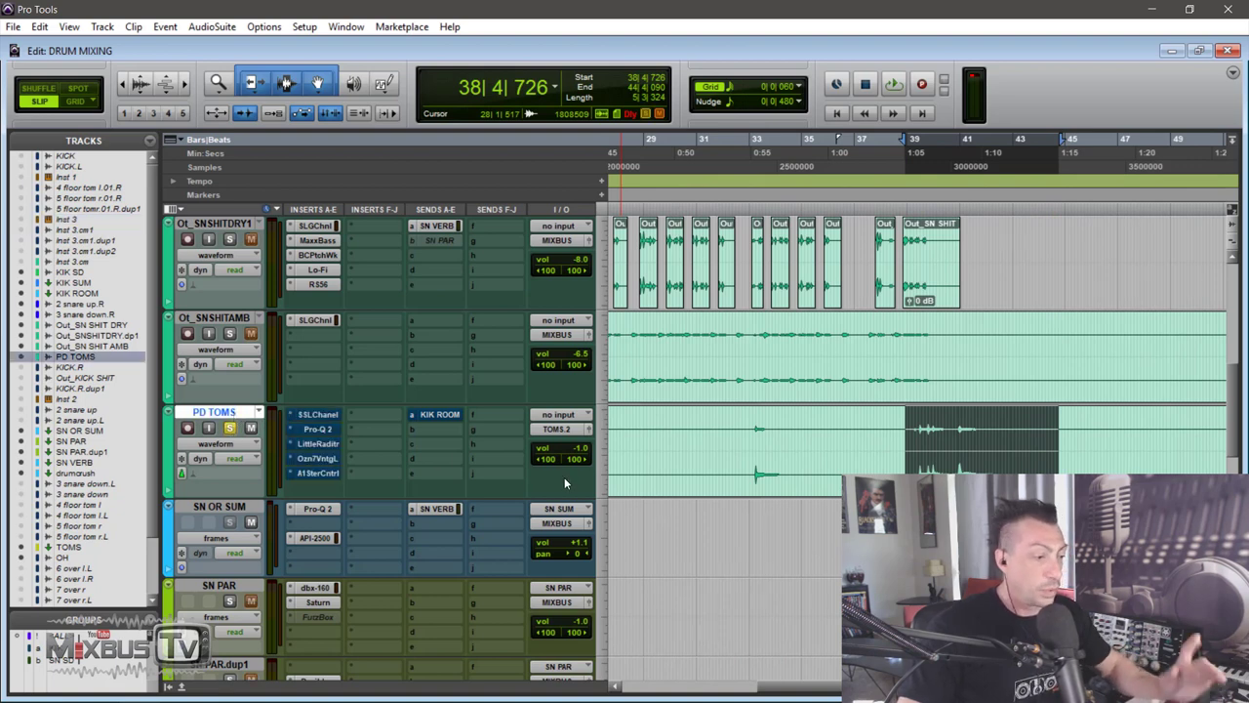
Play the soloed tom fill without any processing, viewing the wider session timeline
{"action": "key", "text": "space"}
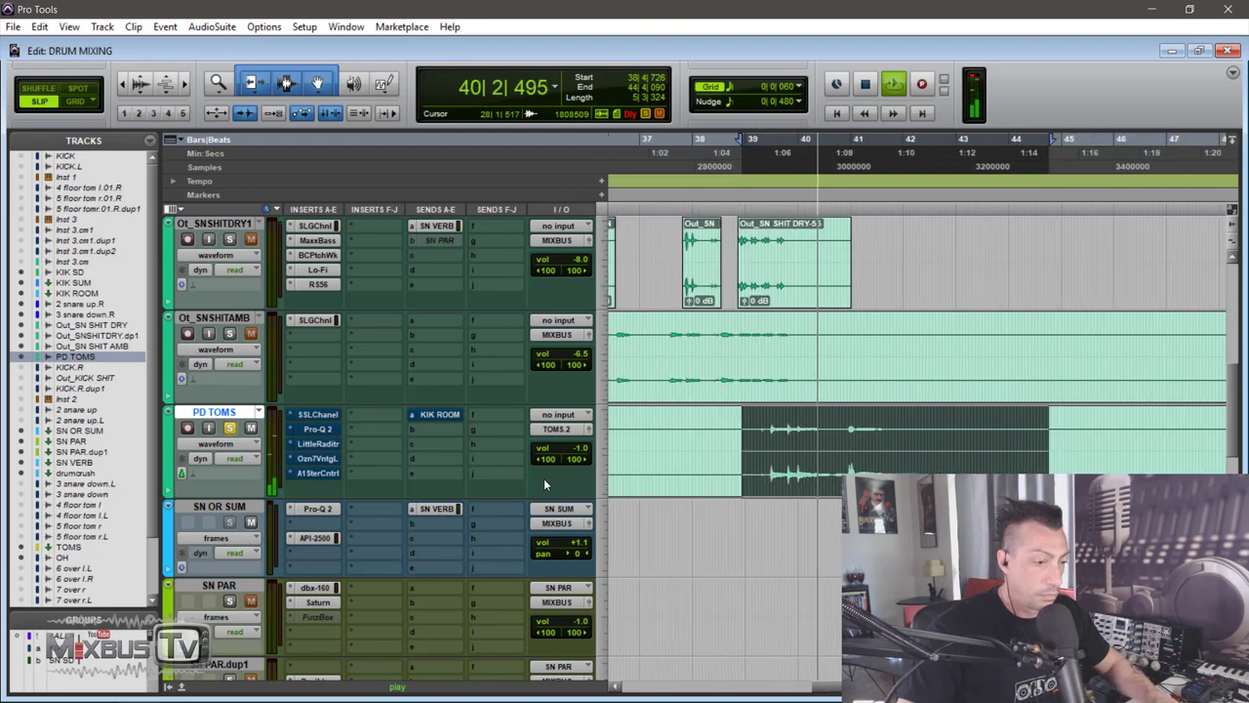
{"action": "key", "text": "ctrl+bracketleft"}
{"action": "key", "text": "ctrl+bracketleft"}
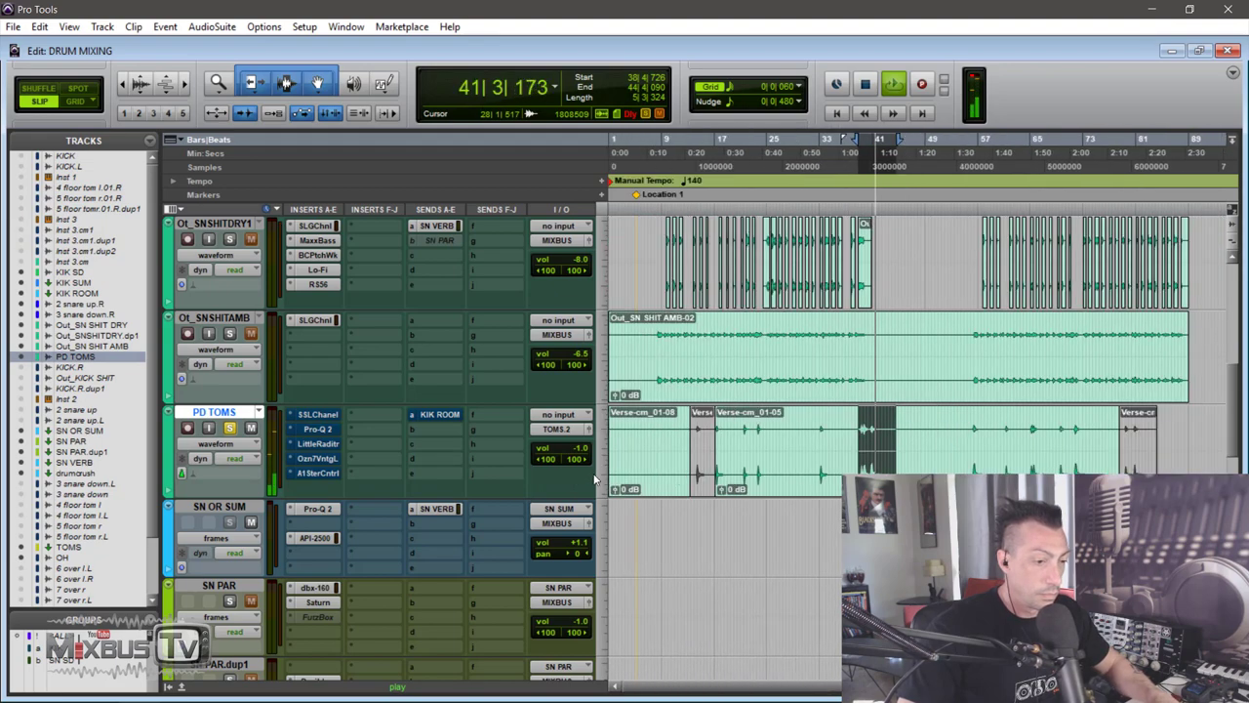
{"action": "key", "text": "space"}
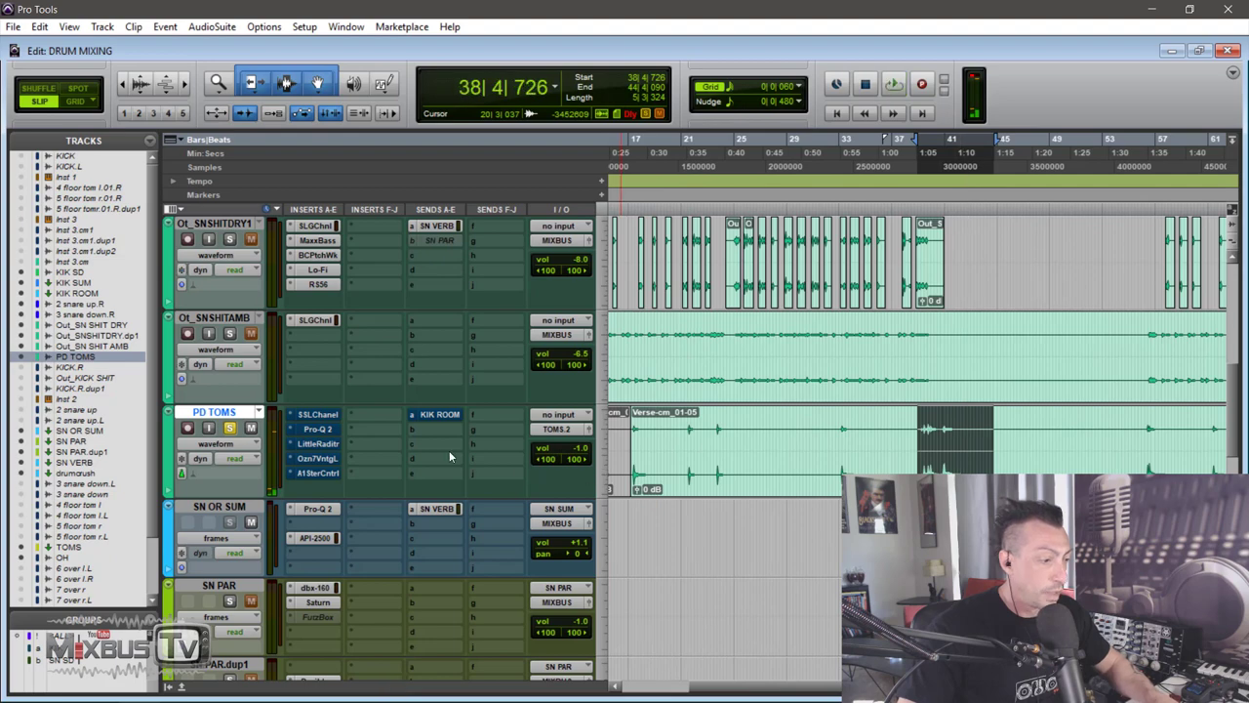
Open the SSLChannel insert on PD TOMS beside the enlarged fill and display its left channel settings
{"action": "left_click", "coordinate": [317, 415]}
{"action": "left_click_drag", "start_coordinate": [306, 31], "coordinate": [546, 30]}
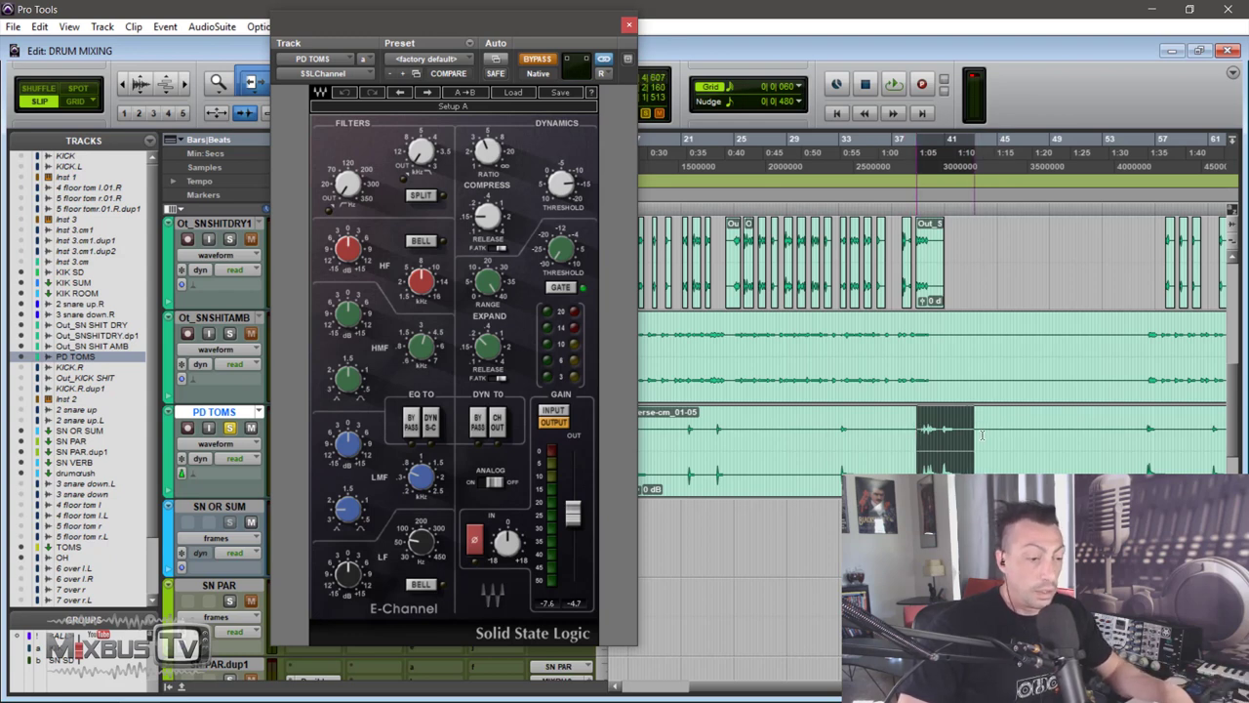
{"action": "key", "text": "ctrl+]"}
{"action": "key", "text": "ctrl+]"}
{"action": "key", "text": "ctrl+]"}
{"action": "scroll", "coordinate": [916, 442], "scroll_direction": "right", "scroll_amount": 2}
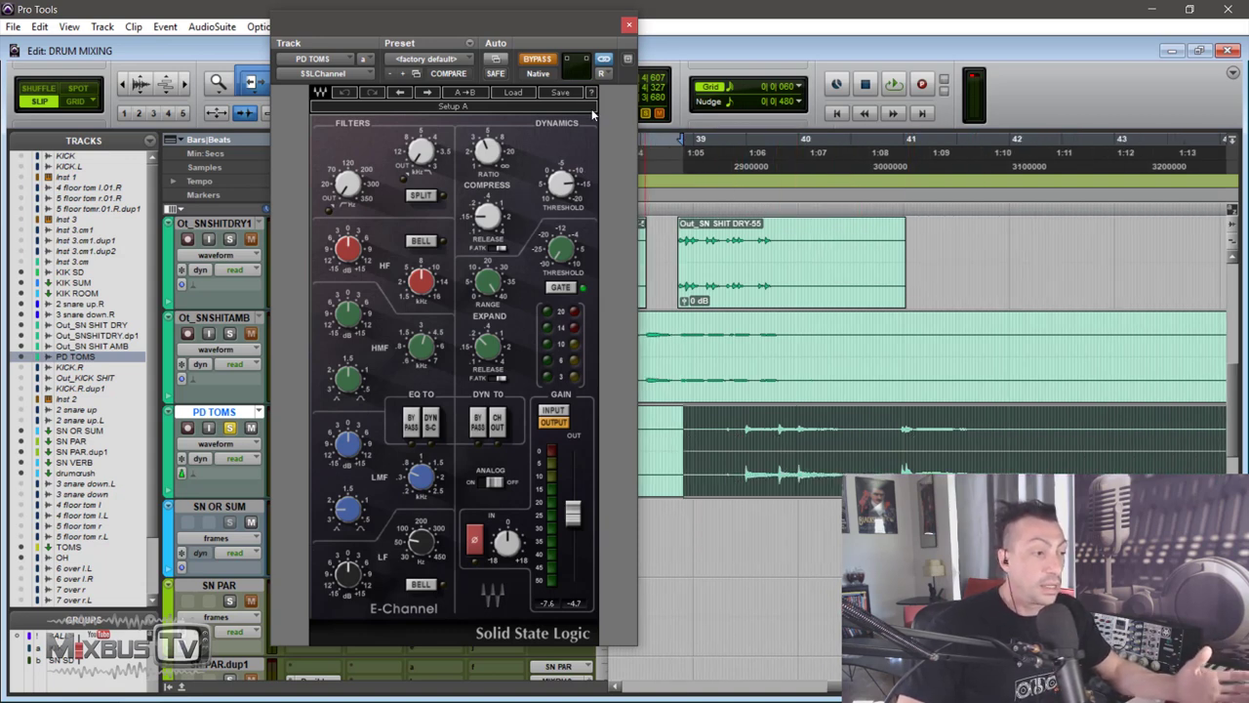
{"action": "left_click", "coordinate": [599, 76]}
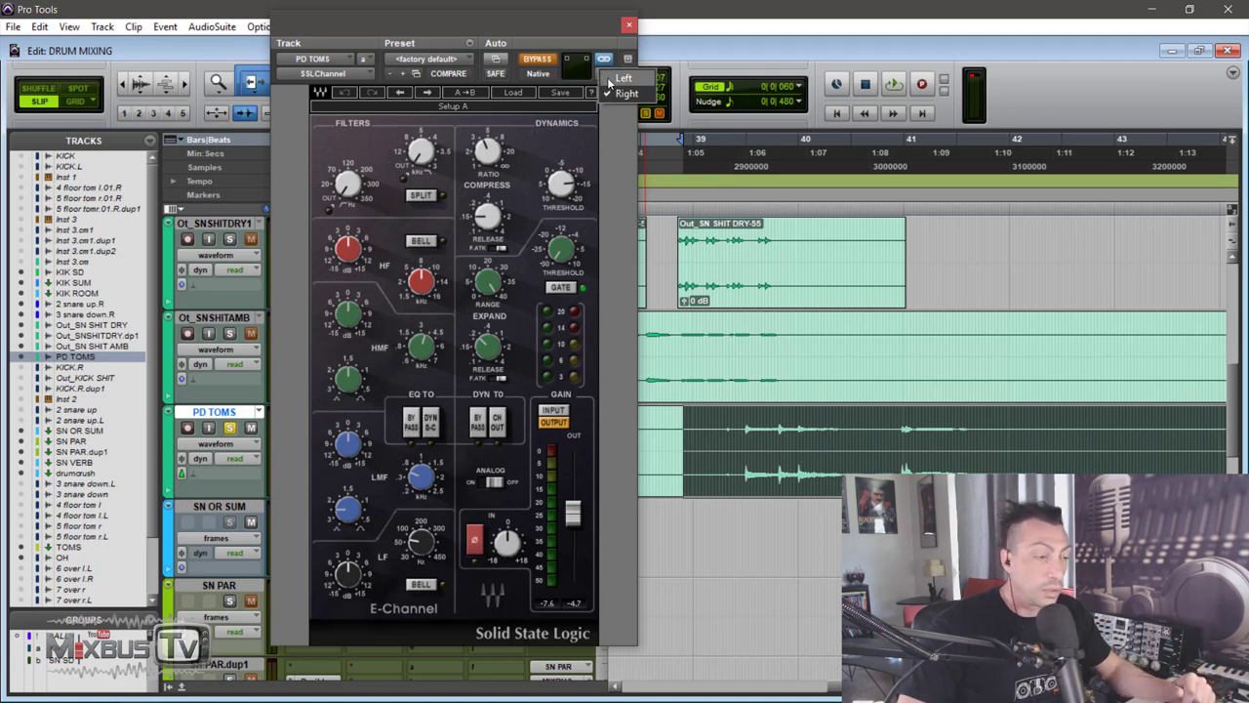
{"action": "left_click", "coordinate": [622, 79]}
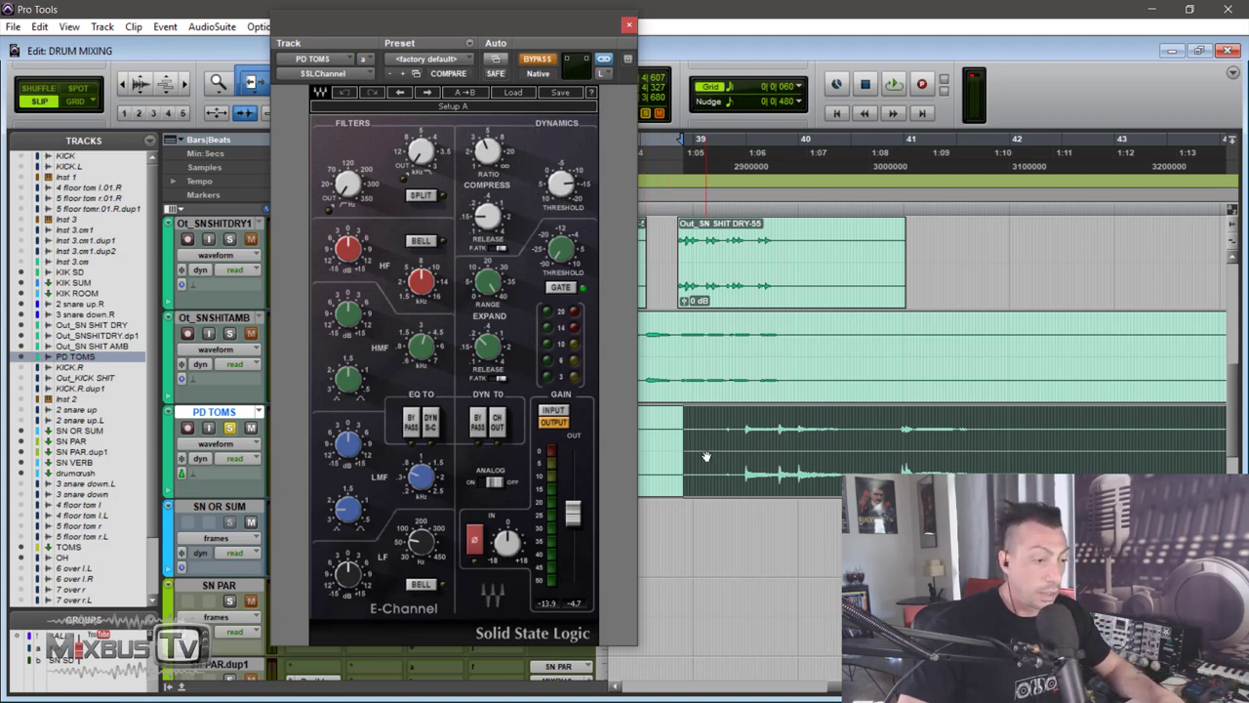
Select the tom fill from about bar 39 to bar 42 and play it while taking SSLChannel out of bypass
{"action": "left_click_drag", "start_coordinate": [708, 455], "coordinate": [943, 439]}
{"action": "left_click_drag", "start_coordinate": [738, 439], "coordinate": [1097, 440]}
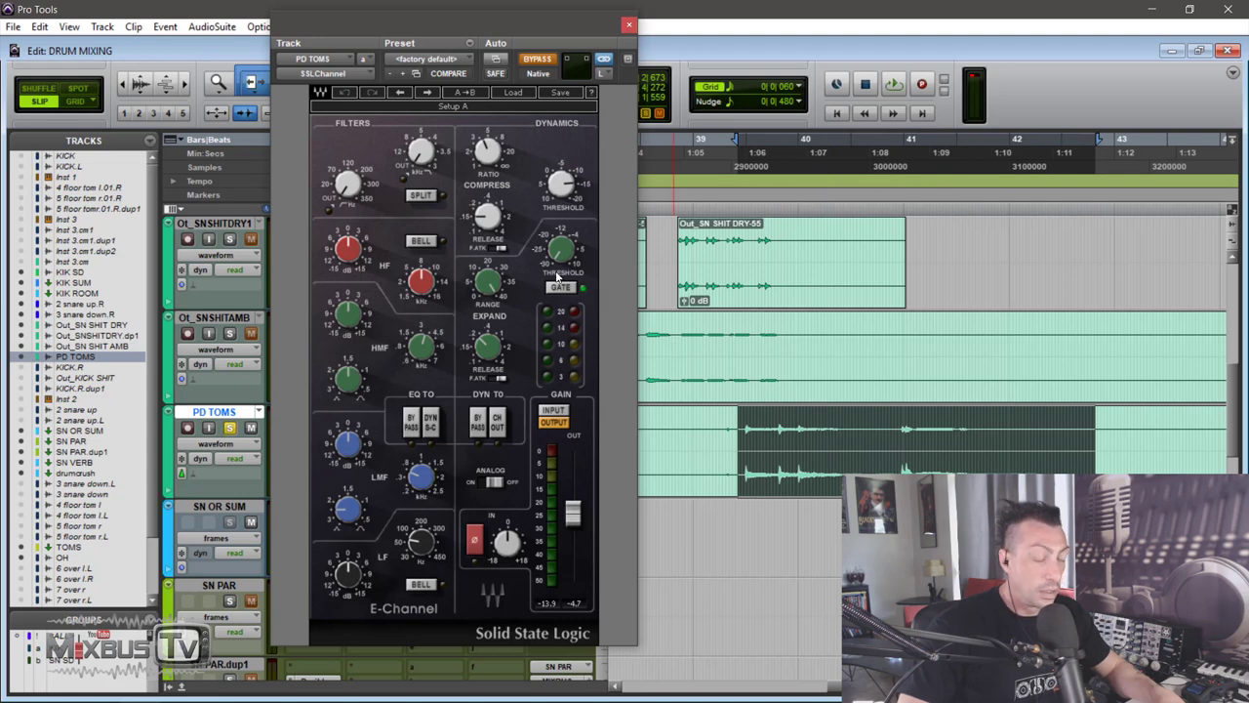
{"action": "key", "text": "space"}
{"action": "left_click", "coordinate": [540, 59]}
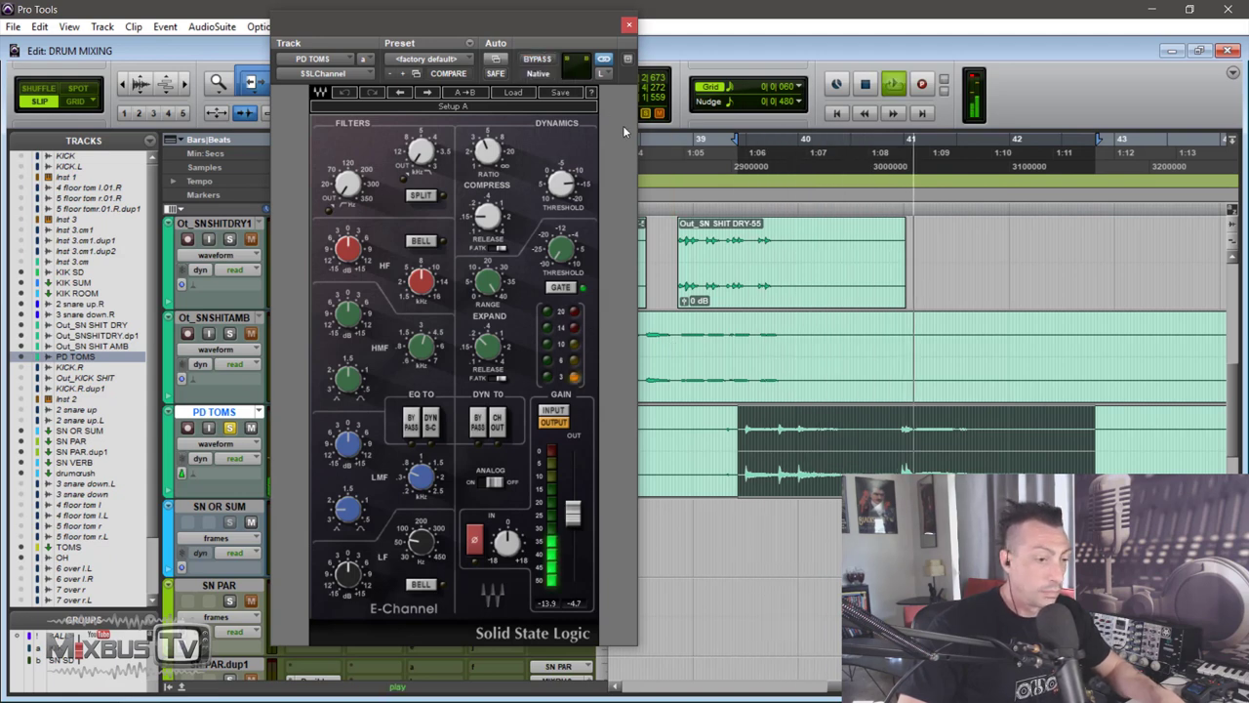
{"action": "key", "text": "space"}
Display SSLChannel's right channel settings, play the tom fill to check its gating, and close the plug-in
{"action": "left_click", "coordinate": [604, 74]}
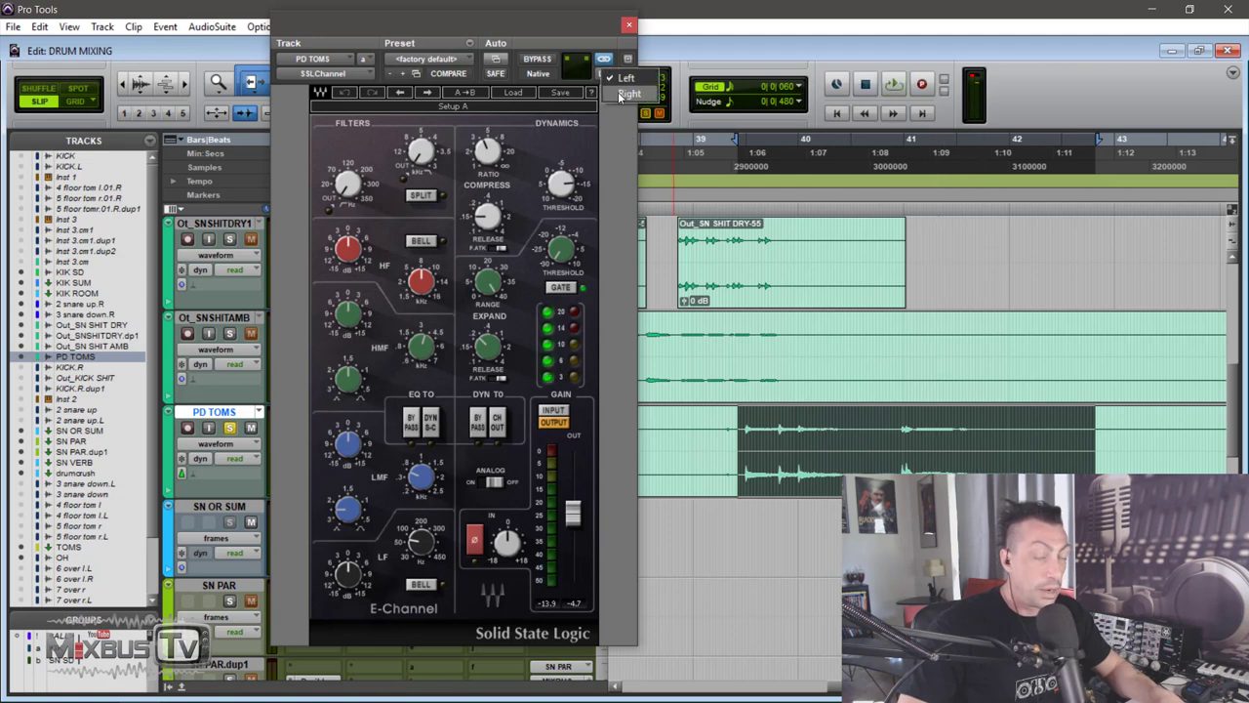
{"action": "left_click", "coordinate": [625, 94]}
{"action": "key", "text": "space"}
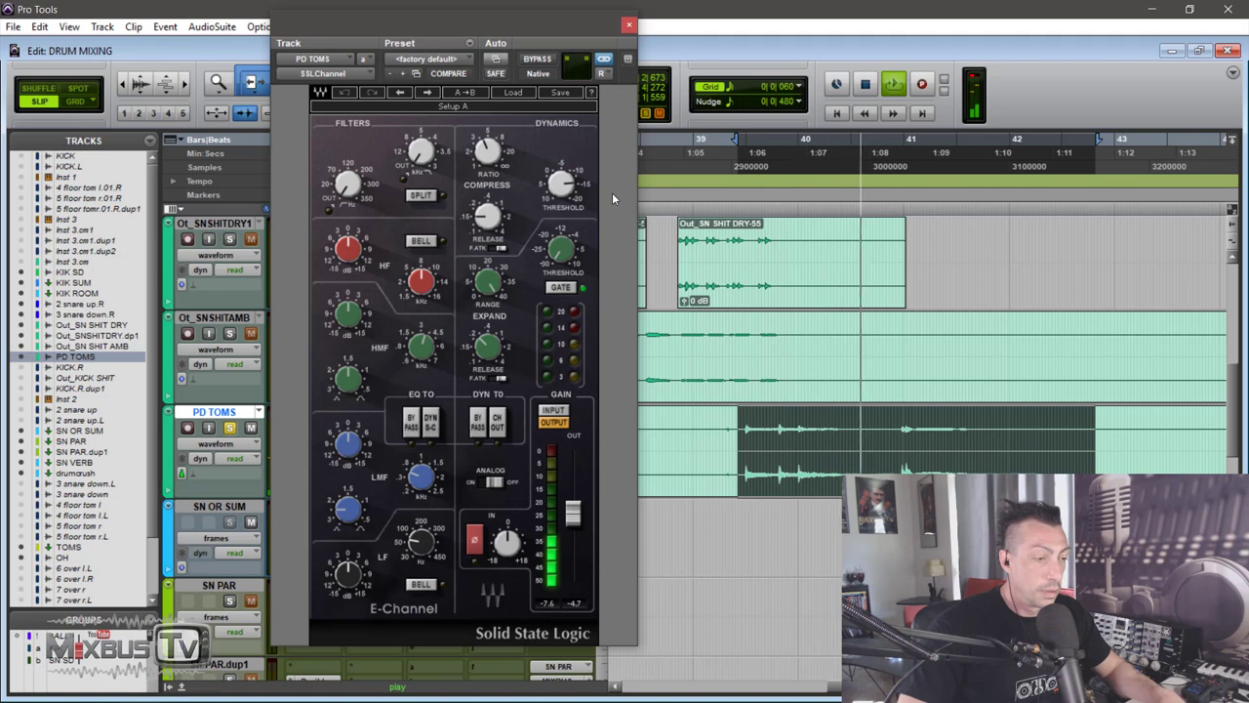
{"action": "key", "text": "space"}
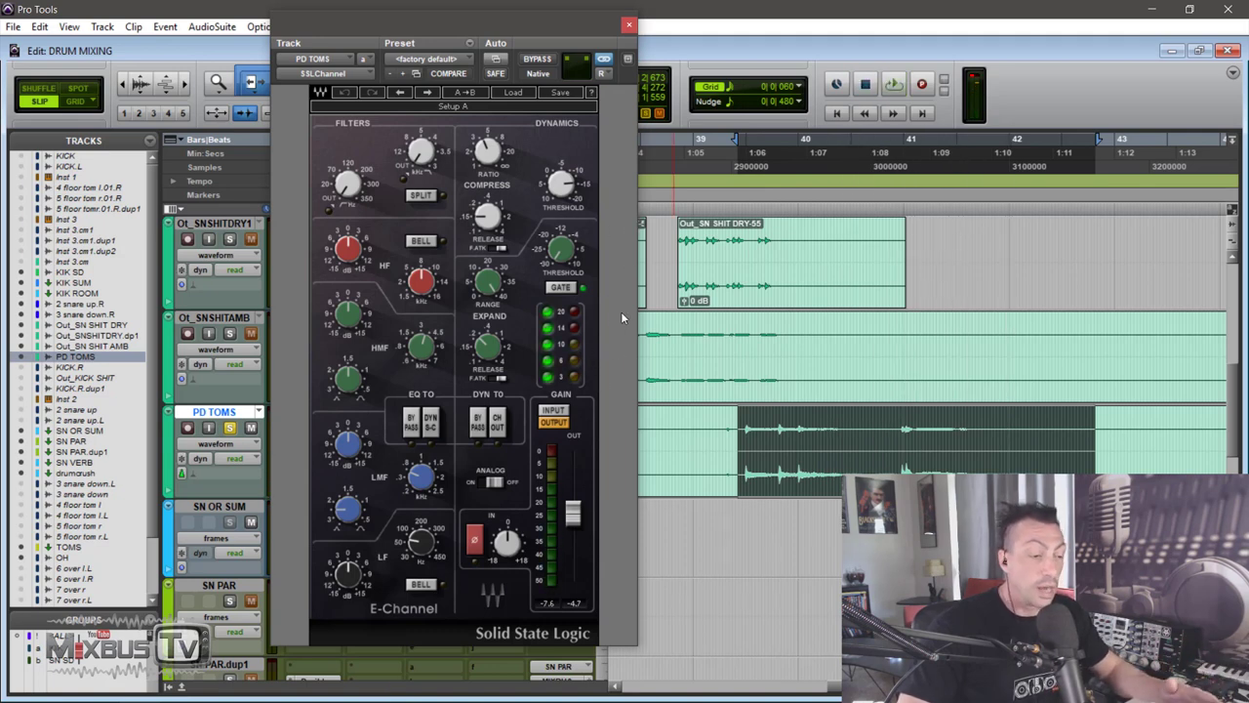
{"action": "left_click", "coordinate": [743, 475]}
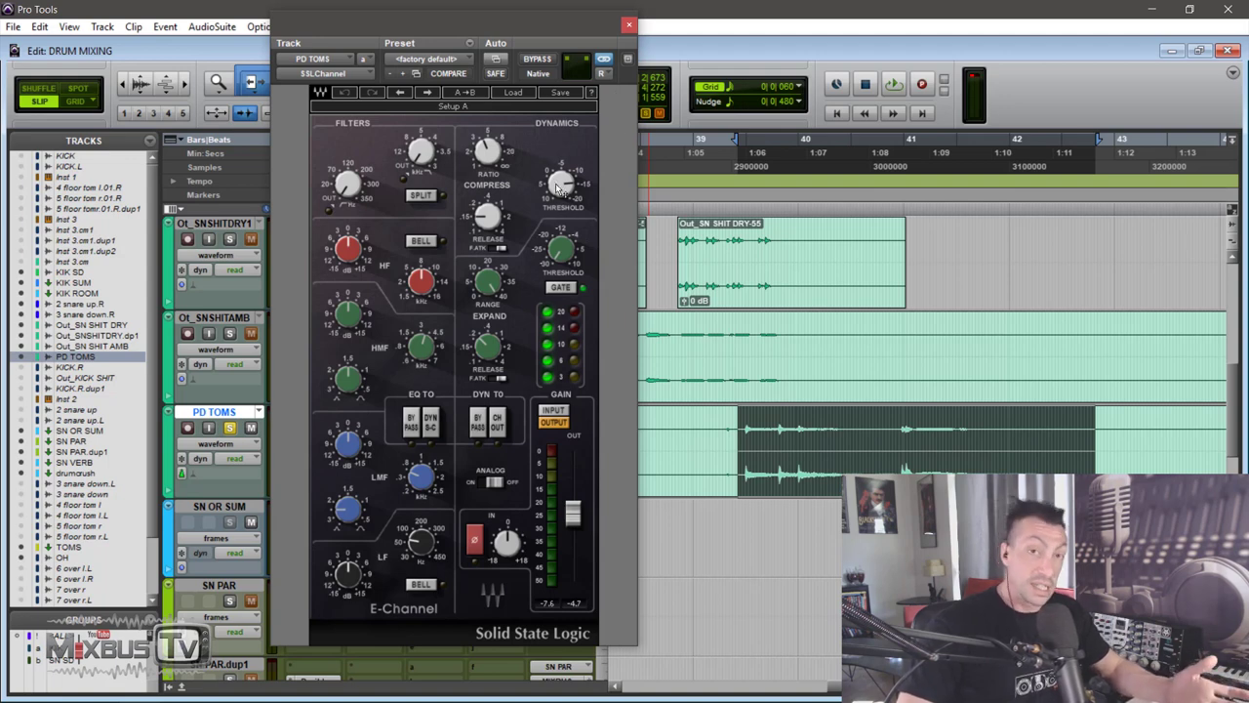
{"action": "mouse_move", "coordinate": [560, 186]}
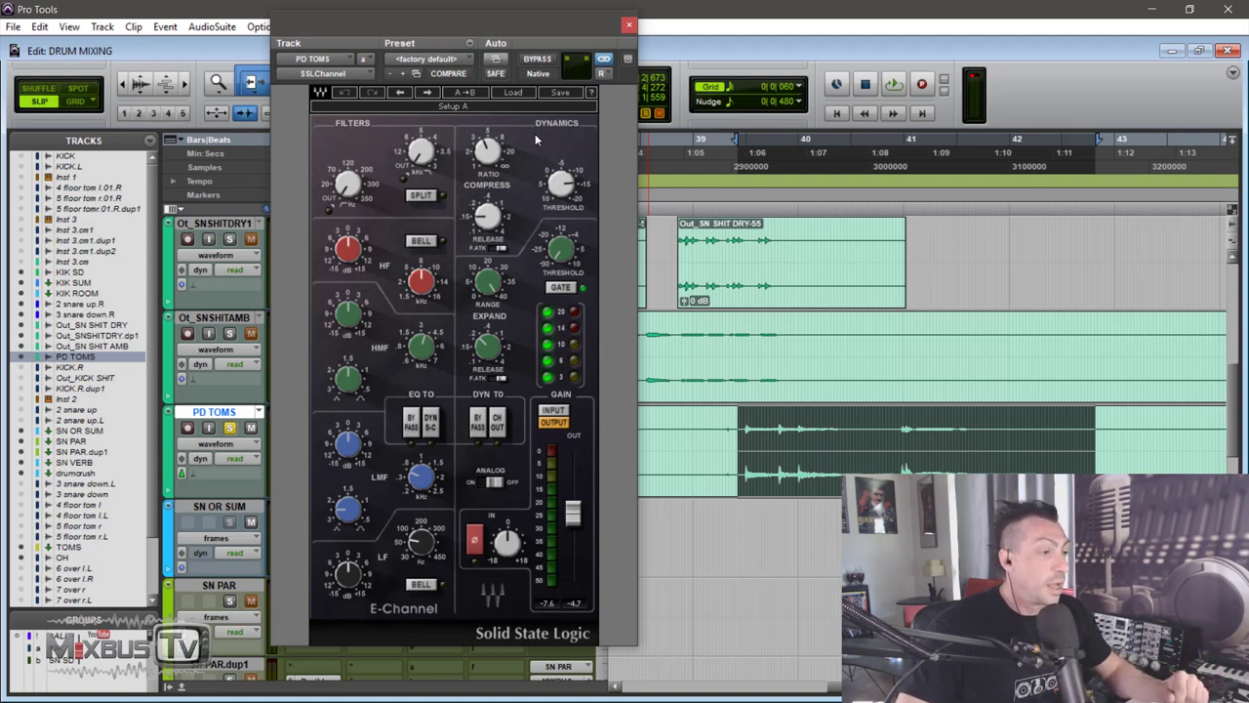
{"action": "left_click", "coordinate": [627, 26]}
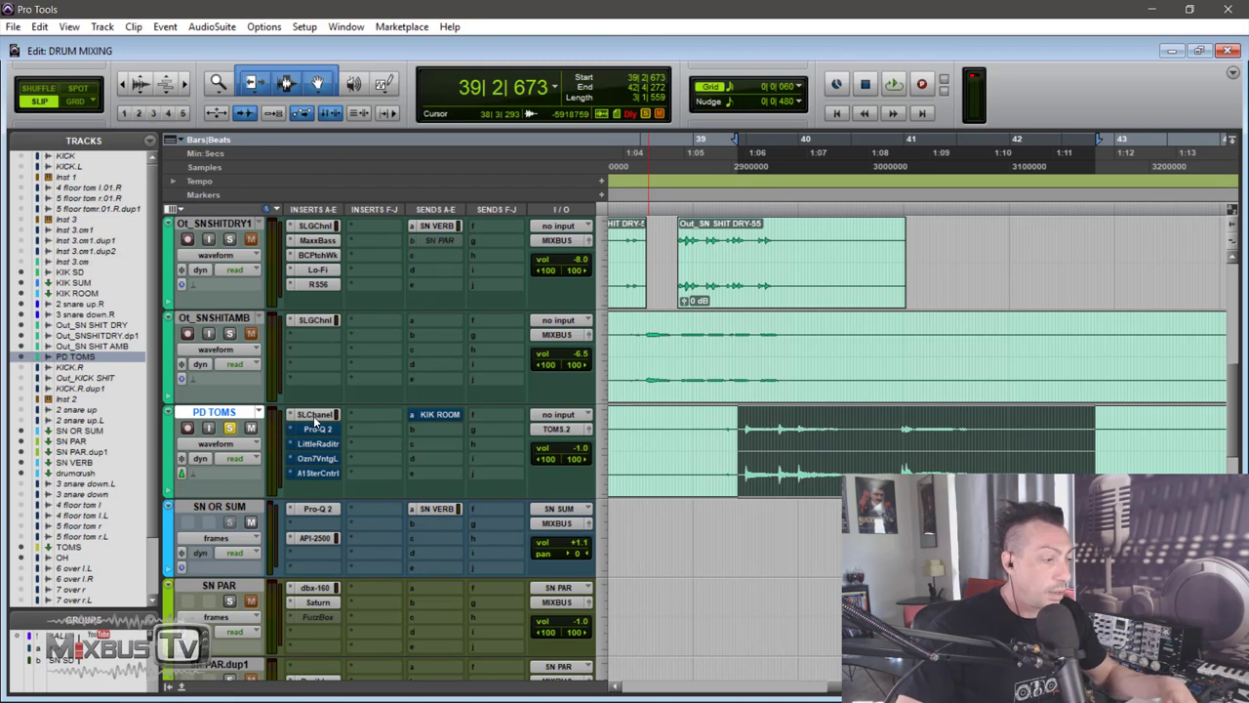
Reopen SSLChannel on PD TOMS, compare the tom fill with the plug-in bypassed and active, and close it
{"action": "left_click", "coordinate": [313, 416]}
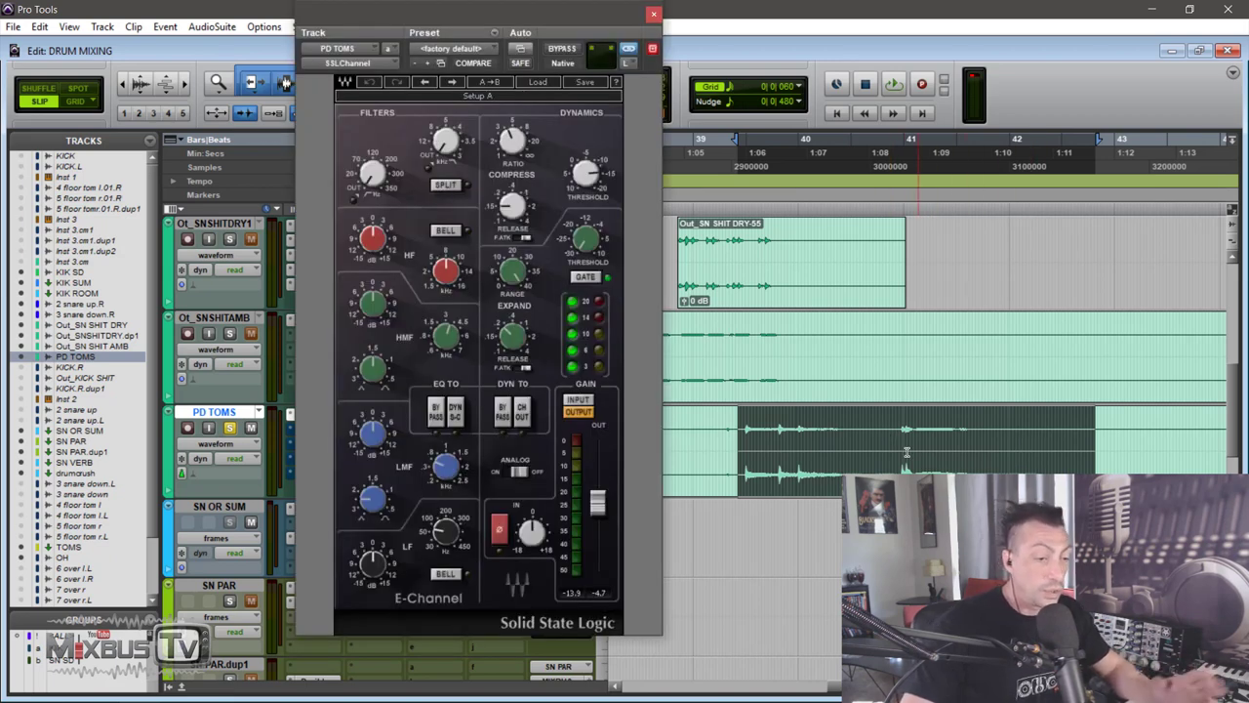
{"action": "left_click", "coordinate": [937, 444]}
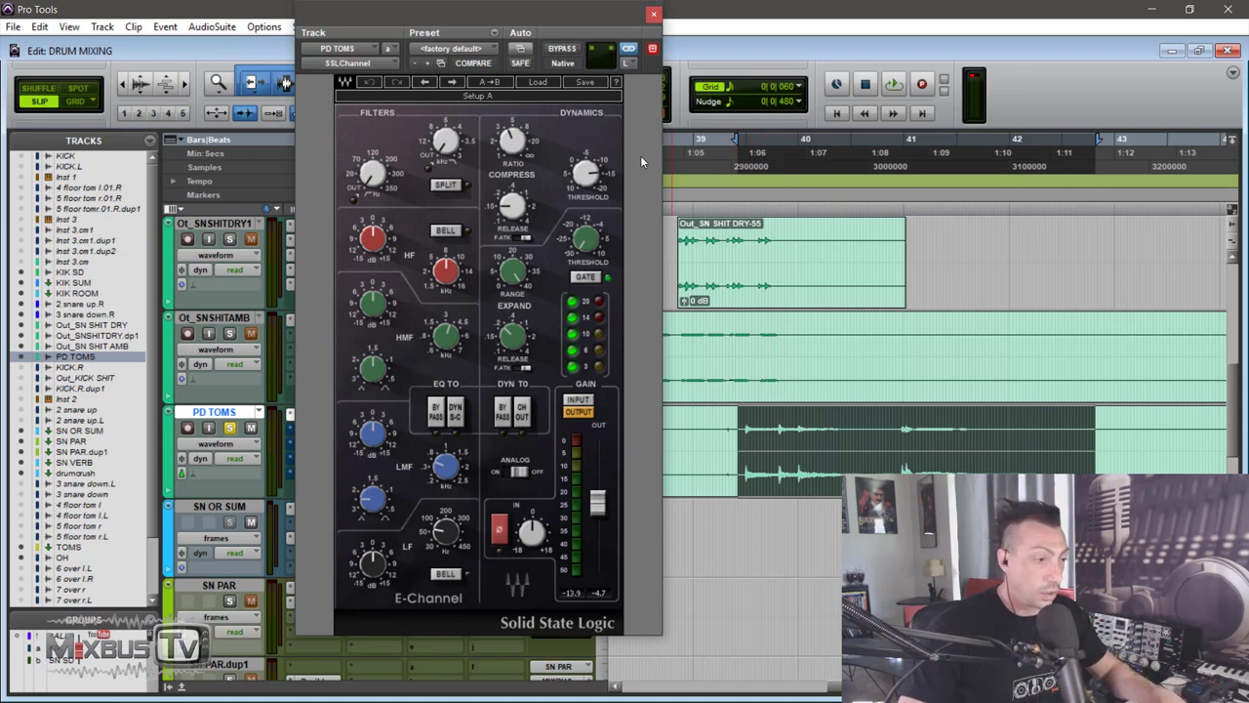
{"action": "left_click_drag", "start_coordinate": [592, 23], "coordinate": [557, 25]}
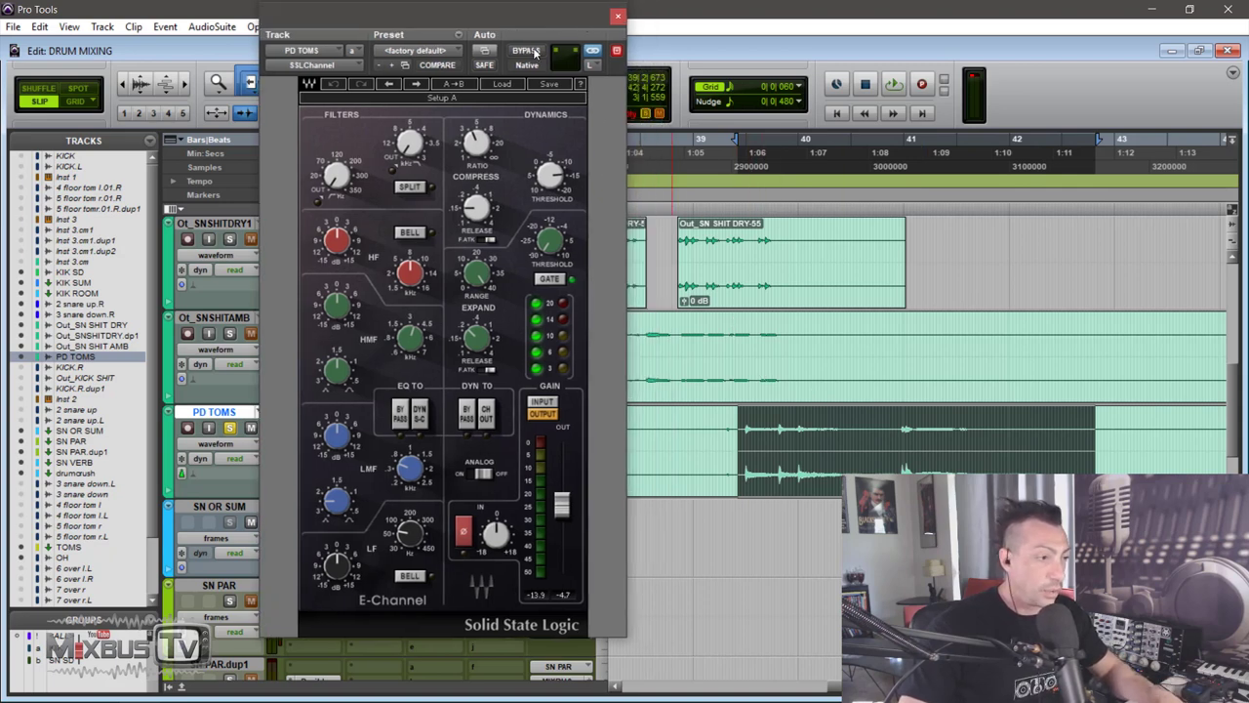
{"action": "key", "text": "space"}
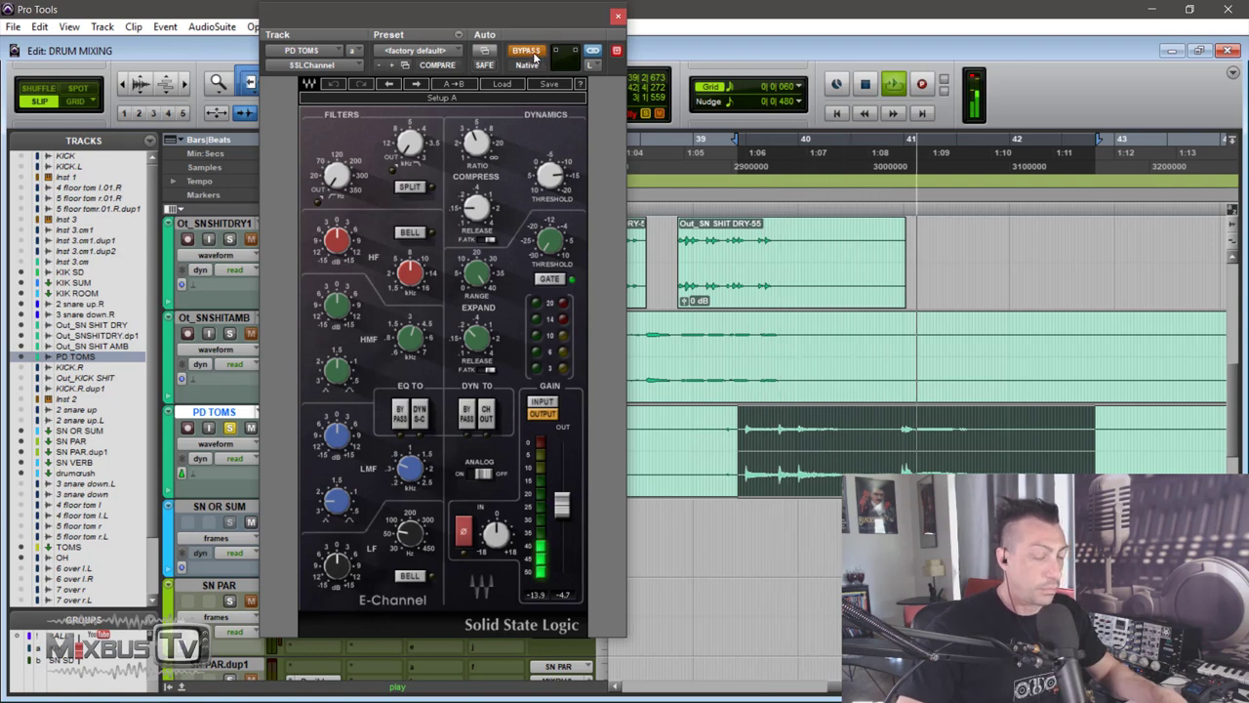
{"action": "key", "text": "space"}
{"action": "left_click", "coordinate": [534, 56]}
{"action": "key", "text": "space"}
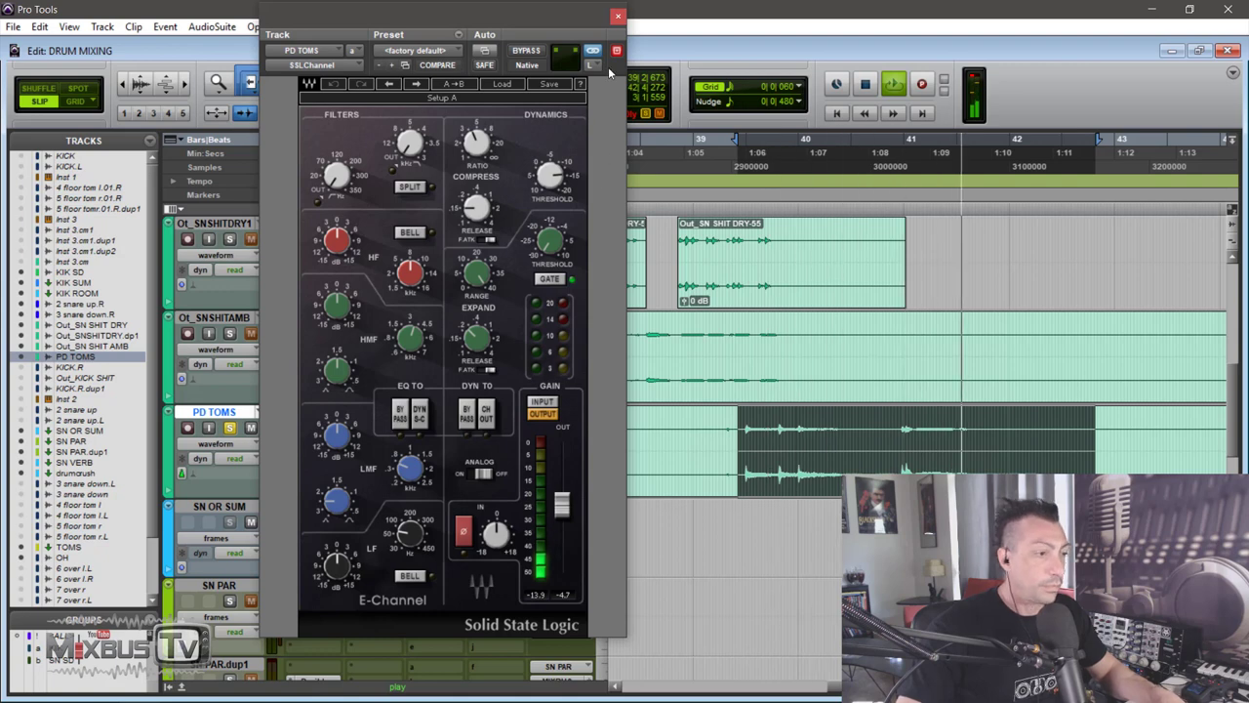
{"action": "key", "text": "space"}
{"action": "left_click", "coordinate": [618, 16]}
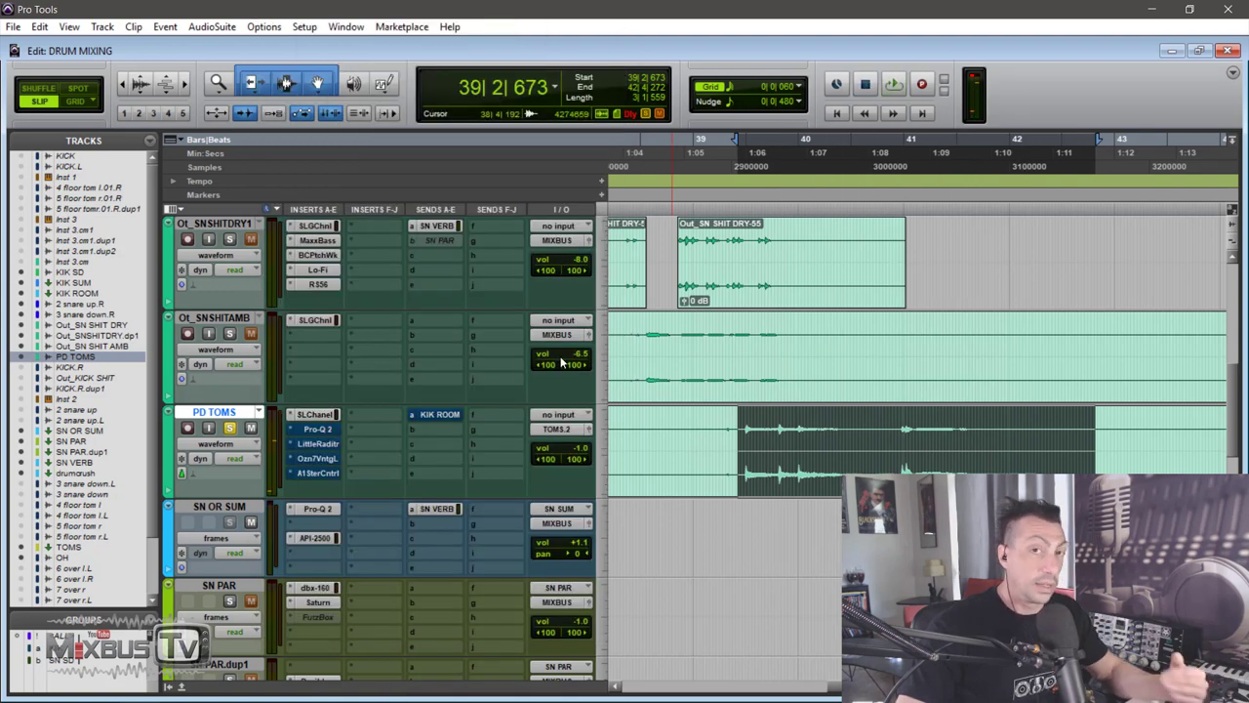
Open Pro-Q 2 on PD TOMS and take the EQ out of bypass while the tom fill plays
{"action": "scroll", "coordinate": [558, 311], "scroll_direction": "down", "scroll_amount": 1}
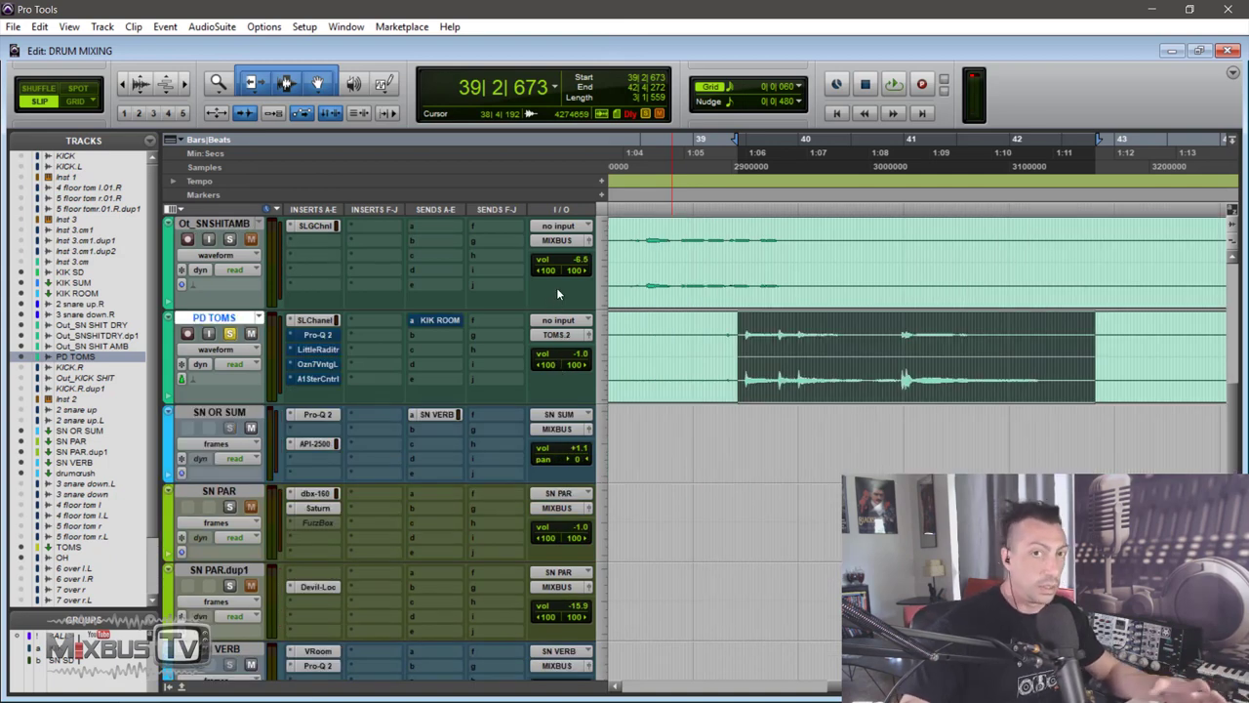
{"action": "left_click", "coordinate": [318, 334]}
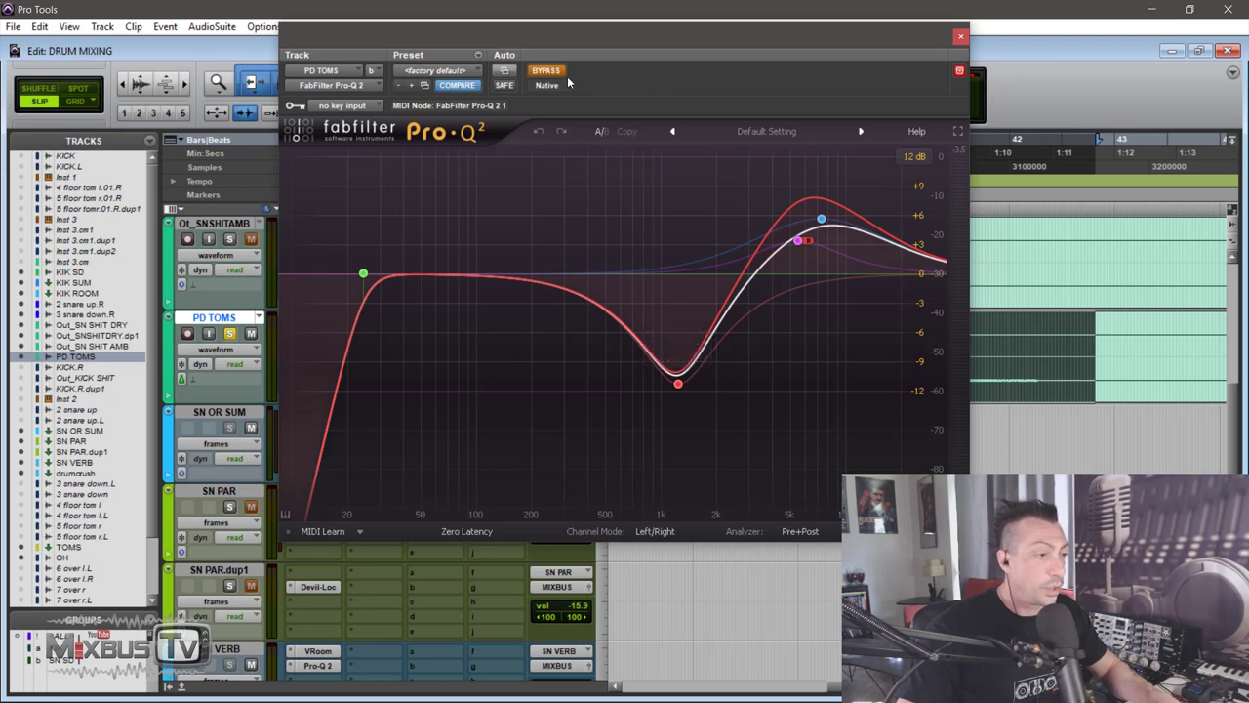
{"action": "key", "text": "space"}
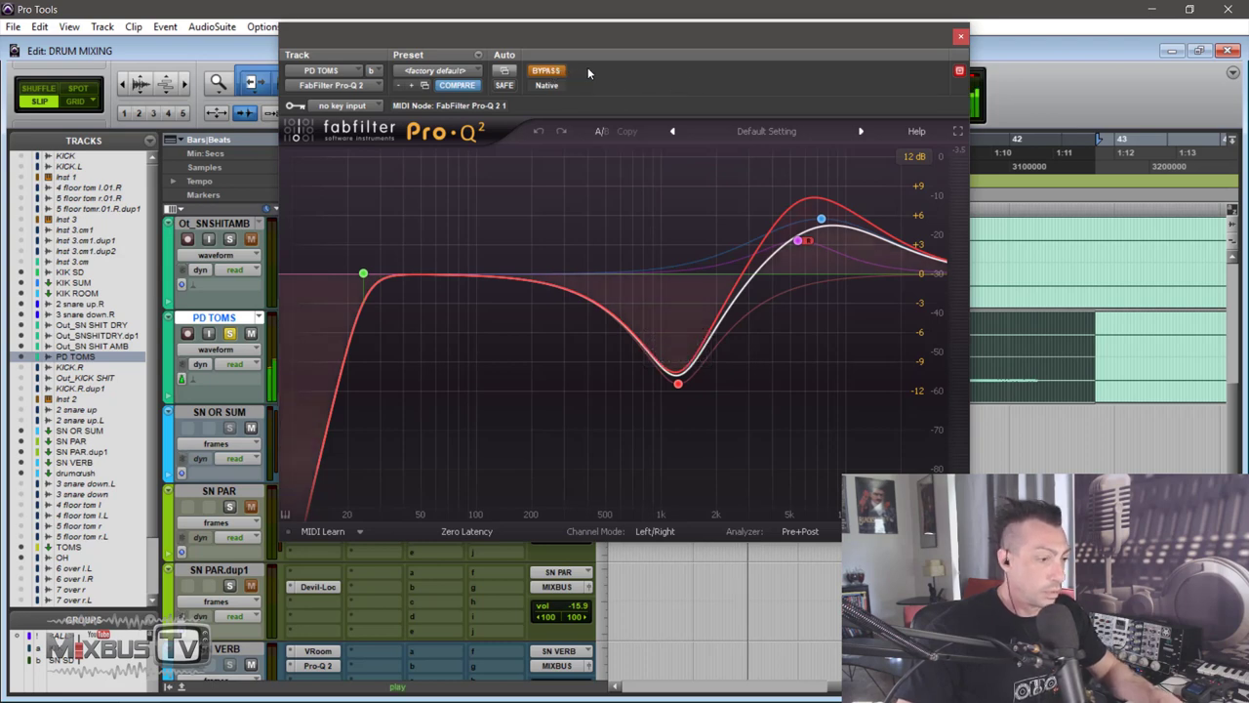
{"action": "left_click", "coordinate": [548, 72]}
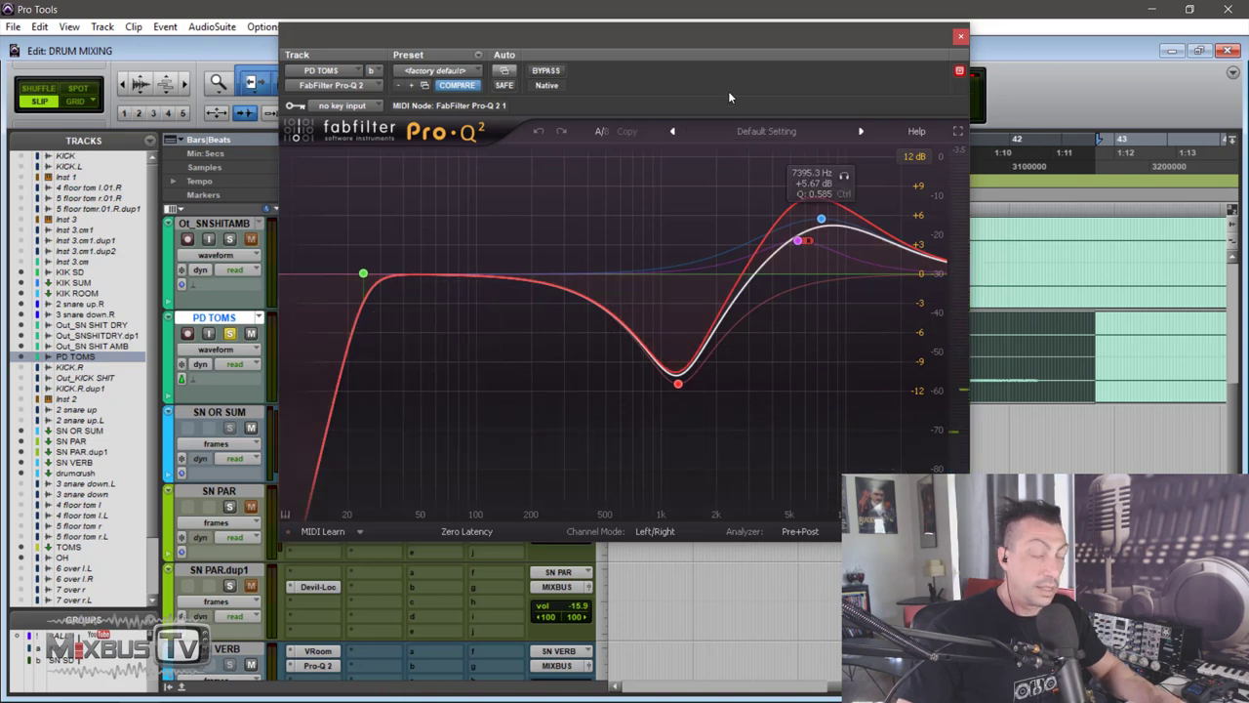
Examine the high boosts, midrange cut and low-cut band of the toms' Pro-Q 2, and close the plug-in
{"action": "mouse_move", "coordinate": [832, 210]}
{"action": "mouse_move", "coordinate": [798, 249]}
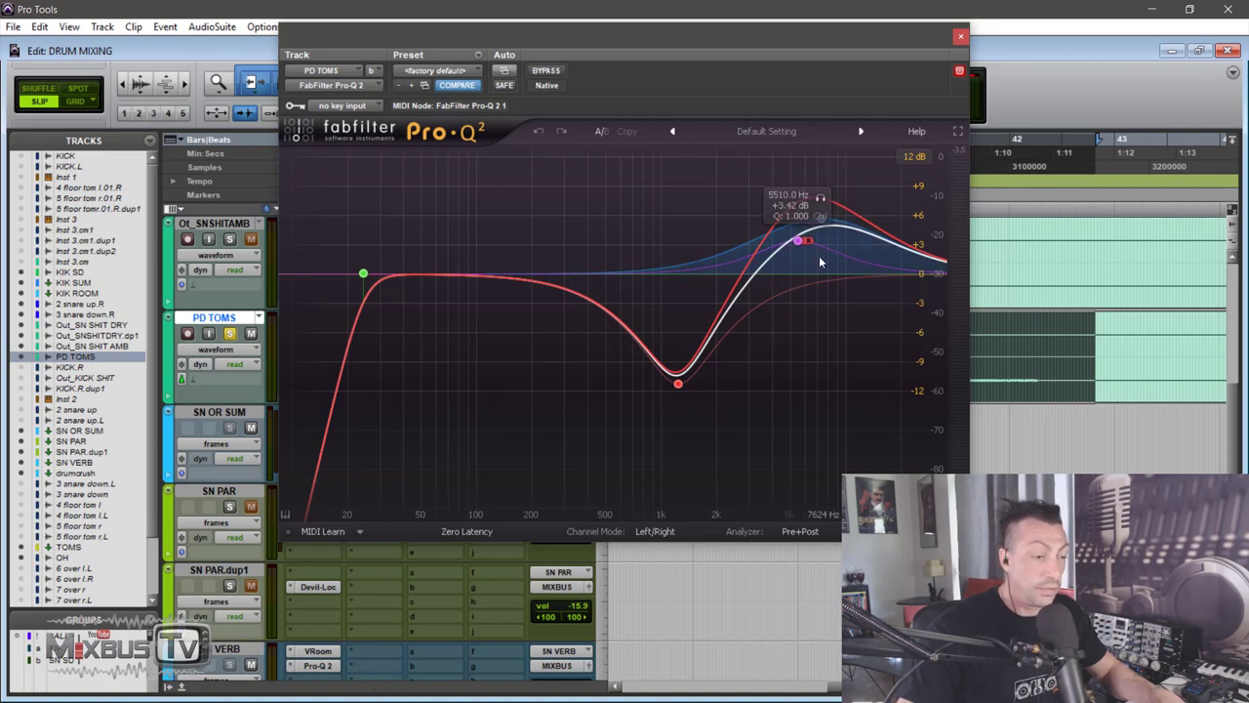
{"action": "mouse_move", "coordinate": [680, 386]}
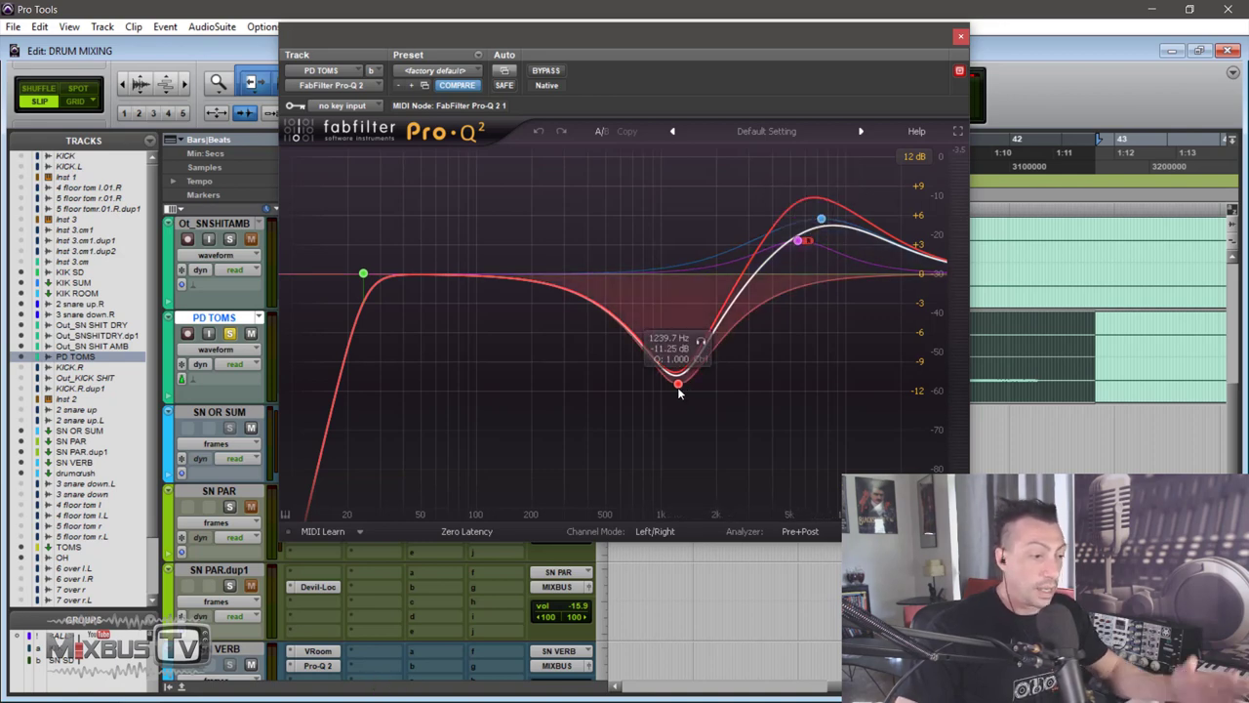
{"action": "mouse_move", "coordinate": [414, 266]}
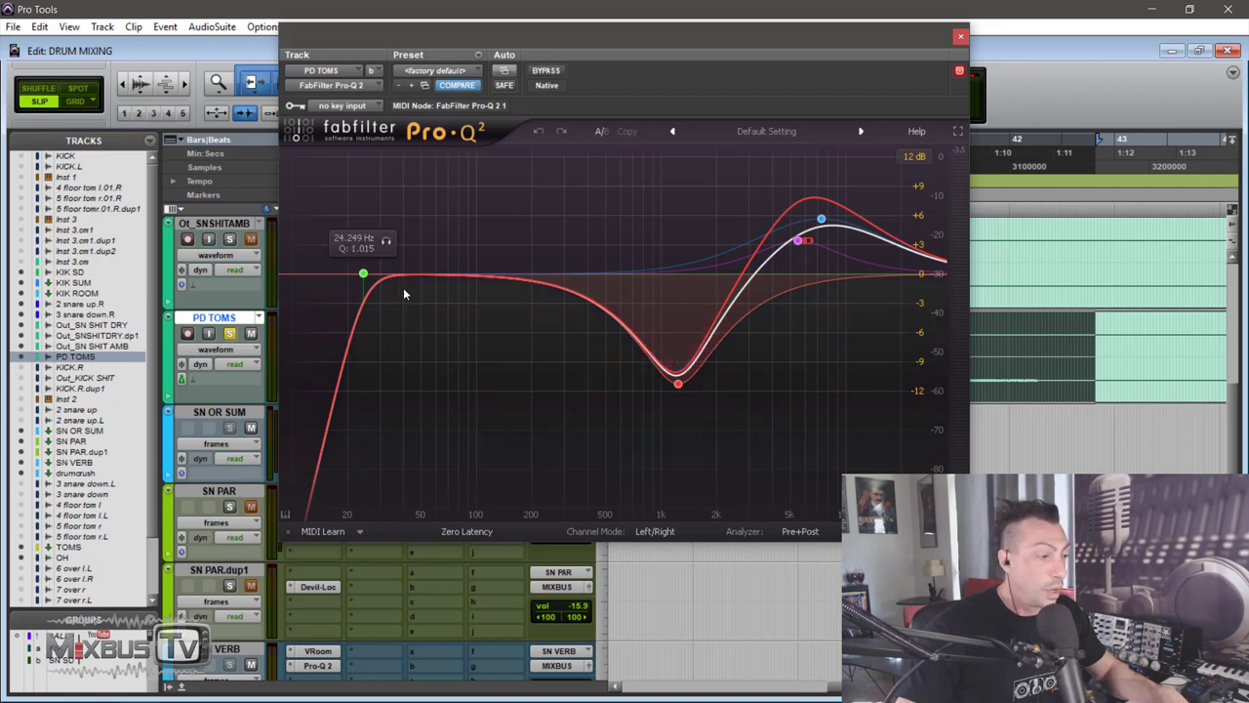
{"action": "left_click", "coordinate": [960, 36]}
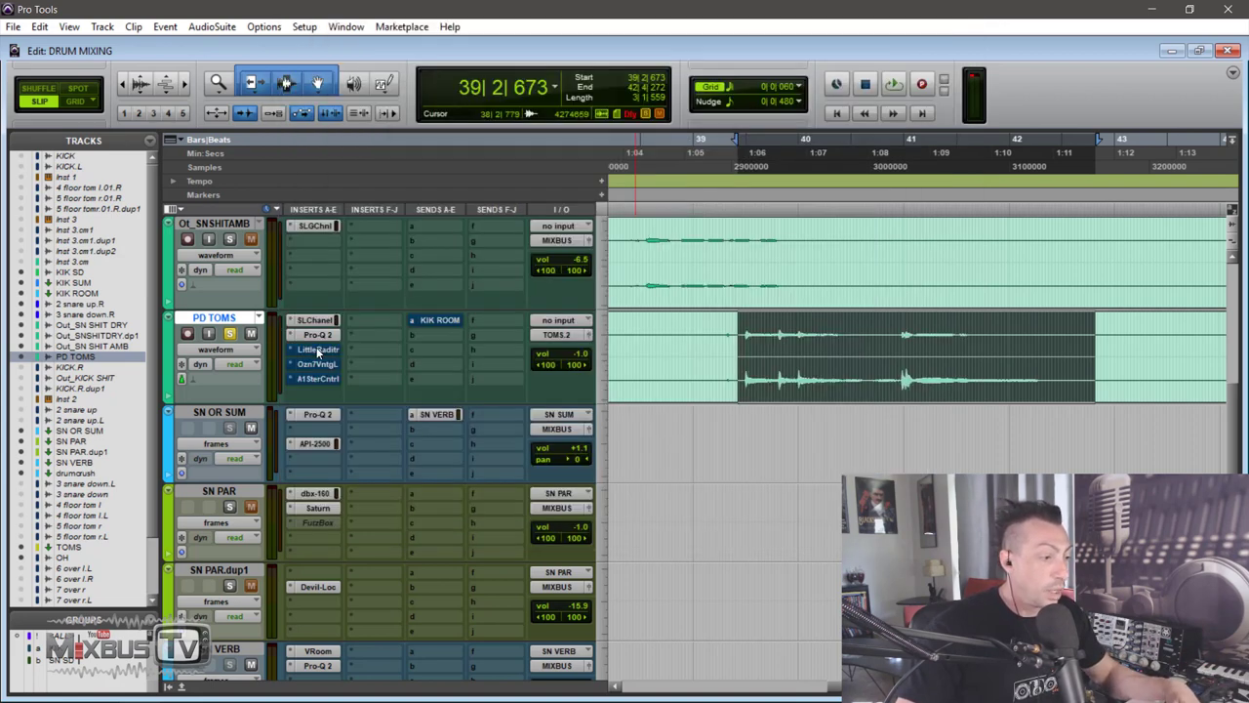
Open Little Radiator on PD TOMS, take it out of bypass while the tom fill plays, and close it
{"action": "left_click", "coordinate": [317, 349]}
{"action": "left_click_drag", "start_coordinate": [356, 16], "coordinate": [718, 139]}
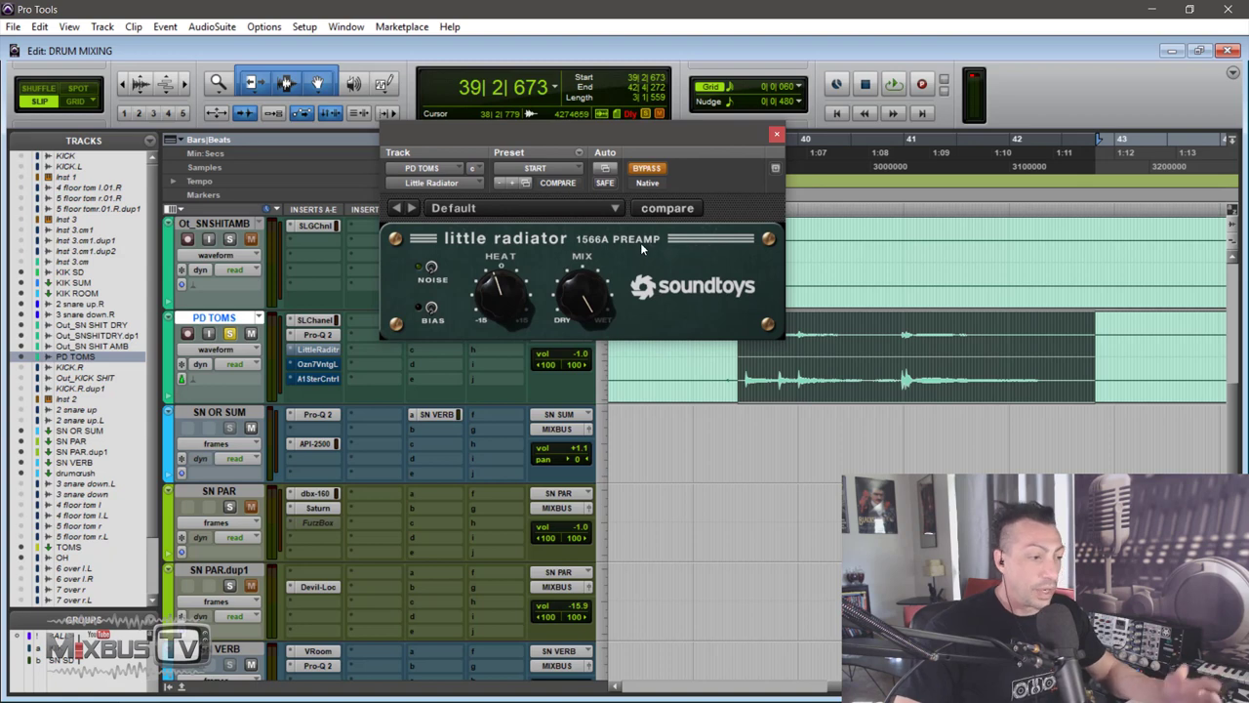
{"action": "left_click_drag", "start_coordinate": [662, 135], "coordinate": [658, 117]}
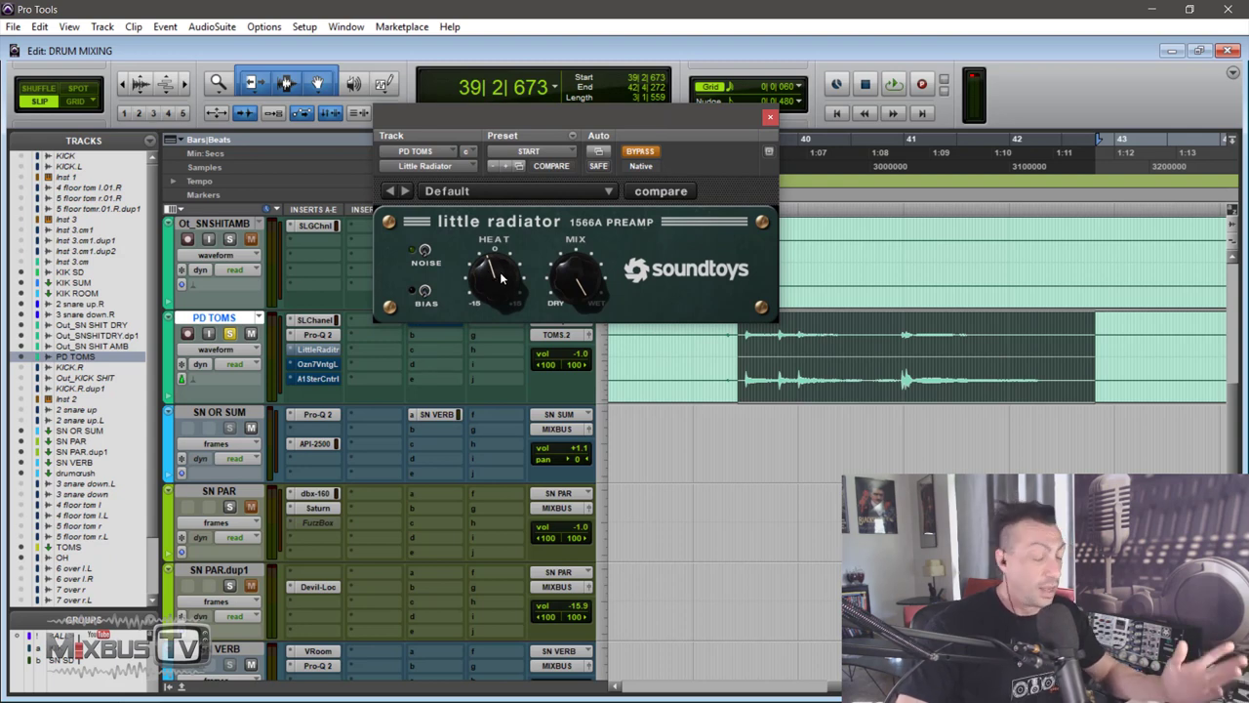
{"action": "left_click_drag", "start_coordinate": [603, 111], "coordinate": [598, 108]}
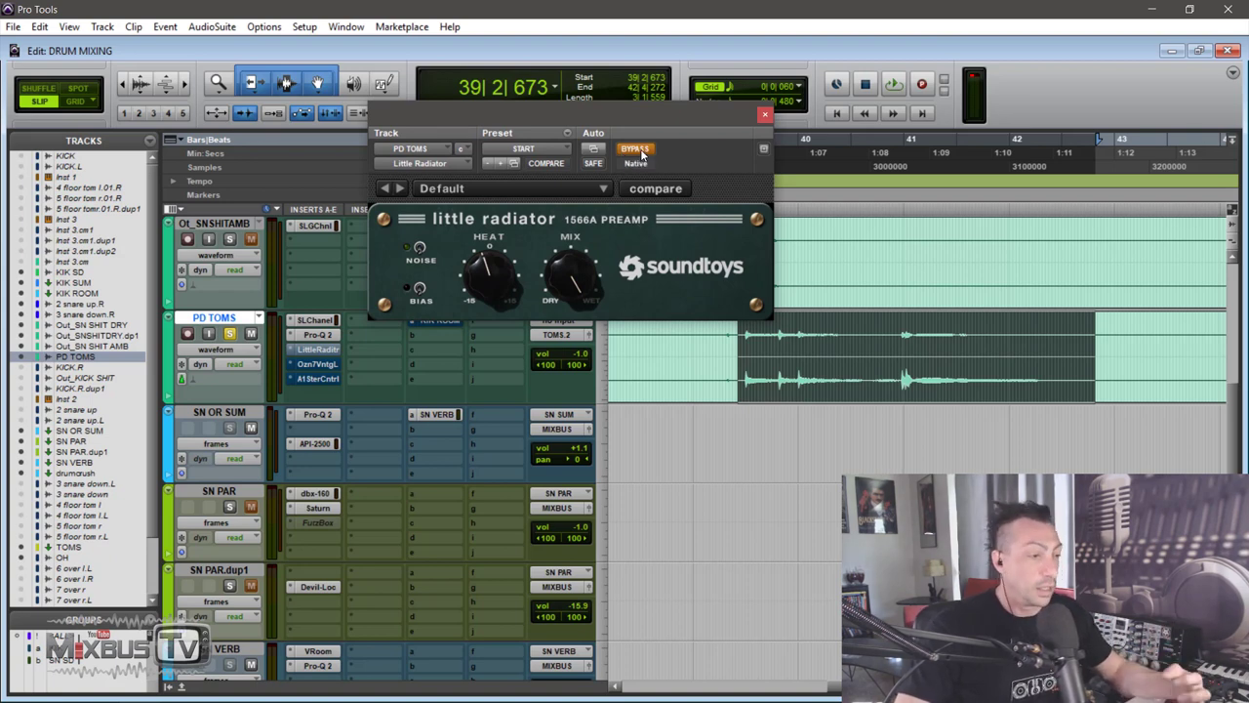
{"action": "key", "text": "space"}
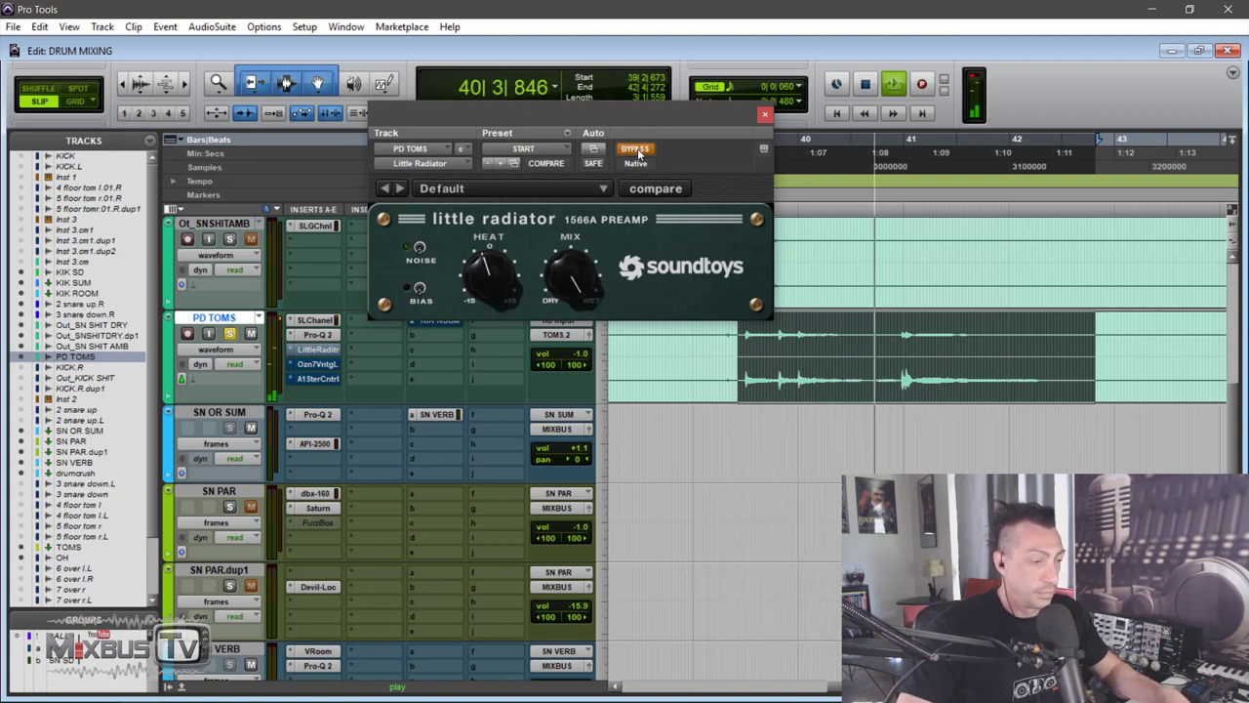
{"action": "left_click", "coordinate": [636, 149]}
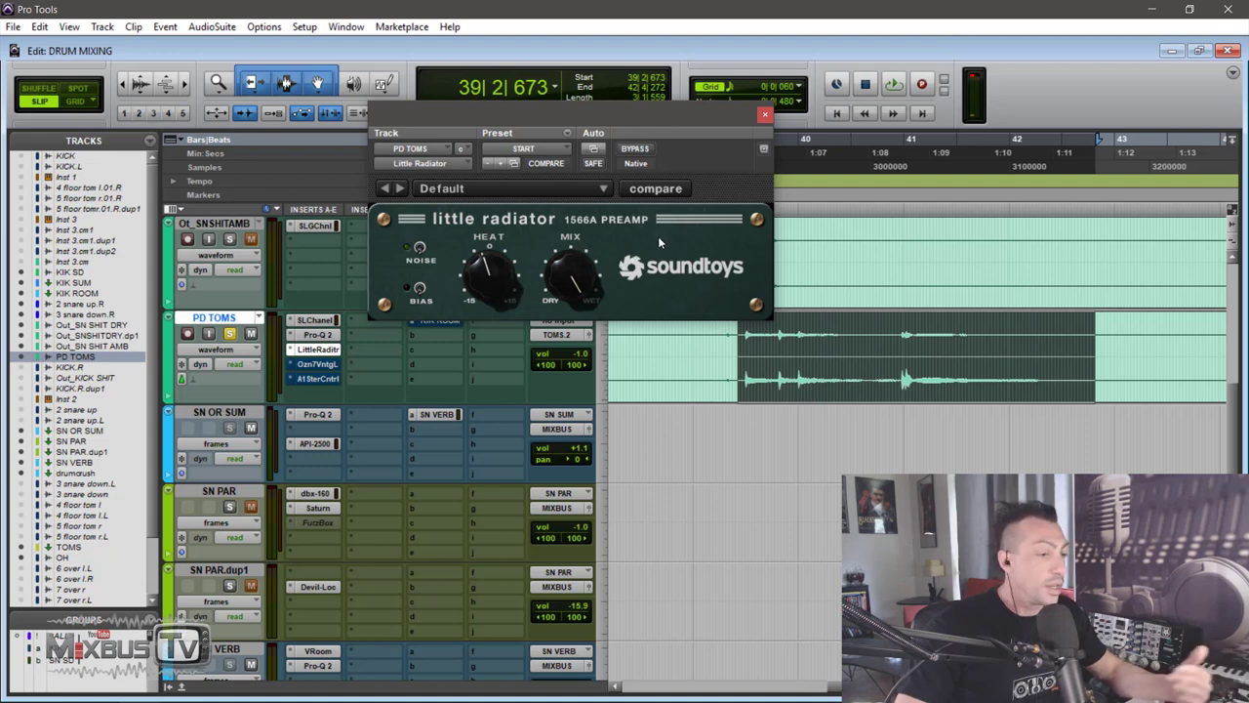
{"action": "left_click", "coordinate": [764, 117]}
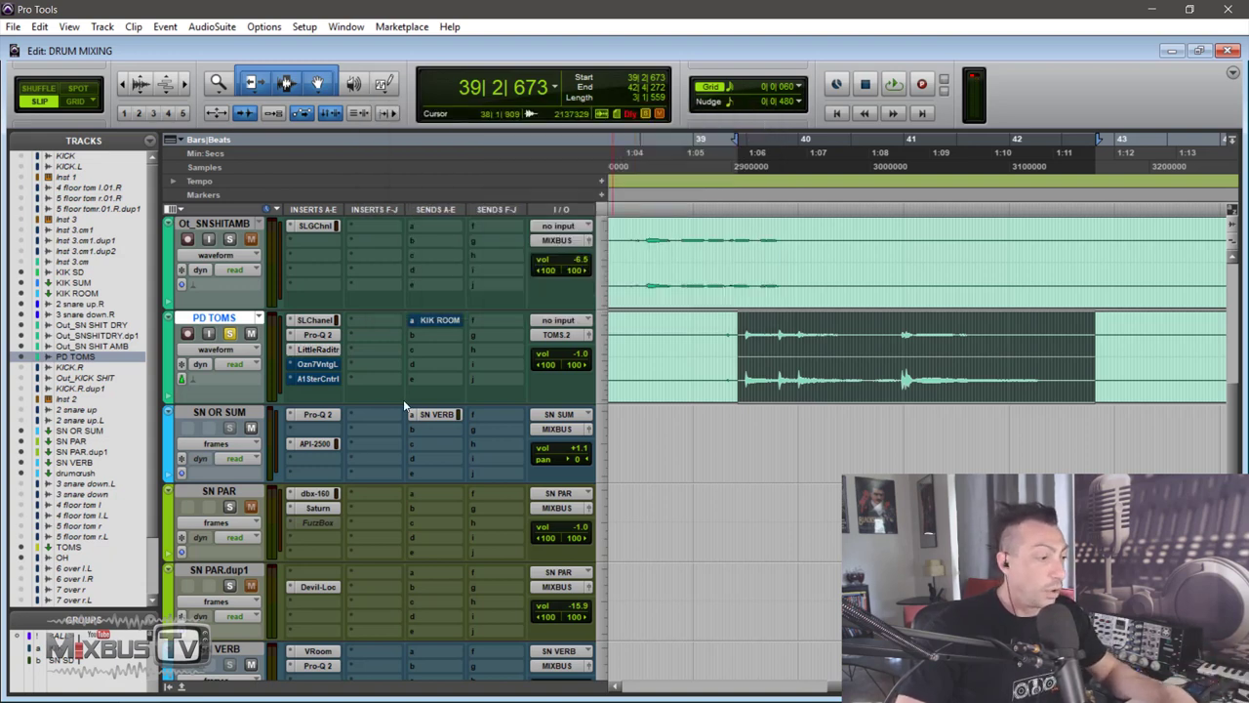
Open the Ozone 7 Vintage Limiter on PD TOMS, take it out of bypass, and play the tom fill
{"action": "left_click", "coordinate": [322, 367]}
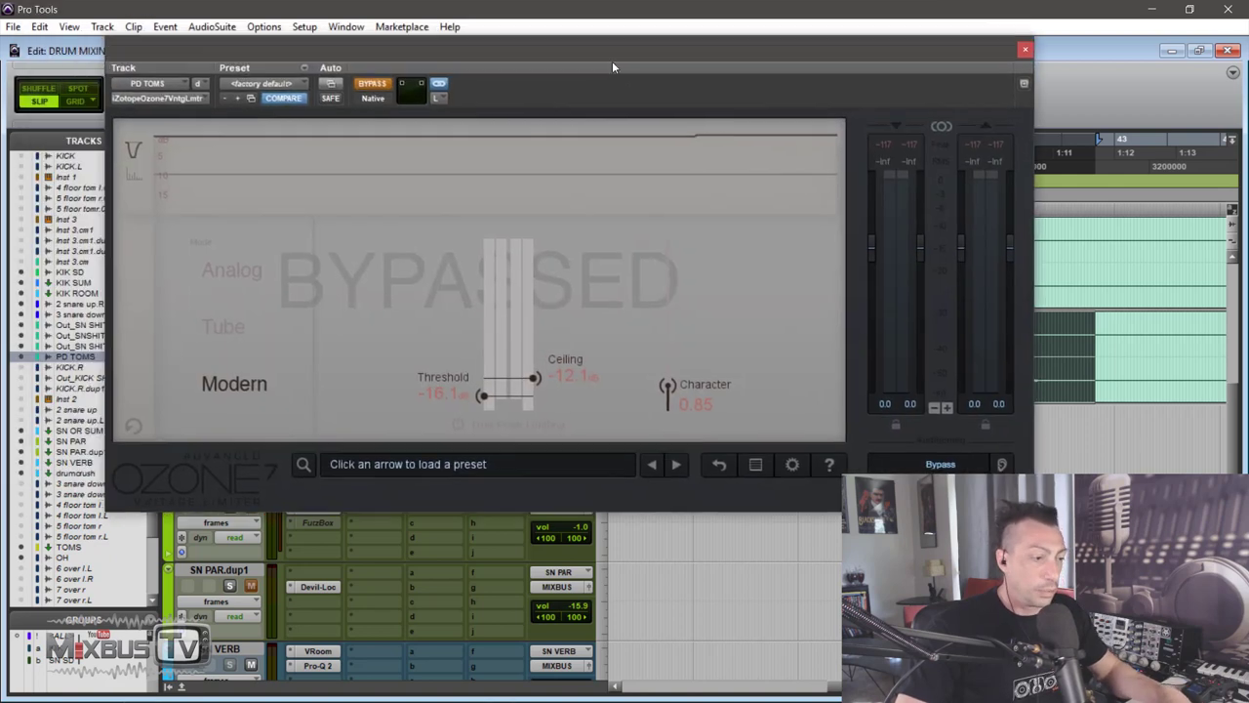
{"action": "left_click_drag", "start_coordinate": [613, 67], "coordinate": [663, 57]}
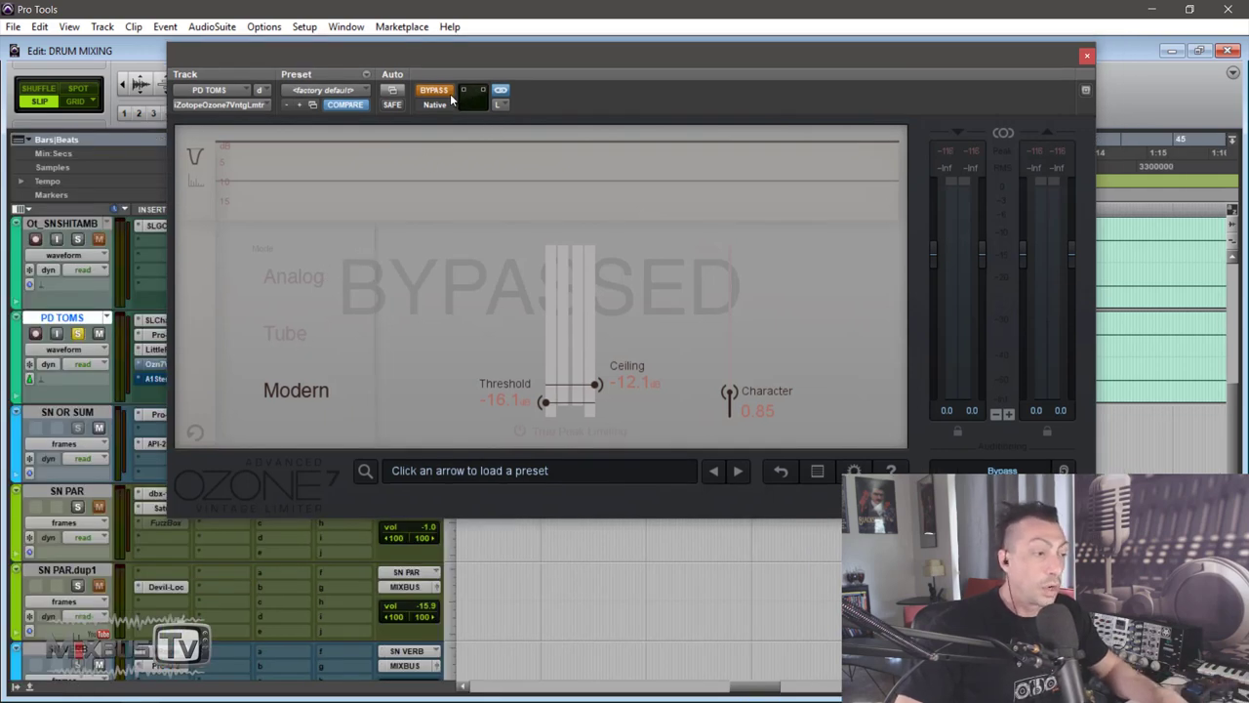
{"action": "left_click_drag", "start_coordinate": [511, 51], "coordinate": [540, 55]}
{"action": "left_click", "coordinate": [450, 99]}
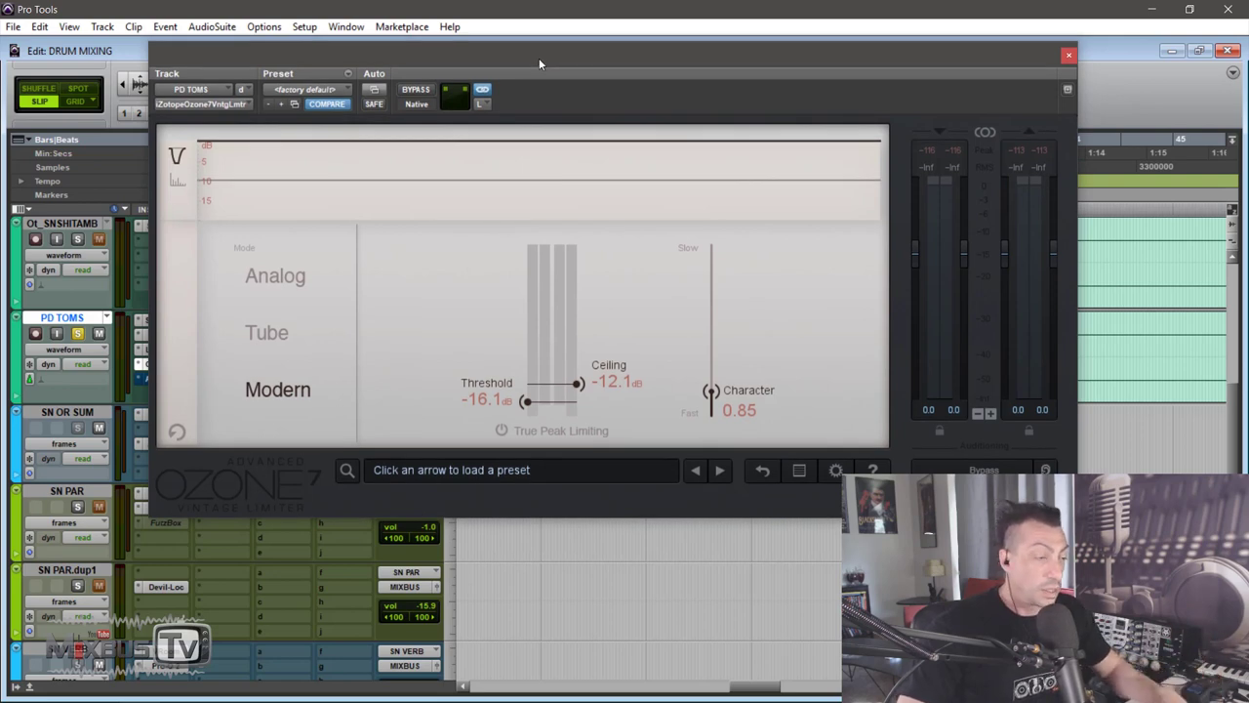
{"action": "left_click", "coordinate": [414, 90]}
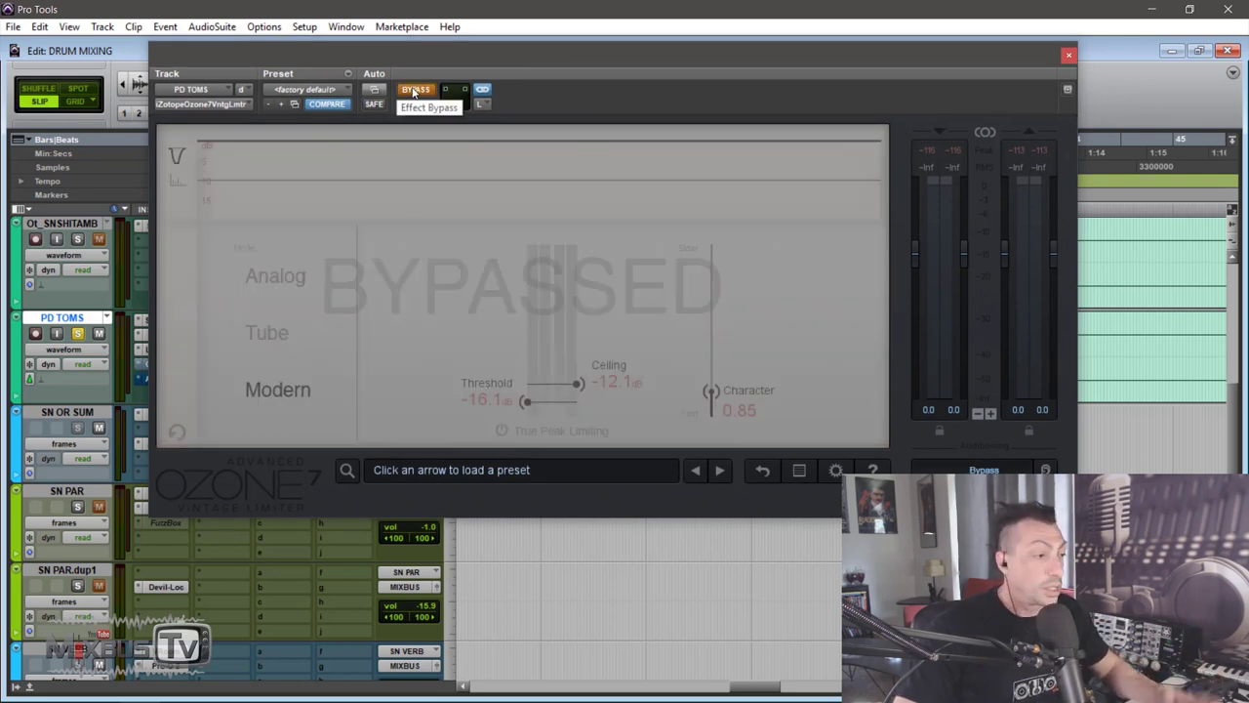
{"action": "left_click", "coordinate": [415, 90]}
{"action": "key", "text": "space"}
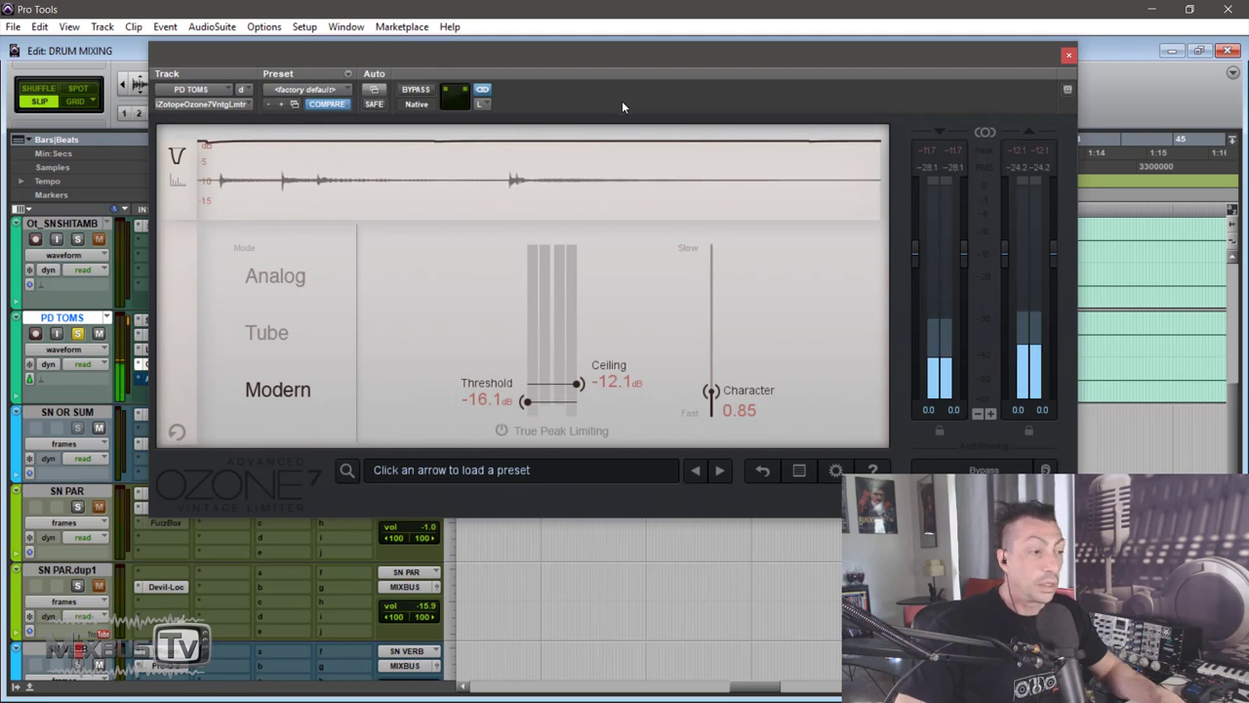
Switch the limiter's display between channels, ending on the right, and play the tom fill to check its gain reduction
{"action": "left_click", "coordinate": [483, 105]}
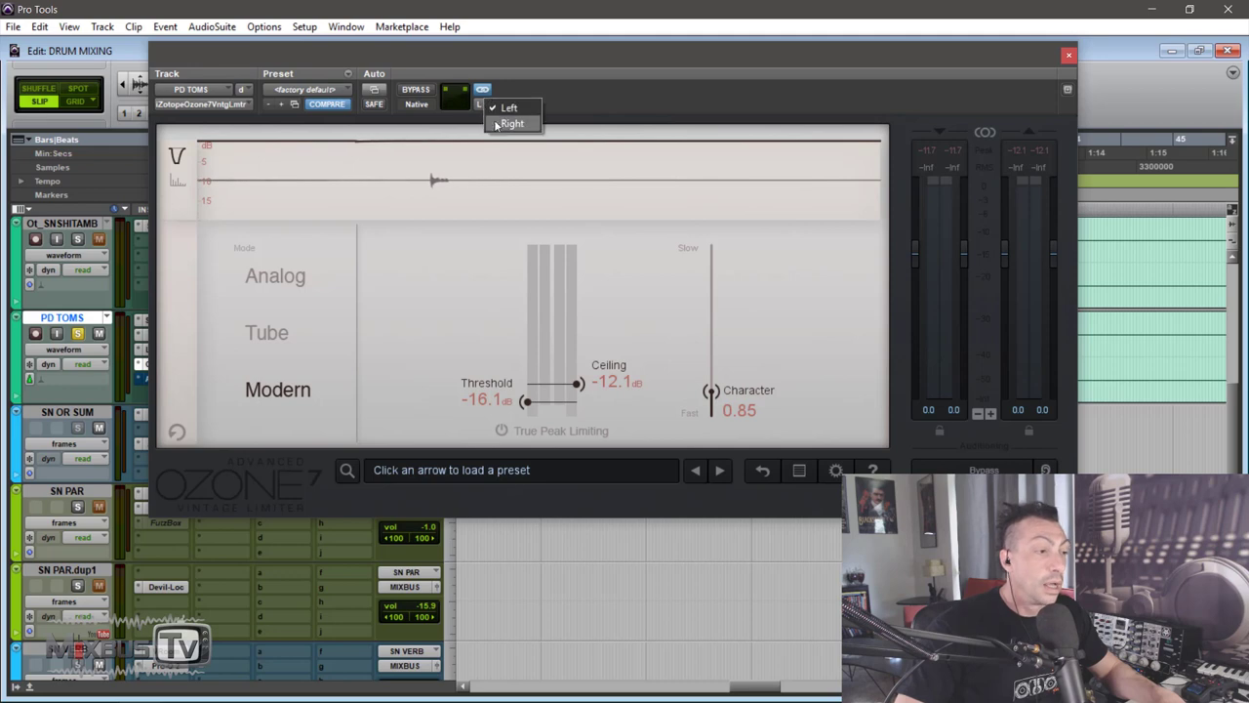
{"action": "left_click", "coordinate": [500, 125]}
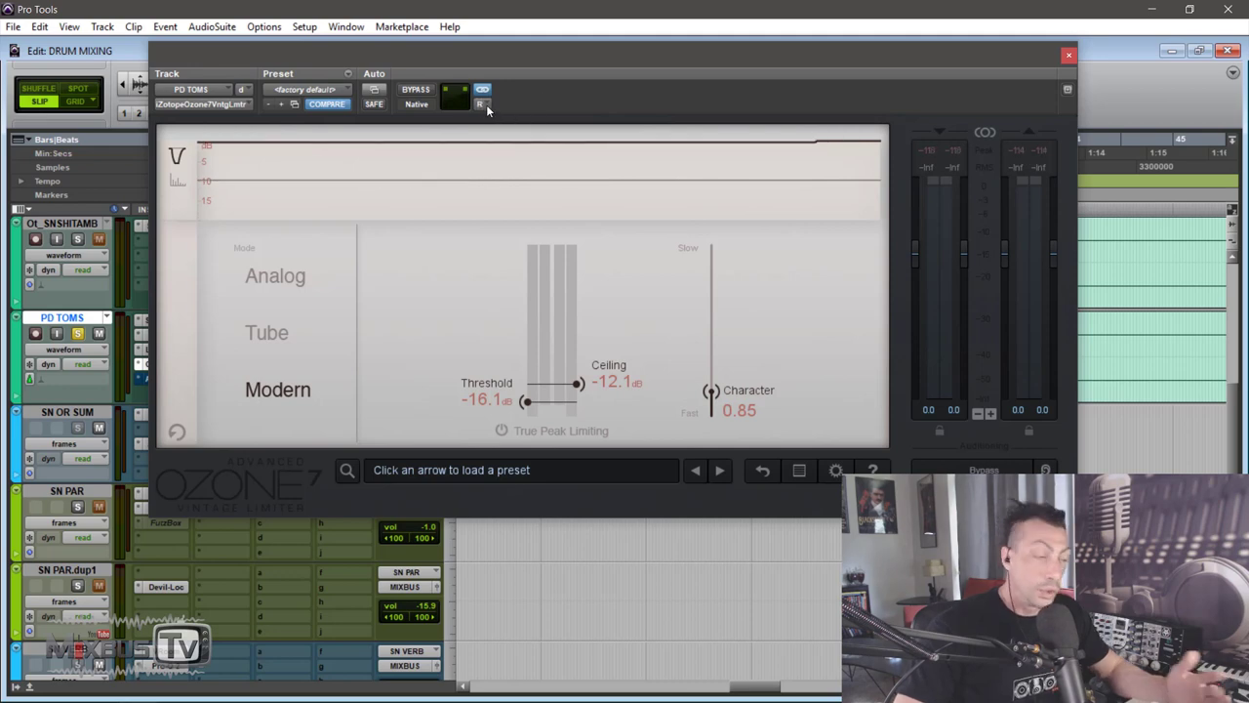
{"action": "left_click", "coordinate": [486, 106]}
{"action": "left_click", "coordinate": [508, 107]}
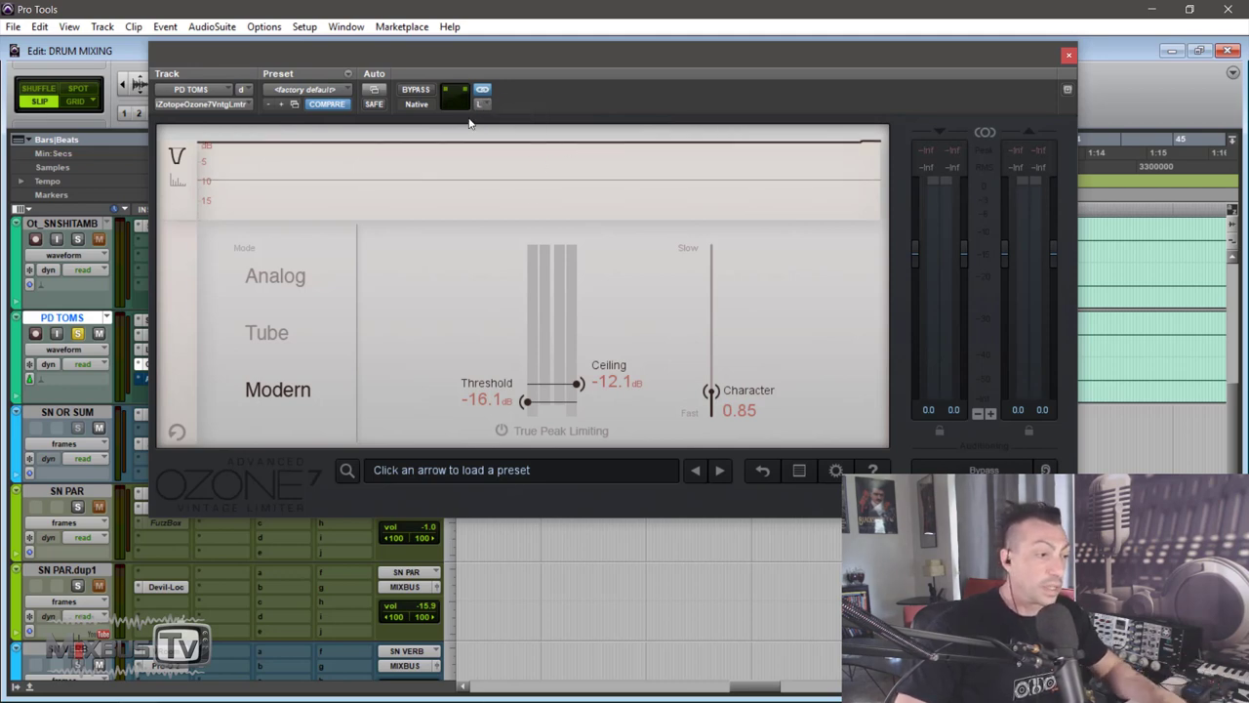
{"action": "left_click", "coordinate": [482, 105]}
{"action": "key", "text": "space"}
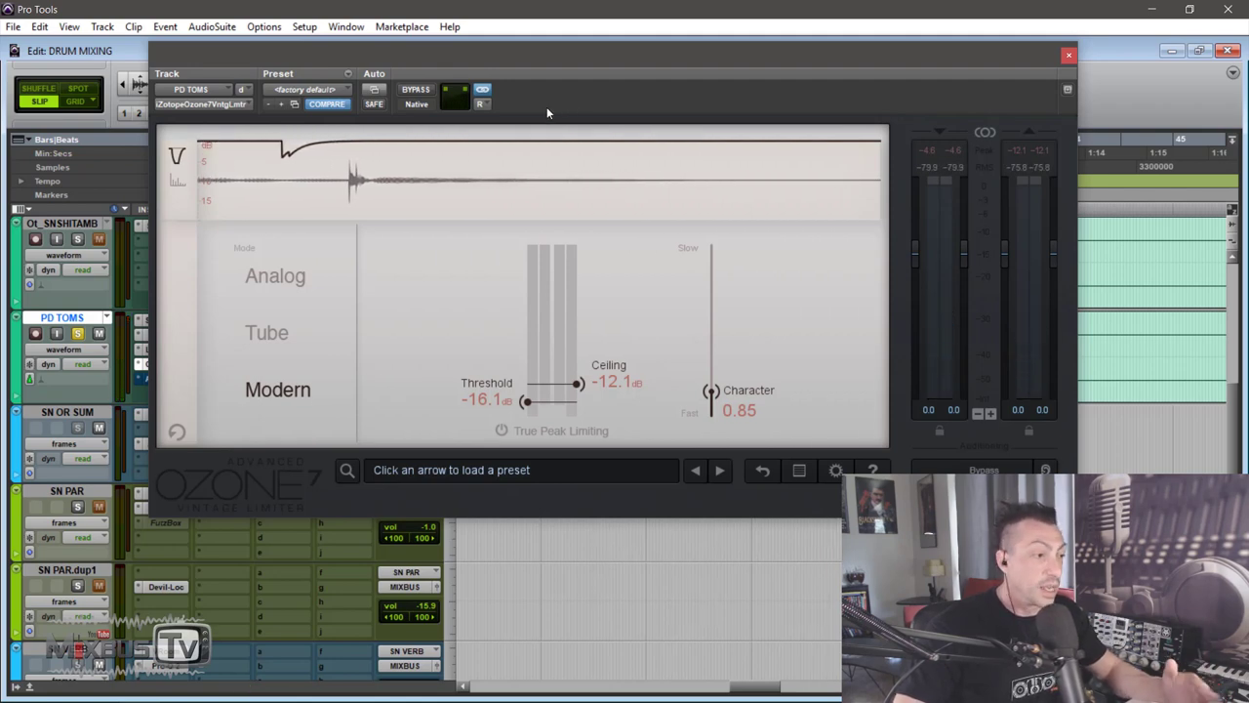
Inspect the tom fill's waveform, replay it while comparing the limiter's left and right channel displays, and close the plug-in
{"action": "left_click_drag", "start_coordinate": [570, 53], "coordinate": [102, 25]}
{"action": "left_click_drag", "start_coordinate": [1178, 351], "coordinate": [820, 349]}
{"action": "scroll", "coordinate": [810, 349], "scroll_direction": "left", "scroll_amount": 2}
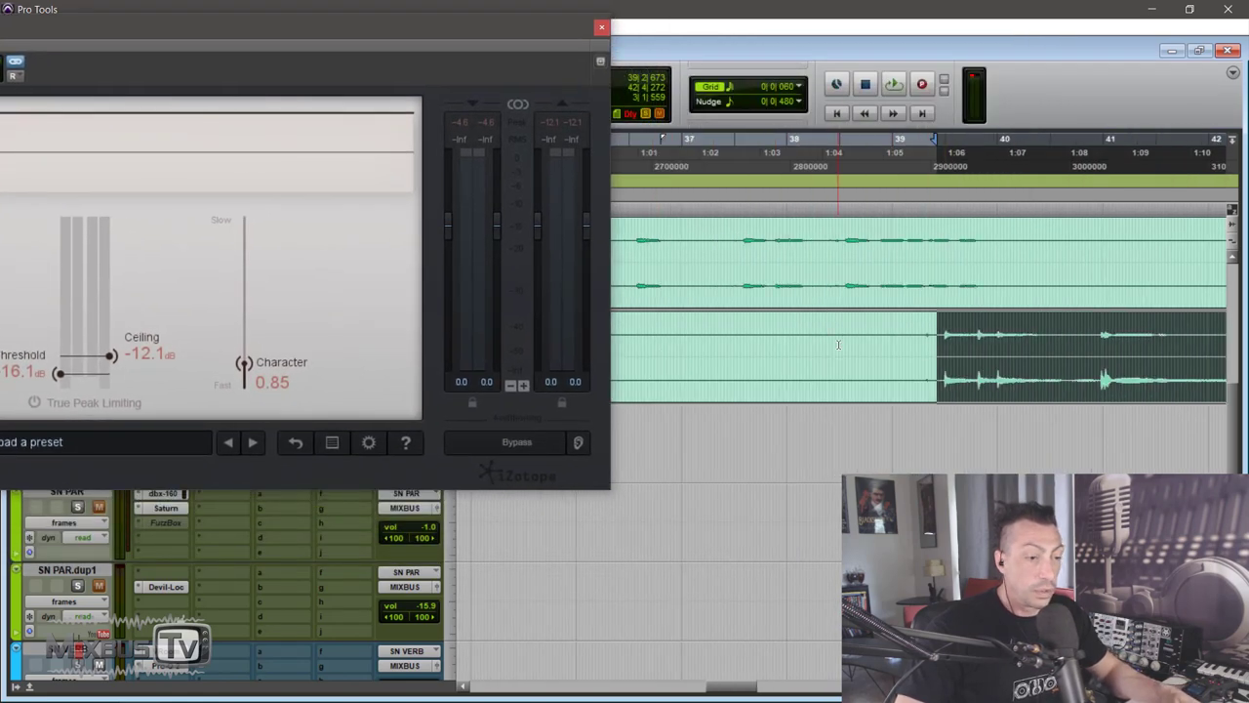
{"action": "left_click_drag", "start_coordinate": [523, 38], "coordinate": [843, 18]}
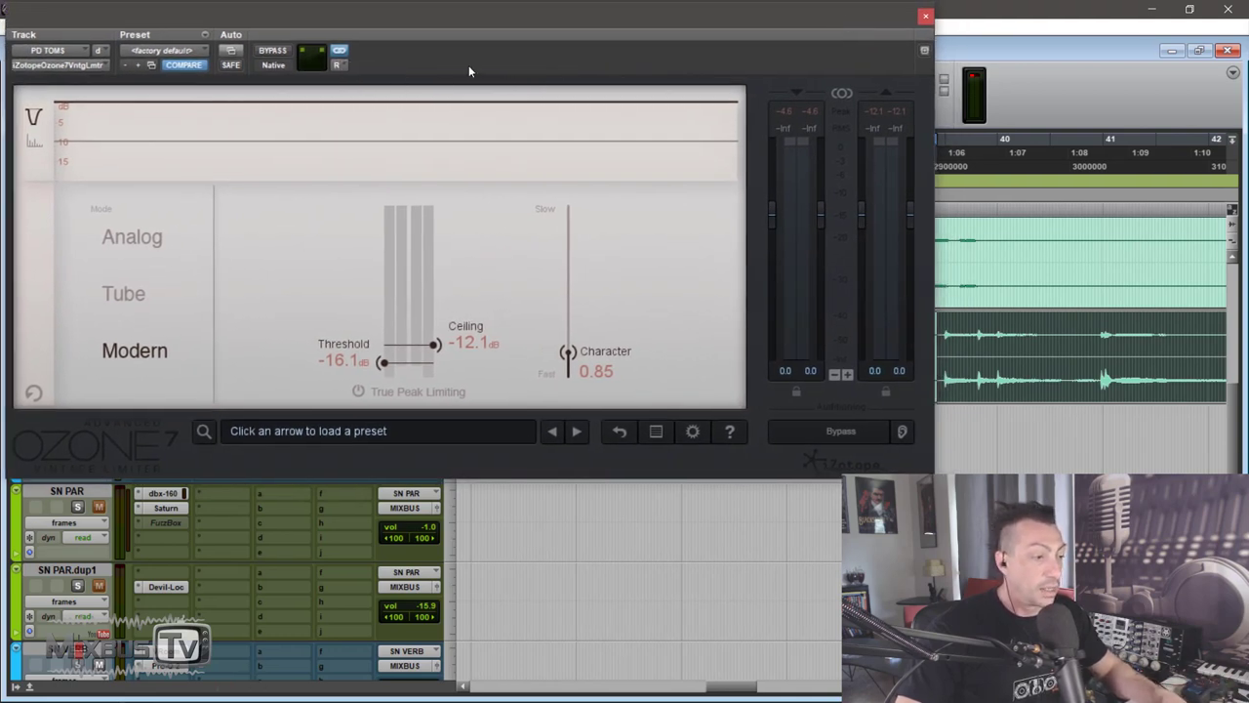
{"action": "key", "text": "space"}
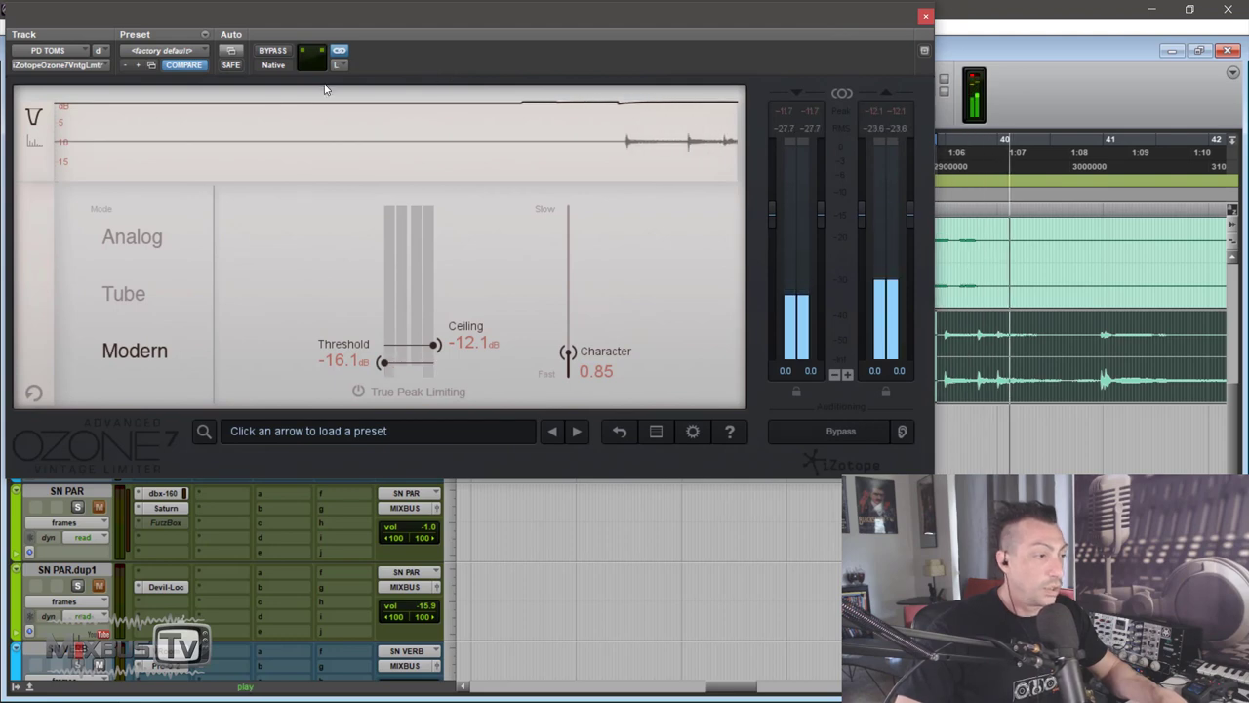
{"action": "left_click", "coordinate": [336, 65]}
{"action": "left_click", "coordinate": [354, 86]}
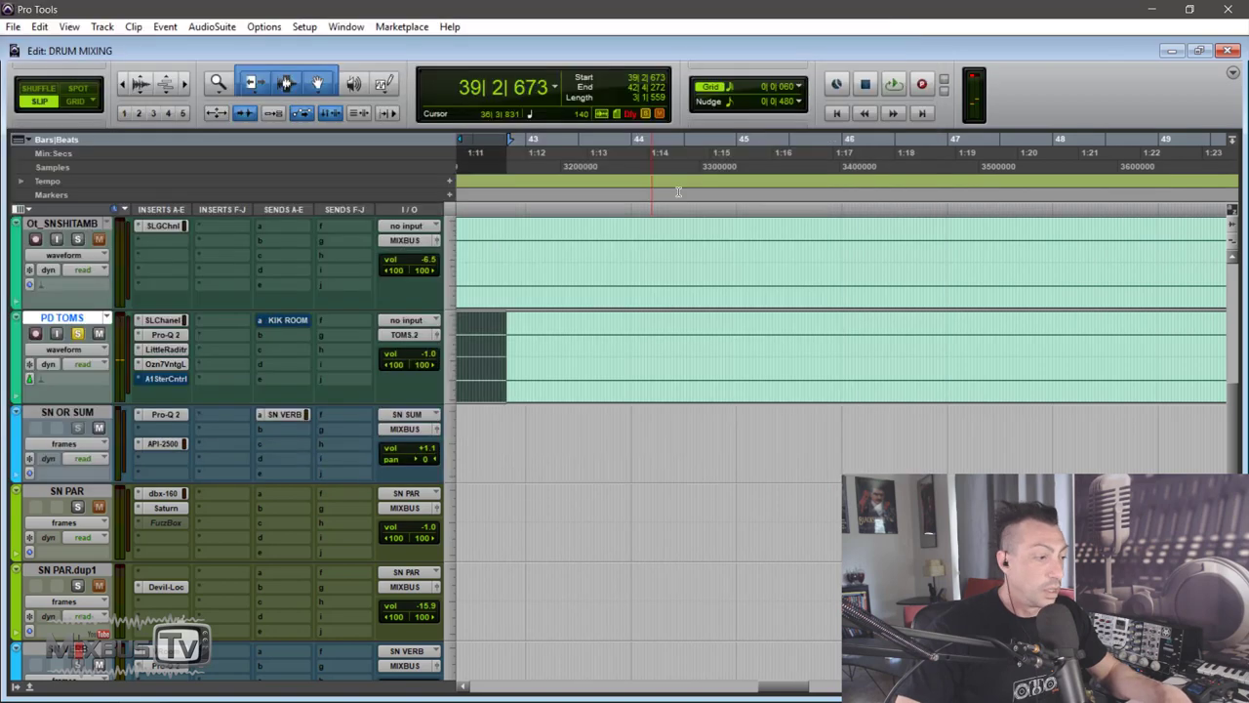
{"action": "left_click", "coordinate": [926, 16]}
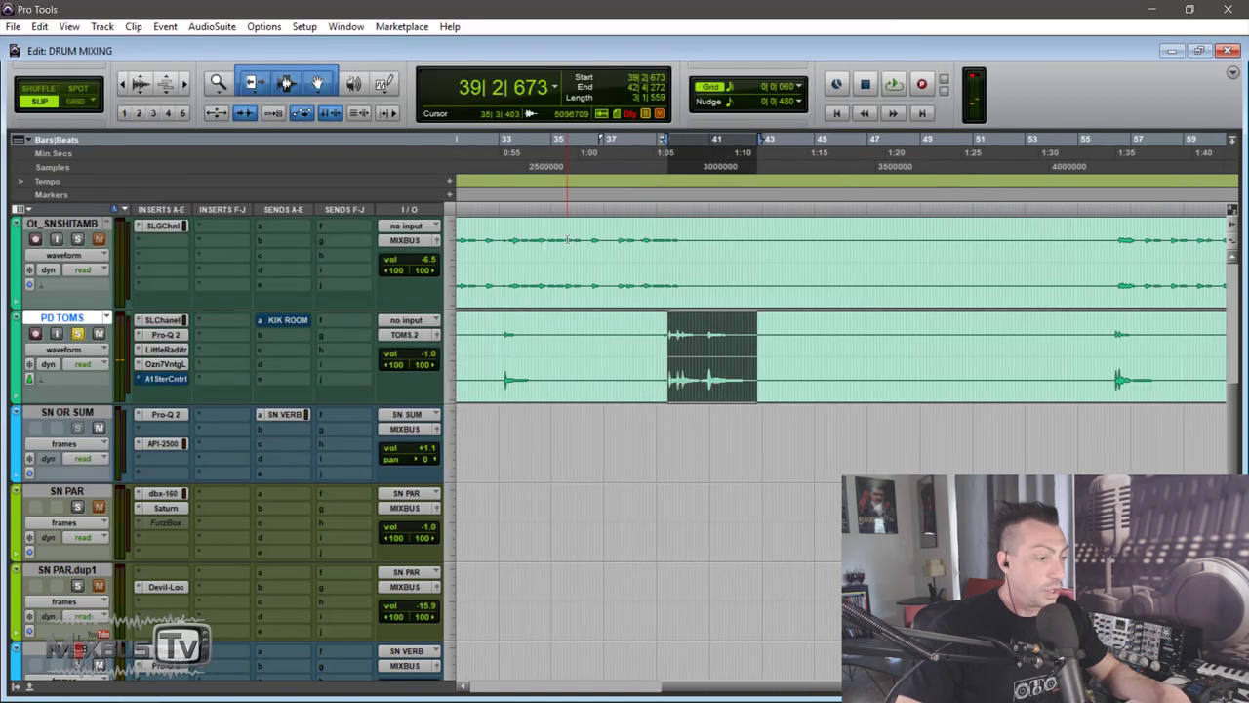
Compare PD TOMS' peak level with the Vintage Limiter bypassed and active during the tom fill, and review the limiter's settings
{"action": "key", "text": "ctrl+]"}
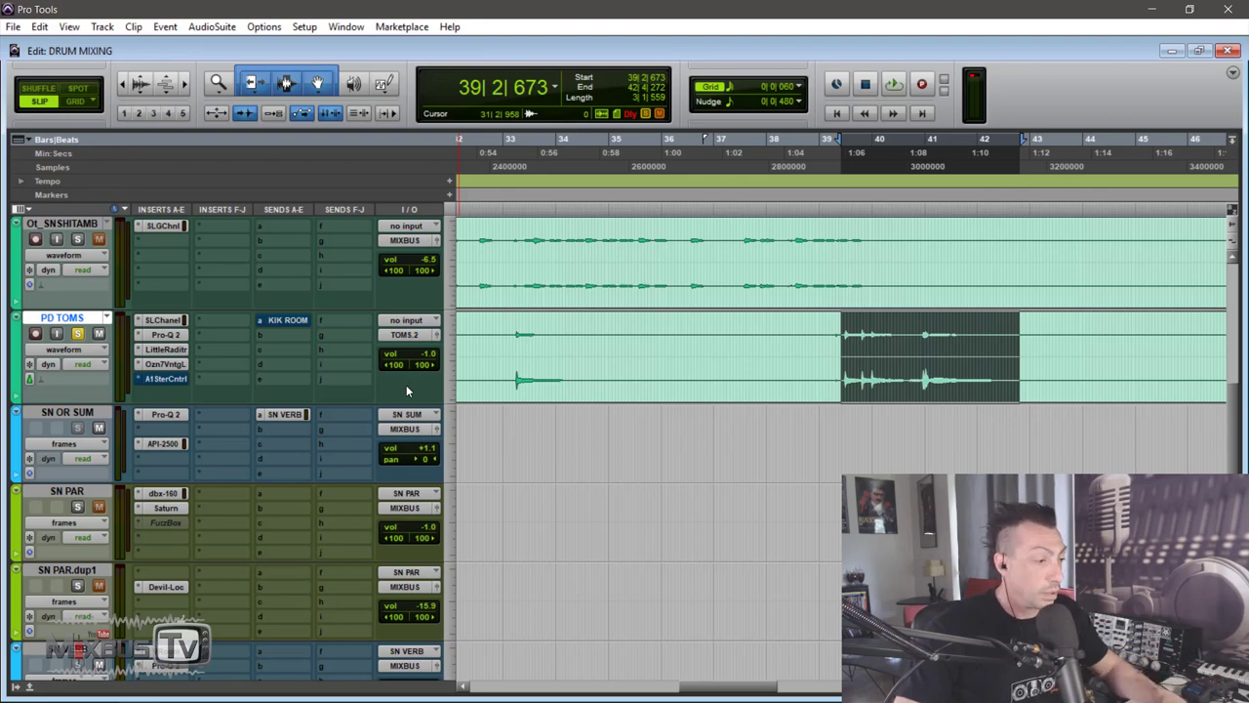
{"action": "key", "text": "space"}
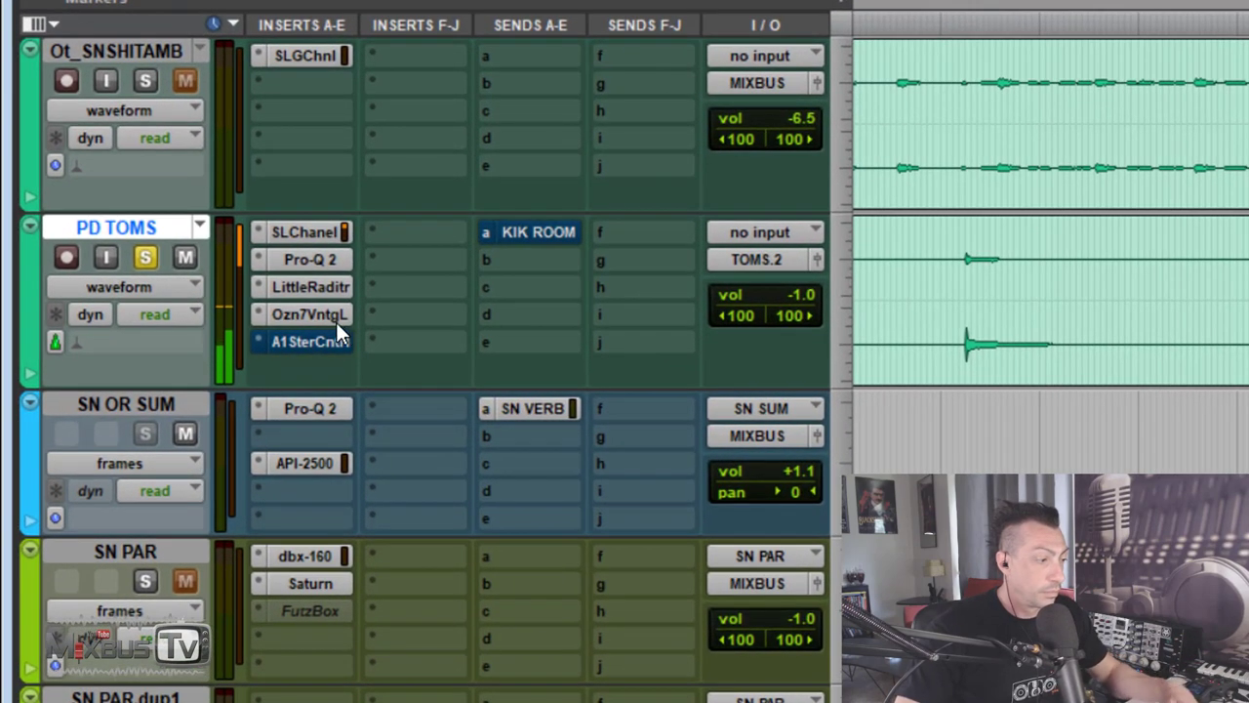
{"action": "left_click", "coordinate": [320, 317], "text": "shift"}
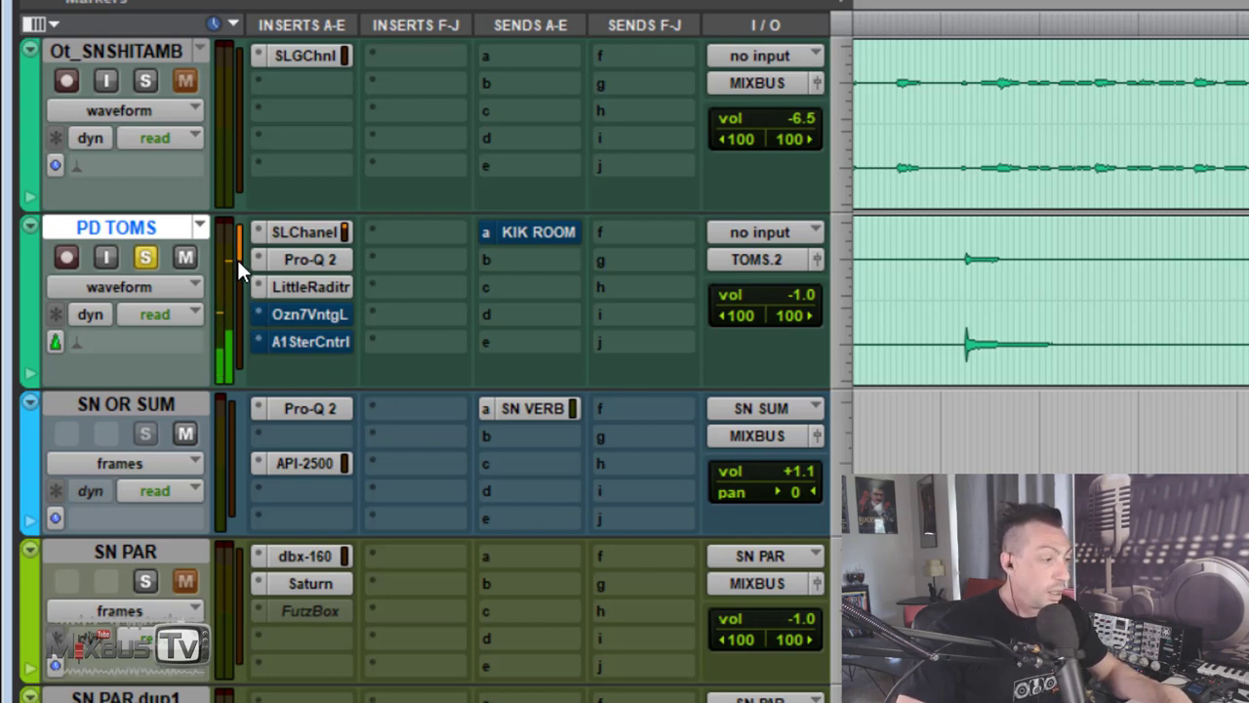
{"action": "left_click", "coordinate": [789, 300]}
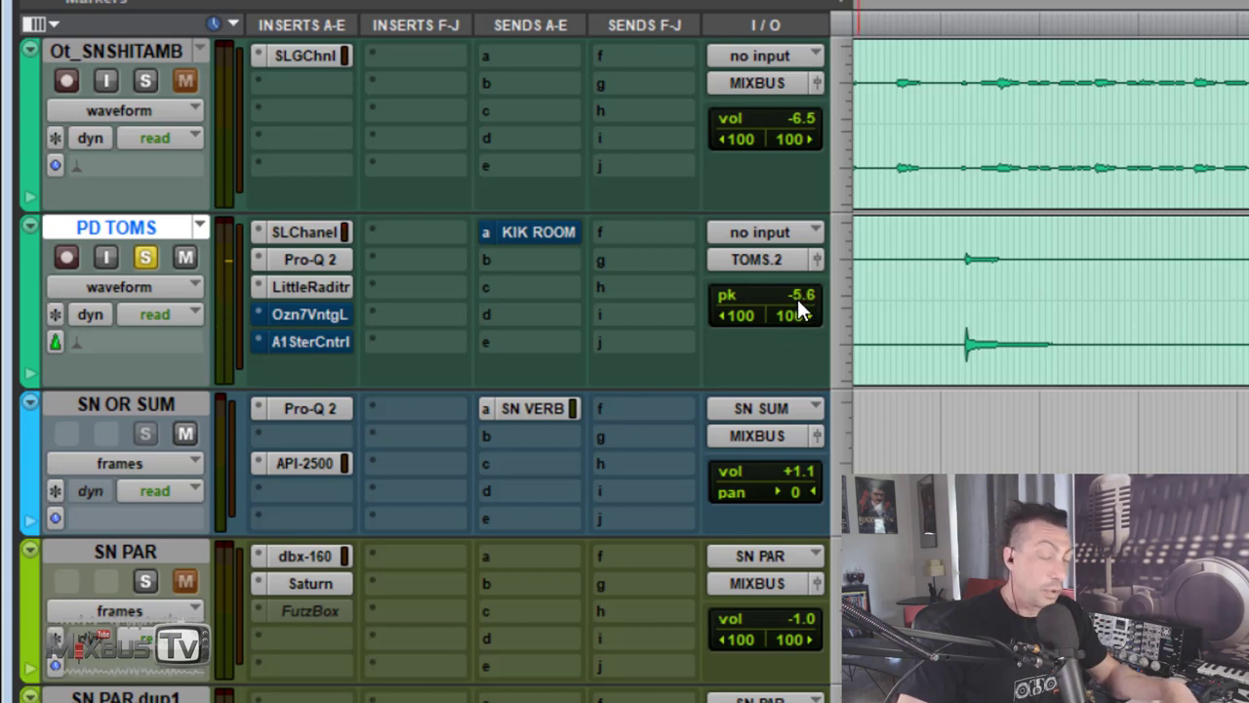
{"action": "left_click_drag", "start_coordinate": [327, 324], "coordinate": [773, 349]}
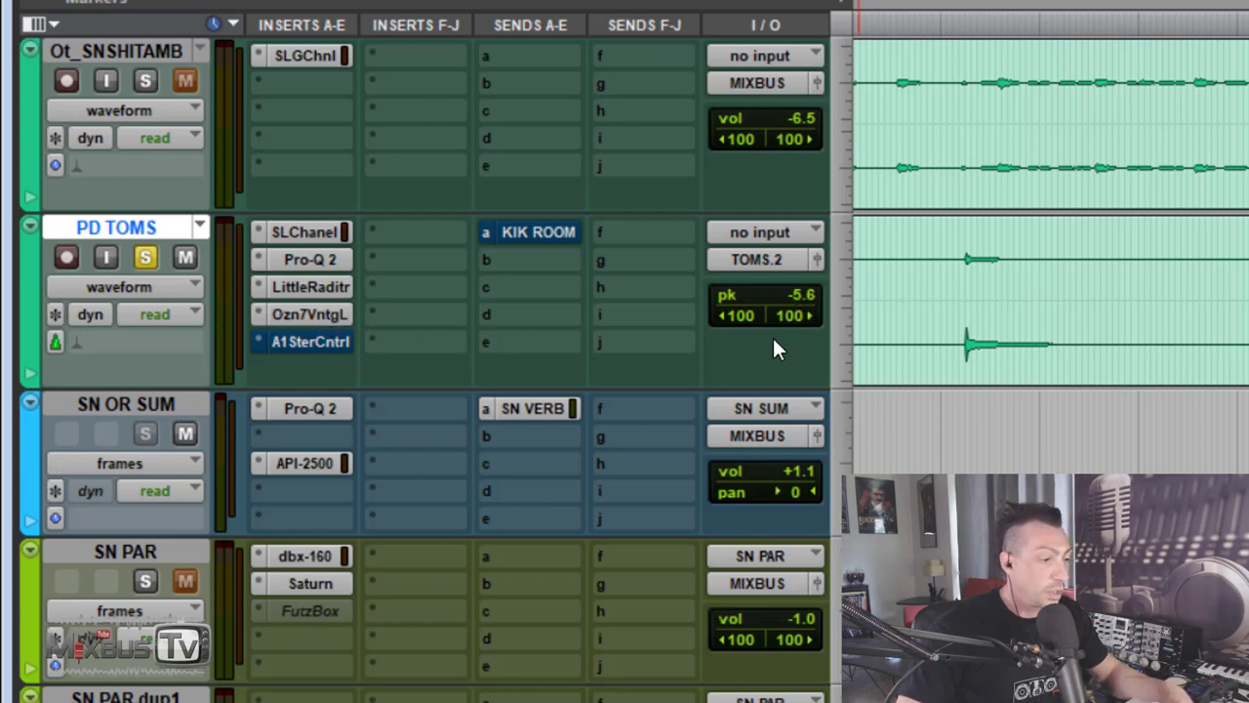
{"action": "left_click", "coordinate": [805, 296]}
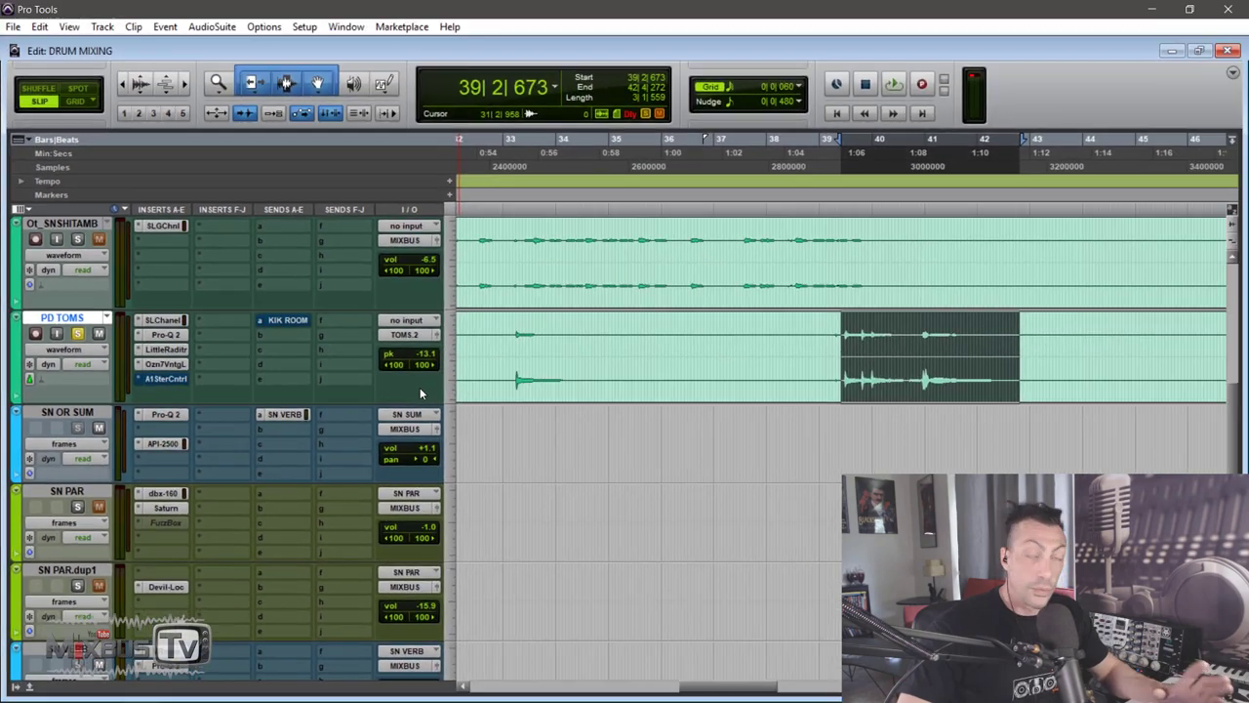
{"action": "left_click", "coordinate": [180, 365]}
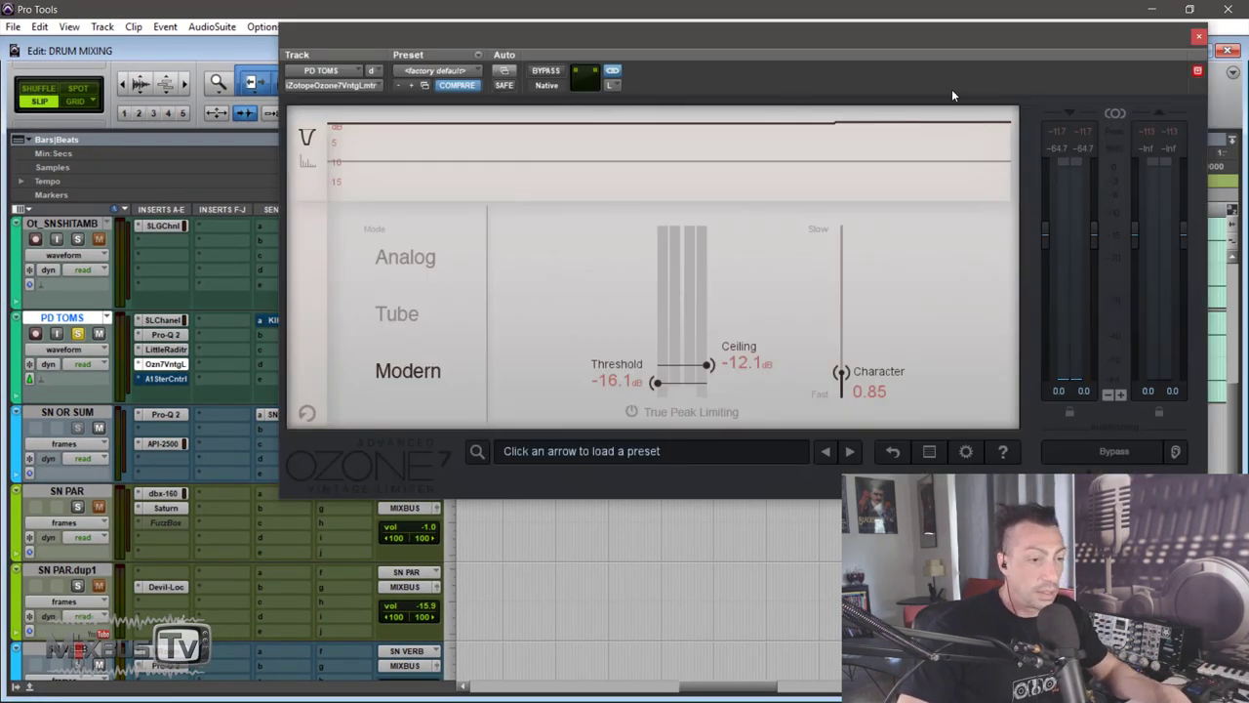
{"action": "left_click", "coordinate": [1198, 38]}
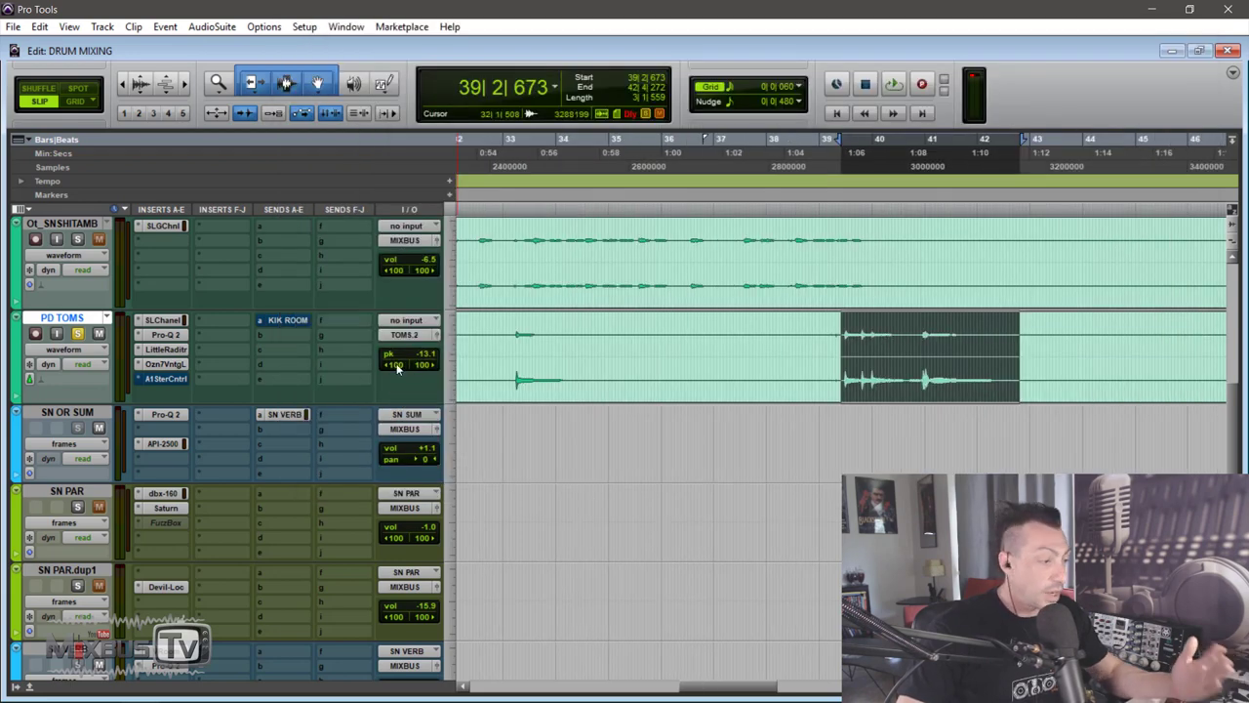
Open A1StereoControl on PD TOMS, take it out of bypass, and play the tom fill
{"action": "left_click", "coordinate": [173, 378]}
{"action": "left_click_drag", "start_coordinate": [363, 37], "coordinate": [573, 86]}
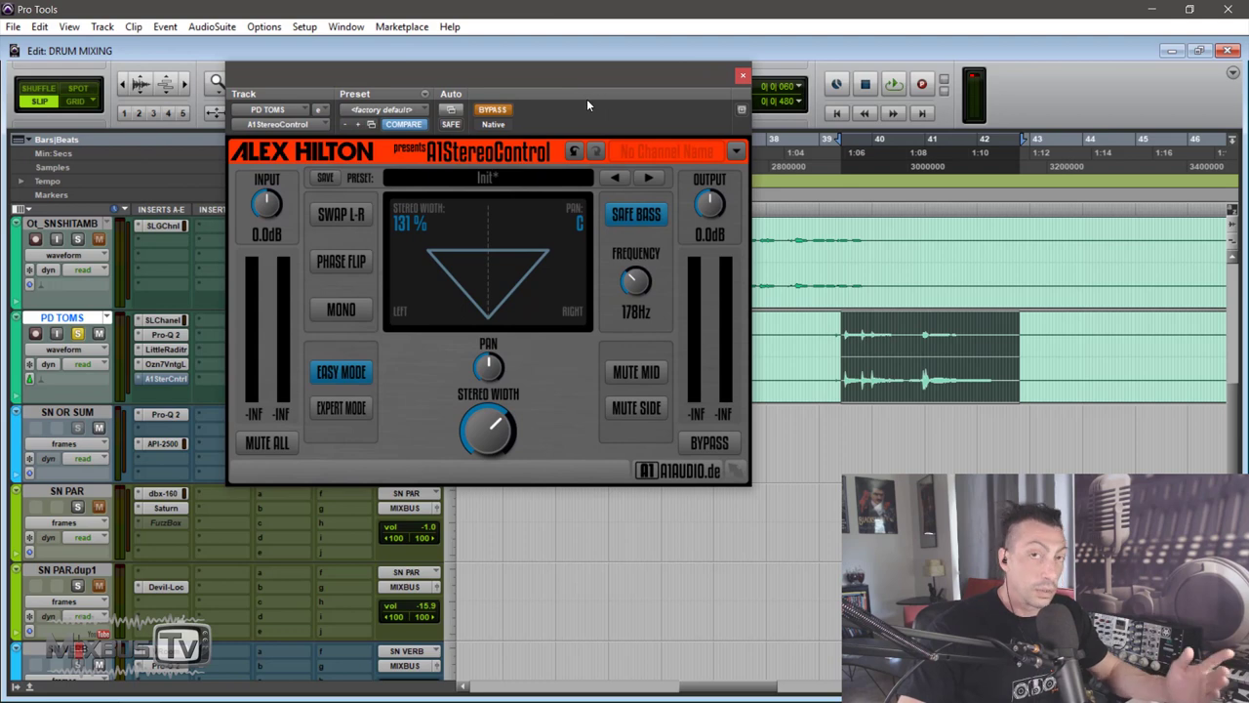
{"action": "left_click", "coordinate": [487, 111]}
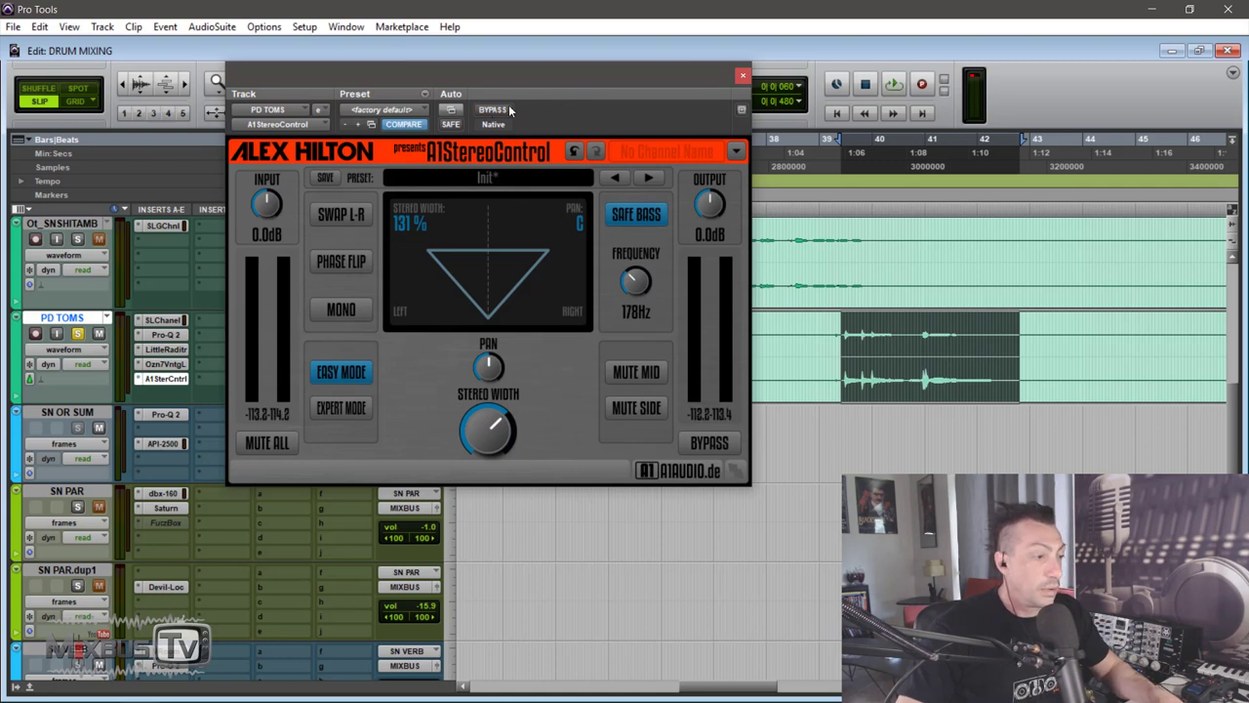
{"action": "key", "text": "space"}
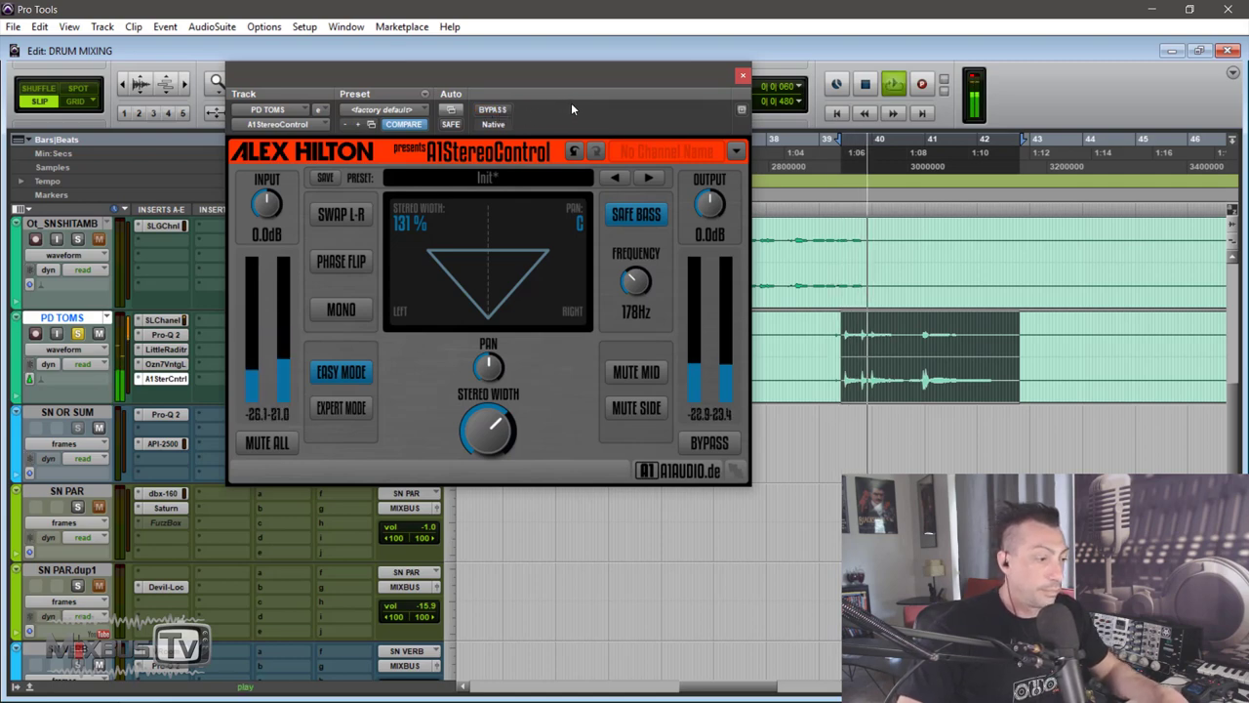
Compare the tom fill with A1StereoControl bypassed and active, leave it active, and close the plug-in
{"action": "left_click", "coordinate": [493, 111]}
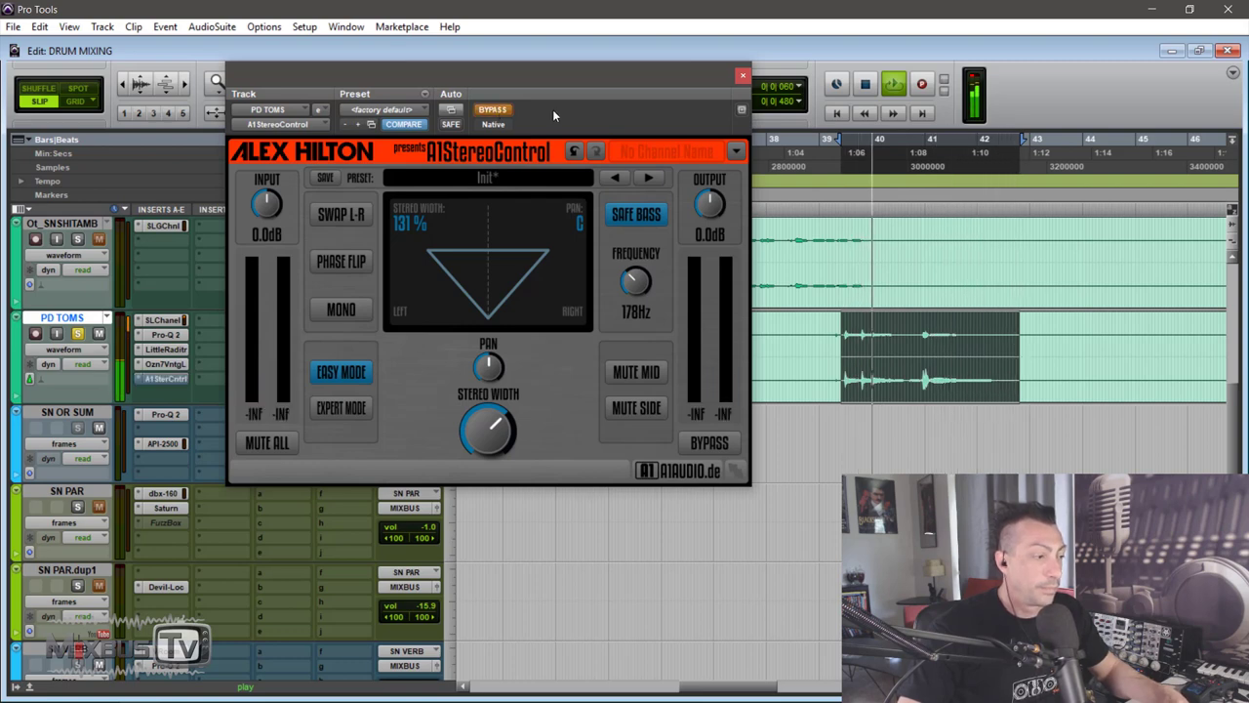
{"action": "left_click", "coordinate": [493, 110]}
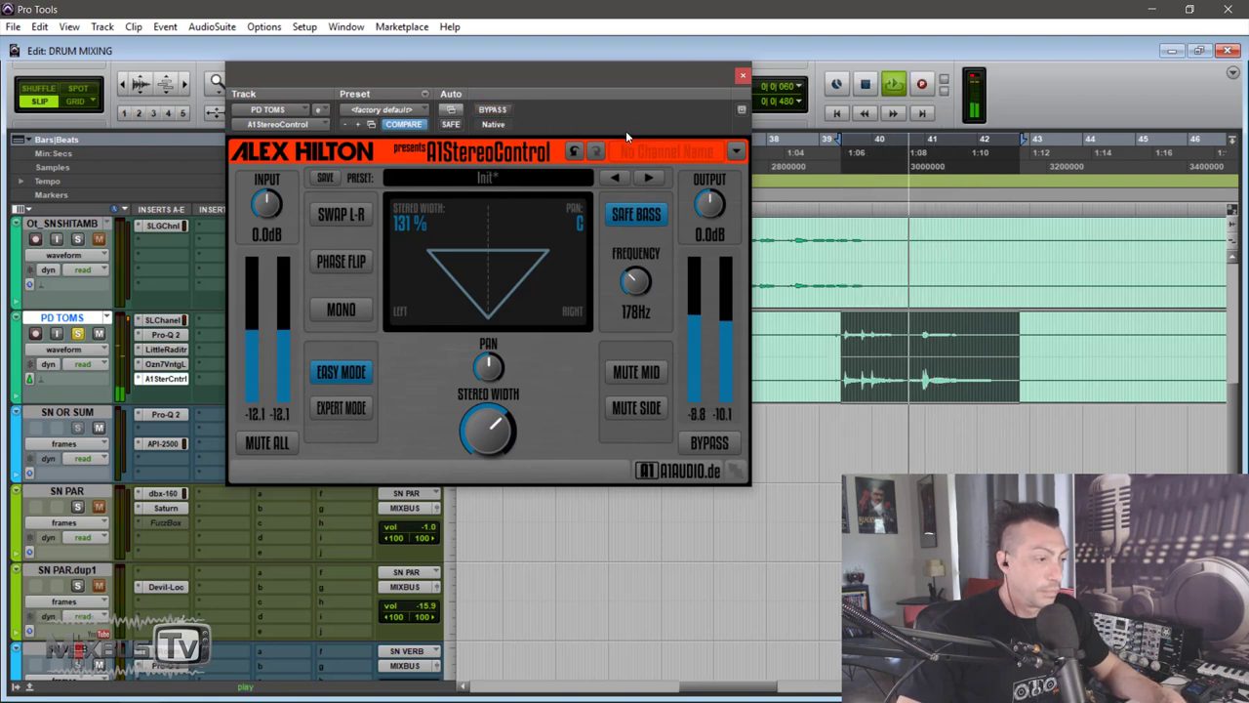
{"action": "key", "text": "space"}
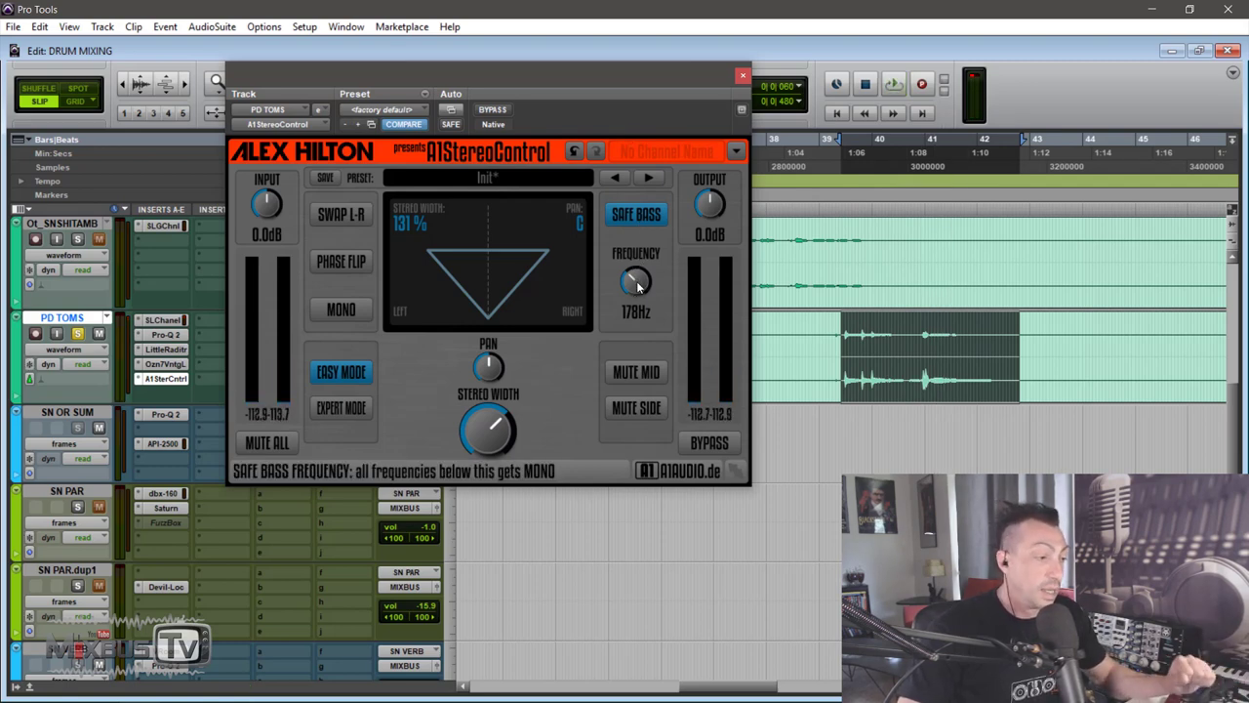
{"action": "left_click", "coordinate": [743, 76]}
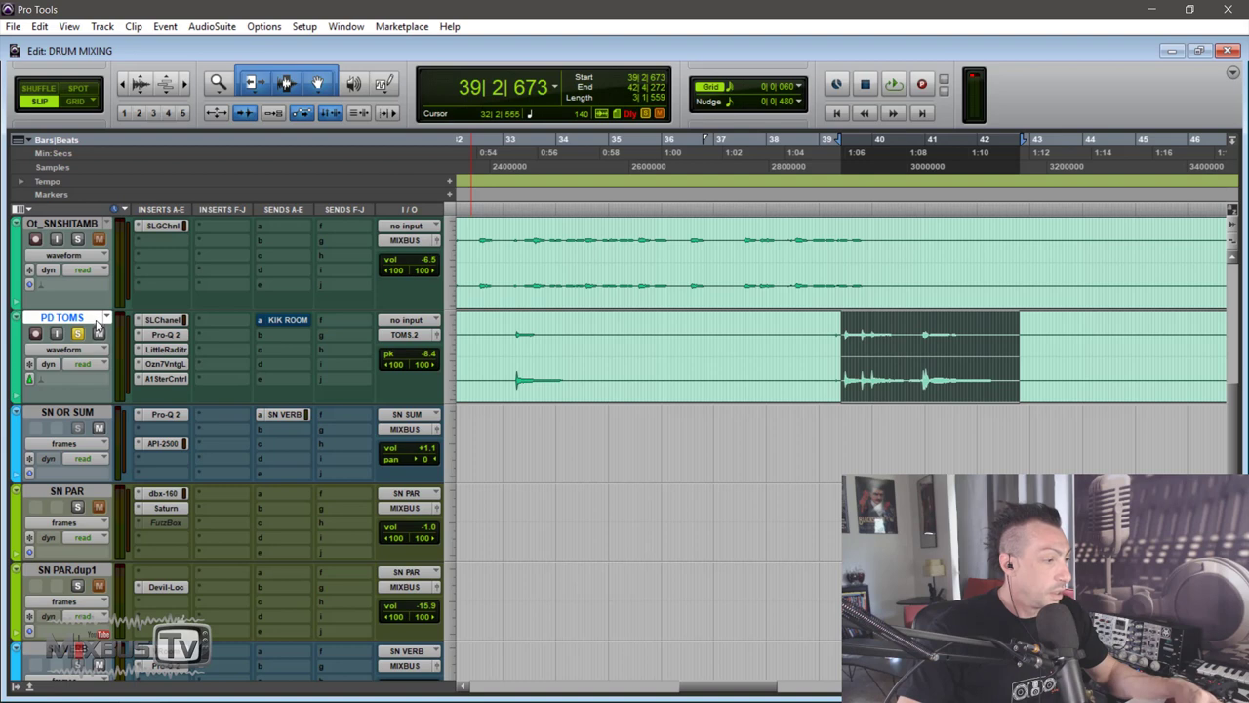
Play the tom fill through the complete PD TOMS insert chain, then stop playback and show the whole arrangement
{"action": "key", "text": "space"}
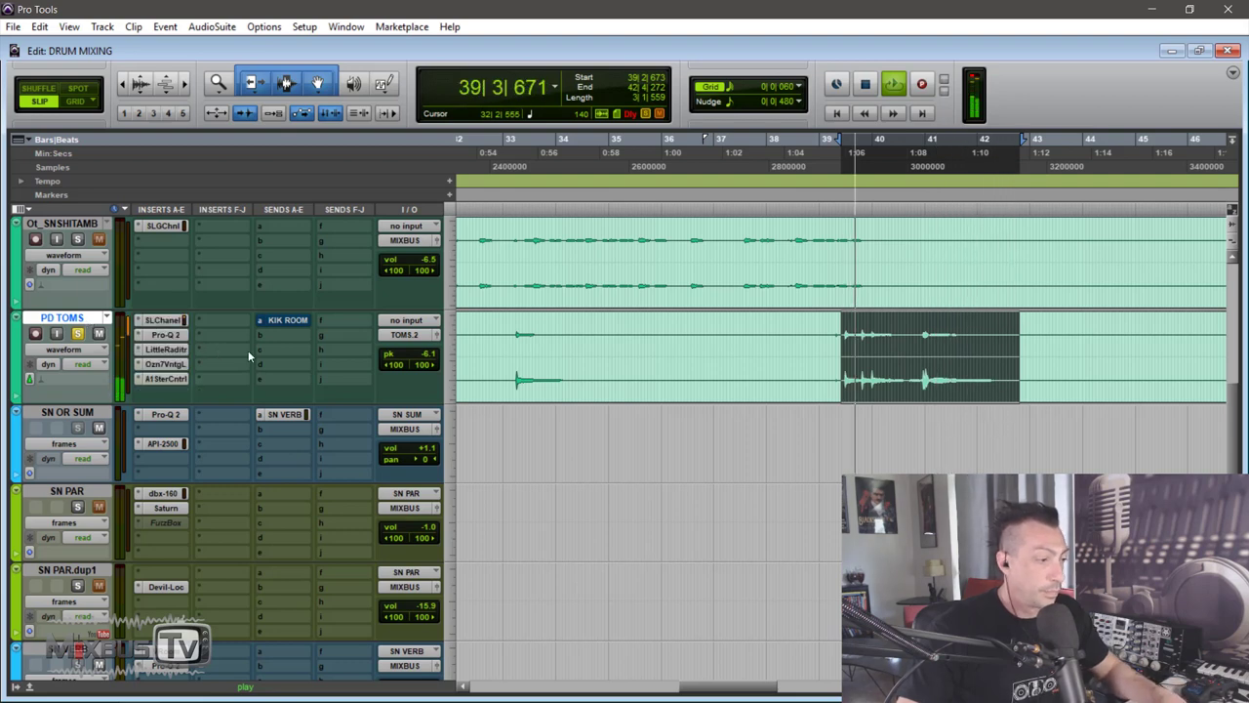
{"action": "key", "text": "ctrl+["}
{"action": "key", "text": "ctrl+["}
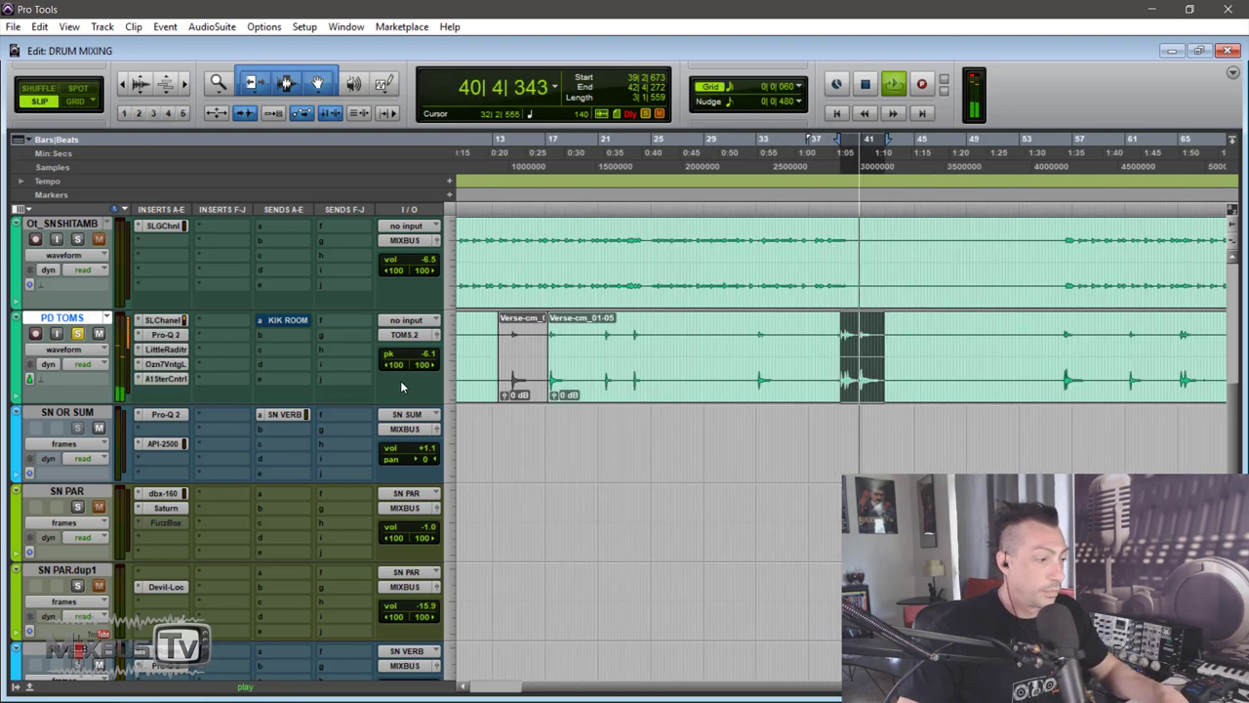
{"action": "key", "text": "space"}
{"action": "key", "text": "ctrl+["}
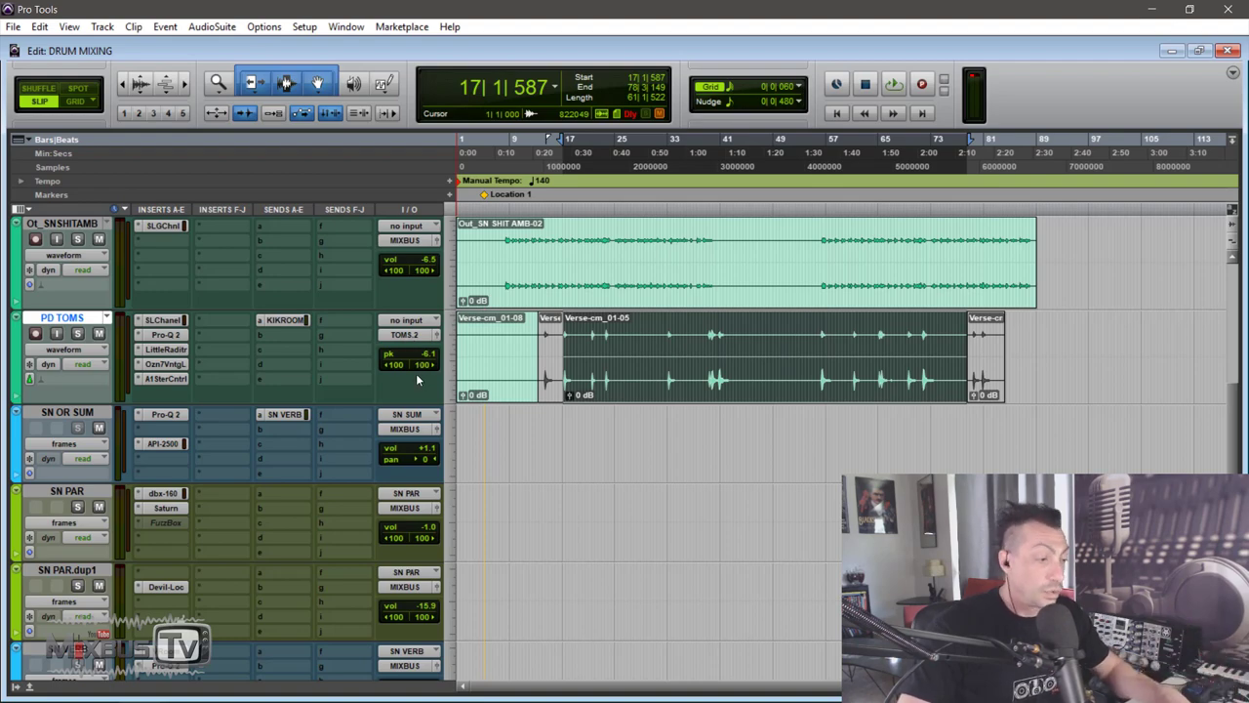
Select the TOMS bus track and open its SSLGChannel plug-in
{"action": "scroll", "coordinate": [415, 372], "scroll_direction": "down", "scroll_amount": 5}
{"action": "left_click", "coordinate": [96, 462]}
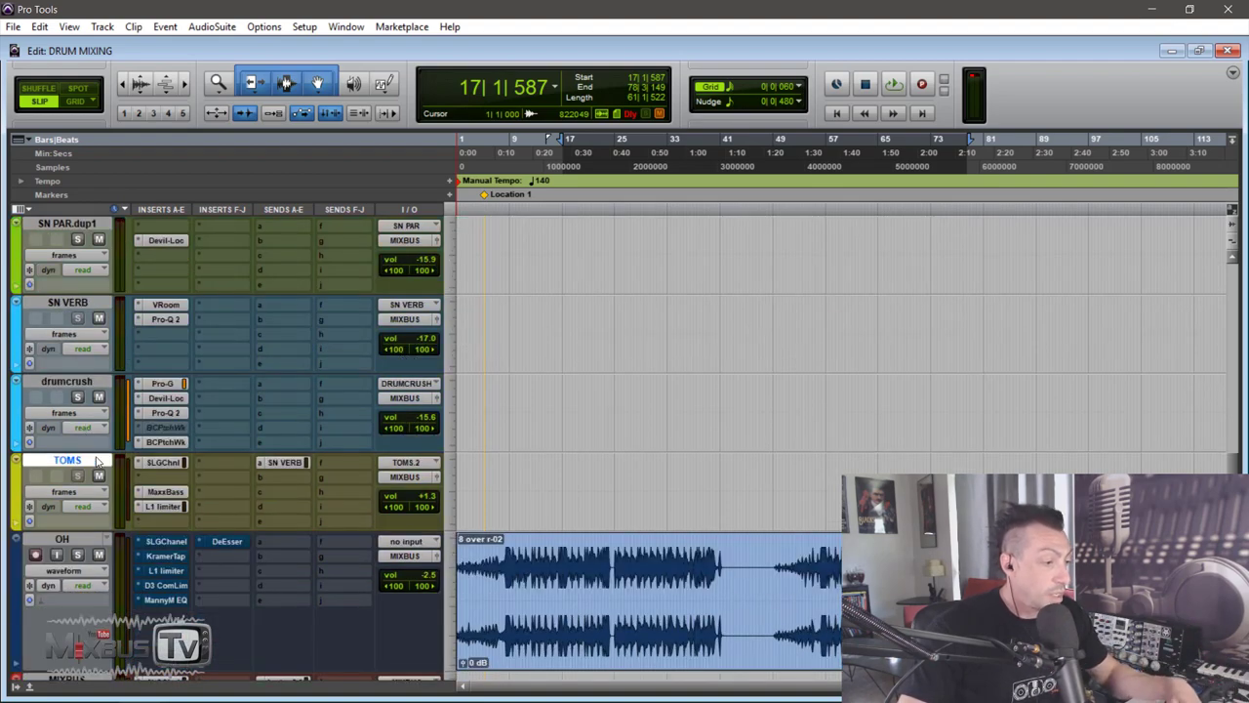
{"action": "scroll", "coordinate": [212, 447], "scroll_direction": "up", "scroll_amount": 2}
{"action": "scroll", "coordinate": [224, 446], "scroll_direction": "down", "scroll_amount": 3}
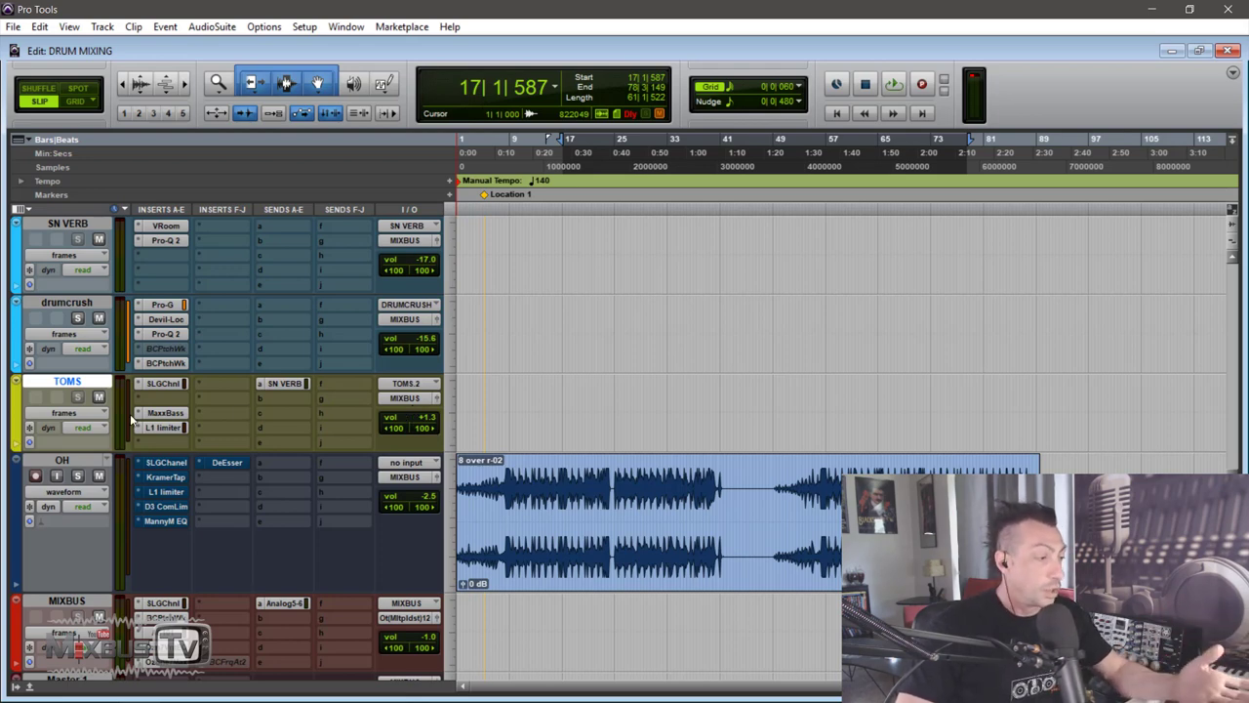
{"action": "left_click", "coordinate": [164, 384]}
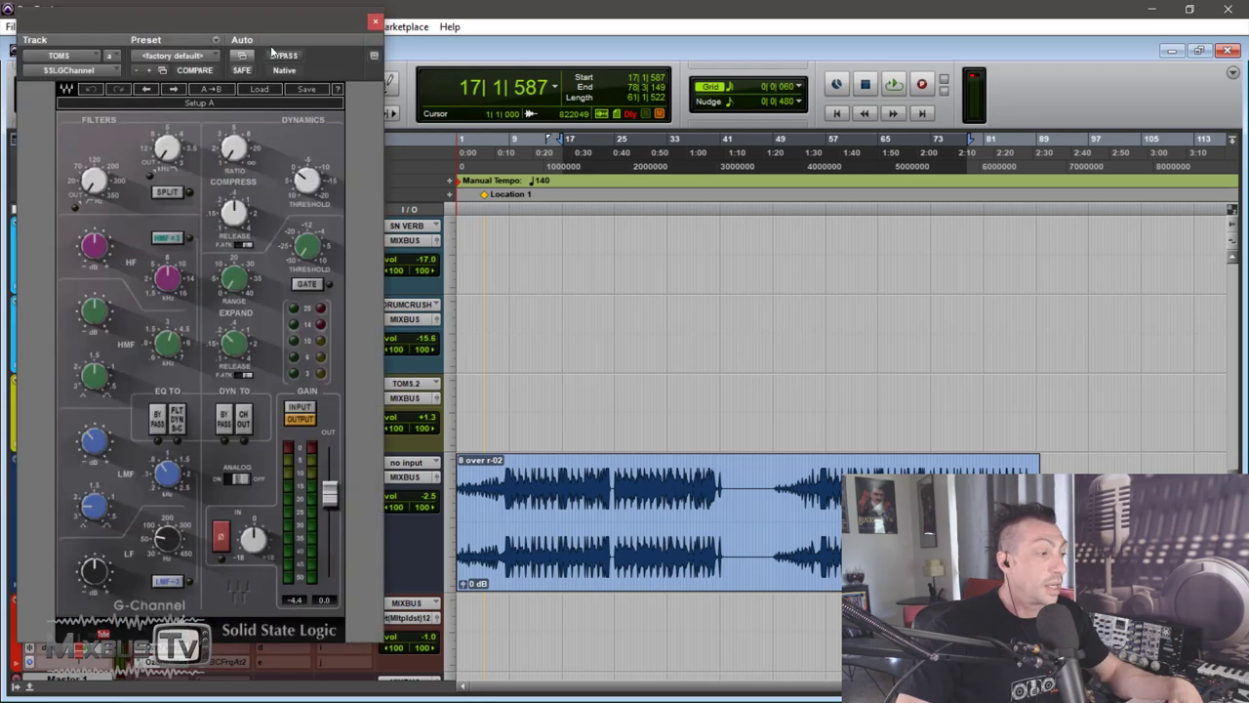
{"action": "left_click_drag", "start_coordinate": [272, 32], "coordinate": [594, 17]}
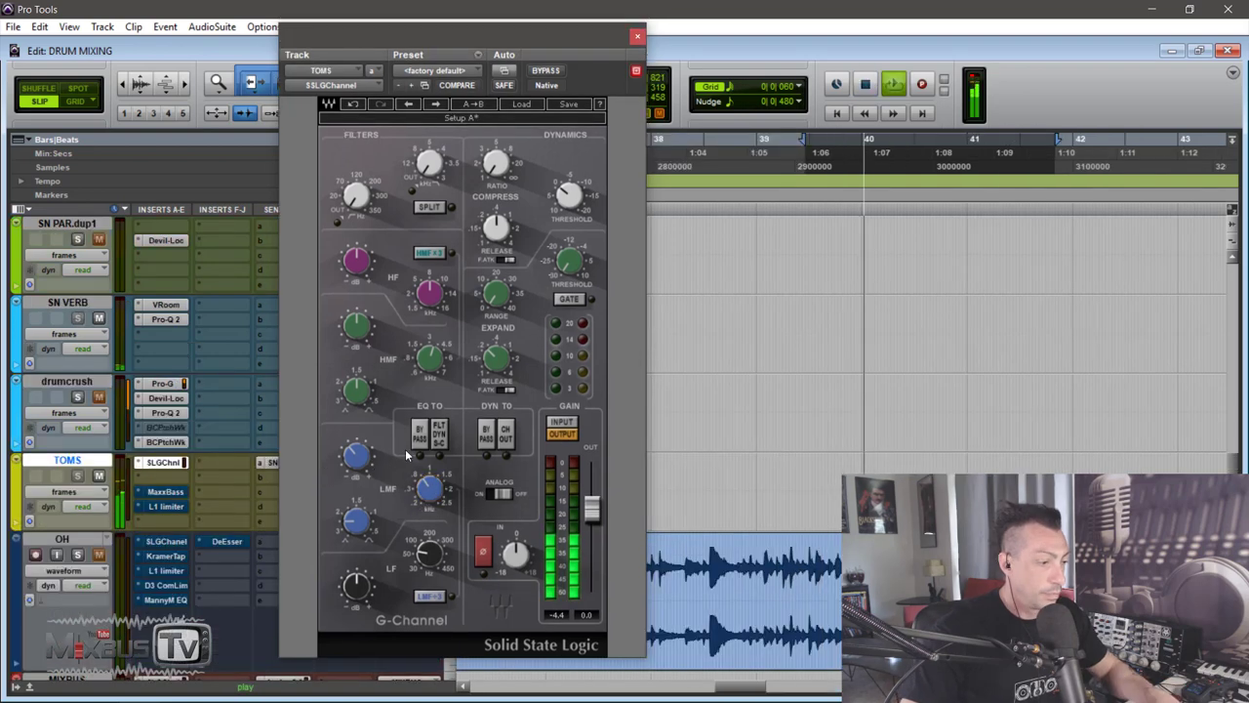
Compare the tom fill with the G-Channel's EQ bypassed and active, leave the EQ active, and close the plug-in
{"action": "left_click", "coordinate": [419, 437]}
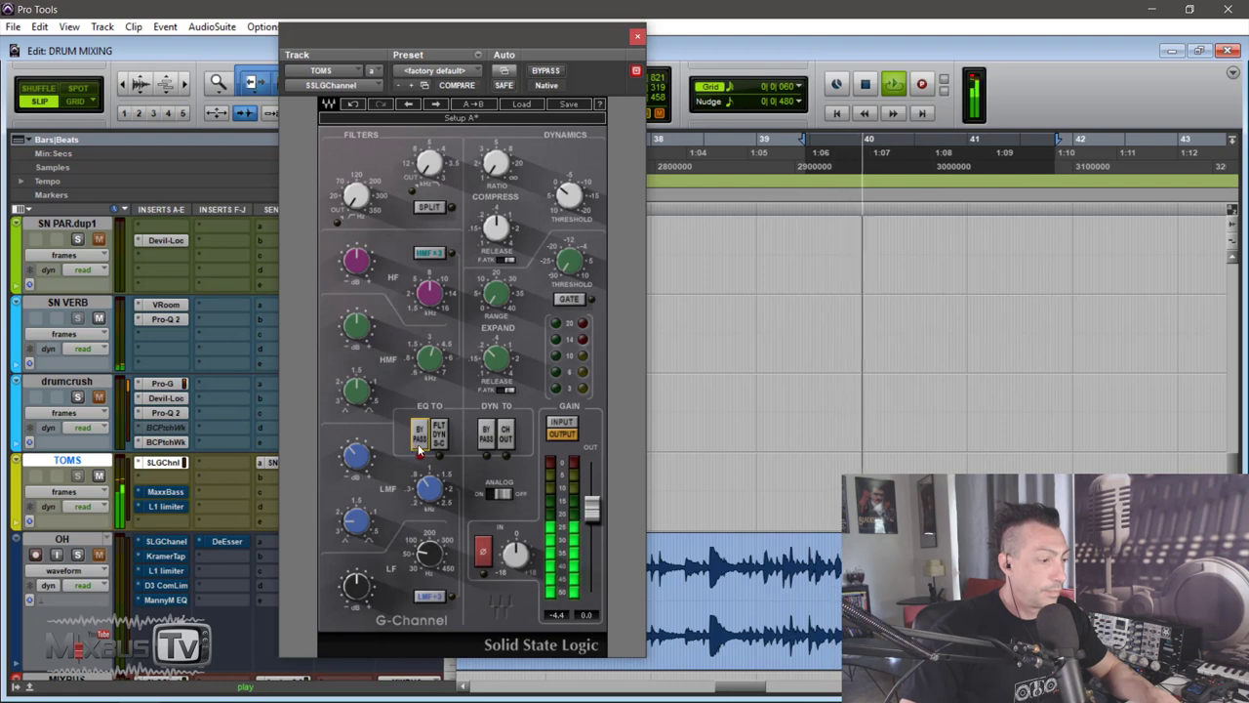
{"action": "left_click", "coordinate": [421, 436]}
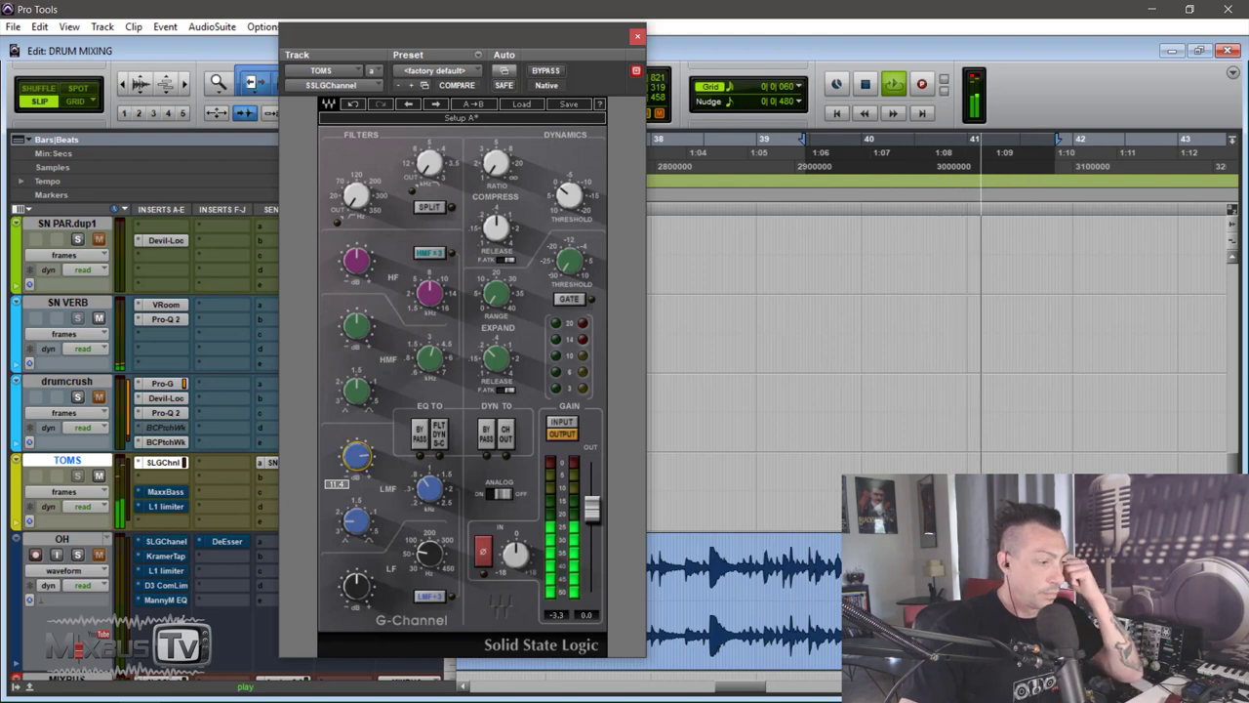
{"action": "key", "text": "space"}
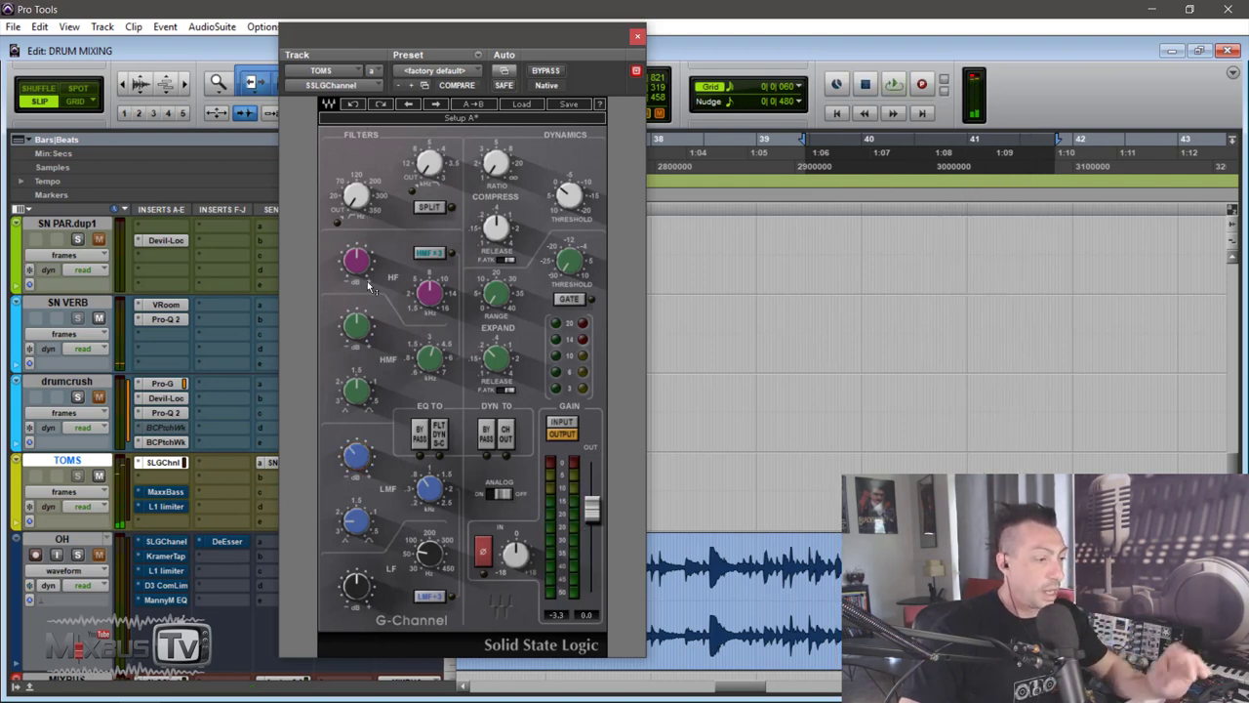
{"action": "mouse_move", "coordinate": [358, 455]}
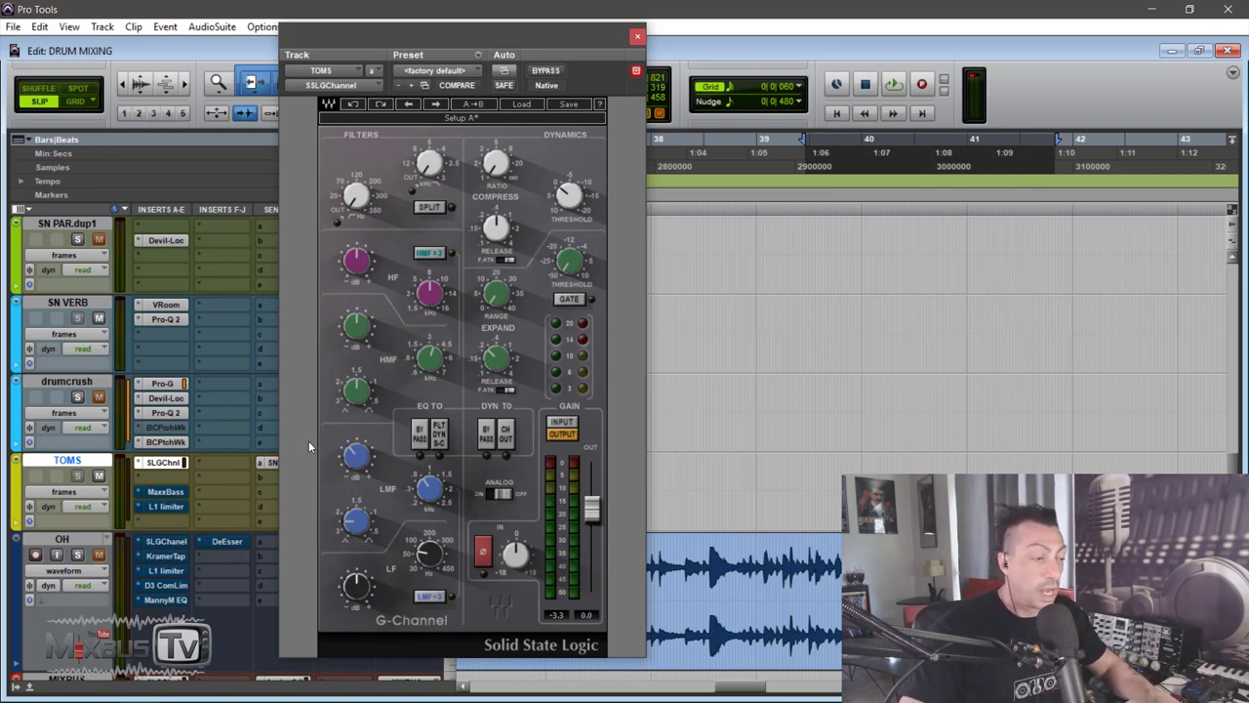
{"action": "left_click", "coordinate": [638, 37]}
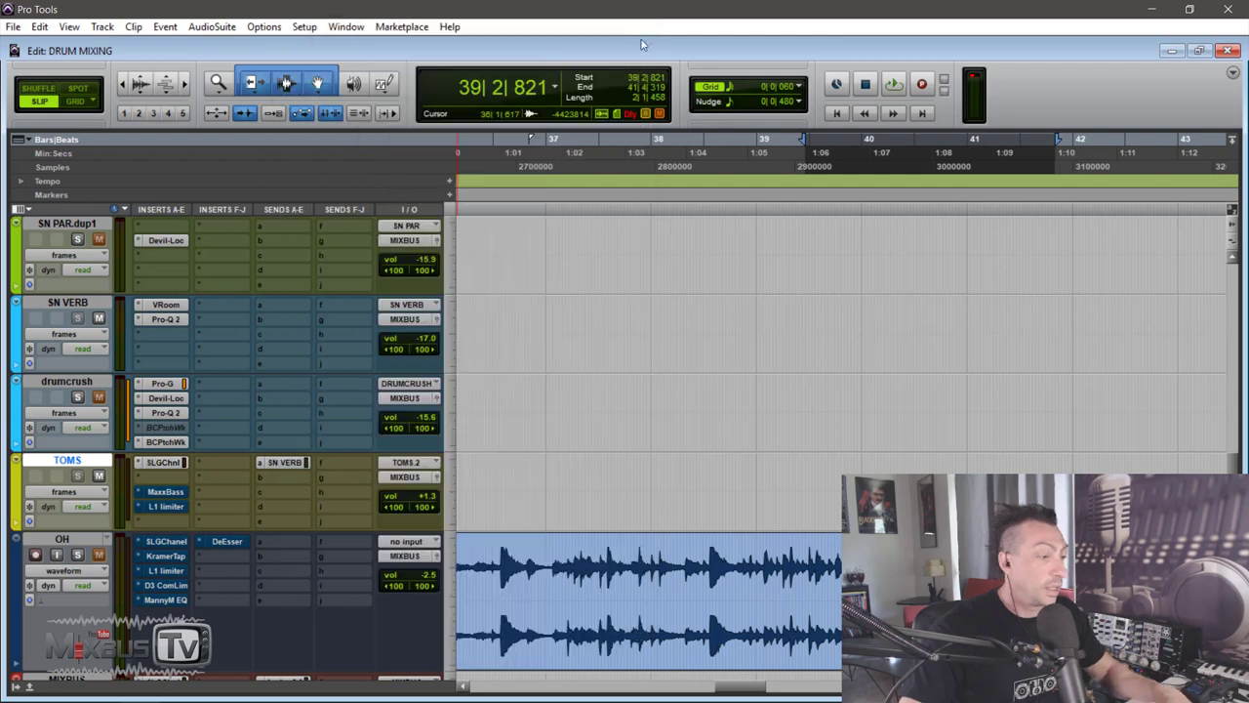
Open MaxxBass on the TOMS bus and play the tom fill with the plug-in bypassed
{"action": "left_click", "coordinate": [165, 495]}
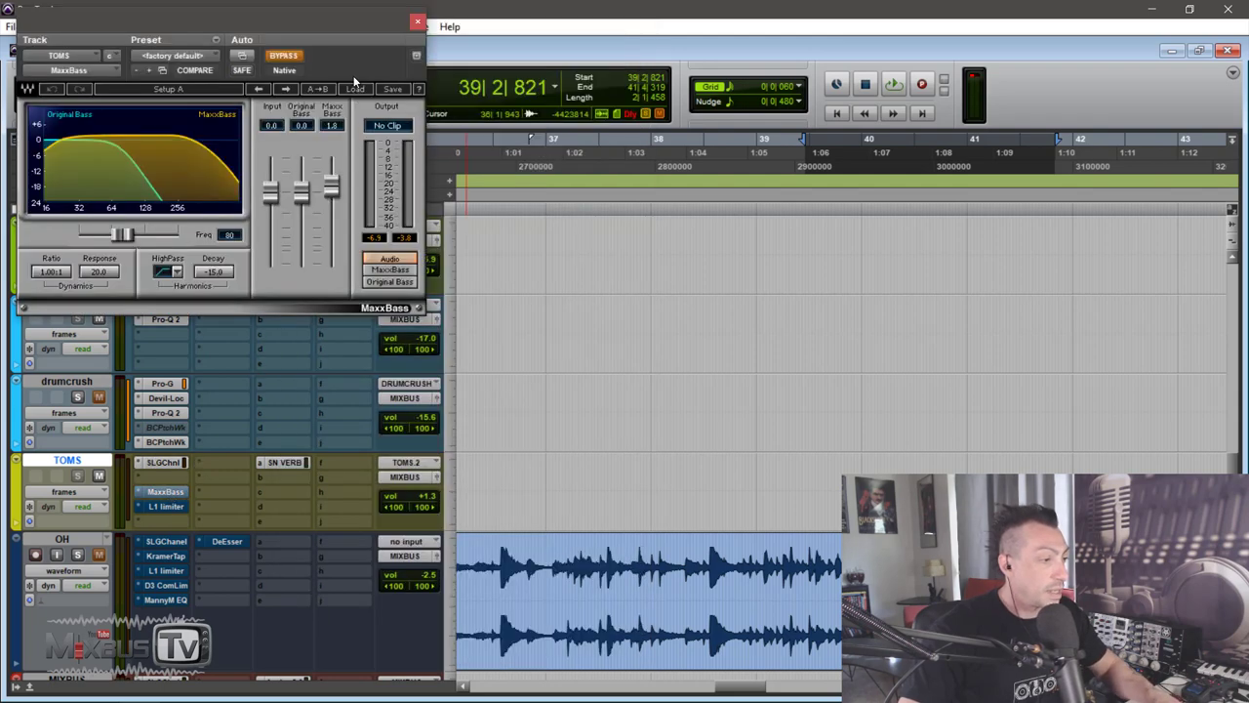
{"action": "left_click_drag", "start_coordinate": [314, 22], "coordinate": [590, 204]}
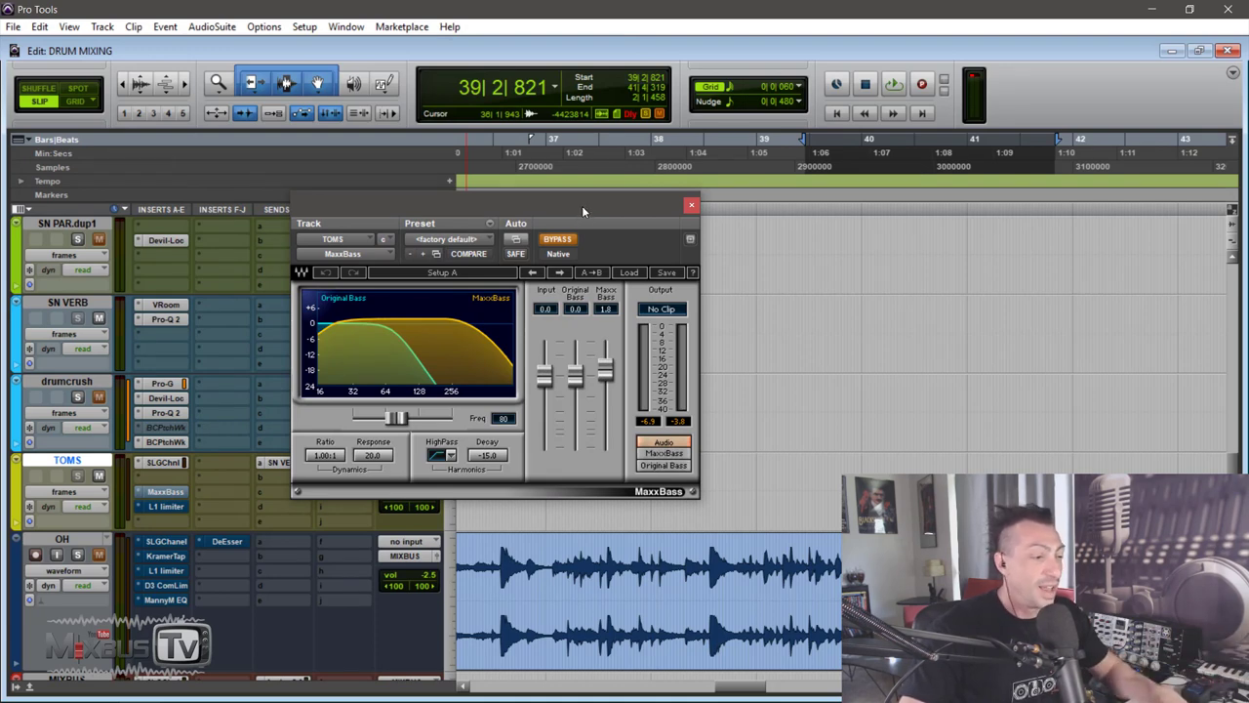
{"action": "left_click_drag", "start_coordinate": [580, 205], "coordinate": [576, 199]}
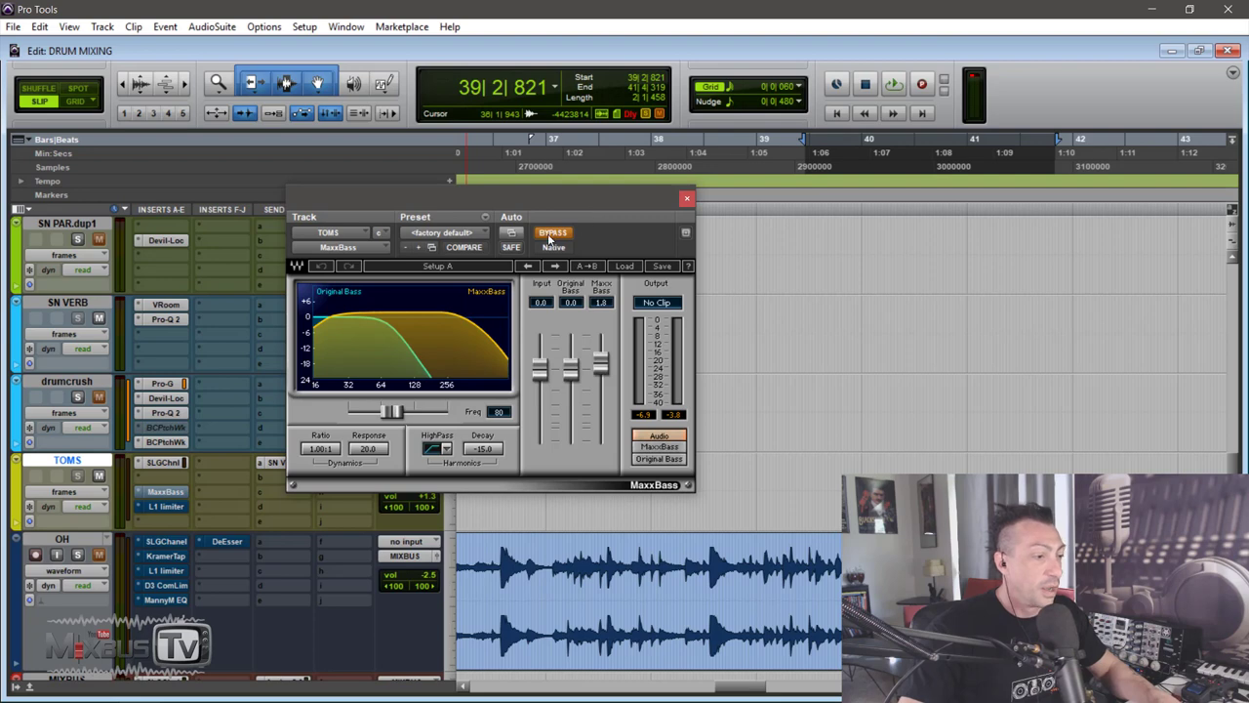
{"action": "key", "text": "space"}
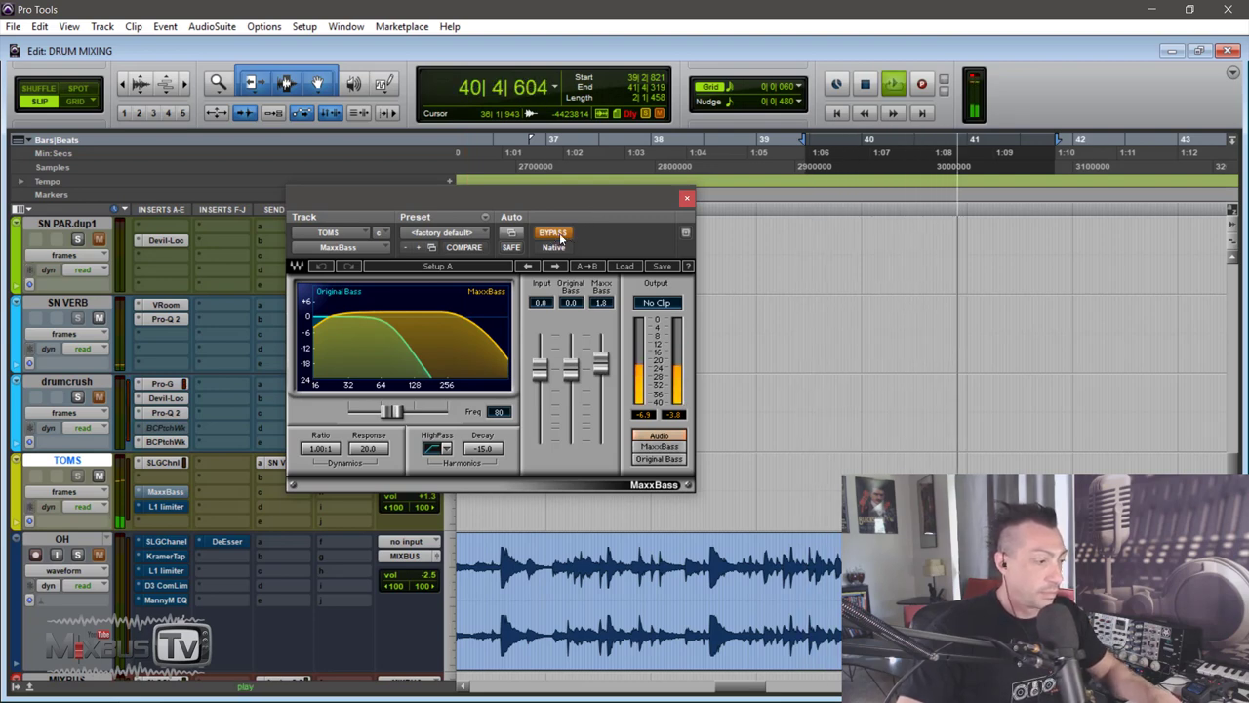
Compare the tom fill with MaxxBass active and bypassed, leave it active, and close the plug-in
{"action": "left_click", "coordinate": [554, 234]}
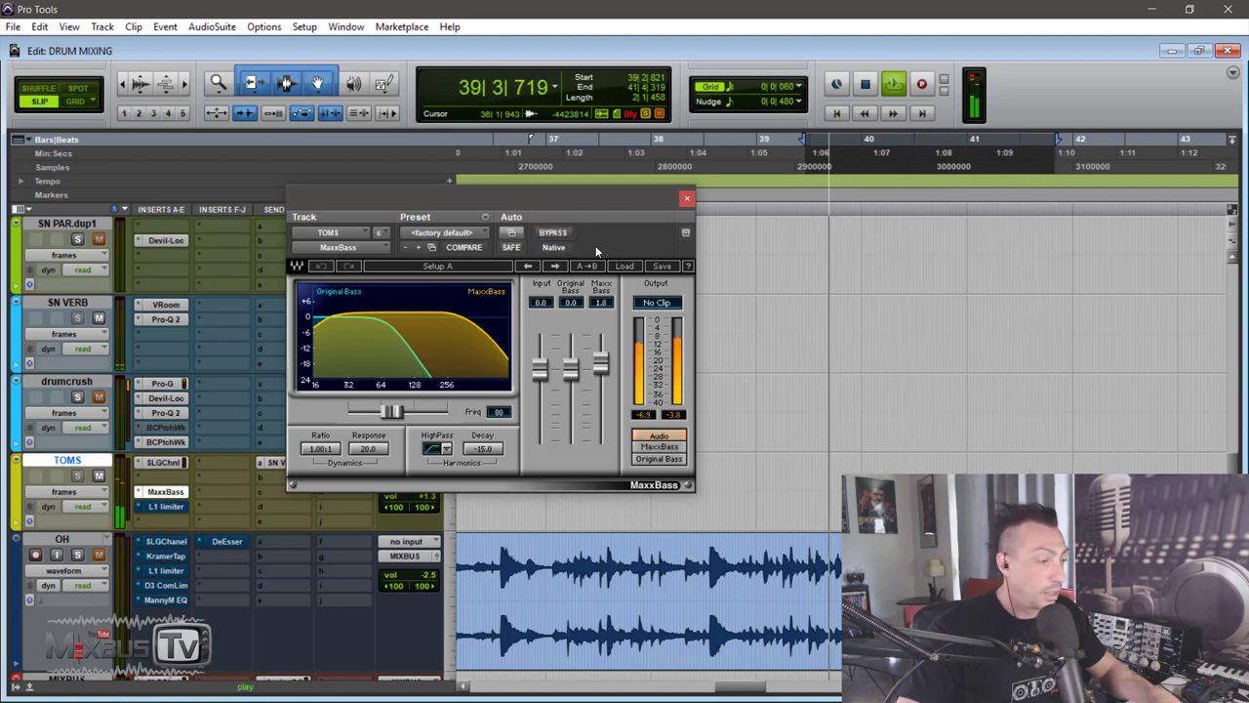
{"action": "left_click", "coordinate": [560, 235]}
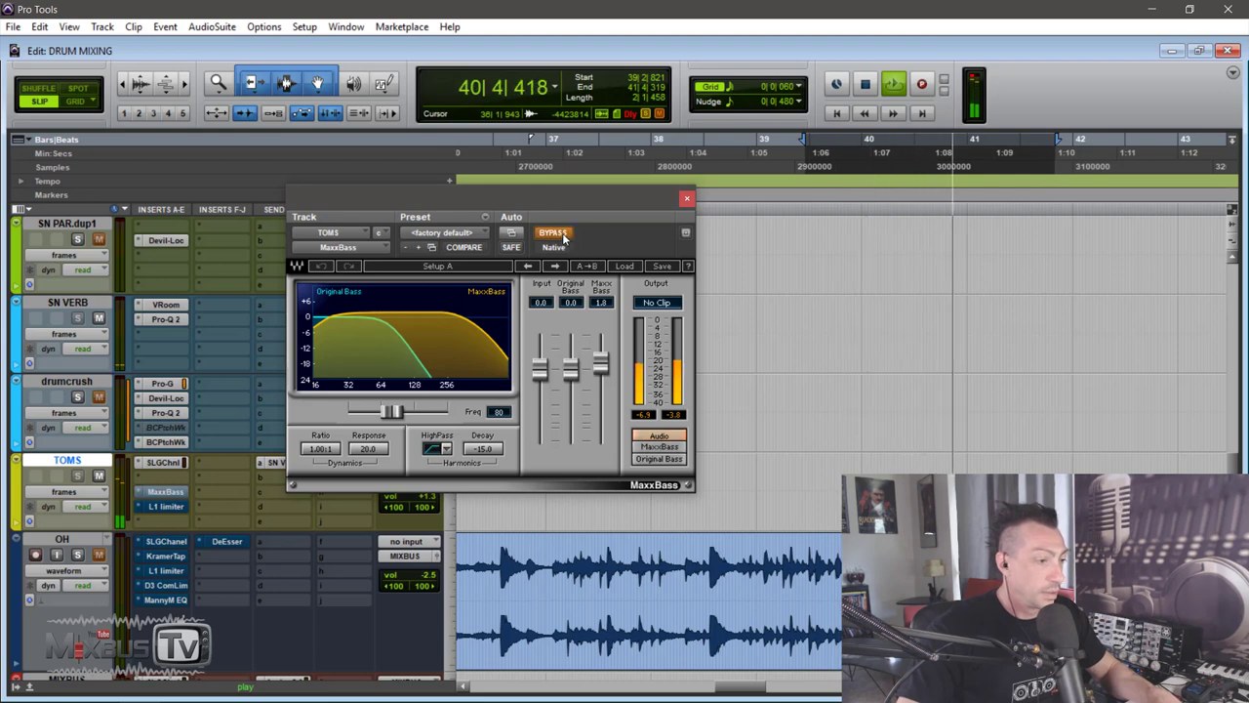
{"action": "left_click", "coordinate": [686, 198]}
{"action": "key", "text": "space"}
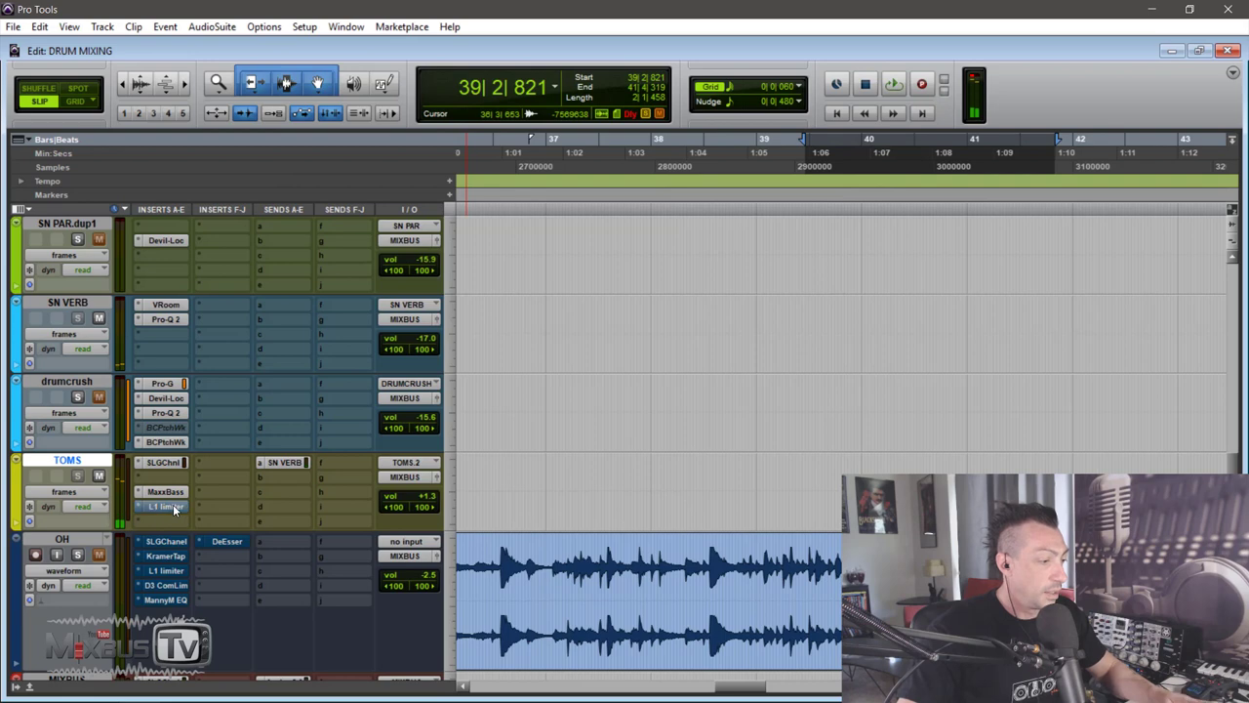
Open the L1 limiter on the TOMS bus, take it out of bypass, play the tom fill through it, and close the plug-in
{"action": "left_click", "coordinate": [166, 505]}
{"action": "left_click_drag", "start_coordinate": [298, 27], "coordinate": [595, 140]}
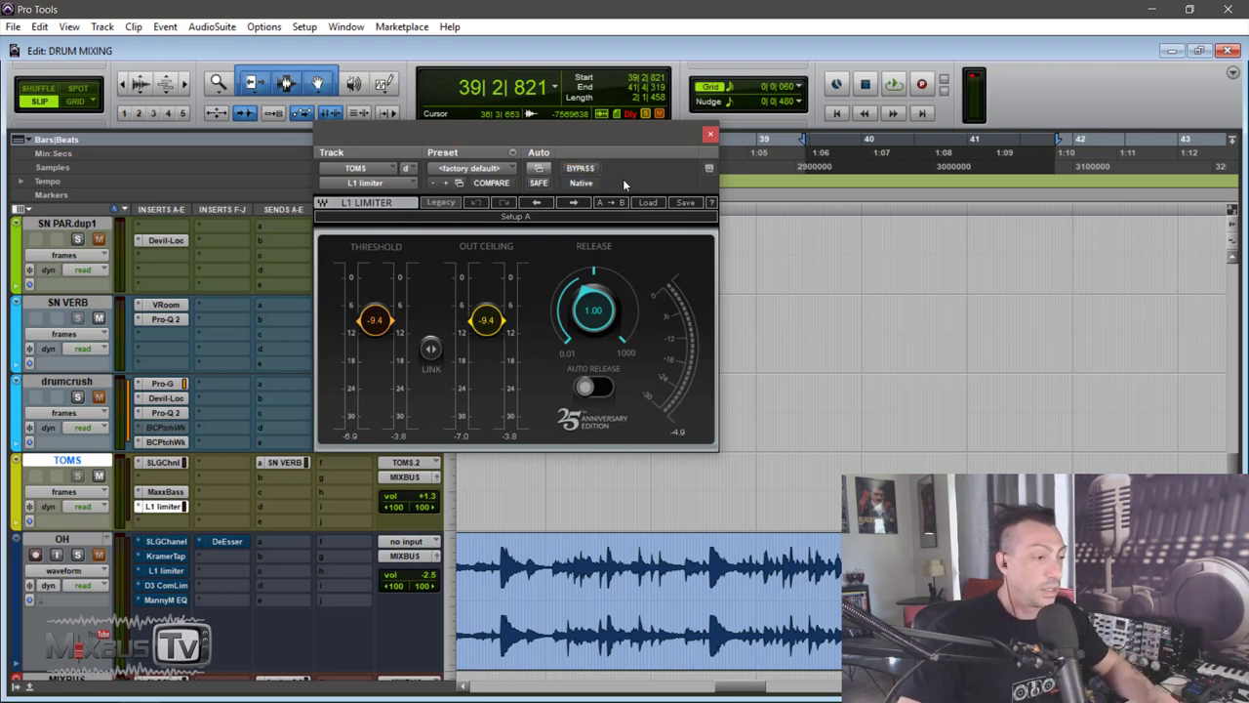
{"action": "key", "text": "space"}
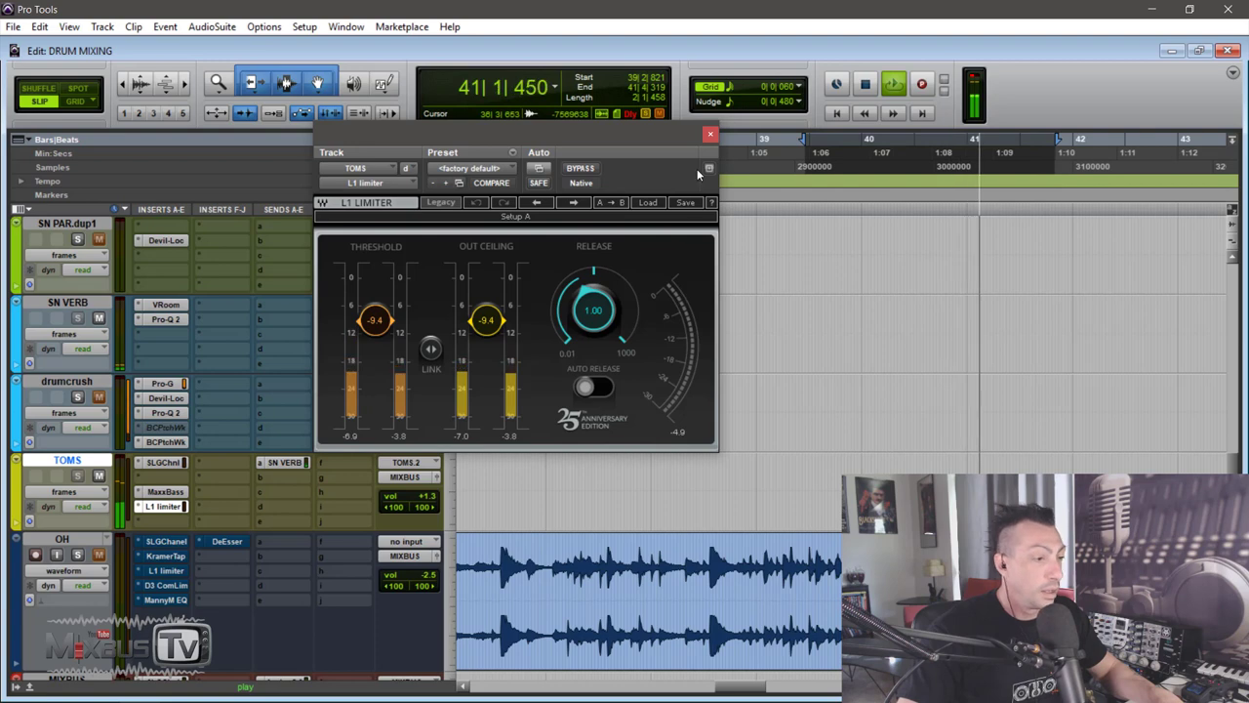
{"action": "left_click", "coordinate": [710, 133]}
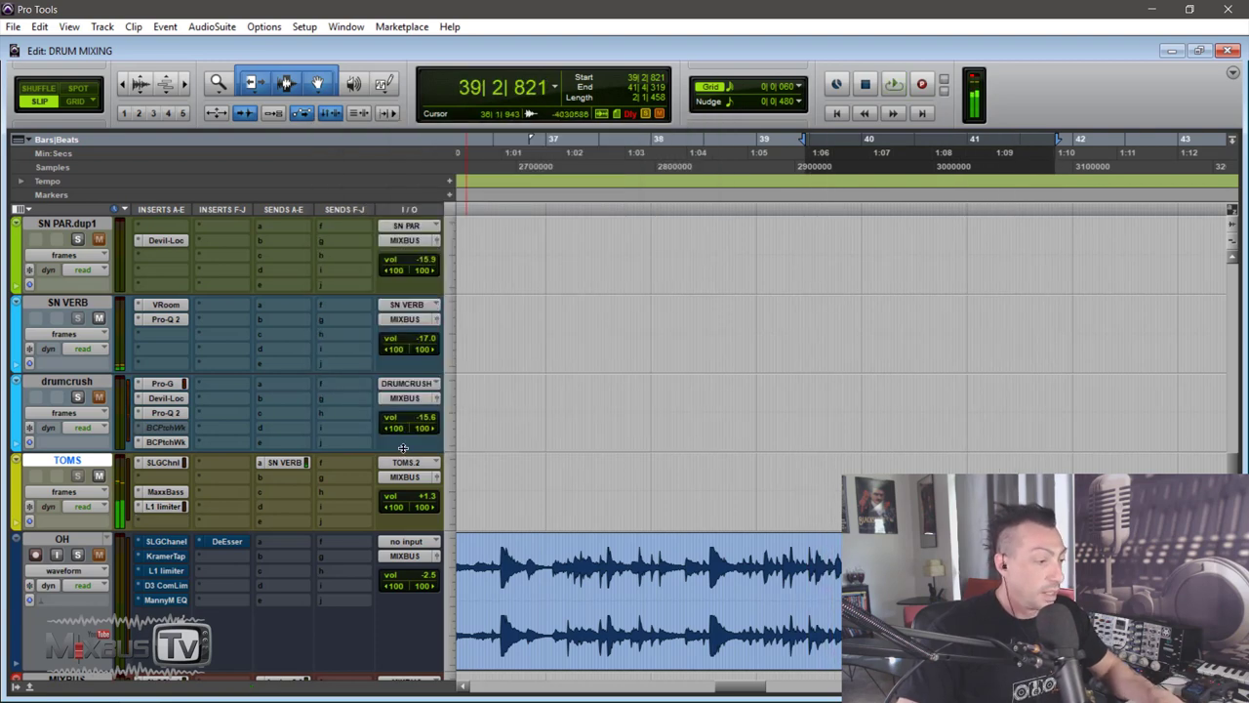
Check the TOMS bus's SN VERB send and close its window
{"action": "left_click", "coordinate": [285, 462]}
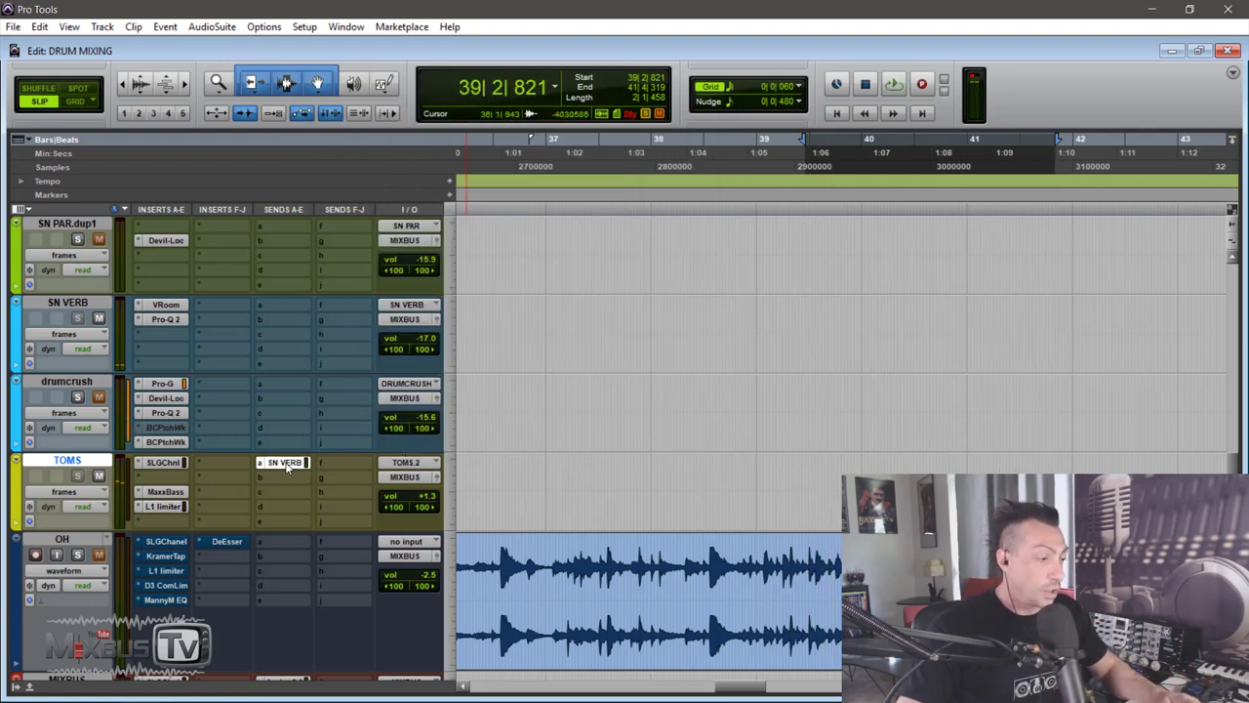
{"action": "left_click", "coordinate": [80, 22]}
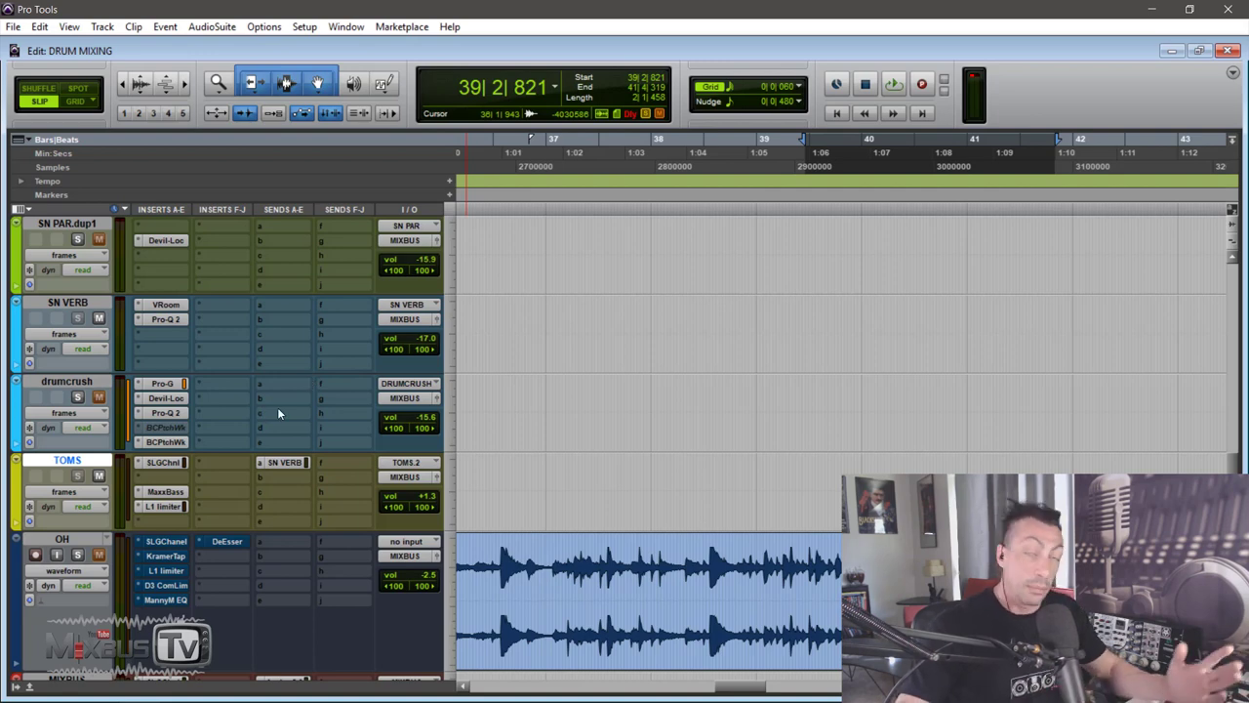
Solo the OH track and play a selected passage of about 16 bars starting in bar 8
{"action": "scroll", "coordinate": [297, 390], "scroll_direction": "down", "scroll_amount": 1}
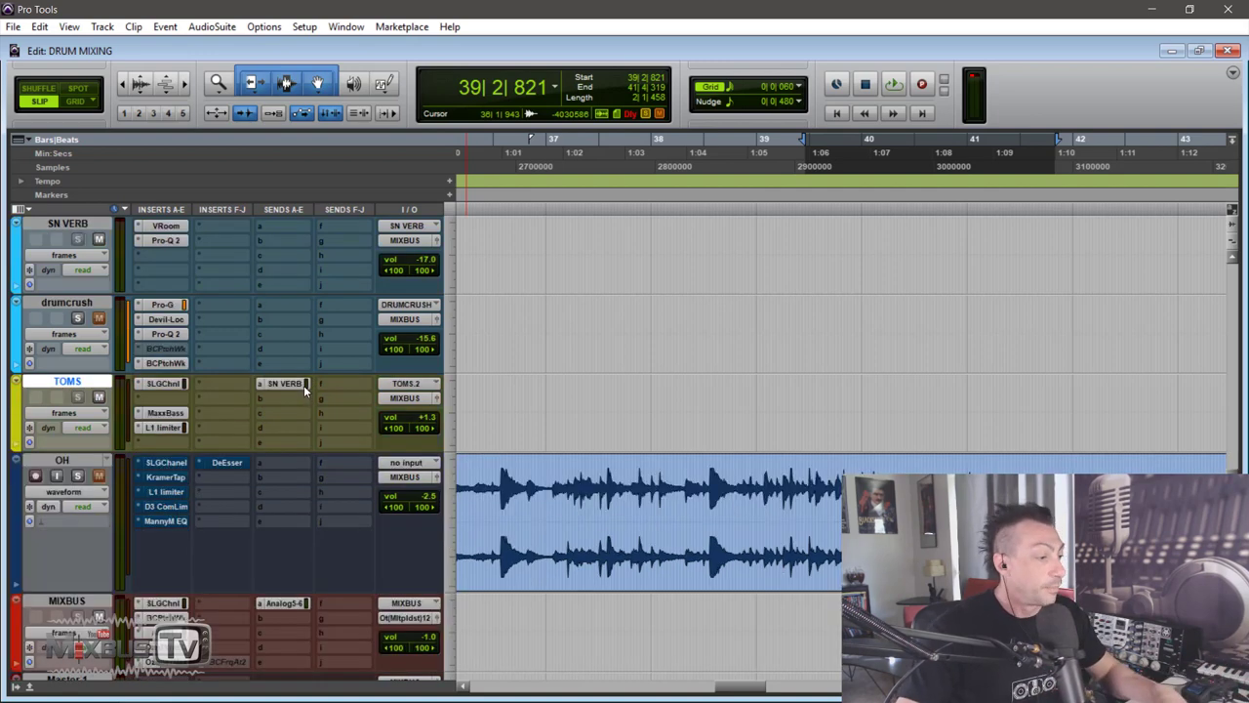
{"action": "left_click", "coordinate": [79, 462]}
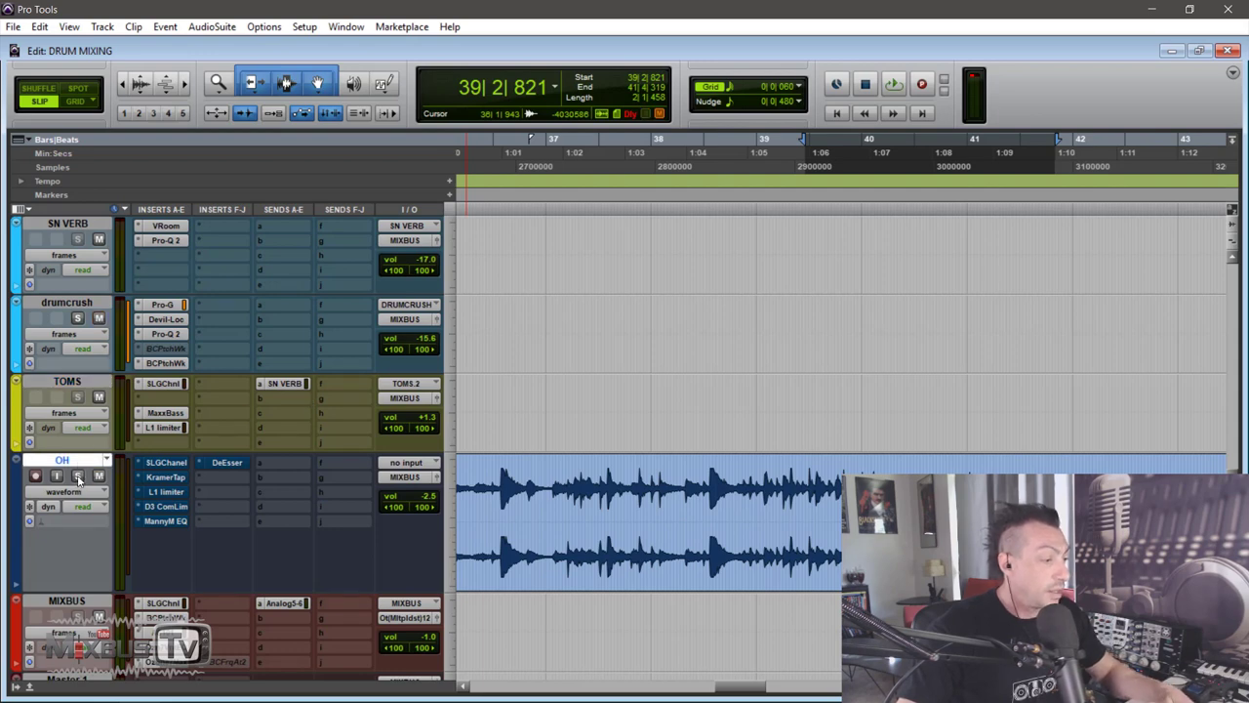
{"action": "scroll", "coordinate": [591, 507], "scroll_direction": "down", "scroll_amount": 3}
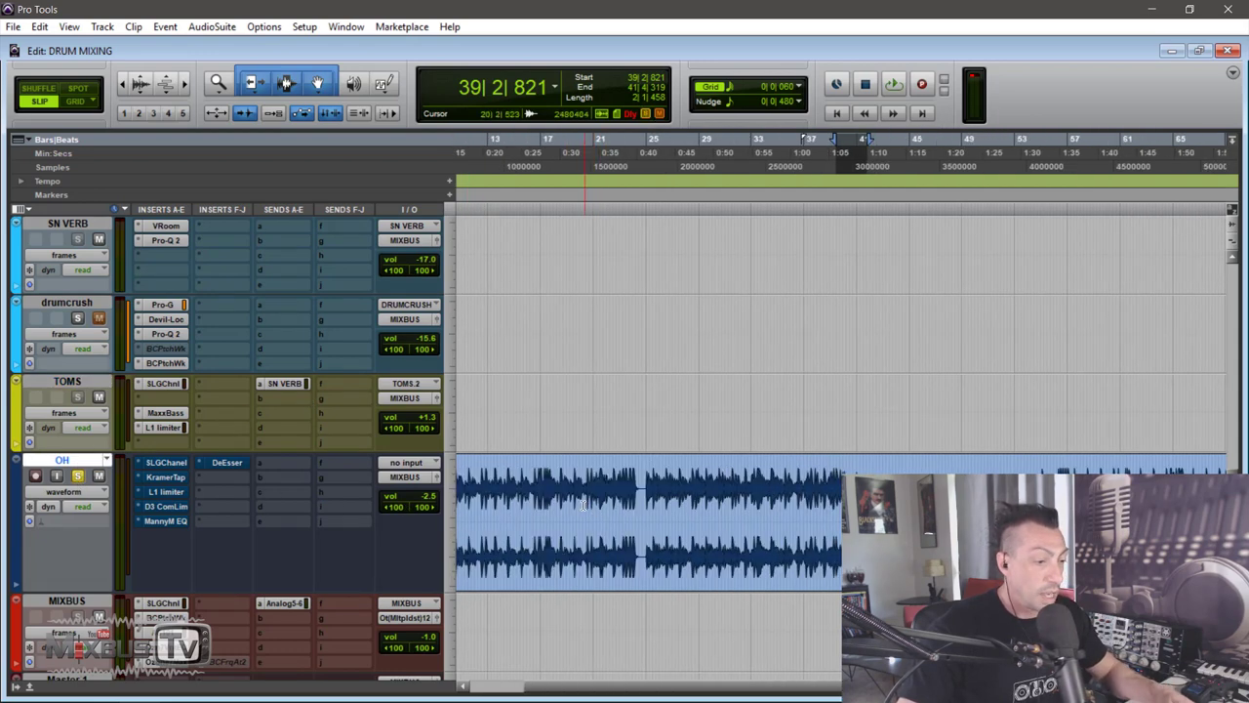
{"action": "left_click_drag", "start_coordinate": [553, 481], "coordinate": [767, 504]}
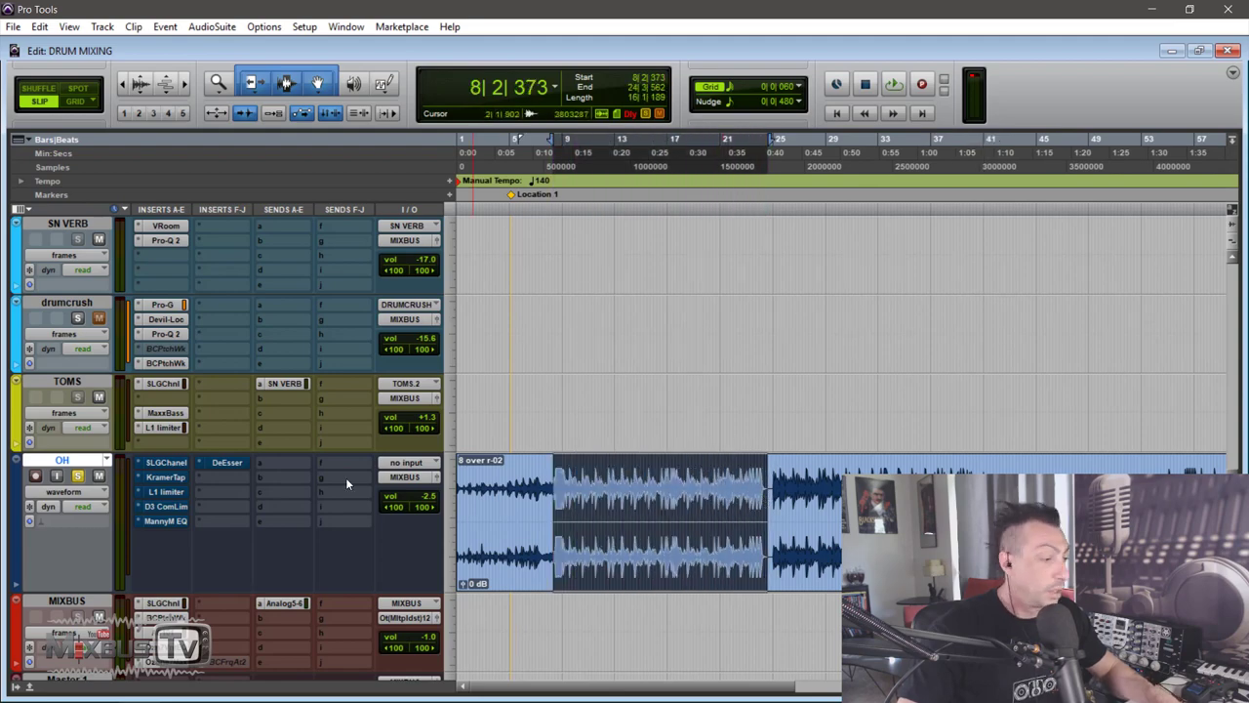
{"action": "key", "text": "ctrl+]"}
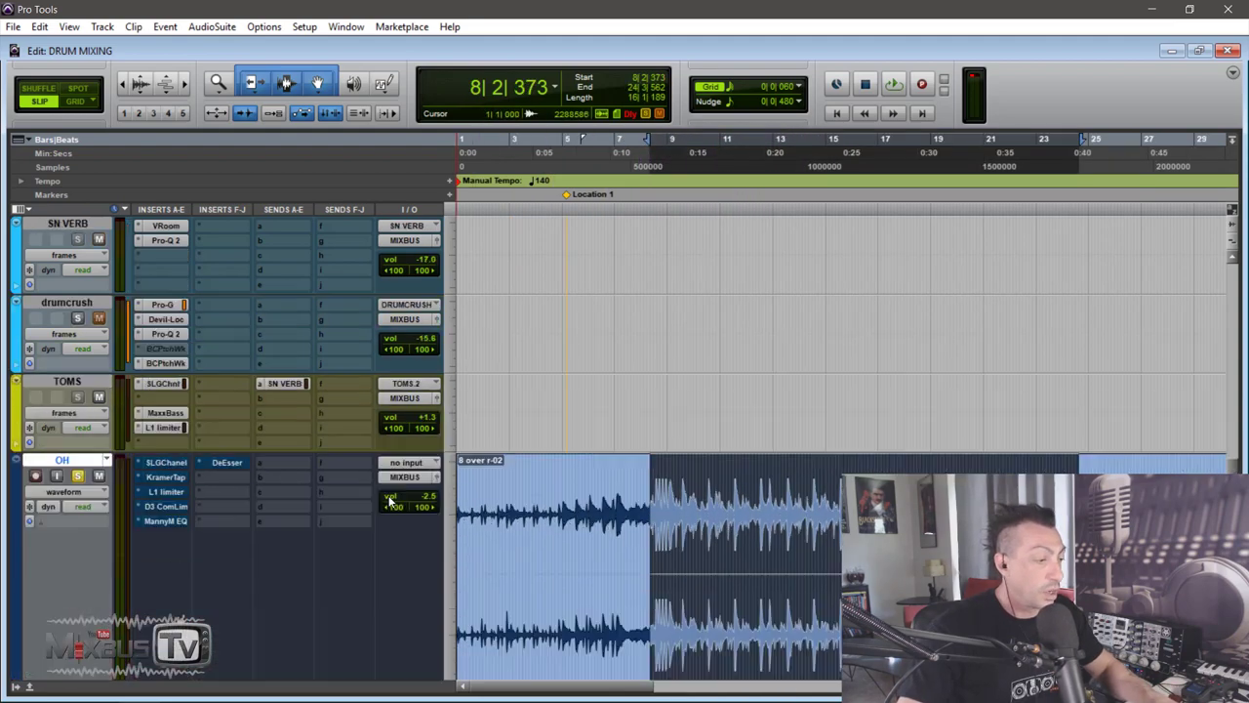
{"action": "key", "text": "space"}
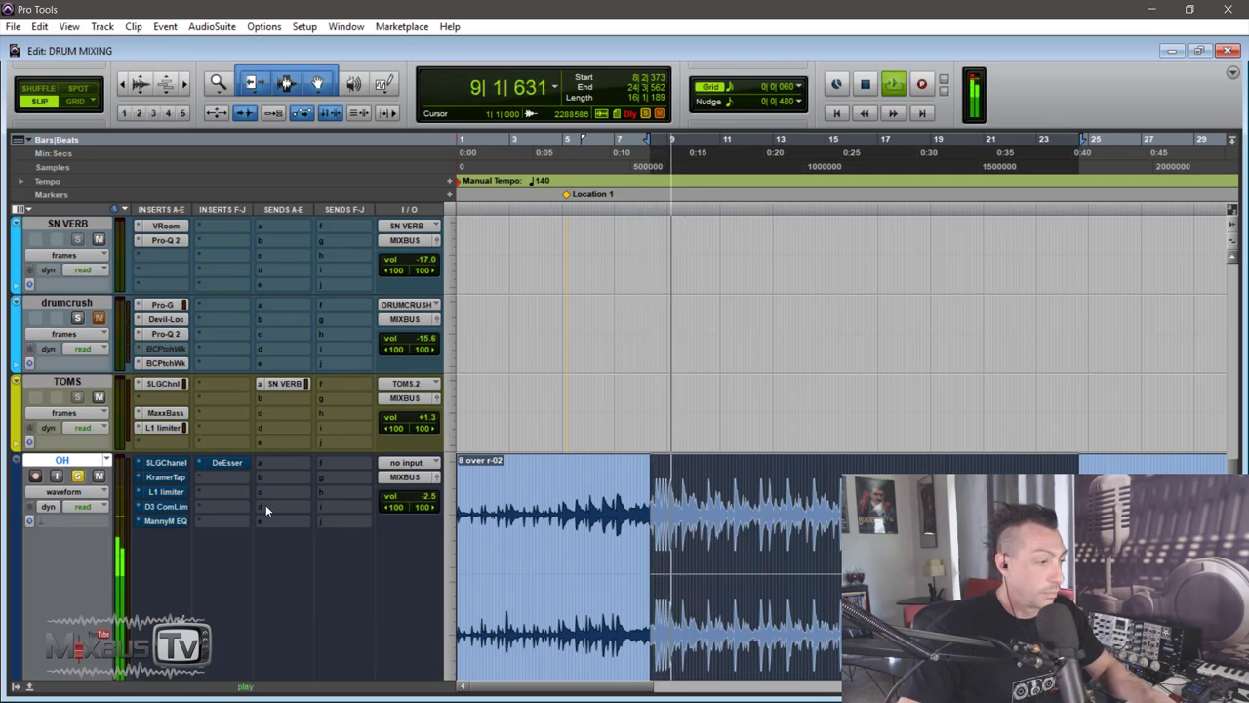
Open SSLGChannel on the OH track and review its left and right channel settings
{"action": "left_click", "coordinate": [166, 462]}
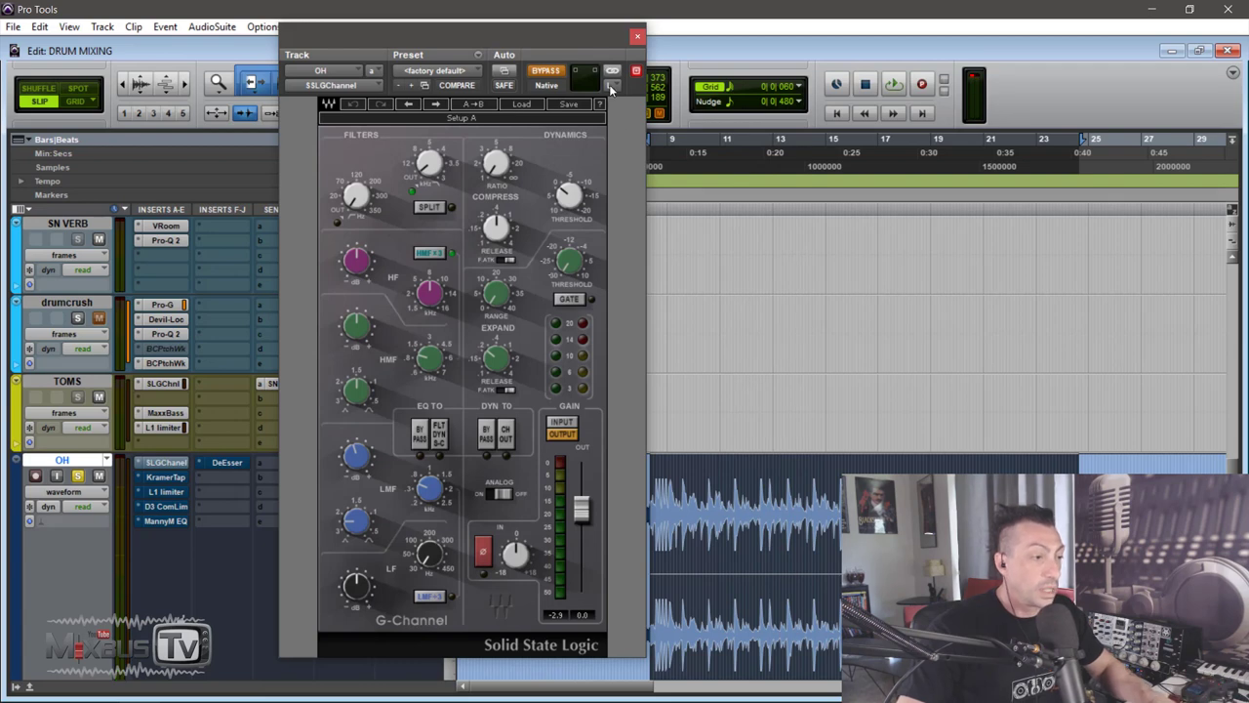
{"action": "left_click", "coordinate": [610, 85]}
{"action": "left_click", "coordinate": [625, 110]}
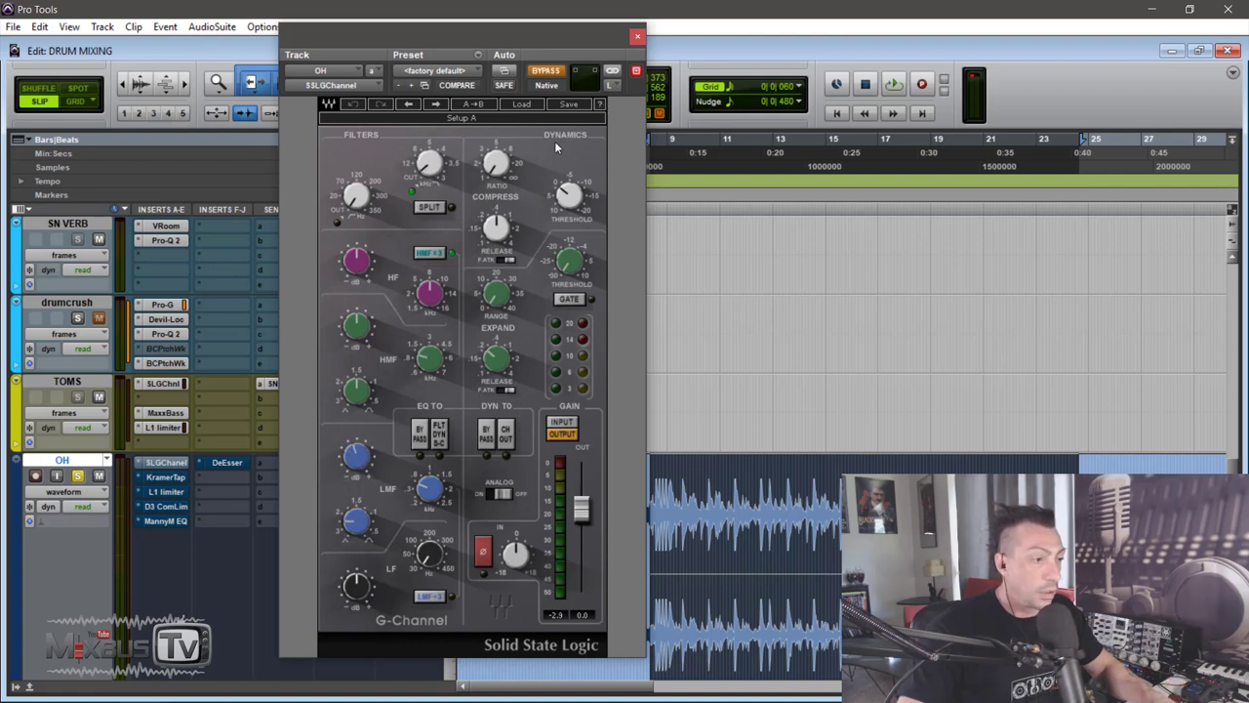
{"action": "left_click", "coordinate": [609, 85]}
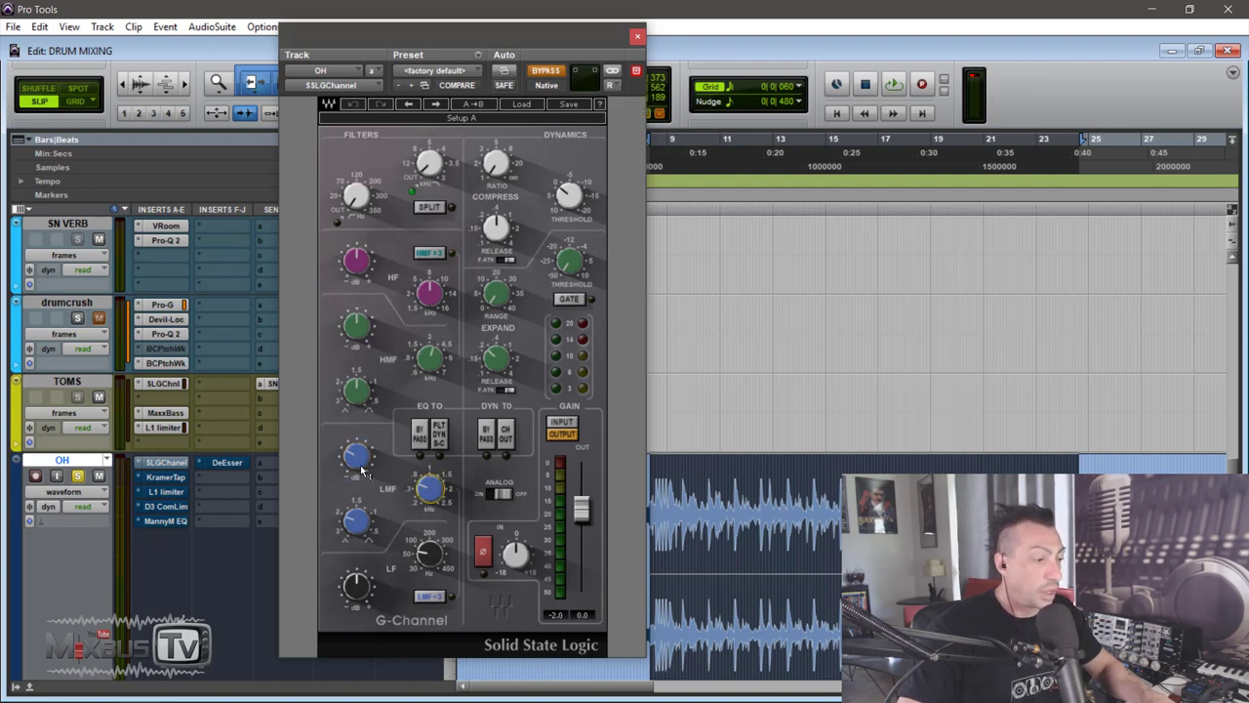
Play the overheads with the G-Channel out of bypass, try a different LMF gain on the right channel, and undo it
{"action": "key", "text": "space"}
{"action": "left_click_drag", "start_coordinate": [362, 471], "coordinate": [361, 459]}
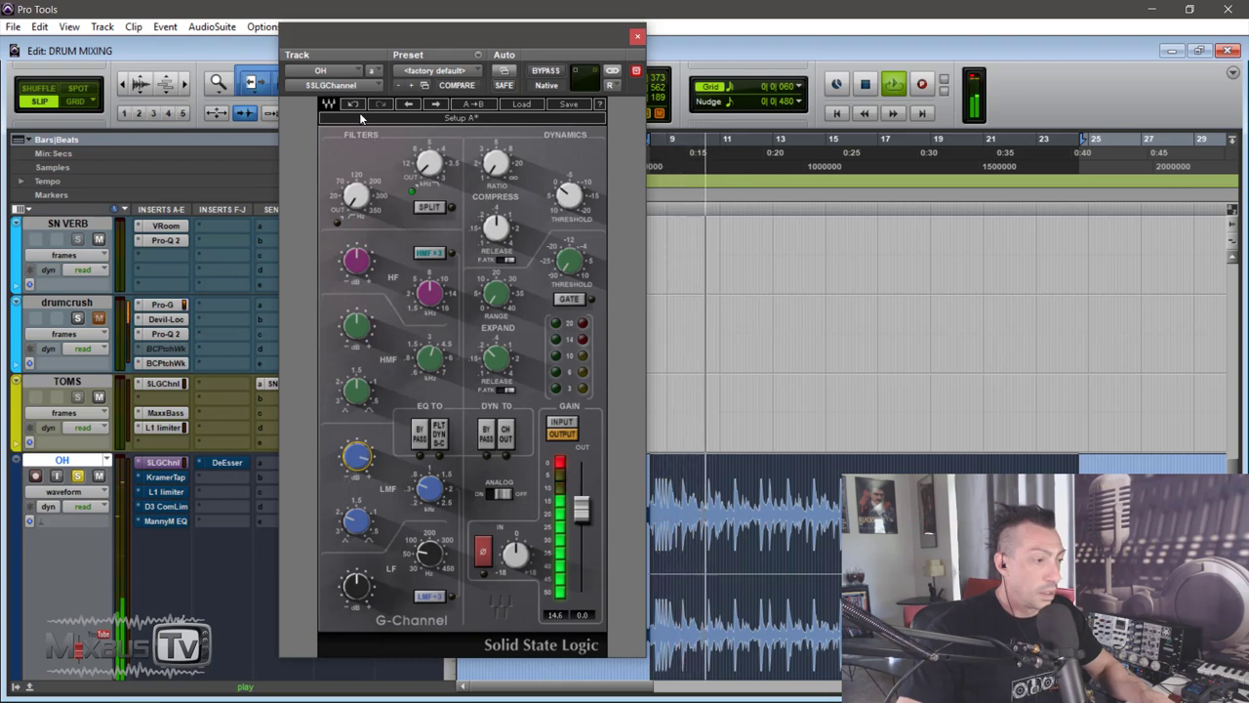
{"action": "left_click", "coordinate": [354, 104]}
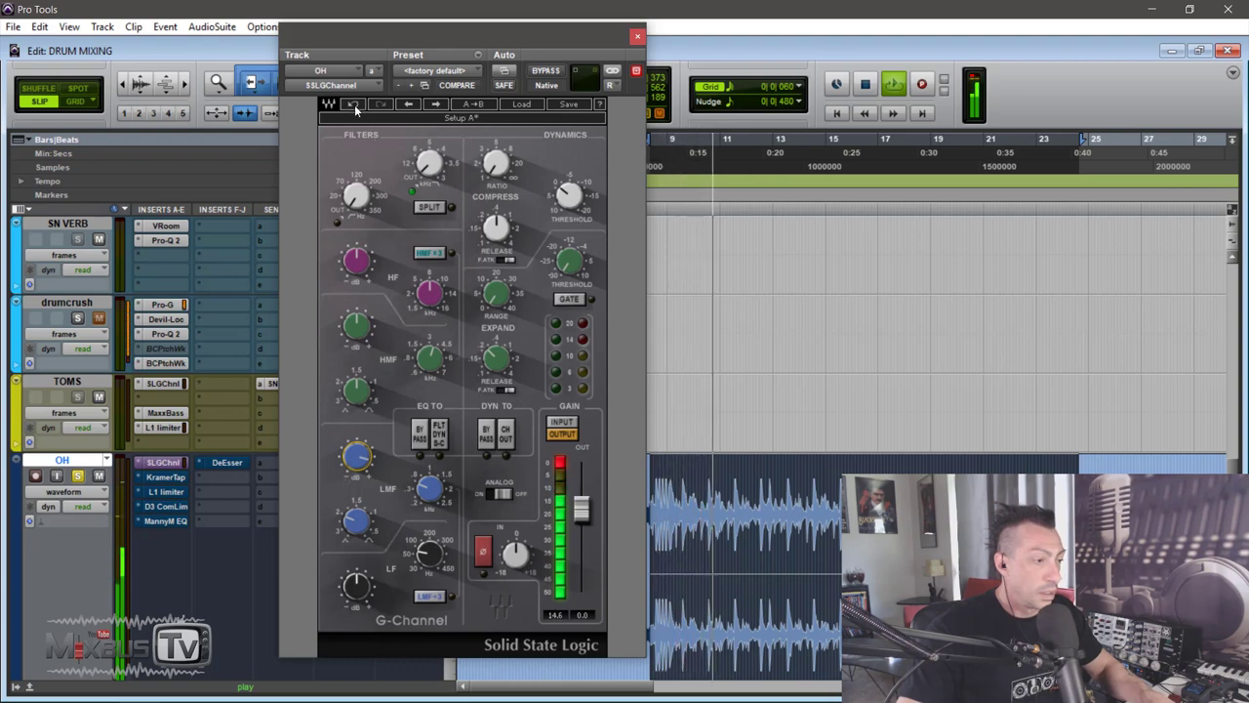
Check the G-Channel's left channel settings on the OH track while the overheads play, and close its window
{"action": "left_click", "coordinate": [612, 86]}
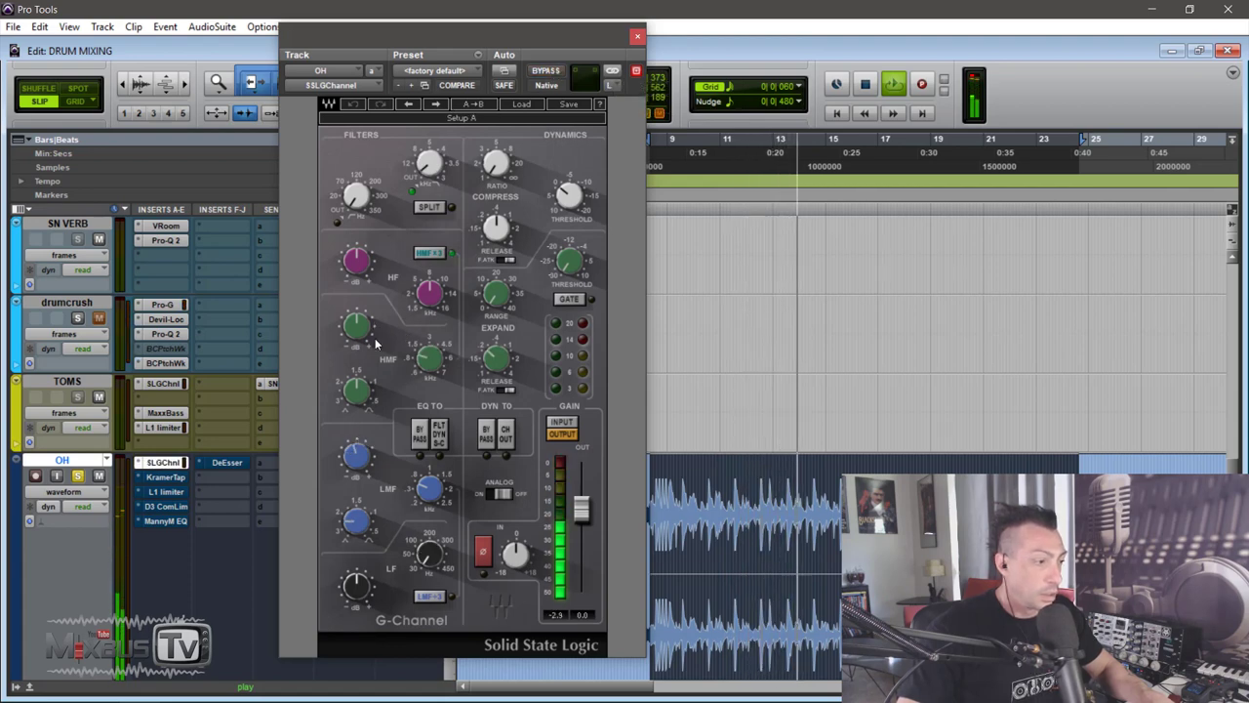
{"action": "mouse_move", "coordinate": [426, 501]}
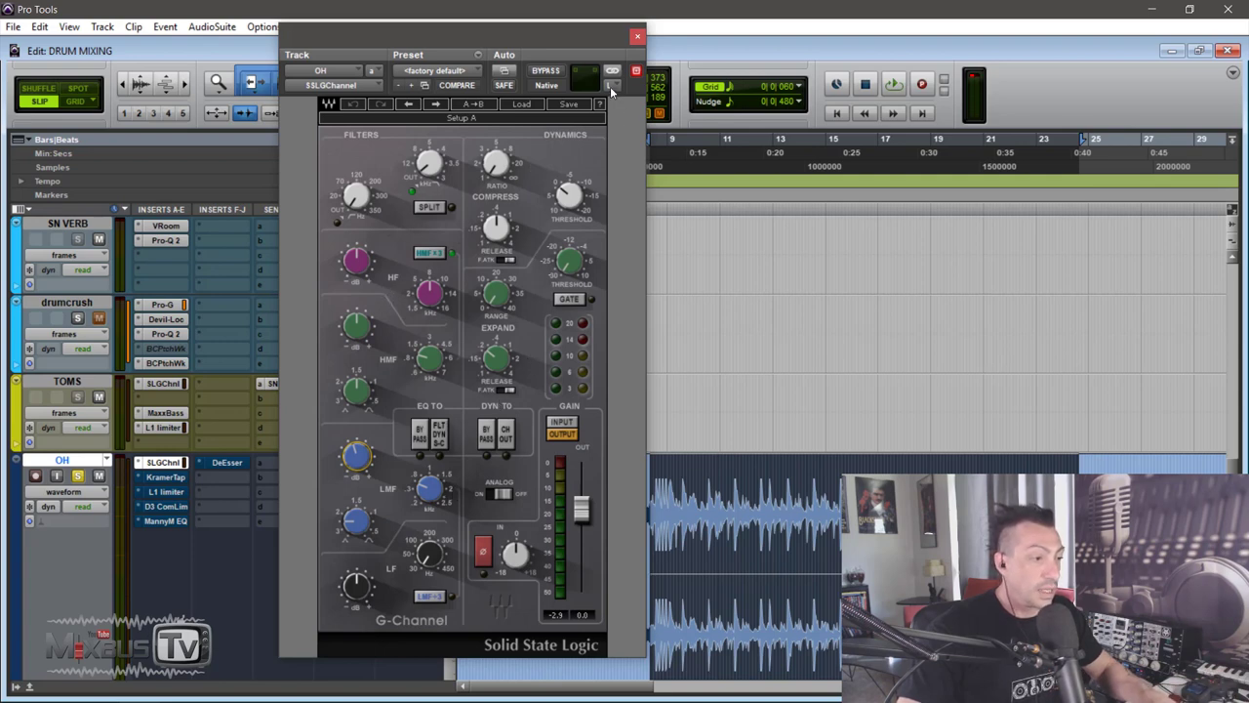
{"action": "left_click", "coordinate": [638, 36]}
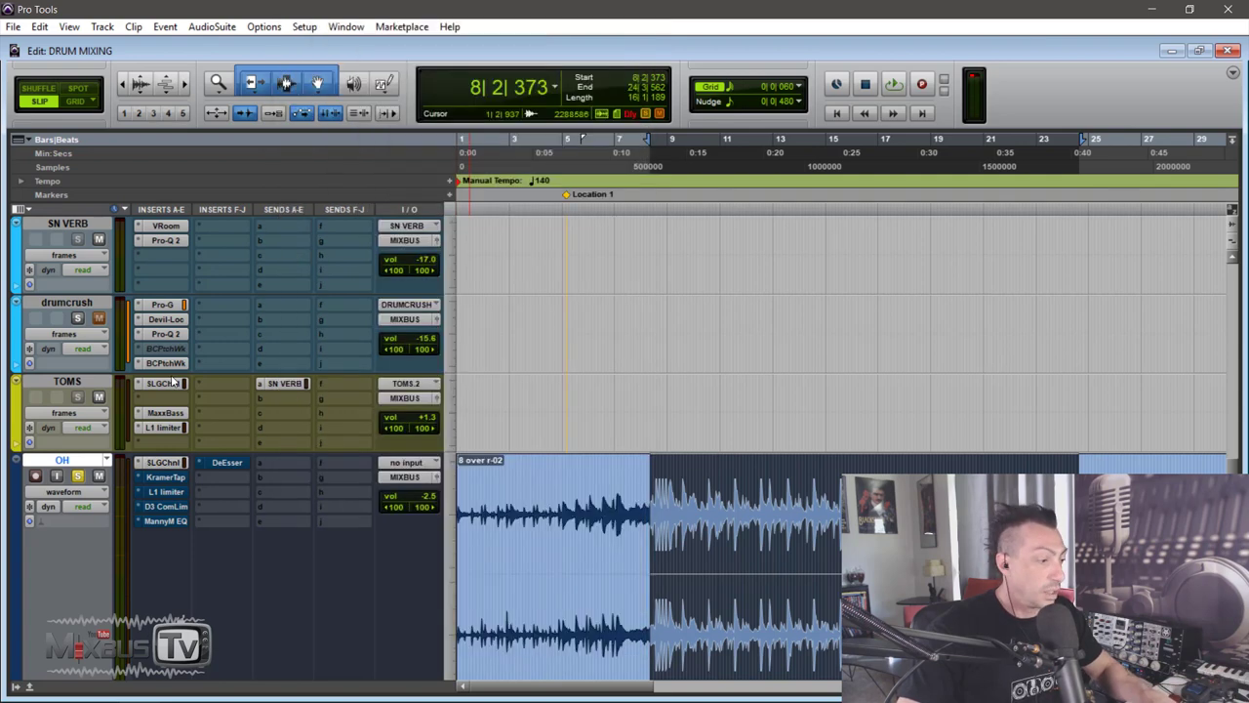
Open Kramer Tape on the OH track, compare it bypassed and active while the overheads play, and leave it active
{"action": "left_click", "coordinate": [168, 477]}
{"action": "left_click_drag", "start_coordinate": [593, 33], "coordinate": [502, 57]}
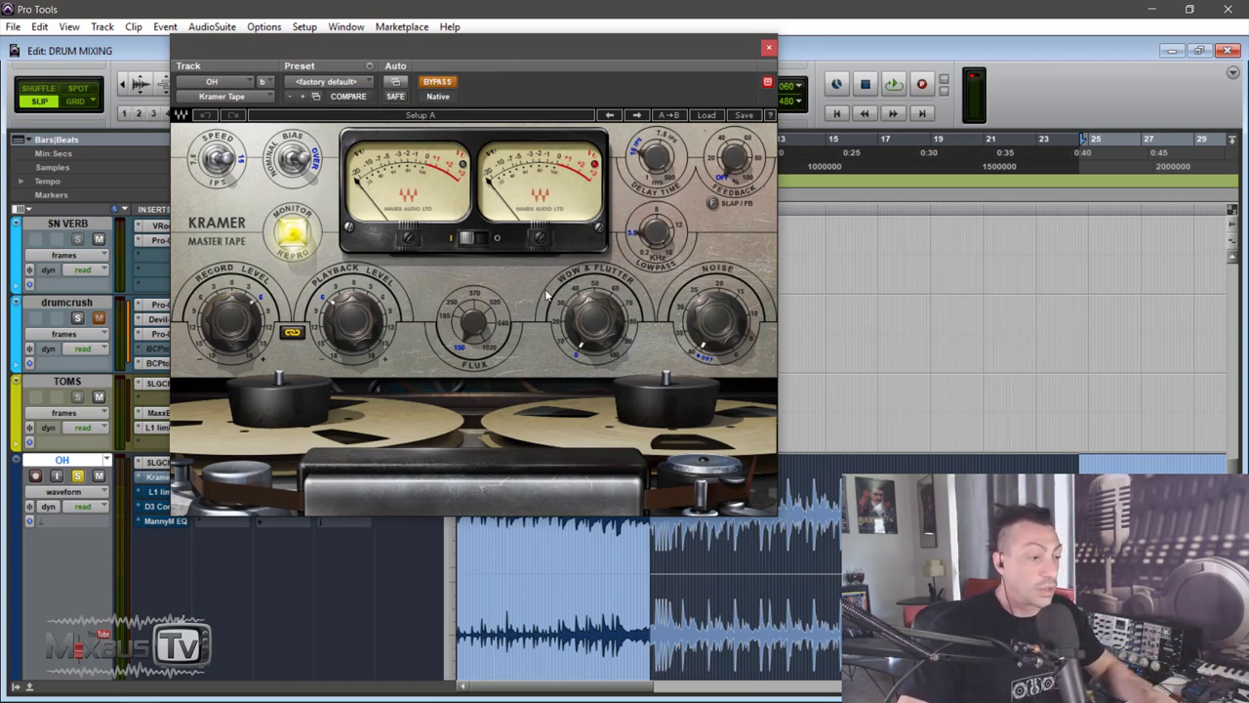
{"action": "left_click", "coordinate": [589, 330]}
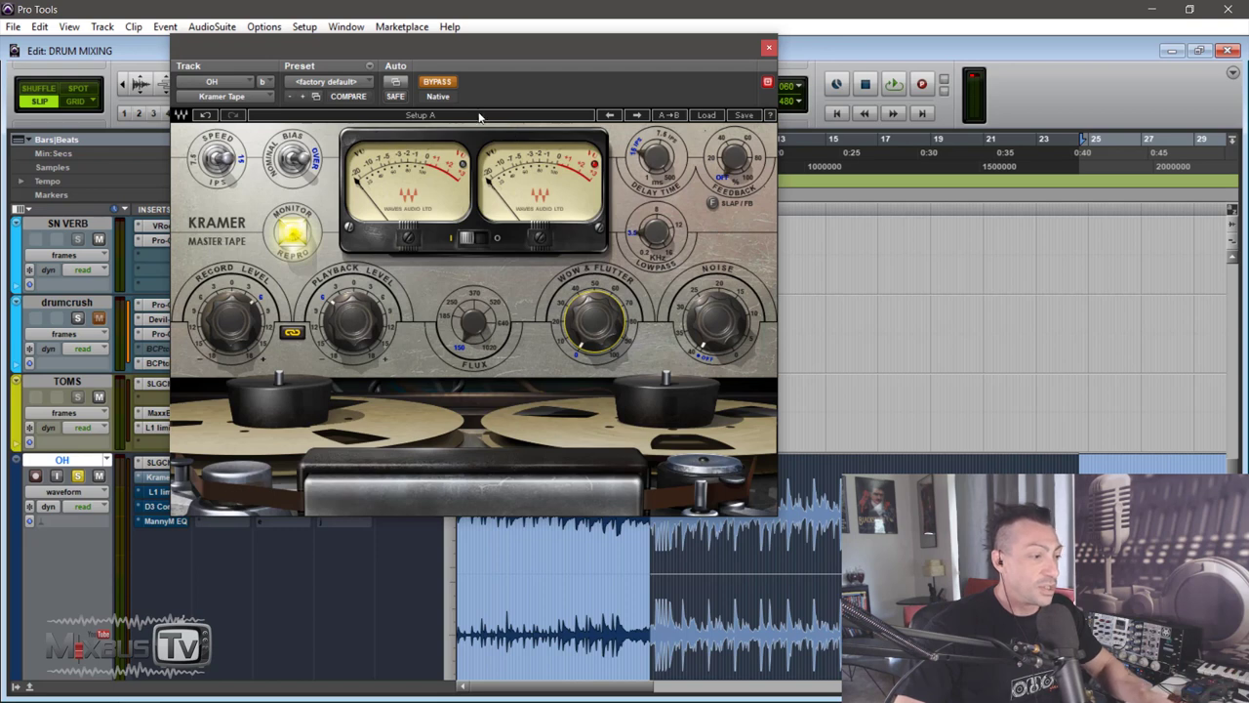
{"action": "key", "text": "space"}
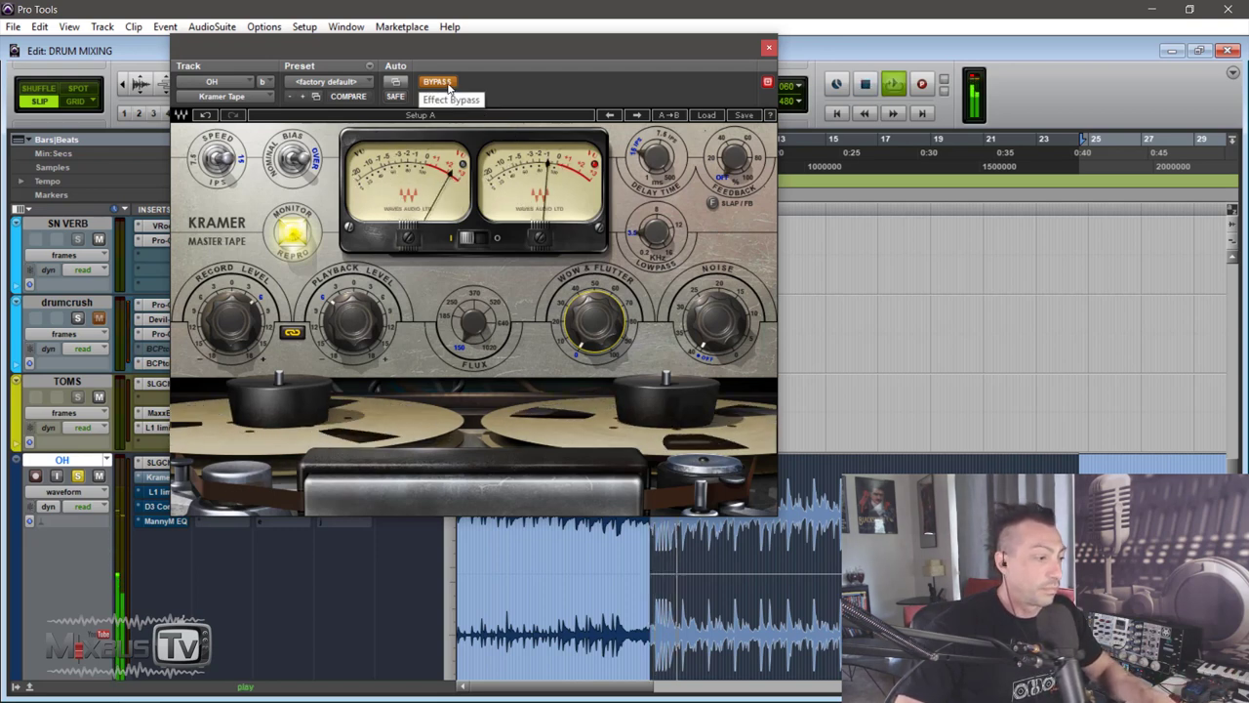
{"action": "left_click", "coordinate": [448, 84]}
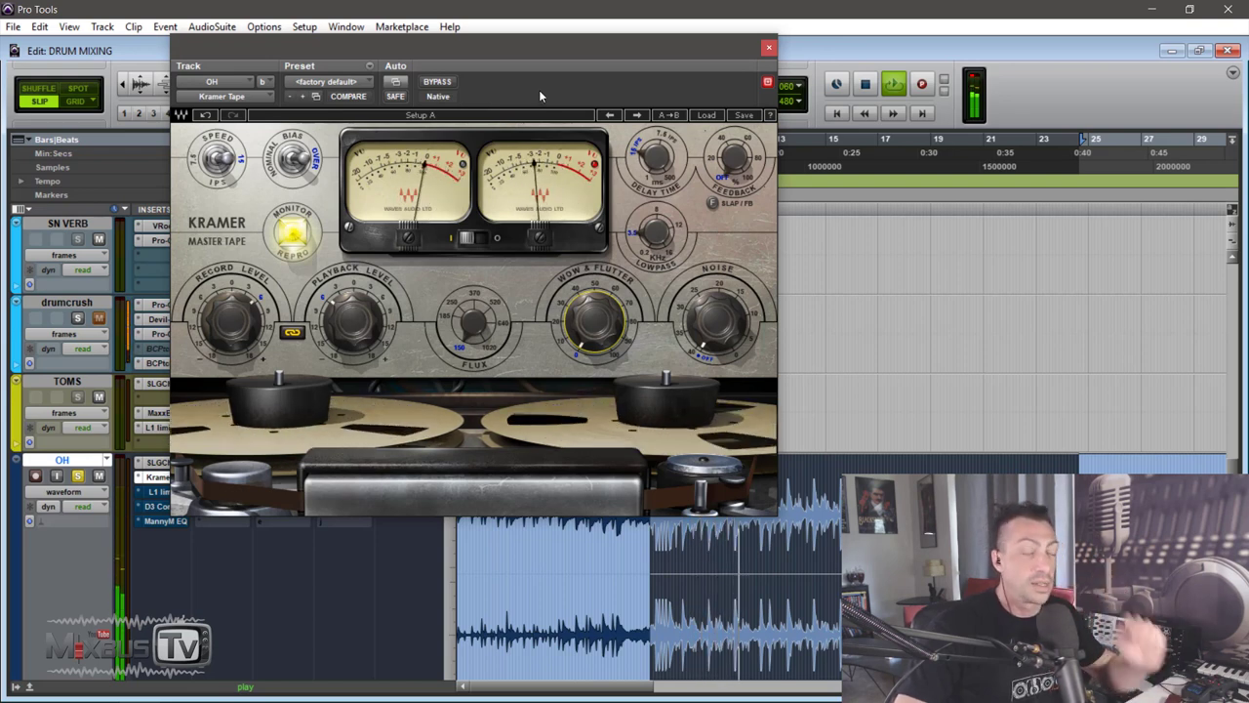
{"action": "left_click", "coordinate": [441, 83]}
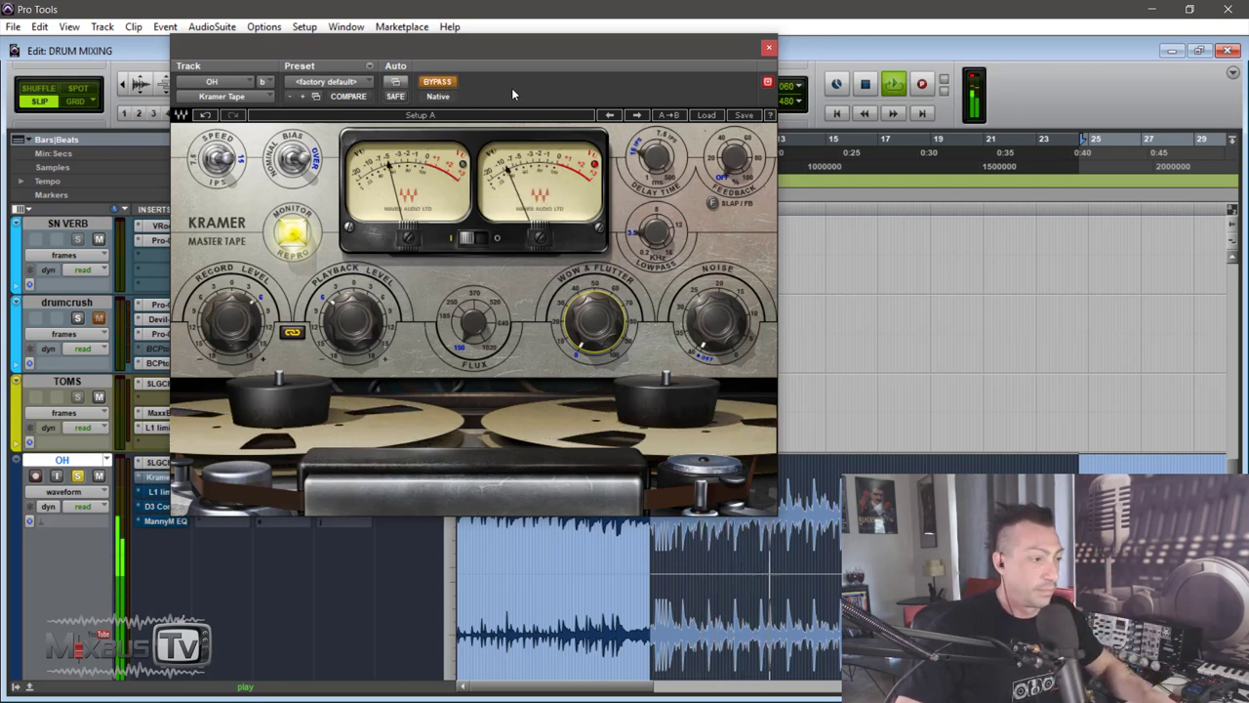
{"action": "left_click", "coordinate": [439, 83]}
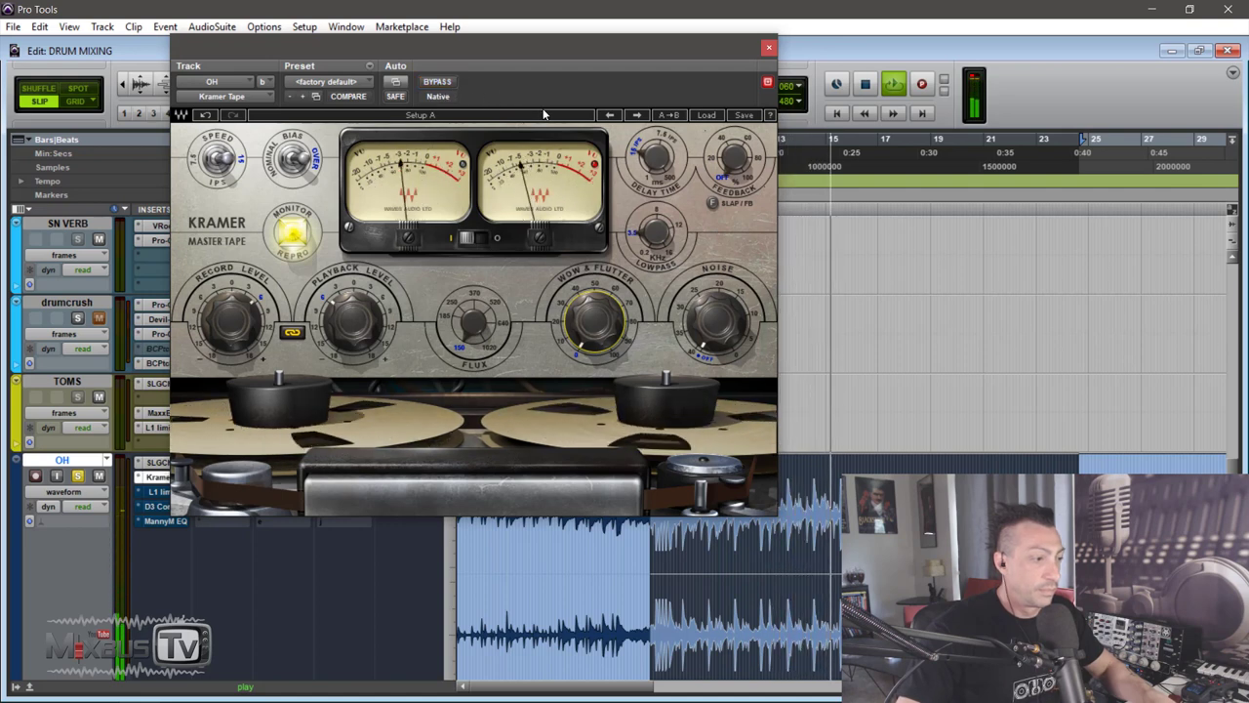
{"action": "key", "text": "space"}
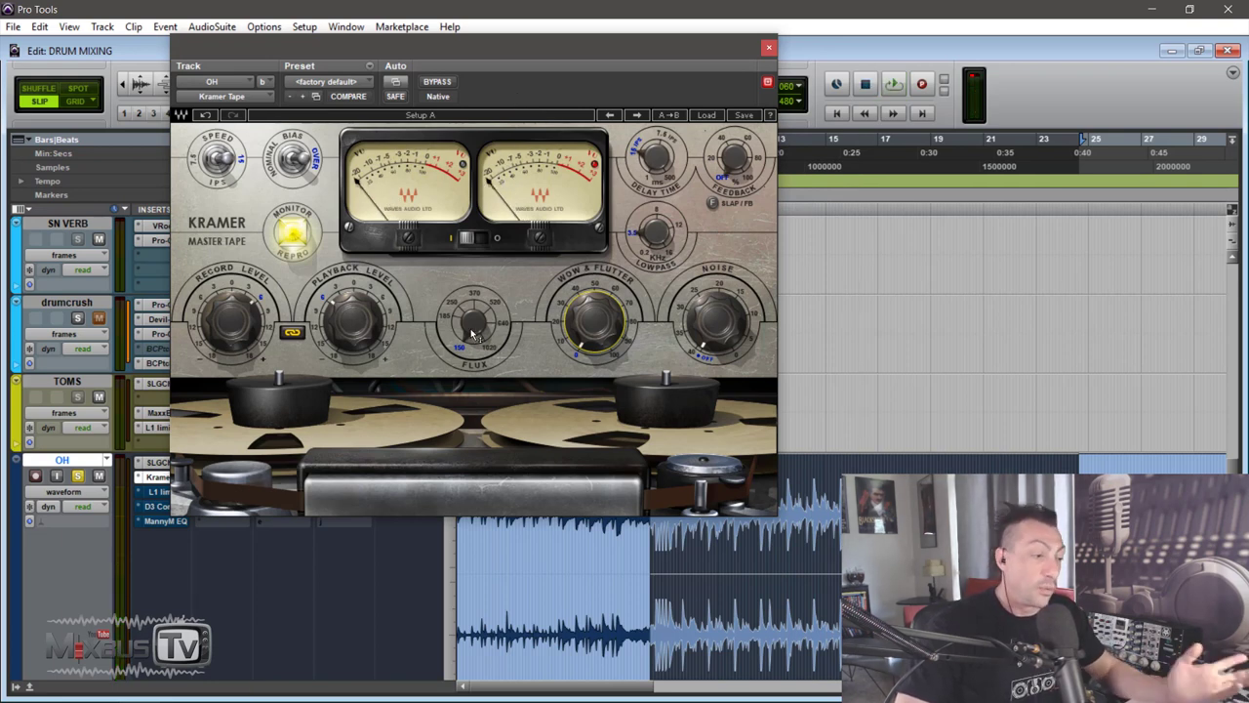
Try the Kramer Tape speed at 7.5 ips while the overheads play, and return it to 15 ips
{"action": "mouse_move", "coordinate": [471, 334]}
{"action": "left_click_drag", "start_coordinate": [471, 335], "coordinate": [472, 336]}
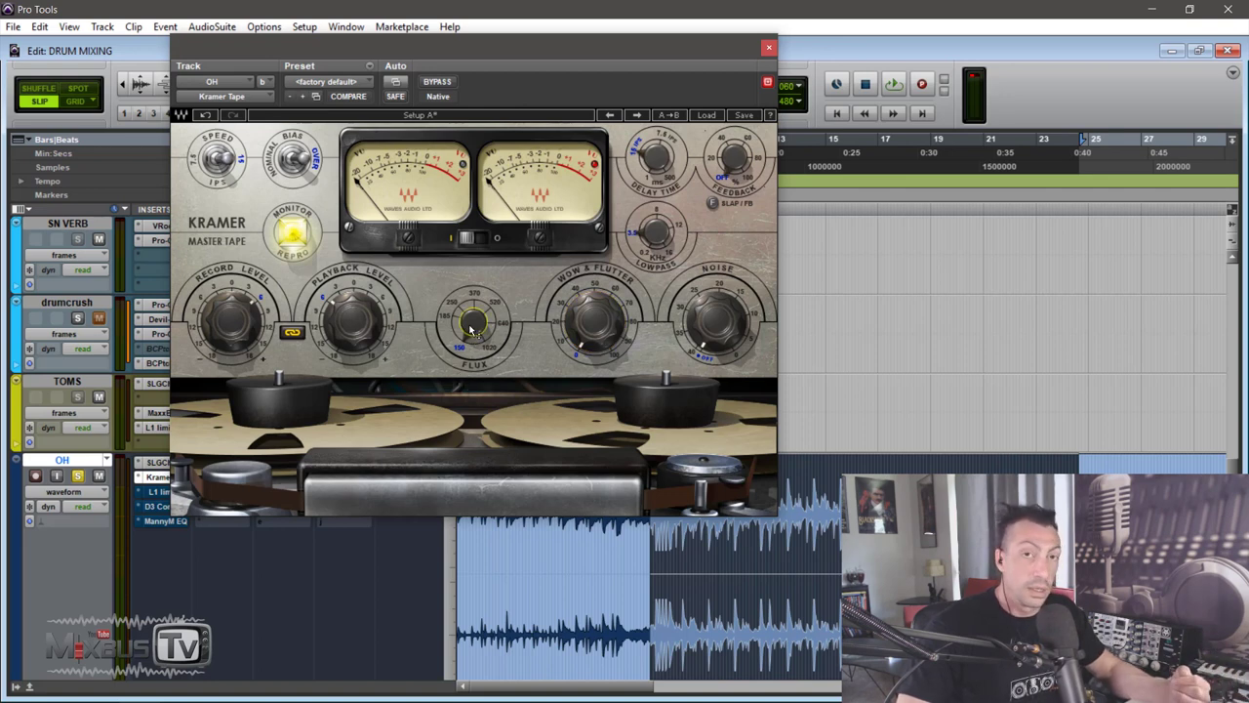
{"action": "mouse_move", "coordinate": [471, 332]}
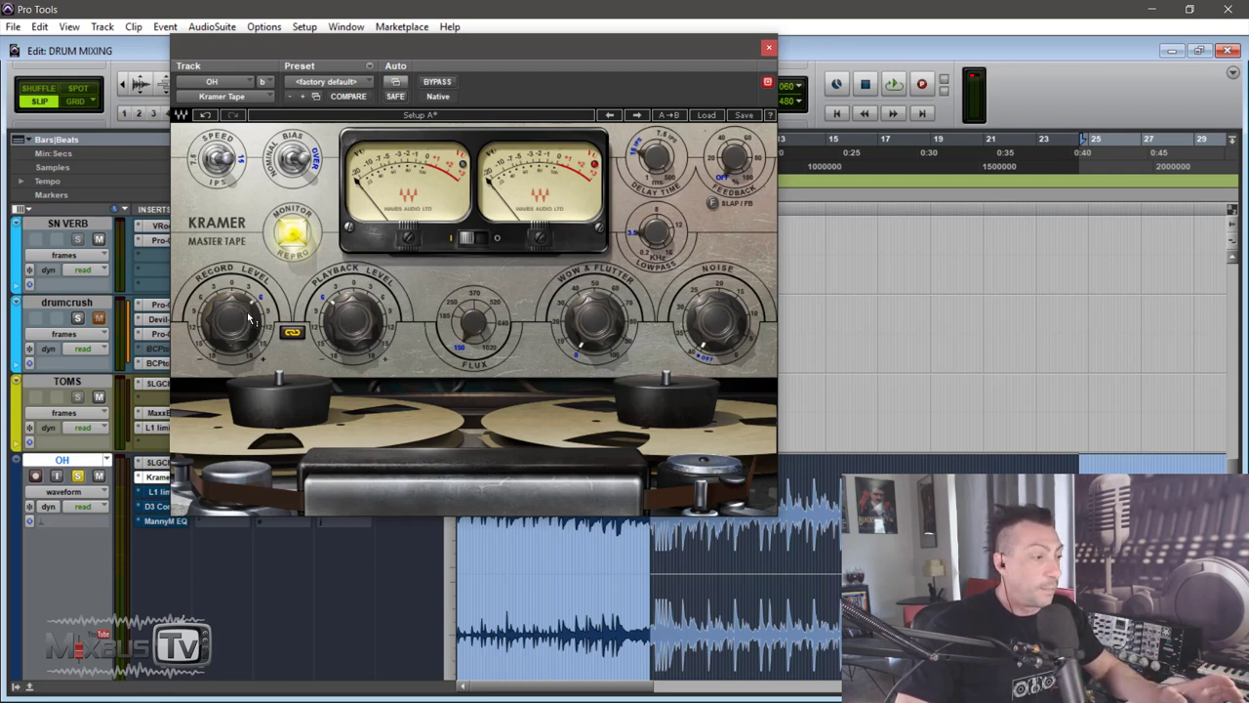
{"action": "left_click", "coordinate": [231, 199]}
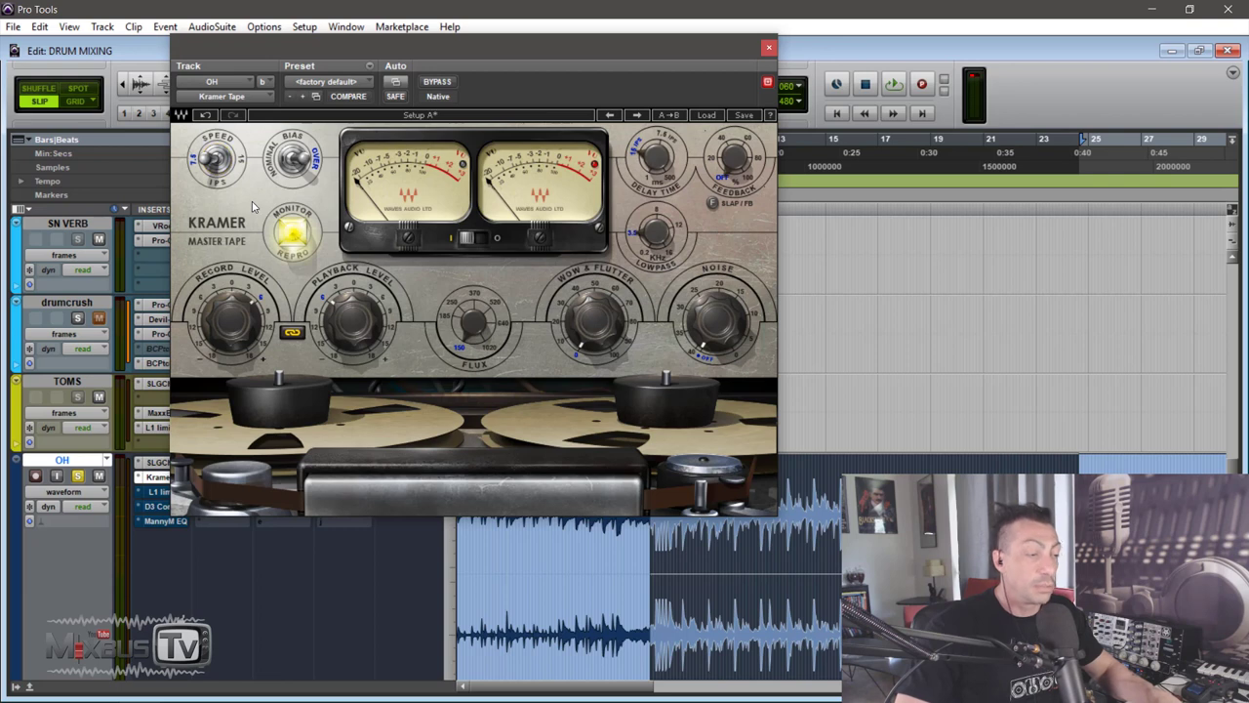
{"action": "key", "text": "space"}
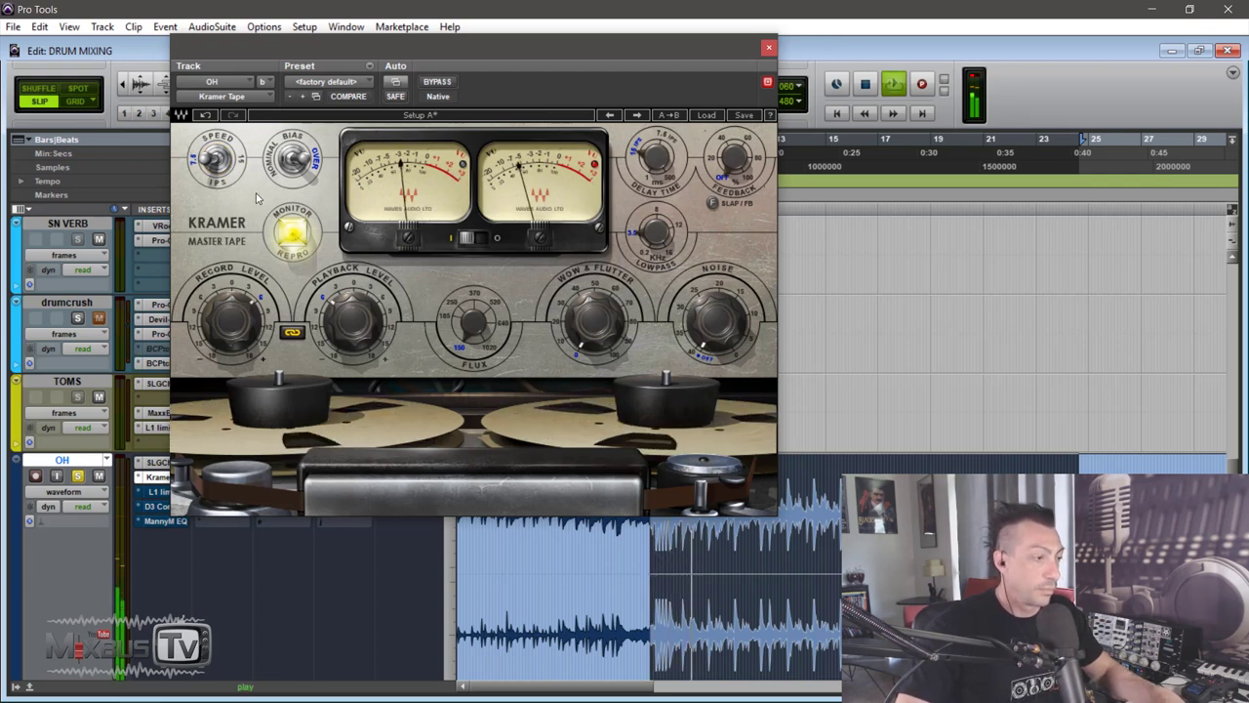
{"action": "left_click", "coordinate": [230, 174]}
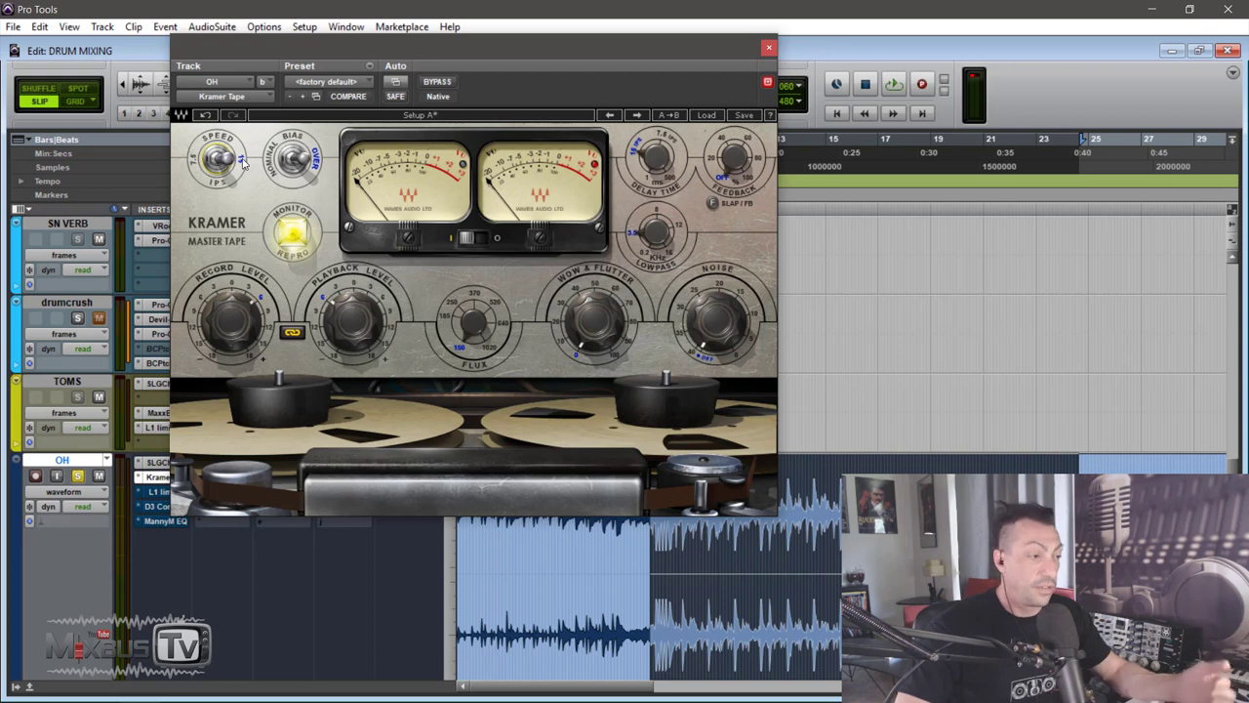
Compare the overheads with Kramer Tape bypassed and active at 15 ips, and close its window
{"action": "left_click", "coordinate": [441, 83]}
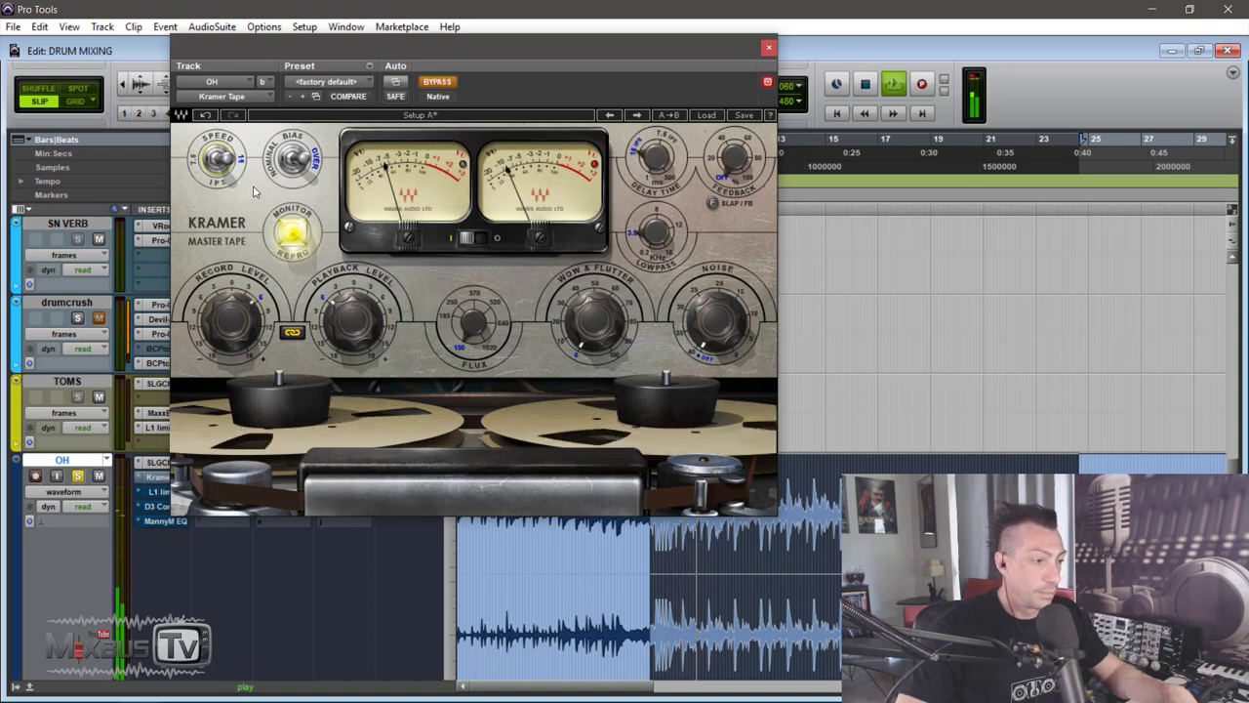
{"action": "left_click", "coordinate": [437, 81]}
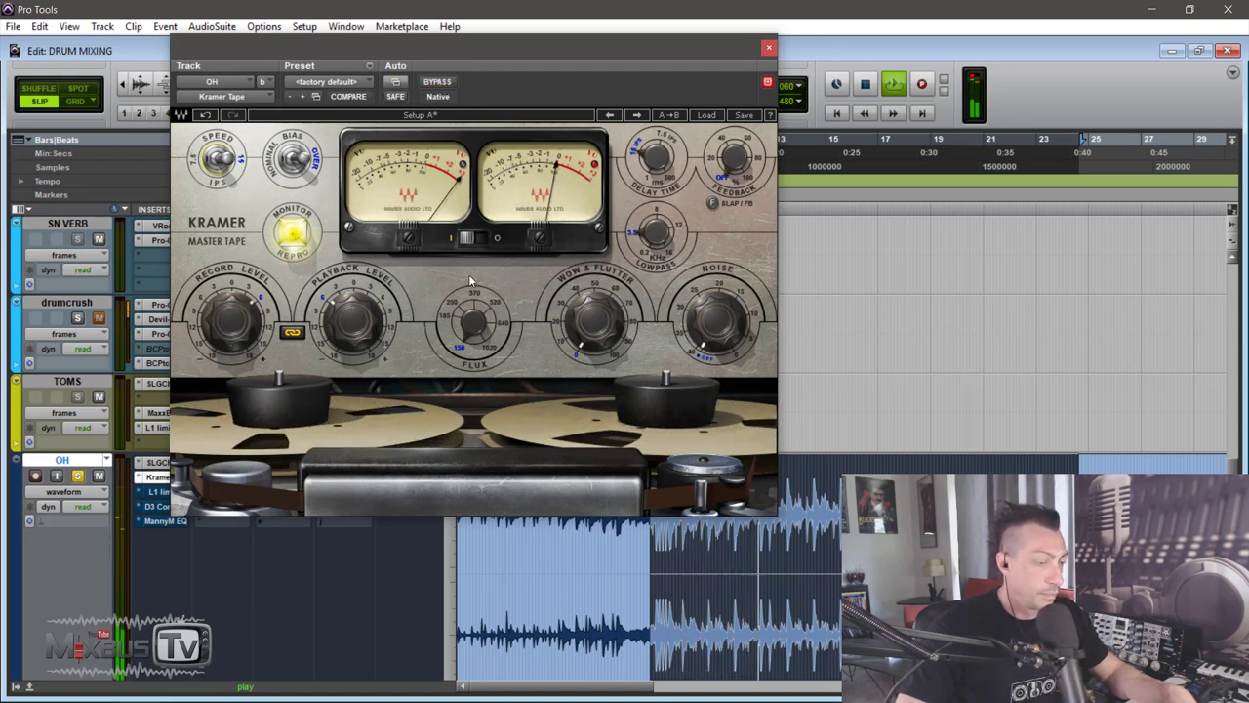
{"action": "key", "text": "space"}
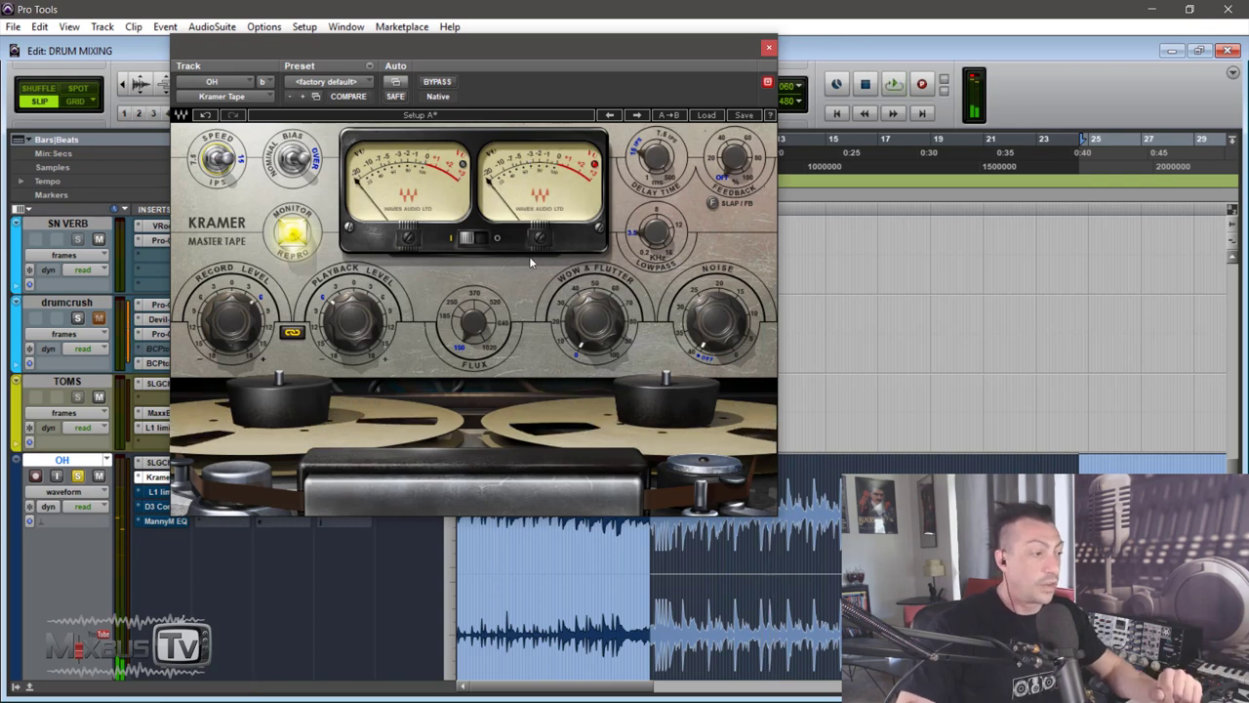
{"action": "left_click", "coordinate": [768, 47]}
Open the L1 limiter on the OH track, compare it bypassed and active during playback, and leave it active
{"action": "scroll", "coordinate": [292, 554], "scroll_direction": "down", "scroll_amount": 2}
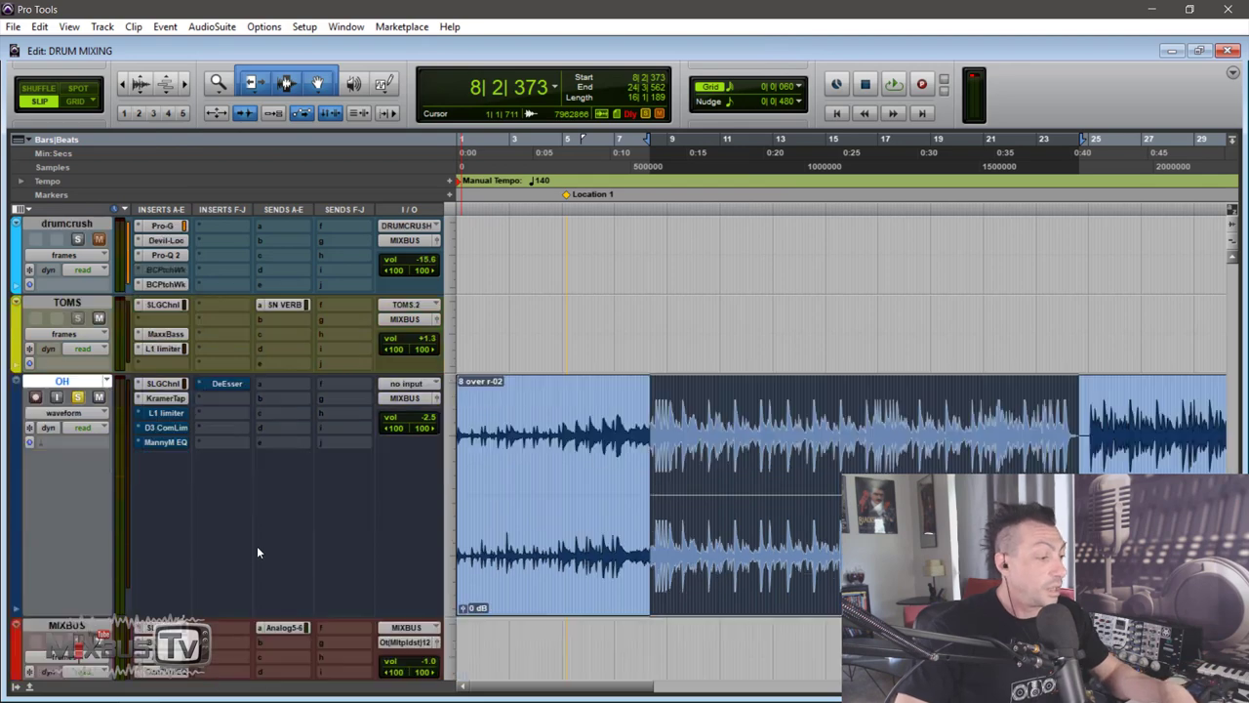
{"action": "left_click", "coordinate": [168, 412]}
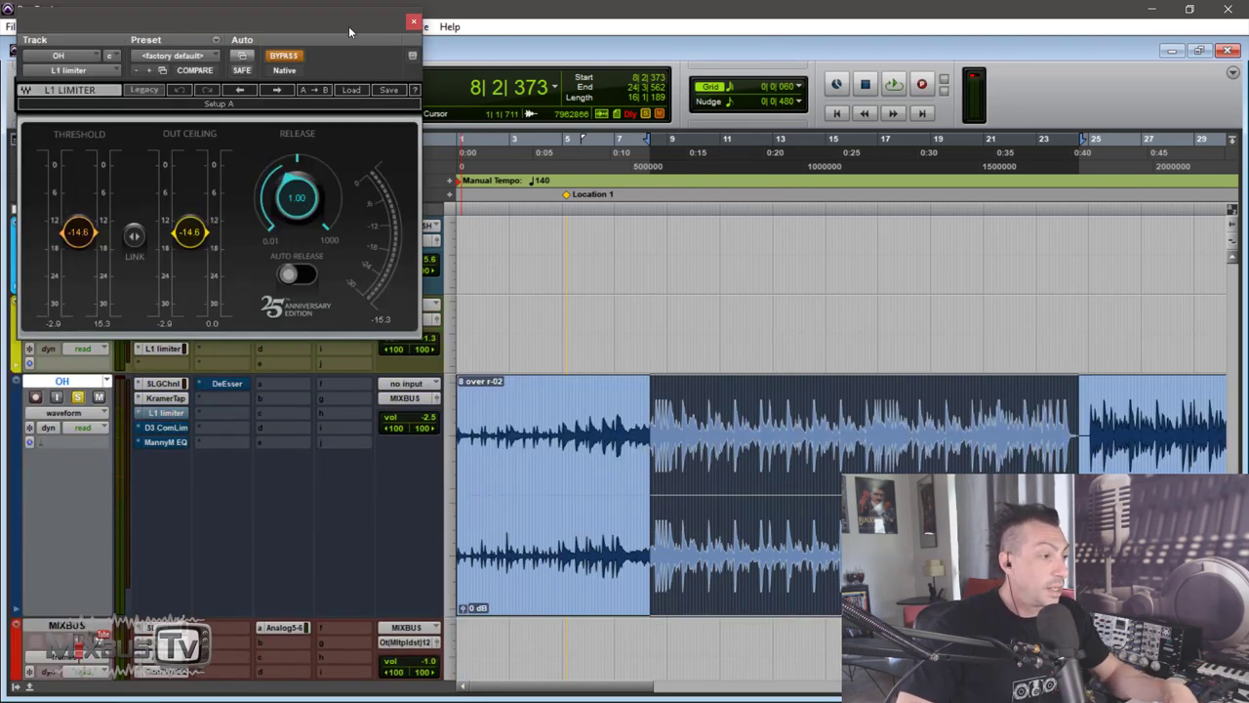
{"action": "left_click_drag", "start_coordinate": [349, 32], "coordinate": [564, 101]}
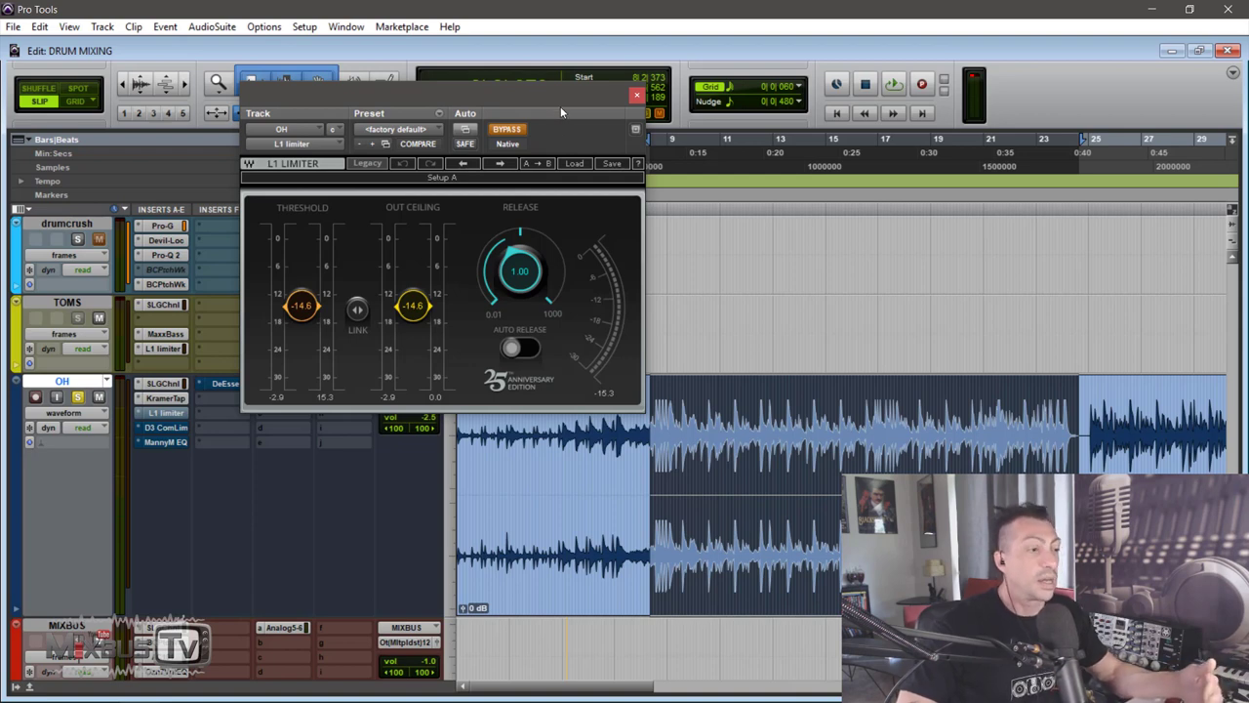
{"action": "left_click_drag", "start_coordinate": [560, 101], "coordinate": [559, 114]}
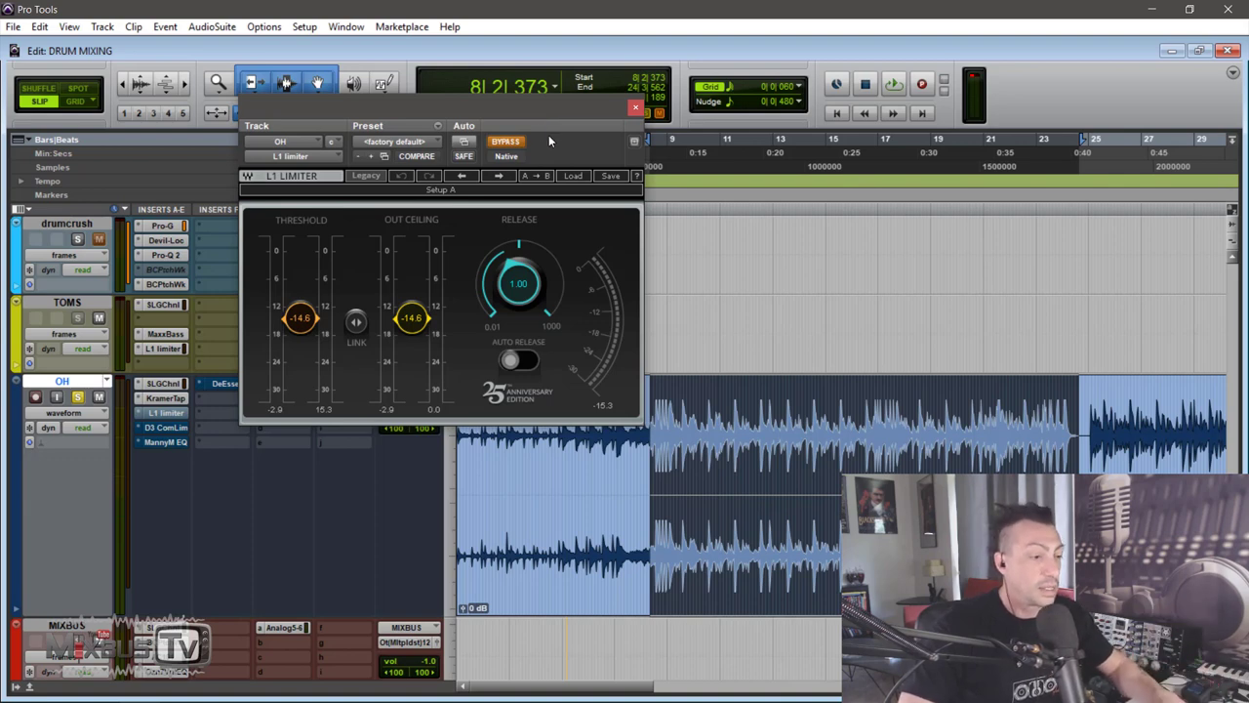
{"action": "key", "text": "space"}
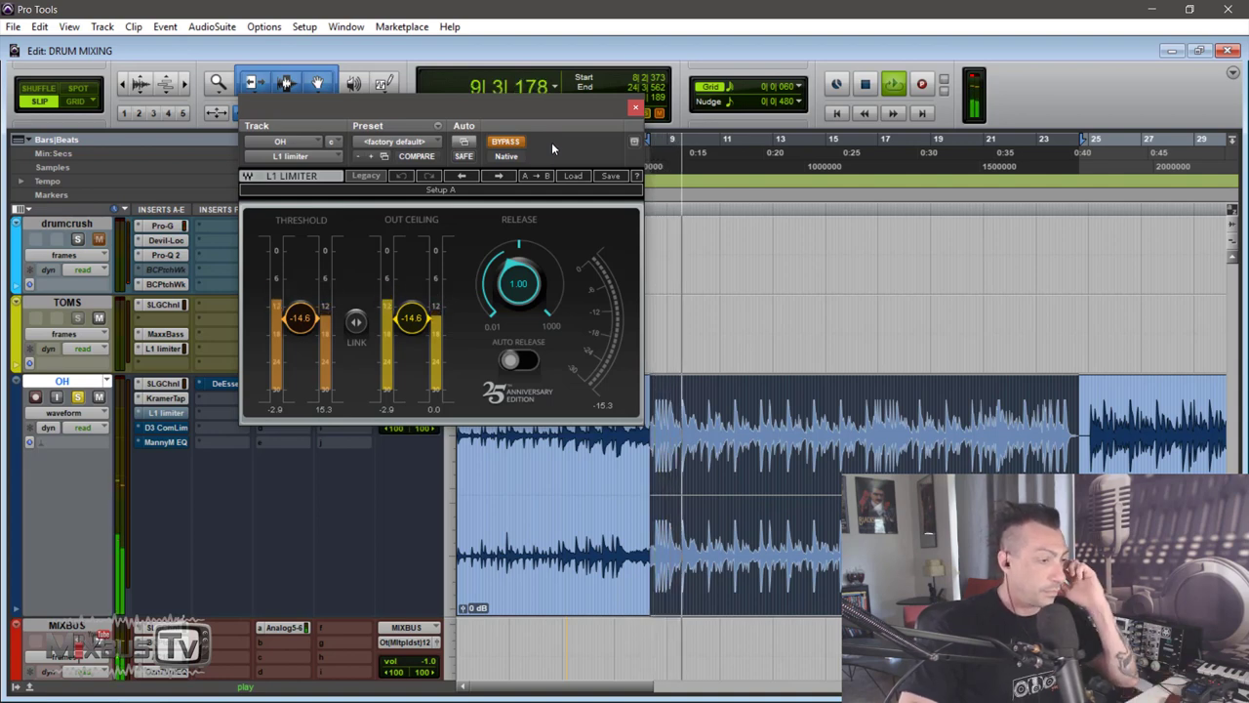
{"action": "left_click", "coordinate": [508, 143]}
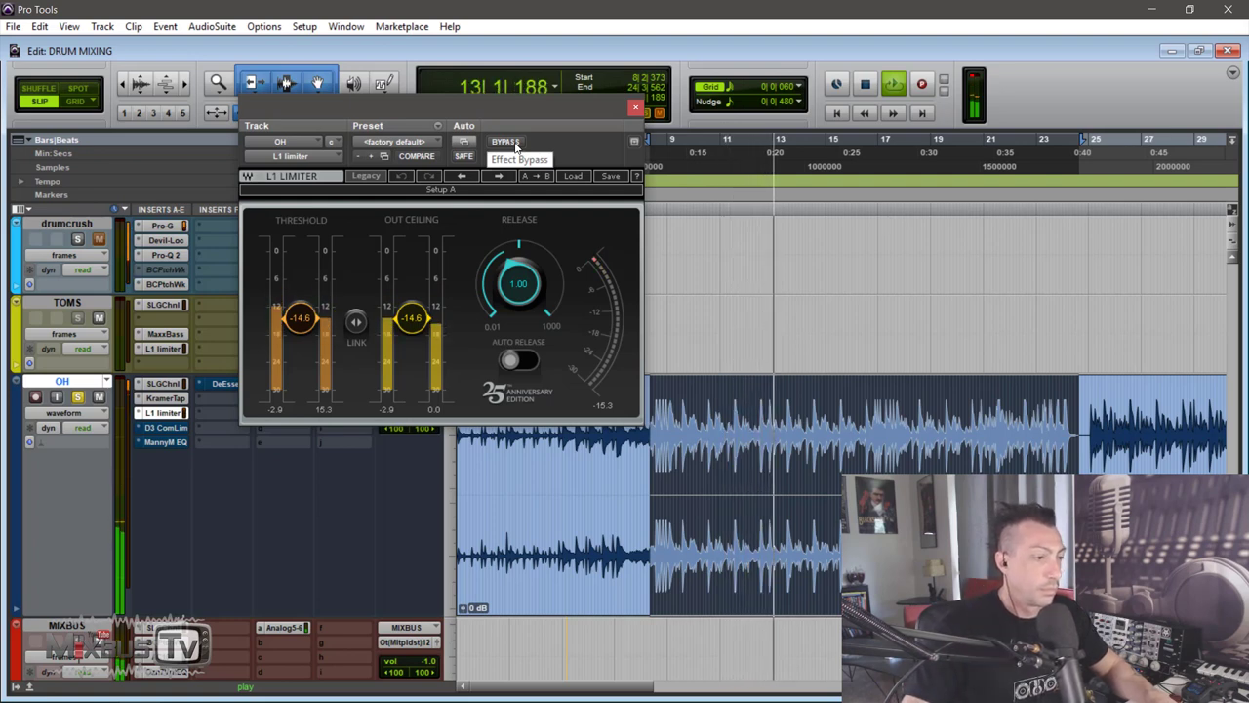
{"action": "left_click", "coordinate": [507, 143]}
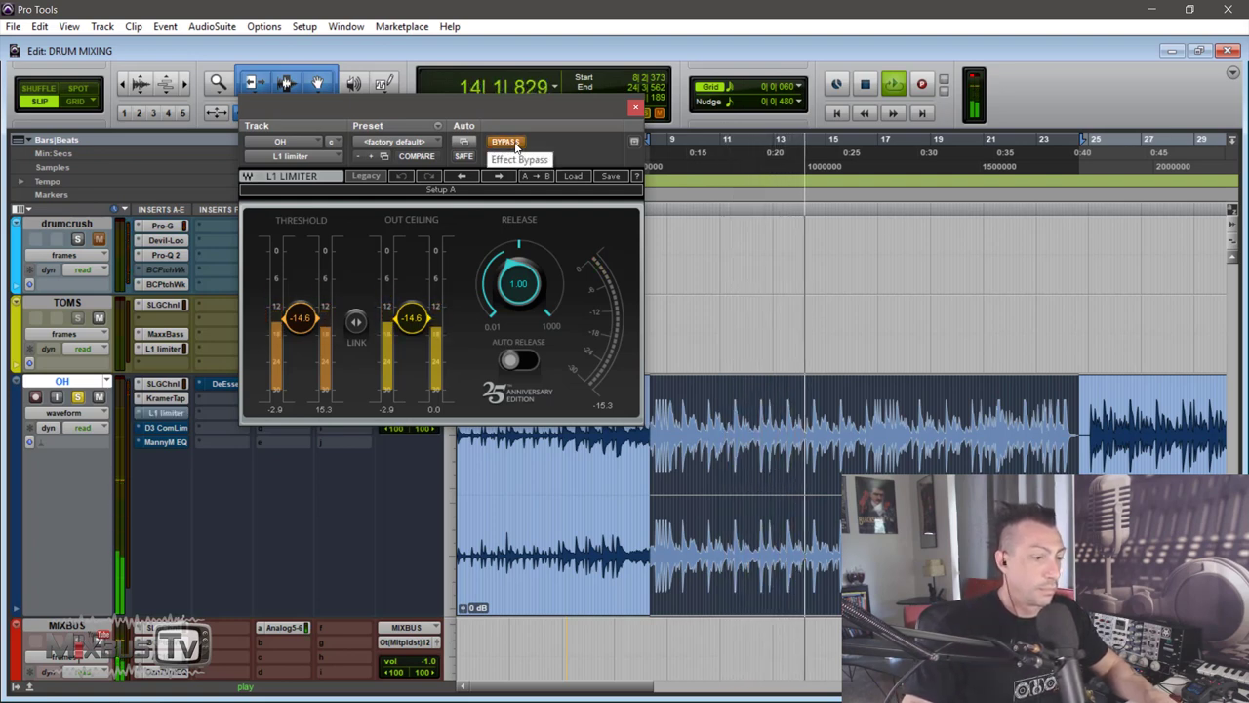
{"action": "left_click", "coordinate": [515, 144]}
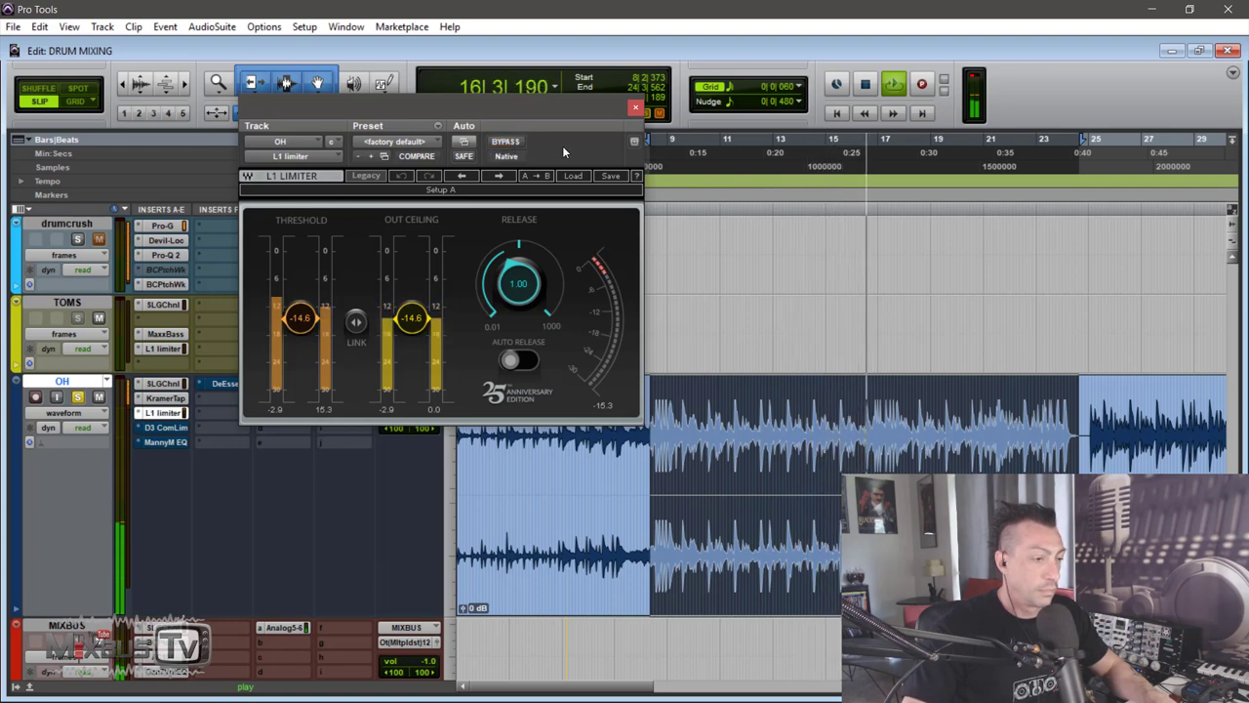
{"action": "key", "text": "space"}
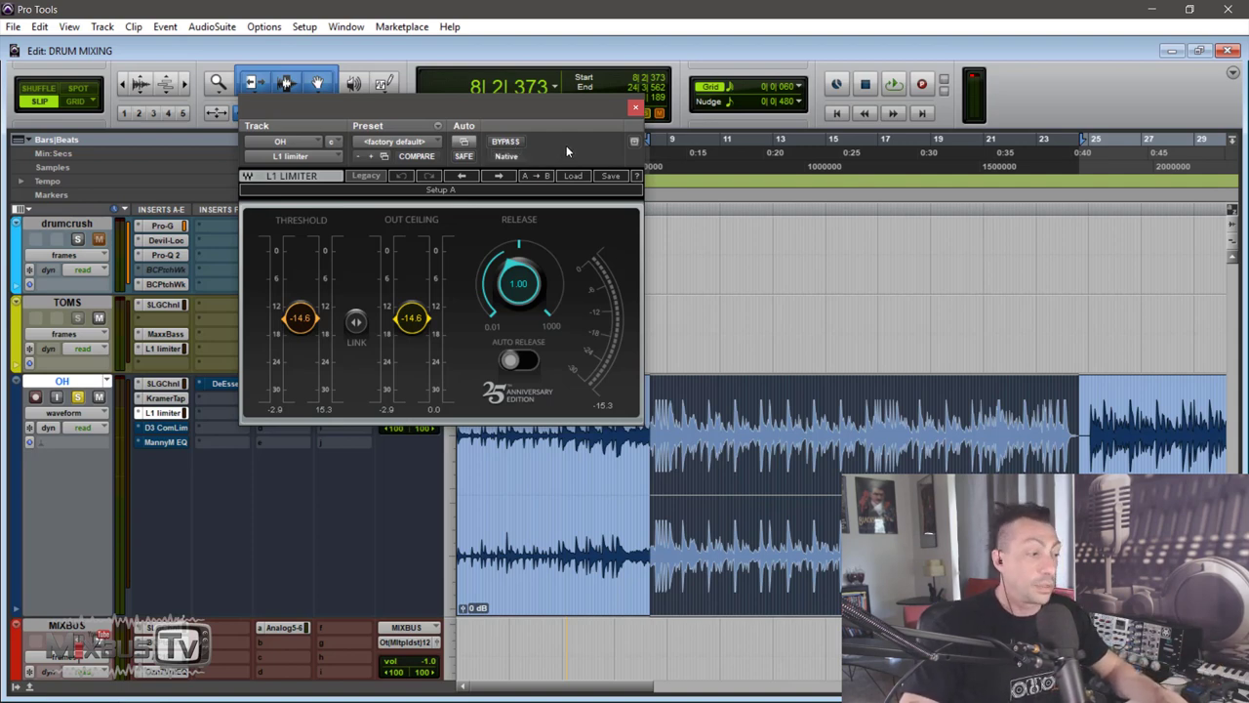
Replay the overheads from the start of the selection to compare the L1 limiter in and out again, and close its window
{"action": "key", "text": "space"}
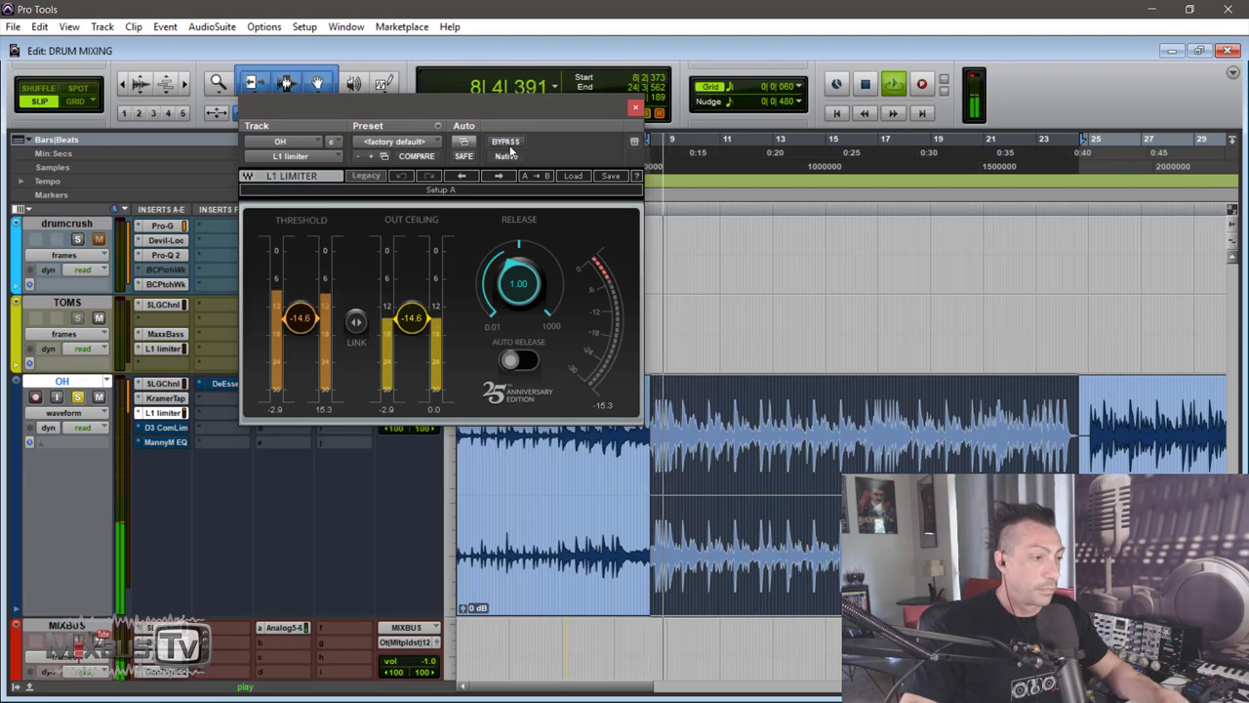
{"action": "left_click", "coordinate": [510, 145]}
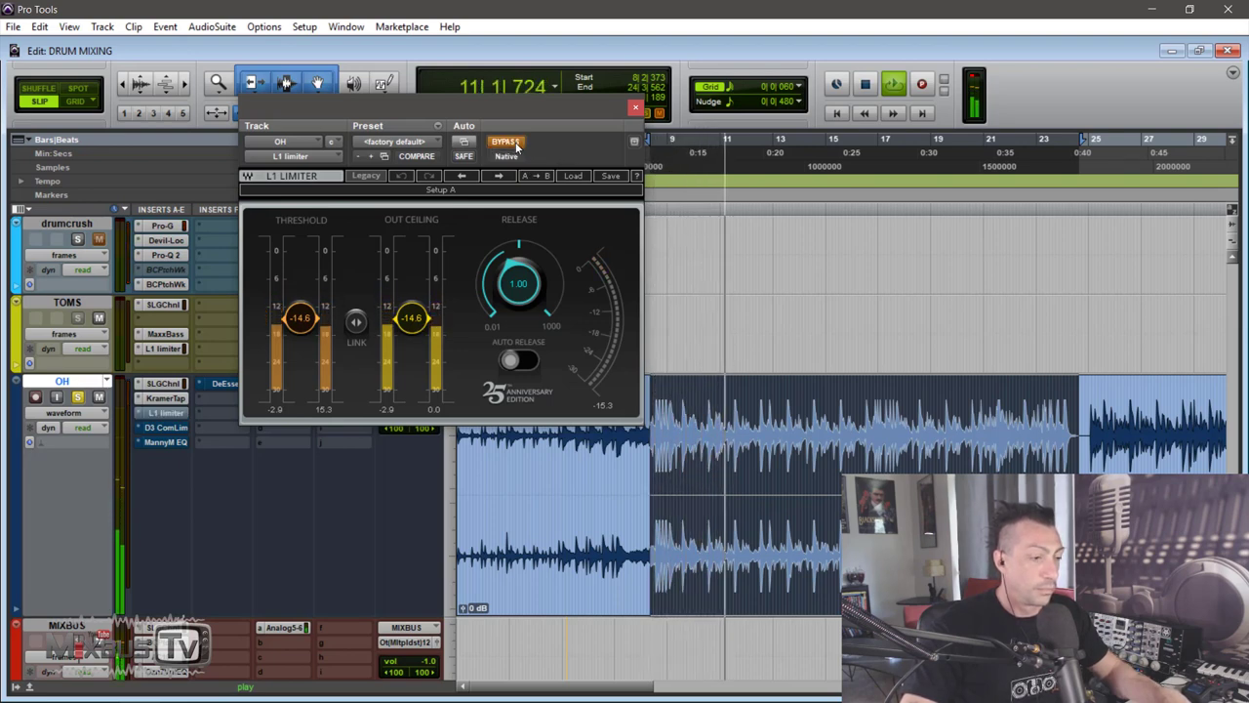
{"action": "left_click", "coordinate": [514, 144]}
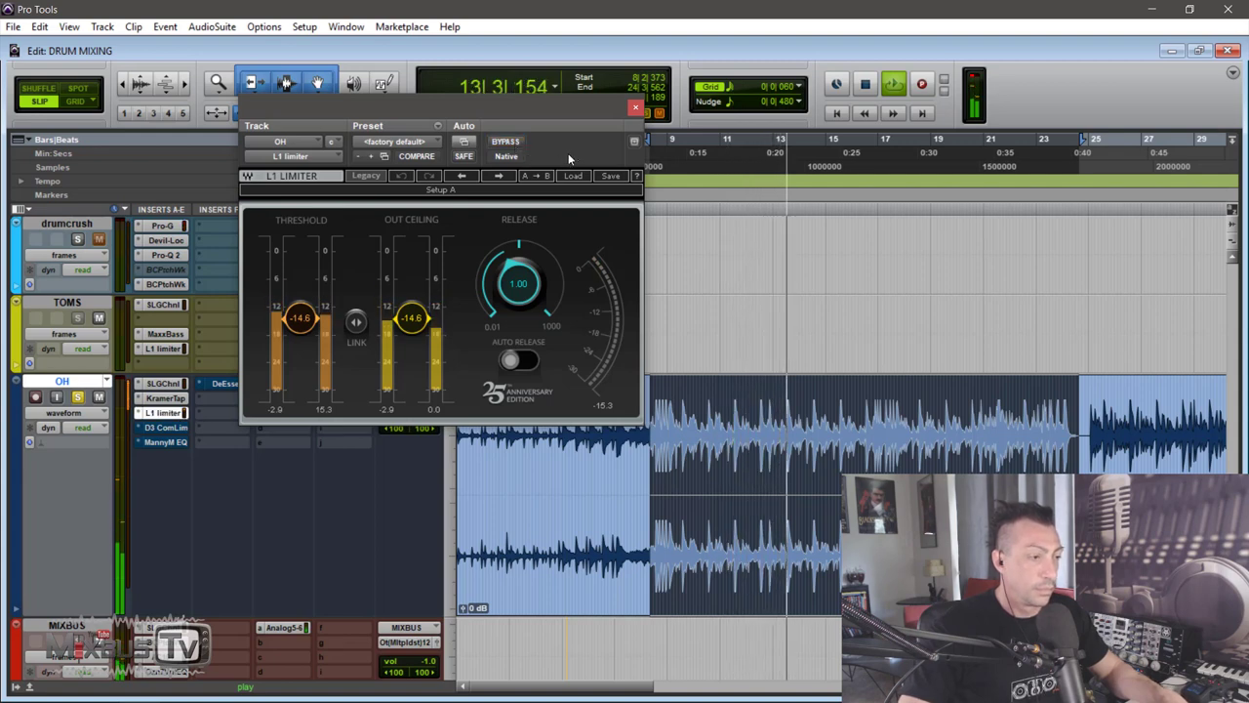
{"action": "key", "text": "space"}
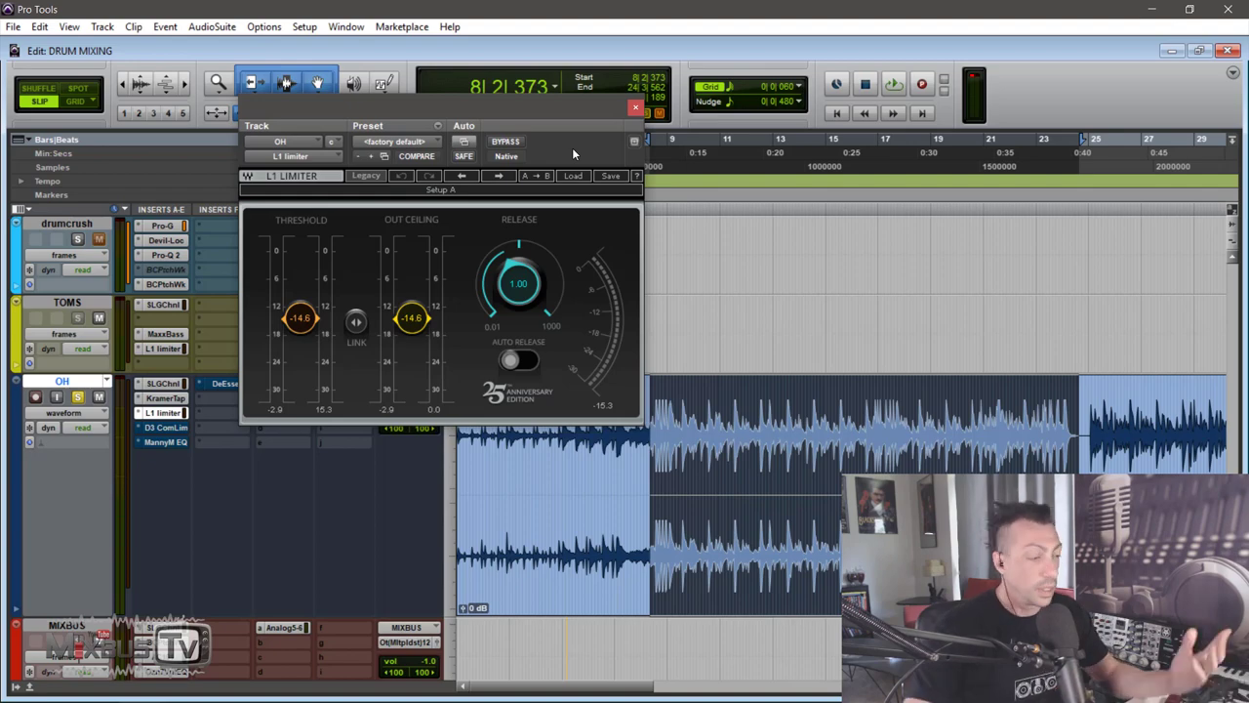
{"action": "left_click", "coordinate": [163, 412]}
Open the Dyn3 Compressor/Limiter on the OH track and move the playback selection to the passage starting around bar 39
{"action": "left_click", "coordinate": [166, 428]}
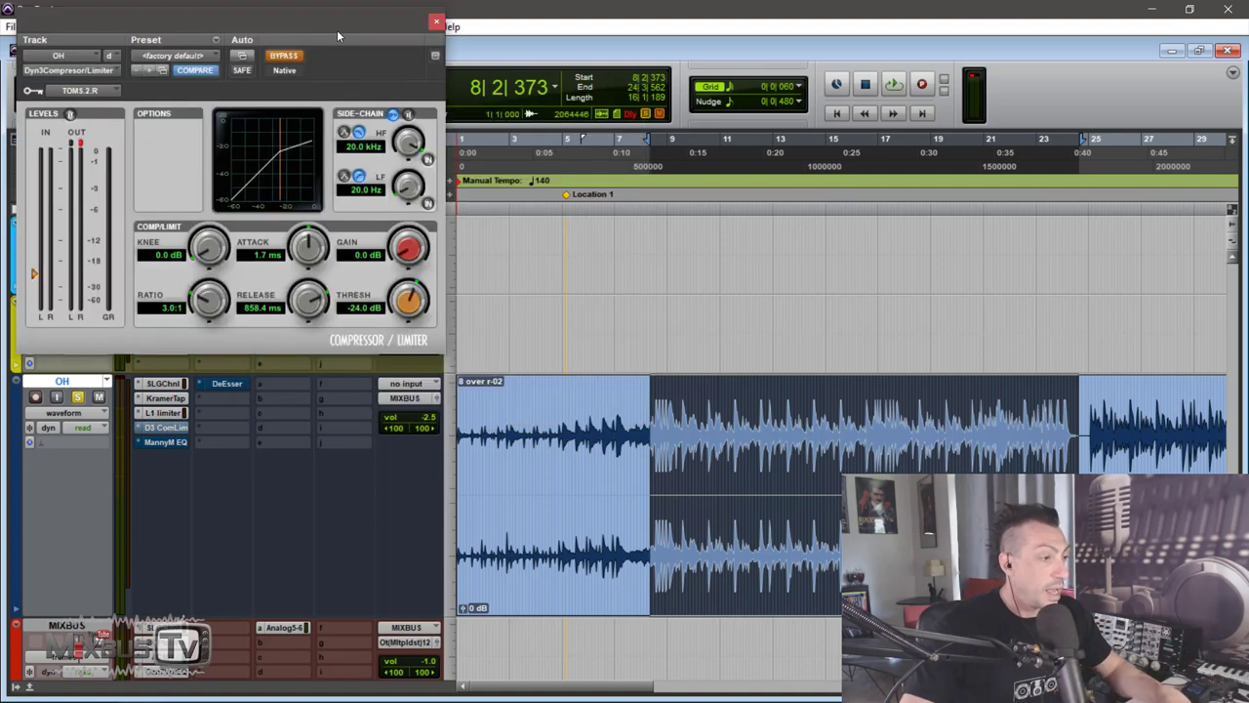
{"action": "left_click_drag", "start_coordinate": [337, 29], "coordinate": [753, 180]}
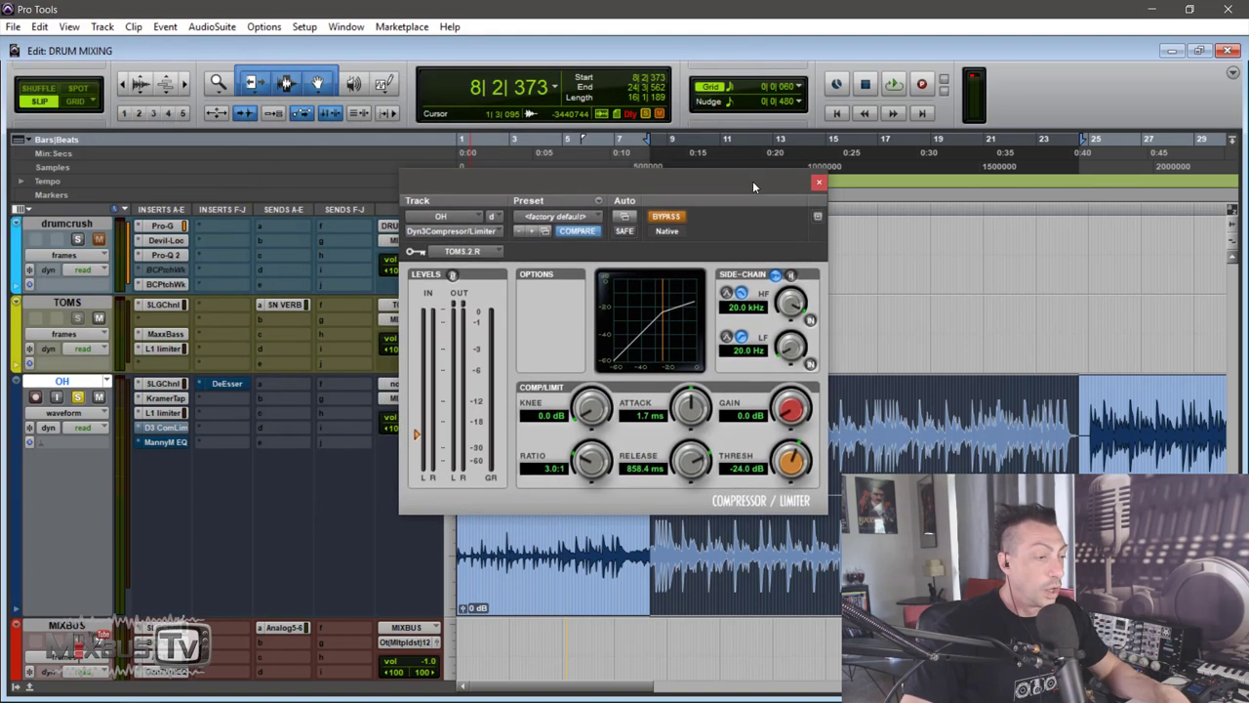
{"action": "left_click_drag", "start_coordinate": [523, 176], "coordinate": [363, 134]}
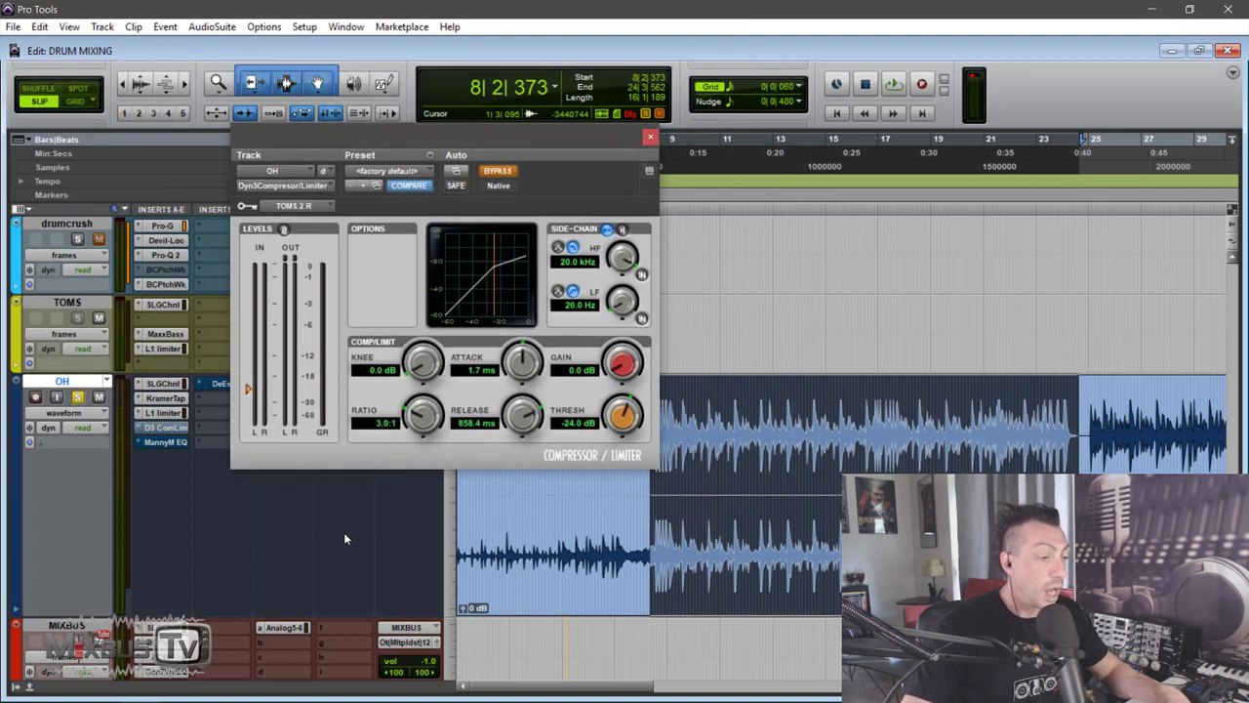
{"action": "scroll", "coordinate": [348, 563], "scroll_direction": "up", "scroll_amount": 10}
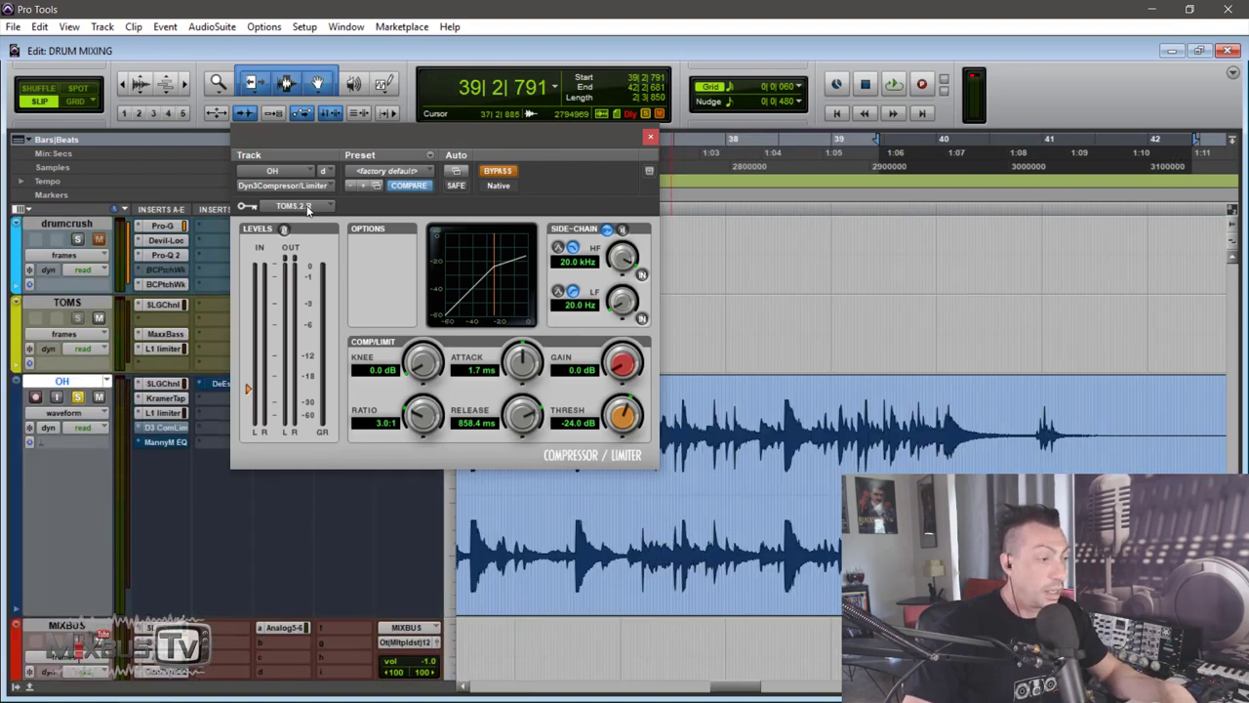
Examine the bus options for the compressor's key input, leaving TOMS.2.R selected
{"action": "left_click", "coordinate": [308, 207]}
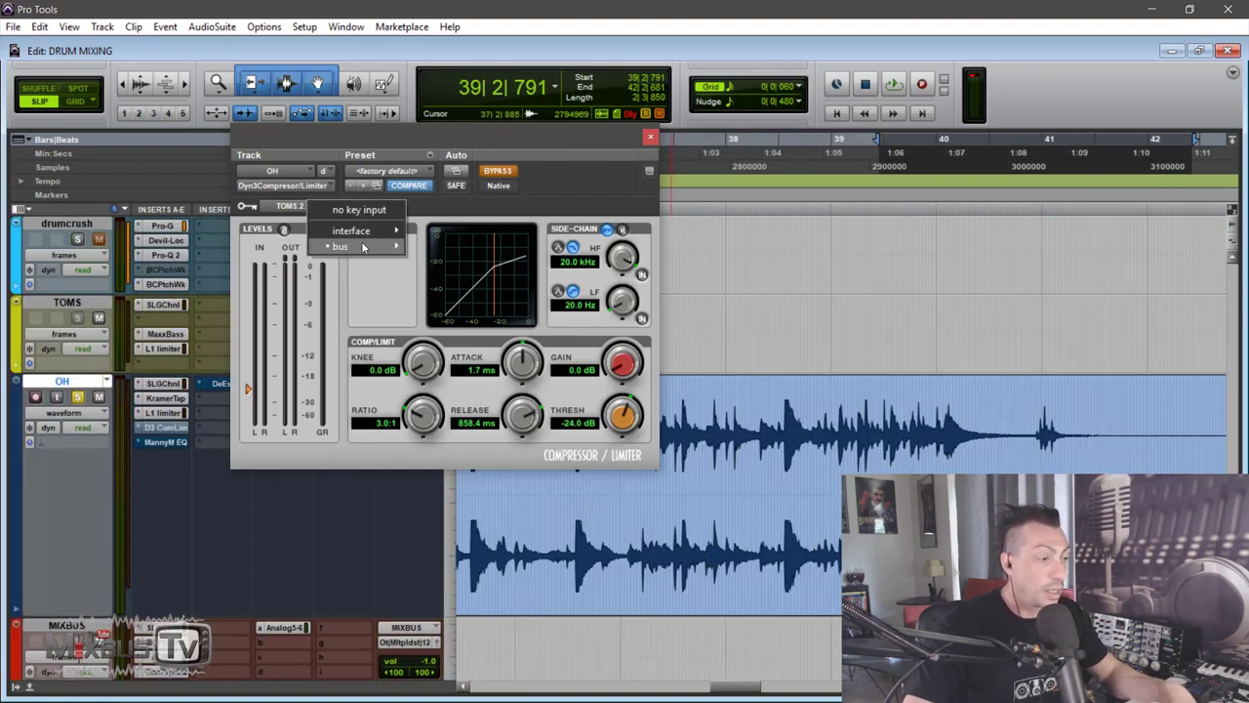
{"action": "mouse_move", "coordinate": [343, 246]}
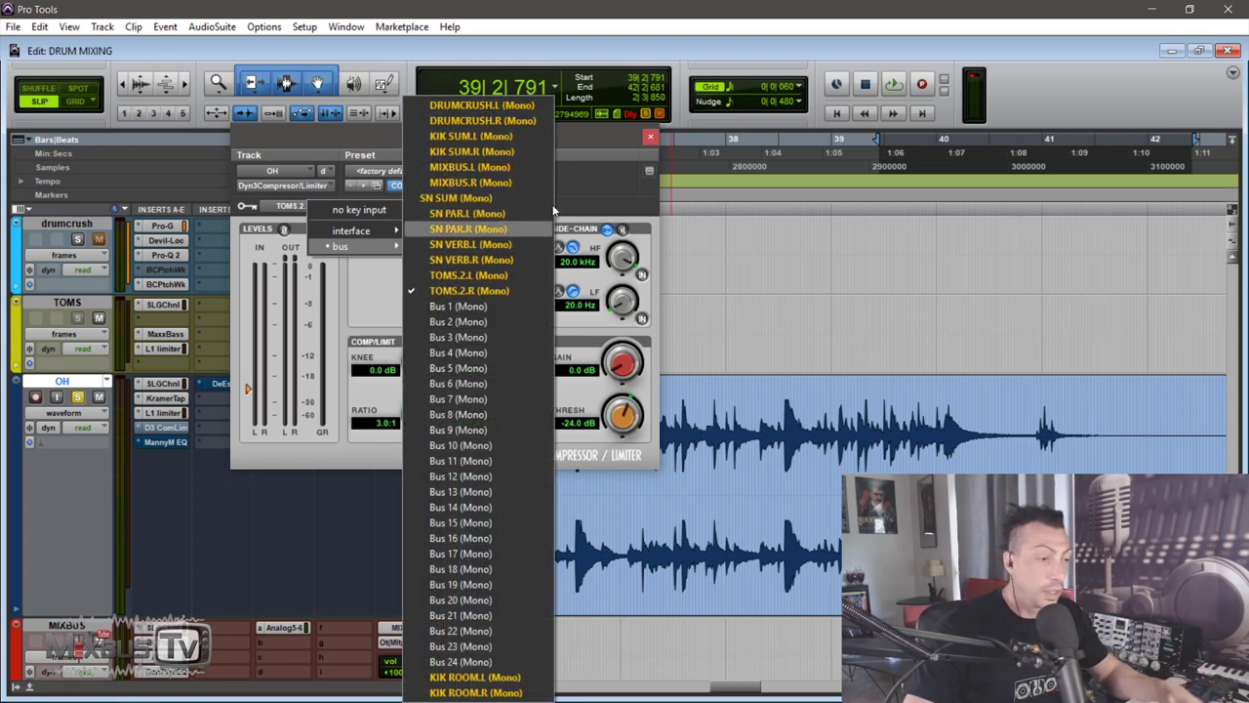
{"action": "left_click", "coordinate": [595, 198]}
{"action": "left_click", "coordinate": [607, 229]}
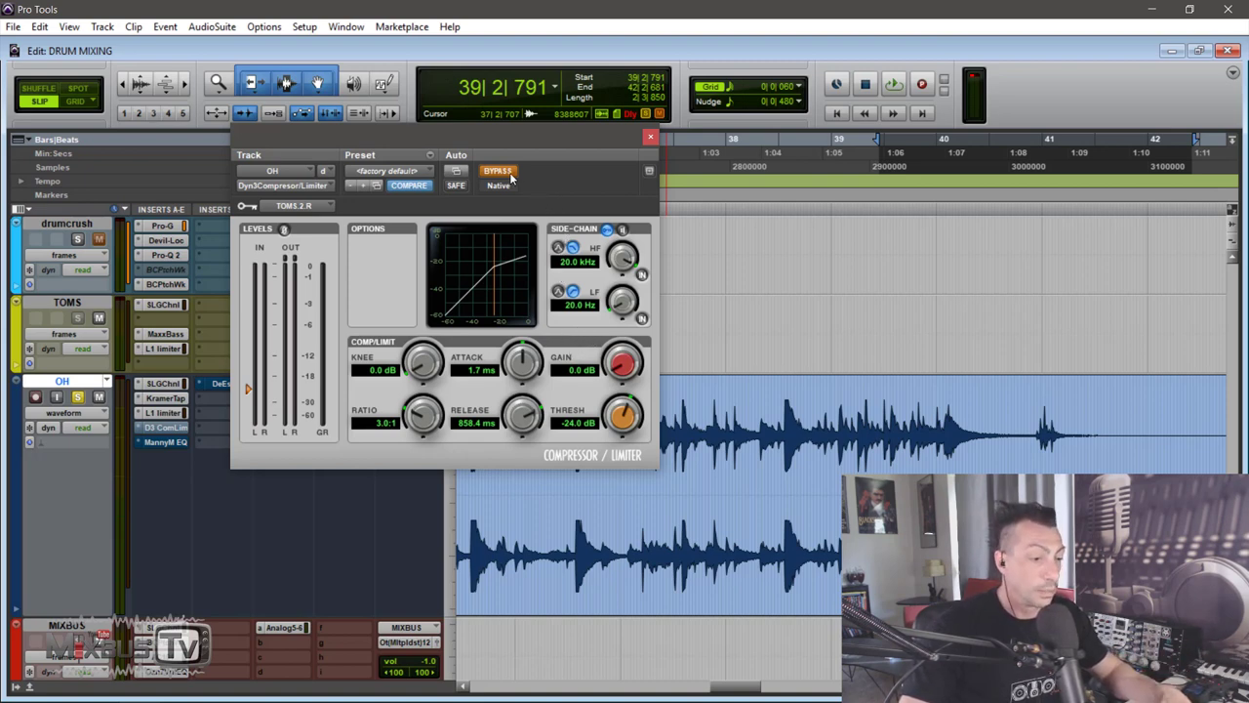
Play the passage around bar 39 with the Dyn3 Compressor/Limiter taken out of bypass, and close its window
{"action": "key", "text": "space"}
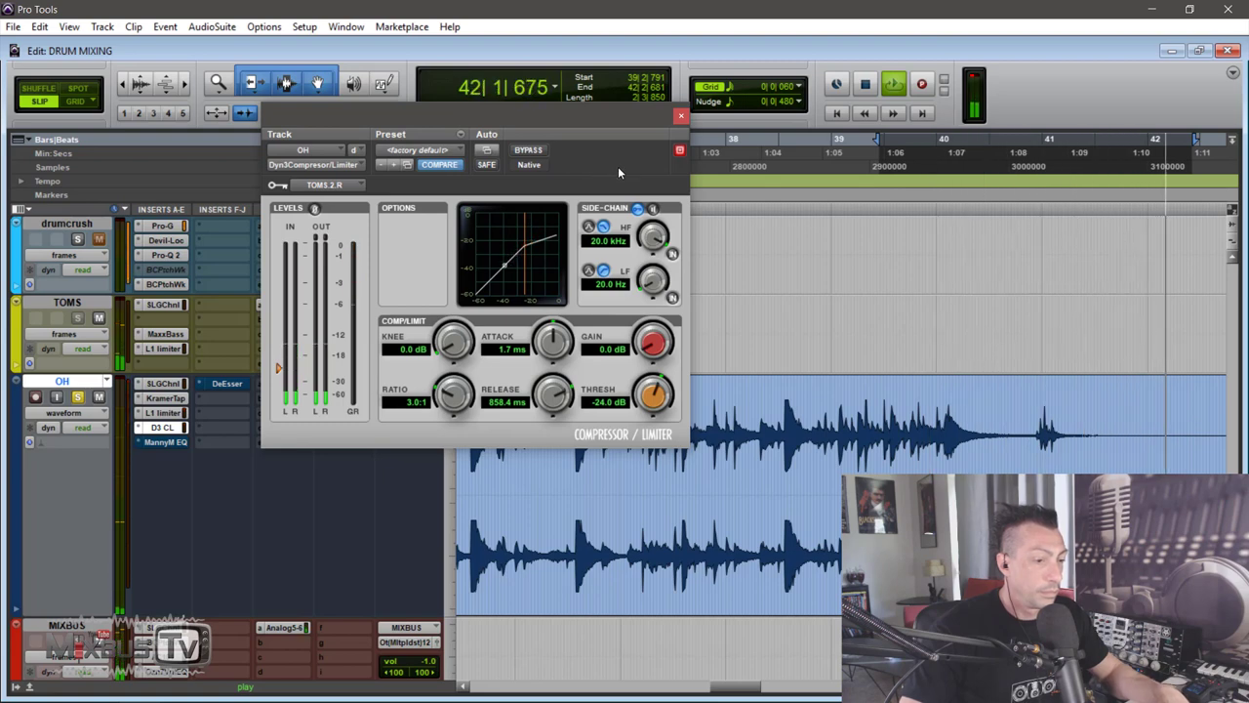
{"action": "key", "text": "space"}
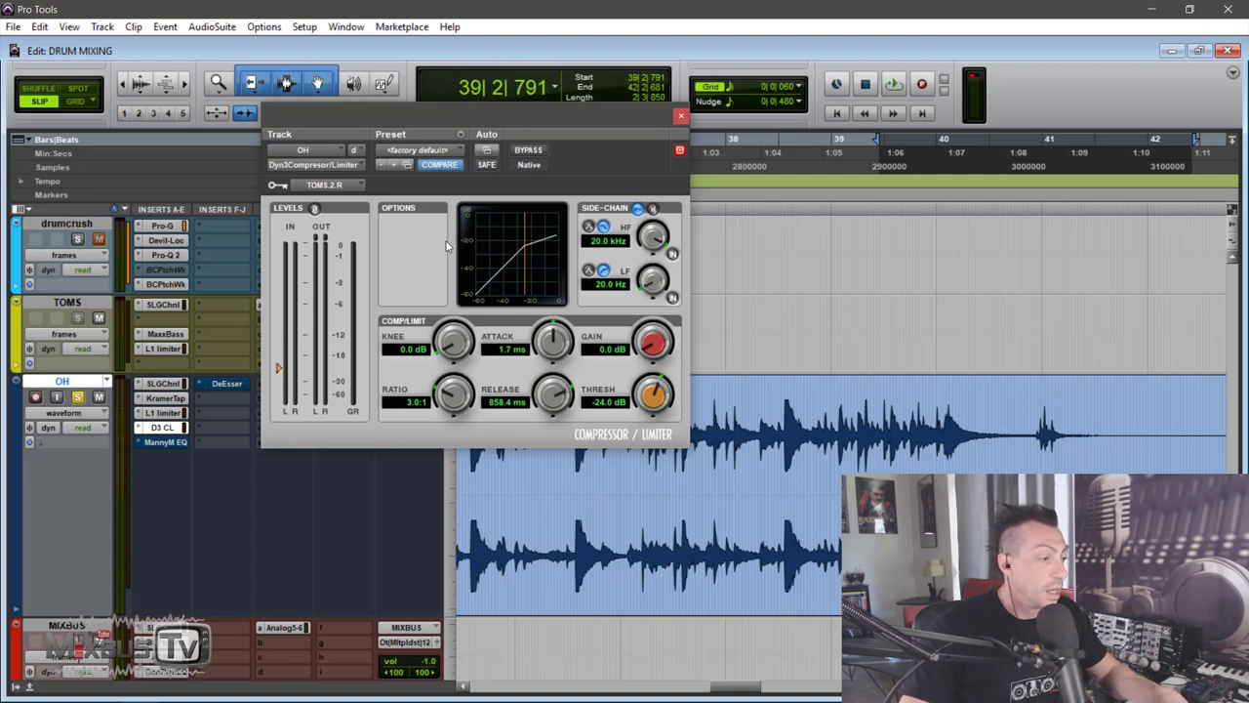
{"action": "left_click", "coordinate": [682, 117]}
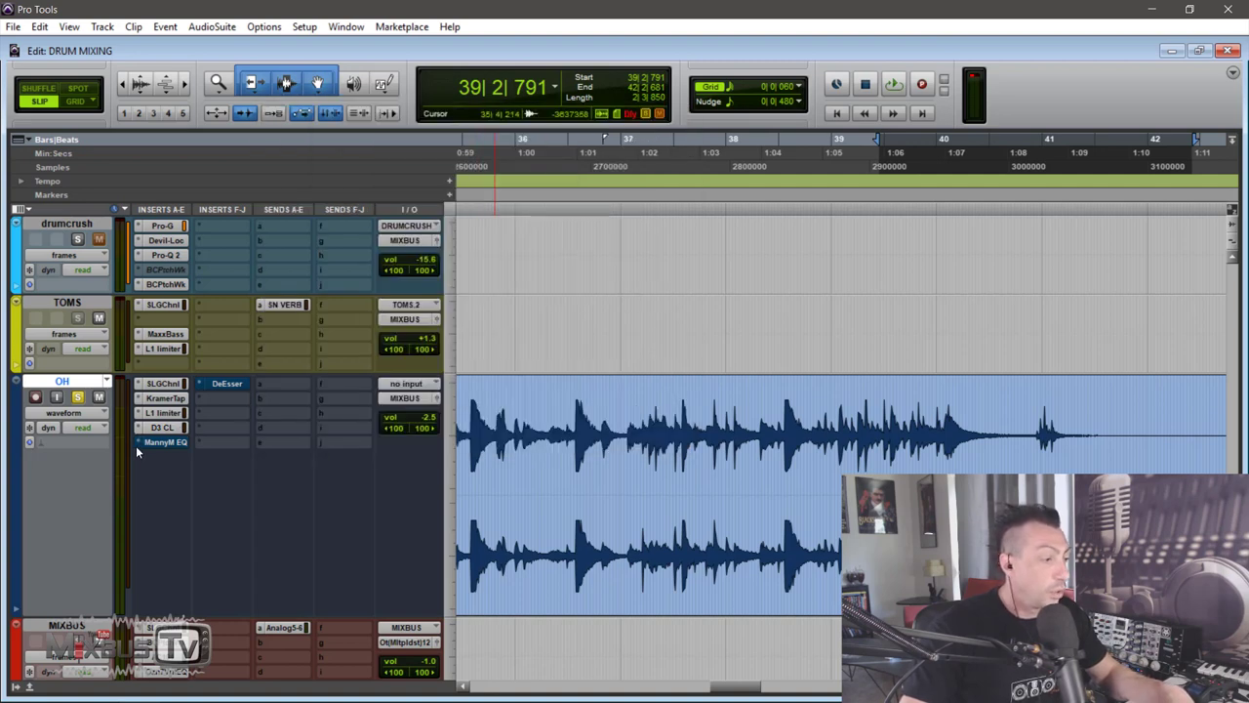
Activate the MannyM EQ on the OH track and open its window, placing it clear of the track's inserts
{"action": "right_click", "coordinate": [157, 432]}
{"action": "left_click", "coordinate": [173, 443]}
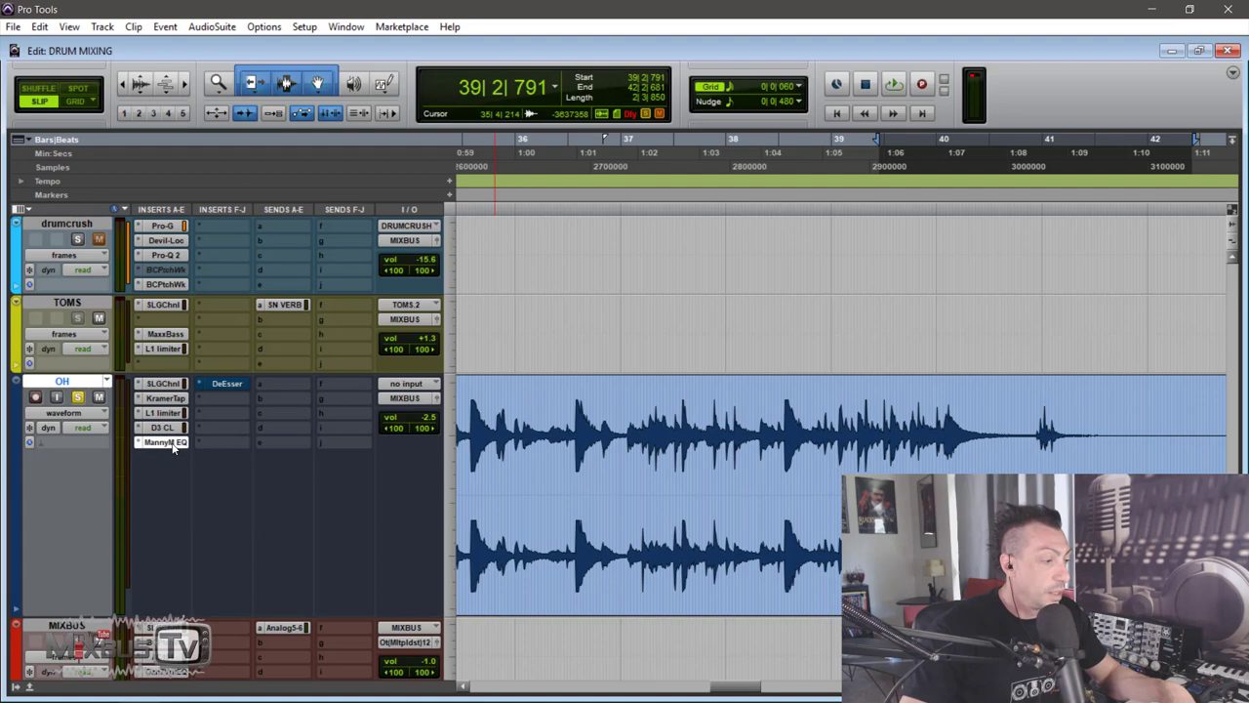
{"action": "left_click", "coordinate": [172, 442]}
{"action": "scroll", "coordinate": [136, 391], "scroll_direction": "down", "scroll_amount": 5}
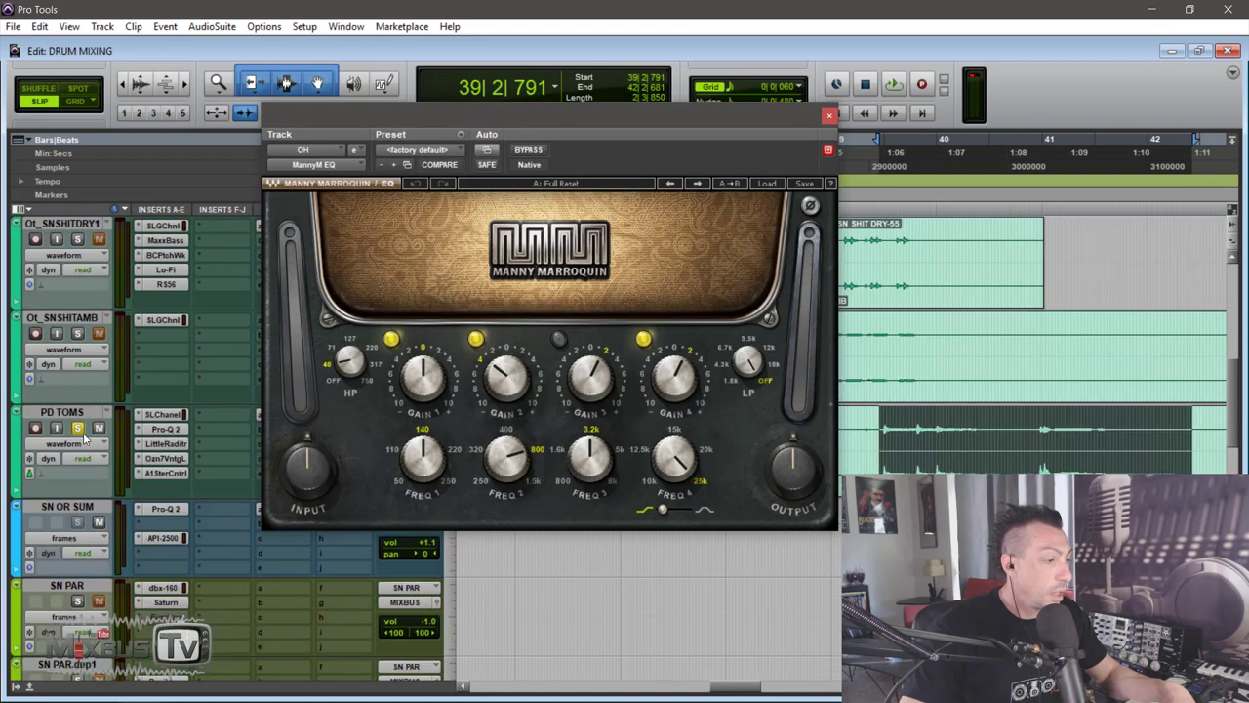
{"action": "scroll", "coordinate": [233, 382], "scroll_direction": "down", "scroll_amount": 5}
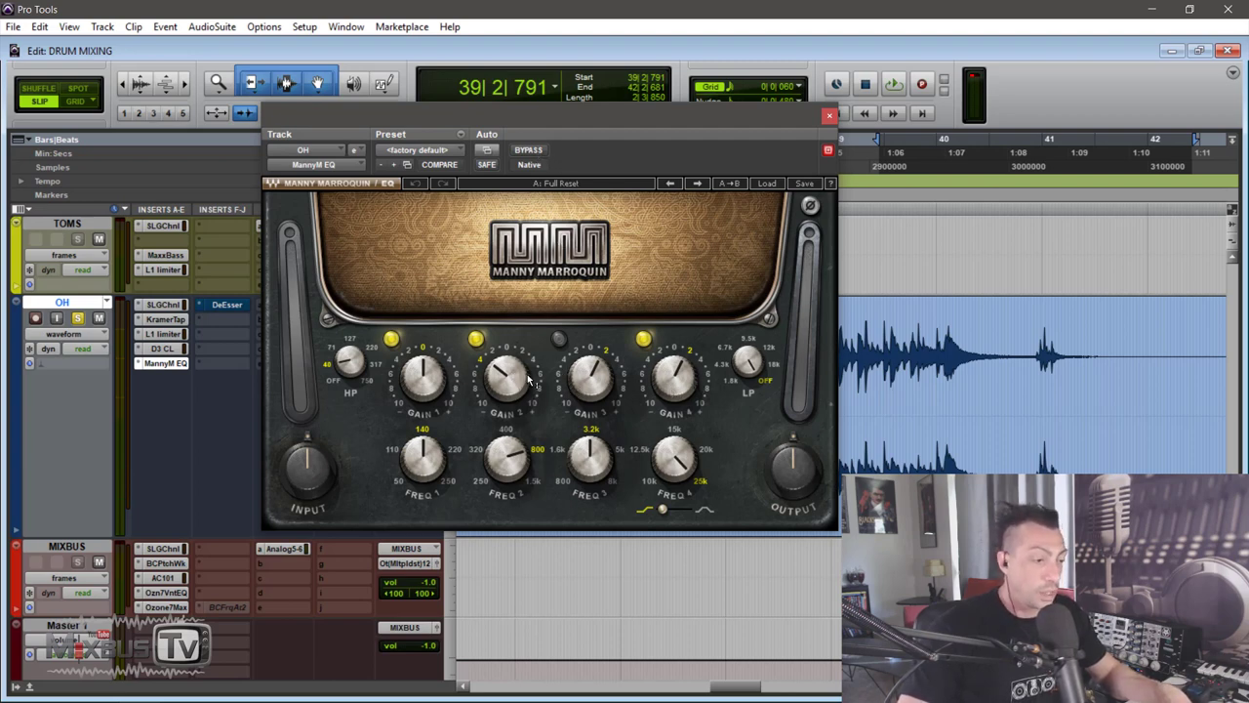
{"action": "left_click_drag", "start_coordinate": [532, 380], "coordinate": [566, 337]}
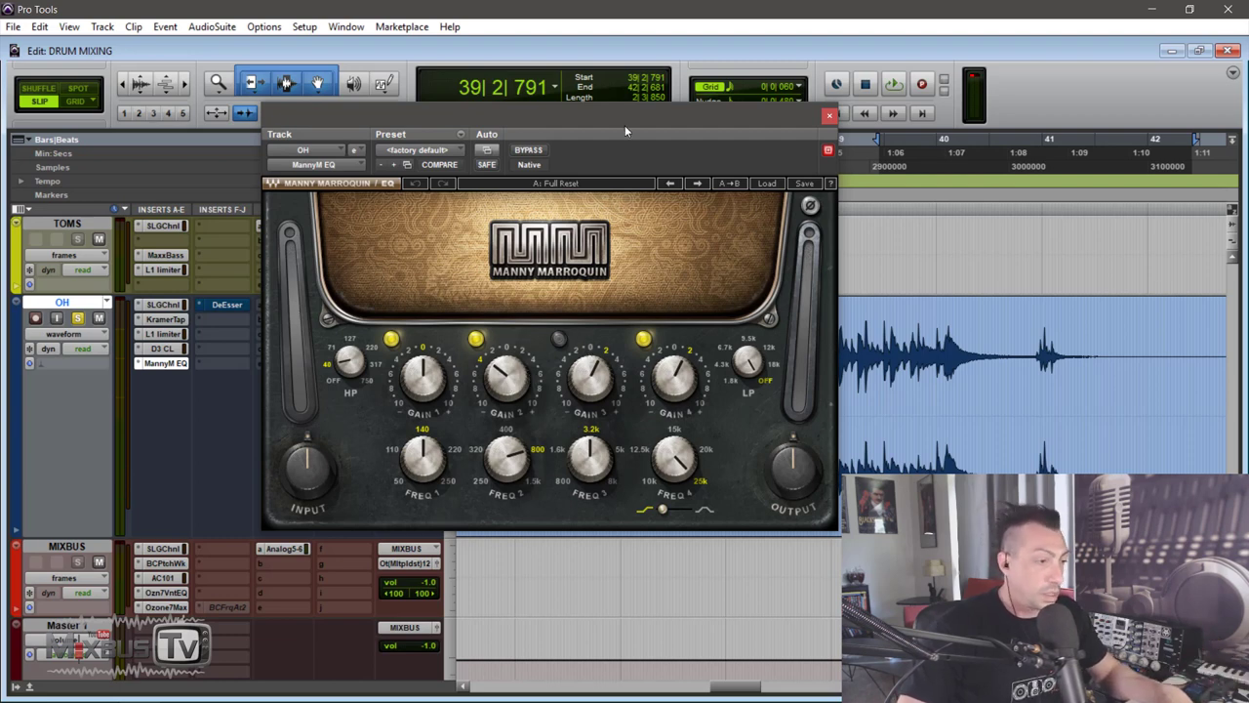
{"action": "left_click_drag", "start_coordinate": [623, 121], "coordinate": [591, 94]}
Compare the overheads with the MannyM EQ bypassed and active during playback, and stop with it bypassed
{"action": "left_click", "coordinate": [498, 124]}
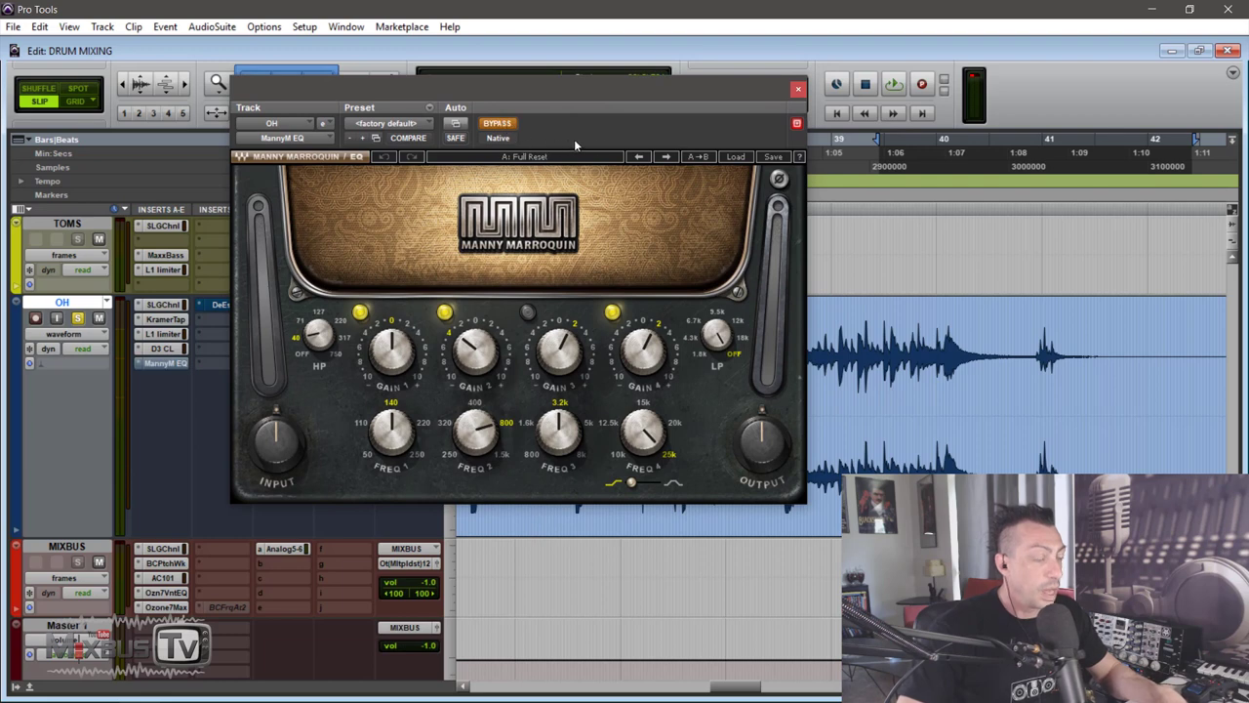
{"action": "key", "text": "space"}
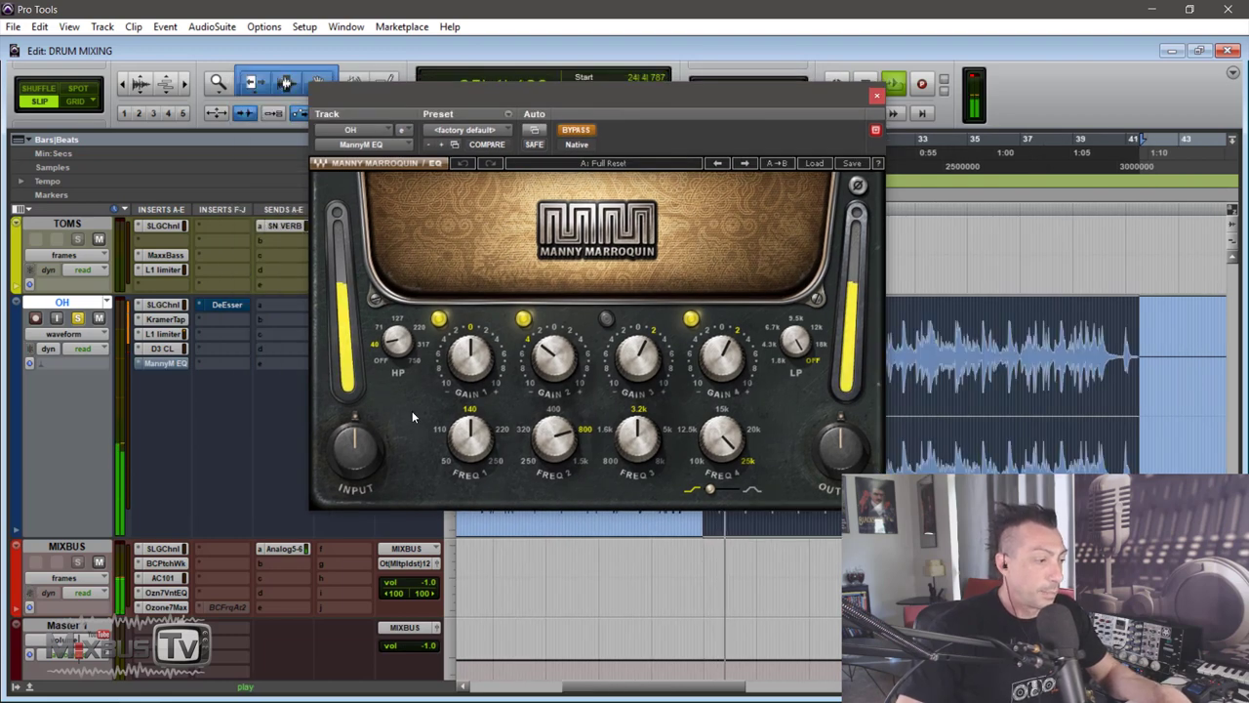
{"action": "left_click", "coordinate": [578, 133]}
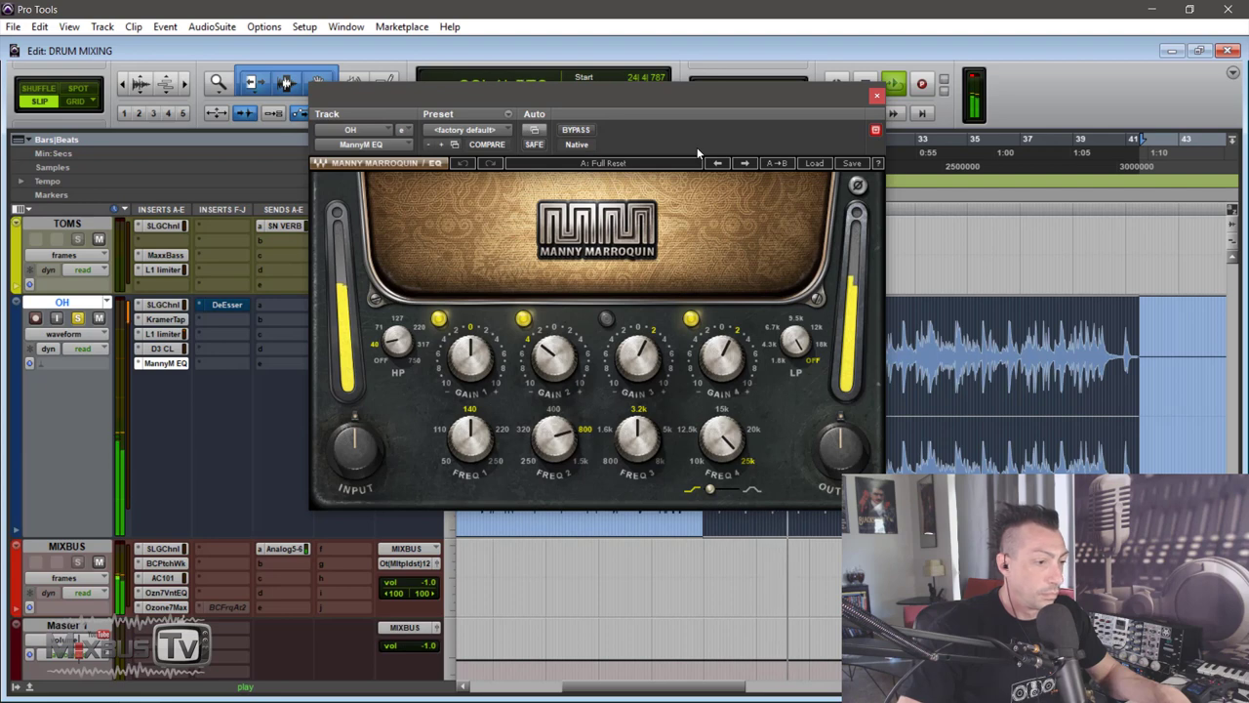
{"action": "left_click", "coordinate": [576, 130]}
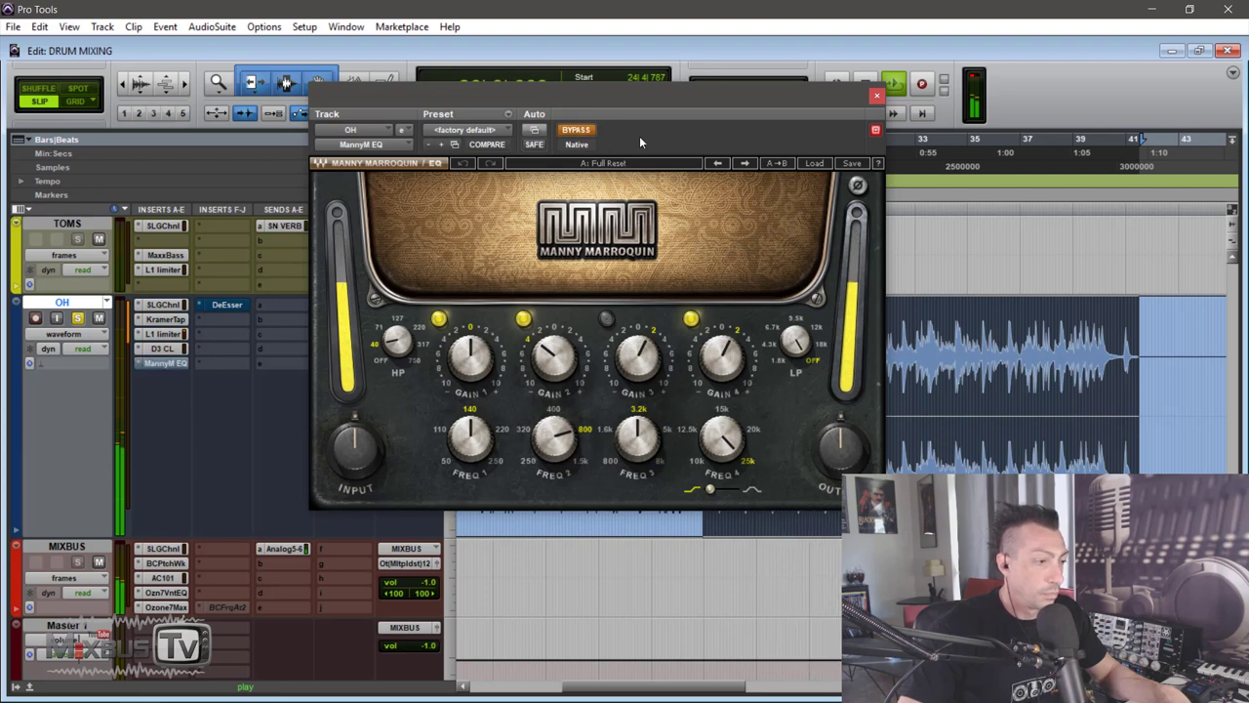
{"action": "key", "text": "space"}
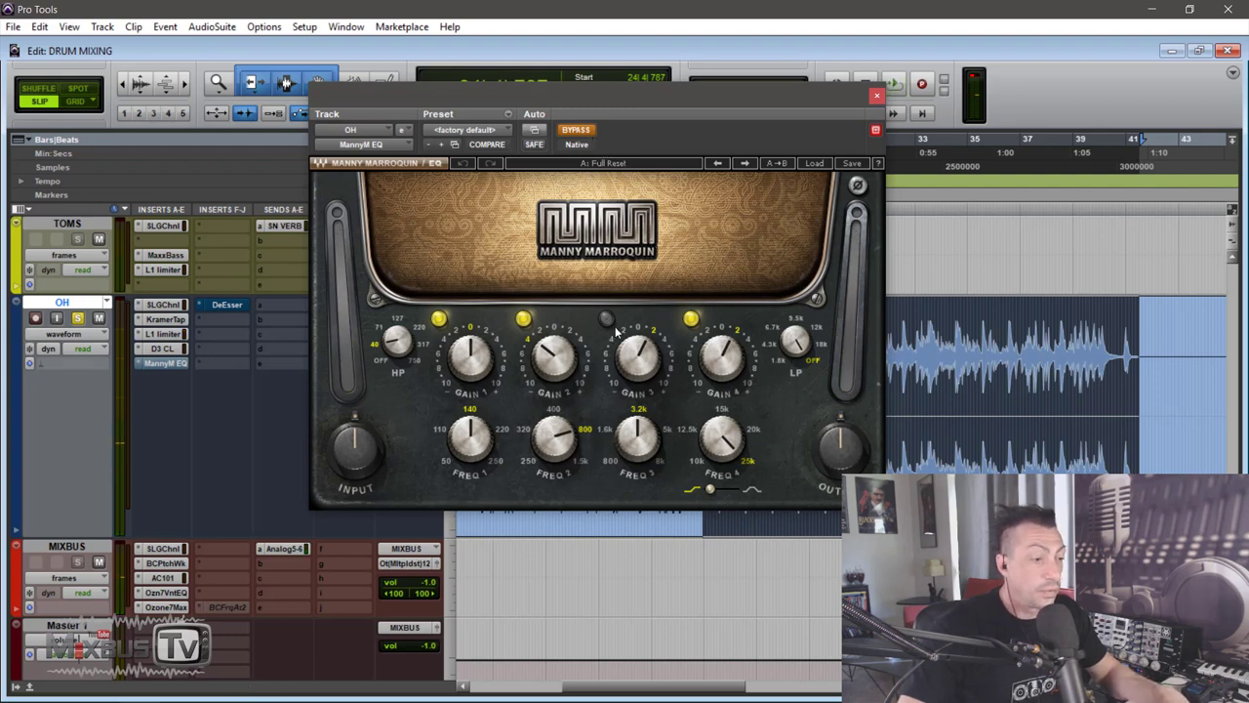
Check the Gain 4, Gain 2 and Freq 4 settings of the MannyM EQ
{"action": "mouse_move", "coordinate": [726, 361]}
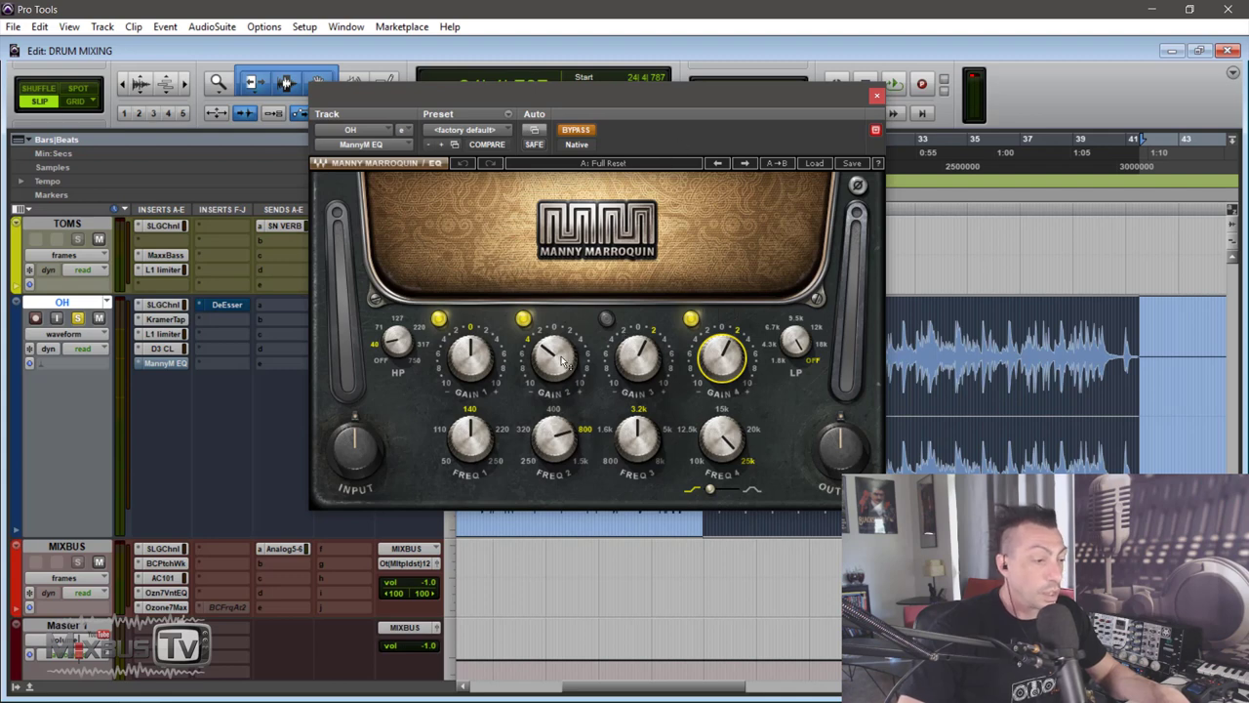
{"action": "mouse_move", "coordinate": [561, 361]}
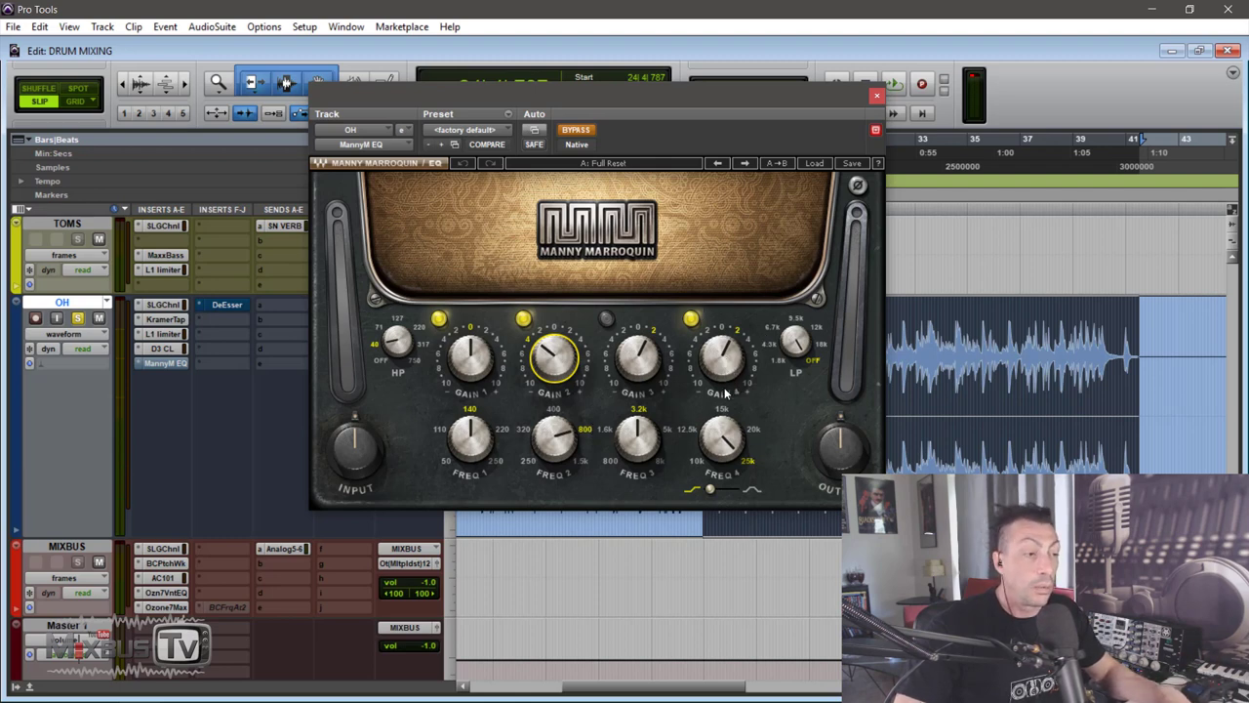
{"action": "left_click", "coordinate": [730, 444]}
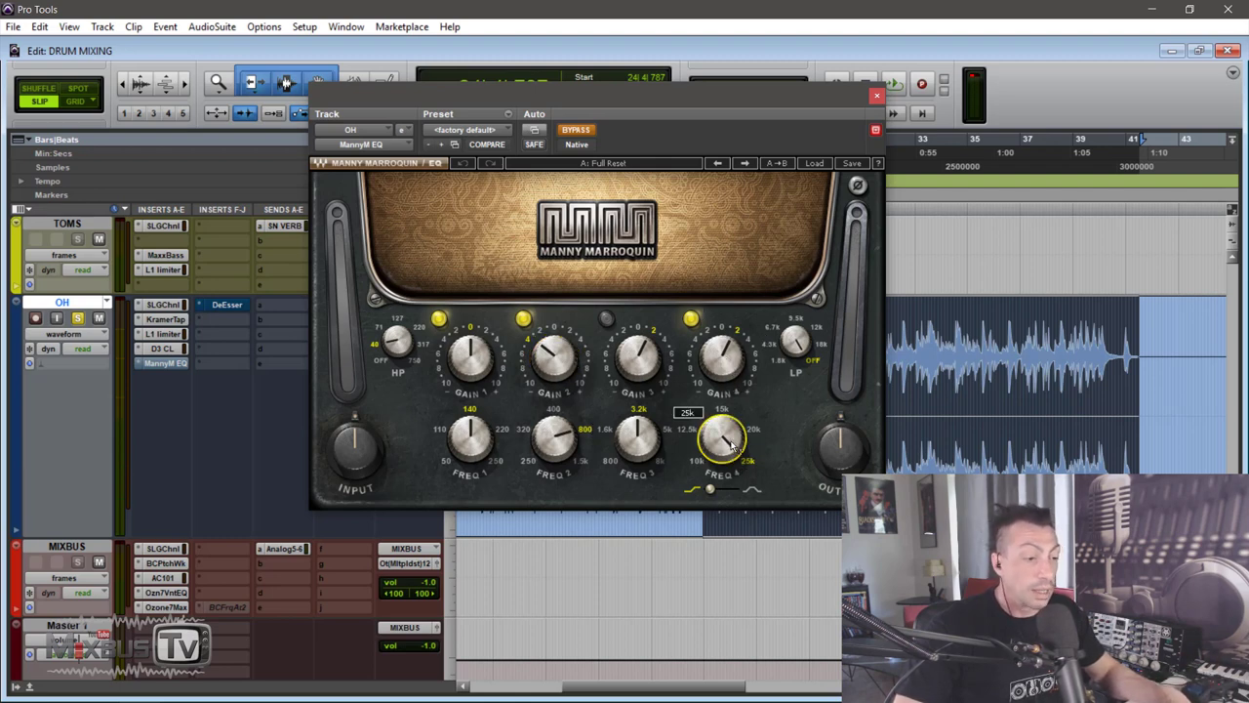
Replay the overheads with the MannyM EQ switched in, out and in again, leaving it active
{"action": "left_click", "coordinate": [576, 131]}
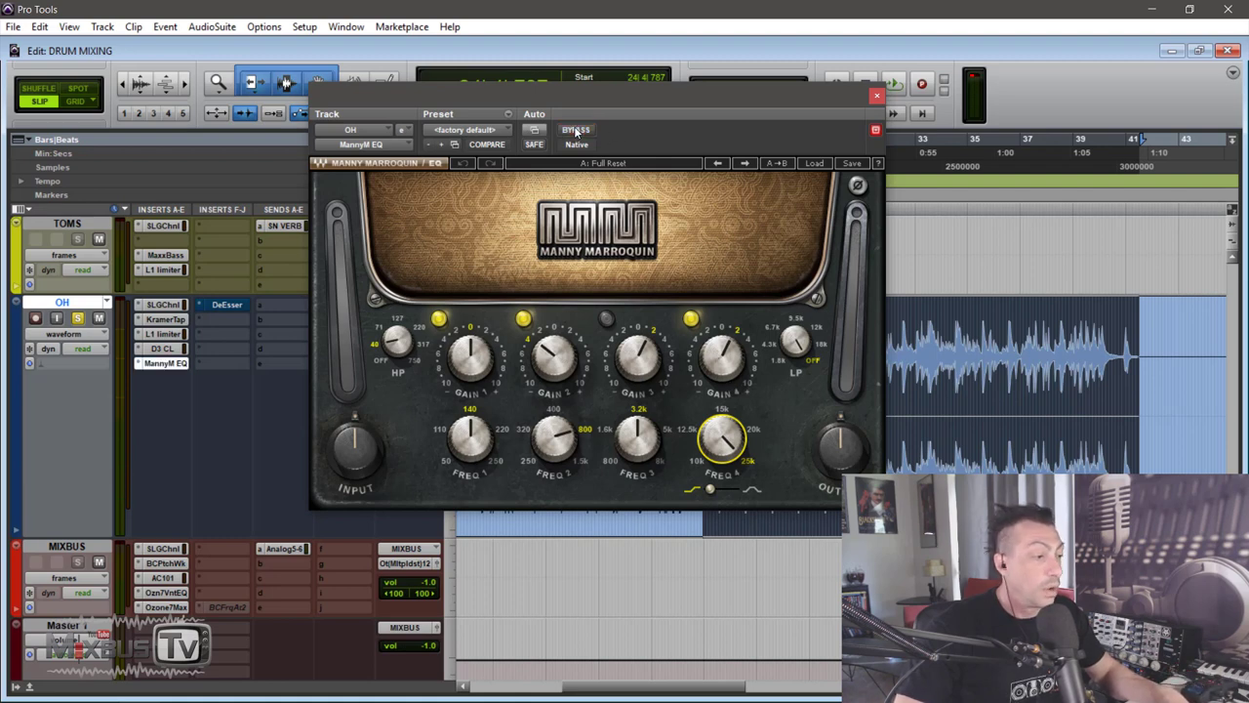
{"action": "key", "text": "space"}
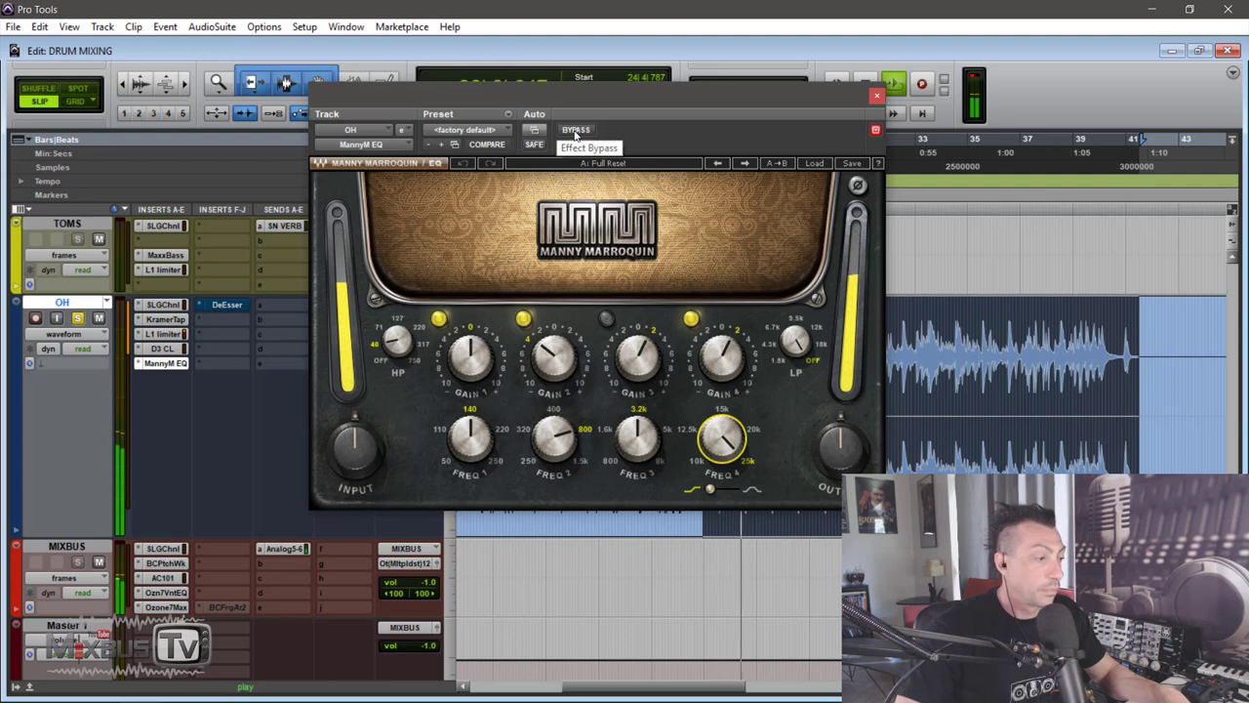
{"action": "left_click", "coordinate": [576, 131]}
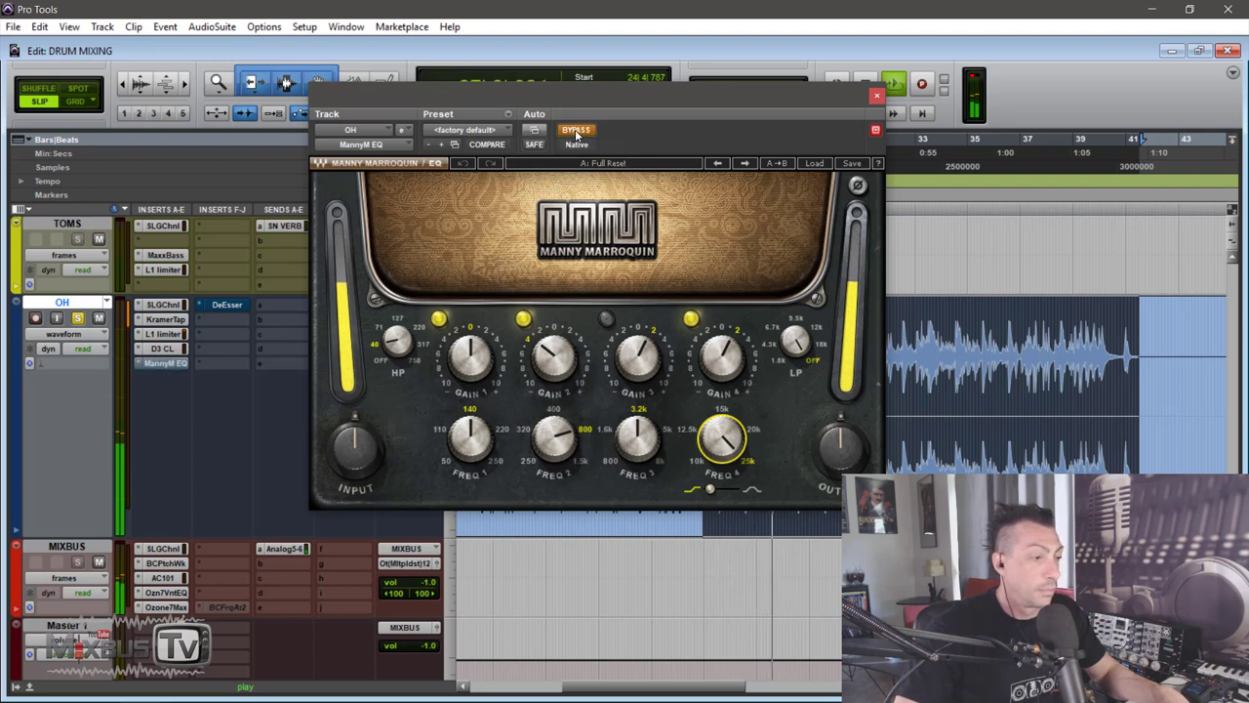
{"action": "left_click", "coordinate": [576, 131]}
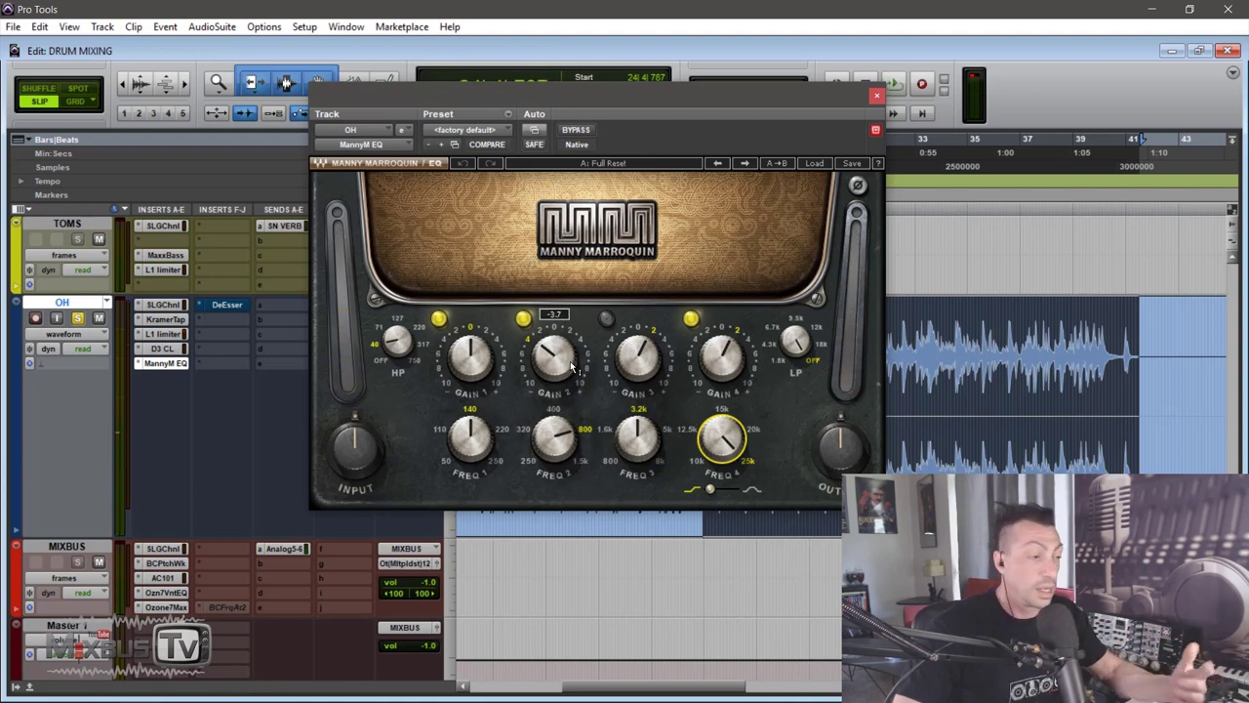
Open the DeEsser on the OH track and close the MannyM EQ window
{"action": "left_click", "coordinate": [225, 305]}
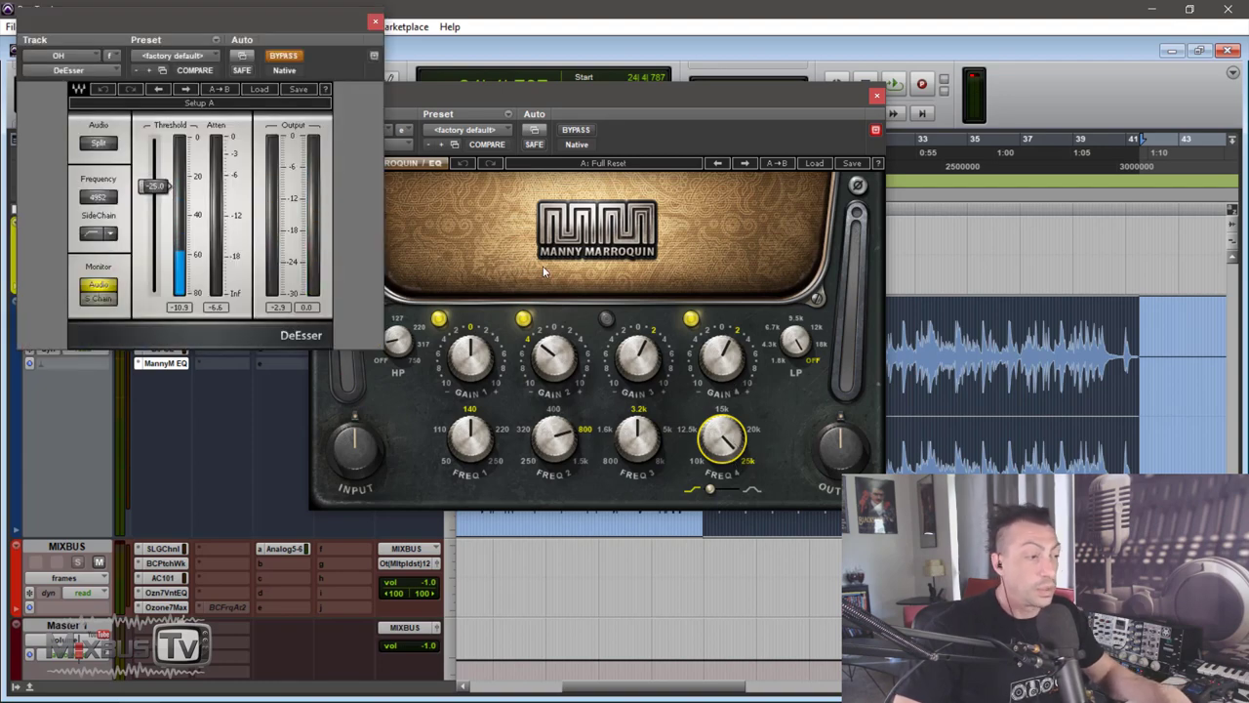
{"action": "left_click_drag", "start_coordinate": [329, 35], "coordinate": [605, 110]}
{"action": "left_click", "coordinate": [877, 96]}
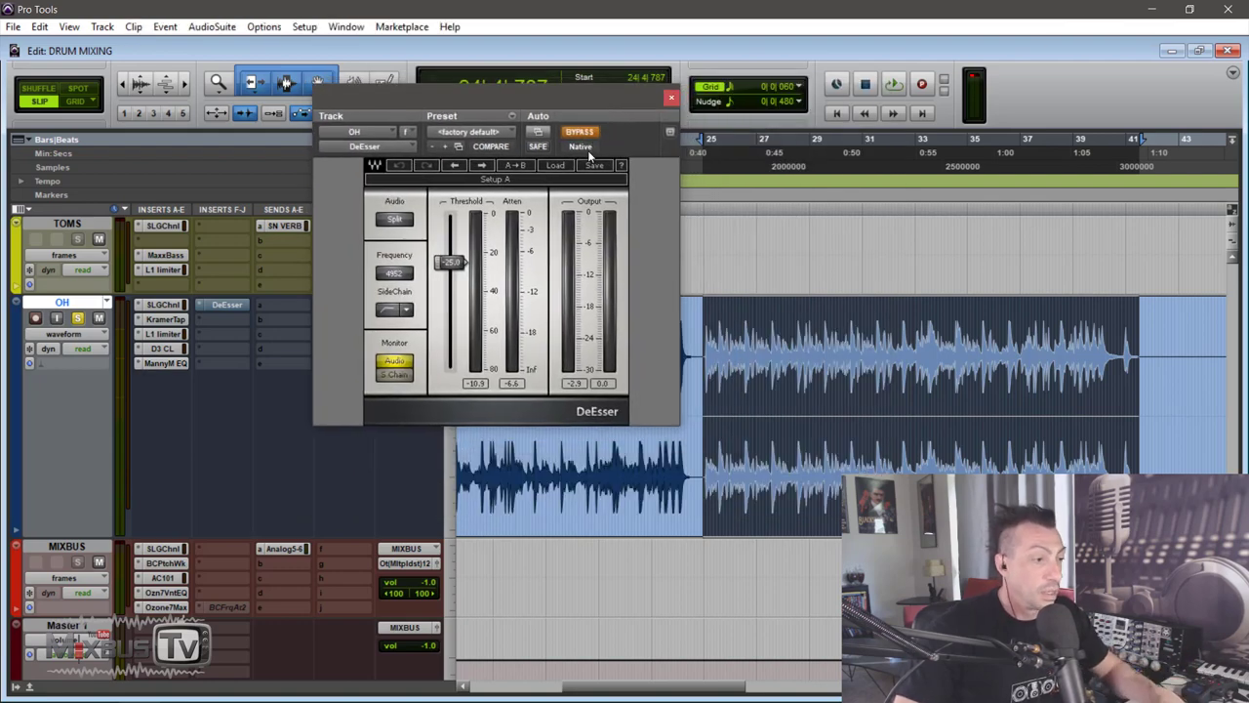
Compare the overheads with the DeEsser bypassed and active during playback, and leave it active
{"action": "key", "text": "space"}
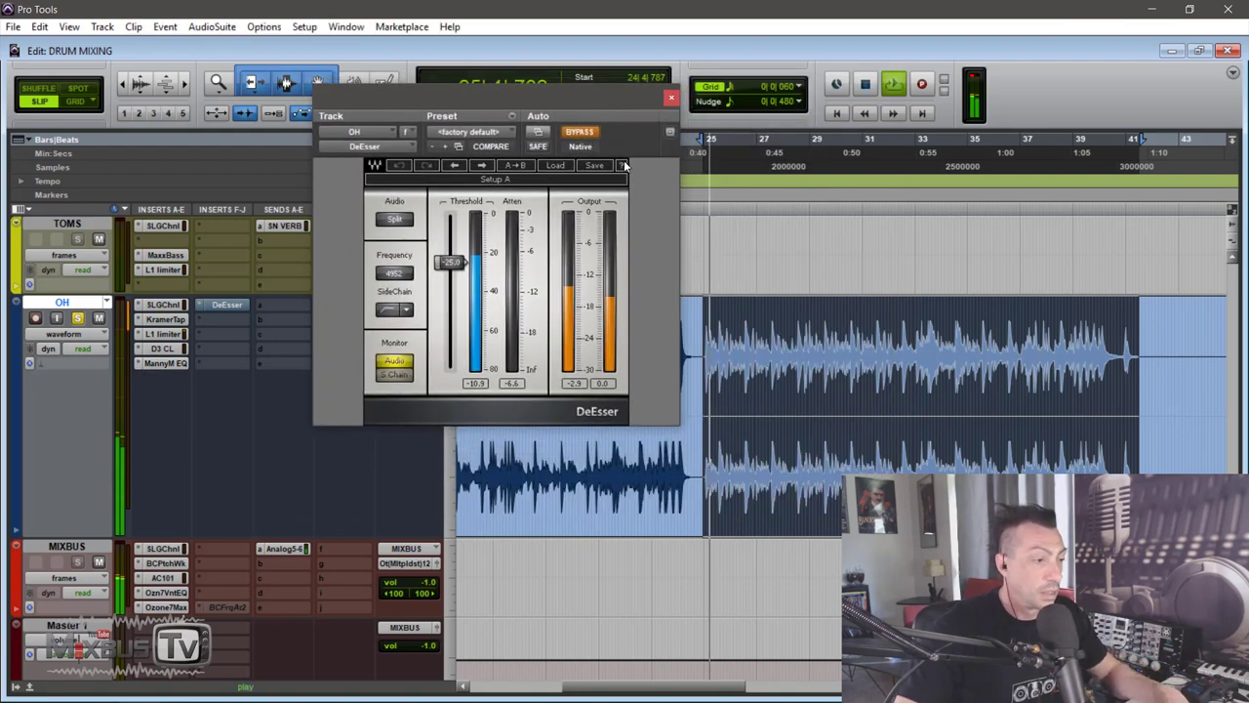
{"action": "left_click", "coordinate": [582, 131]}
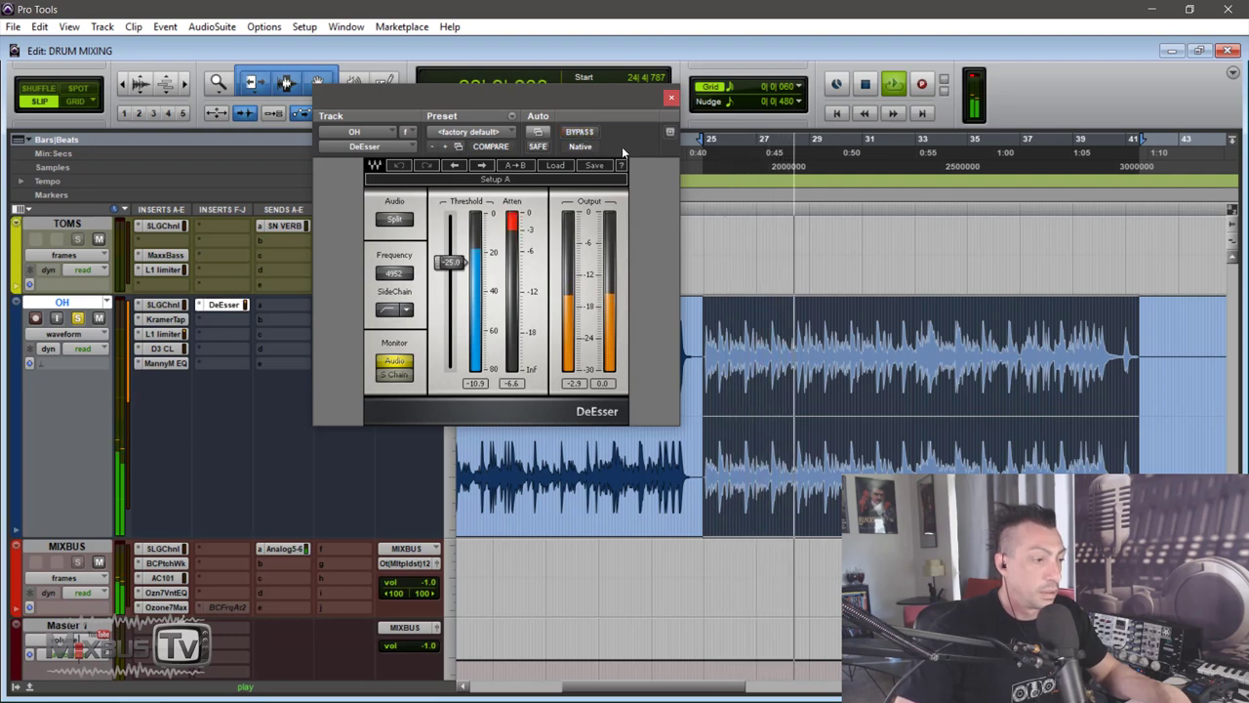
{"action": "left_click", "coordinate": [581, 134]}
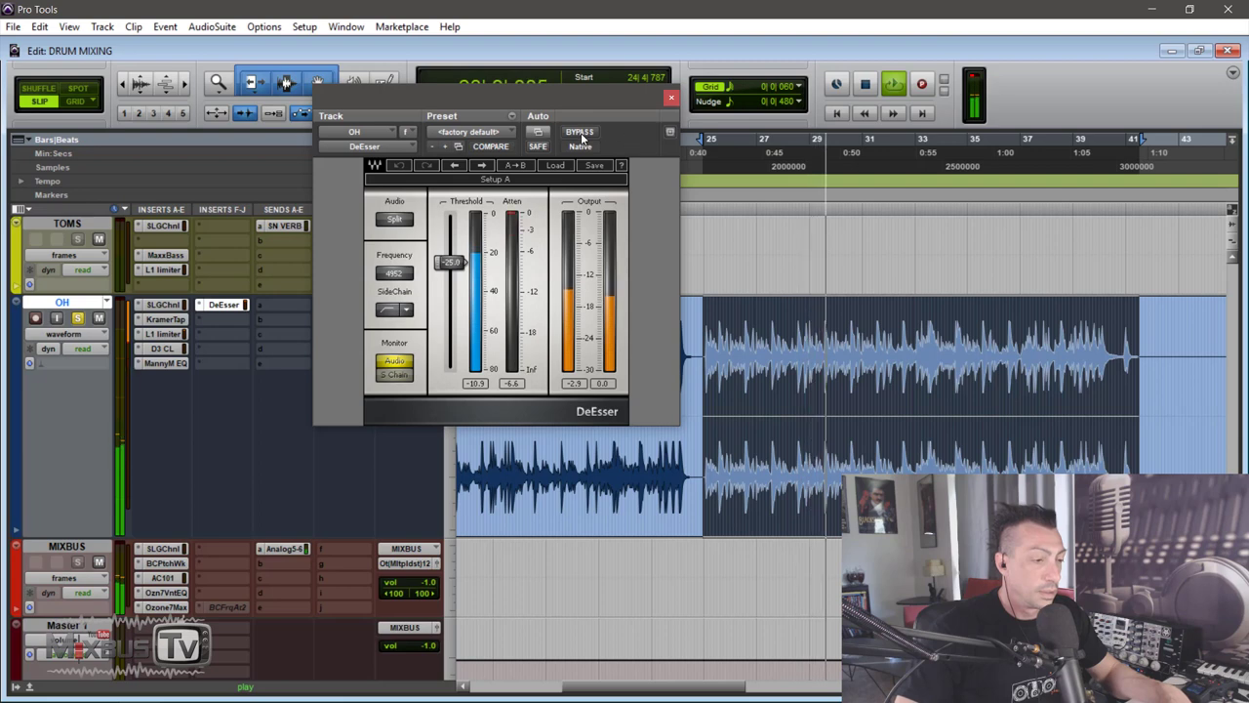
{"action": "left_click", "coordinate": [581, 135]}
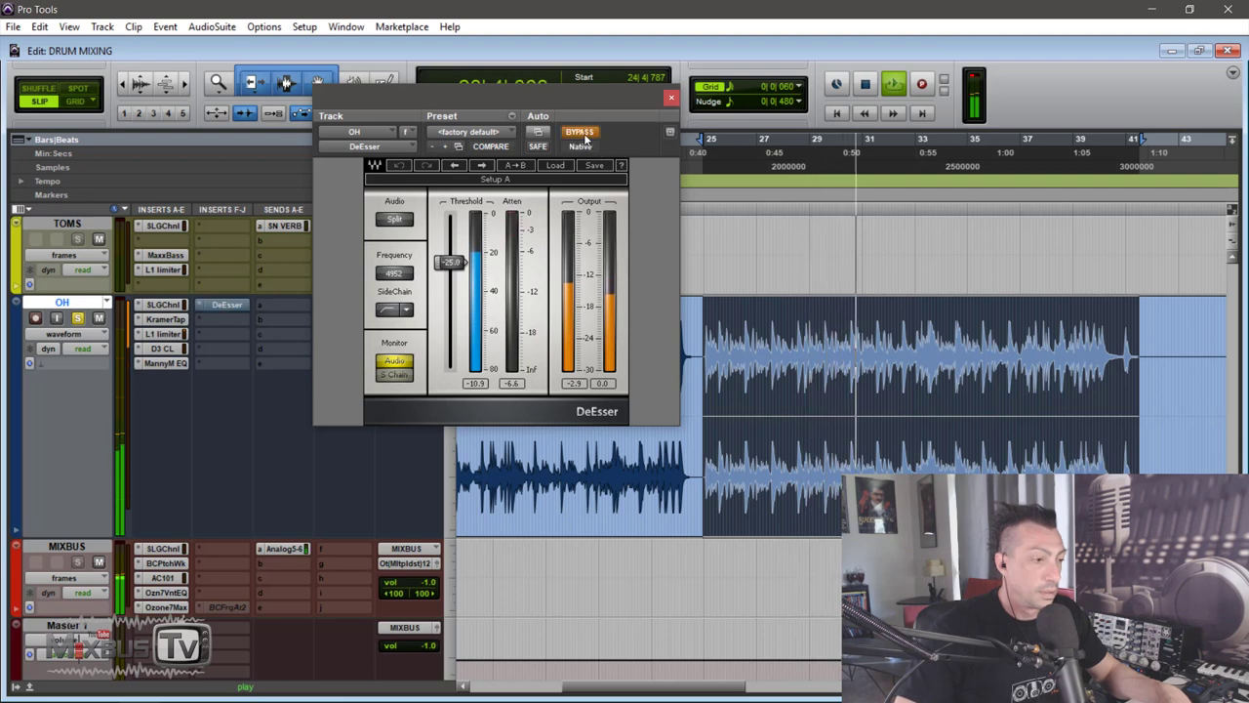
{"action": "left_click", "coordinate": [581, 134]}
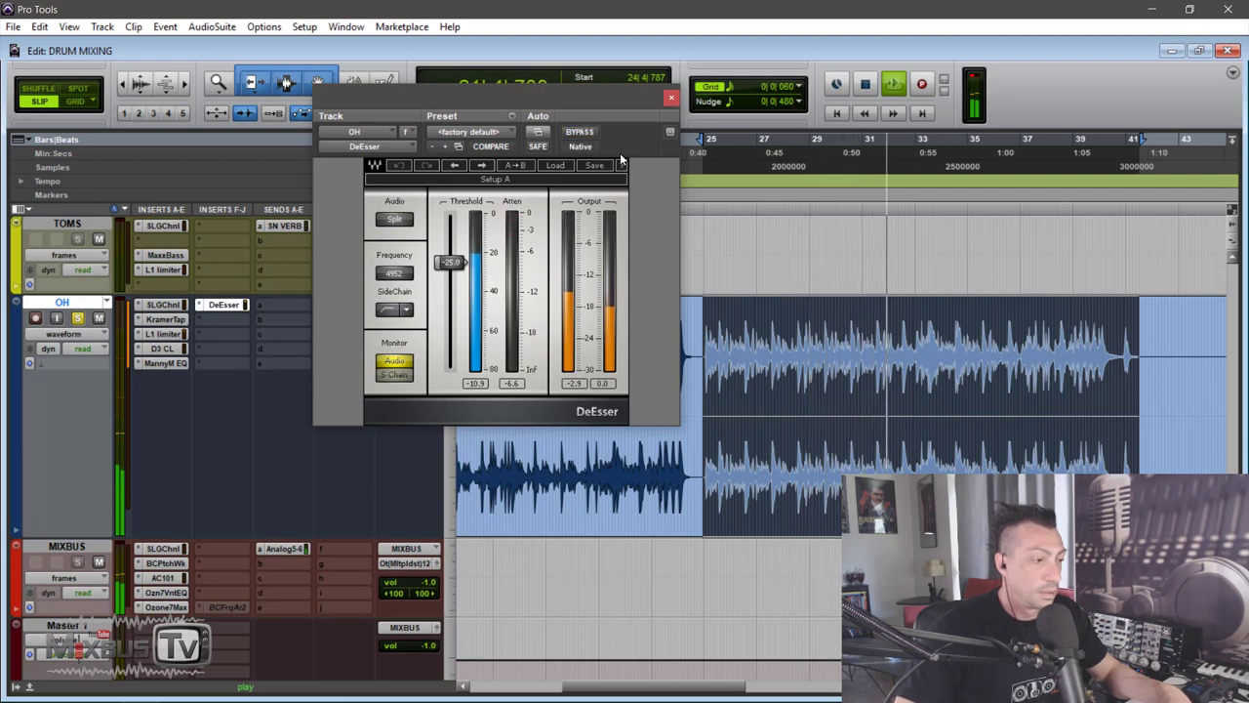
{"action": "key", "text": "space"}
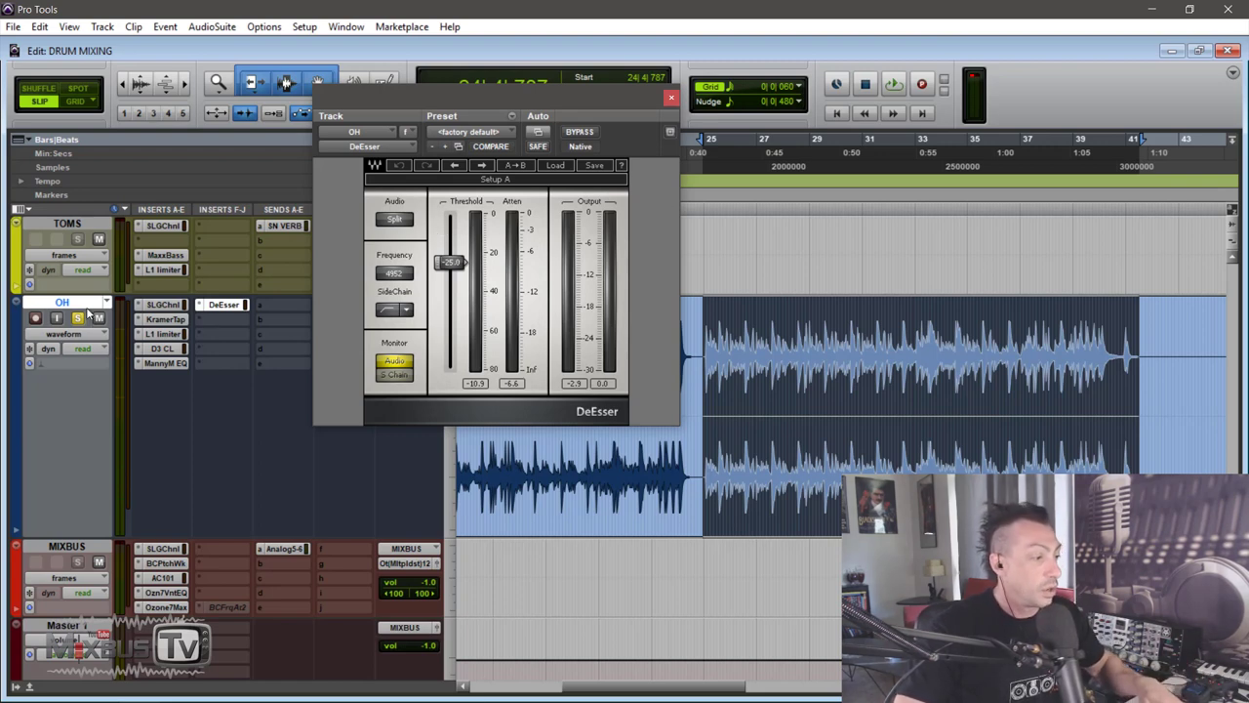
Compare the overheads with all OH inserts bypassed and active during playback, then close the DeEsser, stop and release the OH solo
{"action": "key", "text": "shift+a"}
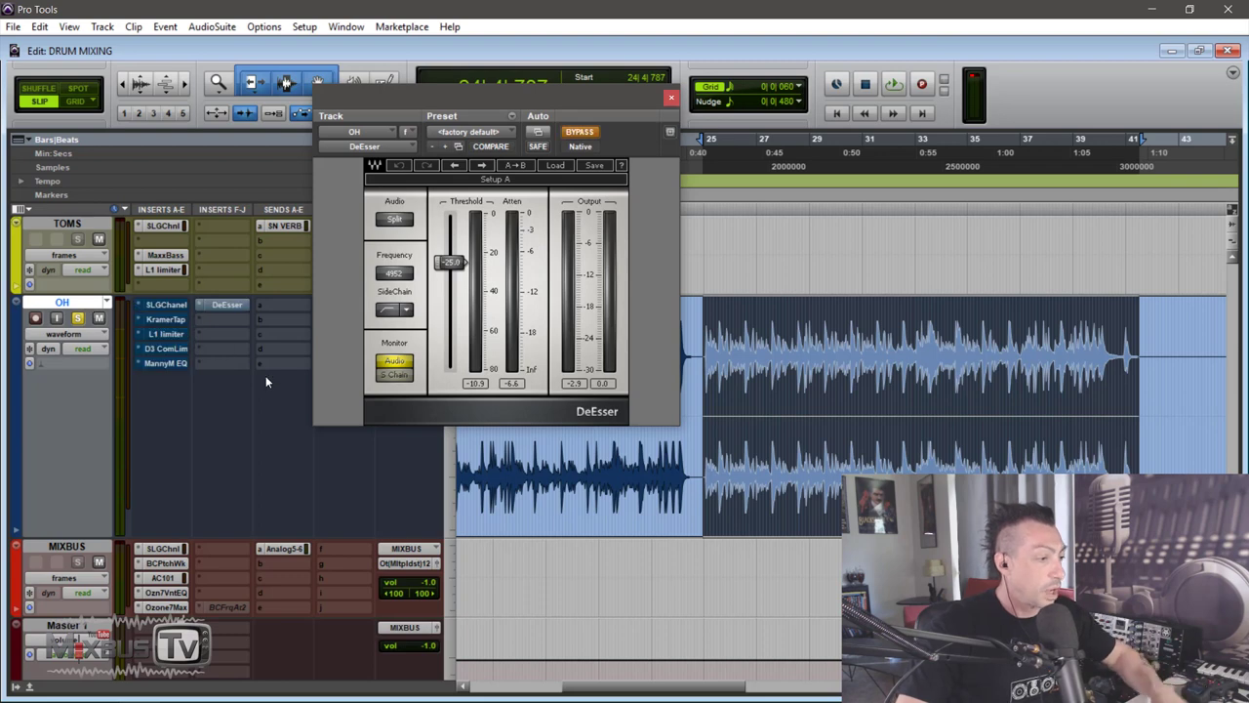
{"action": "key", "text": "space"}
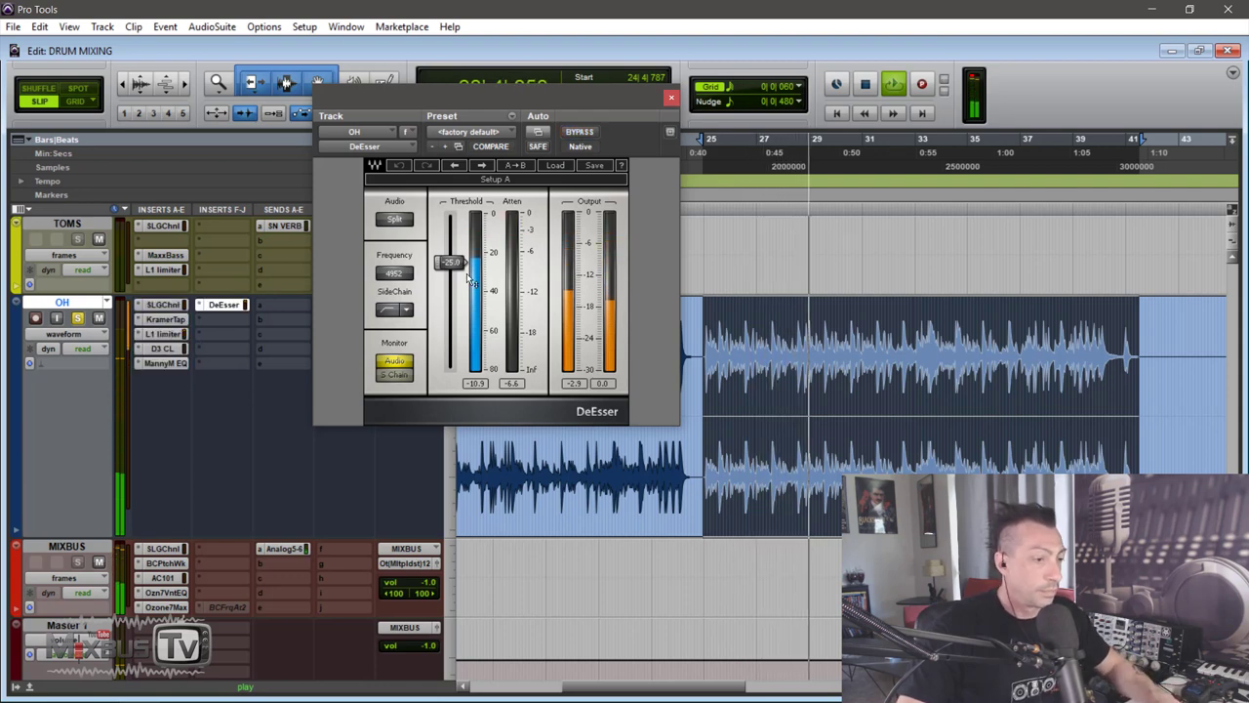
{"action": "left_click", "coordinate": [670, 96]}
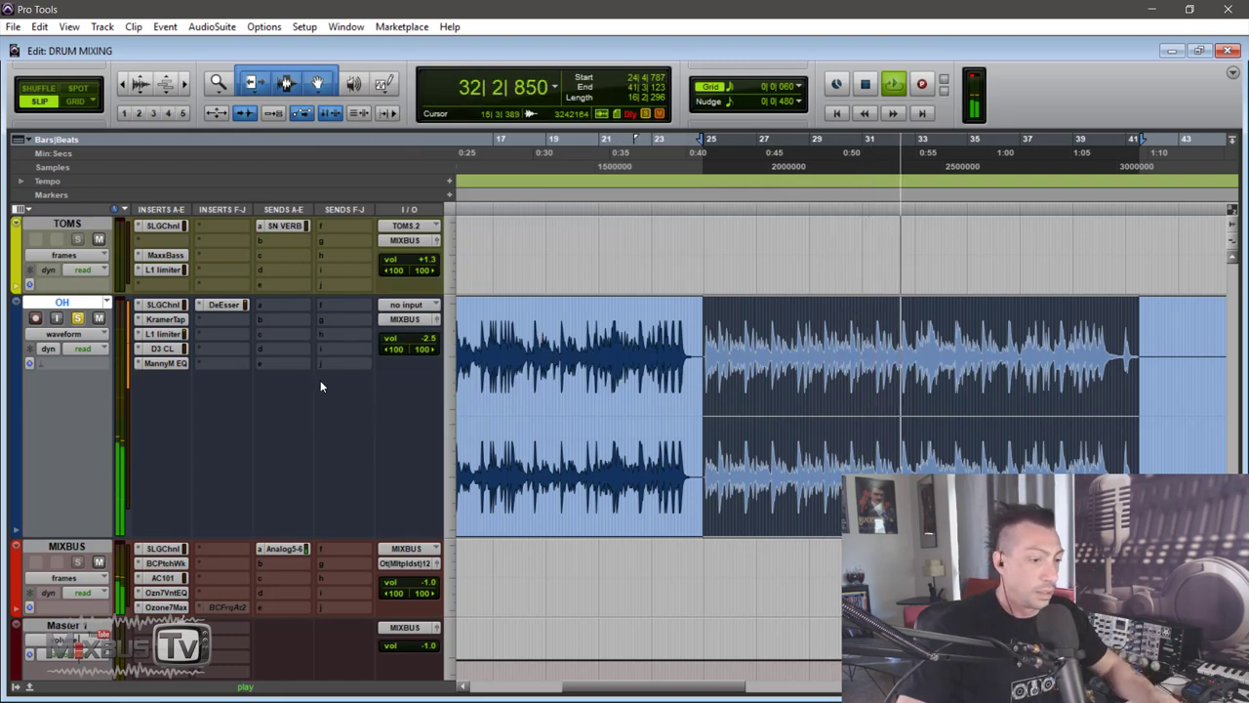
{"action": "key", "text": "space"}
{"action": "key", "text": "ctrl+["}
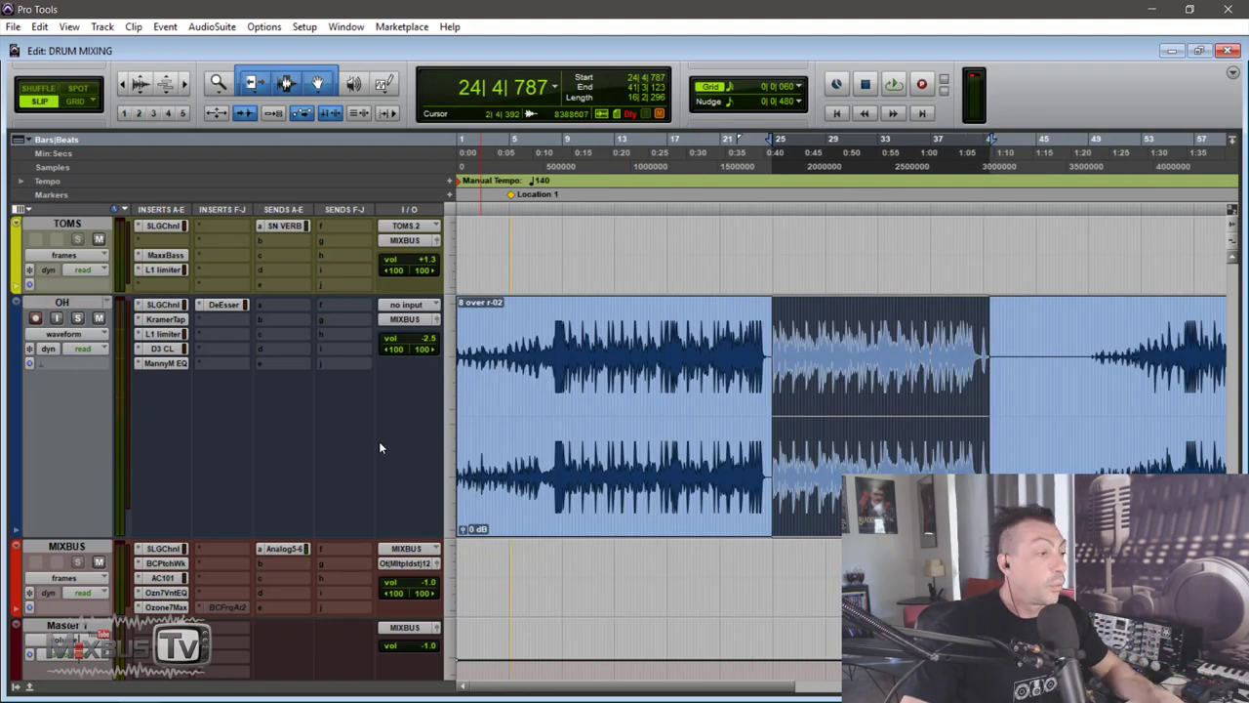
Look over the kick, snare, toms and bus tracks of the session with their inserts and sends
{"action": "scroll", "coordinate": [381, 446], "scroll_direction": "up", "scroll_amount": 3}
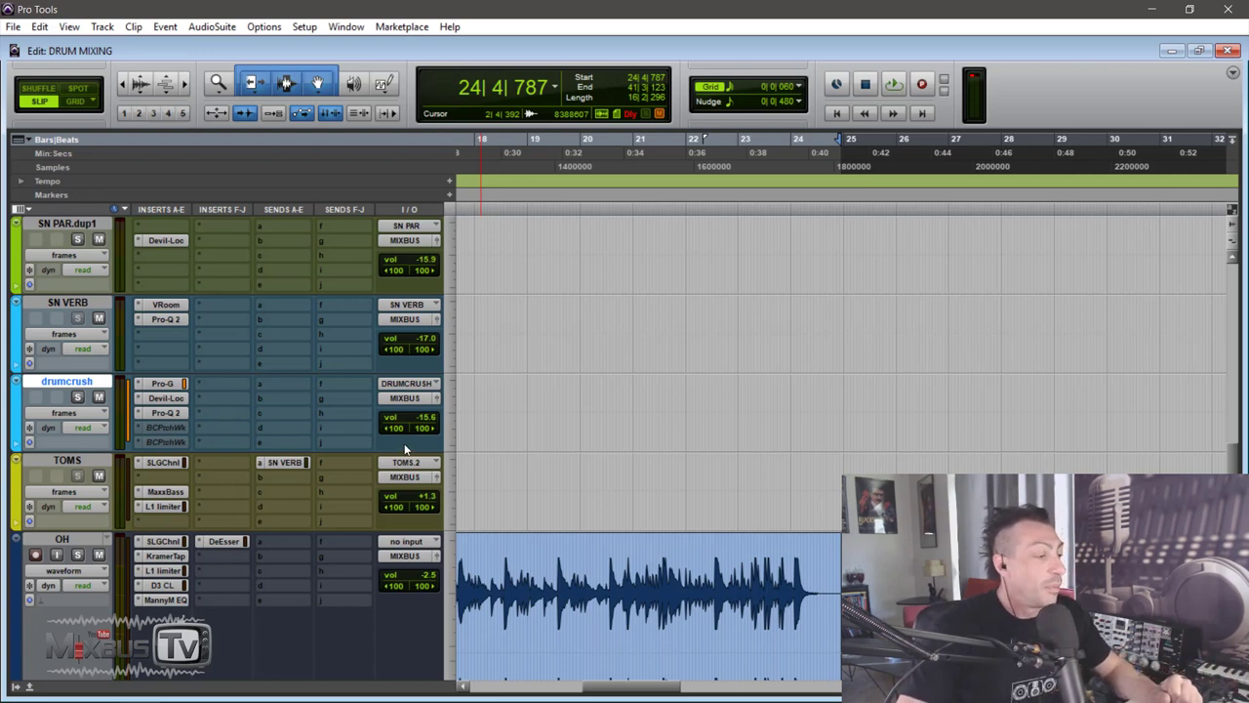
{"action": "scroll", "coordinate": [401, 444], "scroll_direction": "up", "scroll_amount": 10}
{"action": "scroll", "coordinate": [400, 444], "scroll_direction": "down", "scroll_amount": 11}
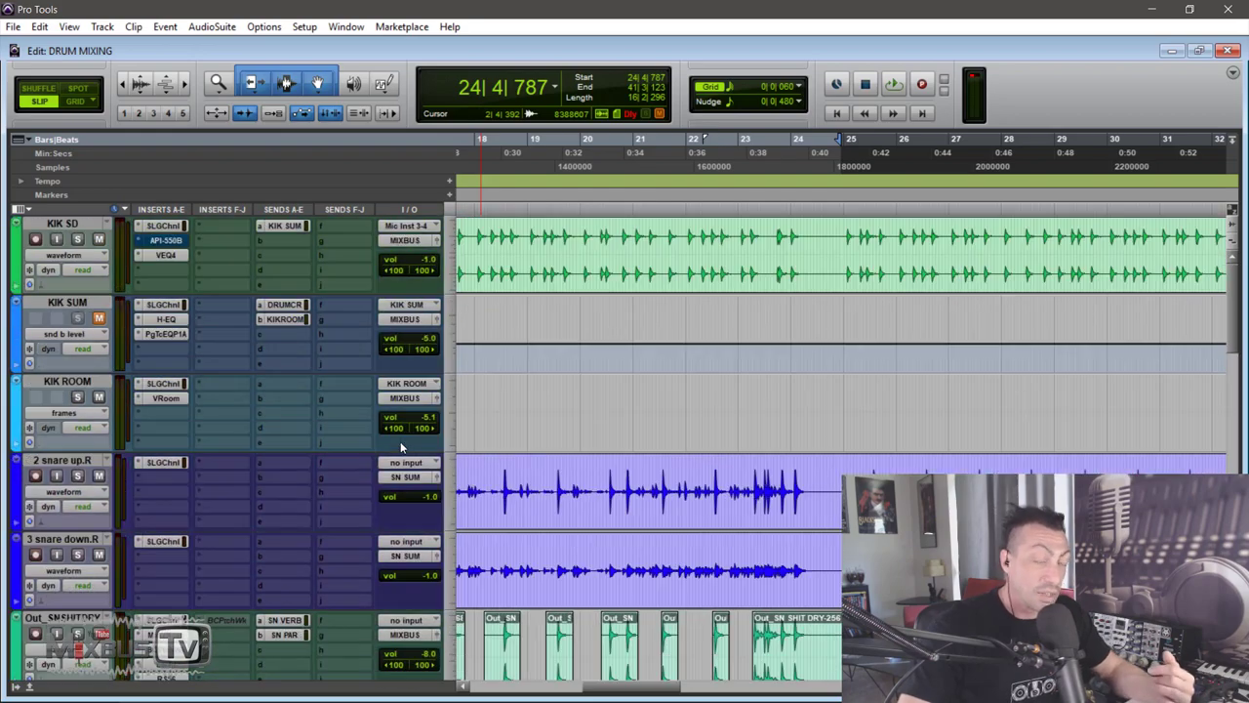
{"action": "scroll", "coordinate": [419, 367], "scroll_direction": "up", "scroll_amount": 10}
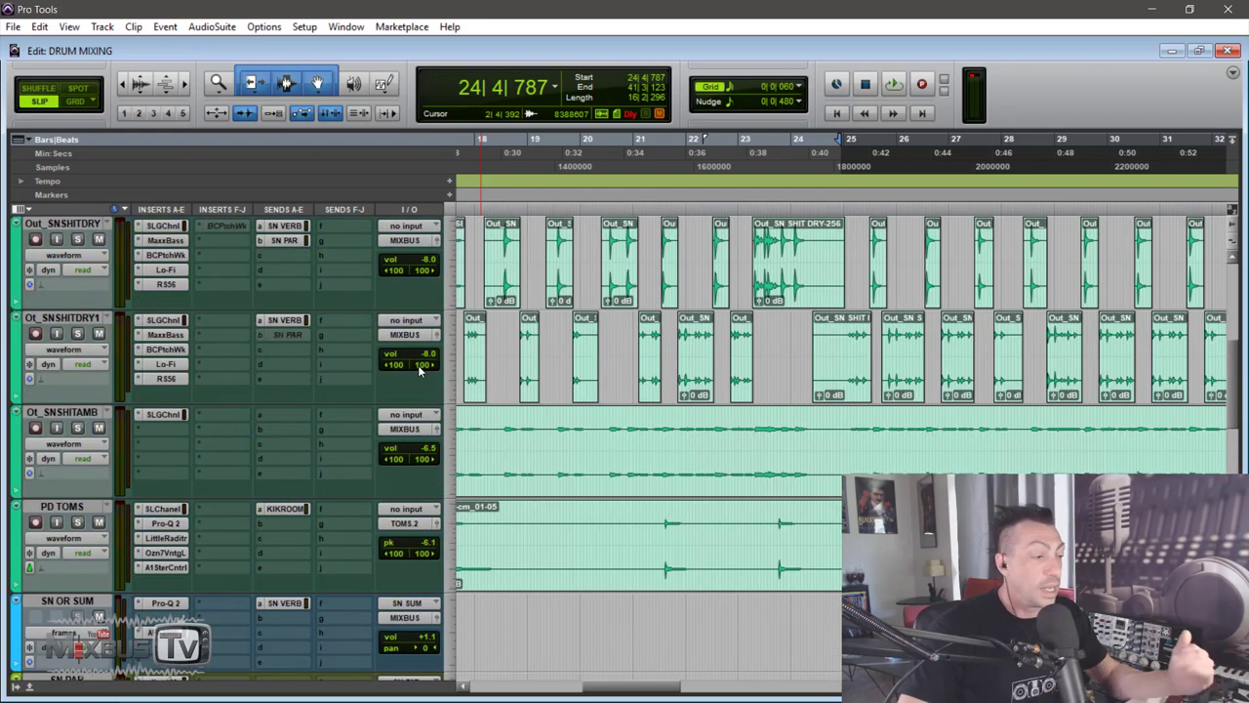
{"action": "scroll", "coordinate": [419, 373], "scroll_direction": "down", "scroll_amount": 2}
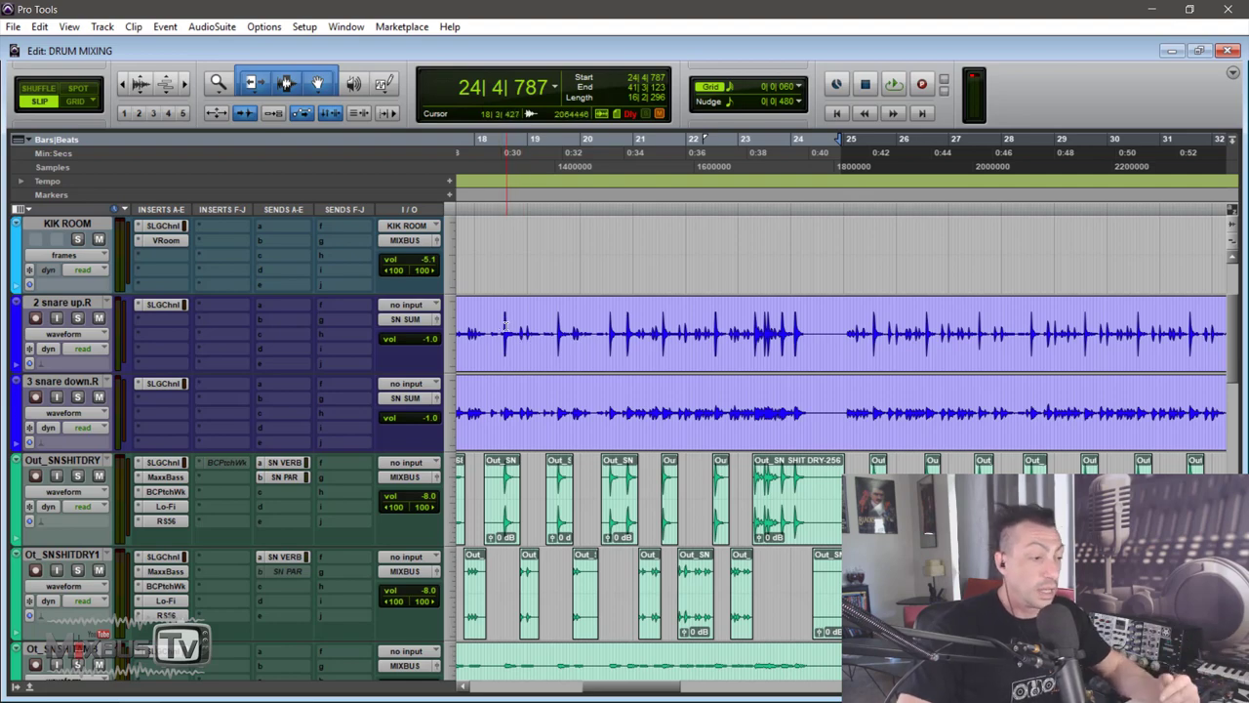
{"action": "scroll", "coordinate": [503, 325], "scroll_direction": "down", "scroll_amount": 4}
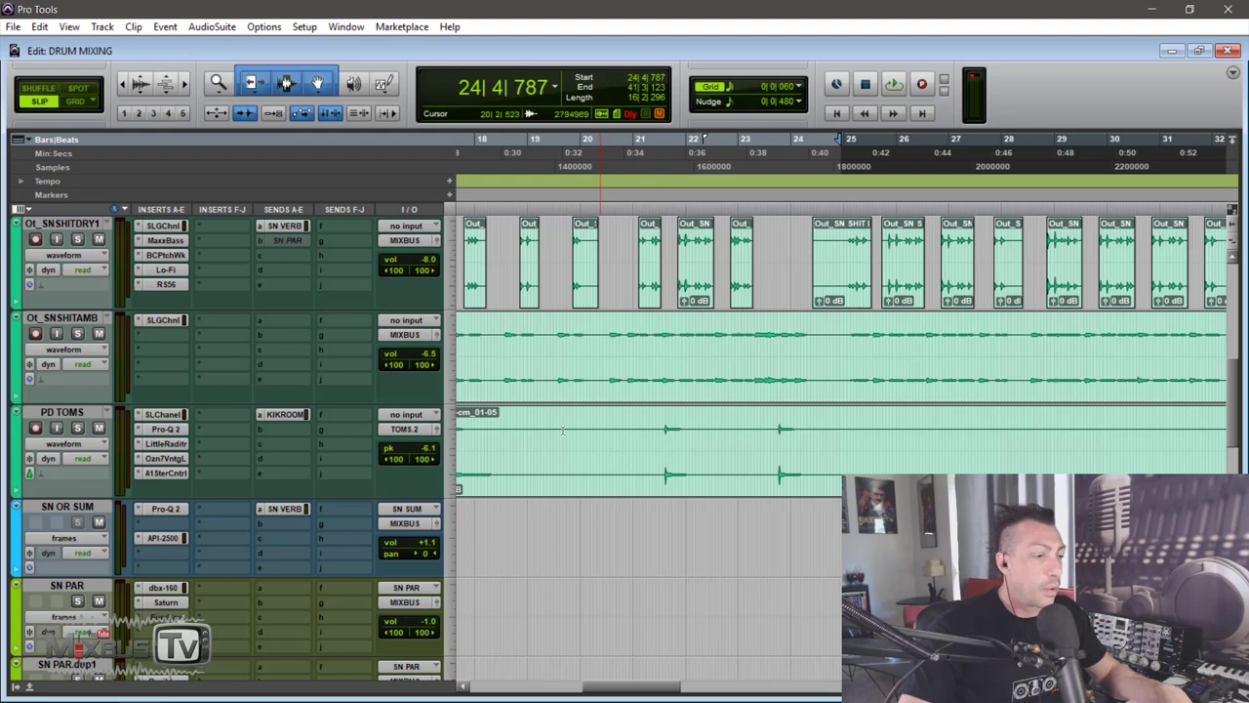
{"action": "scroll", "coordinate": [546, 425], "scroll_direction": "up", "scroll_amount": 6}
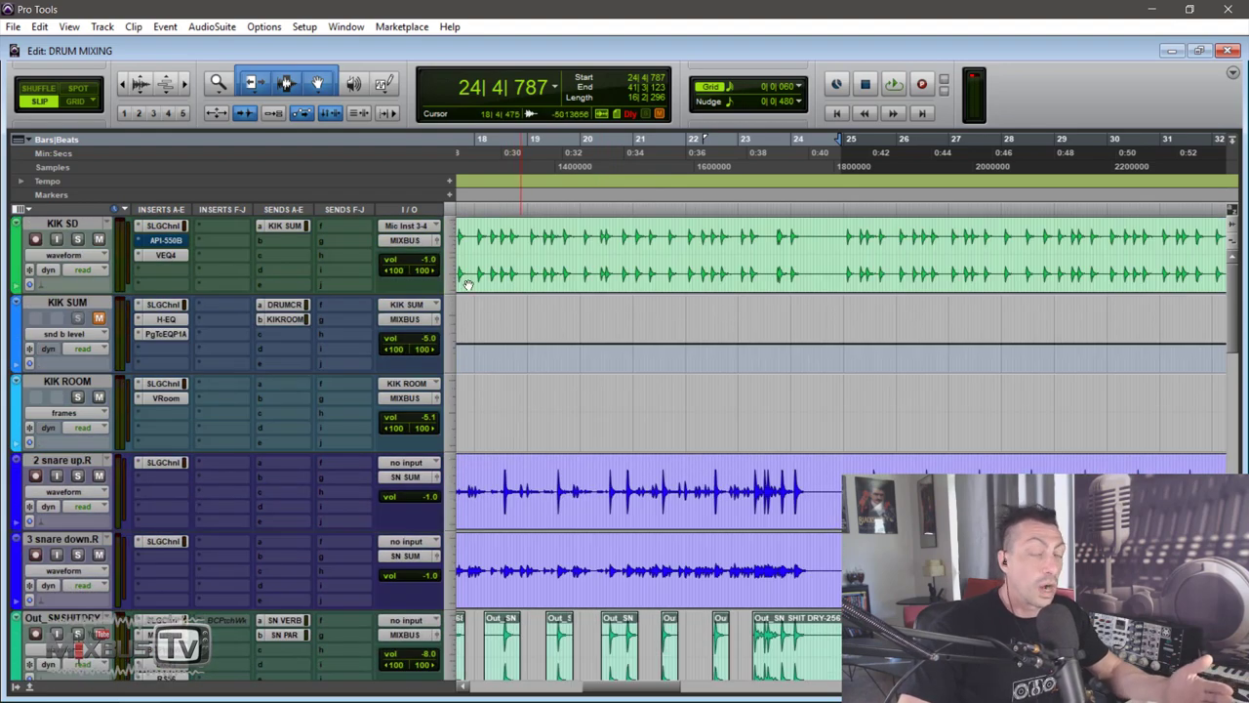
{"action": "scroll", "coordinate": [467, 284], "scroll_direction": "down", "scroll_amount": 10}
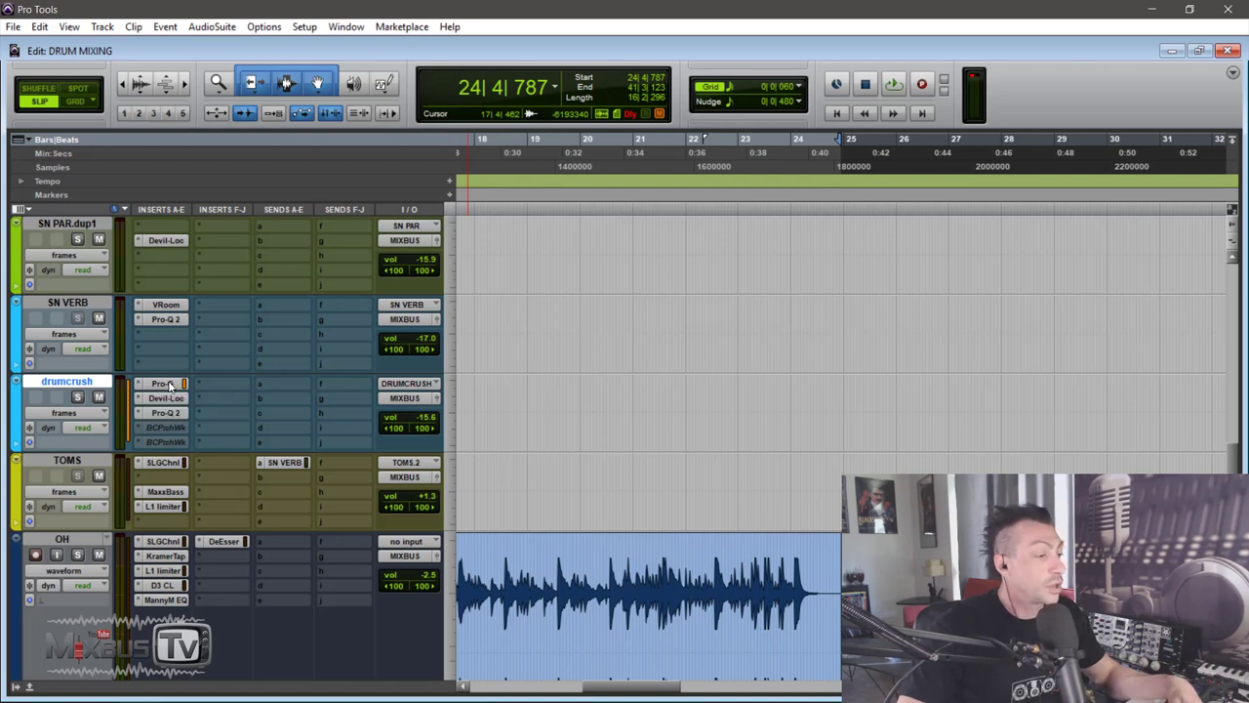
Open the Pro-G, Devil-Loc and Pro-Q 2 plug-ins on the drumcrush track and spread out their windows
{"action": "left_click", "coordinate": [166, 384]}
{"action": "left_click_drag", "start_coordinate": [324, 17], "coordinate": [463, 12]}
{"action": "left_click", "coordinate": [166, 398]}
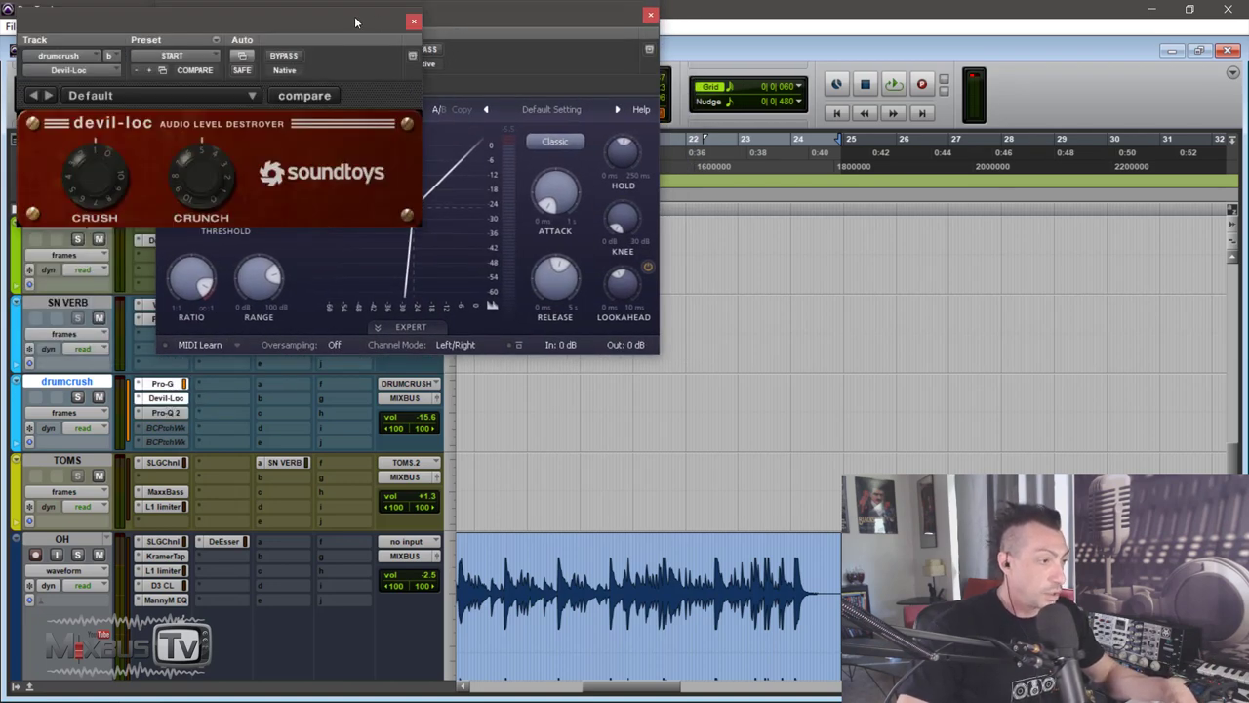
{"action": "left_click_drag", "start_coordinate": [355, 22], "coordinate": [1021, 84]}
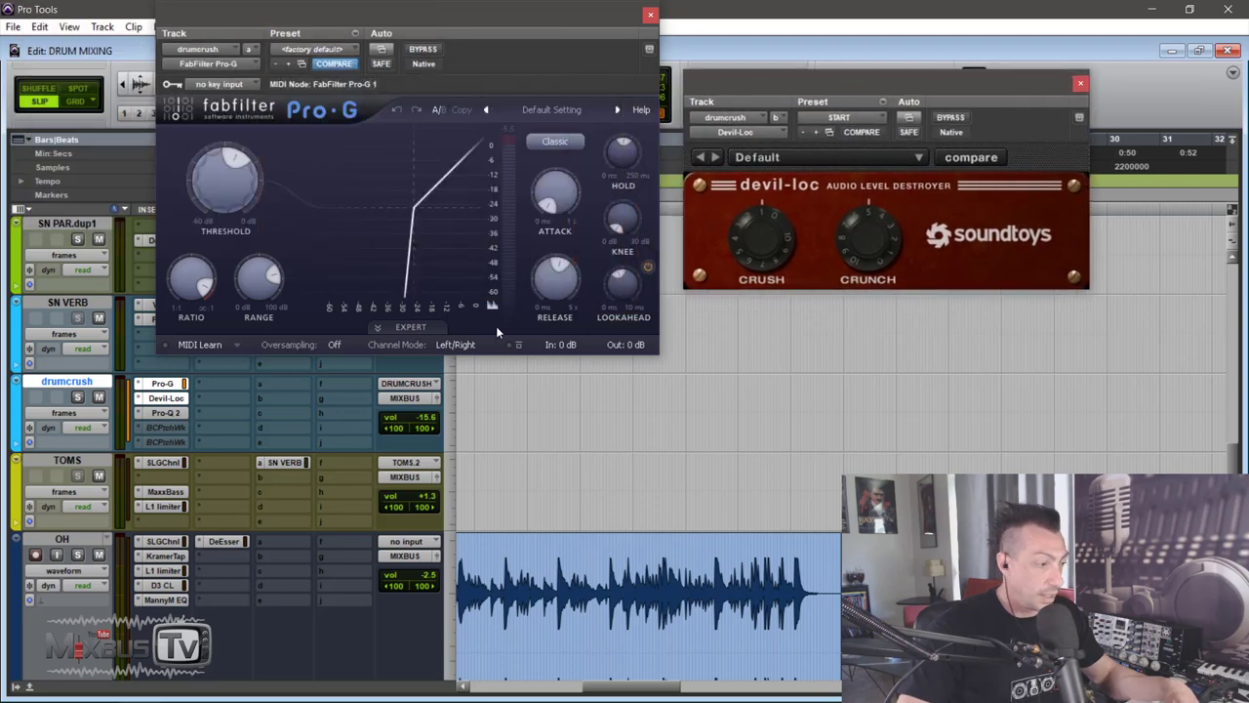
{"action": "left_click", "coordinate": [162, 413]}
{"action": "left_click_drag", "start_coordinate": [423, 27], "coordinate": [795, 299]}
Play drumcrush soloed with Devil-Loc and Pro-Q 2 bypassed, and compare the Pro-G gate bypassed and active
{"action": "scroll", "coordinate": [289, 652], "scroll_direction": "up", "scroll_amount": 5}
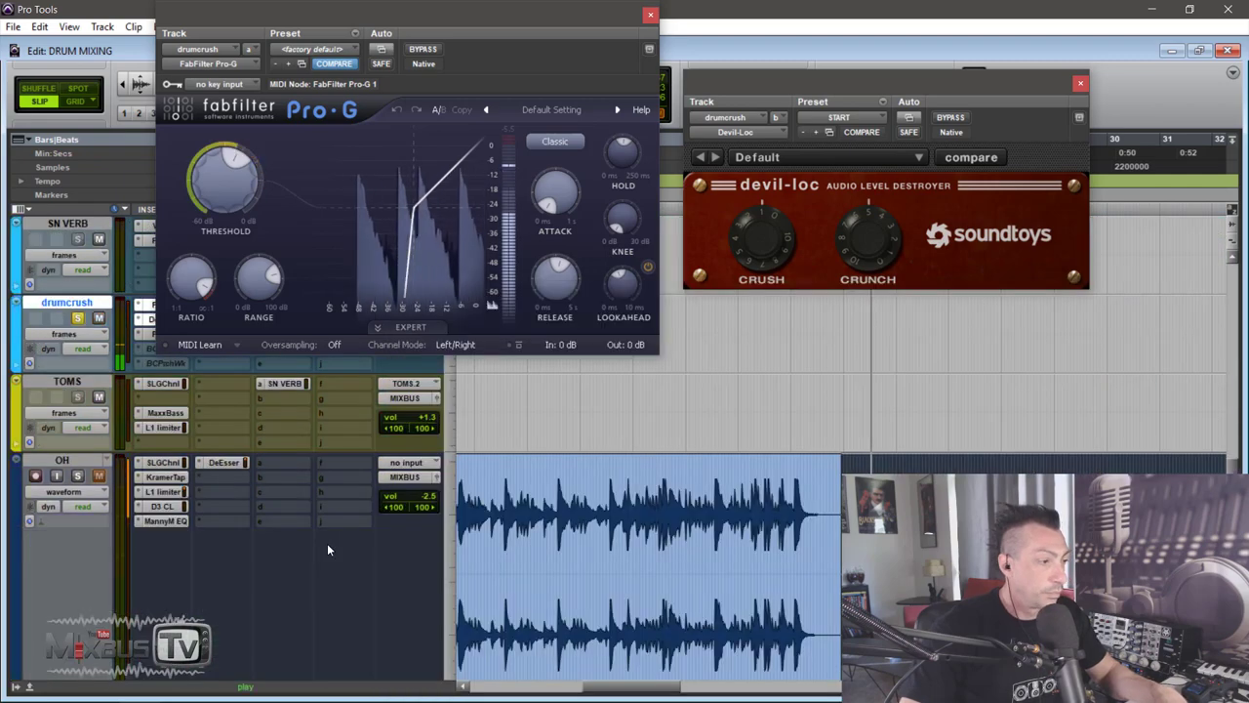
{"action": "left_click_drag", "start_coordinate": [468, 15], "coordinate": [541, 23]}
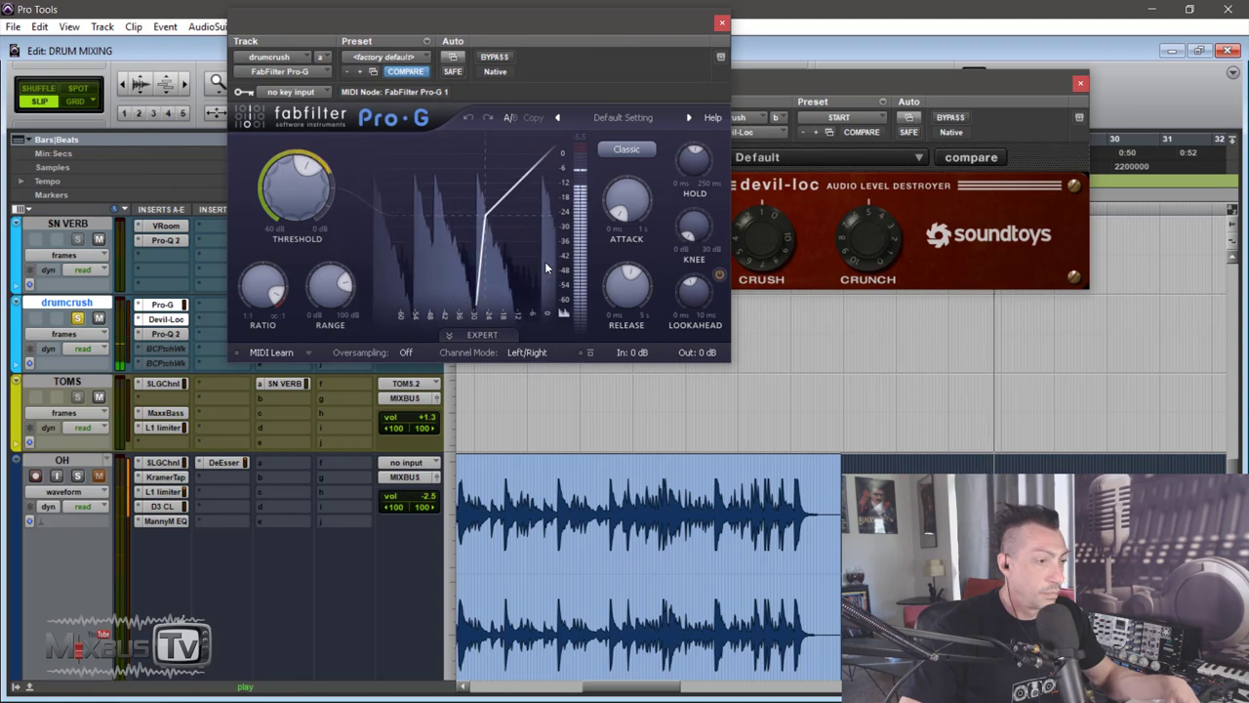
{"action": "left_click", "coordinate": [1080, 82]}
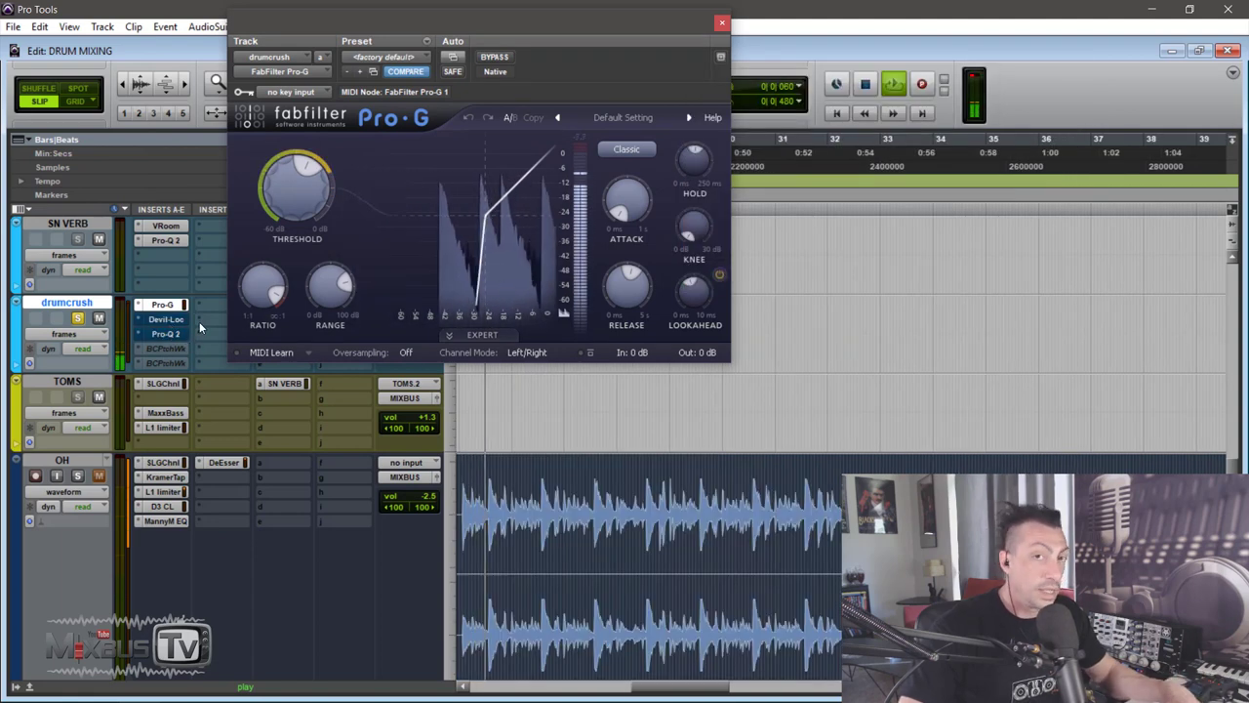
{"action": "left_click", "coordinate": [495, 56]}
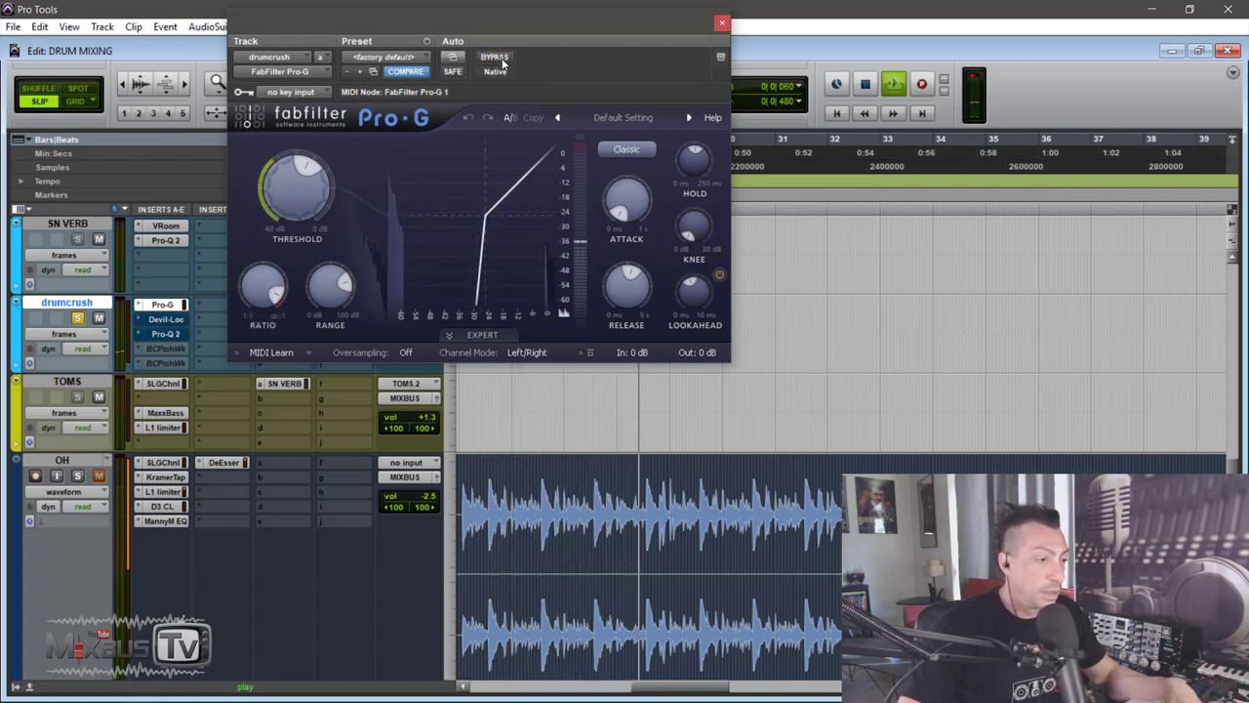
Open the drumcrush Devil-Loc, close the Pro-G window and take the Devil-Loc out of bypass during playback
{"action": "left_click", "coordinate": [166, 318]}
{"action": "left_click_drag", "start_coordinate": [311, 24], "coordinate": [790, 55]}
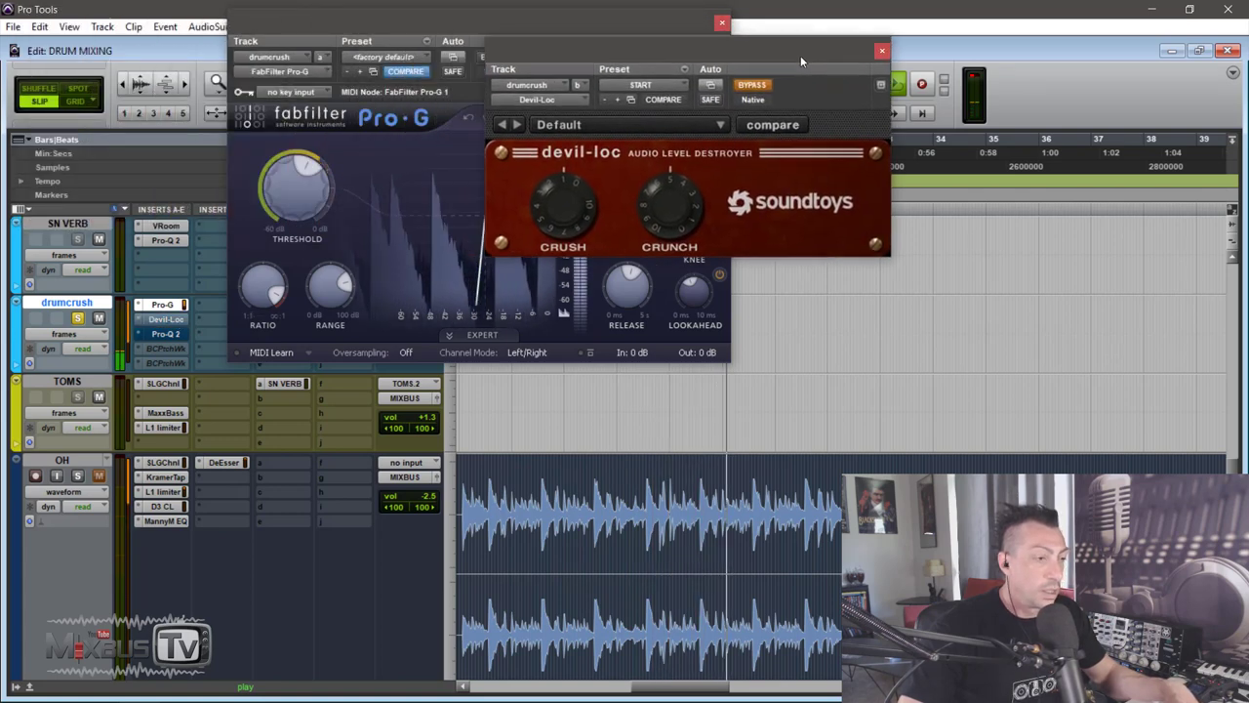
{"action": "left_click_drag", "start_coordinate": [609, 21], "coordinate": [478, 21]}
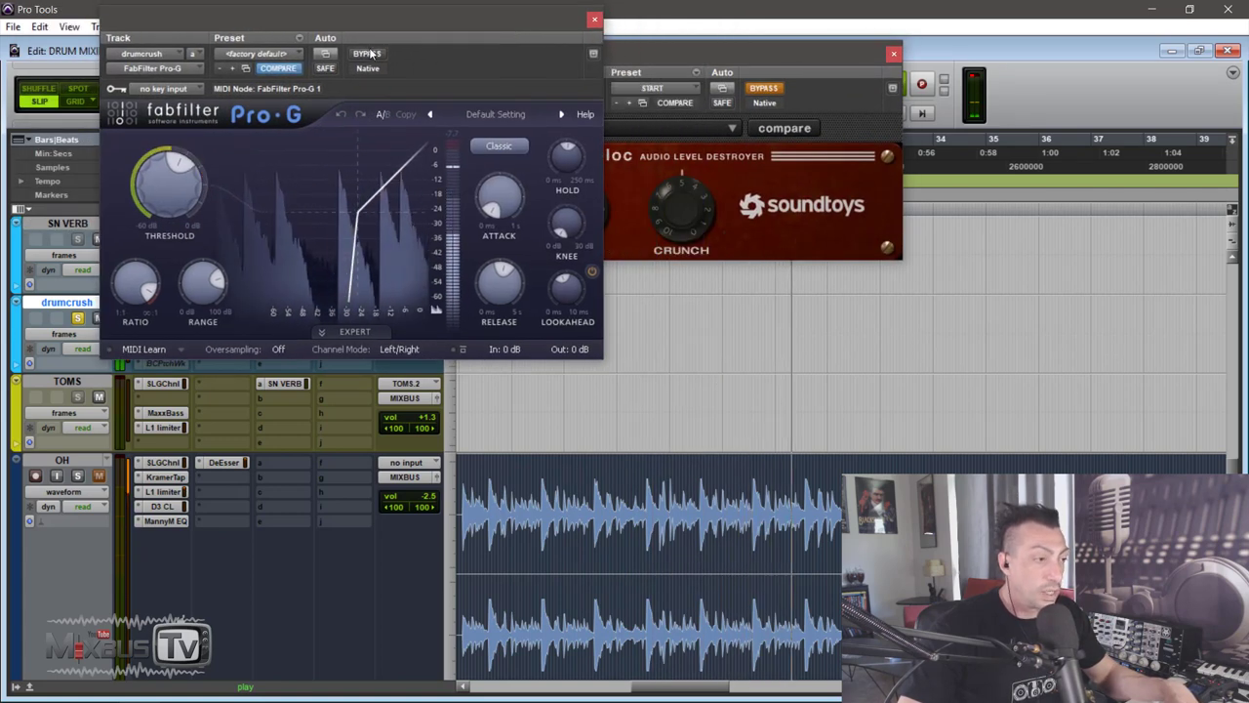
{"action": "left_click", "coordinate": [592, 22]}
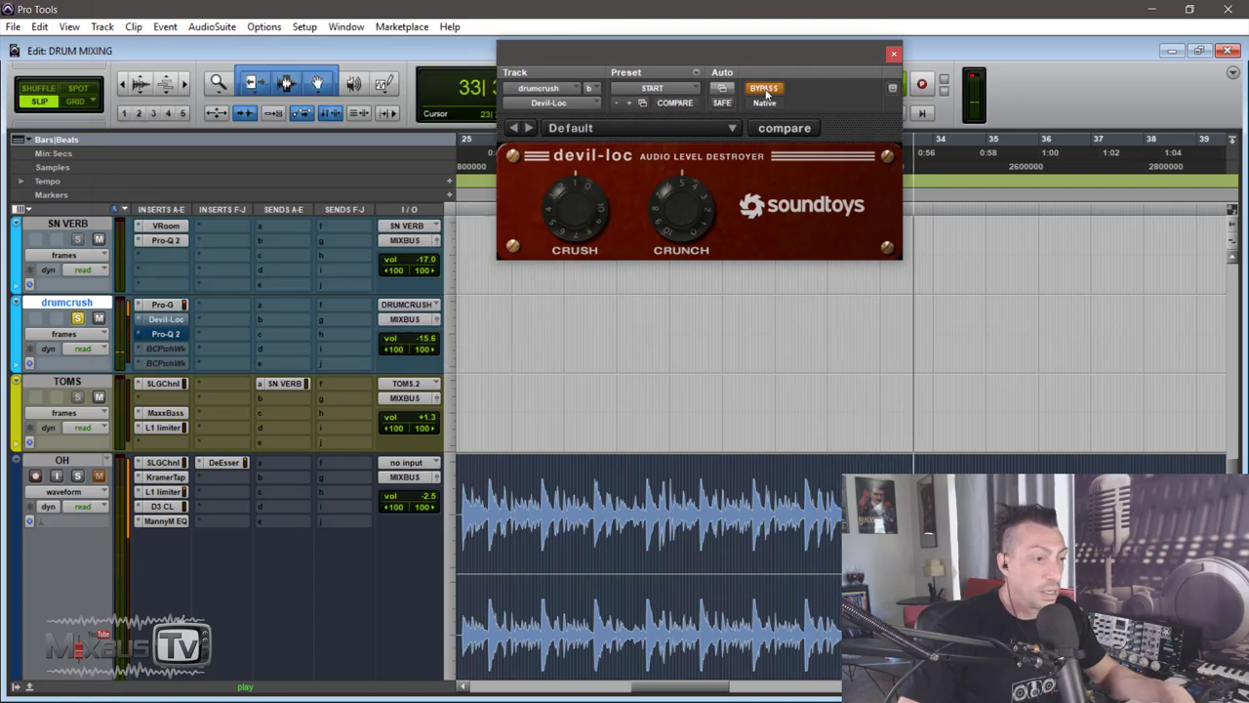
{"action": "left_click", "coordinate": [766, 89]}
{"action": "left_click_drag", "start_coordinate": [758, 58], "coordinate": [620, 77]}
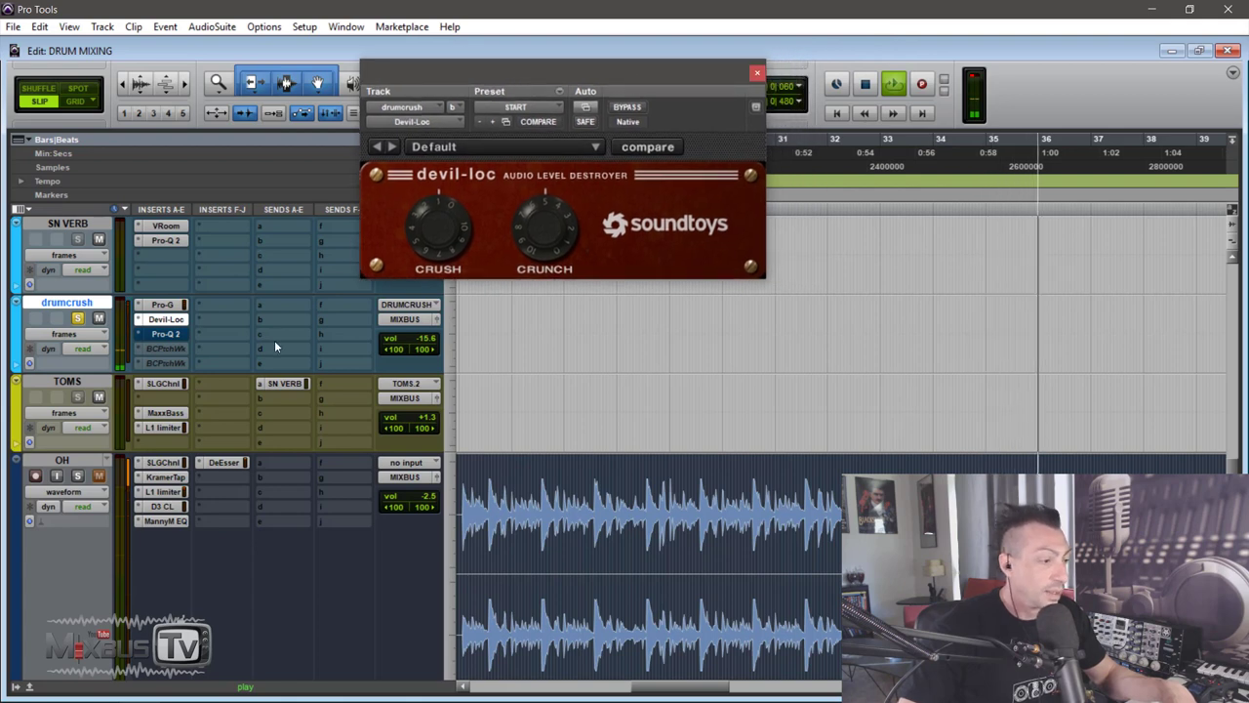
Open the drumcrush Pro-Q 2 and activate it during playback, then close the plug-in windows and stop
{"action": "left_click", "coordinate": [165, 335]}
{"action": "left_click_drag", "start_coordinate": [584, 29], "coordinate": [651, 47]}
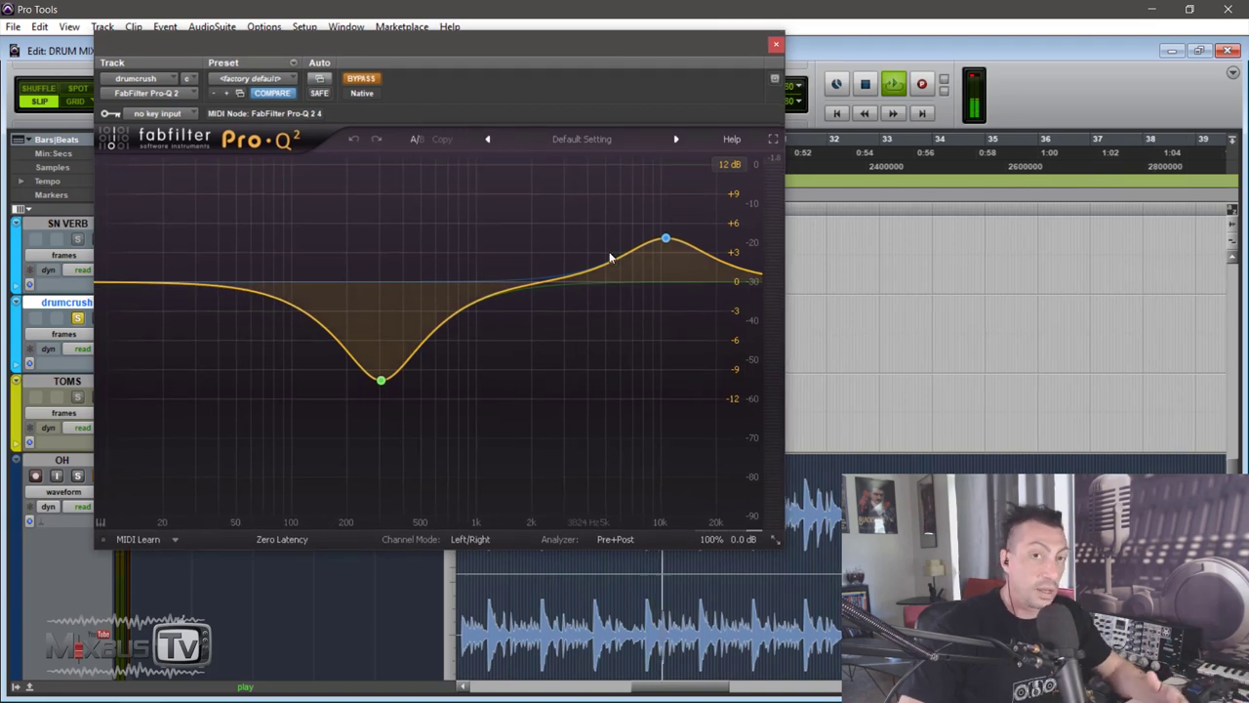
{"action": "left_click", "coordinate": [370, 81]}
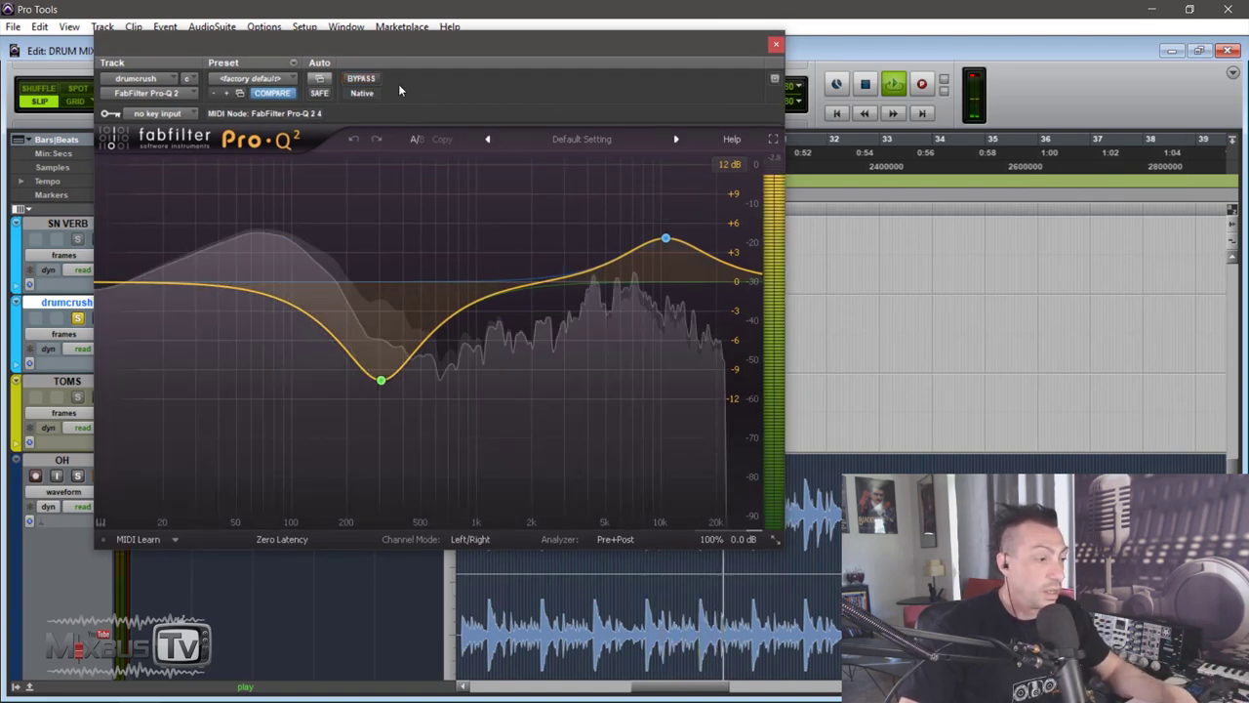
{"action": "left_click", "coordinate": [778, 46]}
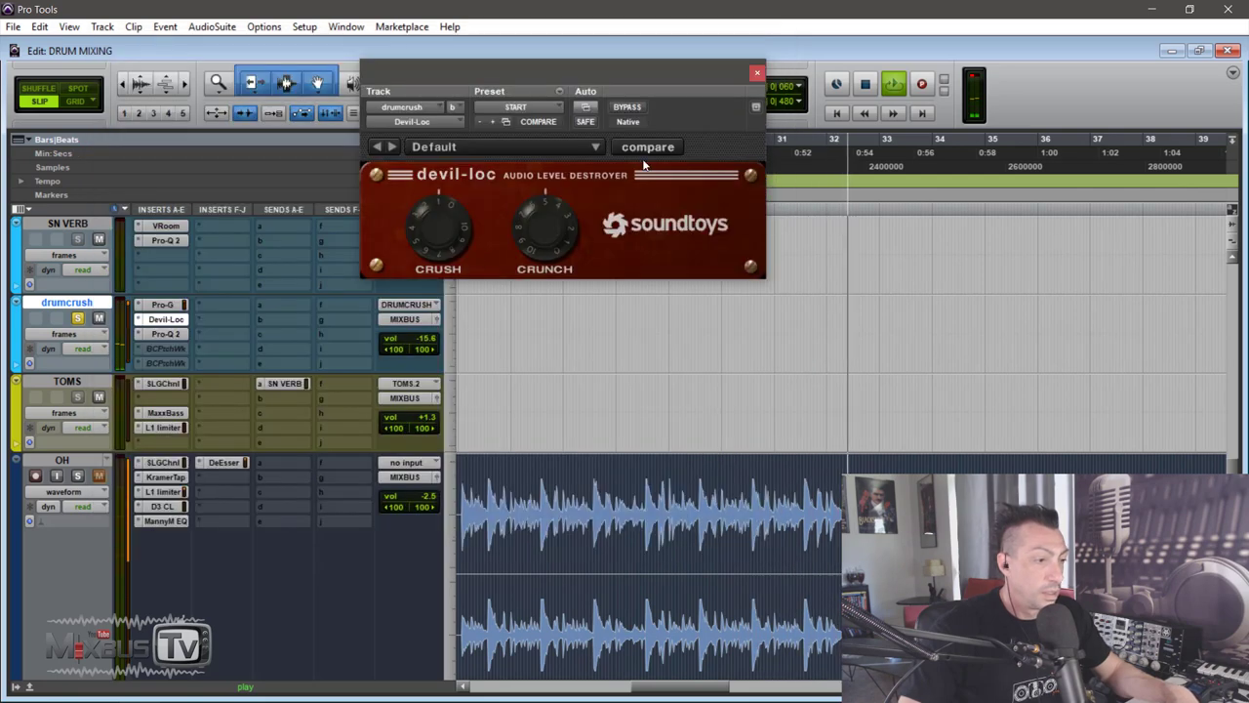
{"action": "left_click", "coordinate": [757, 72]}
{"action": "key", "text": "space"}
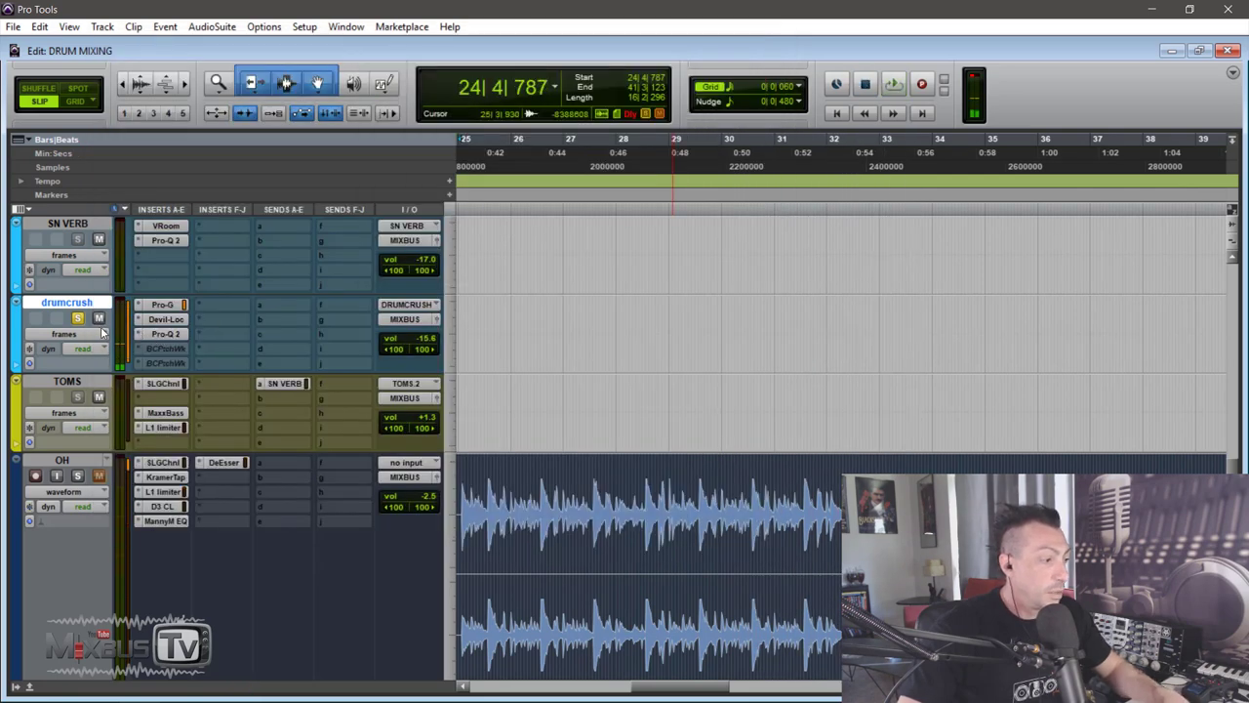
Solo KIK SD and compare its playback without and with drumcrush soloed, then stop playback
{"action": "scroll", "coordinate": [84, 320], "scroll_direction": "up", "scroll_amount": 10}
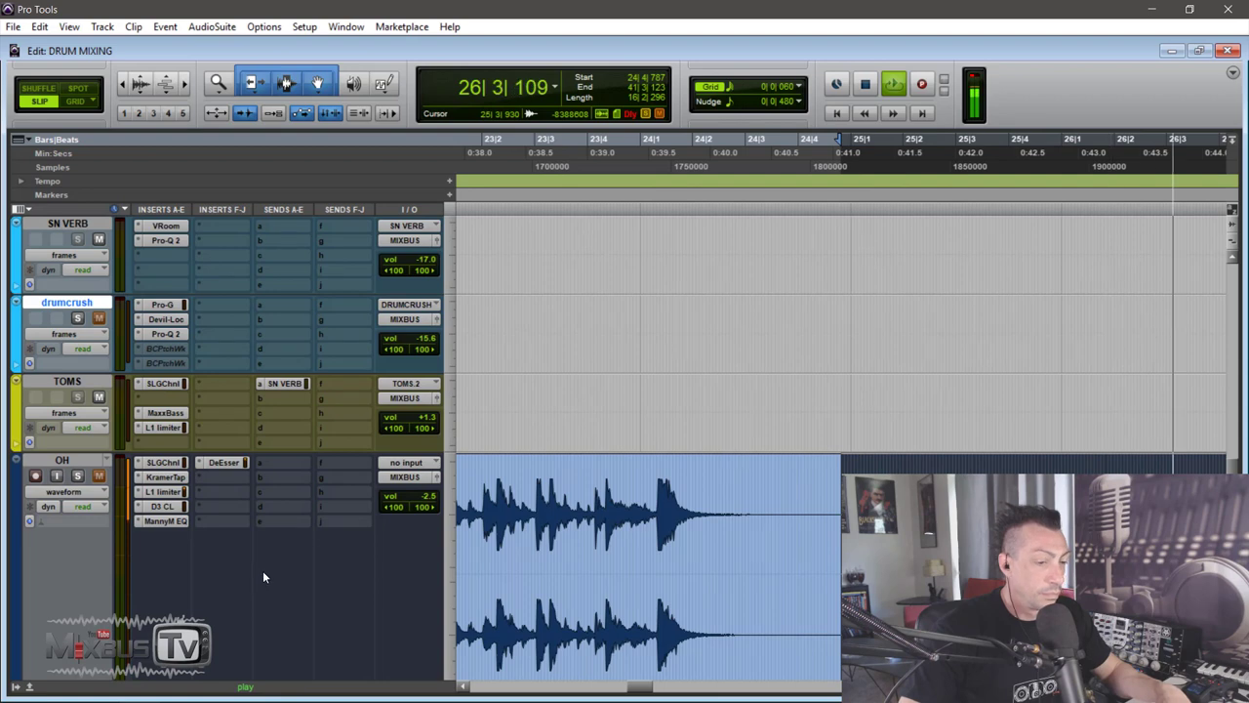
{"action": "key", "text": "ctrl+bracketleft"}
{"action": "key", "text": "ctrl+bracketleft"}
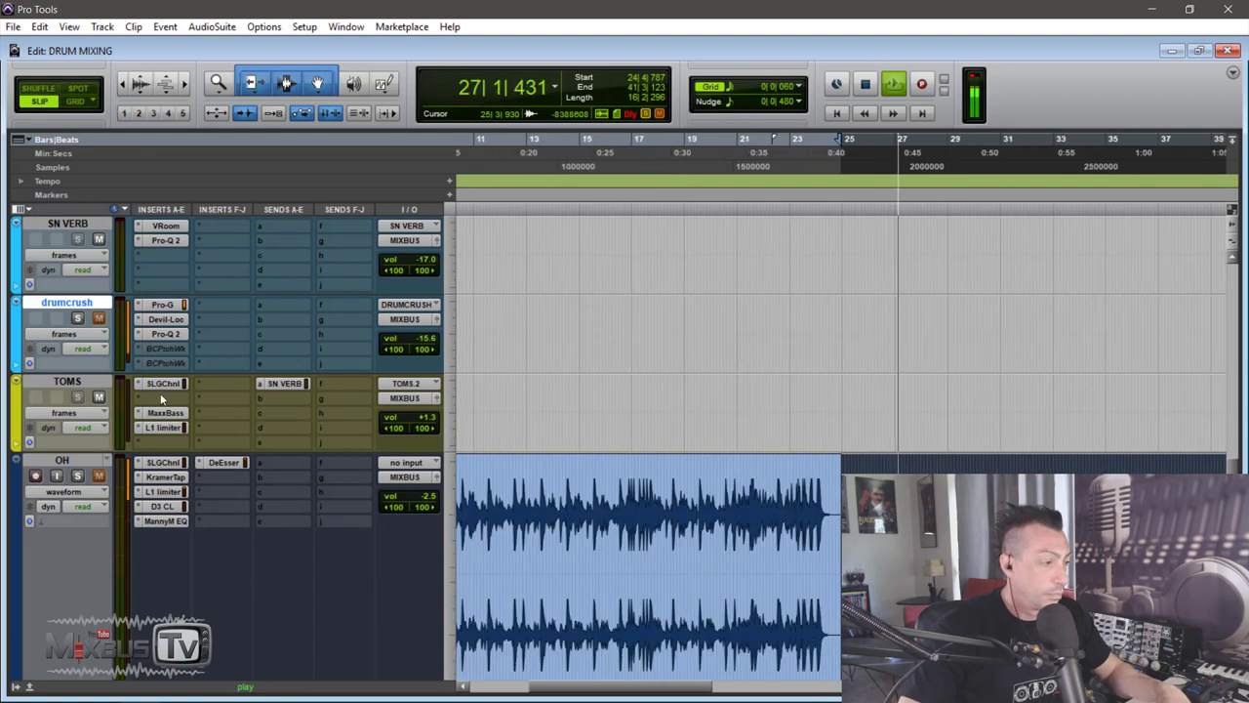
{"action": "left_click", "coordinate": [77, 318]}
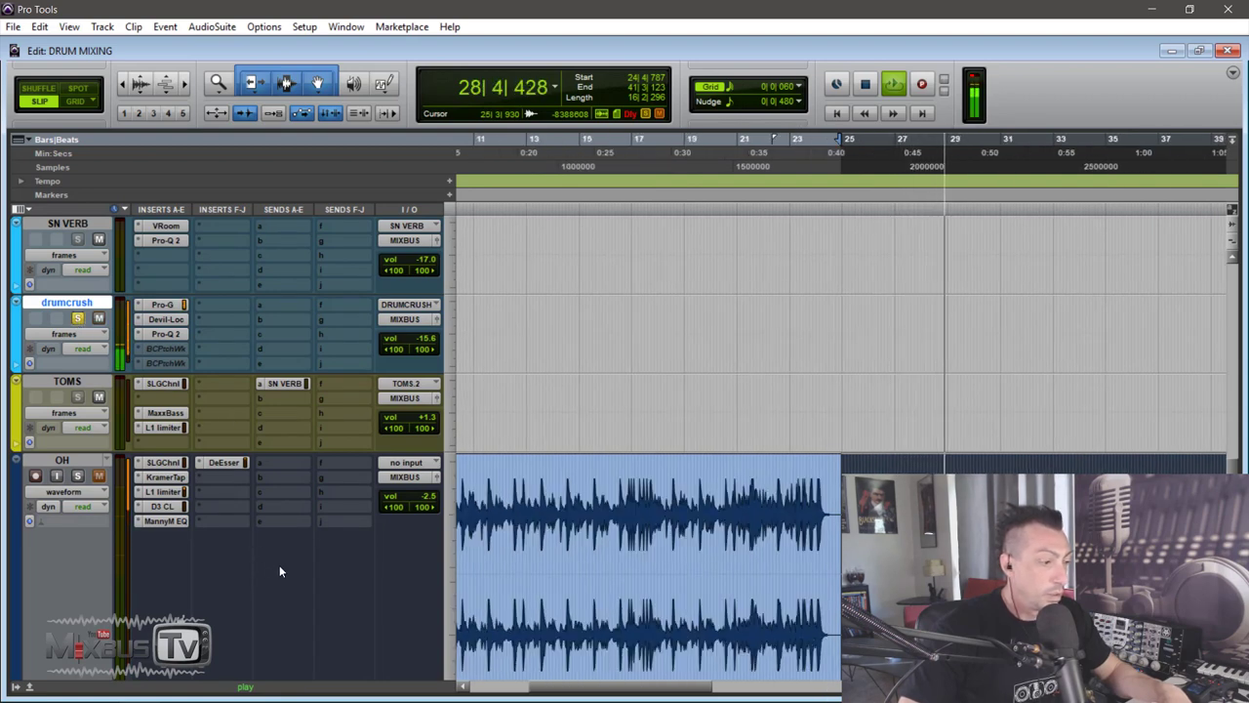
{"action": "key", "text": "ctrl+bracketleft"}
{"action": "key", "text": "ctrl+bracketleft"}
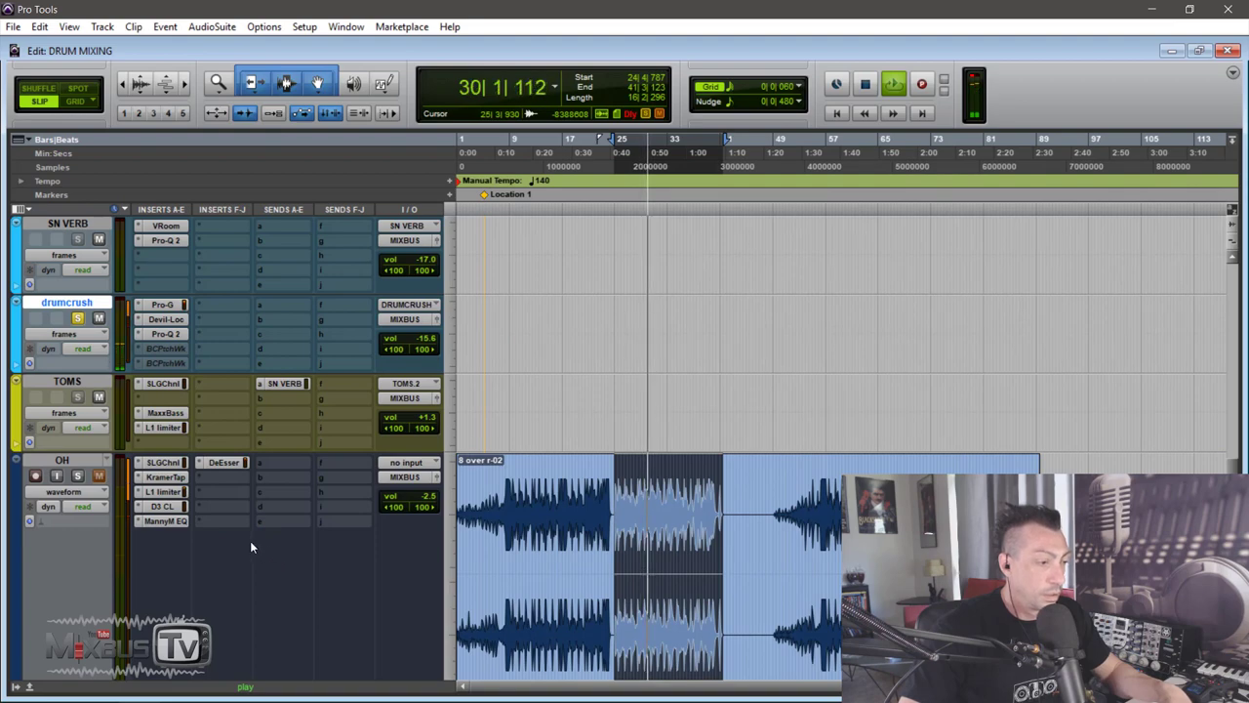
{"action": "scroll", "coordinate": [244, 545], "scroll_direction": "up", "scroll_amount": 3}
{"action": "scroll", "coordinate": [239, 542], "scroll_direction": "up", "scroll_amount": 8}
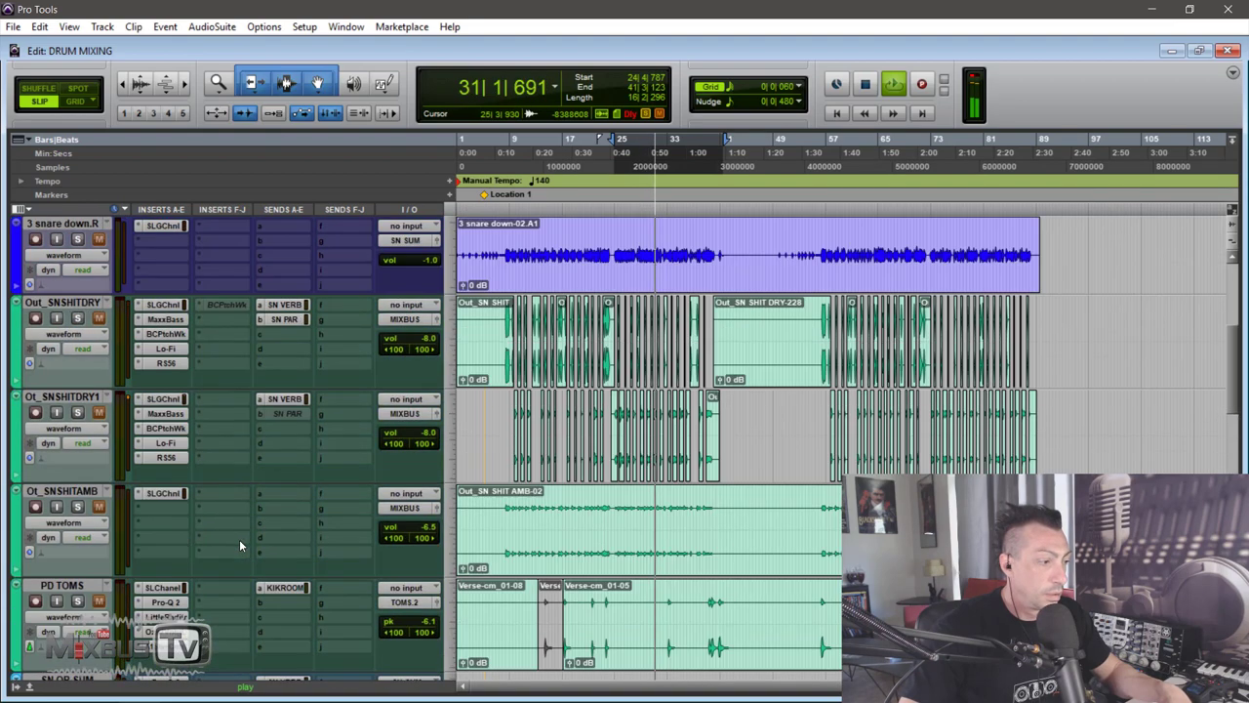
{"action": "key", "text": "space"}
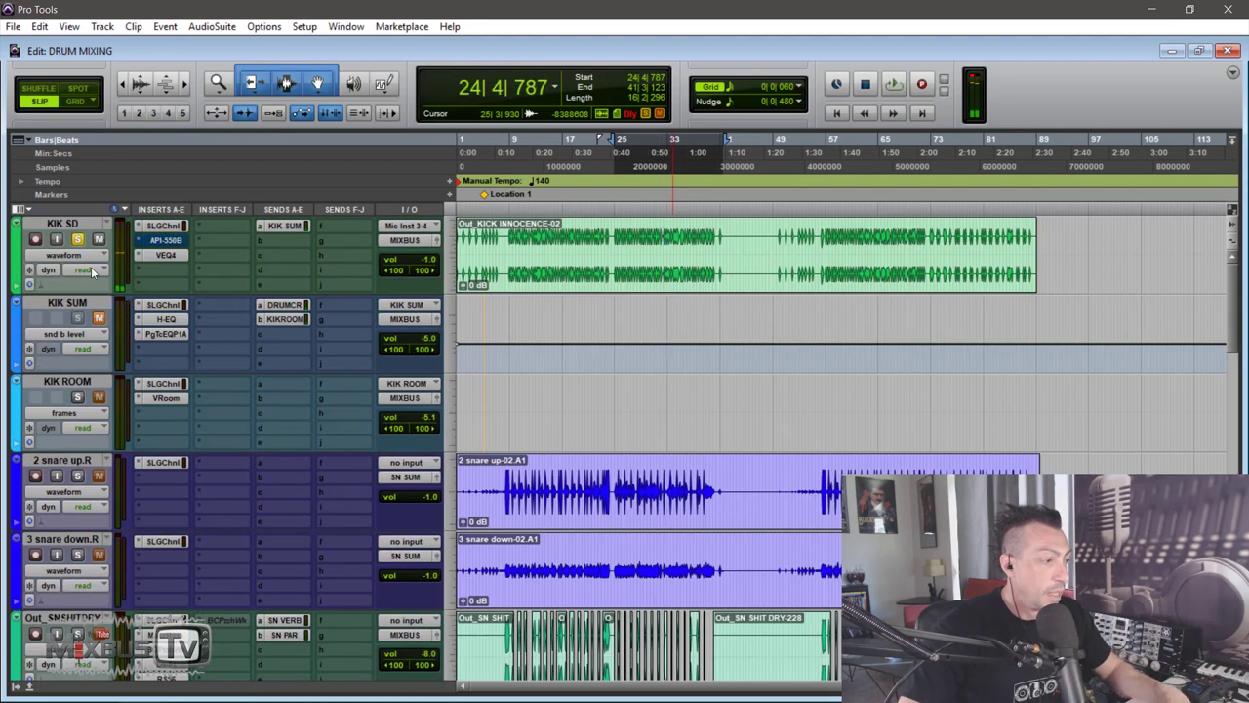
Select from about bar 8 to bar 41 on 2 snare up.R and play the full drum mix with no tracks soloed
{"action": "key", "text": "ctrl+["}
{"action": "key", "text": "ctrl+]"}
{"action": "key", "text": "ctrl+]"}
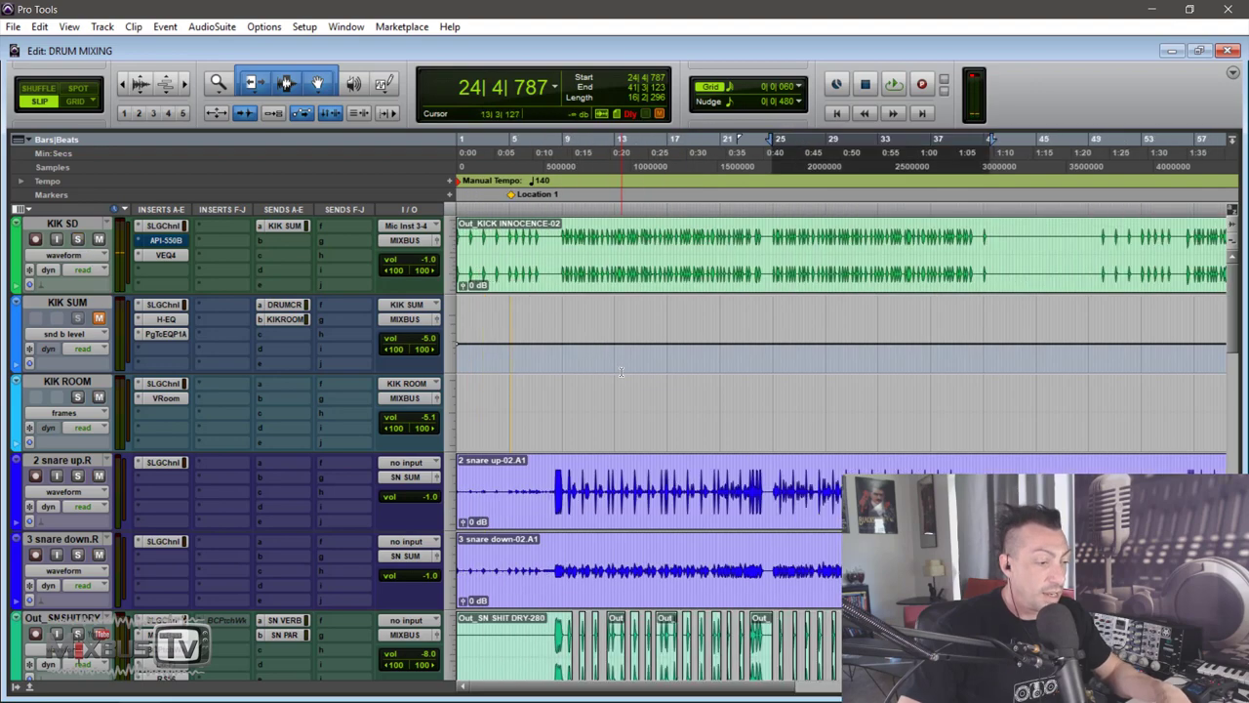
{"action": "left_click_drag", "start_coordinate": [555, 475], "coordinate": [995, 478]}
{"action": "key", "text": "space"}
{"action": "scroll", "coordinate": [391, 357], "scroll_direction": "down", "scroll_amount": 6}
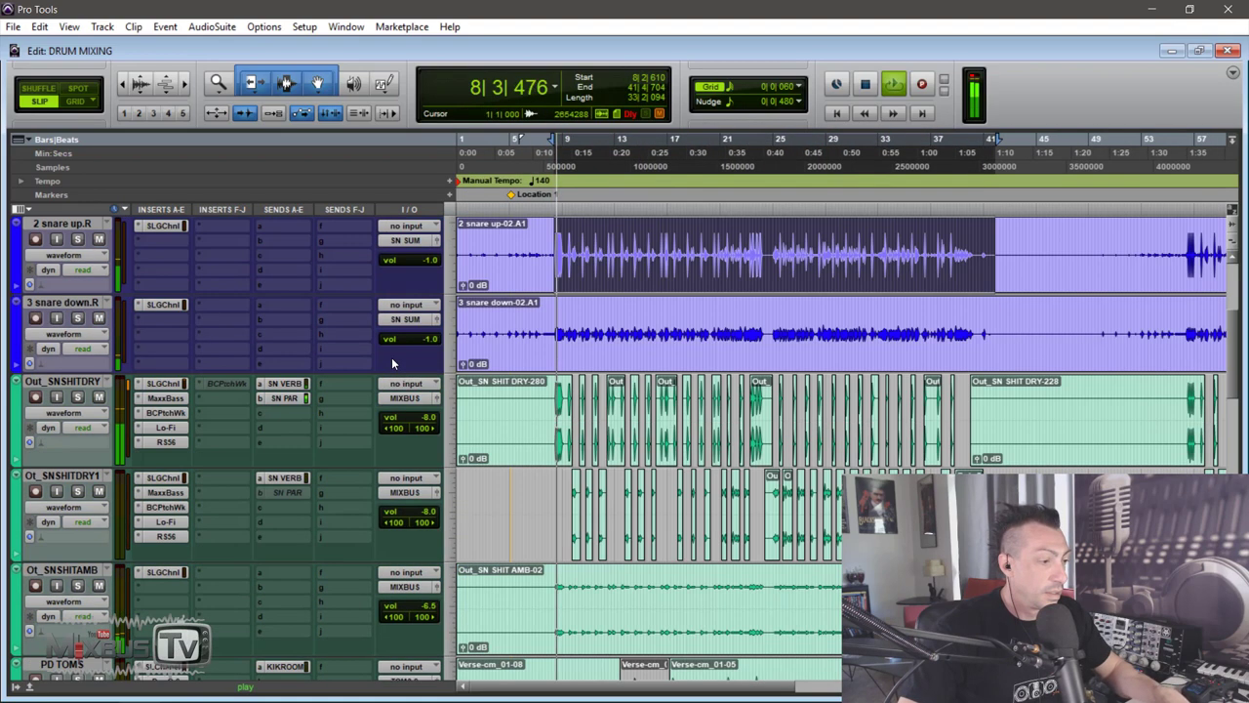
{"action": "scroll", "coordinate": [392, 357], "scroll_direction": "down", "scroll_amount": 3}
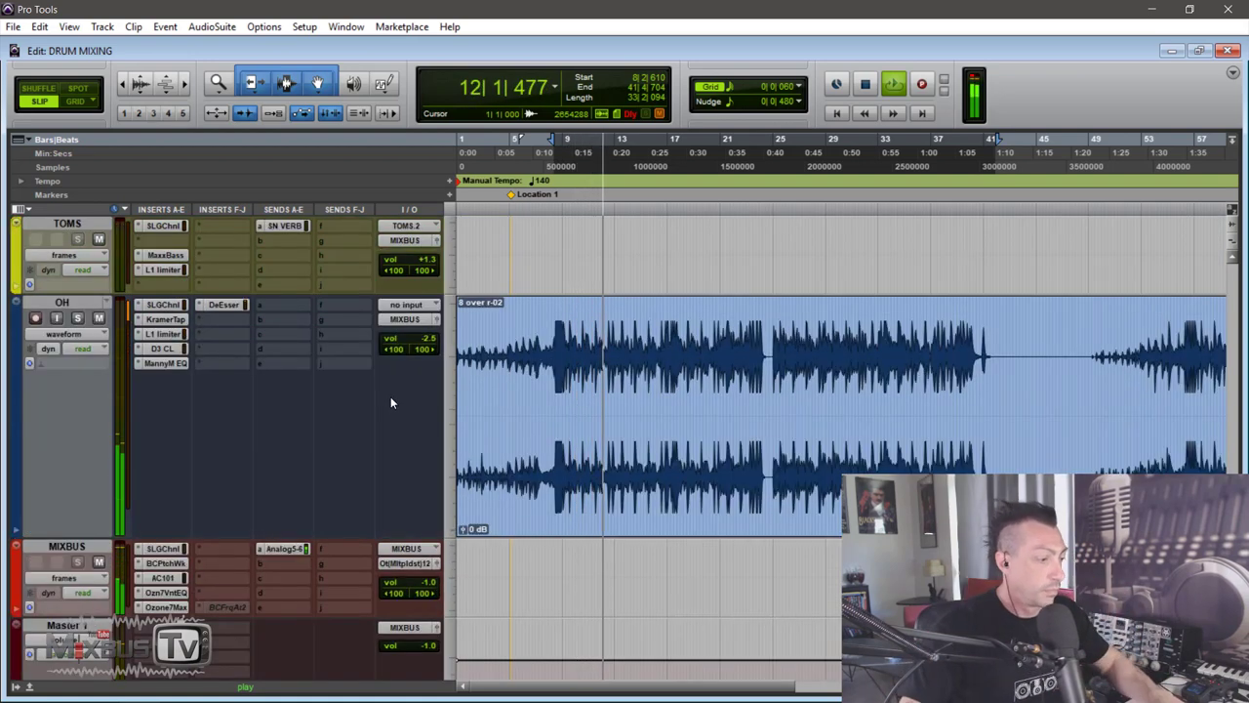
{"action": "scroll", "coordinate": [338, 404], "scroll_direction": "down", "scroll_amount": 1}
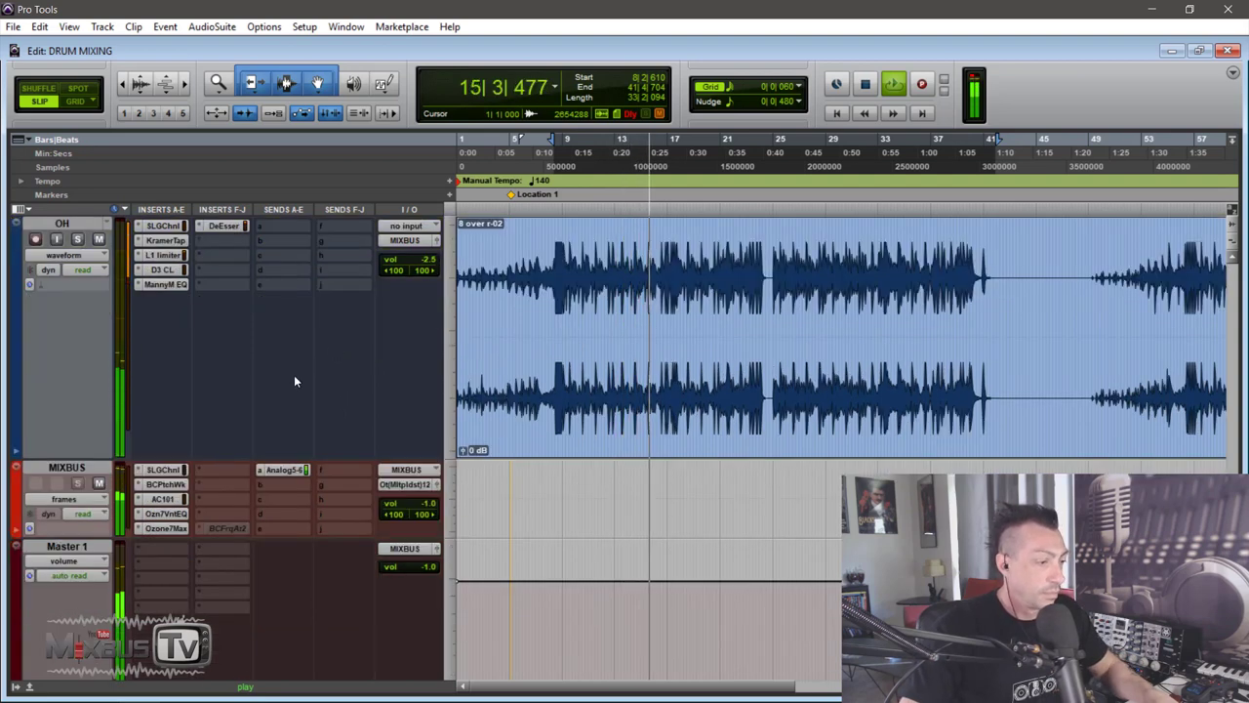
Open the SSL G-Channel on MIXBUS, move its window aside and review its input and output levels during playback before stopping
{"action": "left_click", "coordinate": [163, 470]}
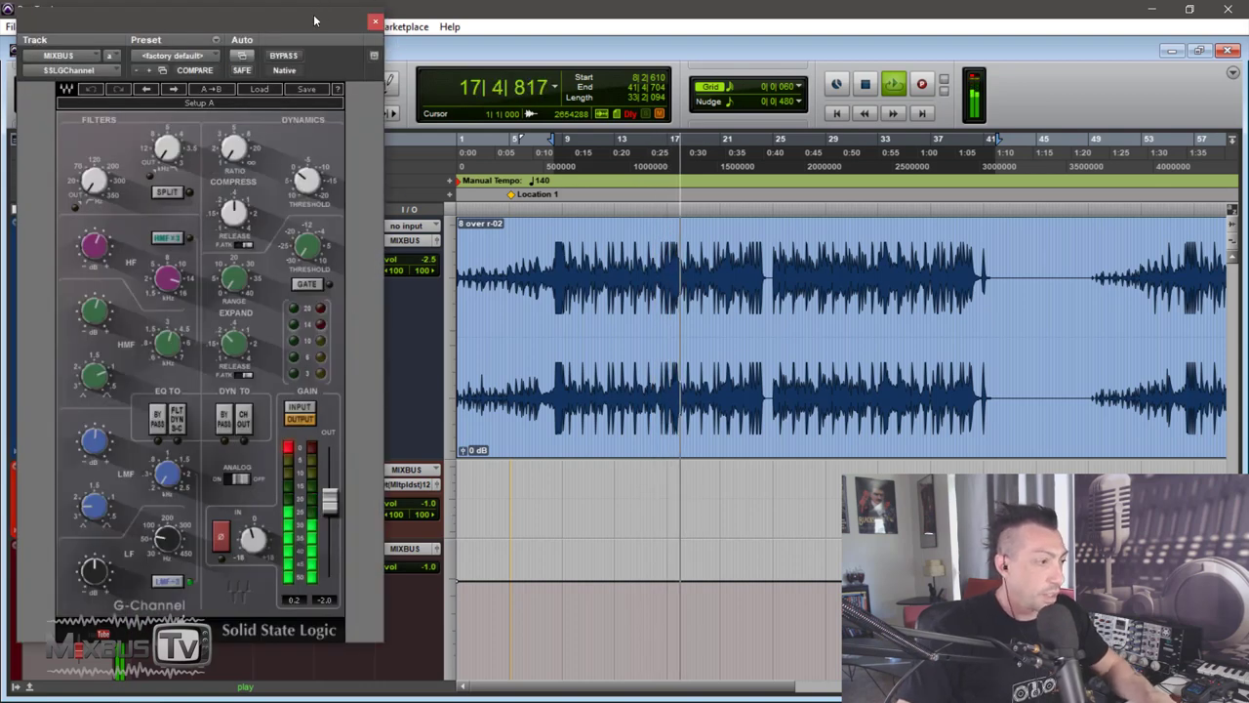
{"action": "left_click_drag", "start_coordinate": [214, 14], "coordinate": [597, 6]}
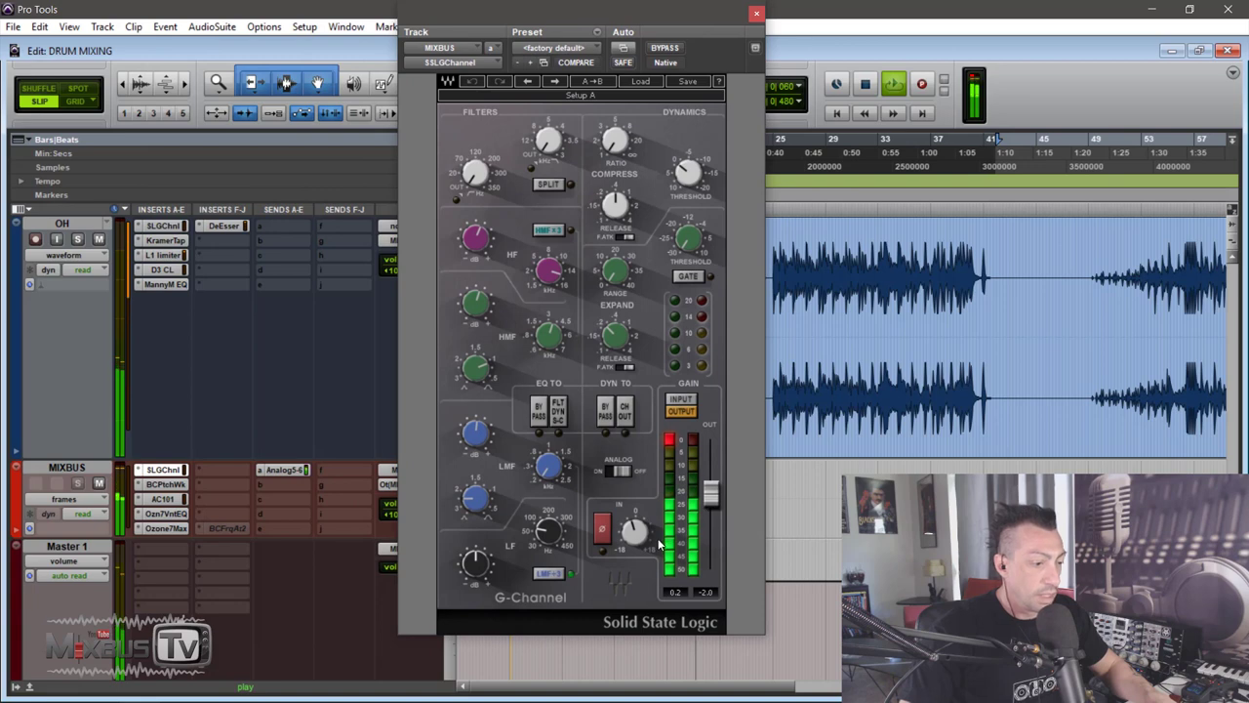
{"action": "mouse_move", "coordinate": [637, 539]}
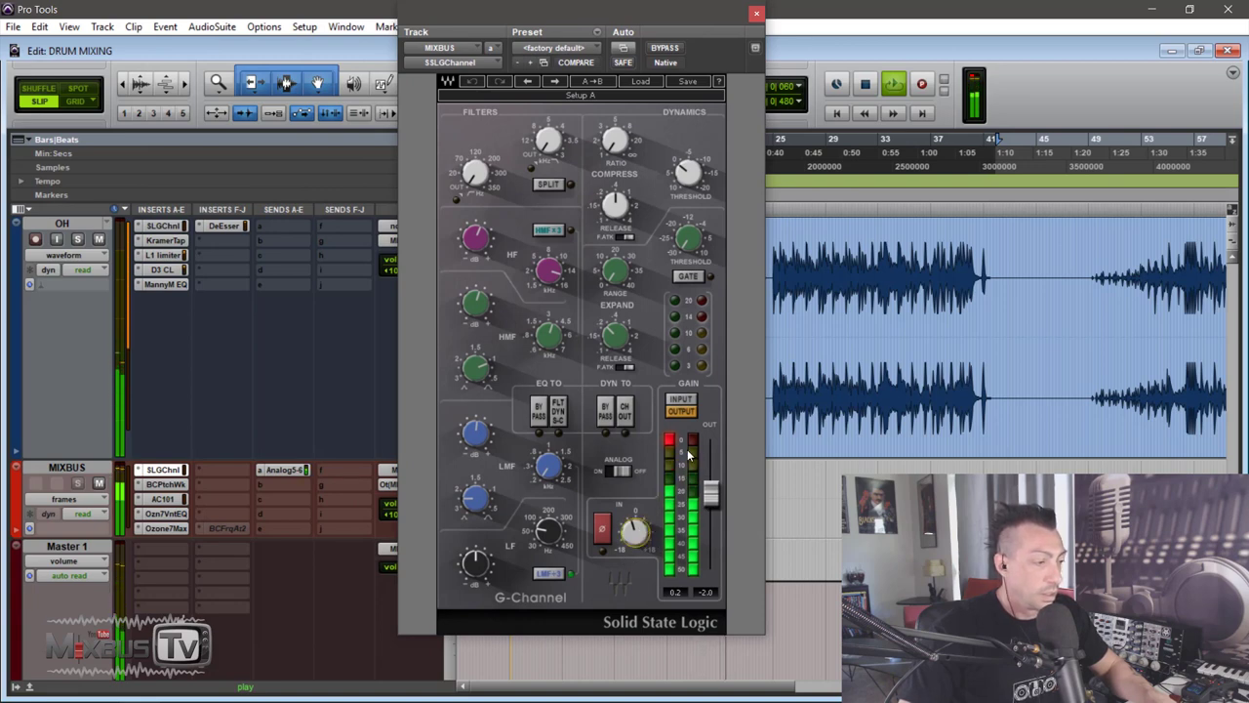
{"action": "key", "text": "space"}
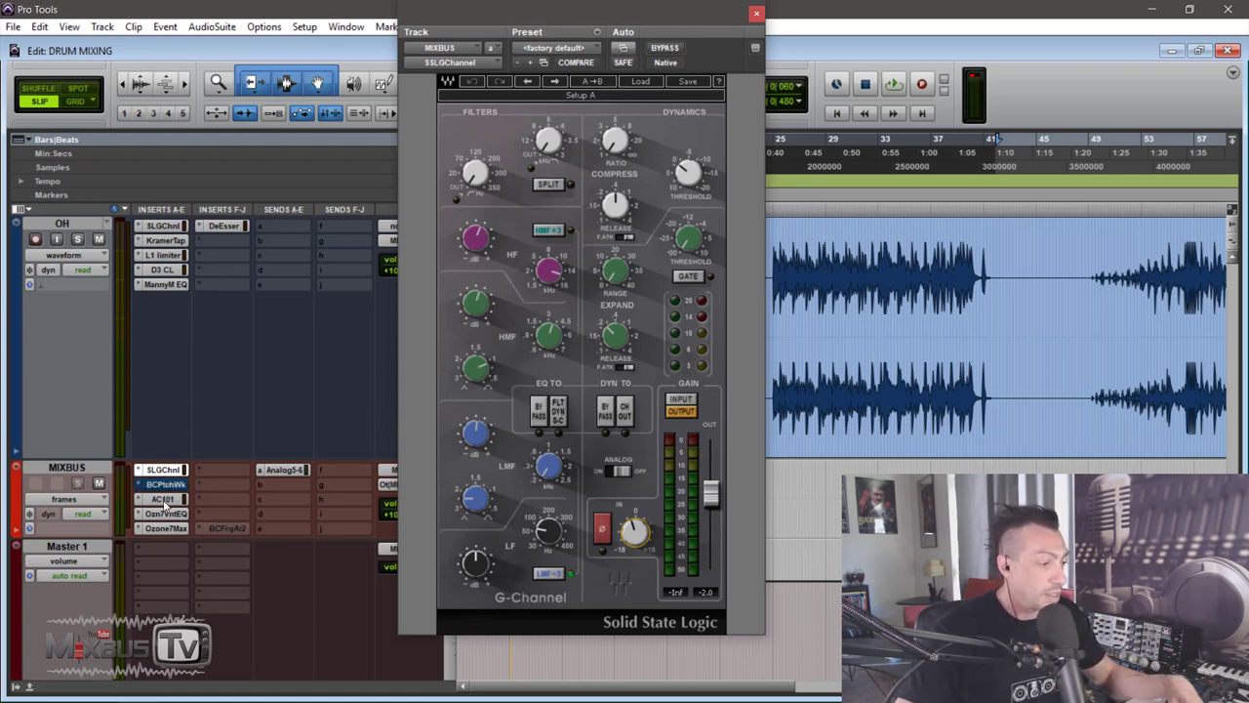
Compare the mix with the MIXBUS SSL G-Channel's EQ bypassed and active during playback, then stop
{"action": "left_click", "coordinate": [538, 410]}
{"action": "key", "text": "space"}
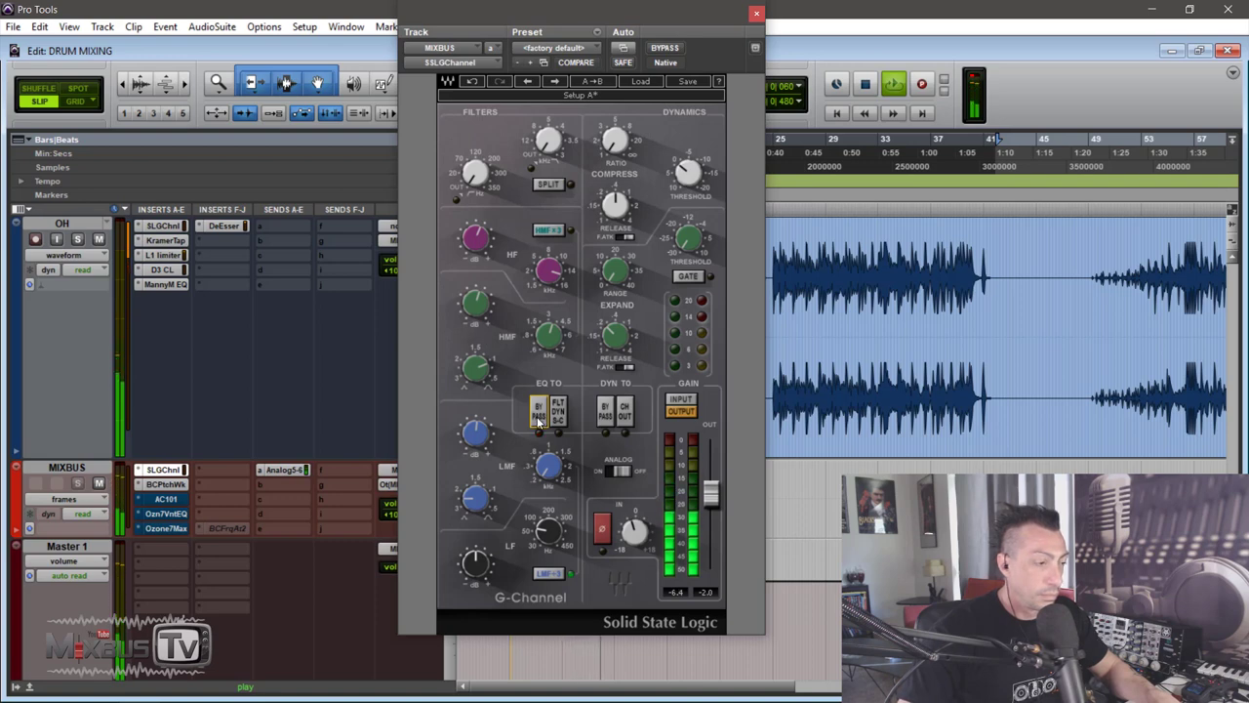
{"action": "left_click", "coordinate": [537, 418]}
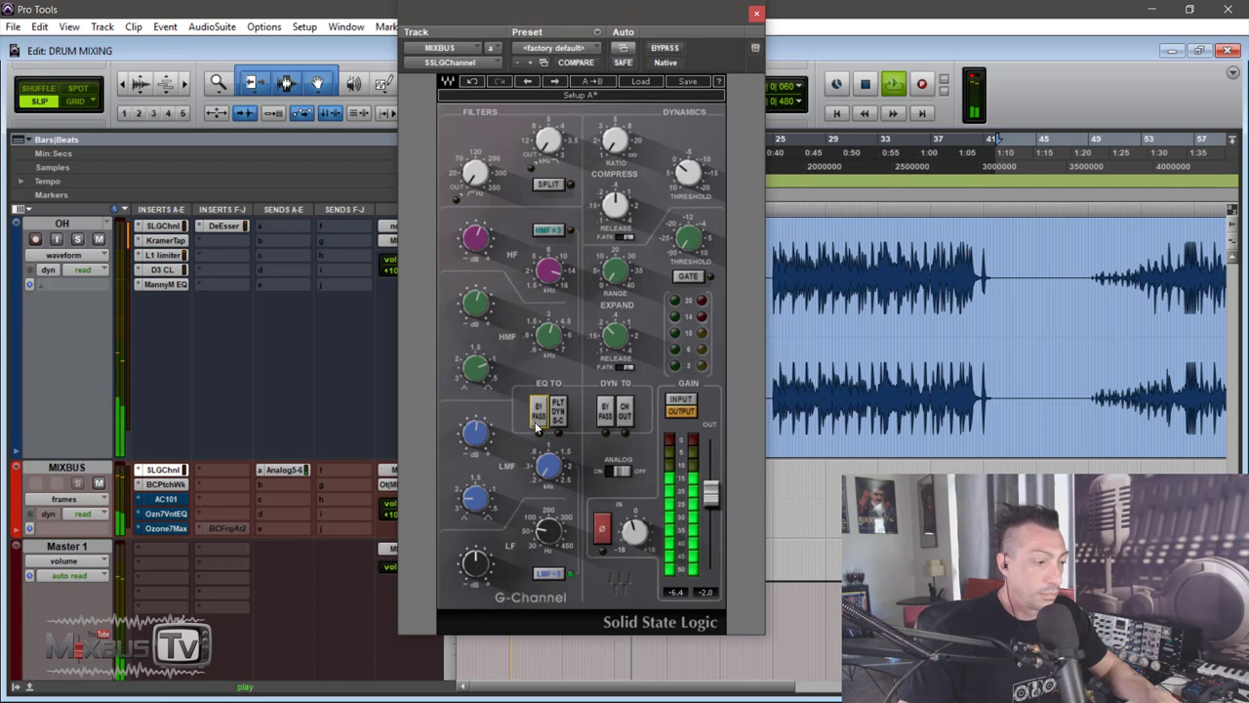
{"action": "key", "text": "space"}
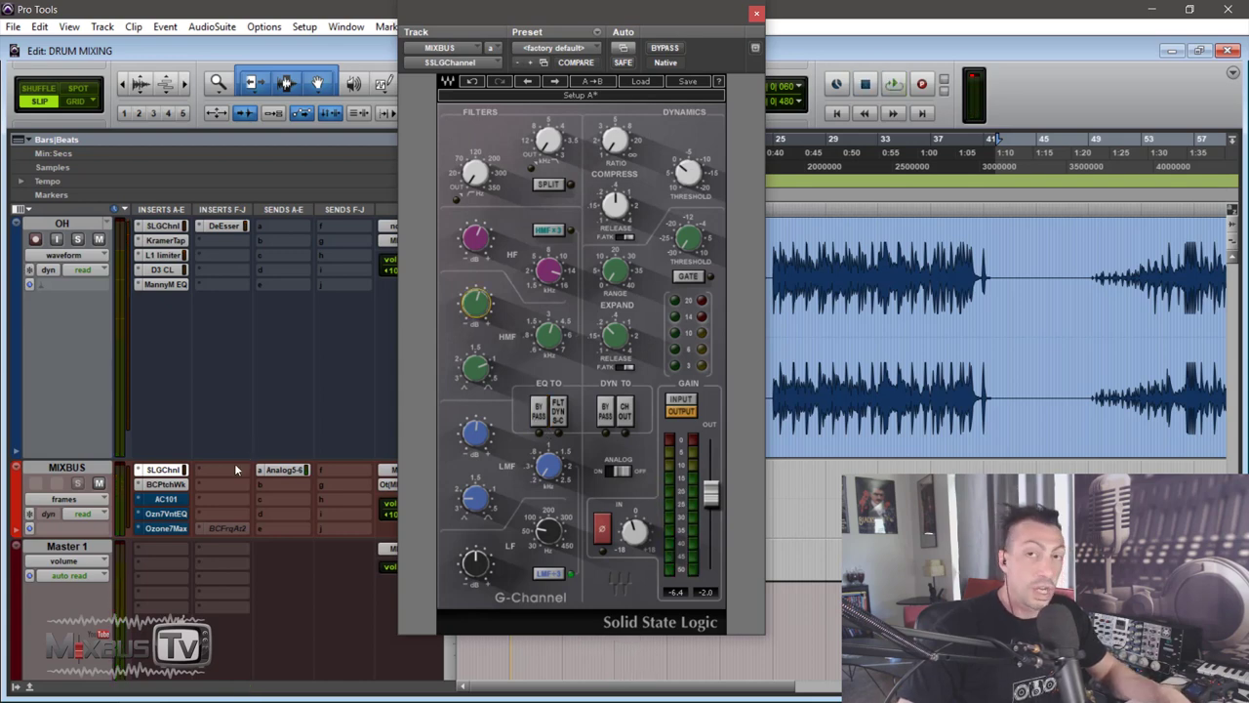
Open the MIXBUS Analog Channel AC101, close the G-Channel window and compare the AC101 bypassed and active during playback, leaving it active
{"action": "left_click", "coordinate": [166, 499]}
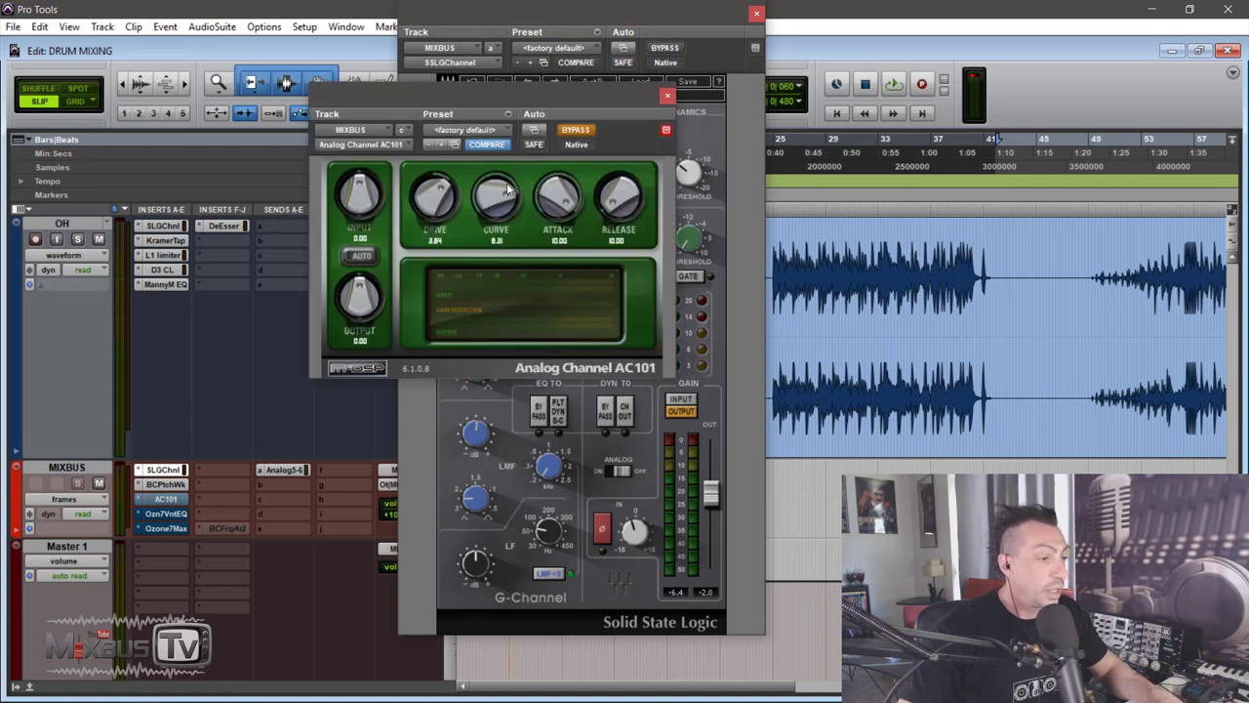
{"action": "left_click", "coordinate": [754, 10]}
{"action": "left_click", "coordinate": [754, 10]}
{"action": "left_click_drag", "start_coordinate": [594, 95], "coordinate": [597, 123]}
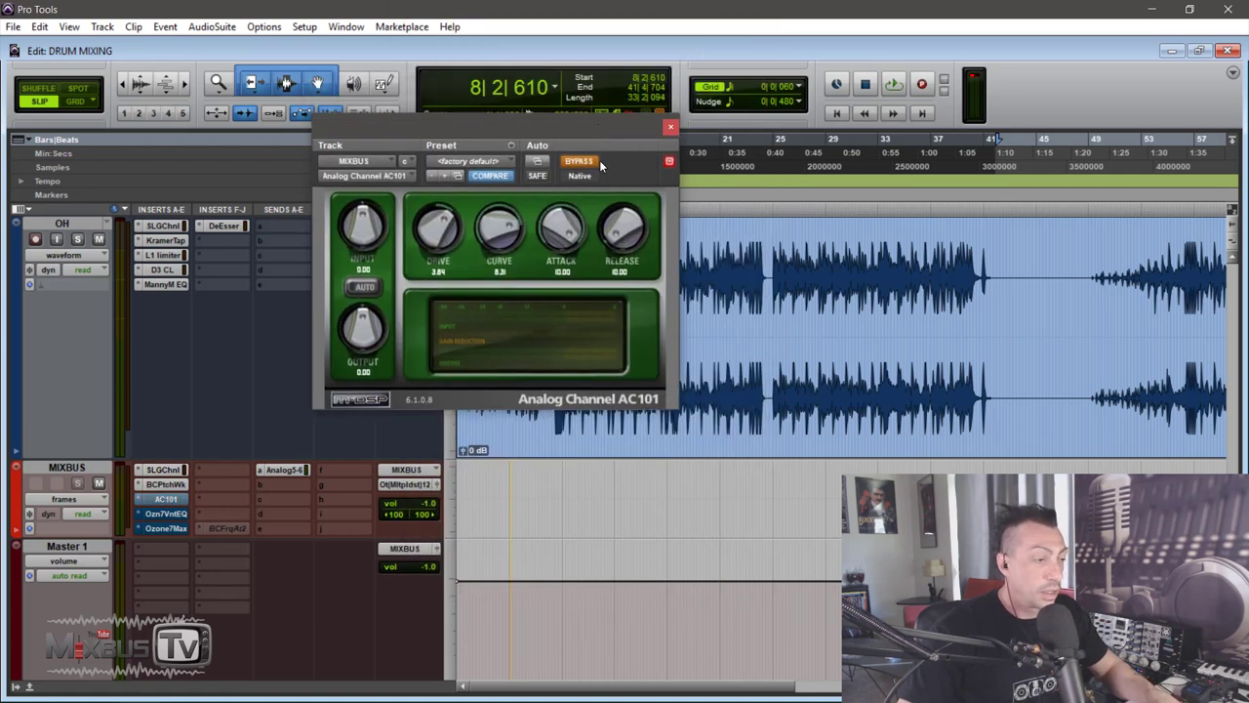
{"action": "key", "text": "space"}
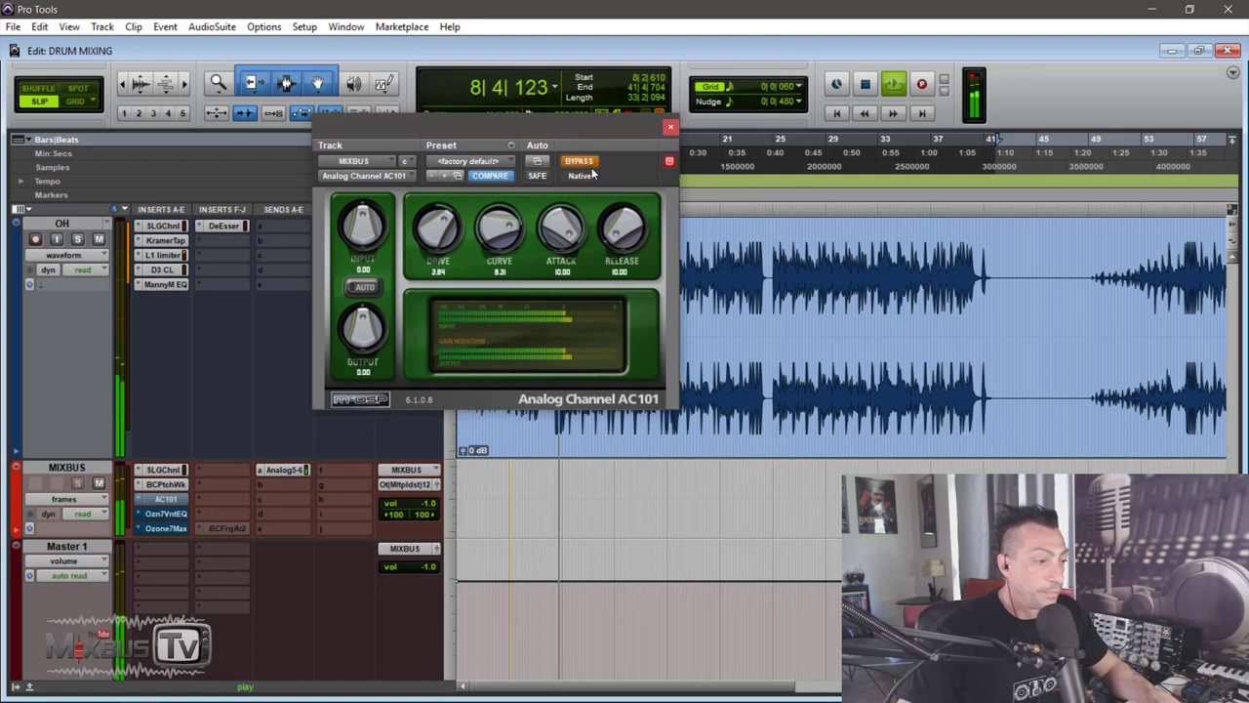
{"action": "left_click", "coordinate": [584, 162]}
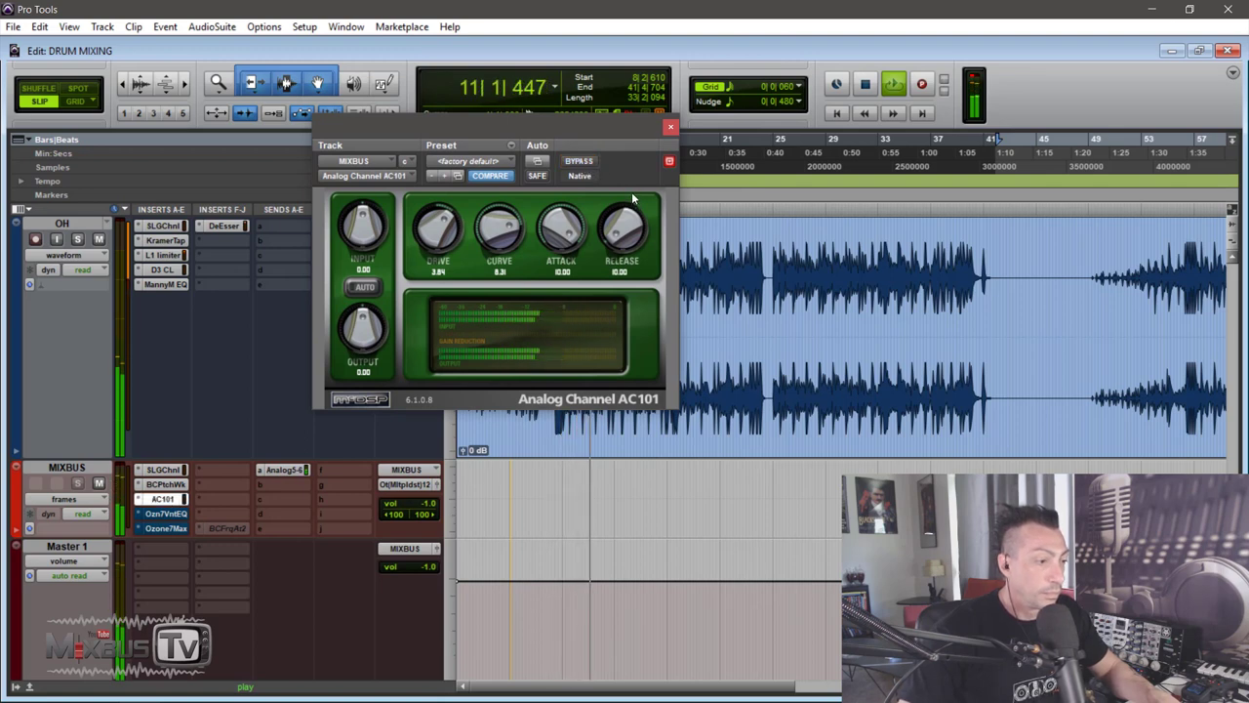
{"action": "left_click", "coordinate": [579, 162]}
{"action": "left_click", "coordinate": [579, 162]}
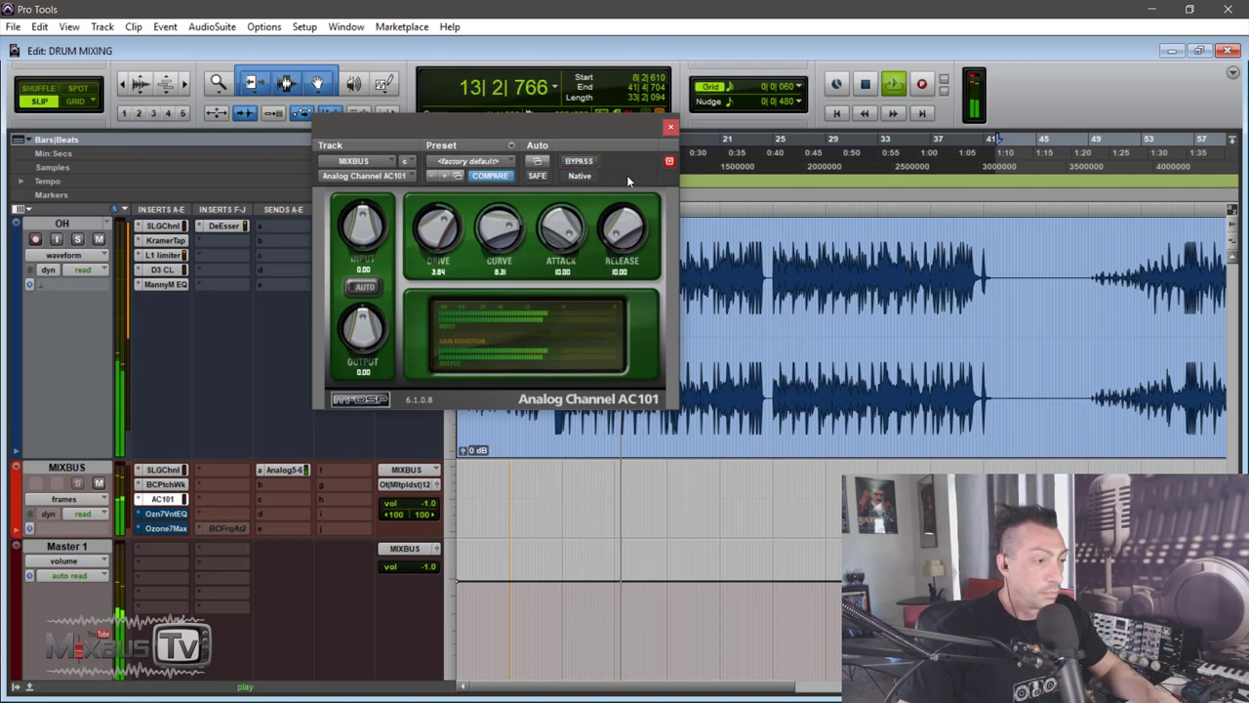
{"action": "key", "text": "space"}
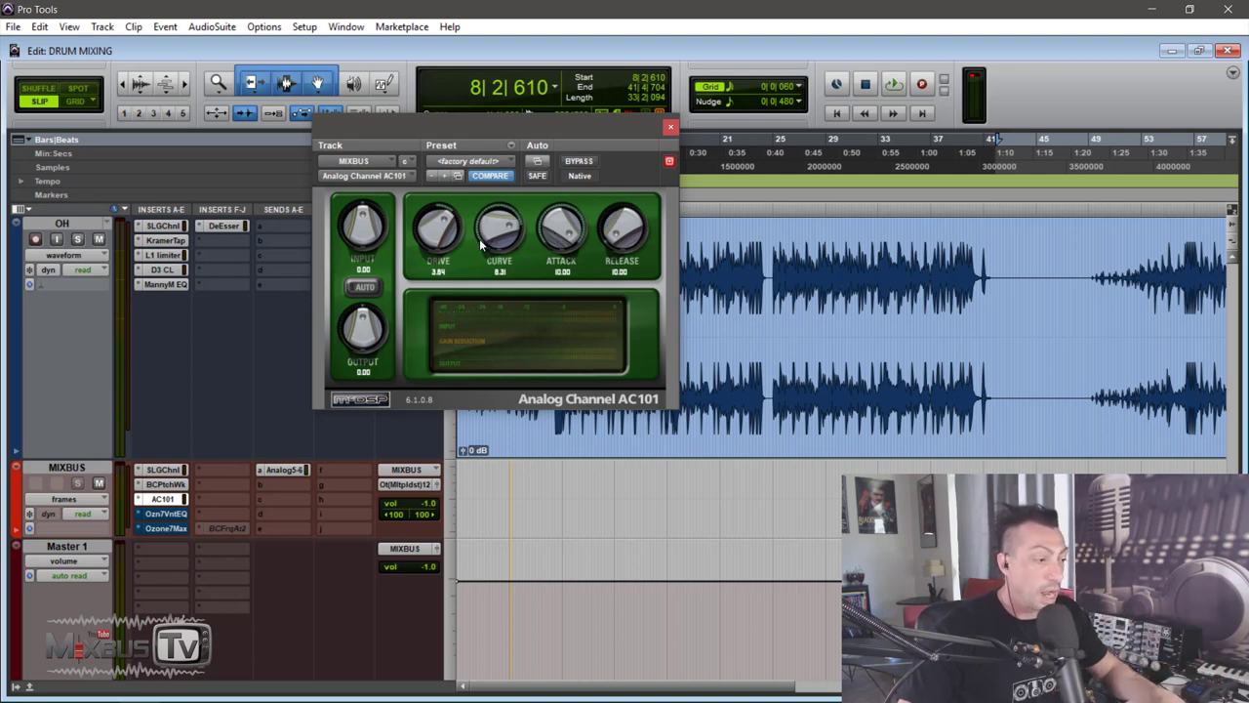
Try the AC101 Drive at 5.57 during playback, restore it to 3.84 and close the plug-in
{"action": "key", "text": "space"}
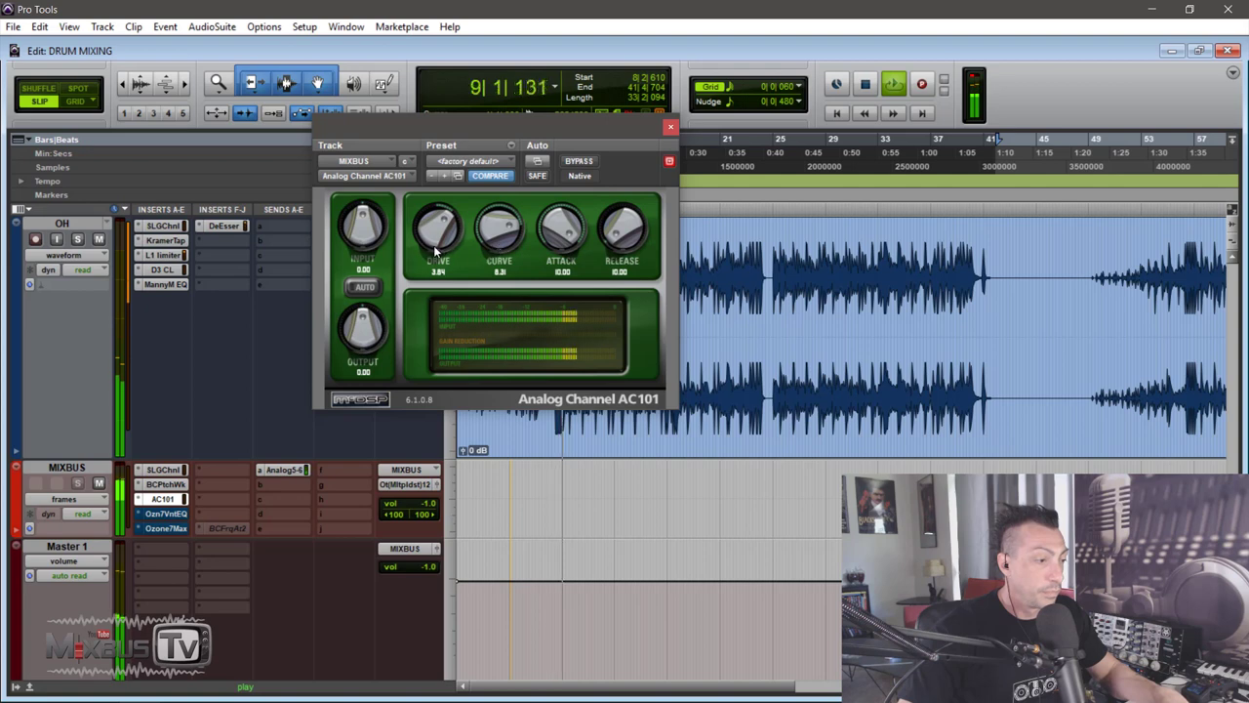
{"action": "left_click_drag", "start_coordinate": [432, 239], "coordinate": [455, 263]}
{"action": "key", "text": "space"}
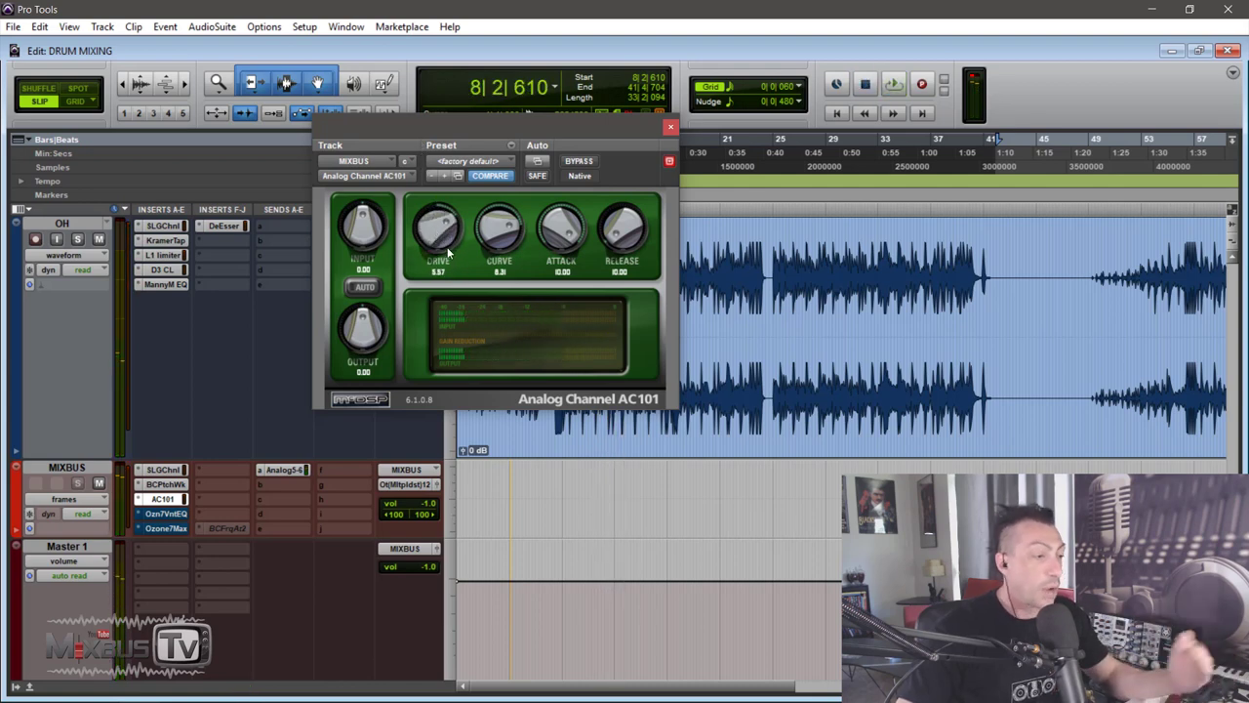
{"action": "left_click_drag", "start_coordinate": [445, 242], "coordinate": [441, 238]}
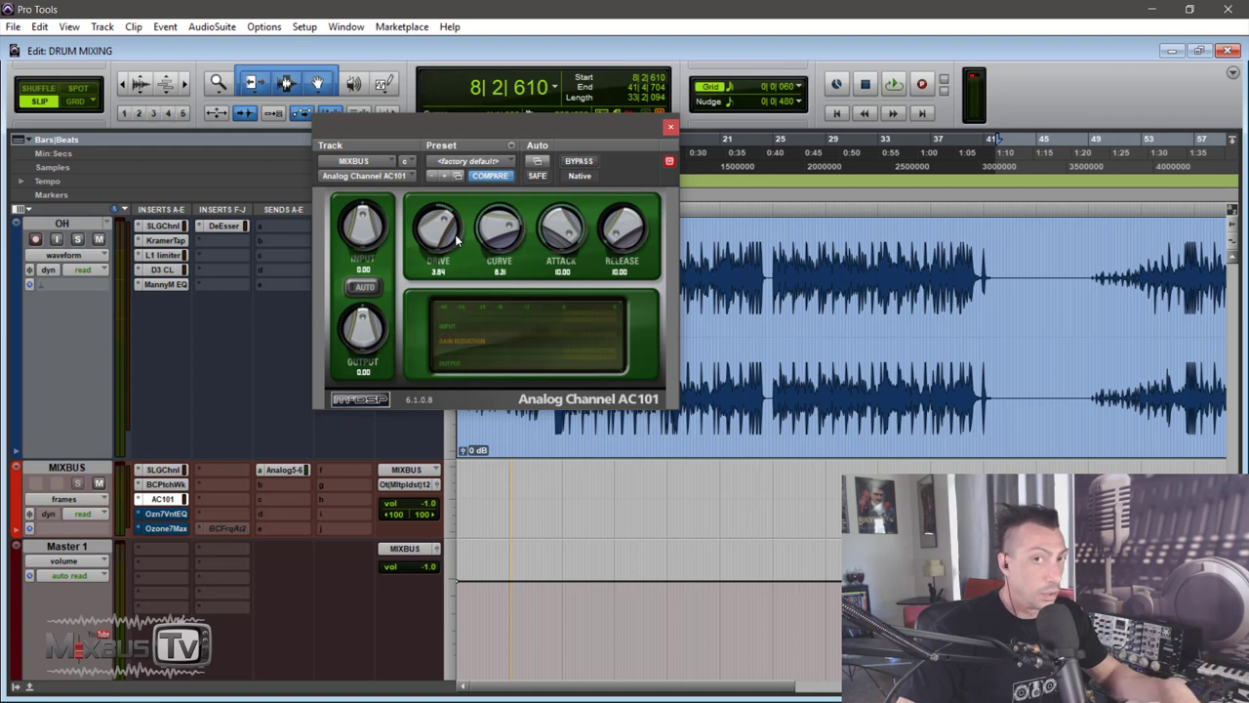
{"action": "mouse_move", "coordinate": [609, 126]}
{"action": "left_mouse_down"}
{"action": "mouse_move", "coordinate": [568, 131]}
{"action": "mouse_move", "coordinate": [591, 129]}
{"action": "left_mouse_up"}
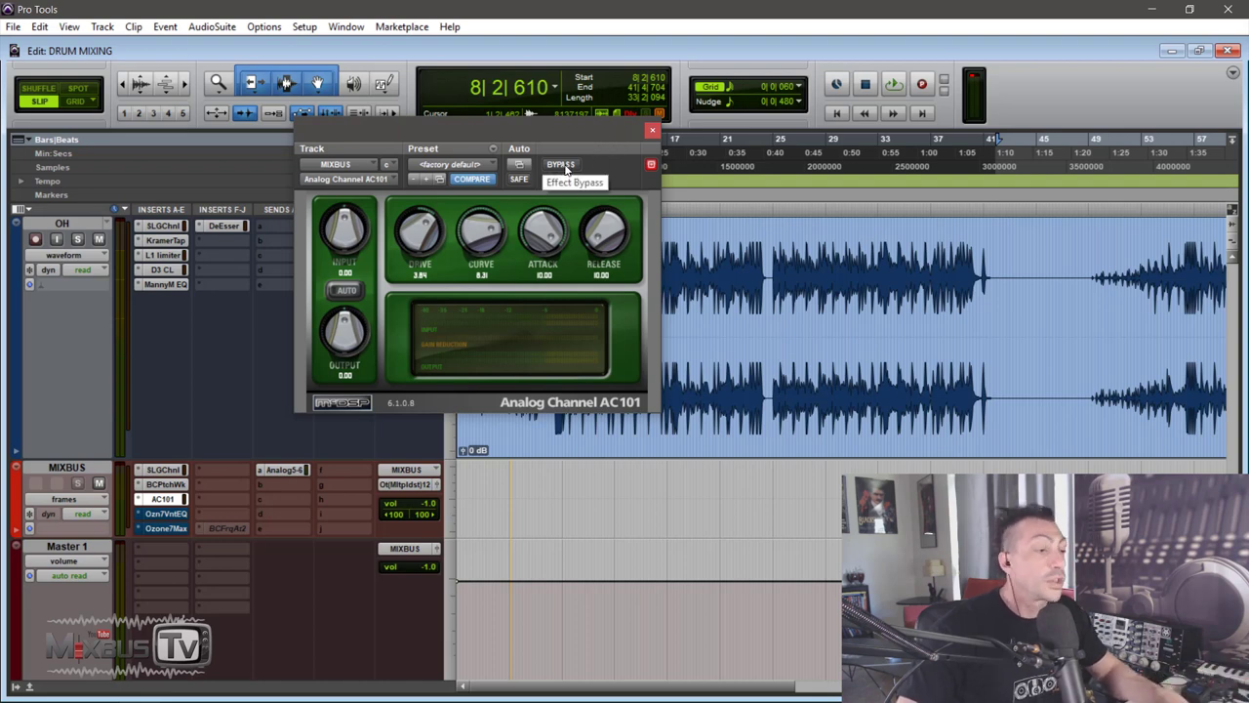
{"action": "left_click", "coordinate": [163, 498]}
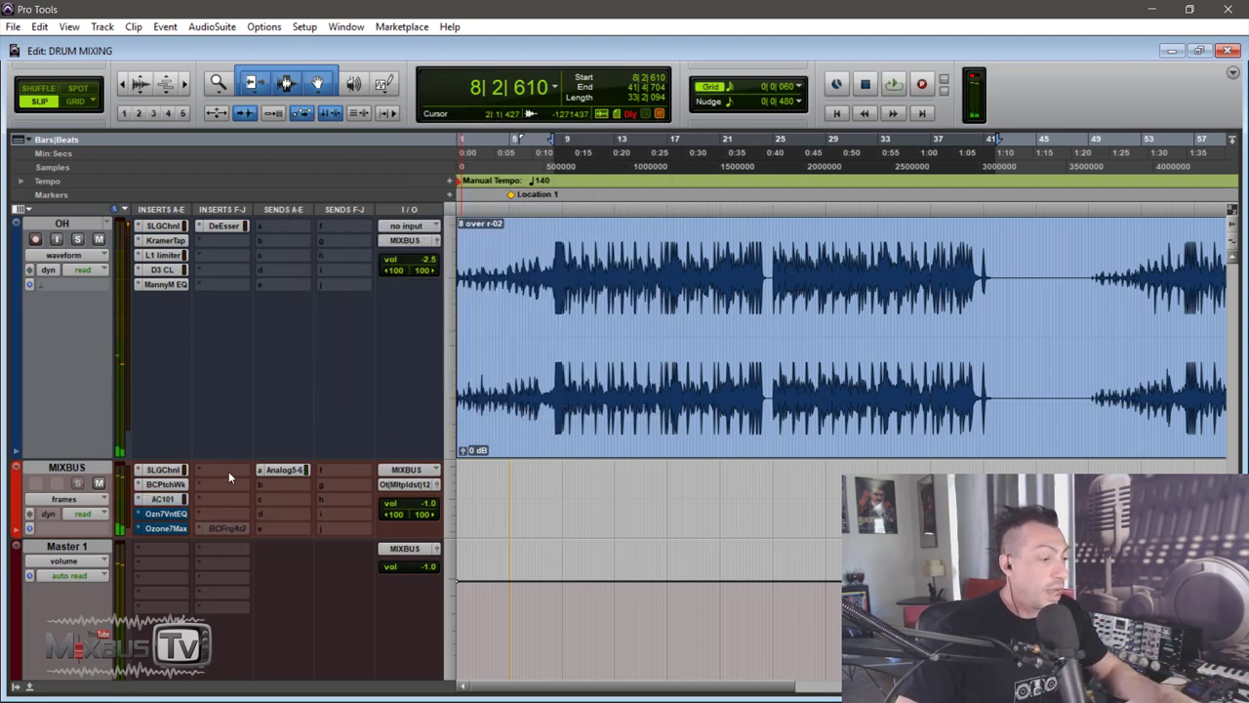
Insert the McDSP Analog Channel AC202 as a multichannel plug-in in the first F-J insert slot of MIXBUS
{"action": "left_click", "coordinate": [229, 471]}
{"action": "mouse_move", "coordinate": [322, 532]}
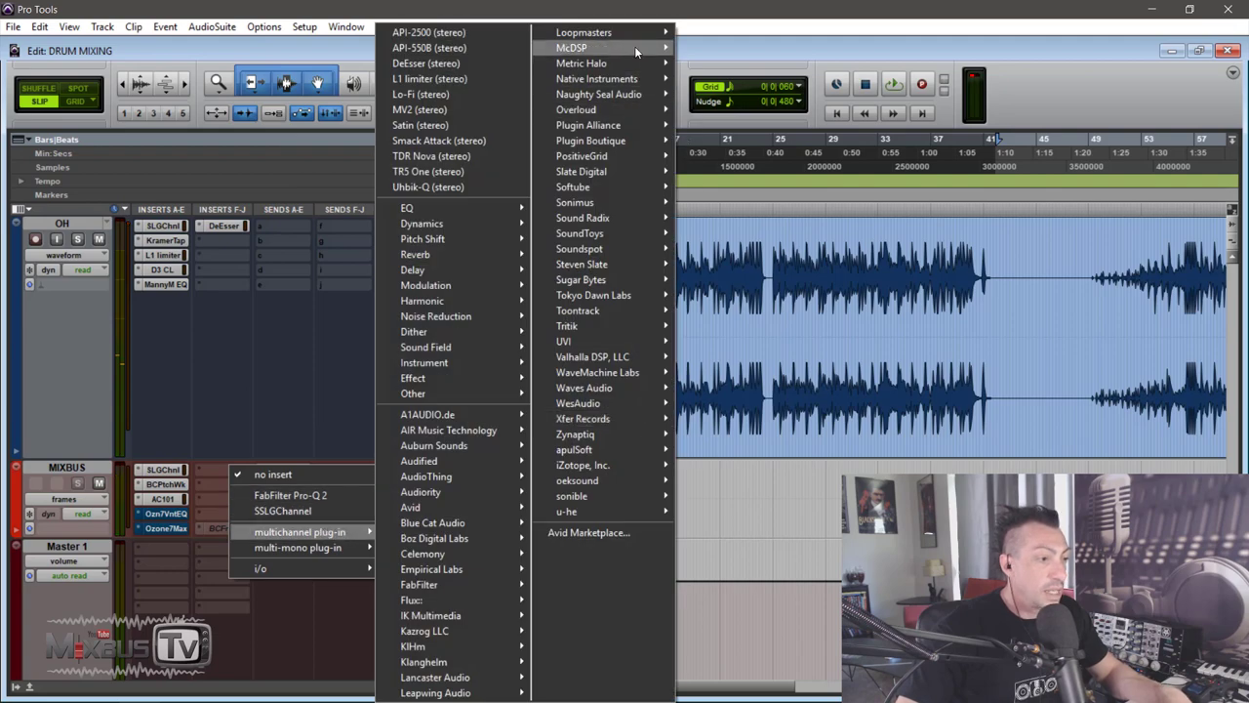
{"action": "mouse_move", "coordinate": [586, 47]}
{"action": "left_click", "coordinate": [737, 64]}
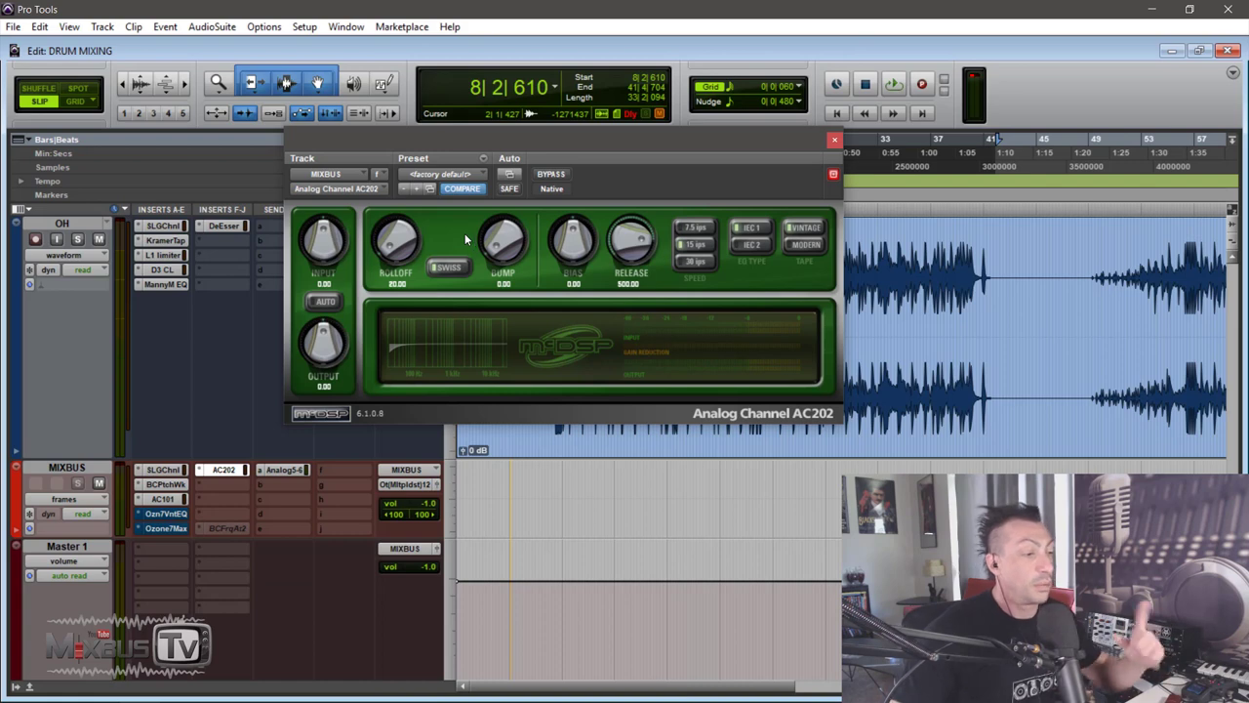
Set the AC202 Rolloff to 58.23 and Bump to 74.80, and view the tape machine options while keeping Swiss
{"action": "left_click_drag", "start_coordinate": [397, 238], "coordinate": [396, 138]}
{"action": "left_click_drag", "start_coordinate": [503, 238], "coordinate": [492, 90]}
{"action": "left_click_drag", "start_coordinate": [397, 236], "coordinate": [446, 236]}
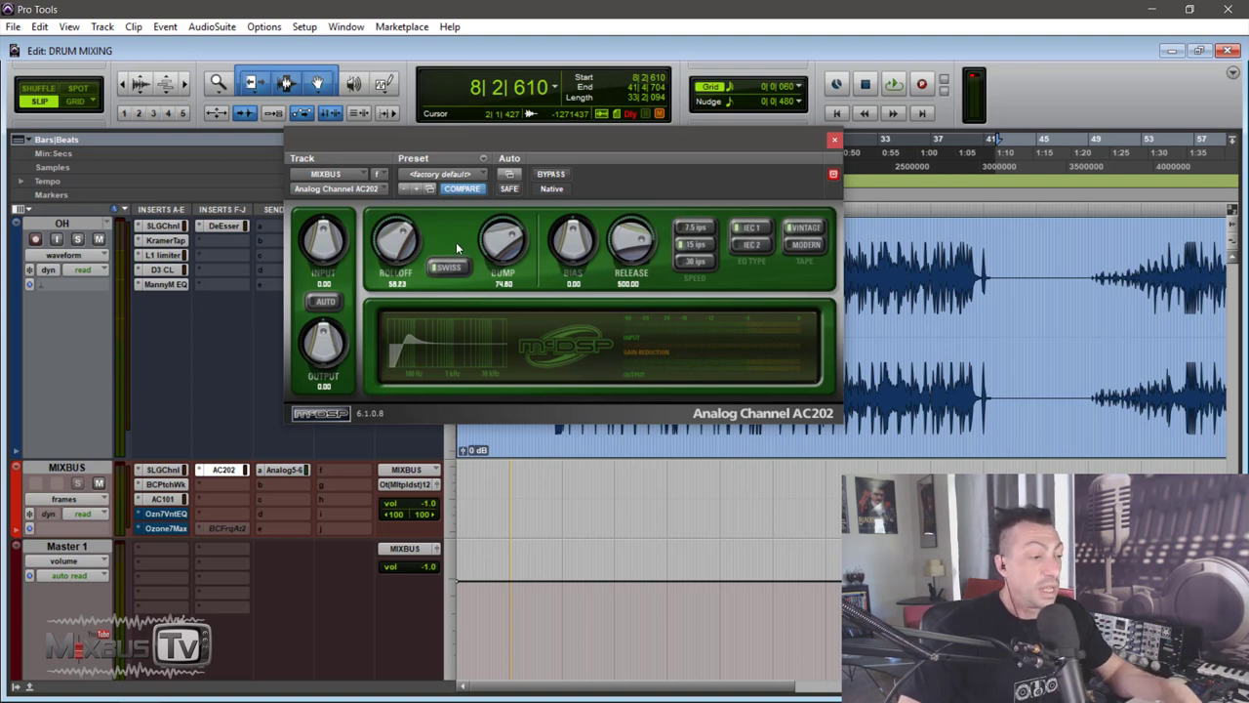
{"action": "left_click", "coordinate": [451, 269]}
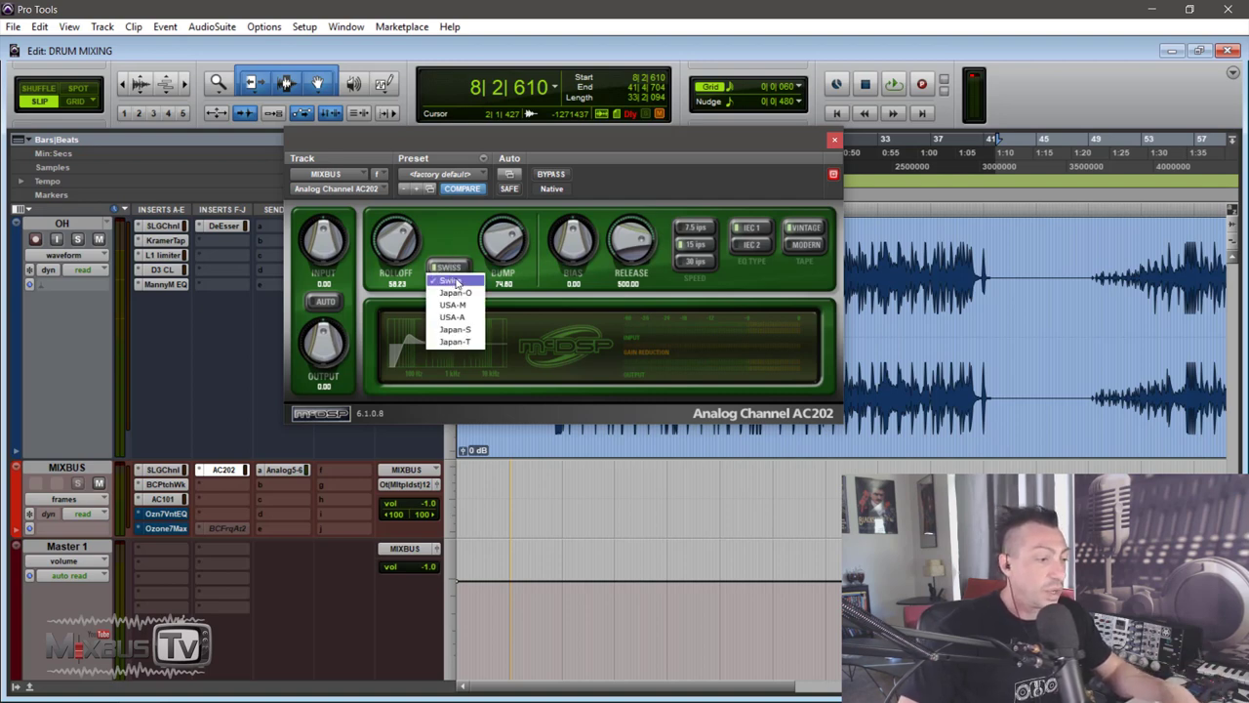
{"action": "left_click", "coordinate": [450, 234]}
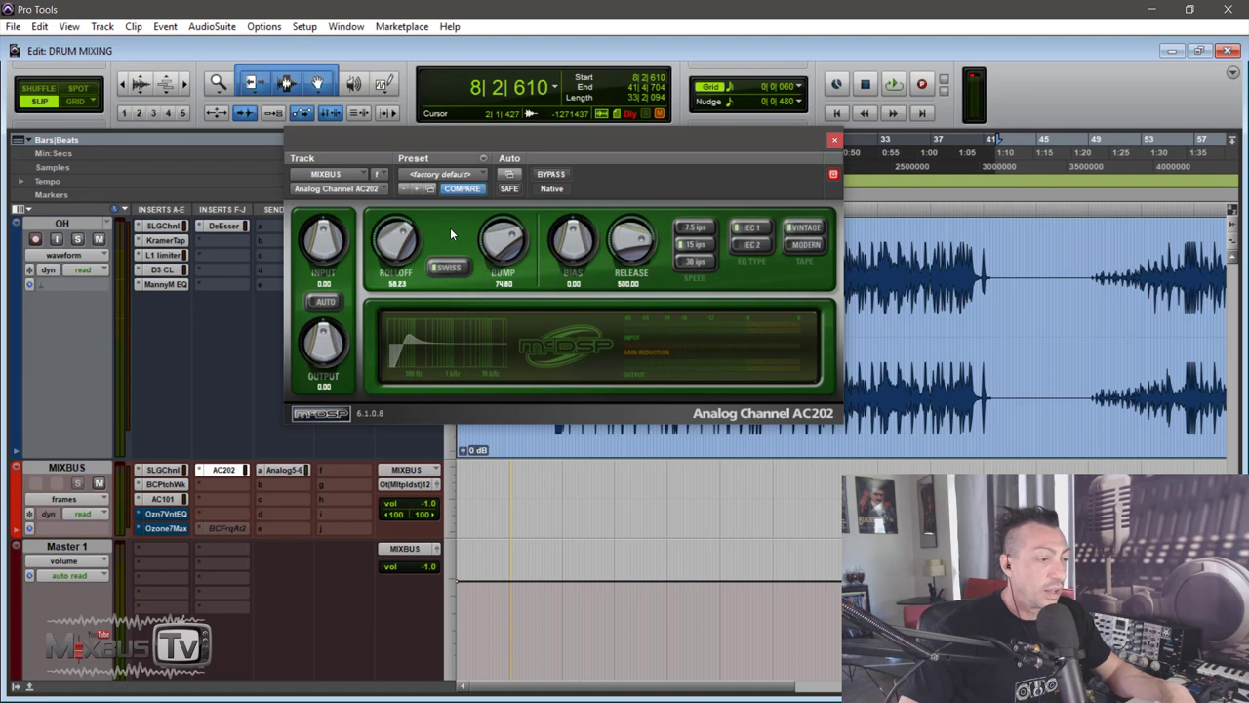
Remove the AC202 from the MIXBUS inserts
{"action": "left_click", "coordinate": [199, 473]}
{"action": "left_click", "coordinate": [239, 475]}
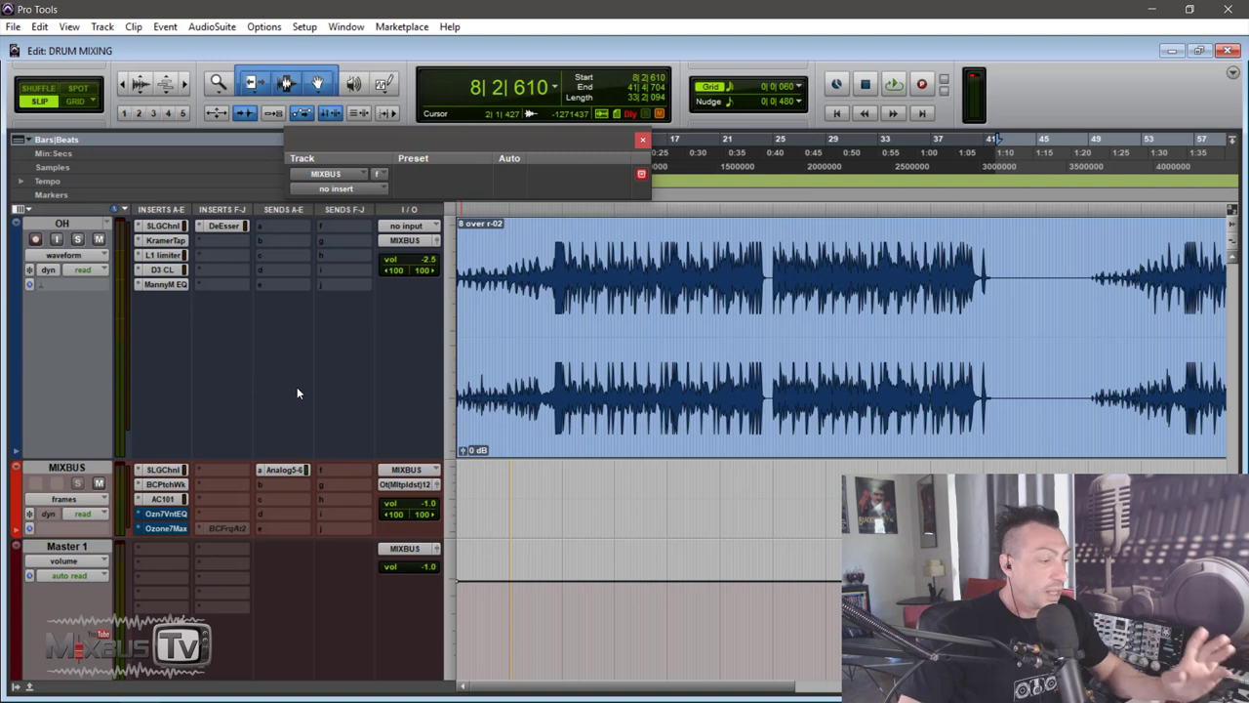
{"action": "scroll", "coordinate": [309, 387], "scroll_direction": "down", "scroll_amount": 3}
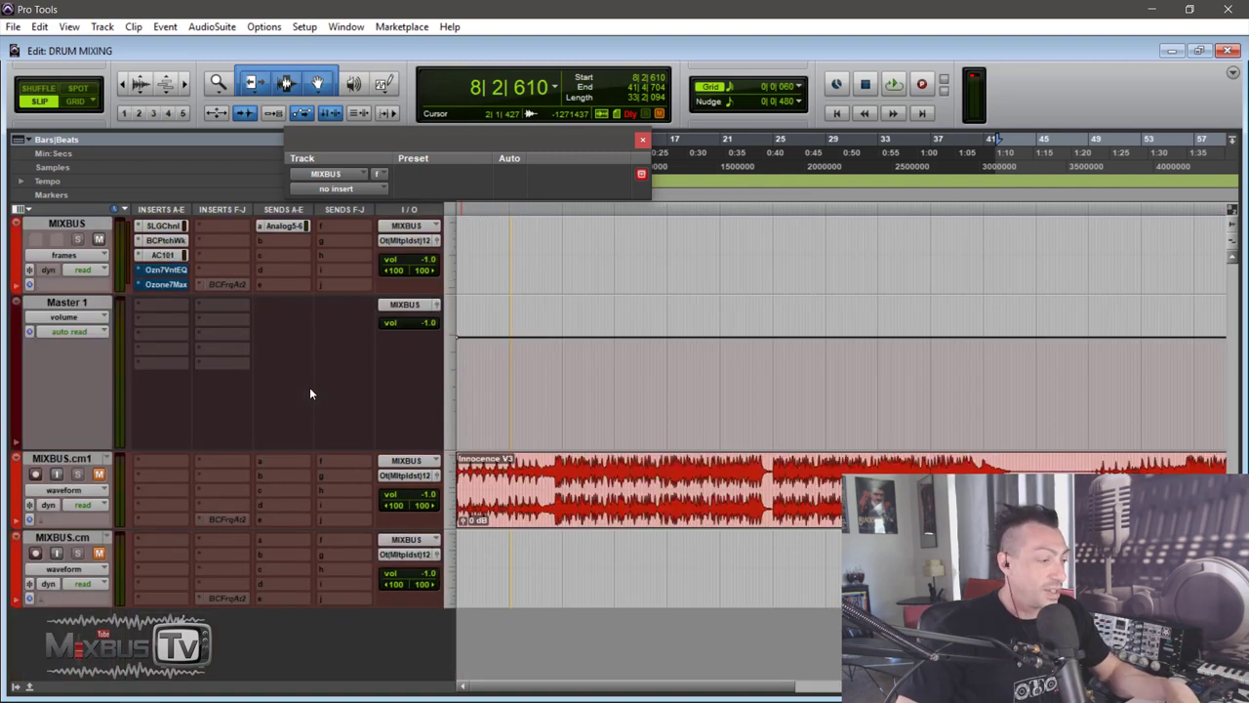
{"action": "scroll", "coordinate": [293, 400], "scroll_direction": "up", "scroll_amount": 3}
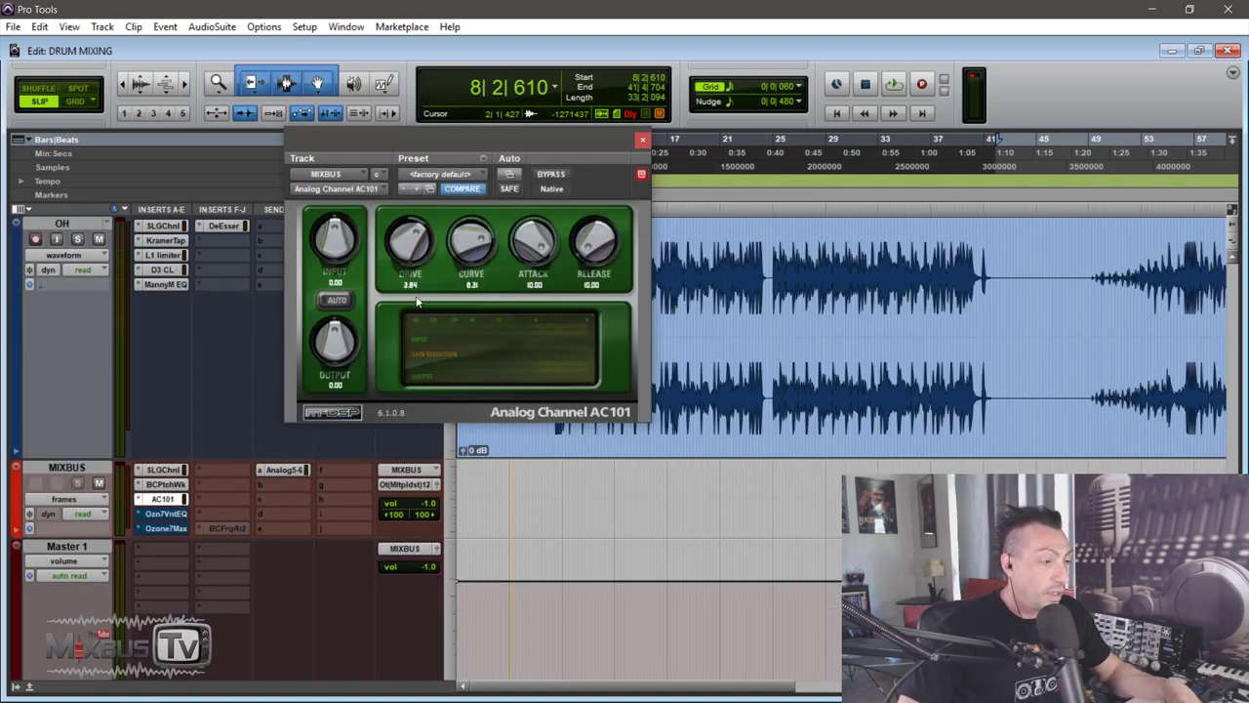
Open the MIXBUS Ozone 7 Vintage EQ, compare it bypassed and active during playback, leave it active and close its window
{"action": "left_click", "coordinate": [163, 498]}
{"action": "left_click", "coordinate": [166, 513]}
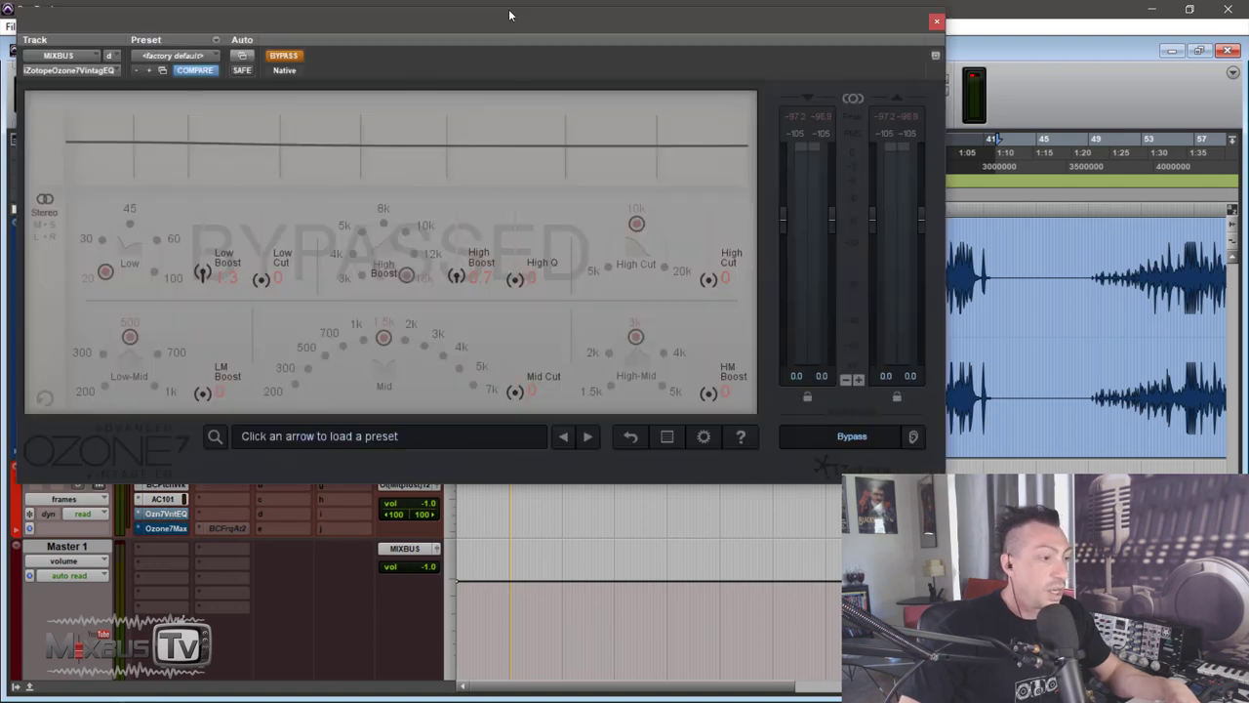
{"action": "left_click_drag", "start_coordinate": [509, 15], "coordinate": [713, 27]}
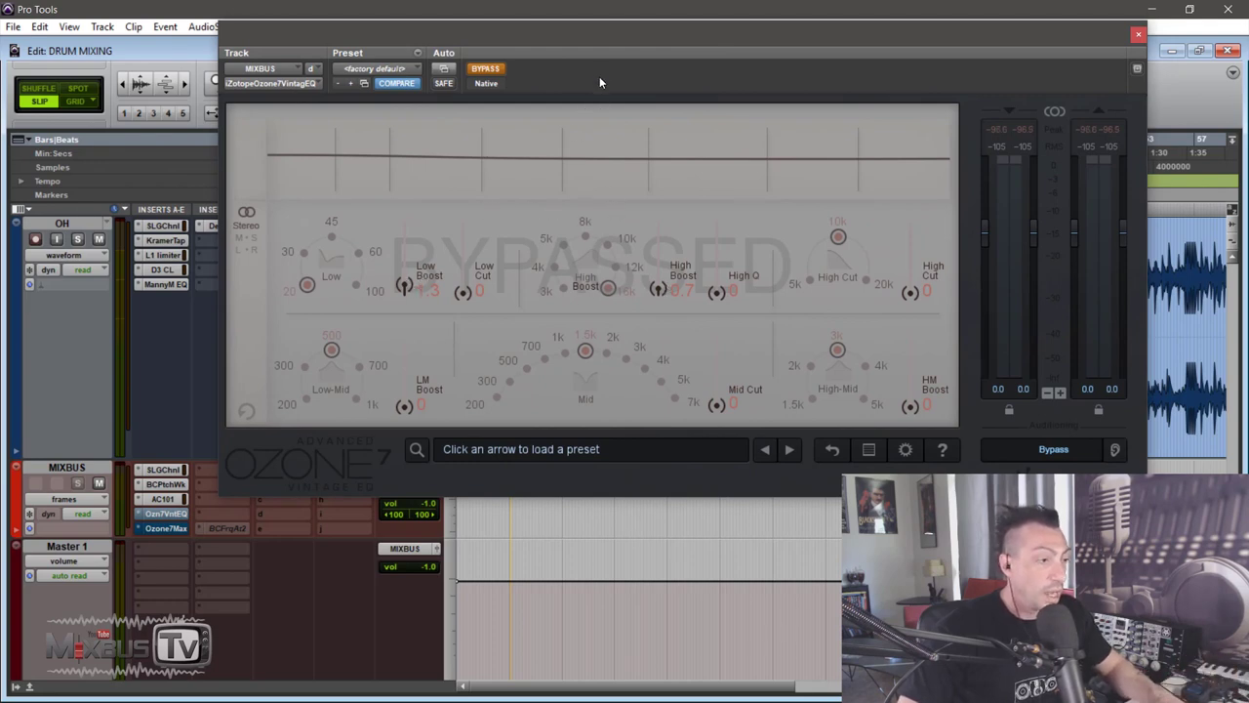
{"action": "key", "text": "space"}
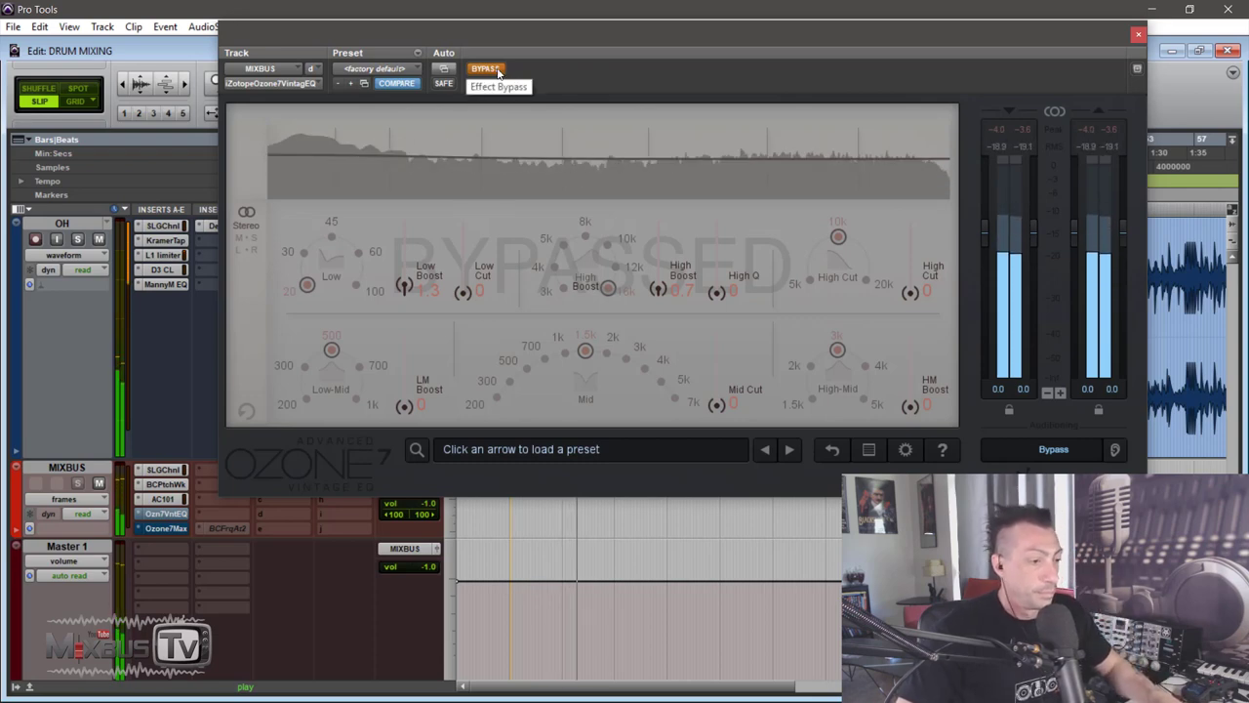
{"action": "left_click", "coordinate": [496, 71]}
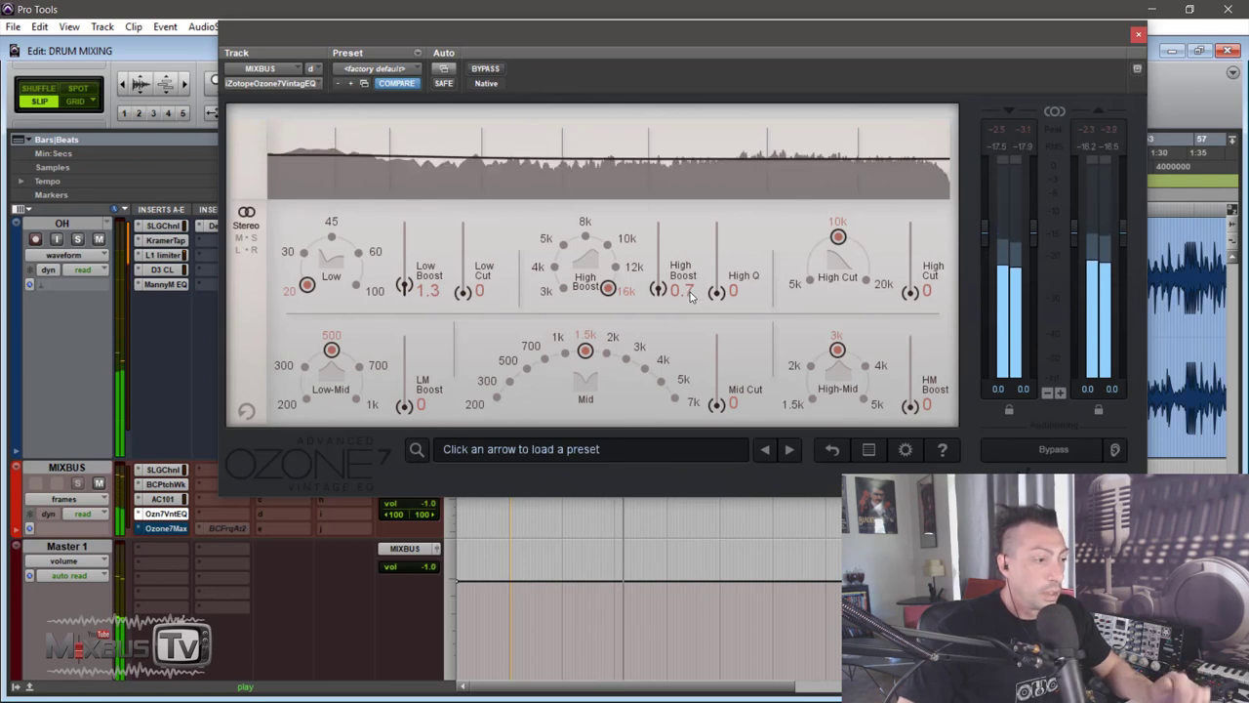
{"action": "left_click", "coordinate": [486, 69]}
{"action": "left_click", "coordinate": [486, 68]}
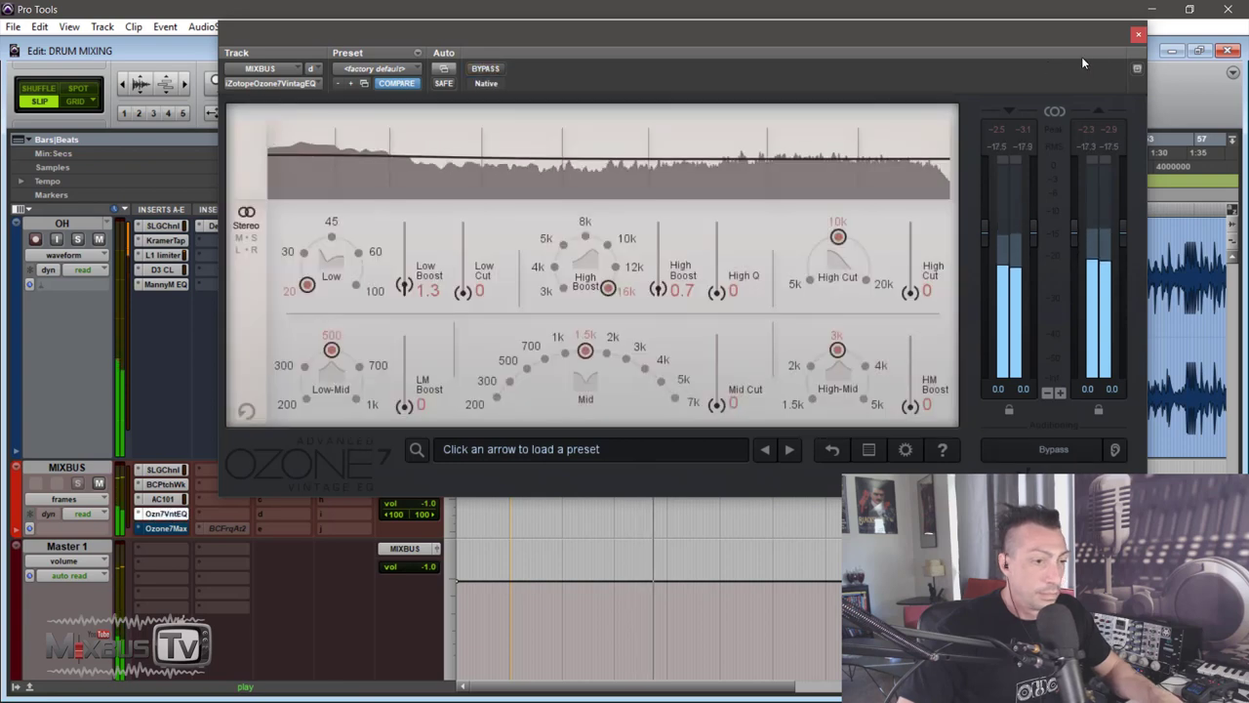
{"action": "left_click", "coordinate": [1137, 34]}
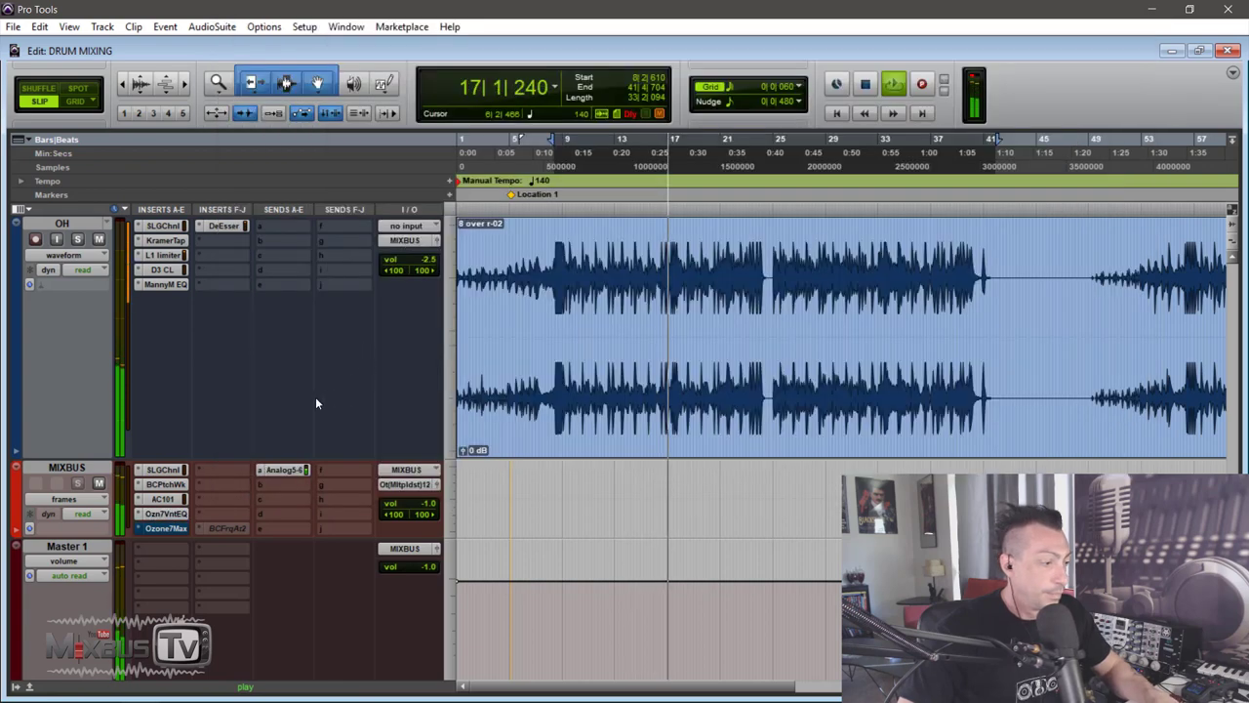
Open the Ozone 7 Maximizer on MIXBUS, take it out of bypass and play the mix through it
{"action": "key", "text": "space"}
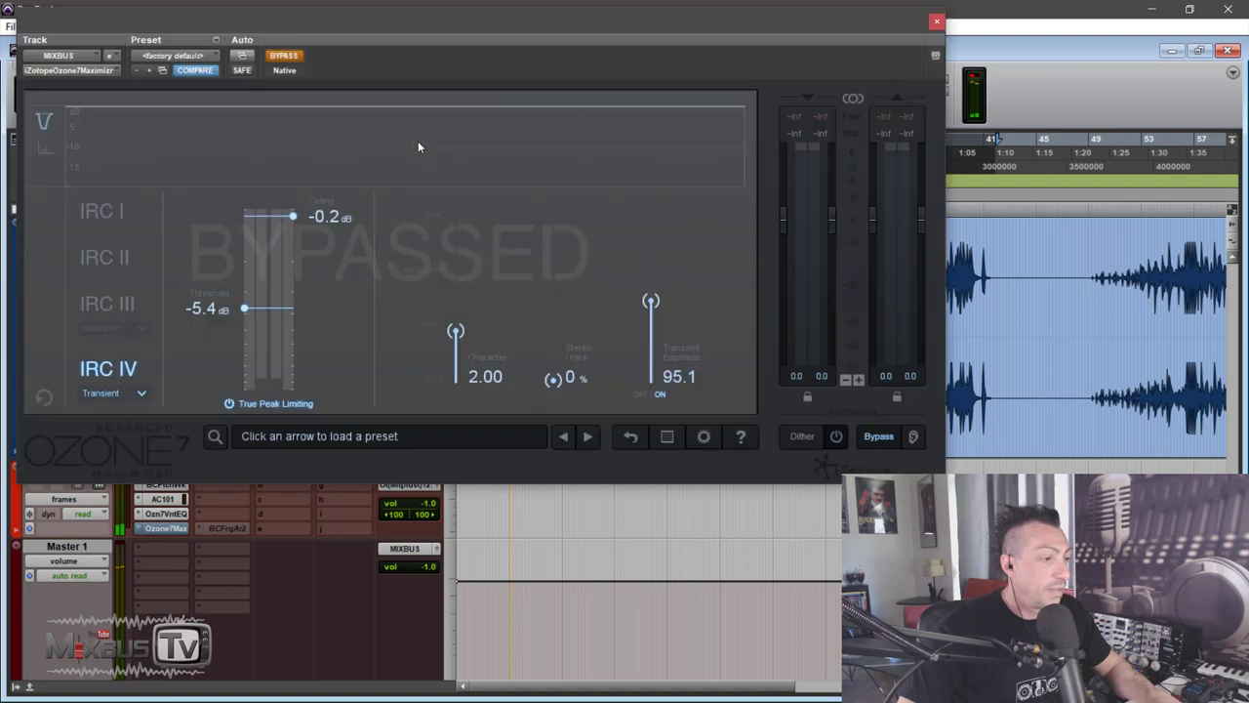
{"action": "left_click_drag", "start_coordinate": [461, 38], "coordinate": [580, 55]}
{"action": "left_click", "coordinate": [415, 91]}
{"action": "key", "text": "space"}
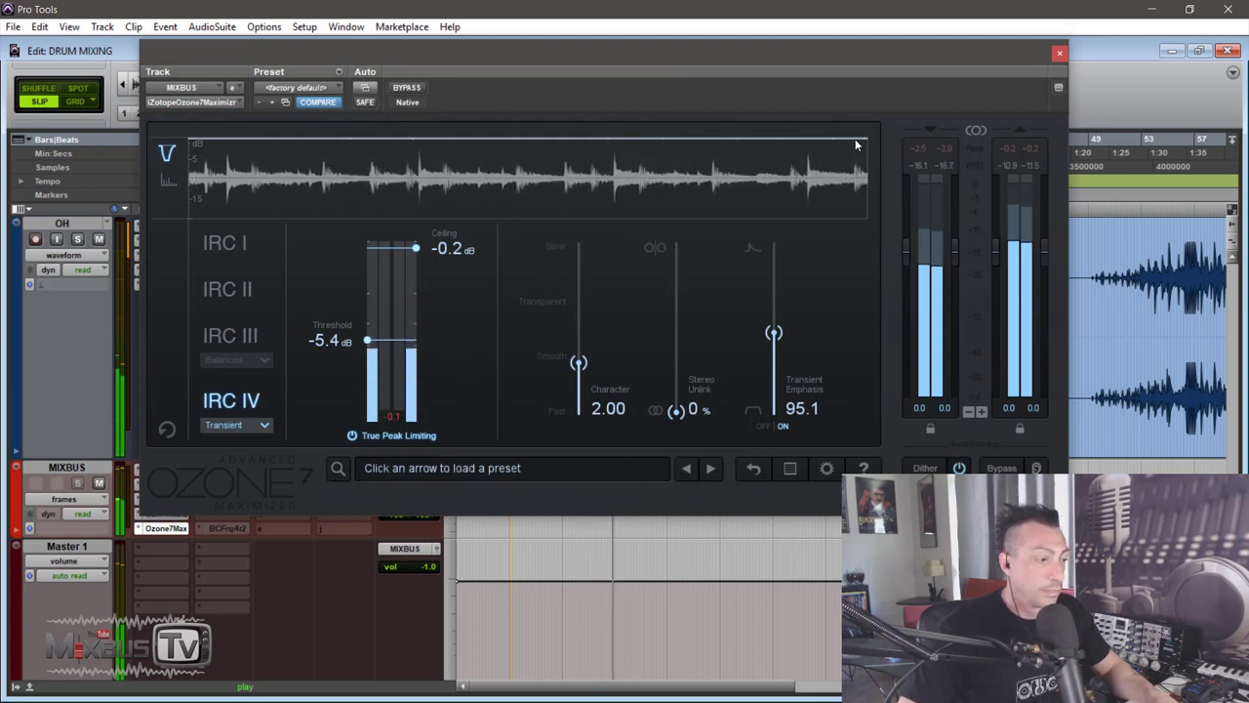
Examine the Maximizer's IRC IV mode options, keep Transient and close the plug-in
{"action": "left_click", "coordinate": [244, 426]}
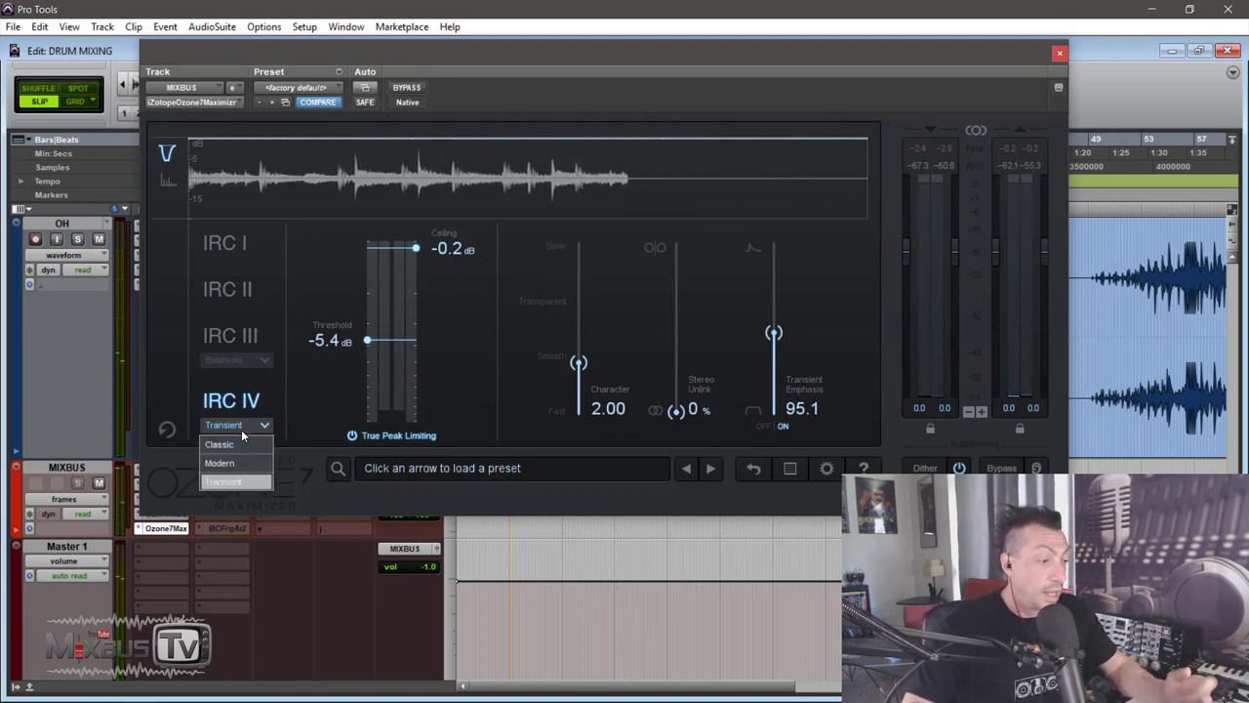
{"action": "left_click", "coordinate": [461, 399]}
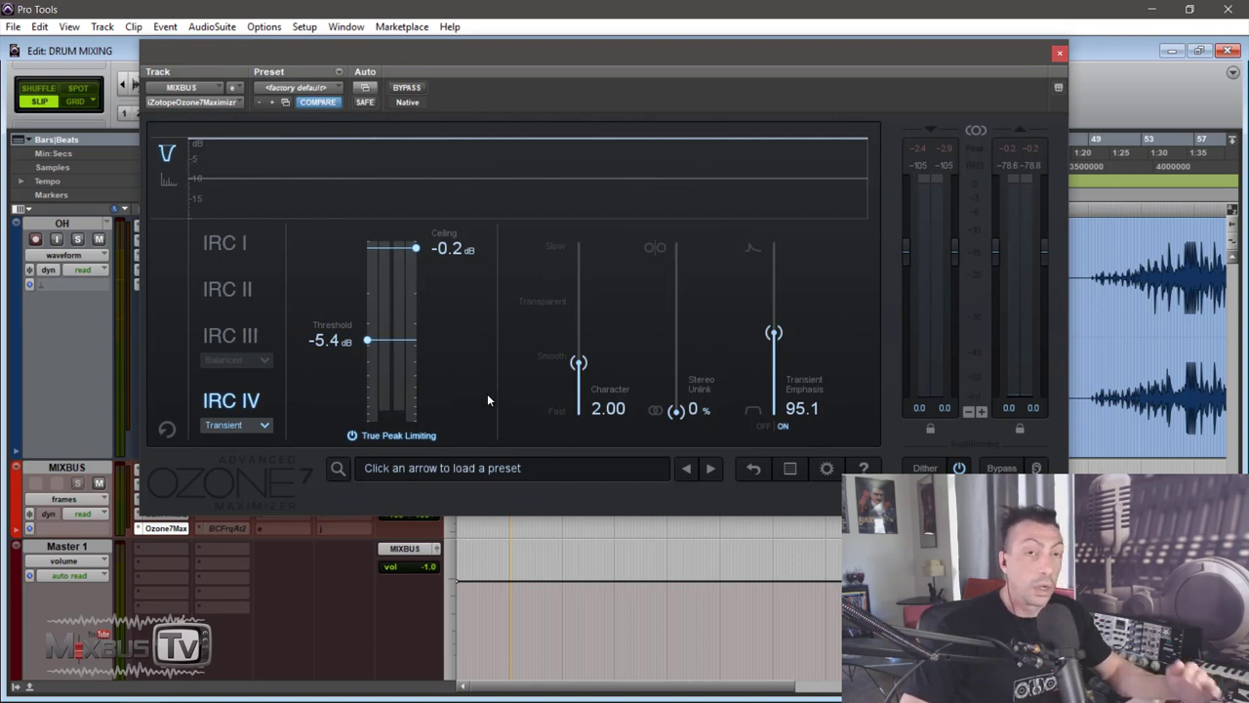
{"action": "left_click", "coordinate": [1059, 53]}
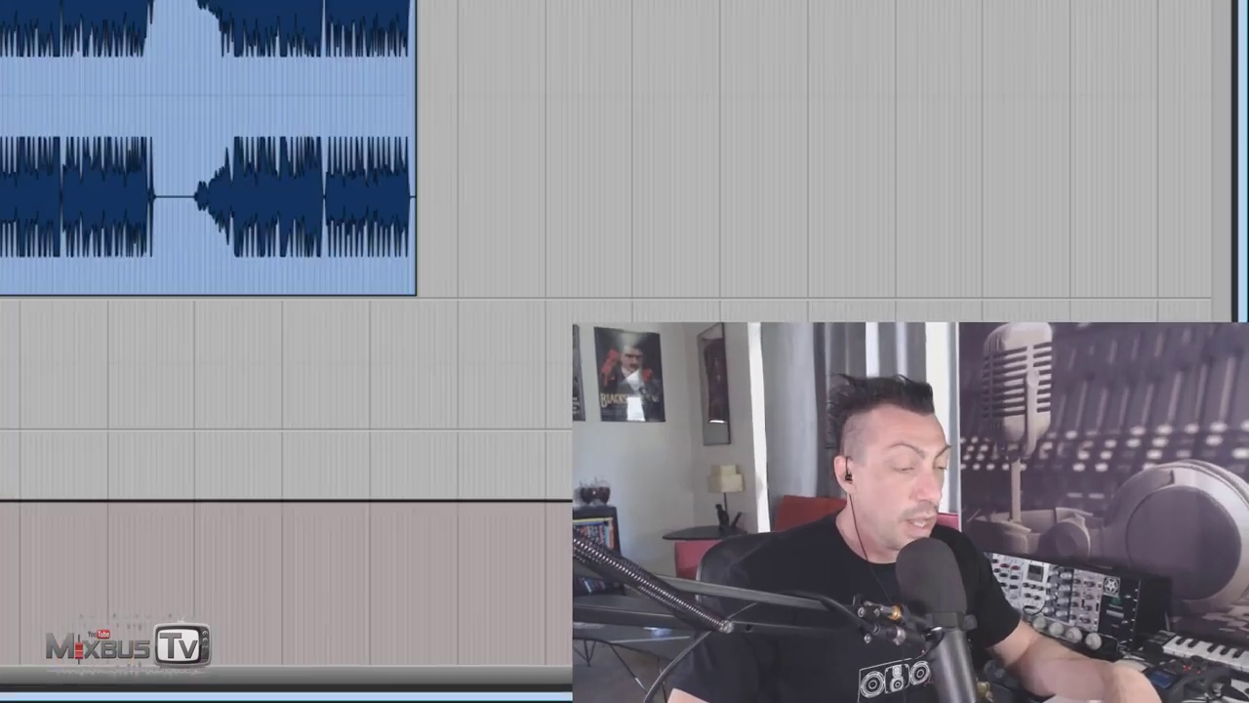